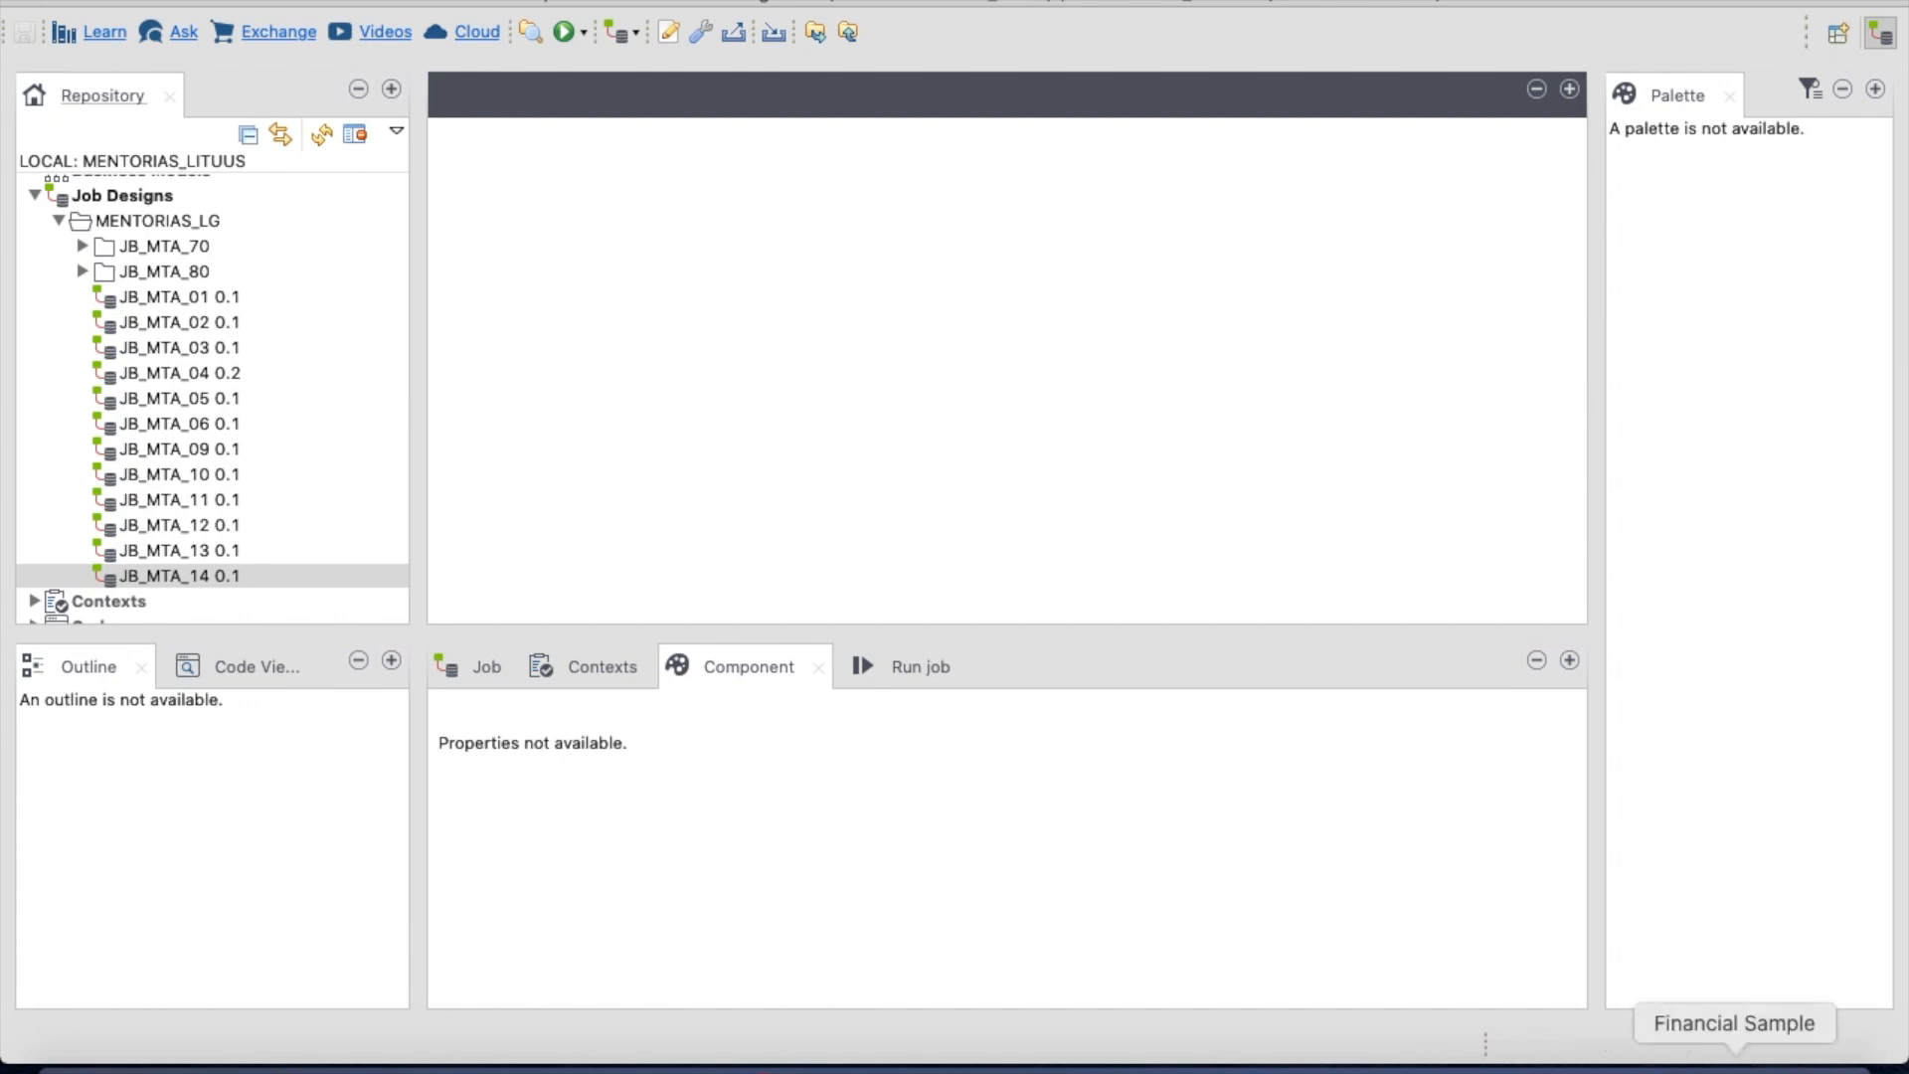
- Open the Financial Sample spreadsheet and examine its columns, especially the Profit column
left_click(1787, 1060)
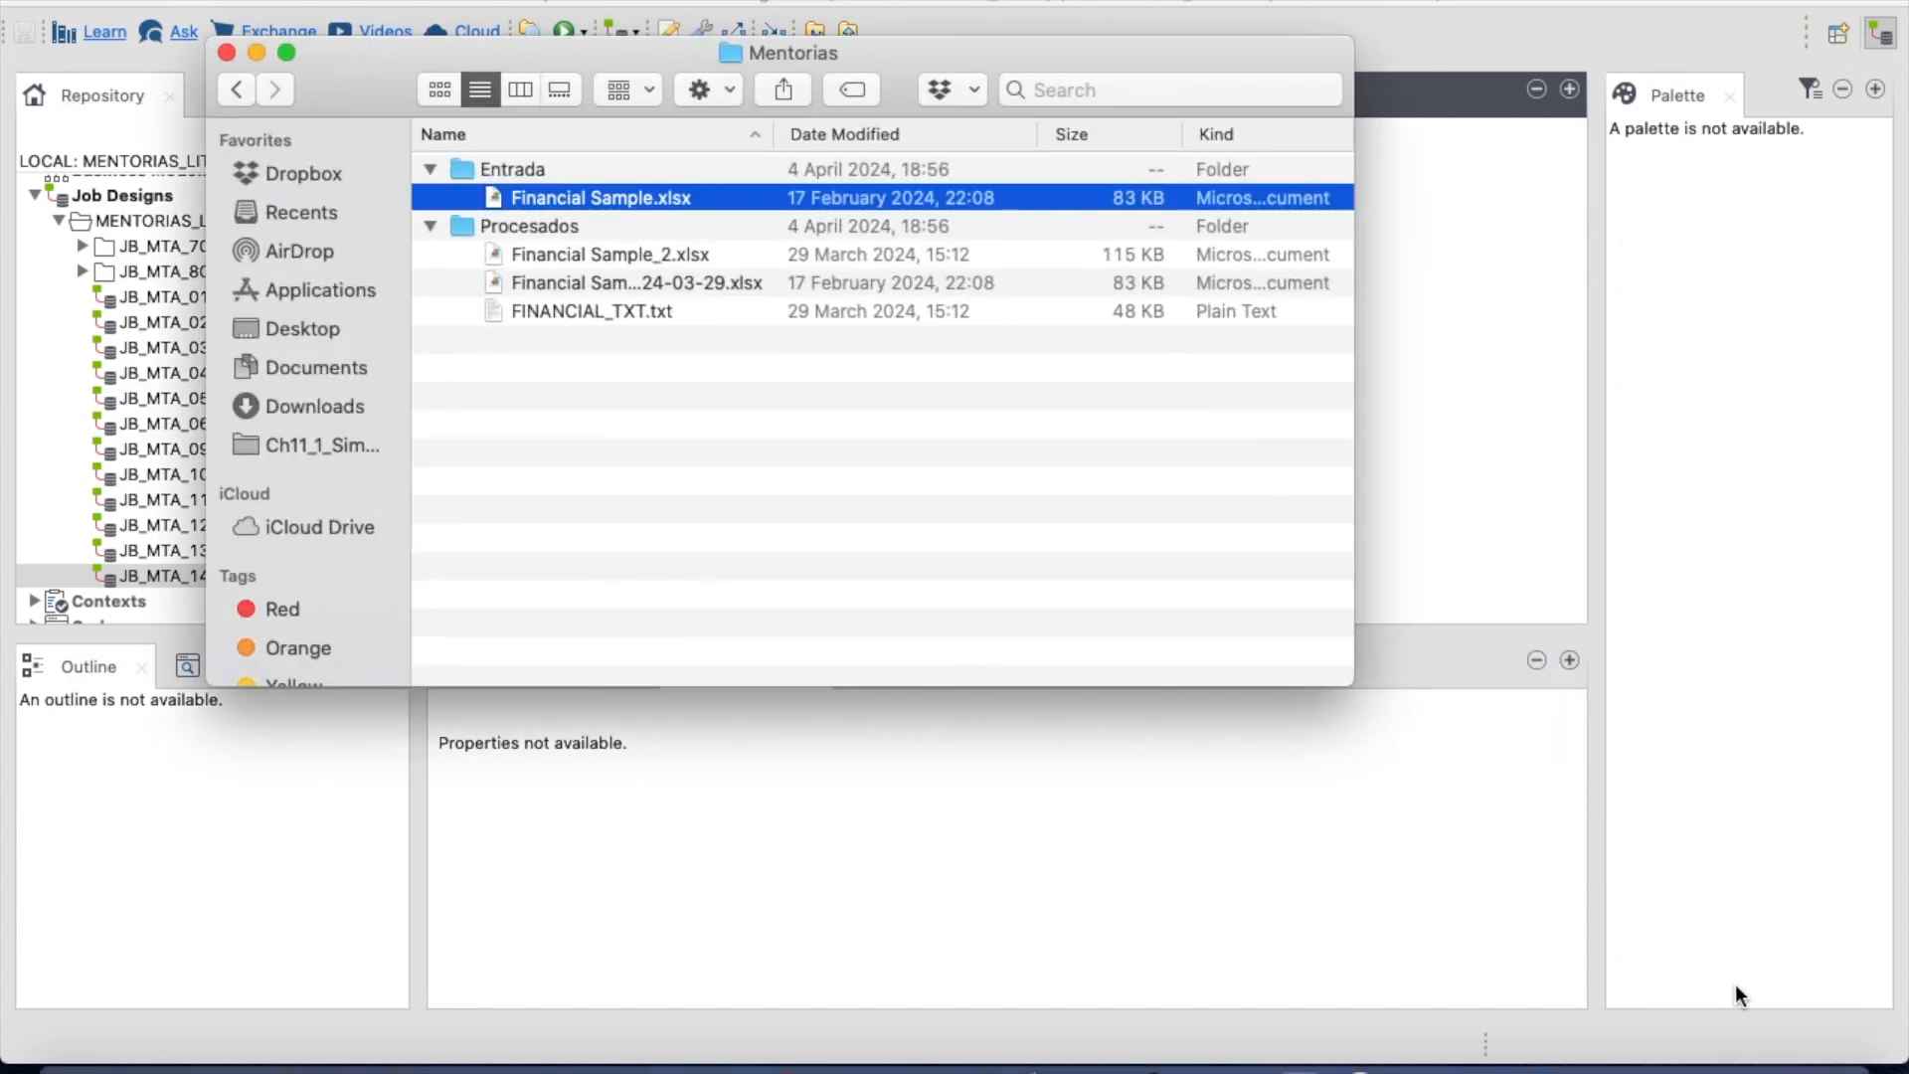
left_click(1782, 1062)
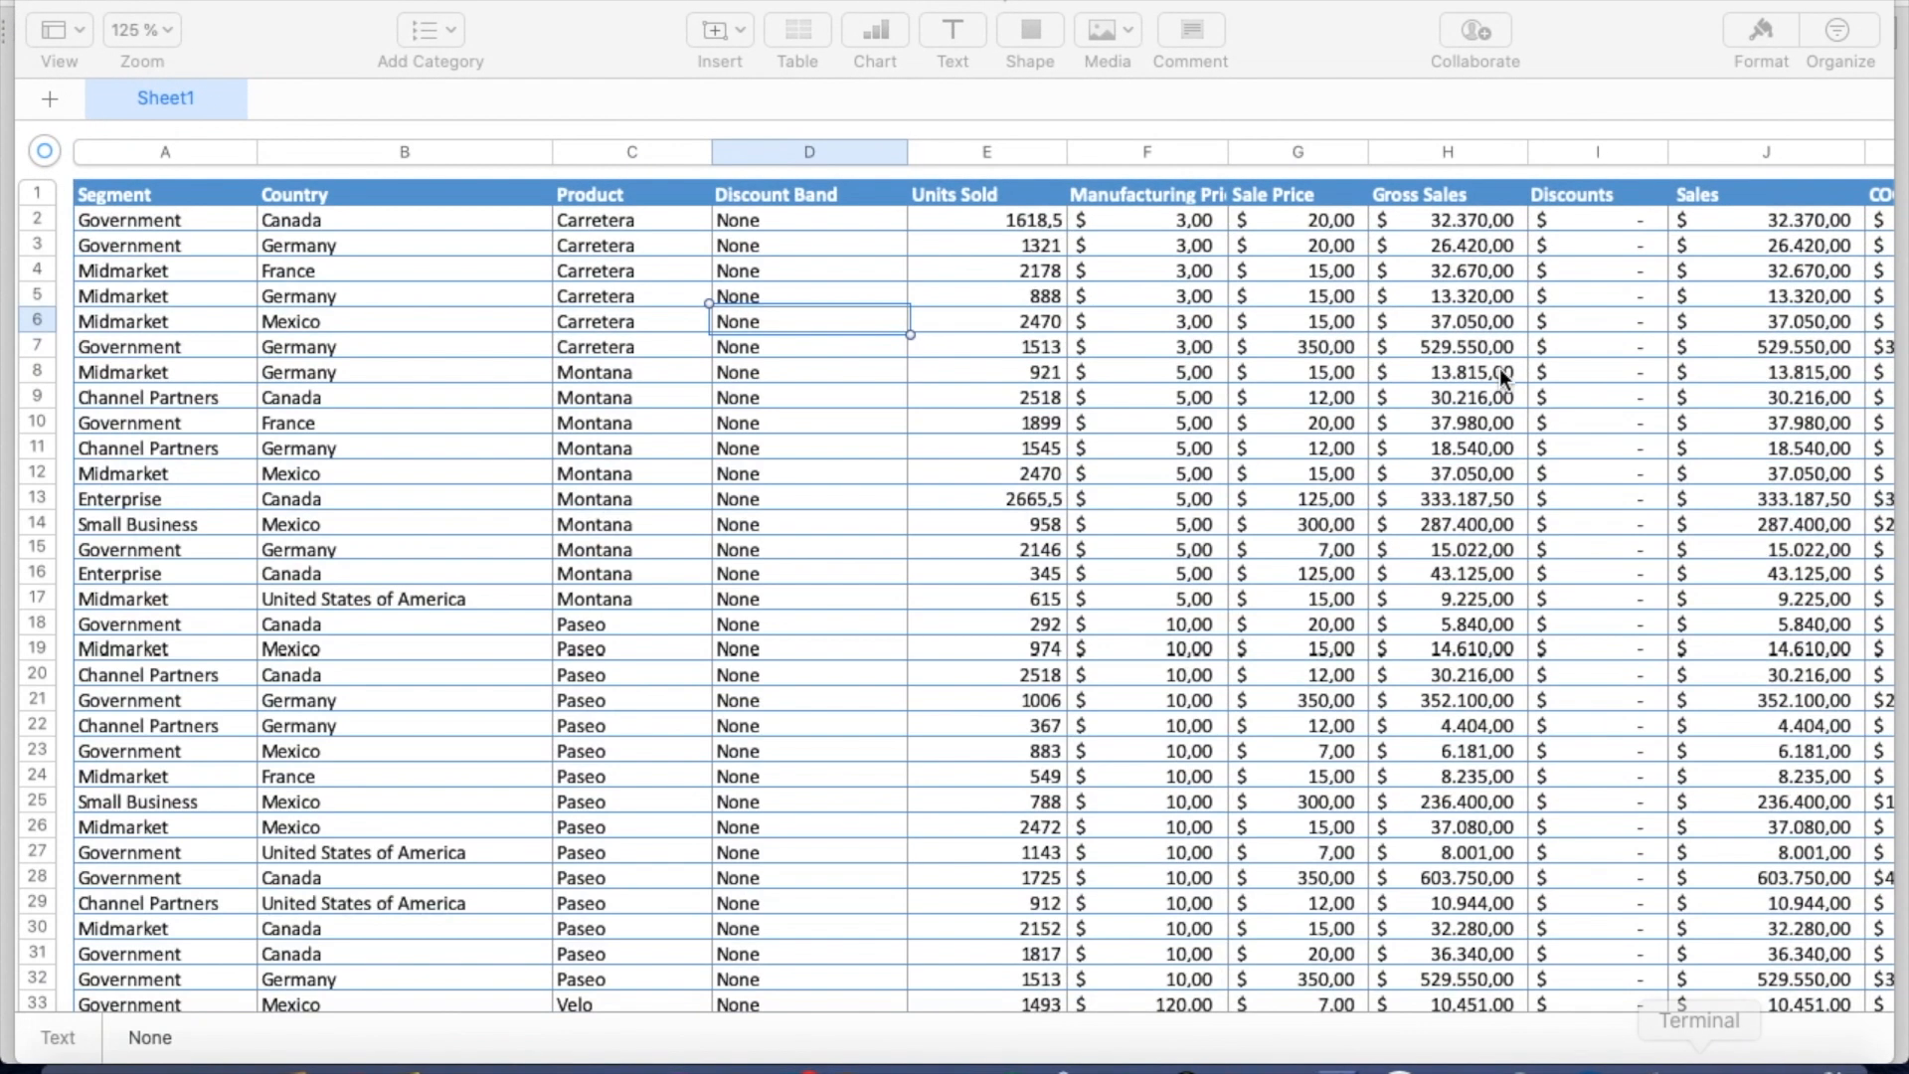
scroll(1501, 354, "right", 1)
scroll(1501, 354, "right", 3)
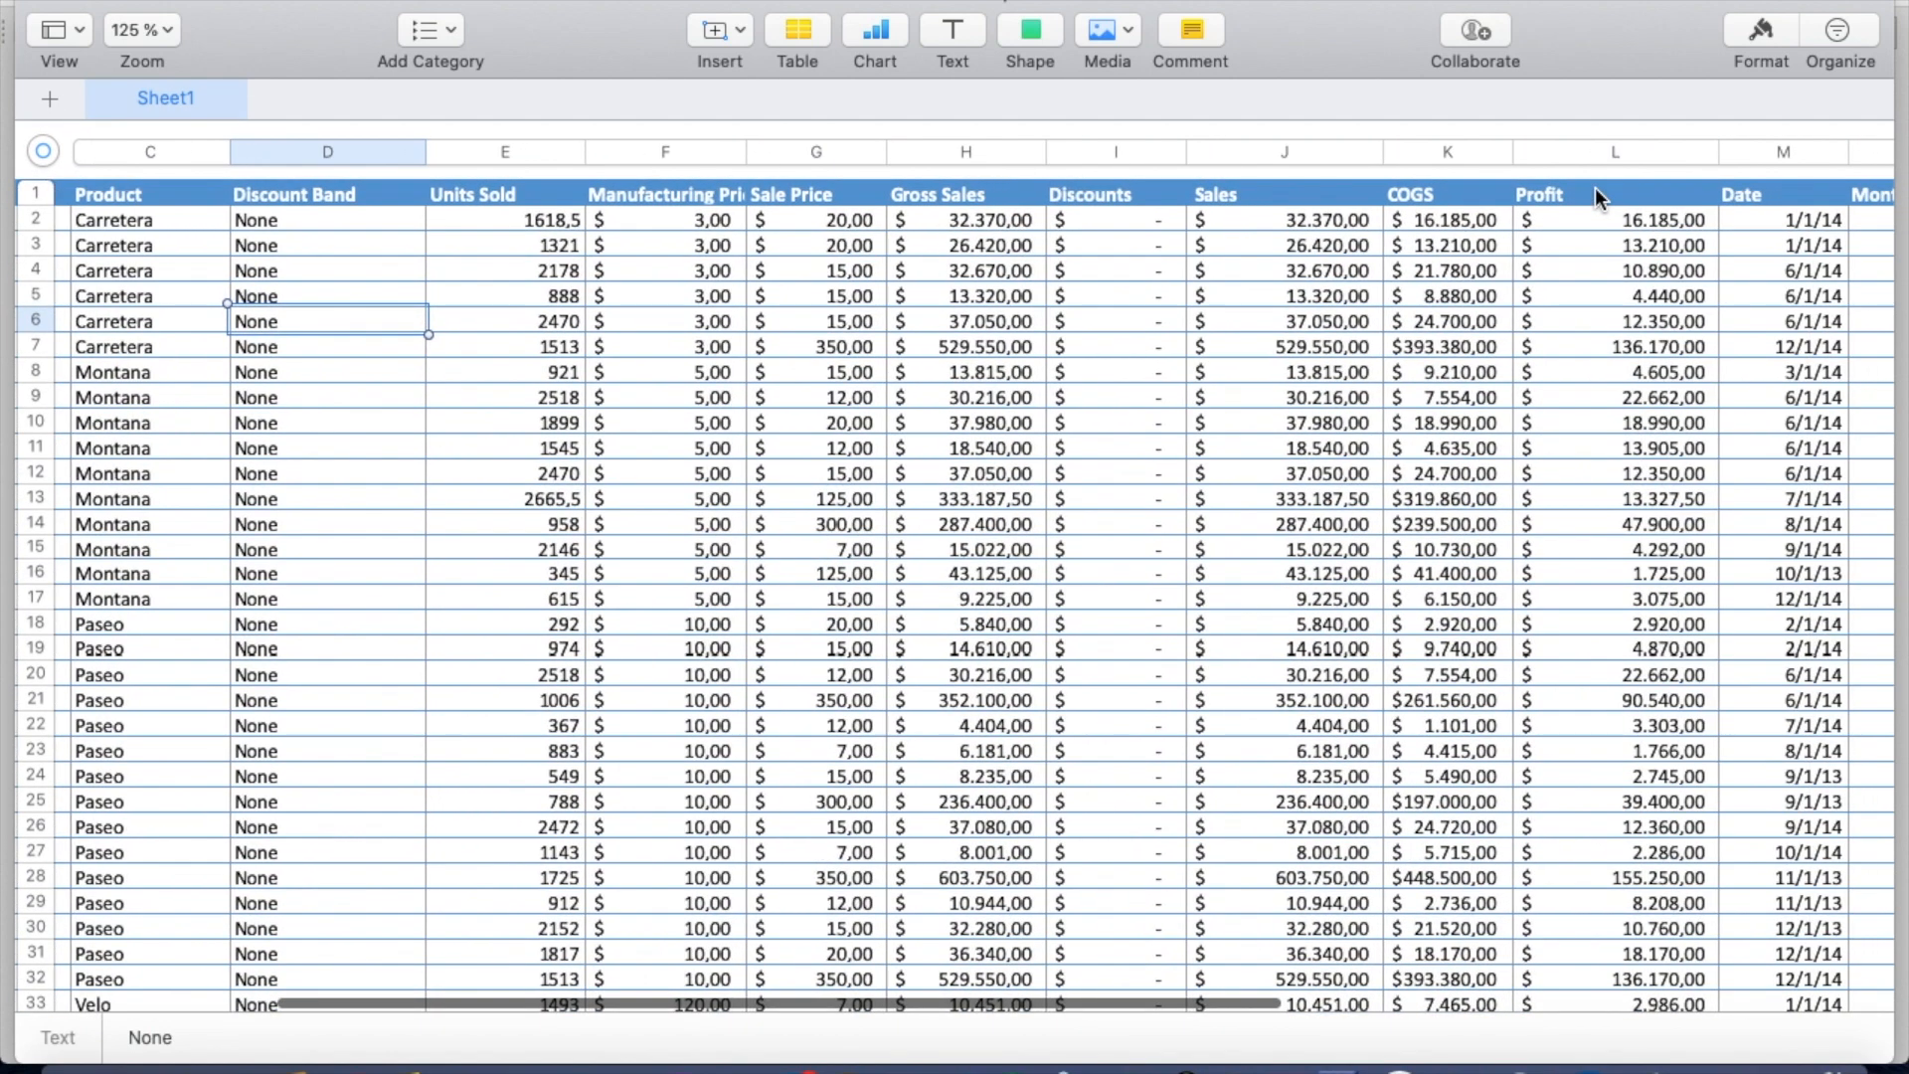
left_click(1595, 187)
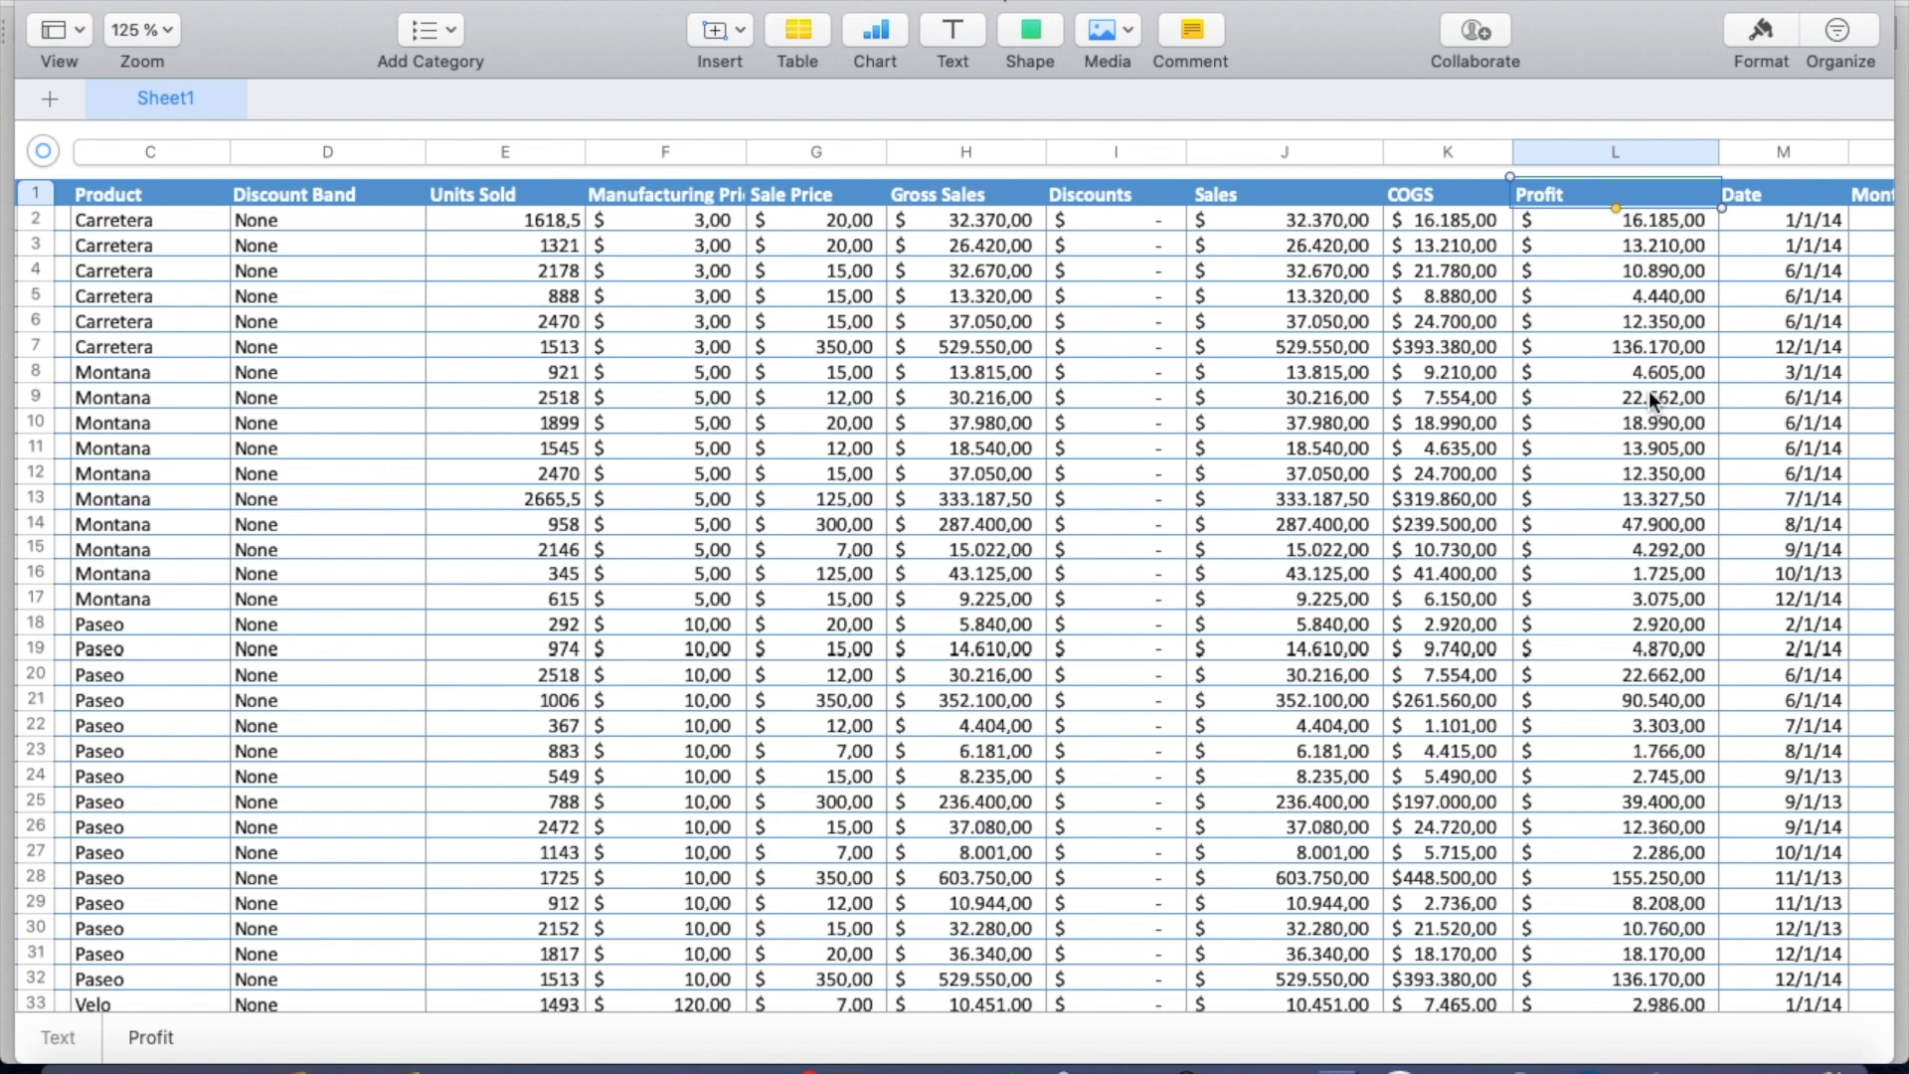
scroll(1607, 456, "left", 4)
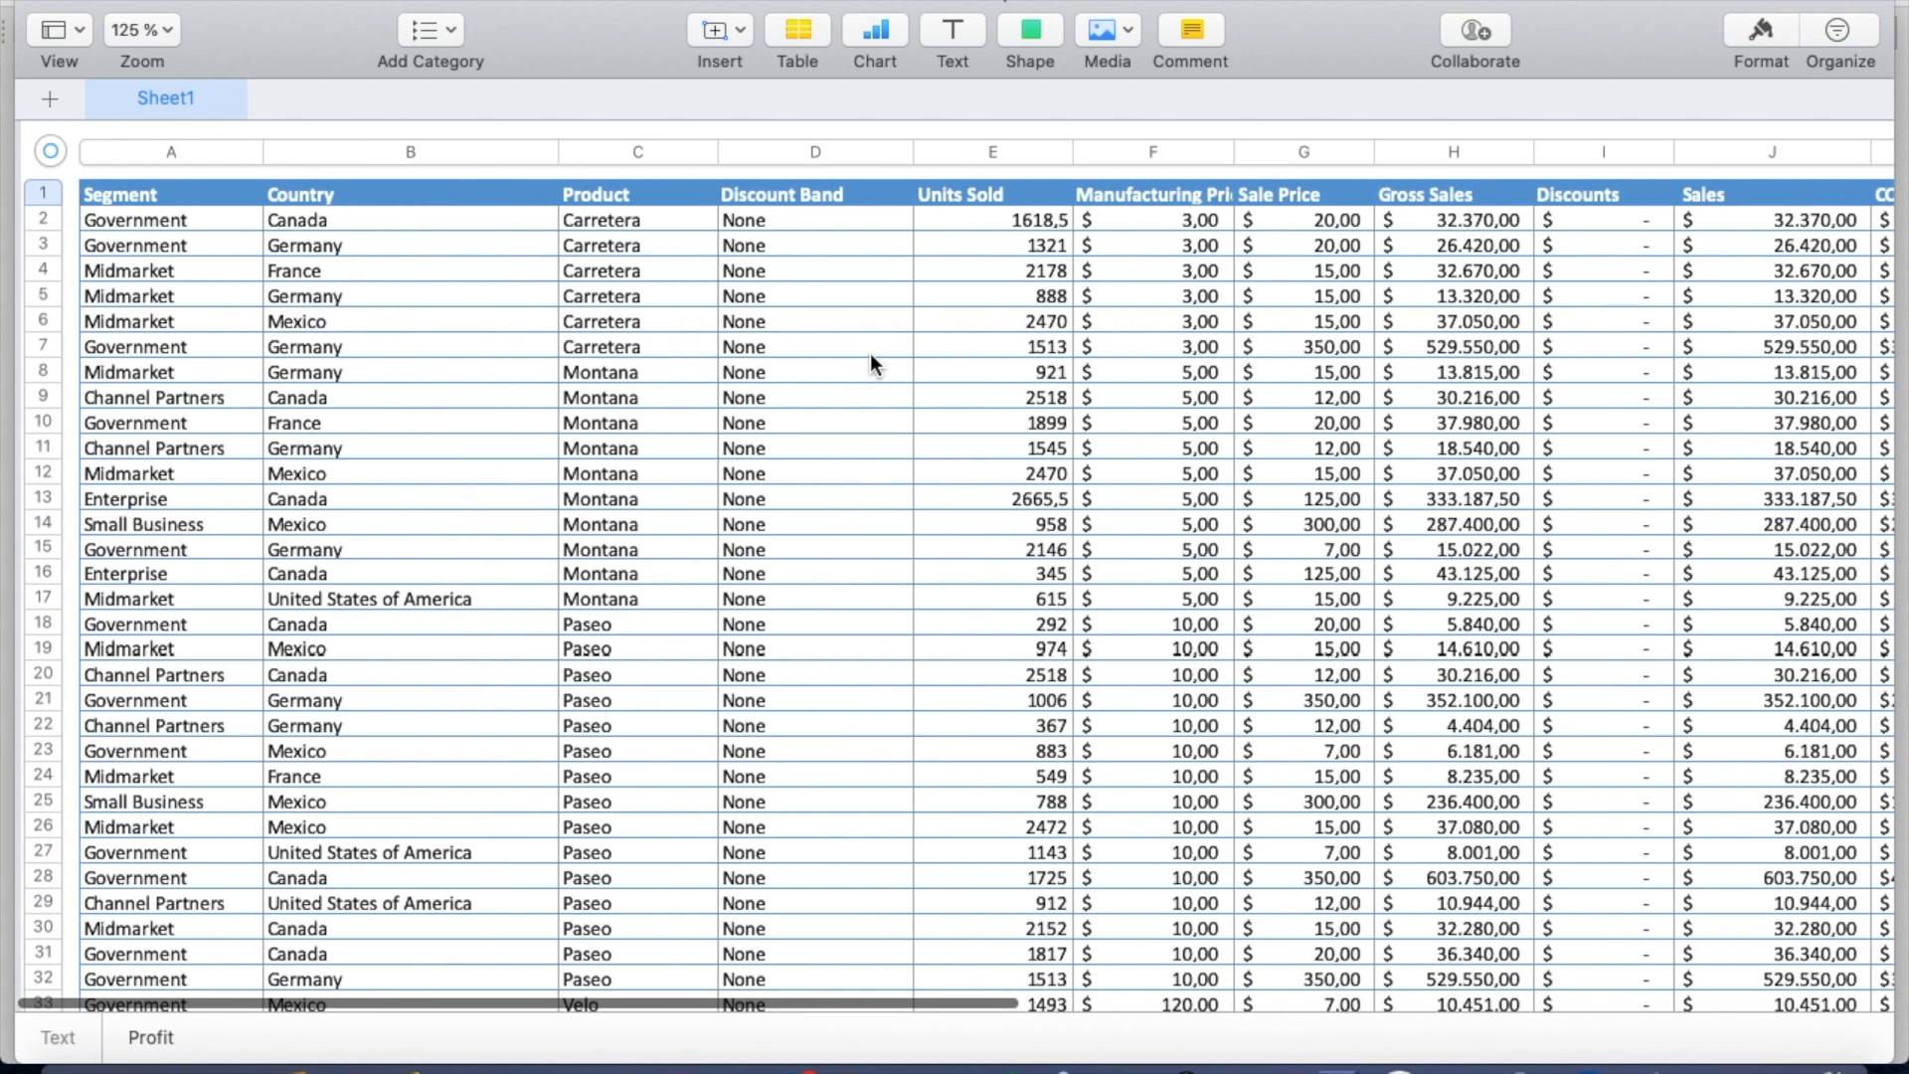
scroll(455, 540, "down", 1)
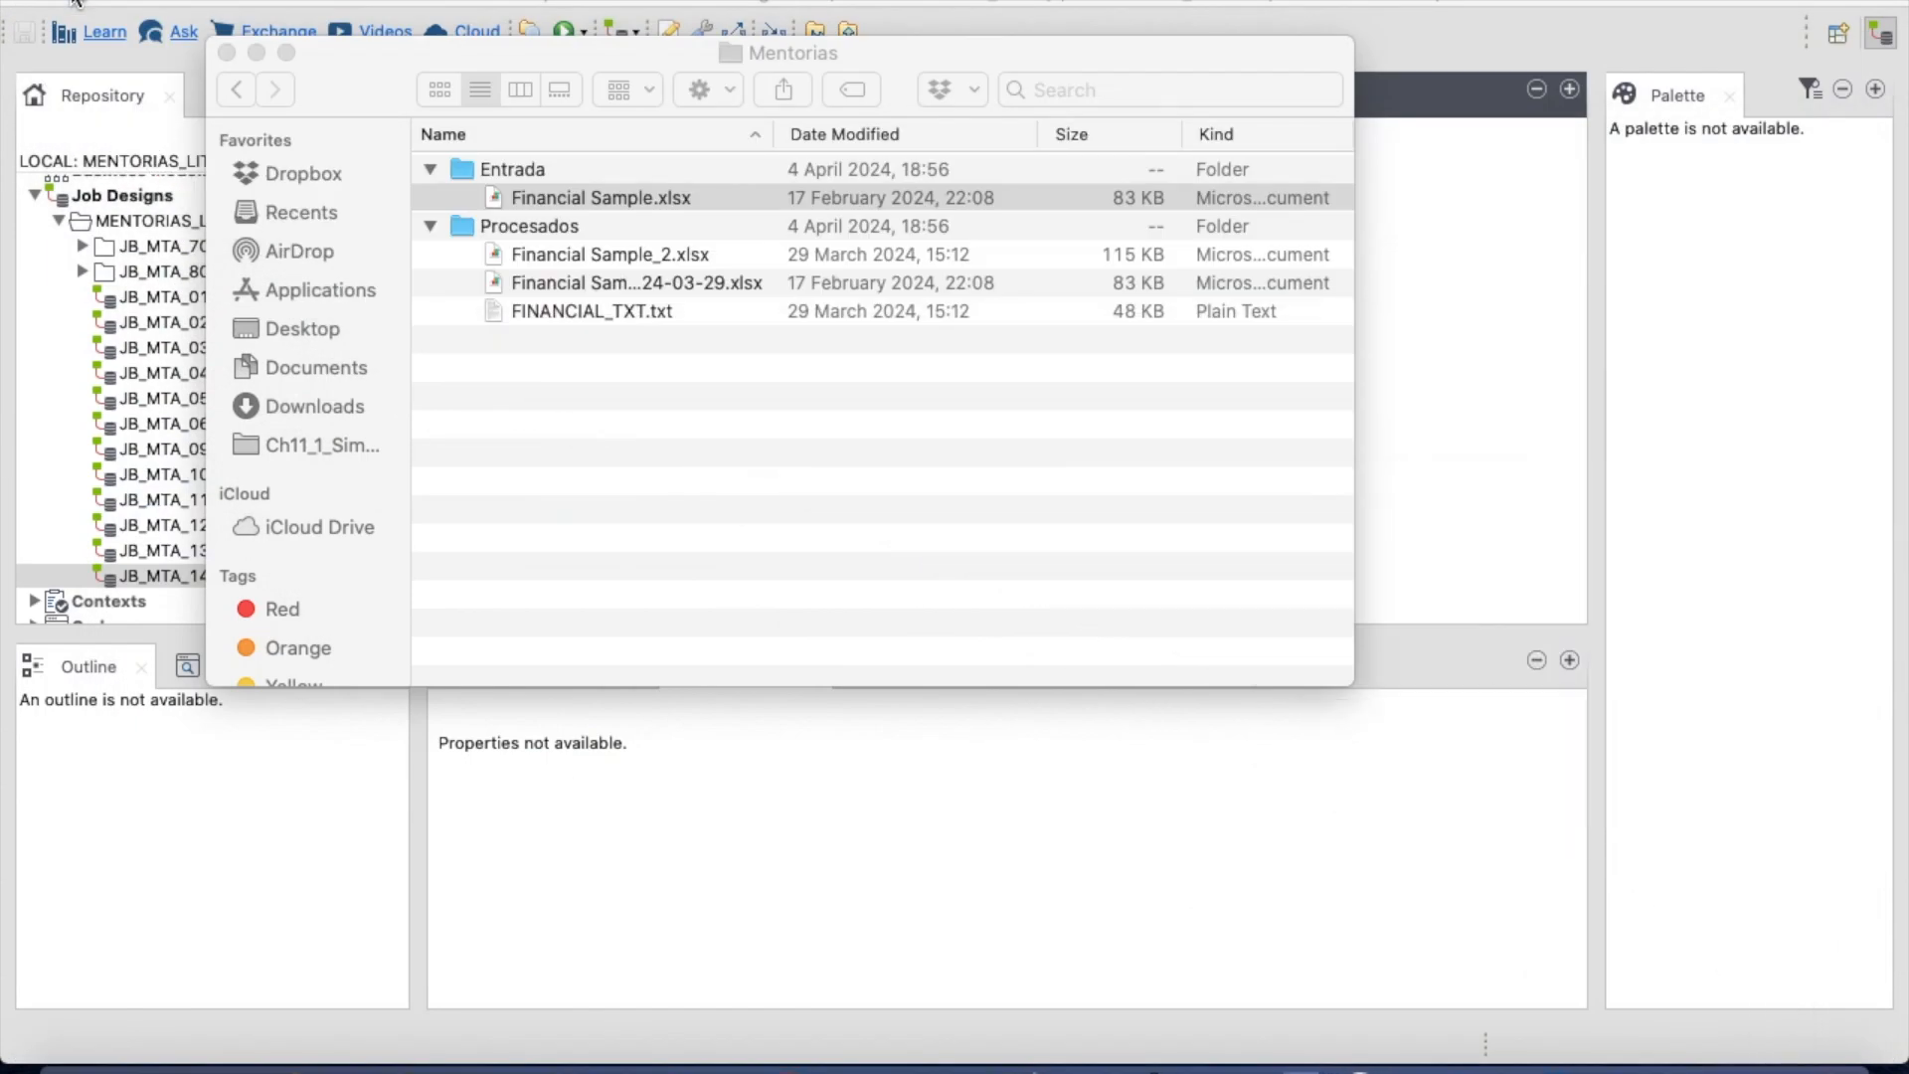
- Create job JB_MTA_15 in MENTORIAS_LG with a description and the purpose "Proceso ETL encargado de determinar el profit máximo a partir de datos en Excel"
left_click(74, 429)
left_click(166, 219)
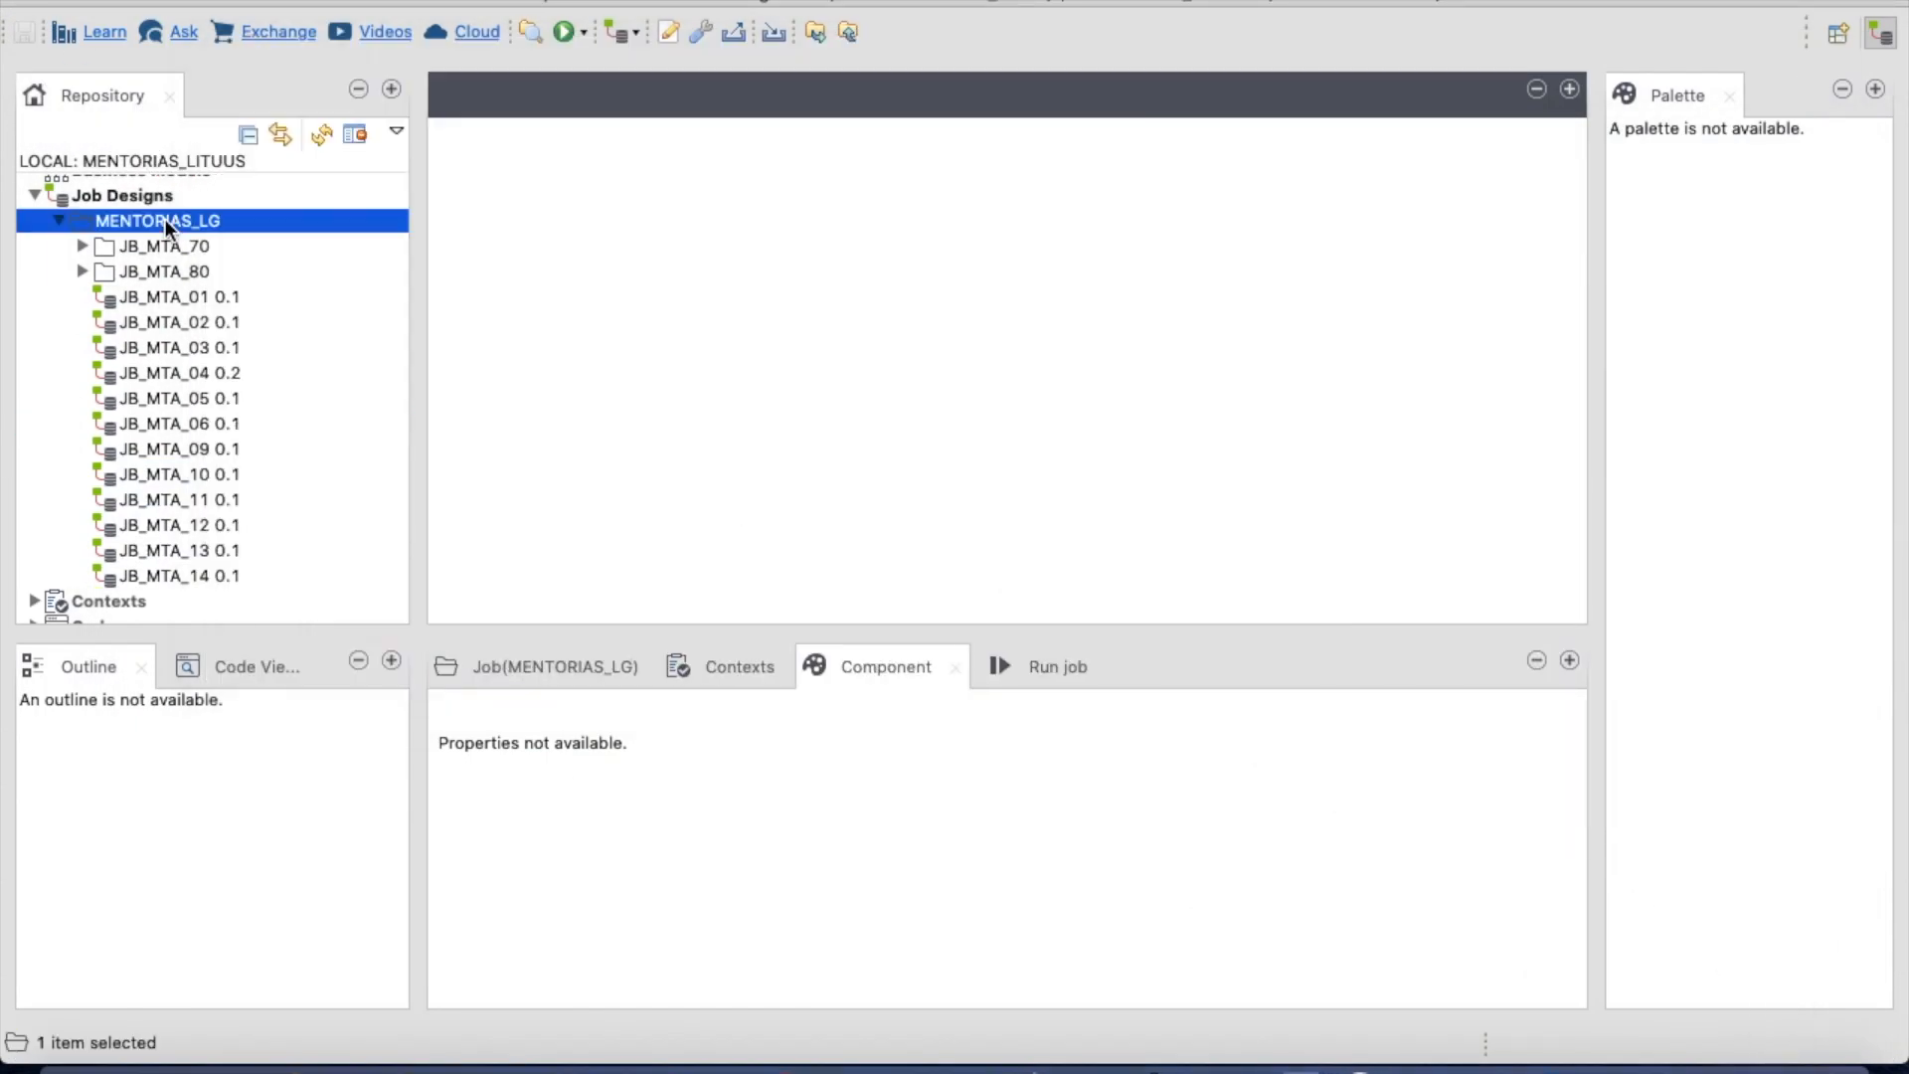
right_click(165, 218)
left_click(241, 231)
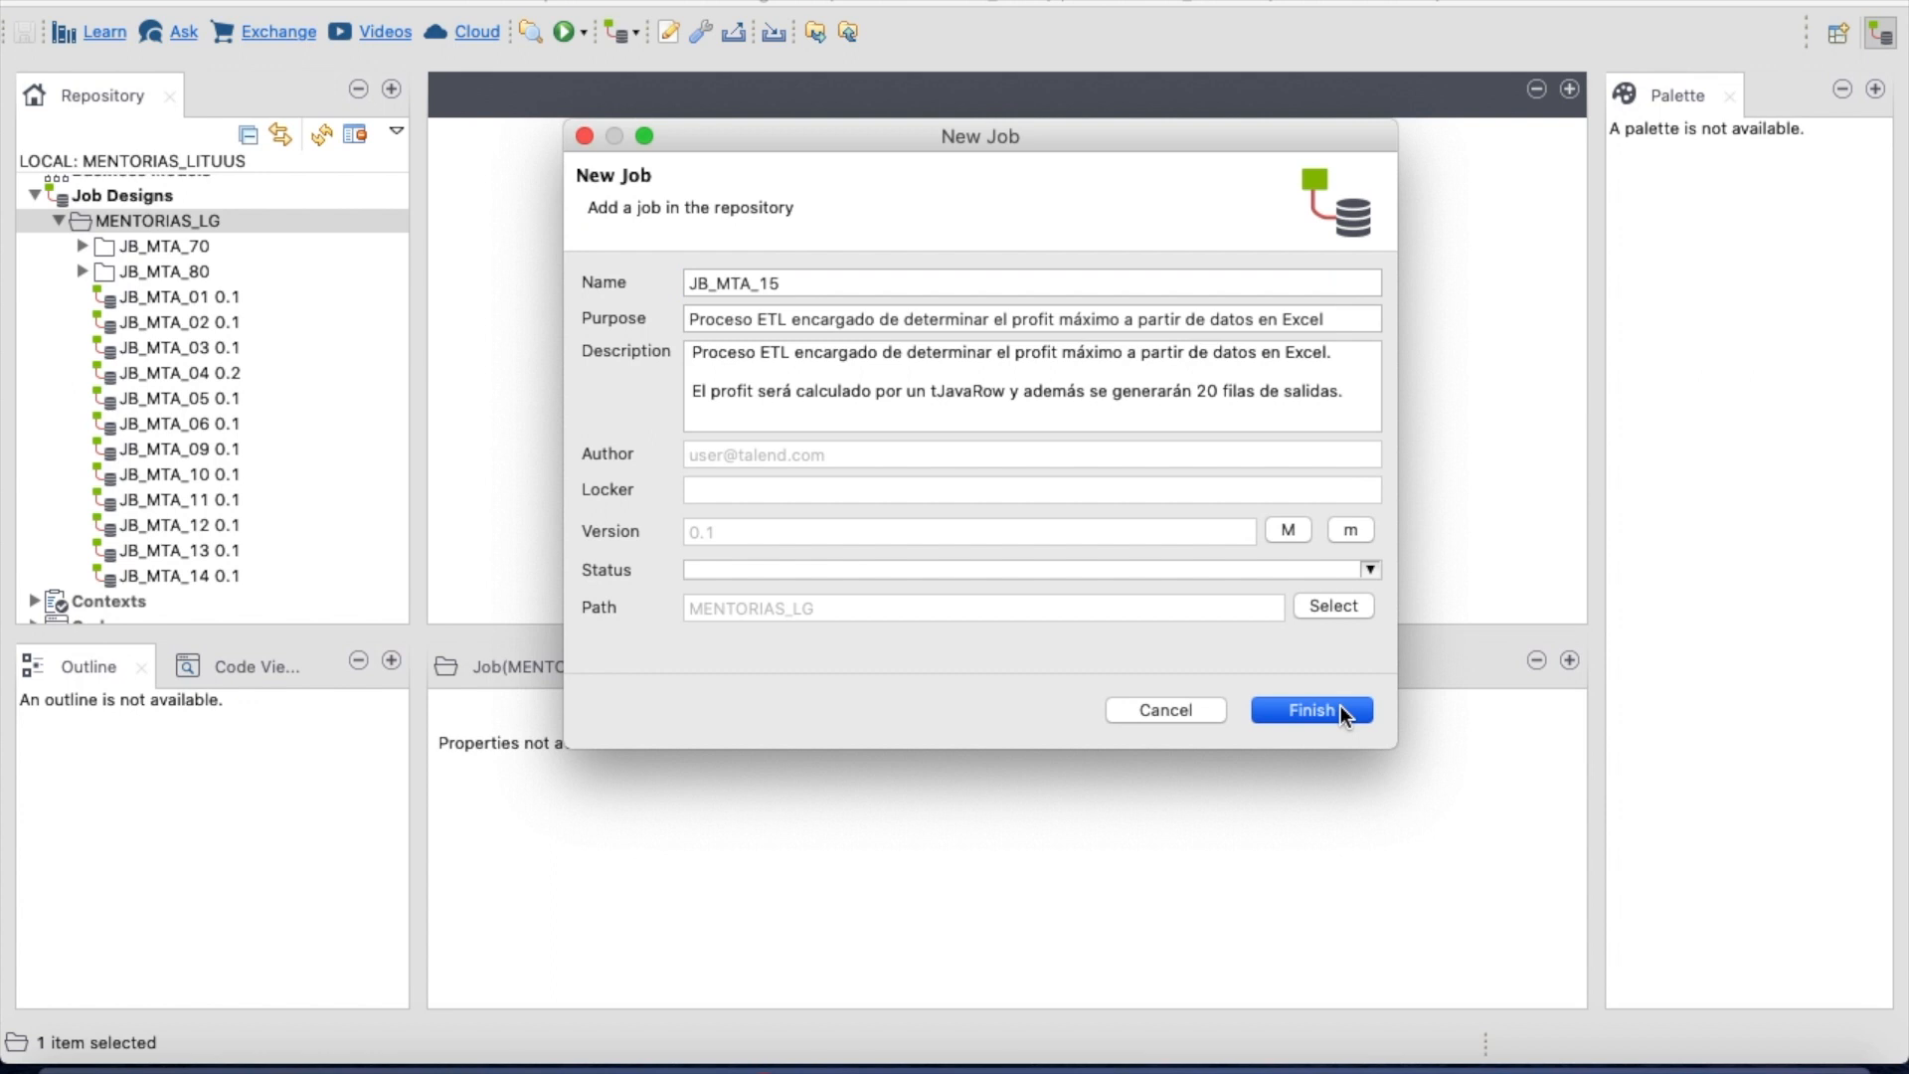
left_click(1340, 708)
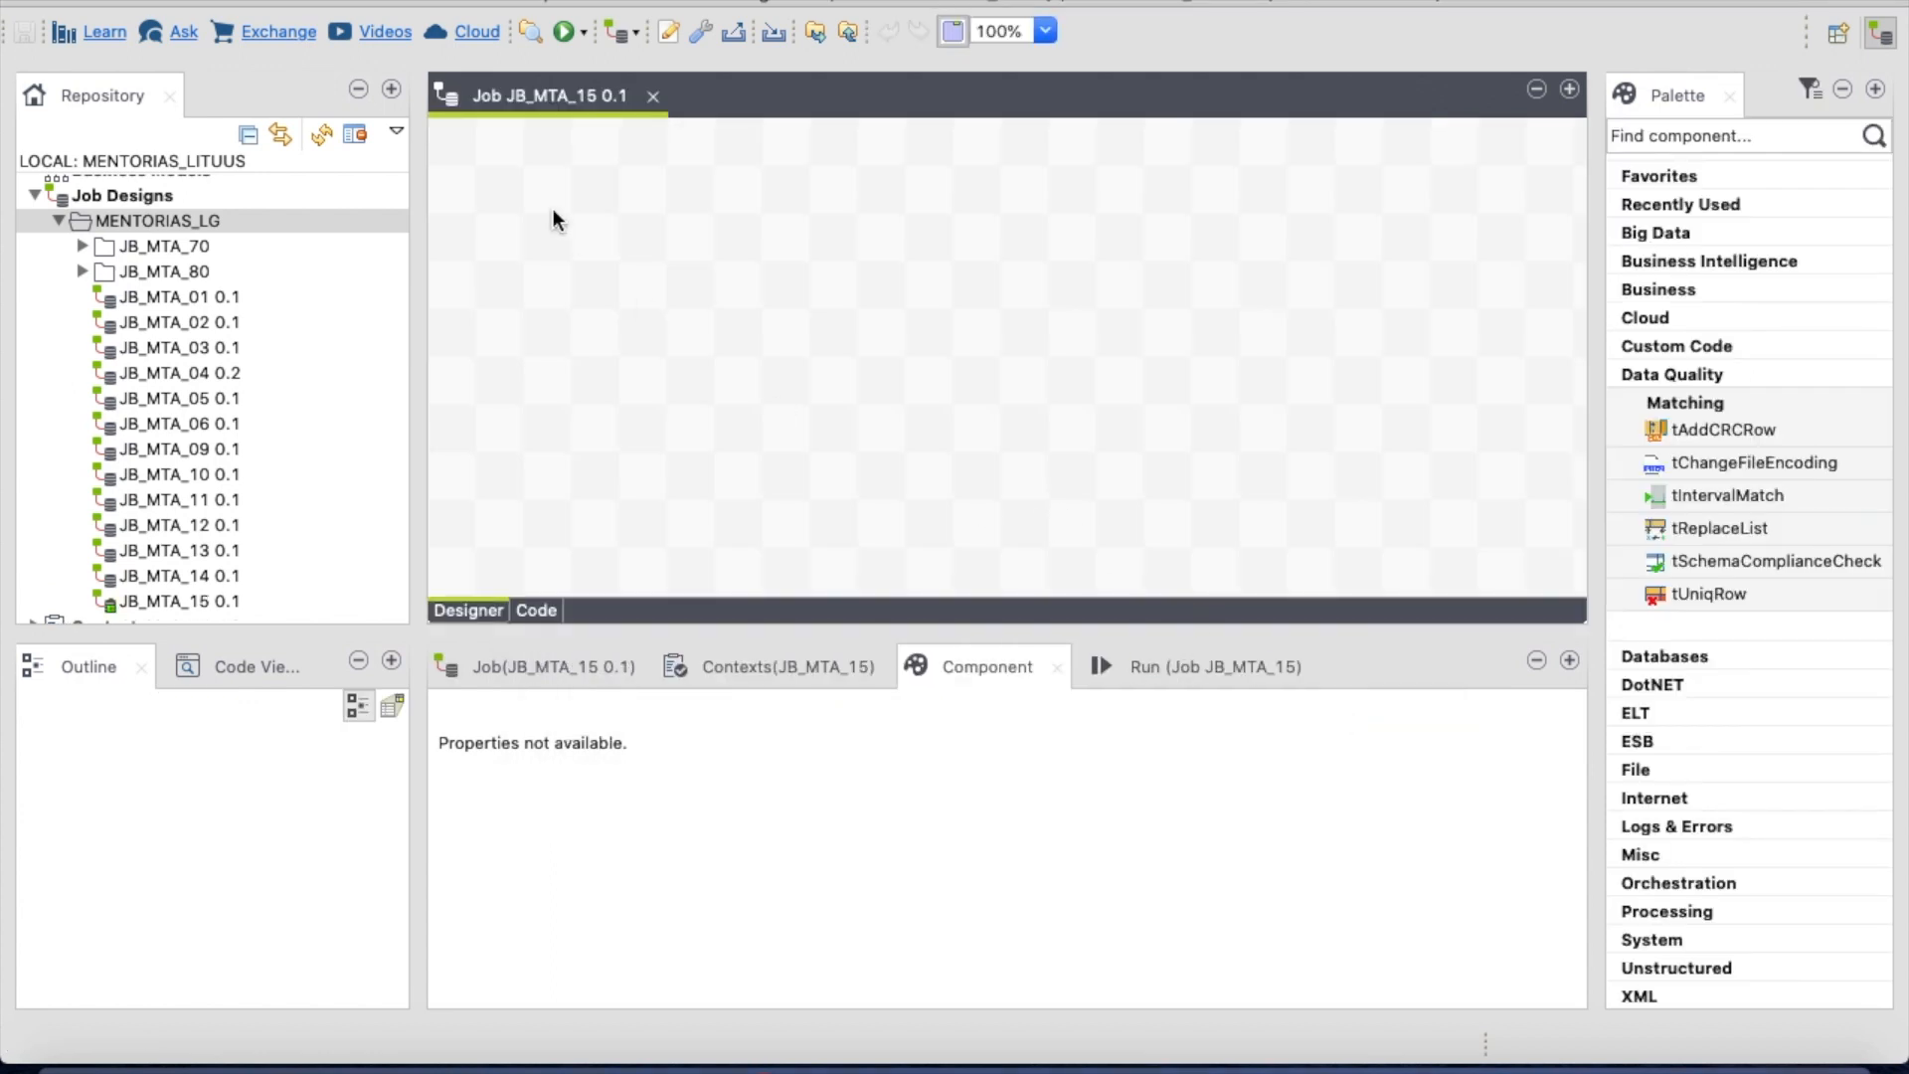
- Add a wide Note above the design area containing the exercise instructions, expected schema and calculations, and save the job
type("N")
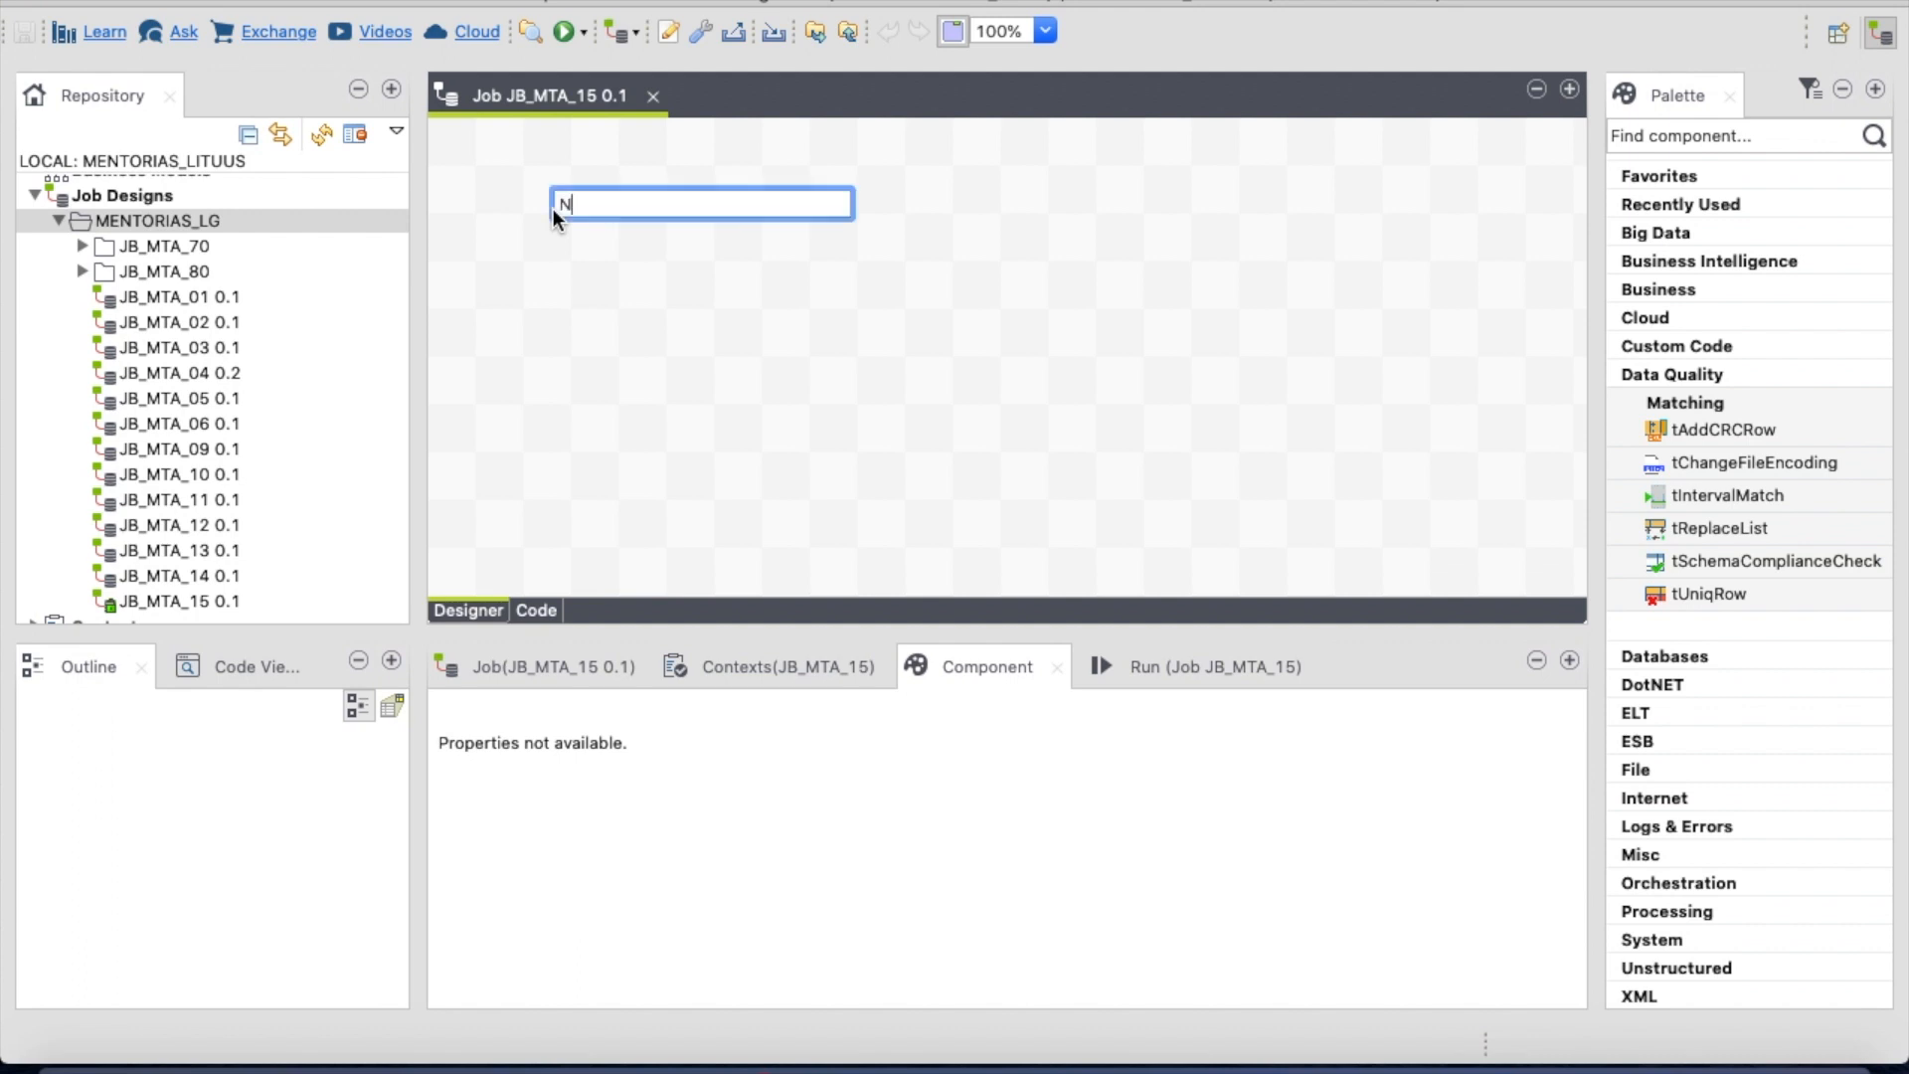
type("OTE")
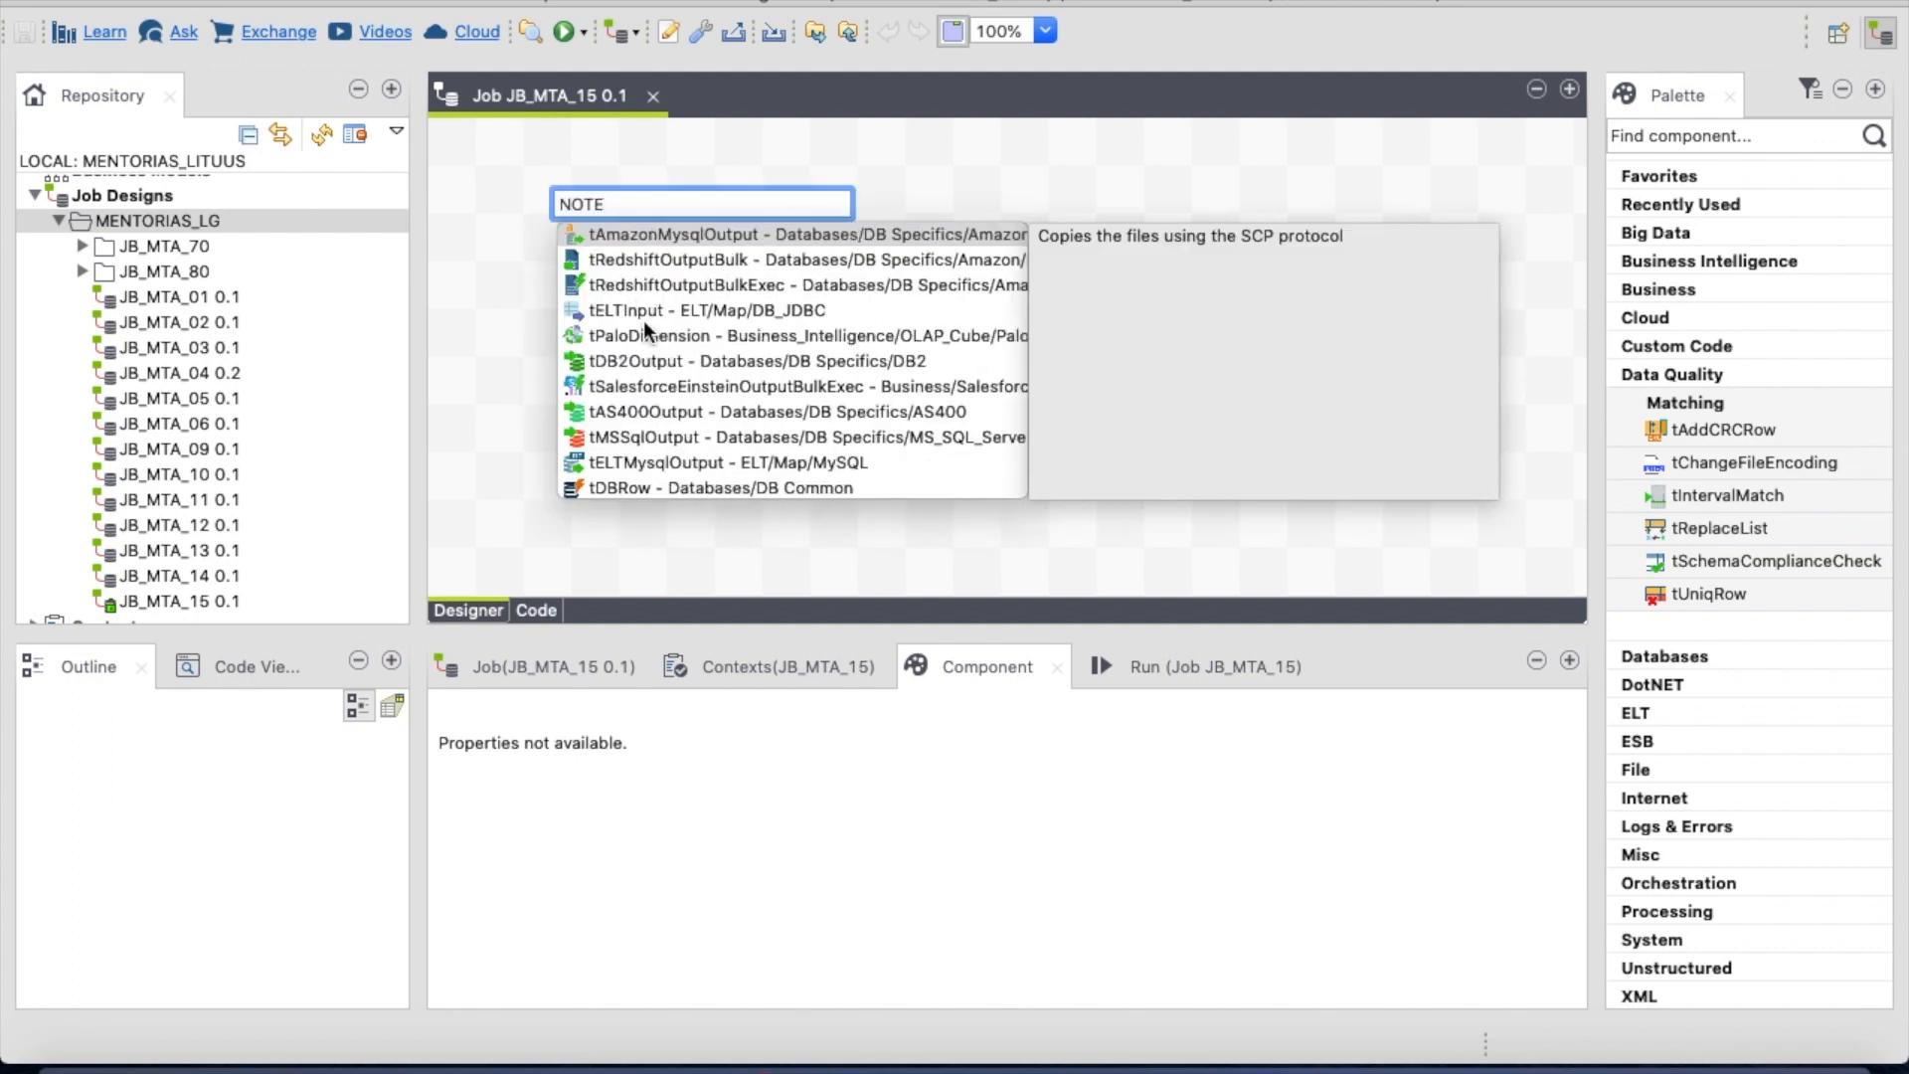
scroll(649, 330, "up", 1)
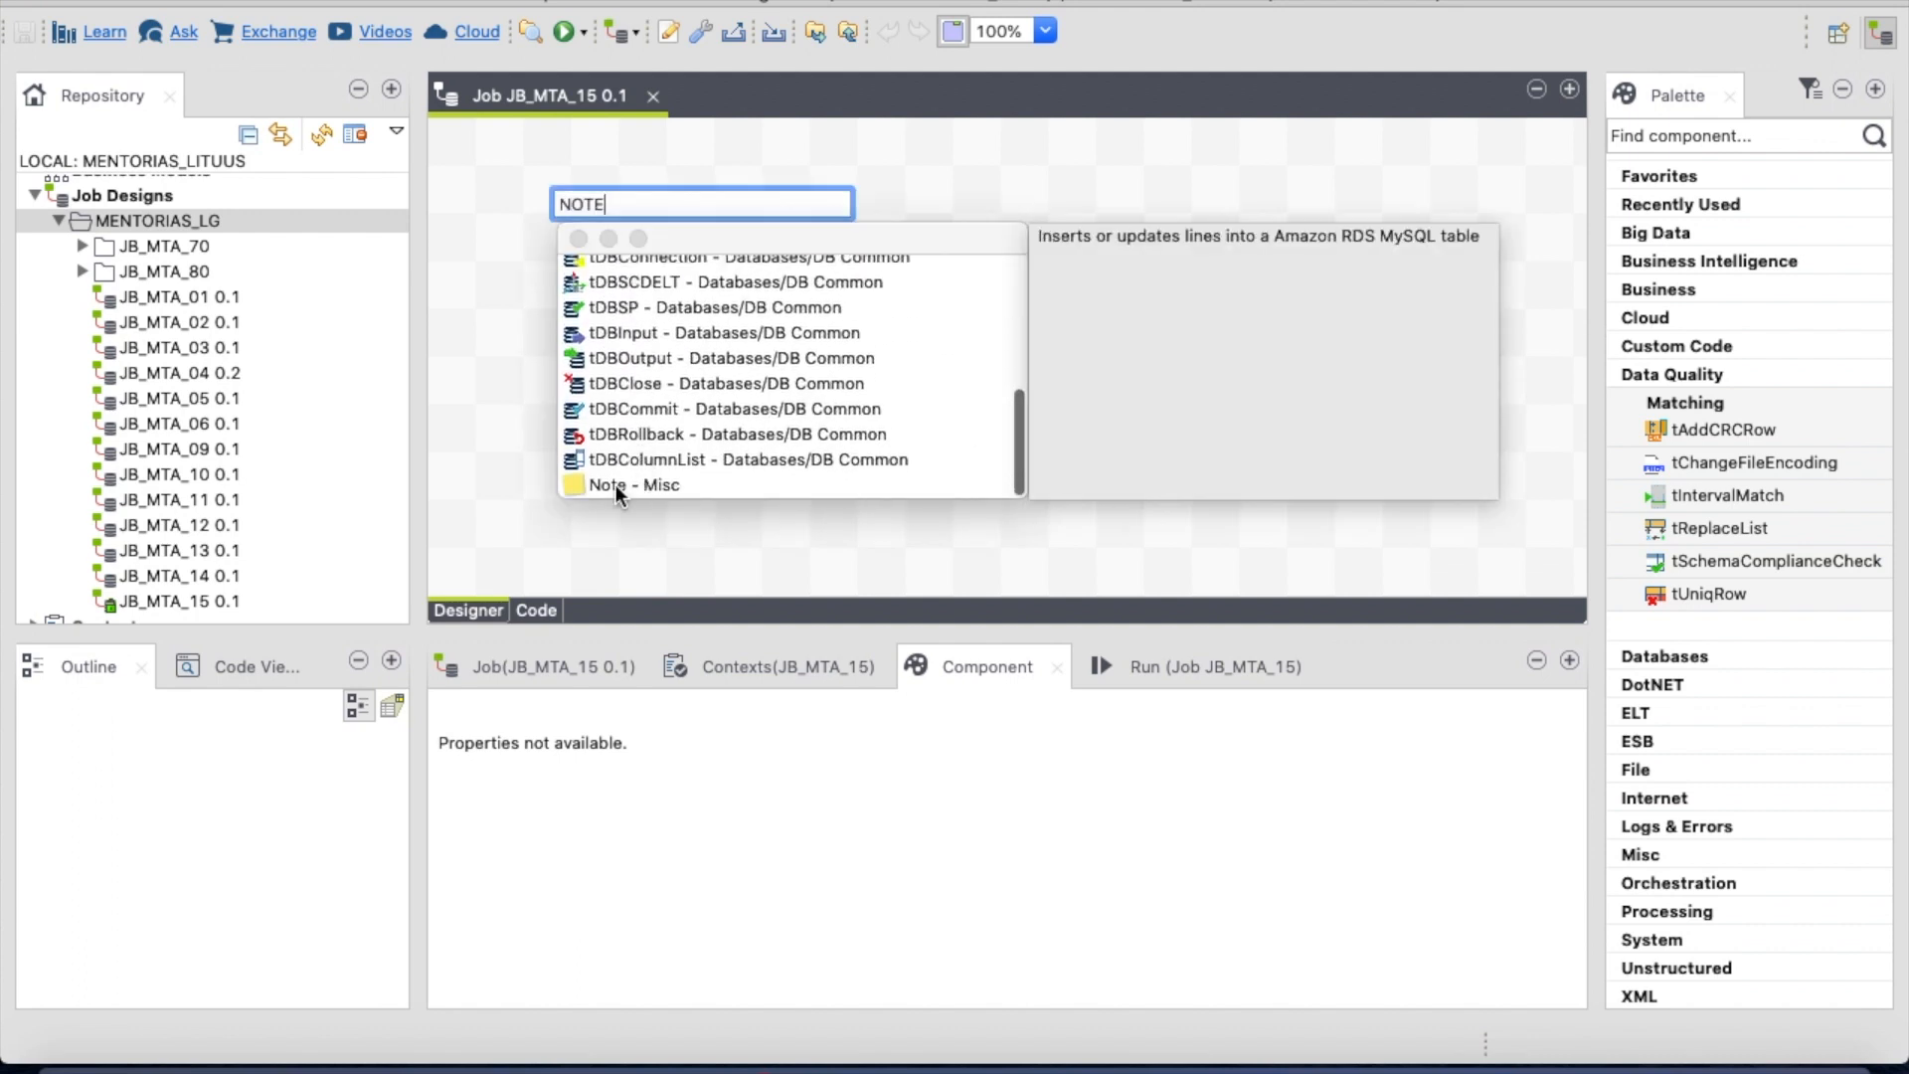
left_click(613, 485)
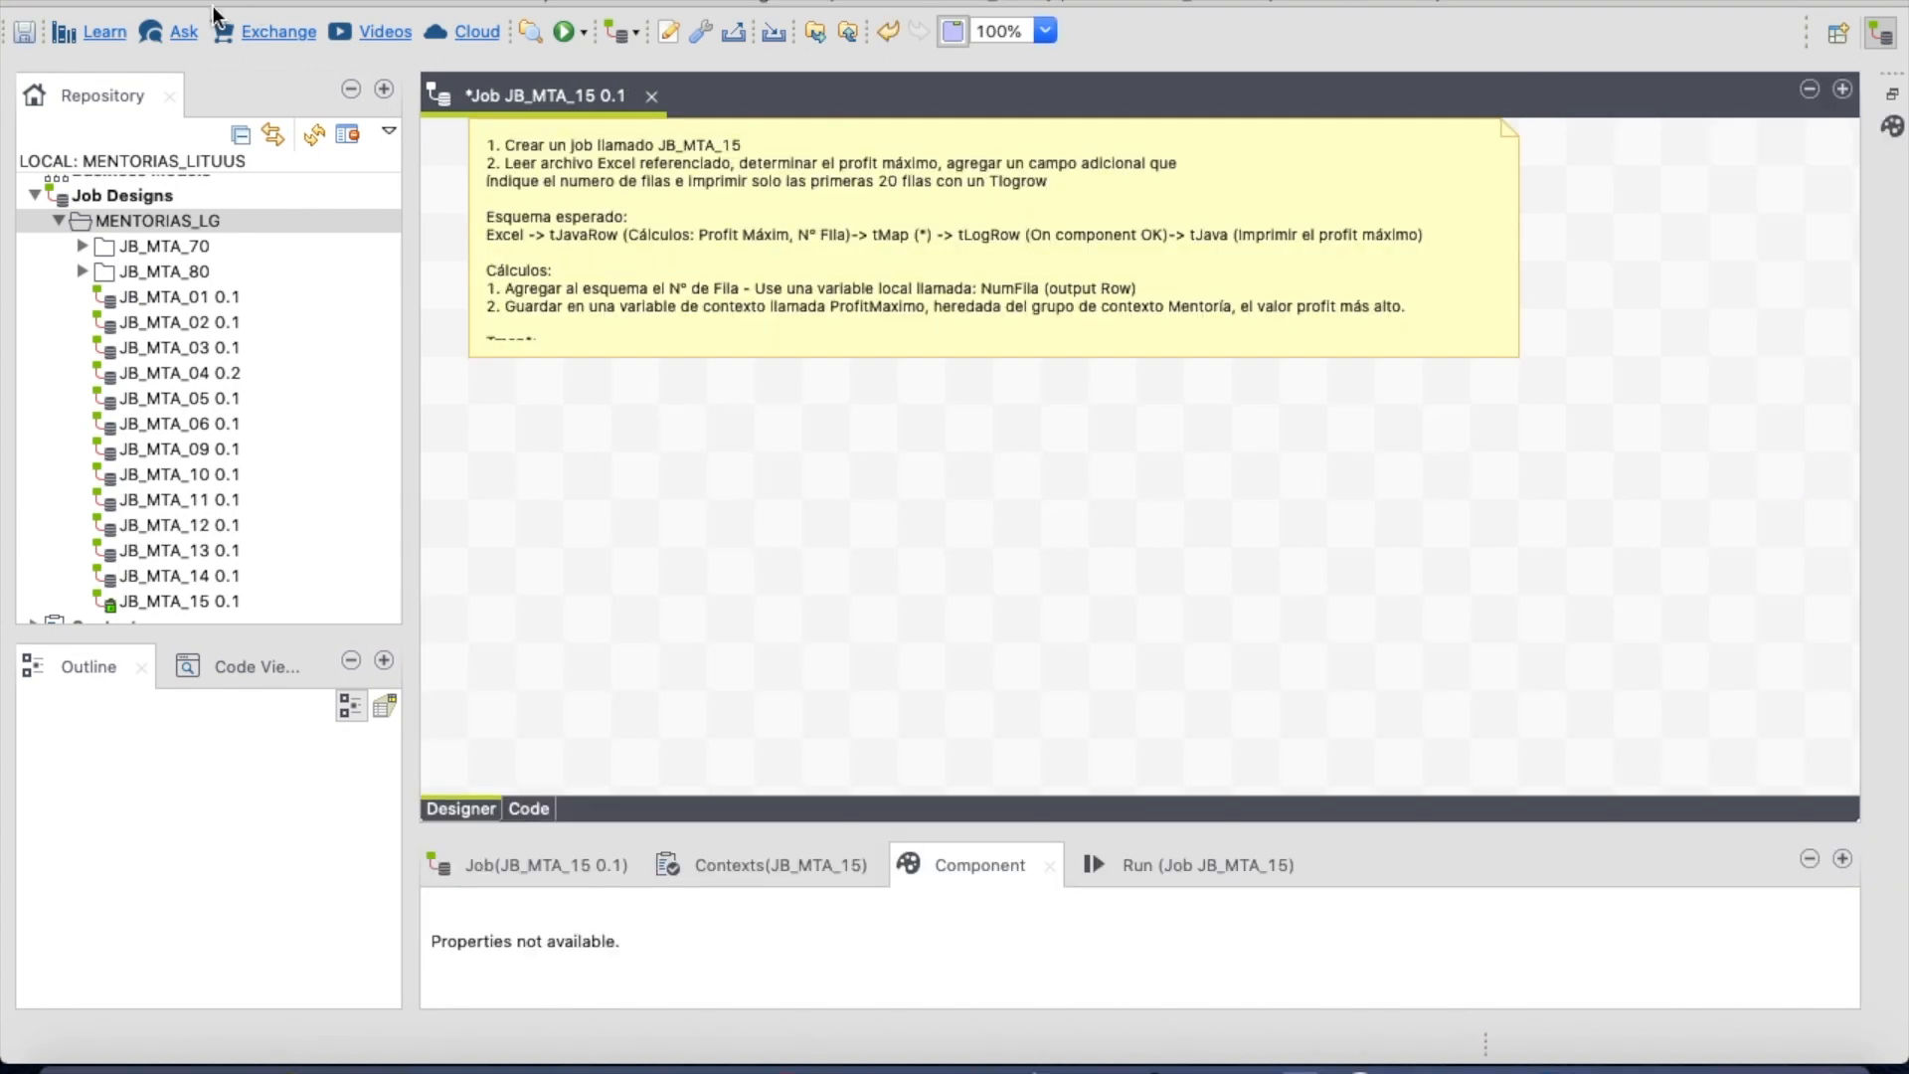
left_click(24, 32)
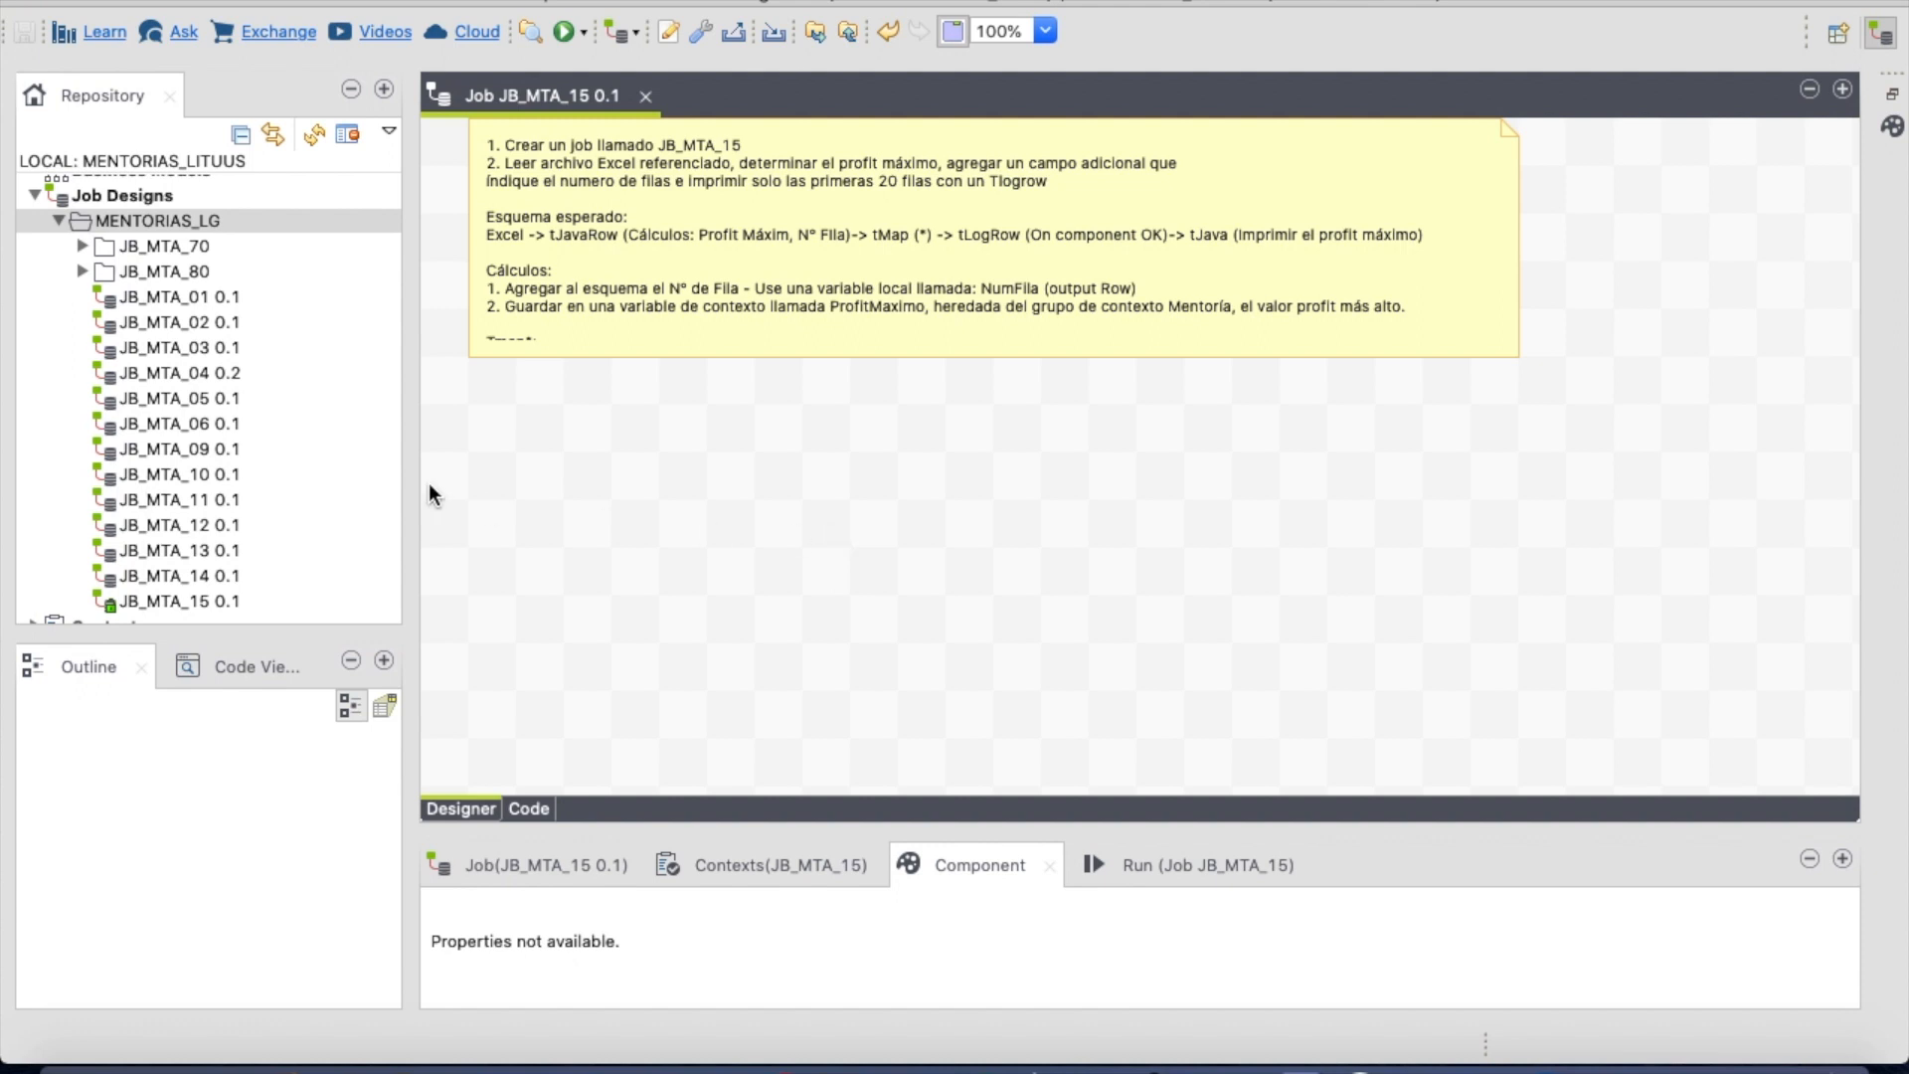
- Copy the Prejob and Postjob flows with their INICIO and FIN tJava components from job JB_MTA_14 into JB_MTA_15
left_click(216, 579)
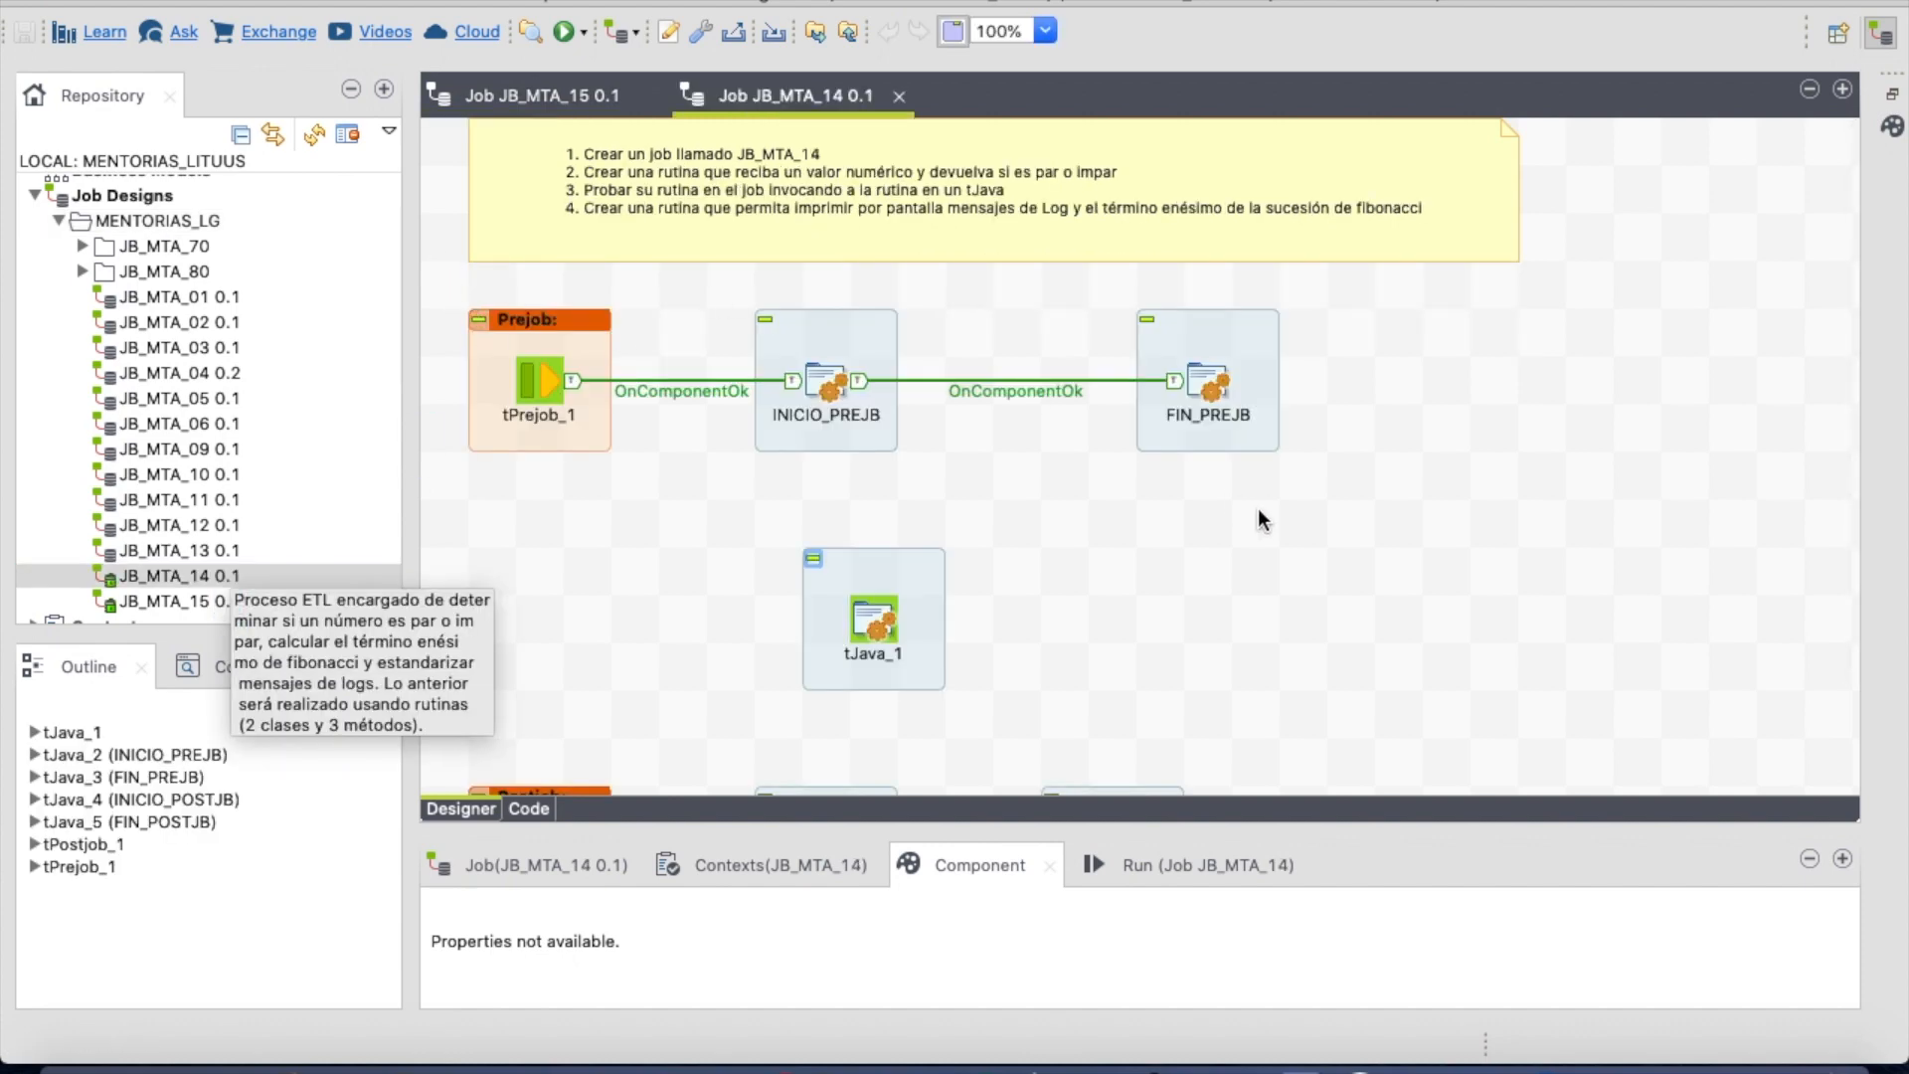
left_click_drag(1400, 508, 450, 276)
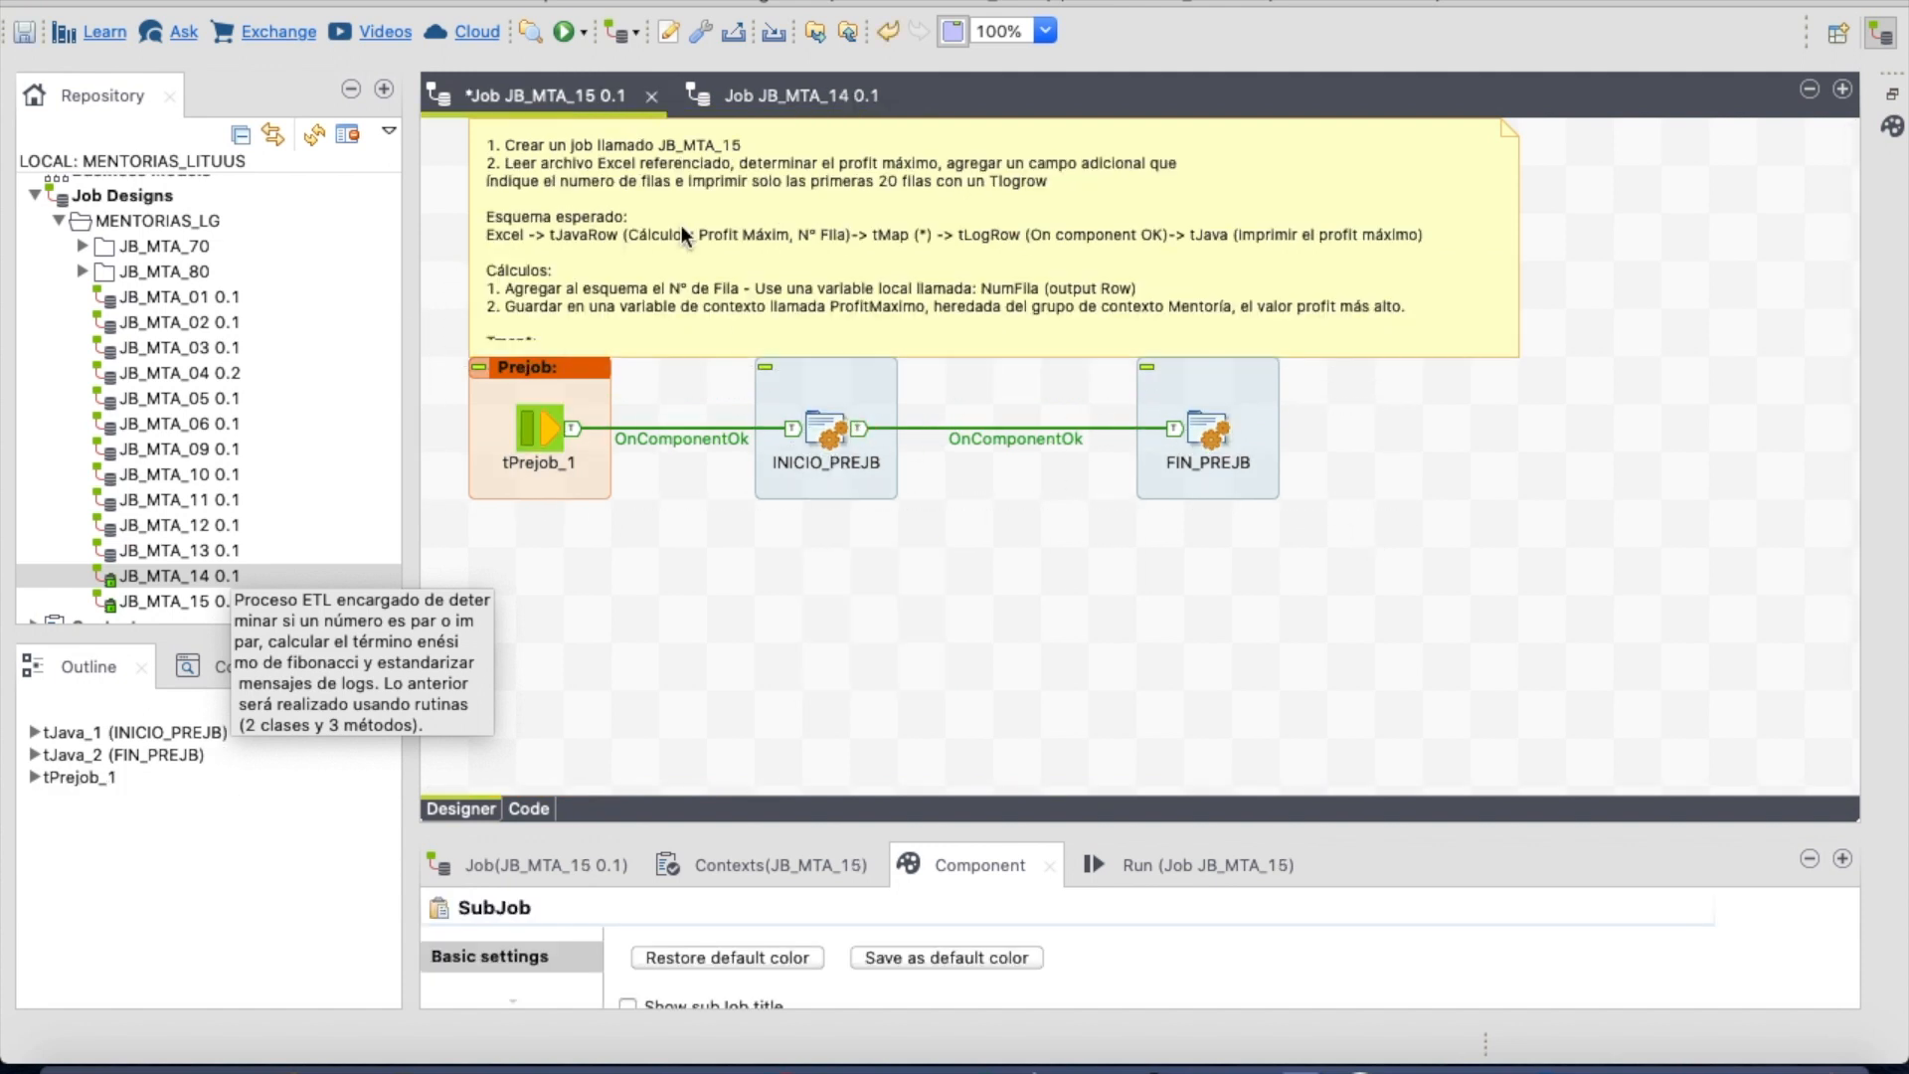
left_click(741, 98)
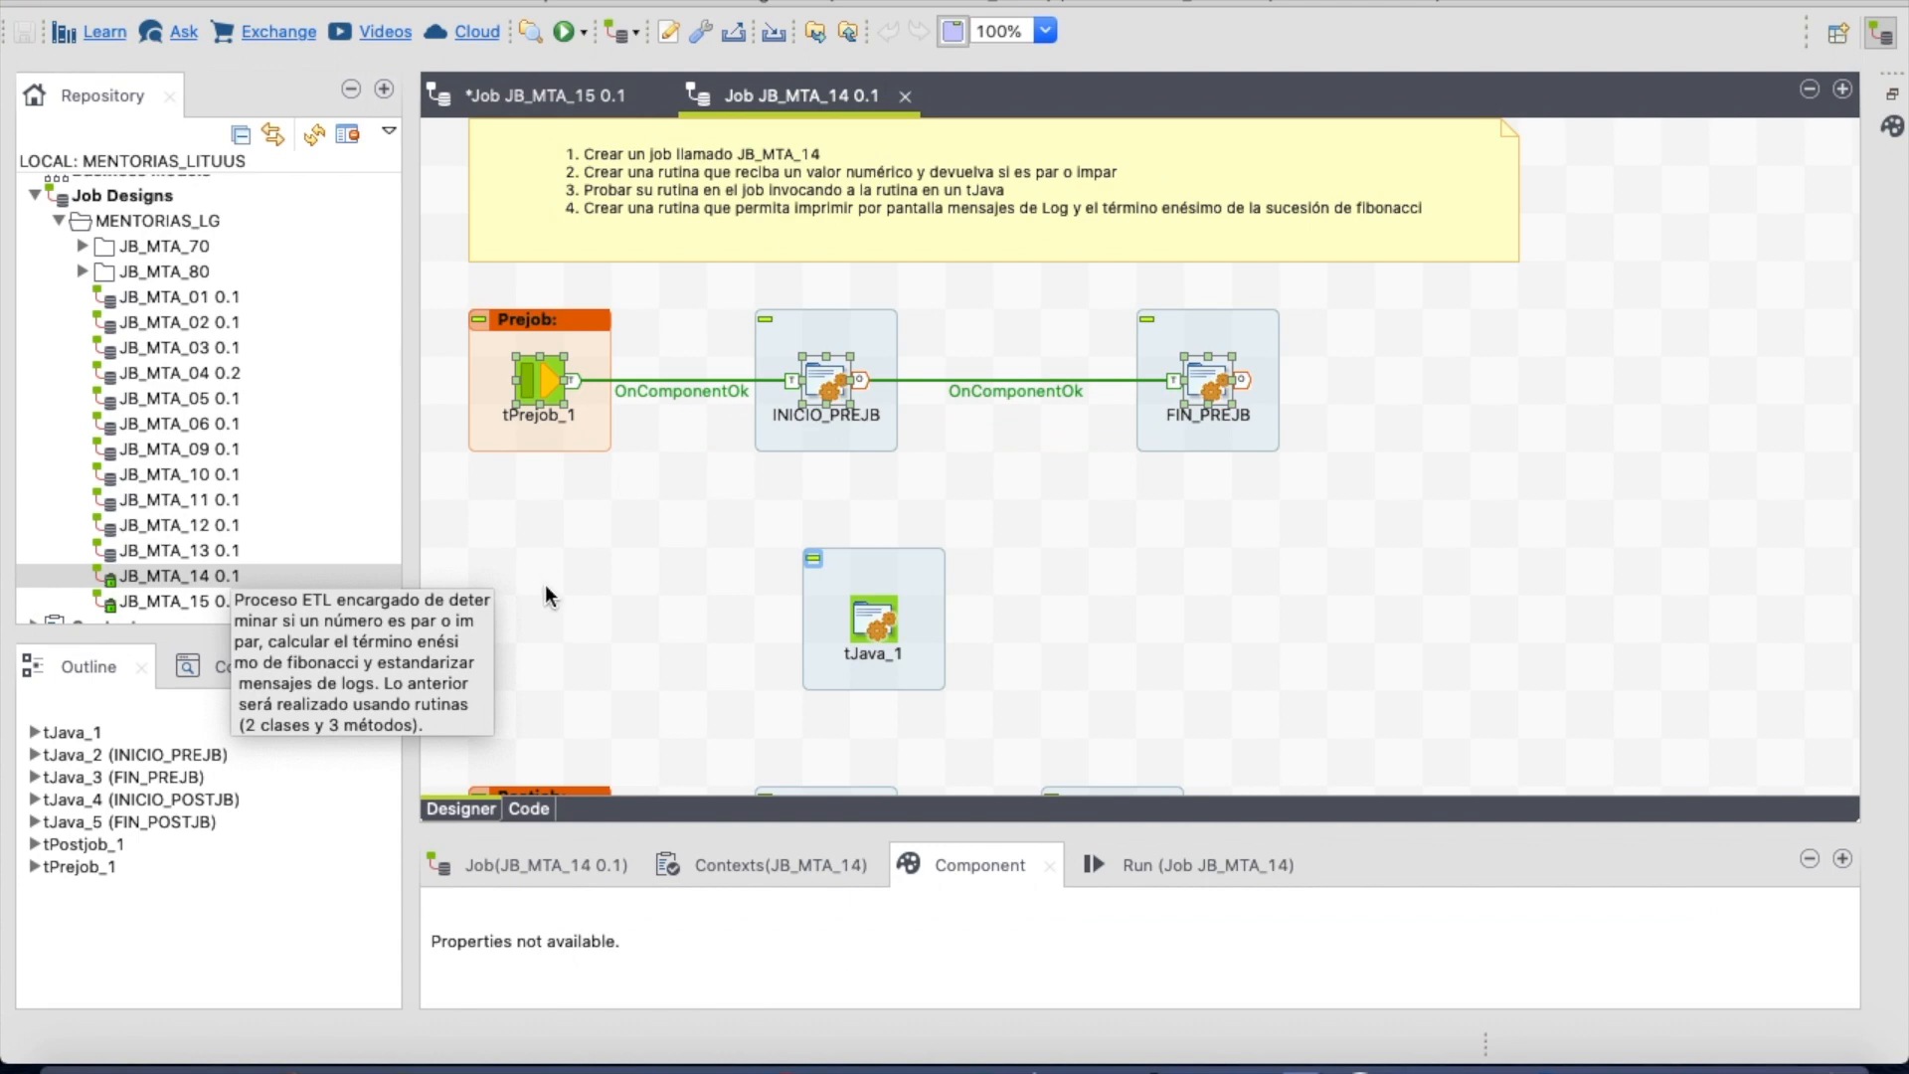
scroll(637, 587, "down", 3)
left_click_drag(1401, 741, 439, 672)
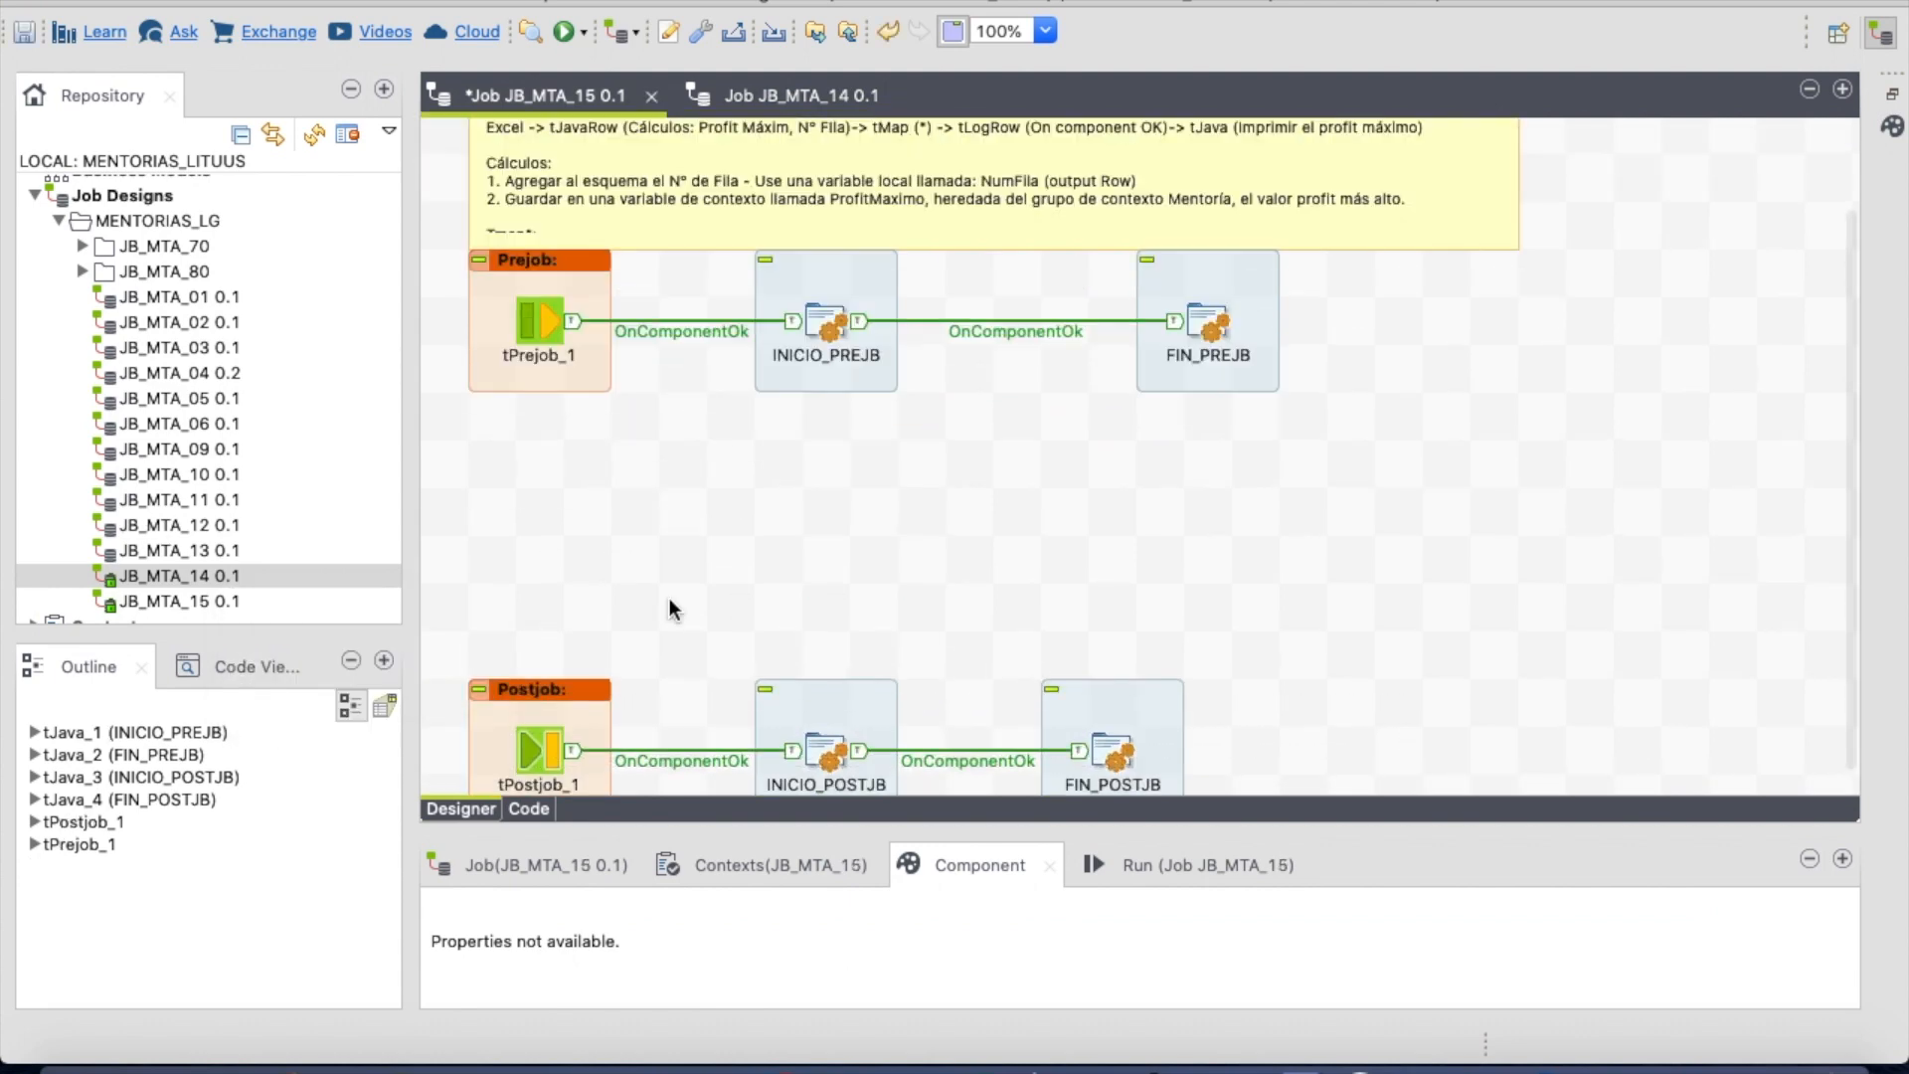
scroll(670, 599, "down", 1)
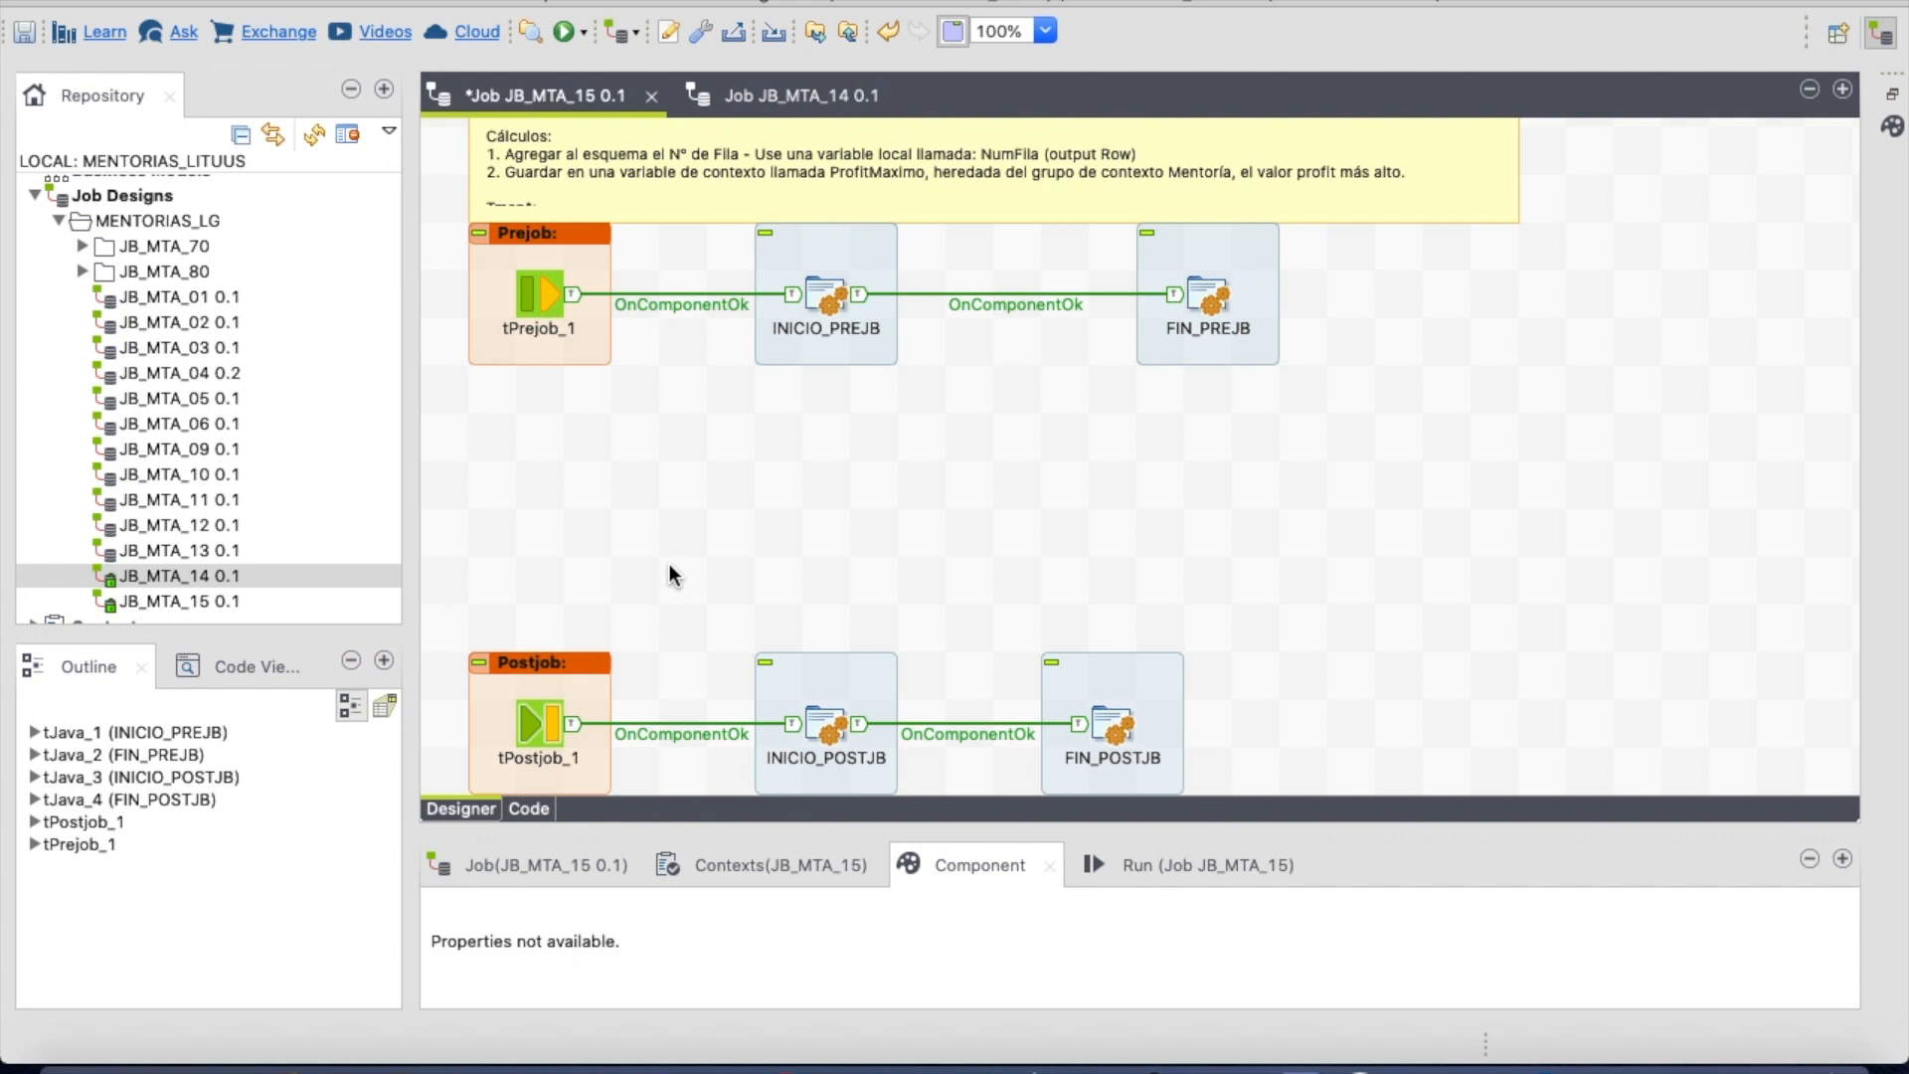
- Check the code of INICIO_PREJB and FIN_PREJB and run job JB_MTA_15 to test the copied log messages
left_click(827, 290)
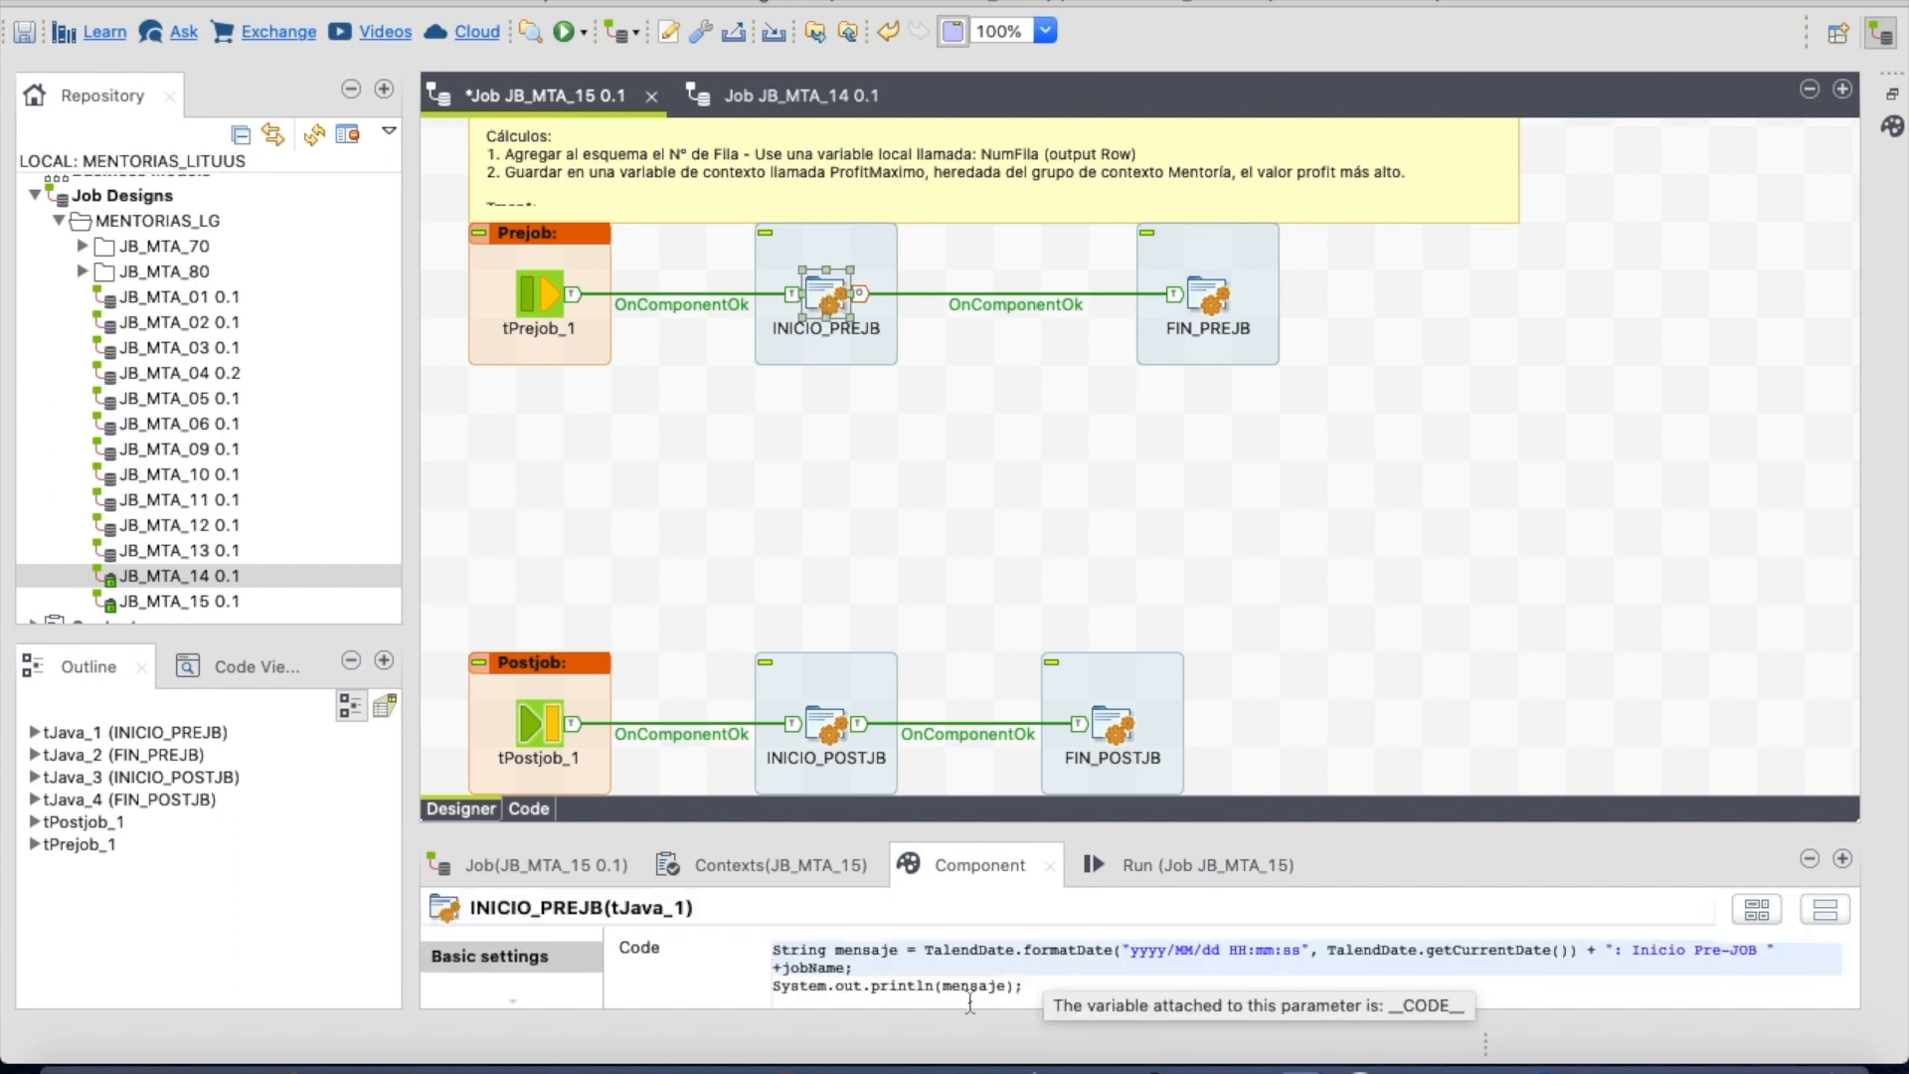
left_click(1206, 303)
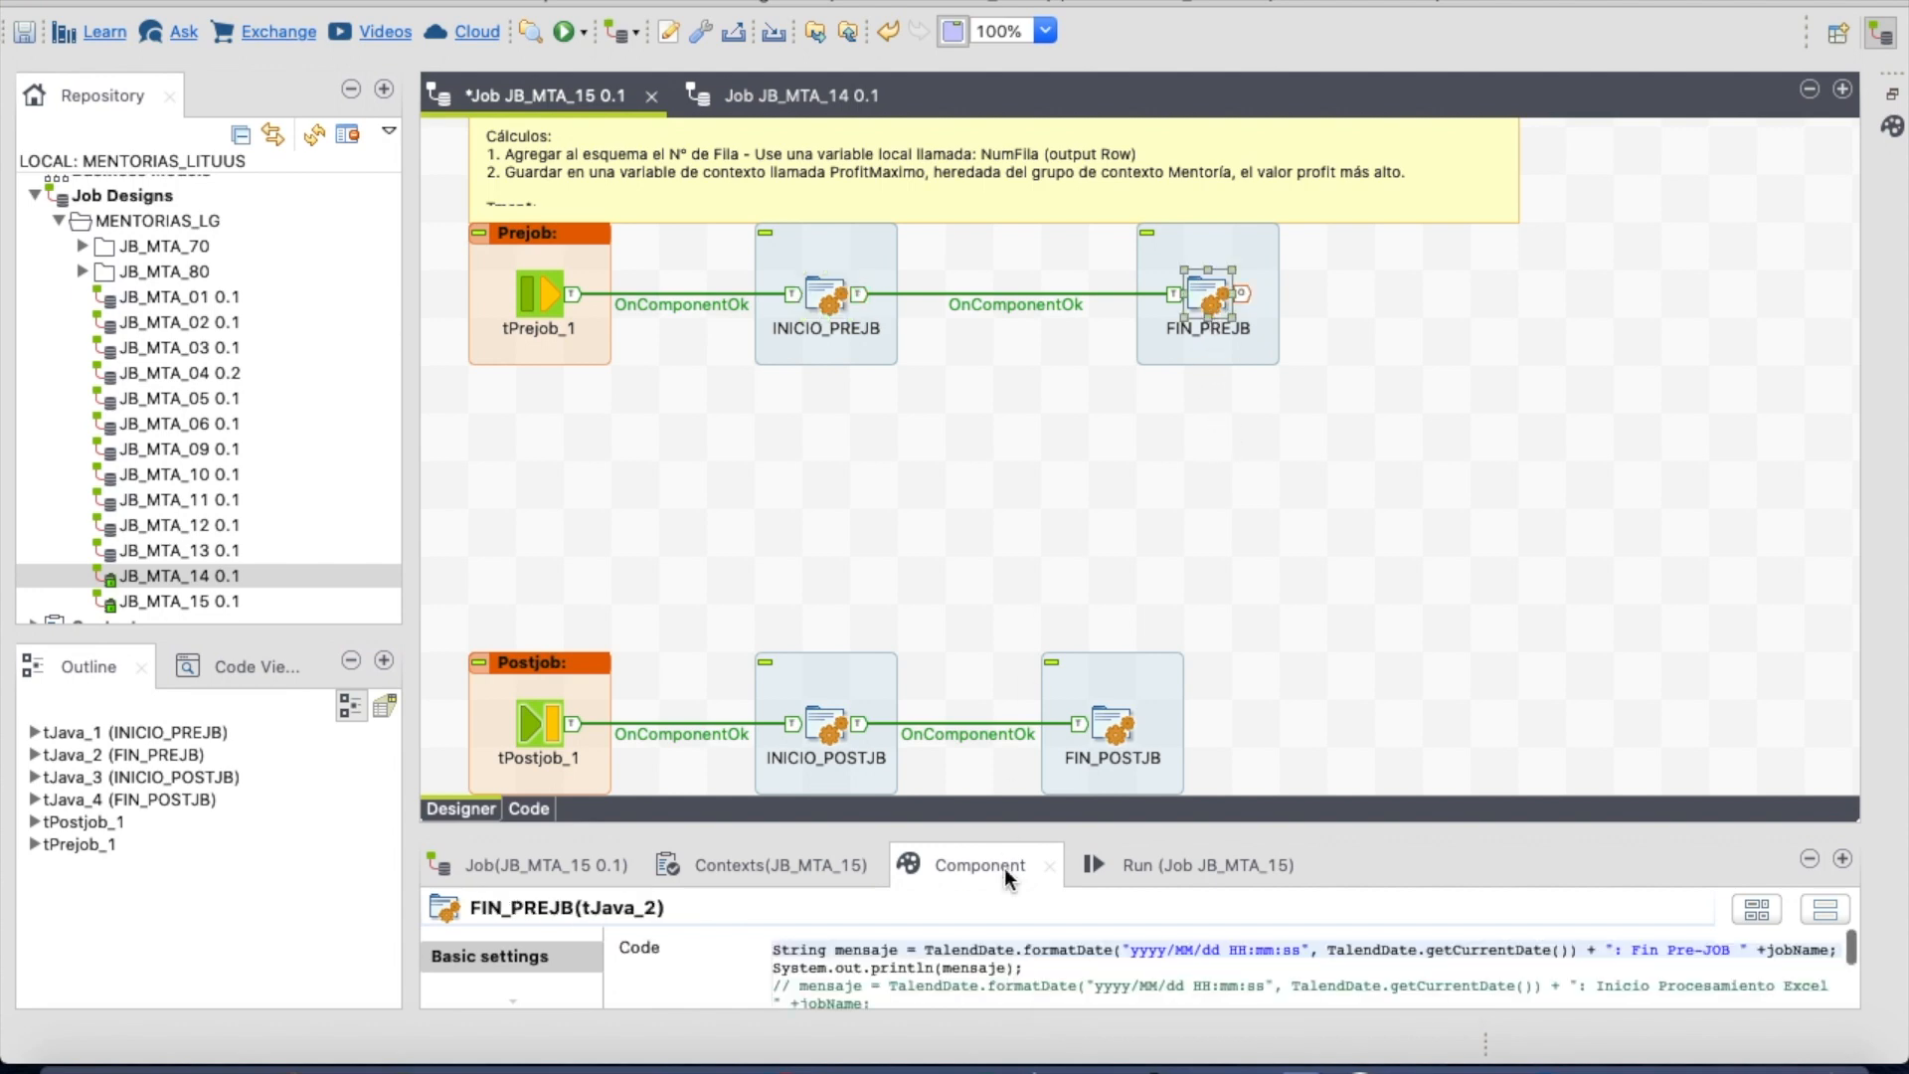
left_click(1141, 869)
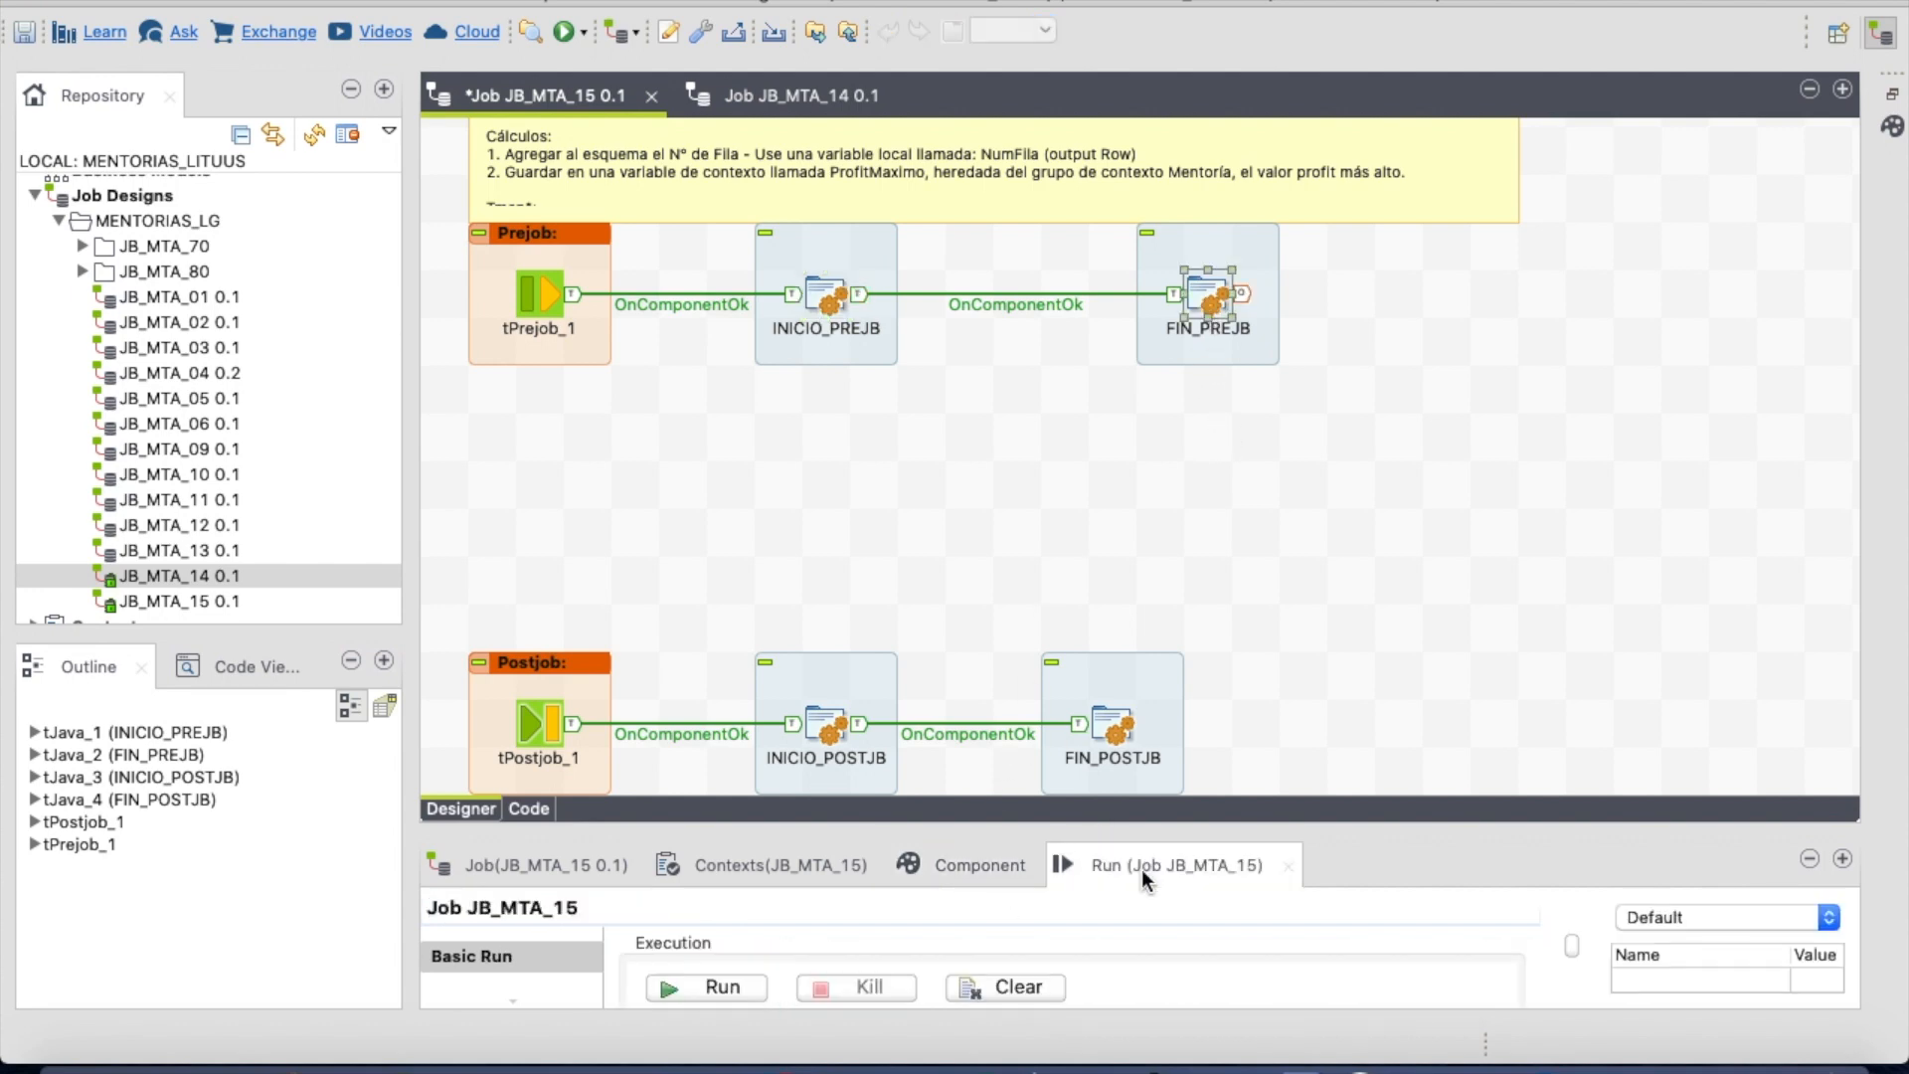
left_click(758, 987)
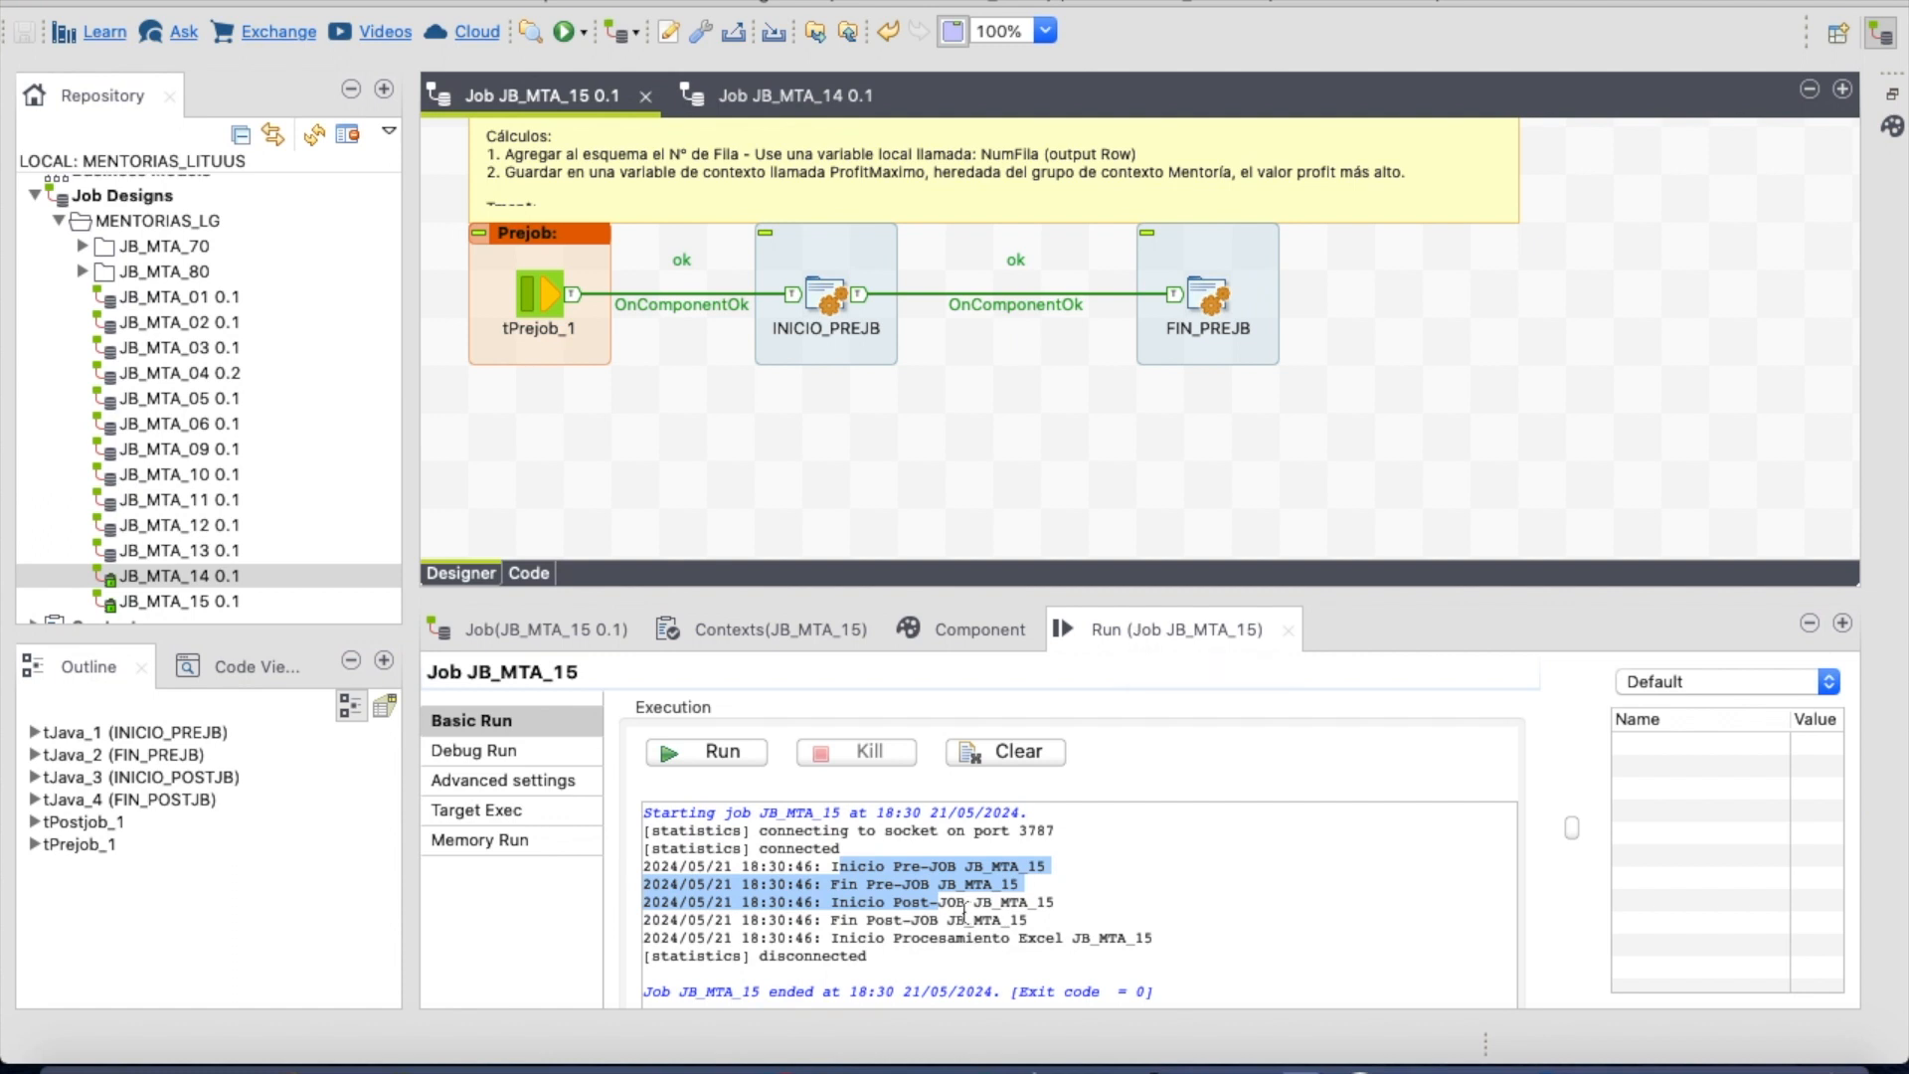
left_click(462, 499)
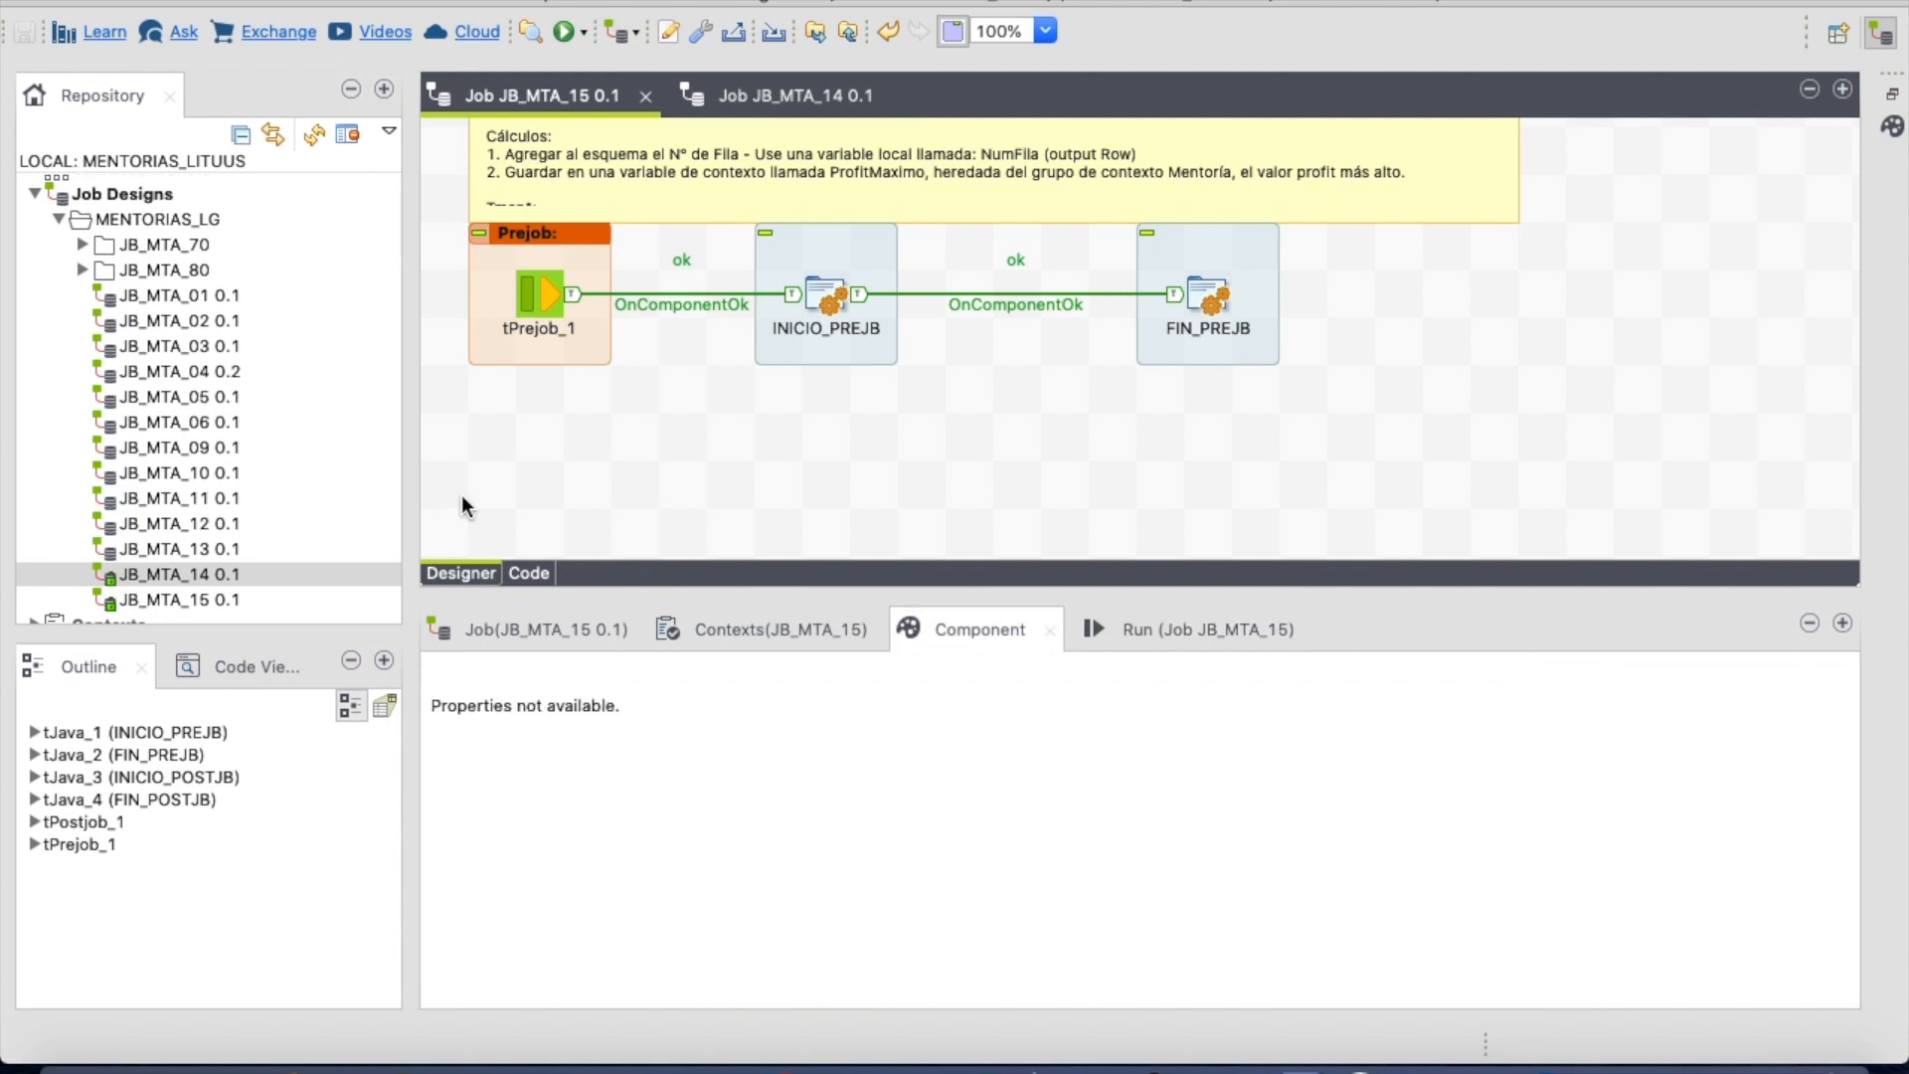
- Add the FINANCIAL_SAMPLE Excel metadata to the job as a tFileInputExcel component below the Prejob flow
left_click(57, 217)
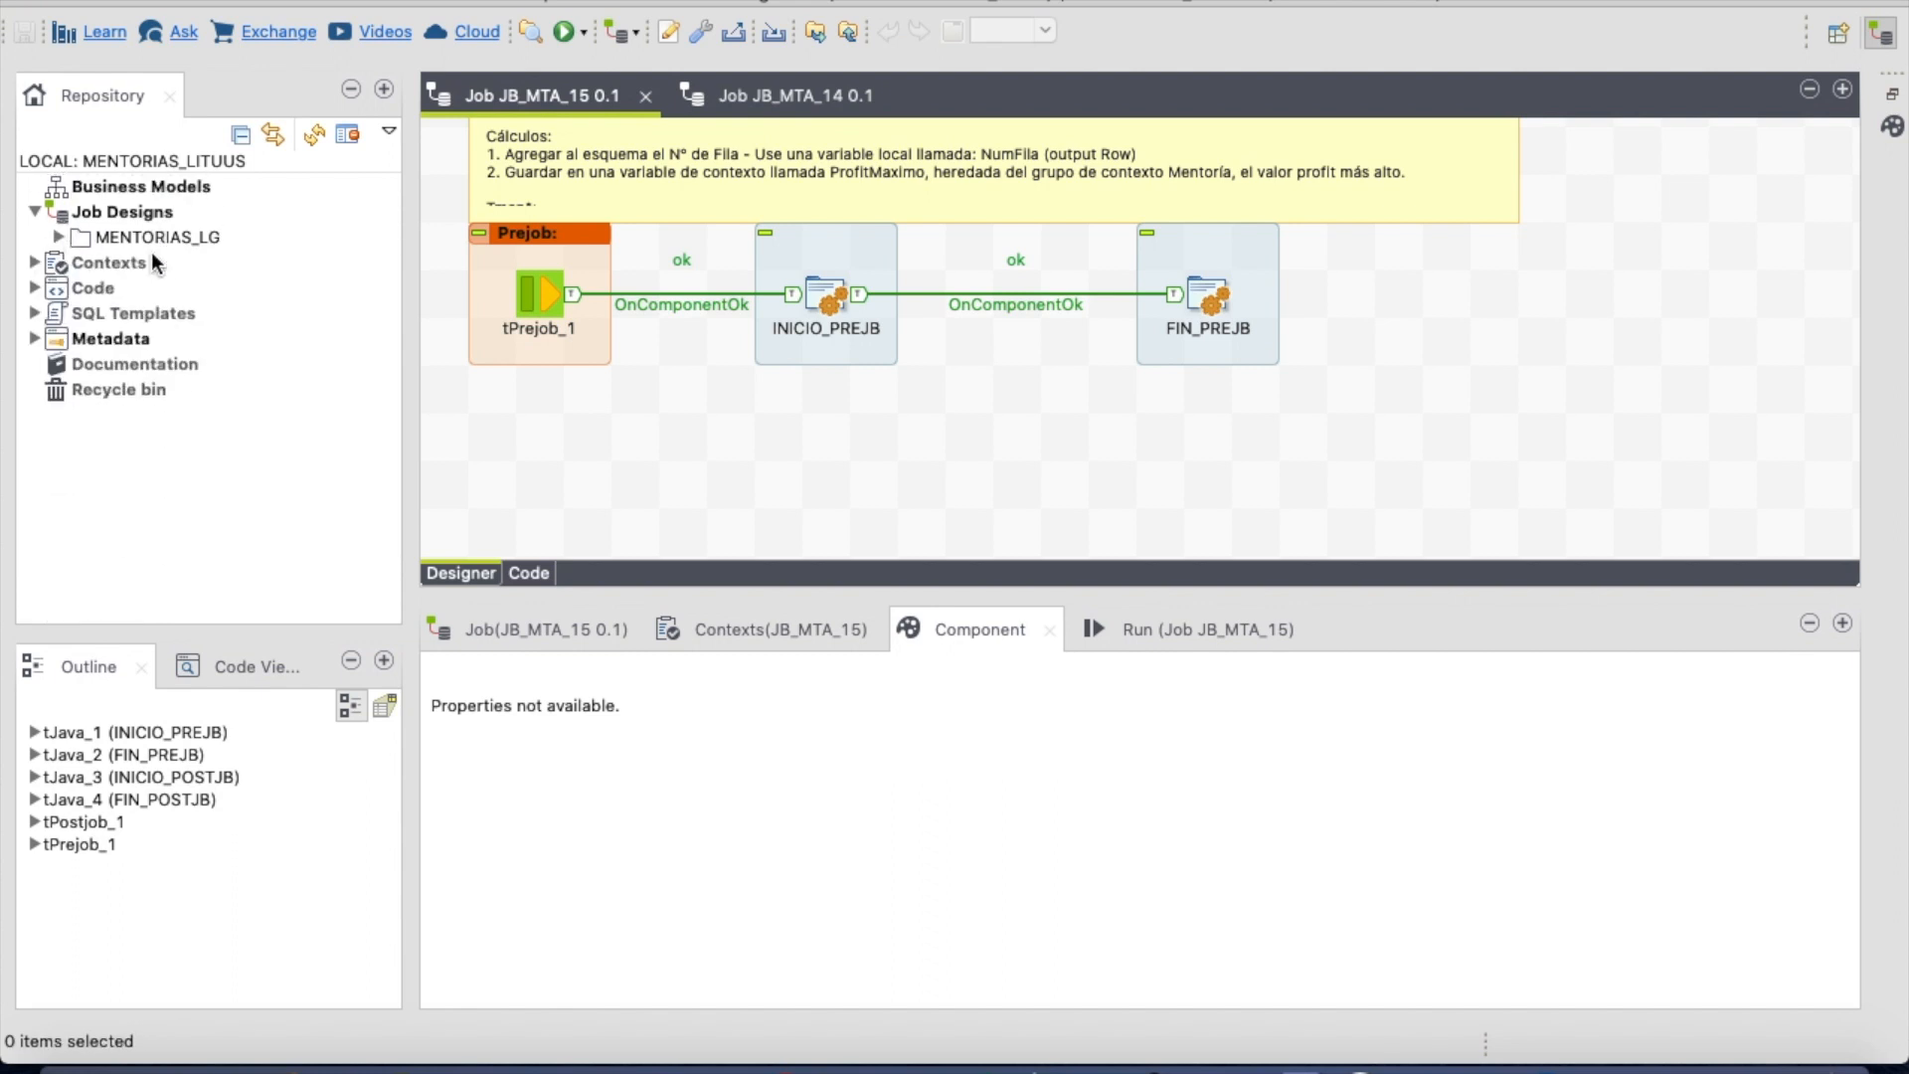
left_click(35, 339)
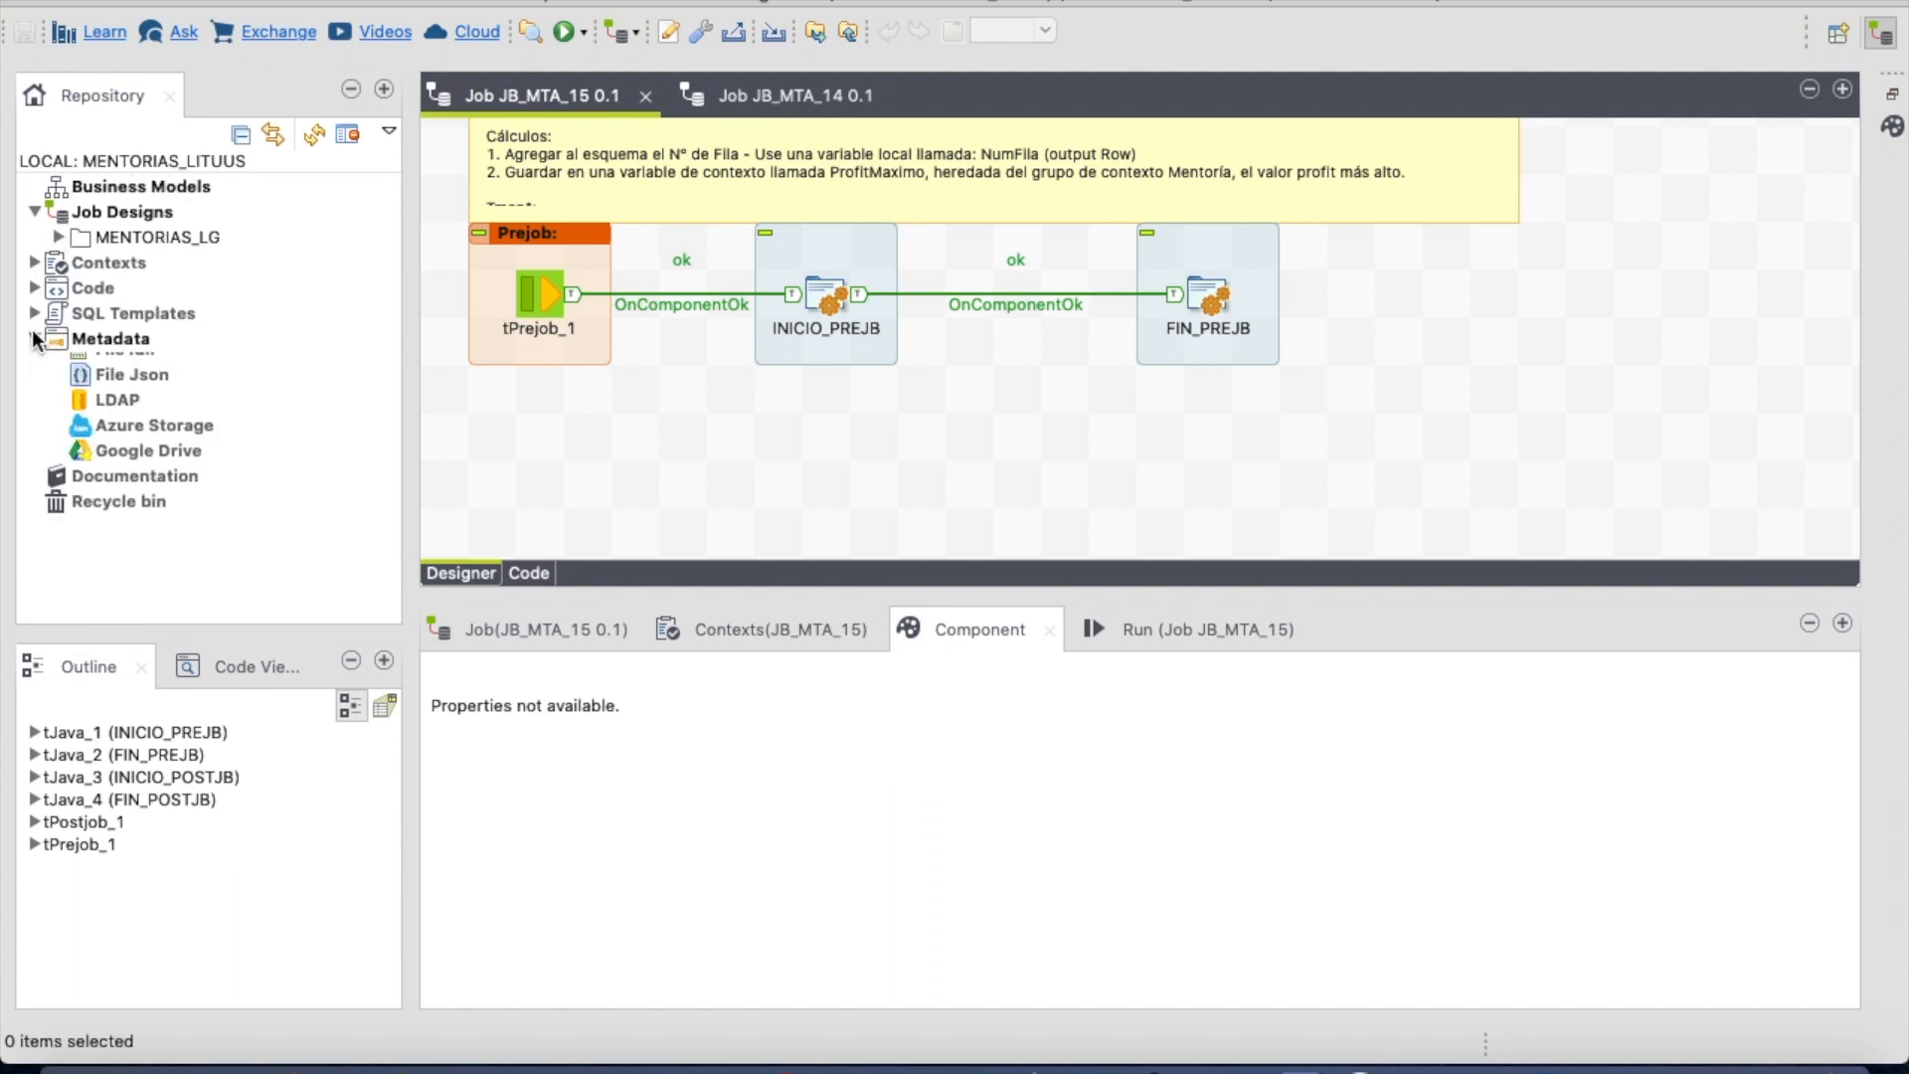
scroll(91, 491, "down", 1)
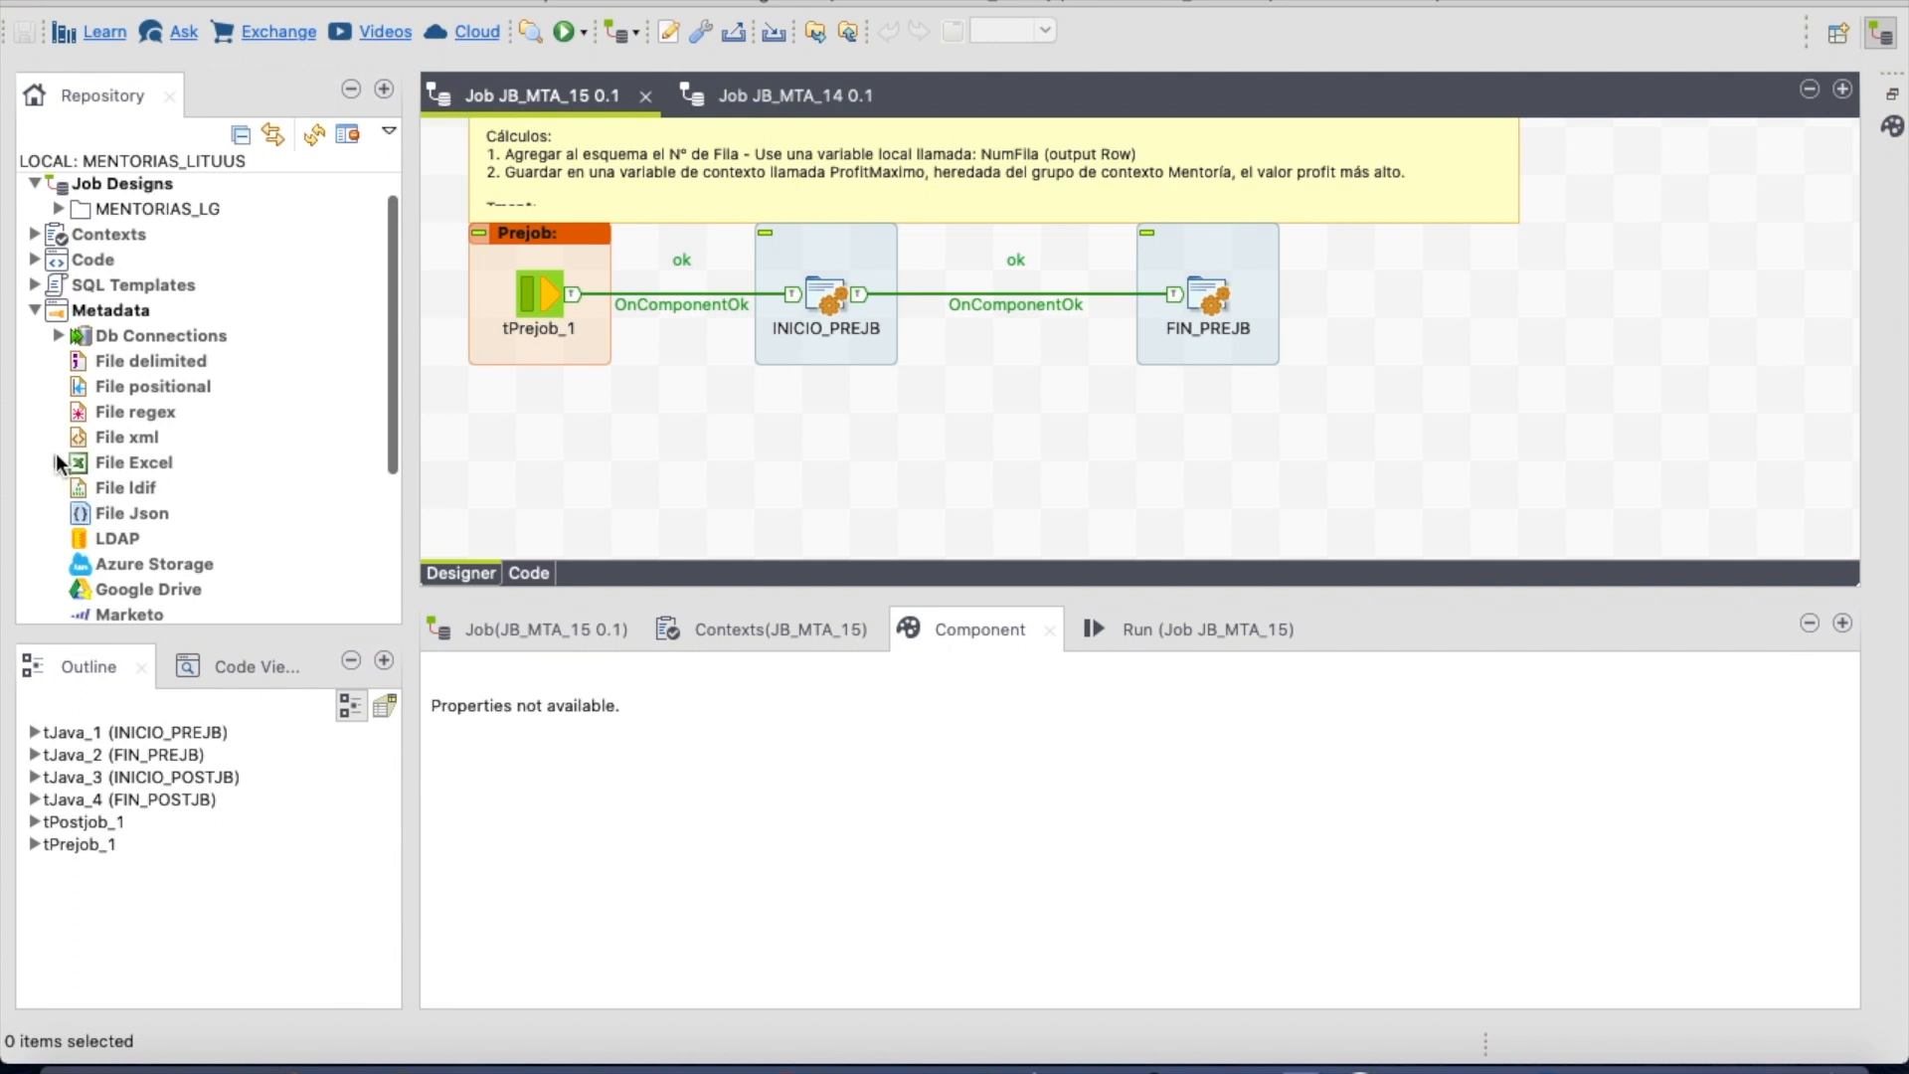
left_click(59, 462)
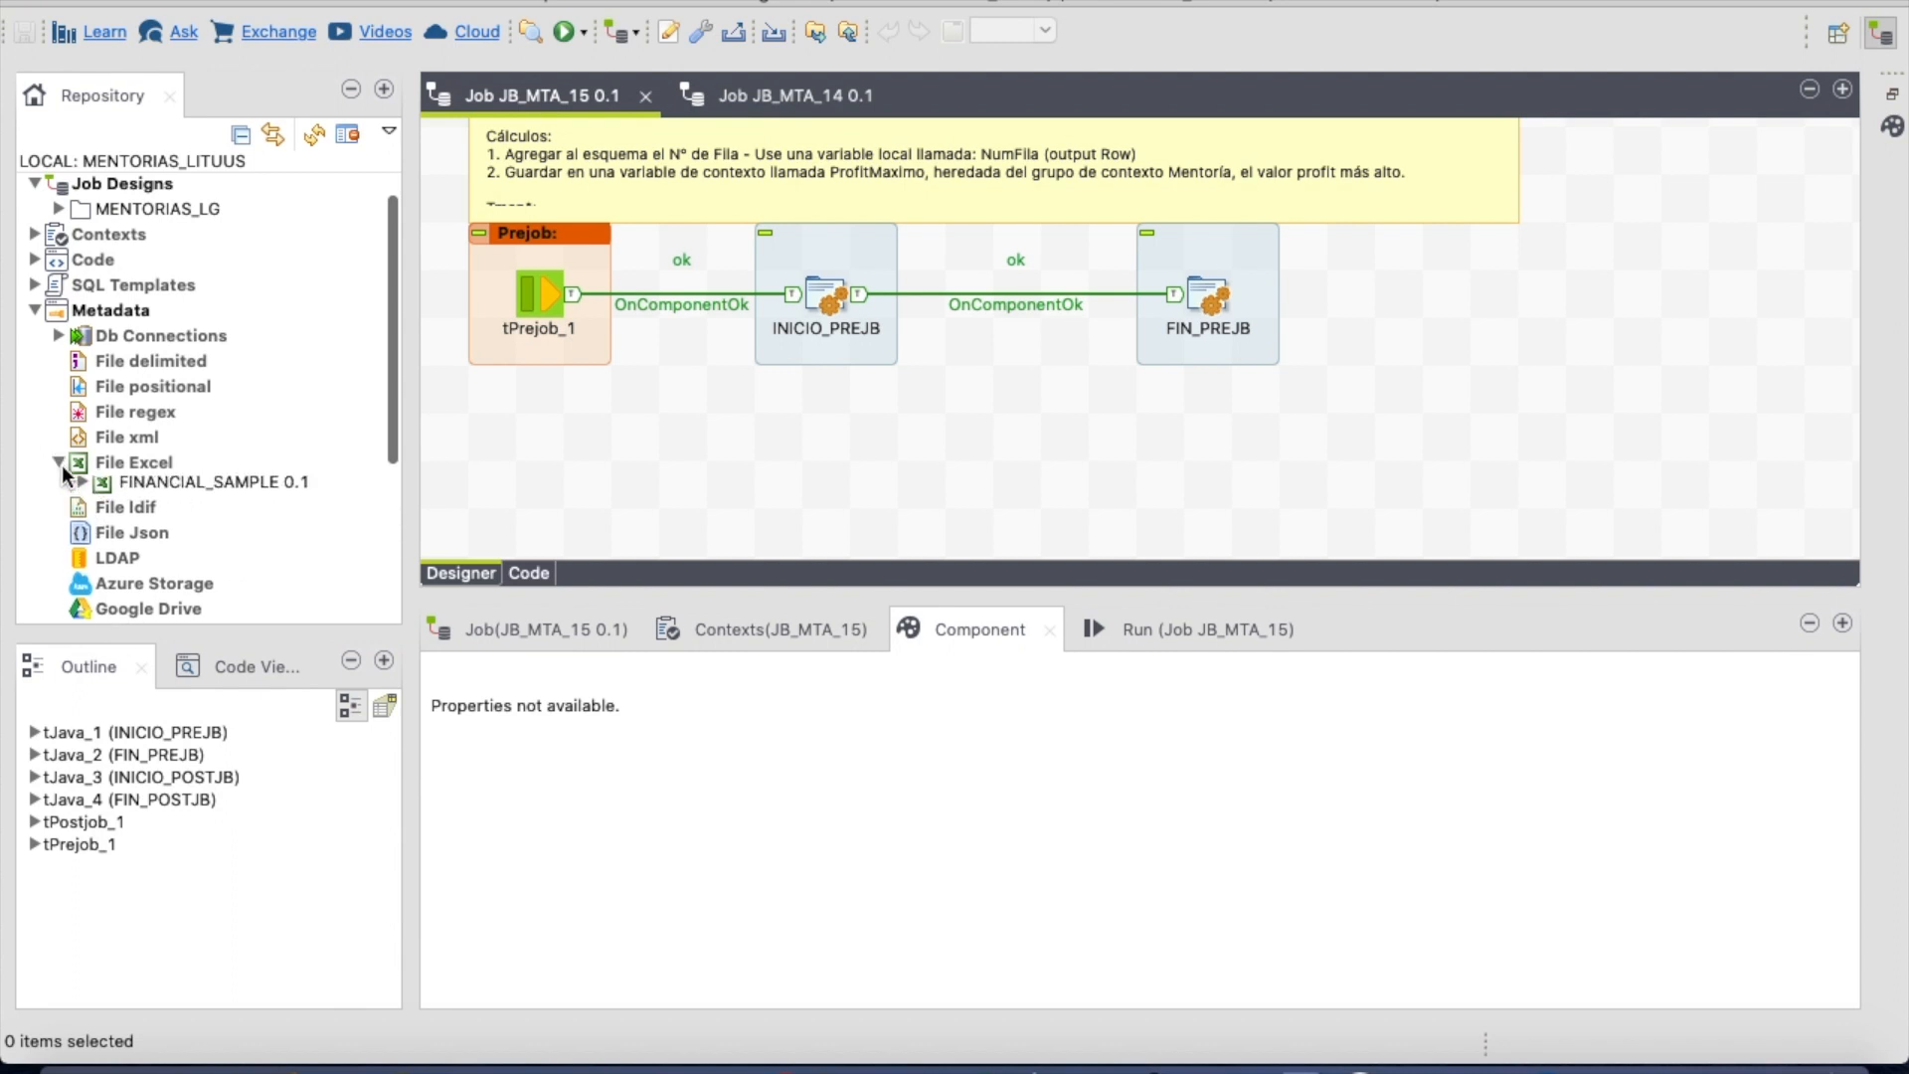
left_click(81, 487)
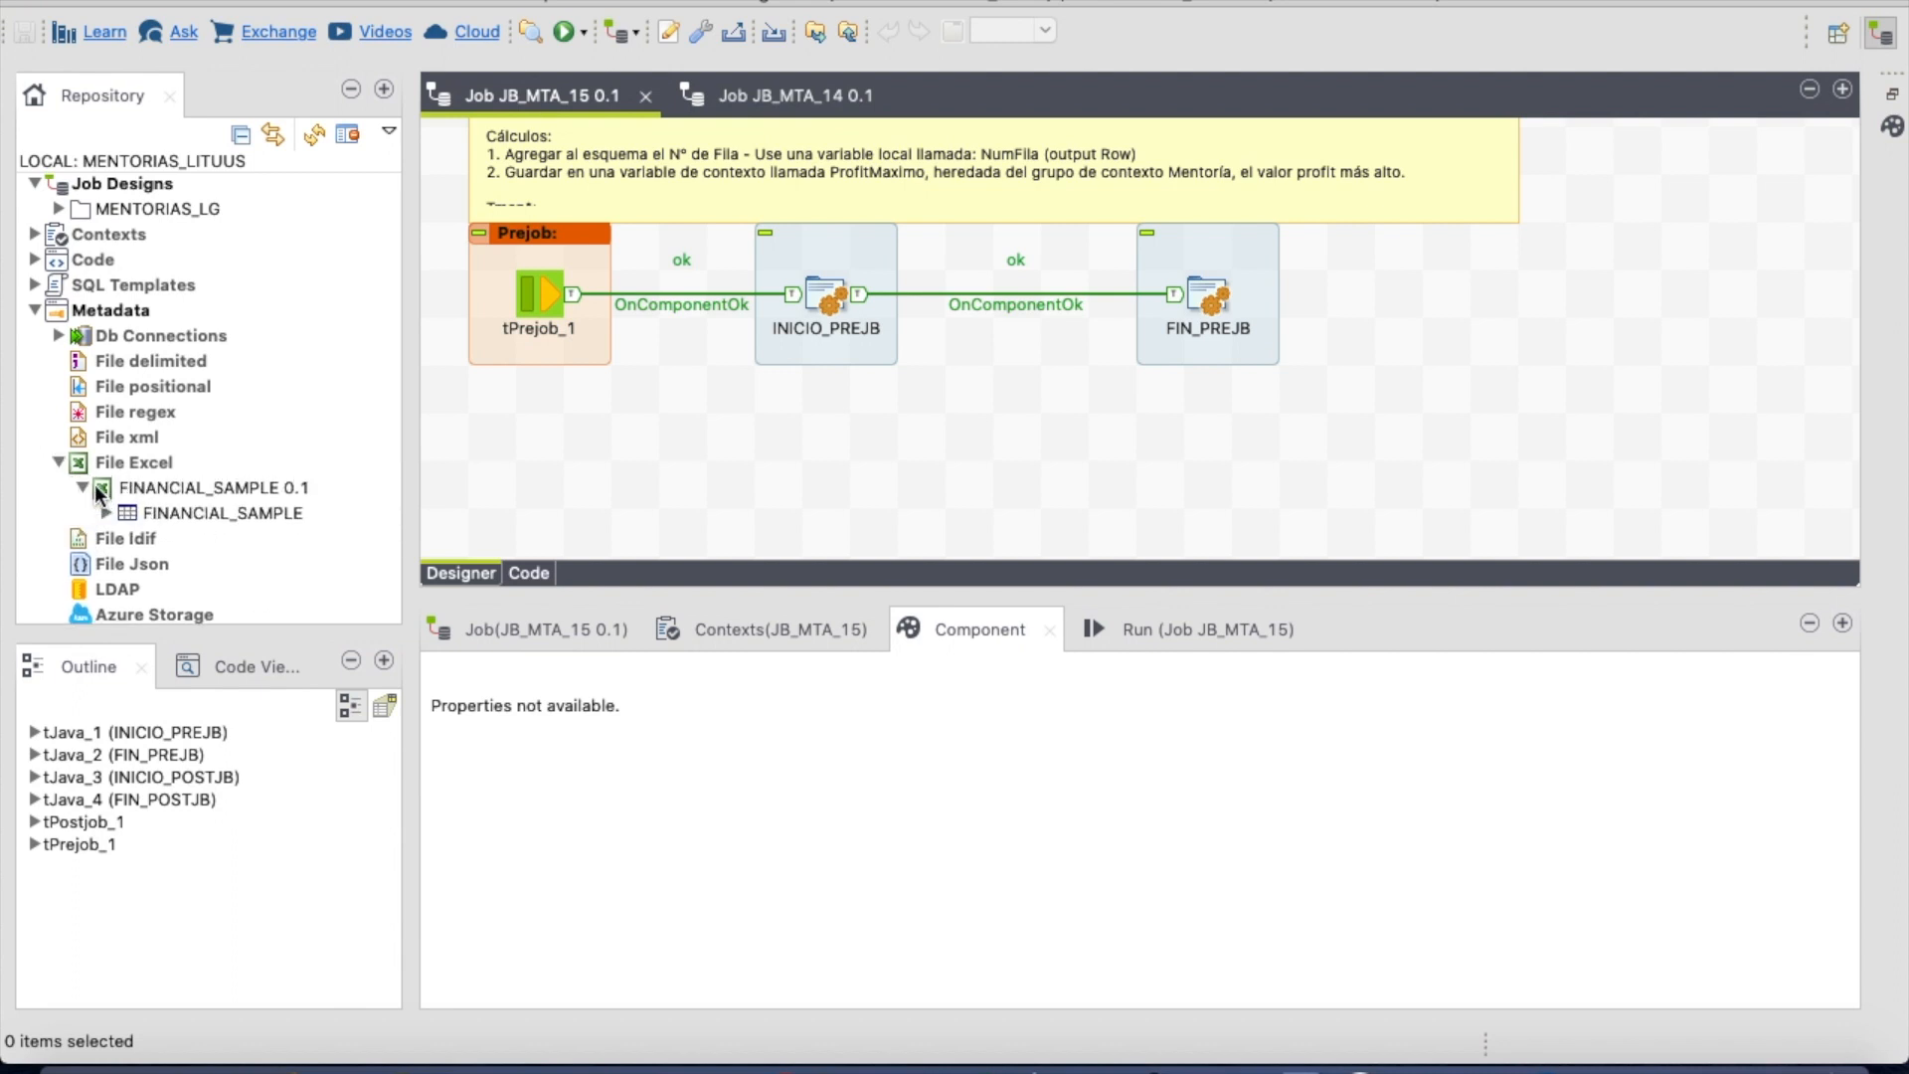
left_click(177, 486)
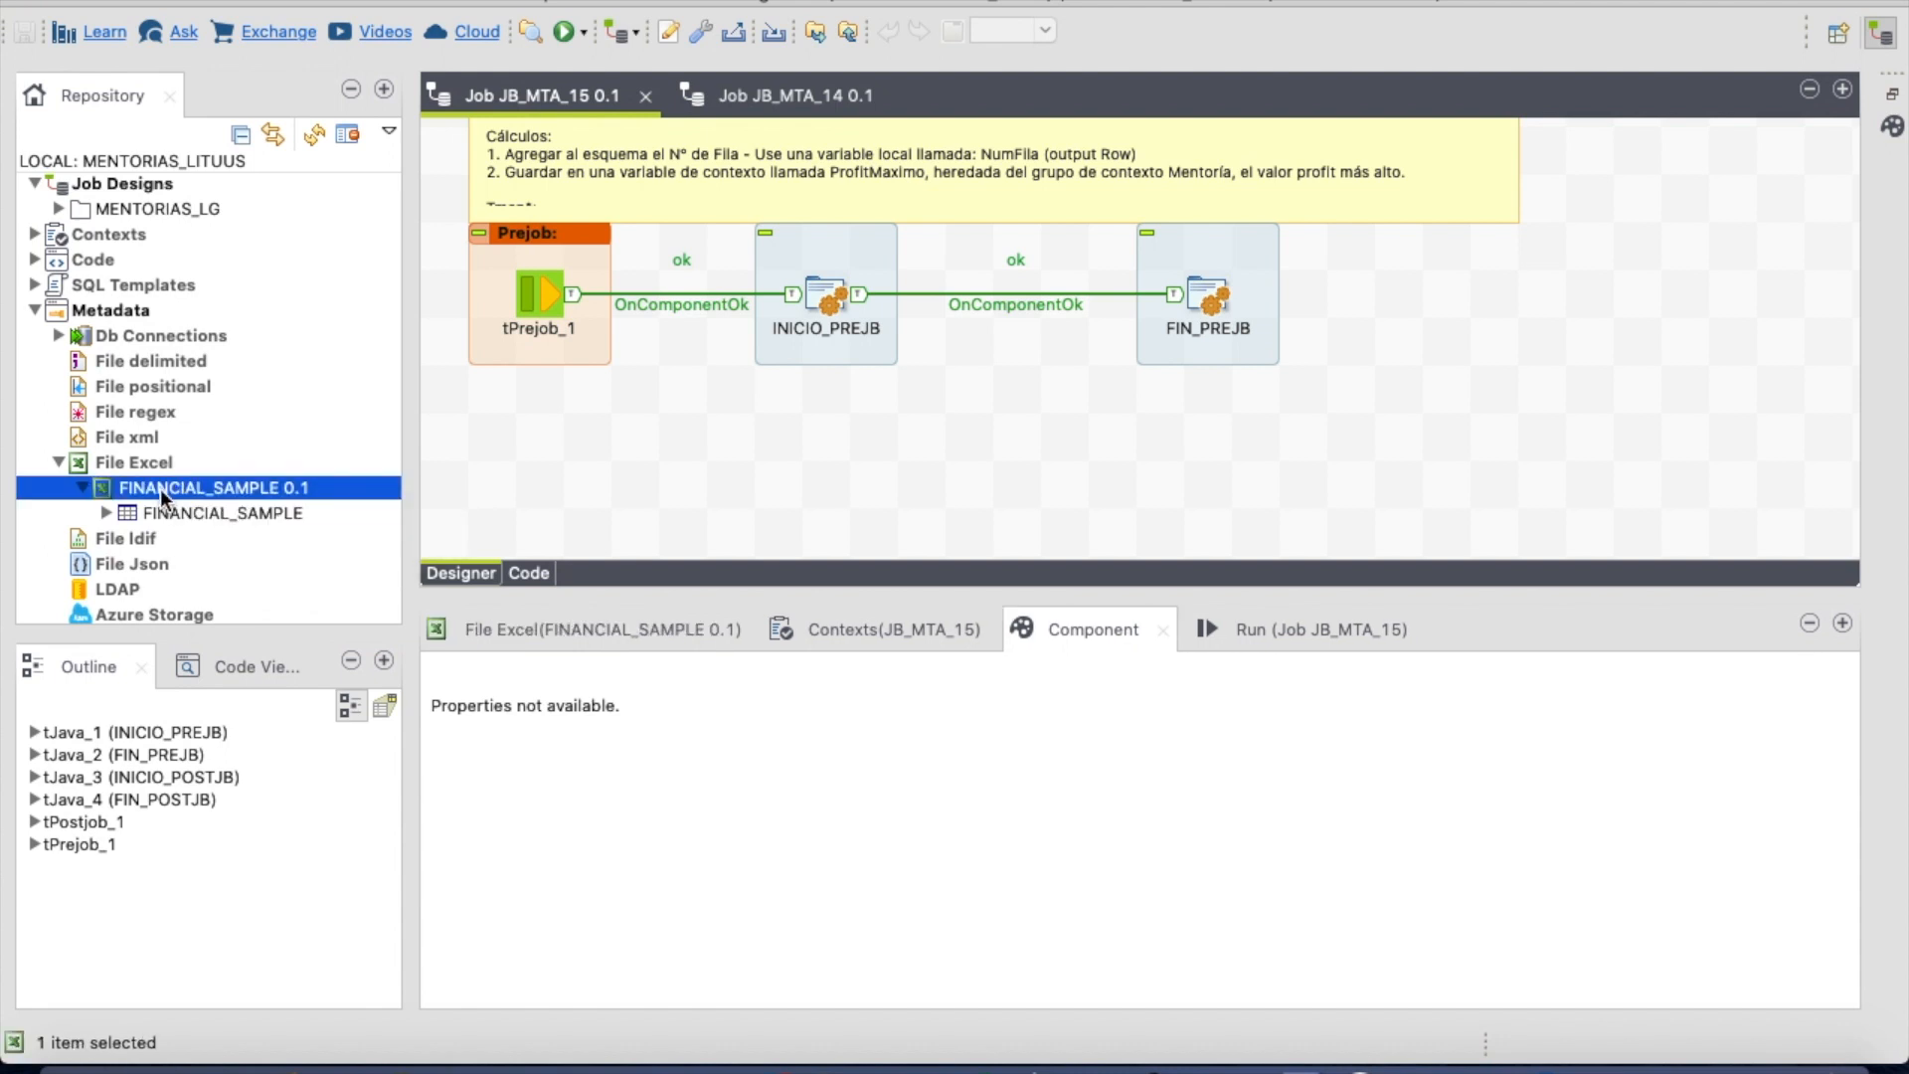
left_click_drag(151, 492, 595, 433)
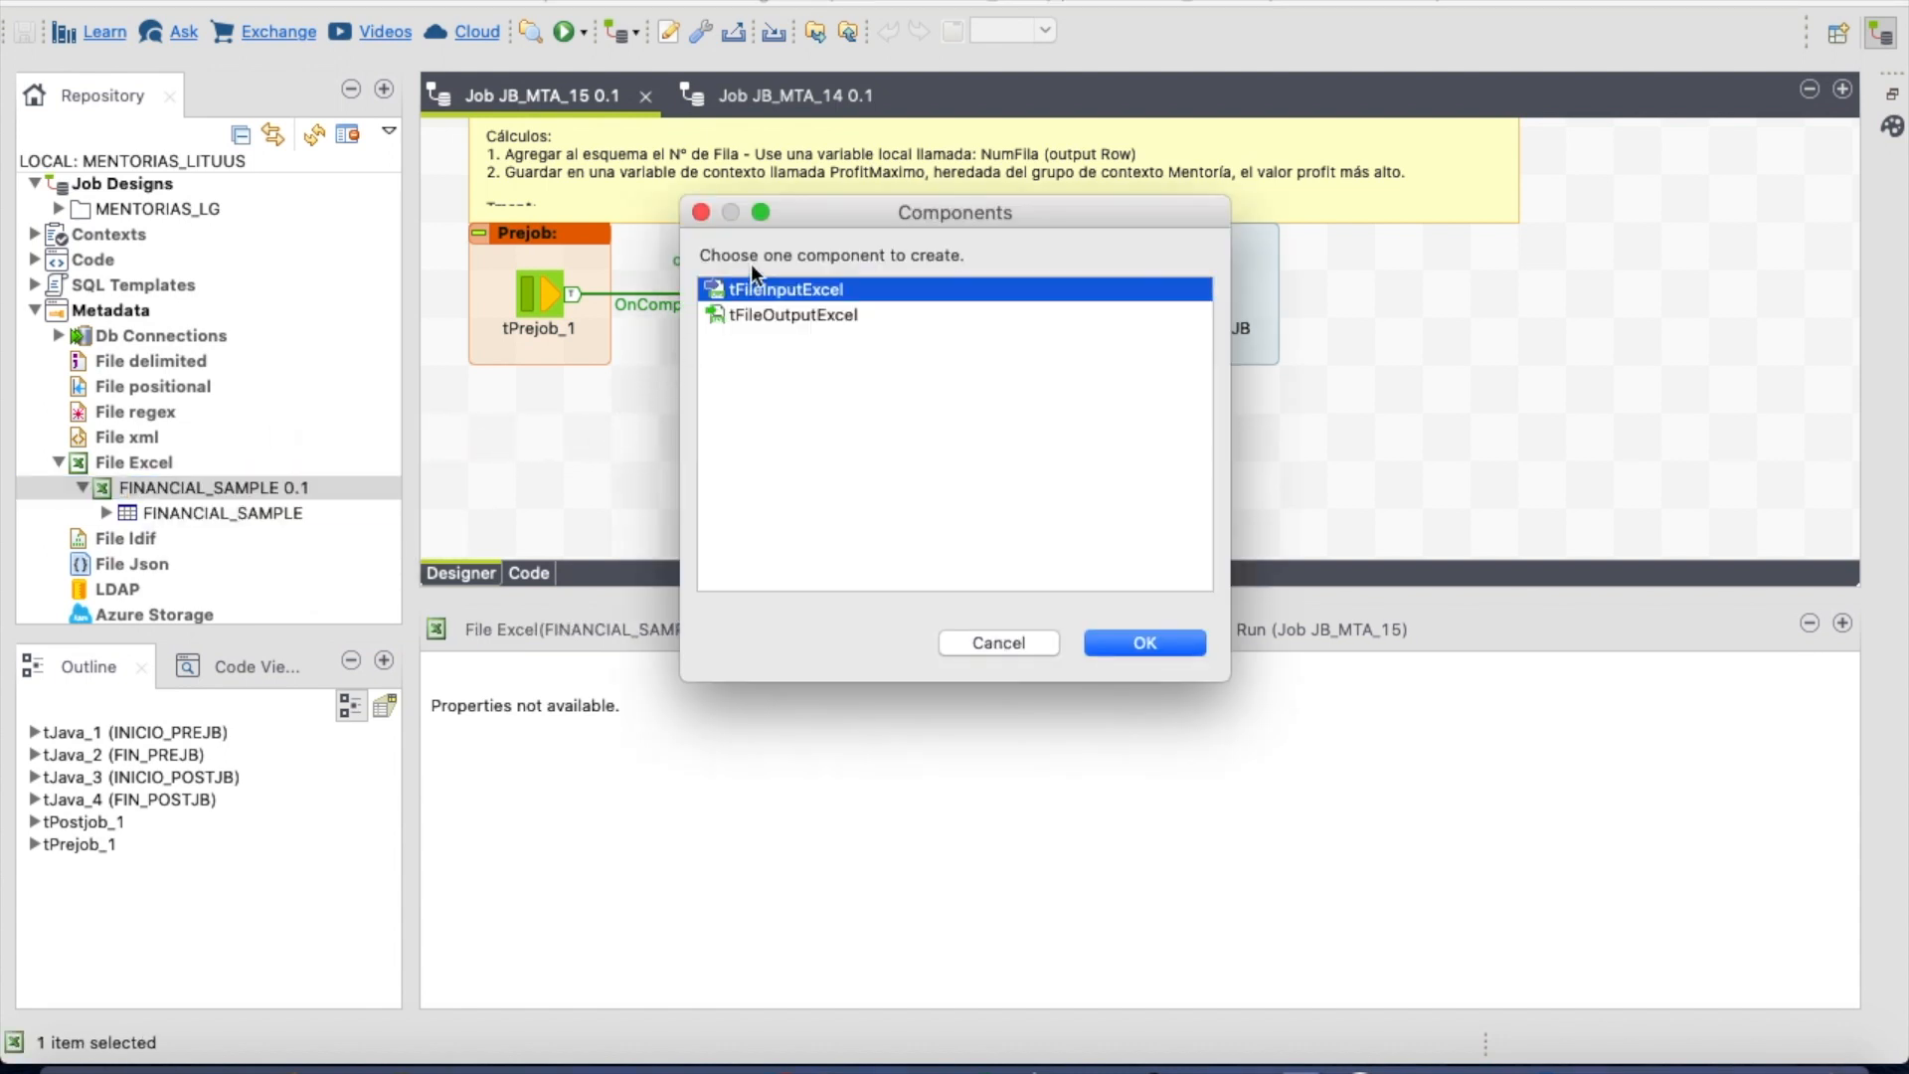
left_click(1167, 642)
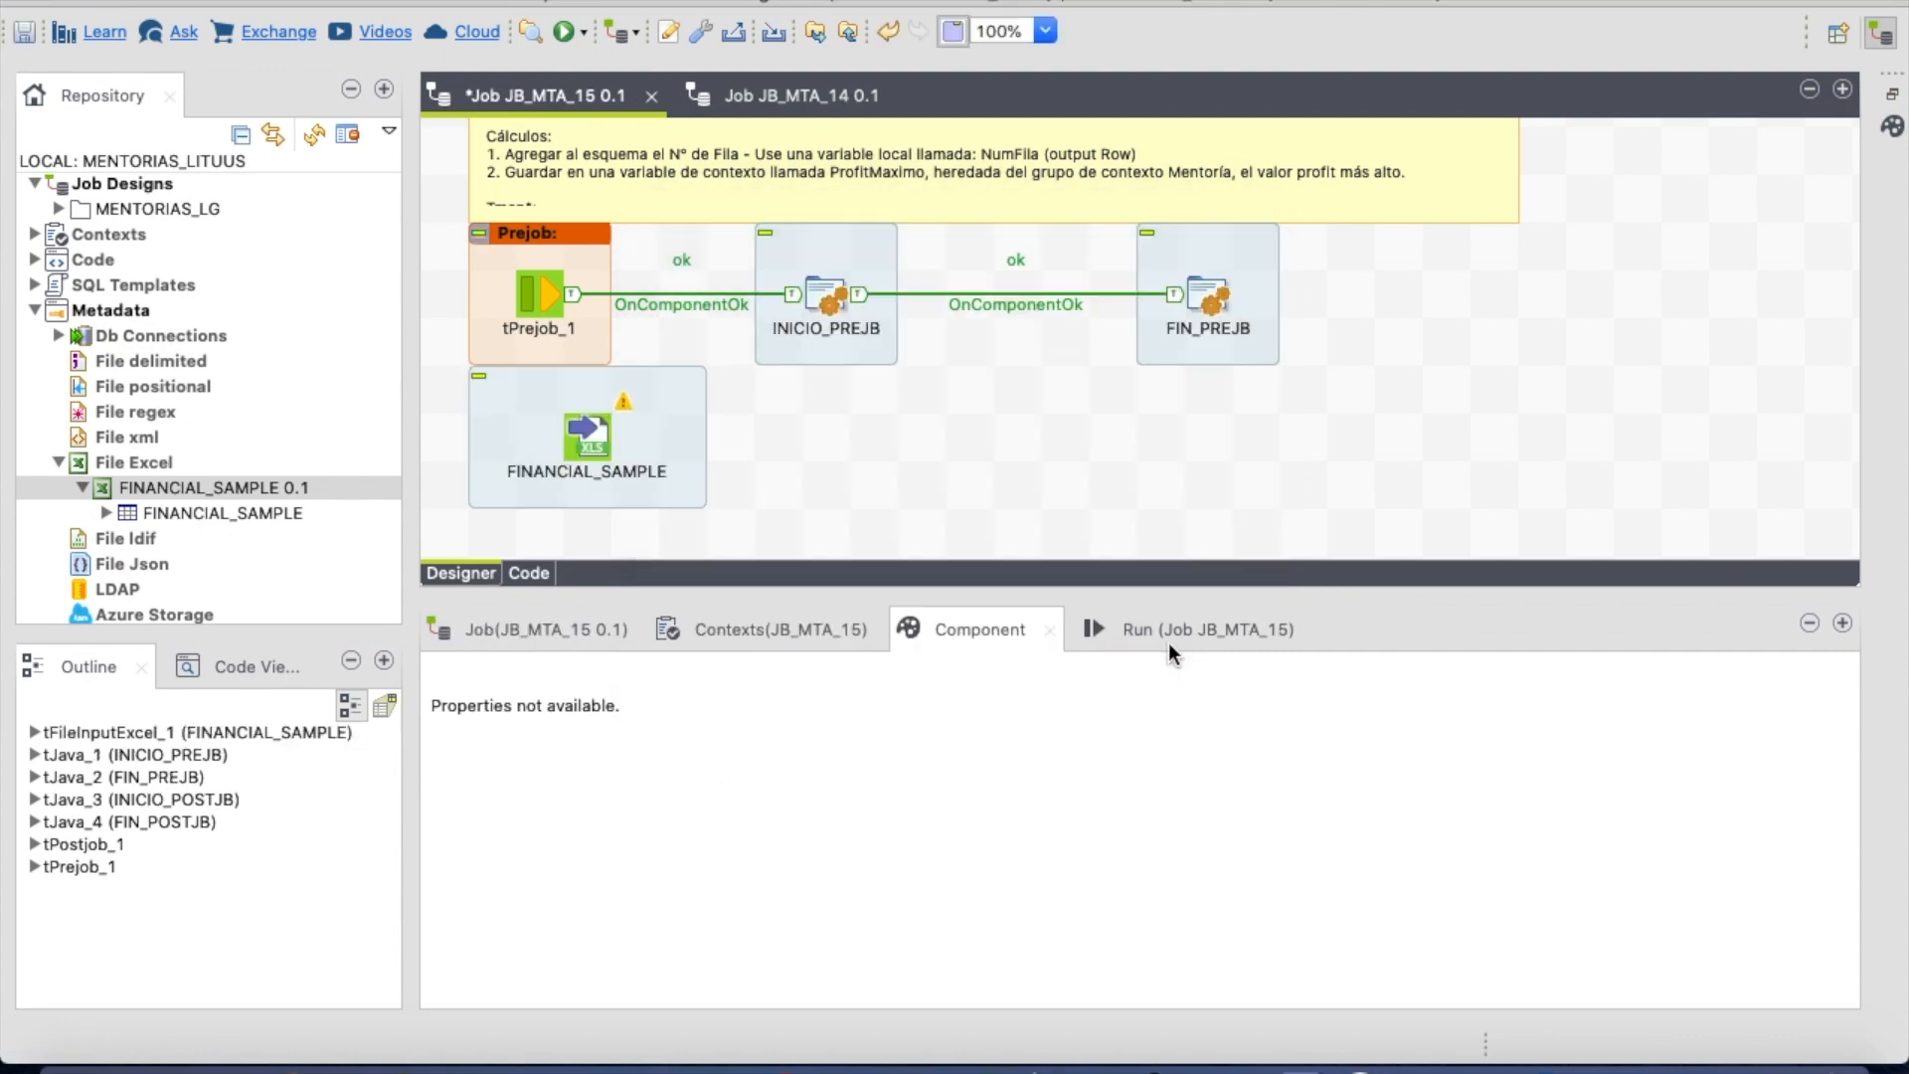
- Review the basic settings of the FINANCIAL_SAMPLE input component and enlarge the design area
left_click(586, 426)
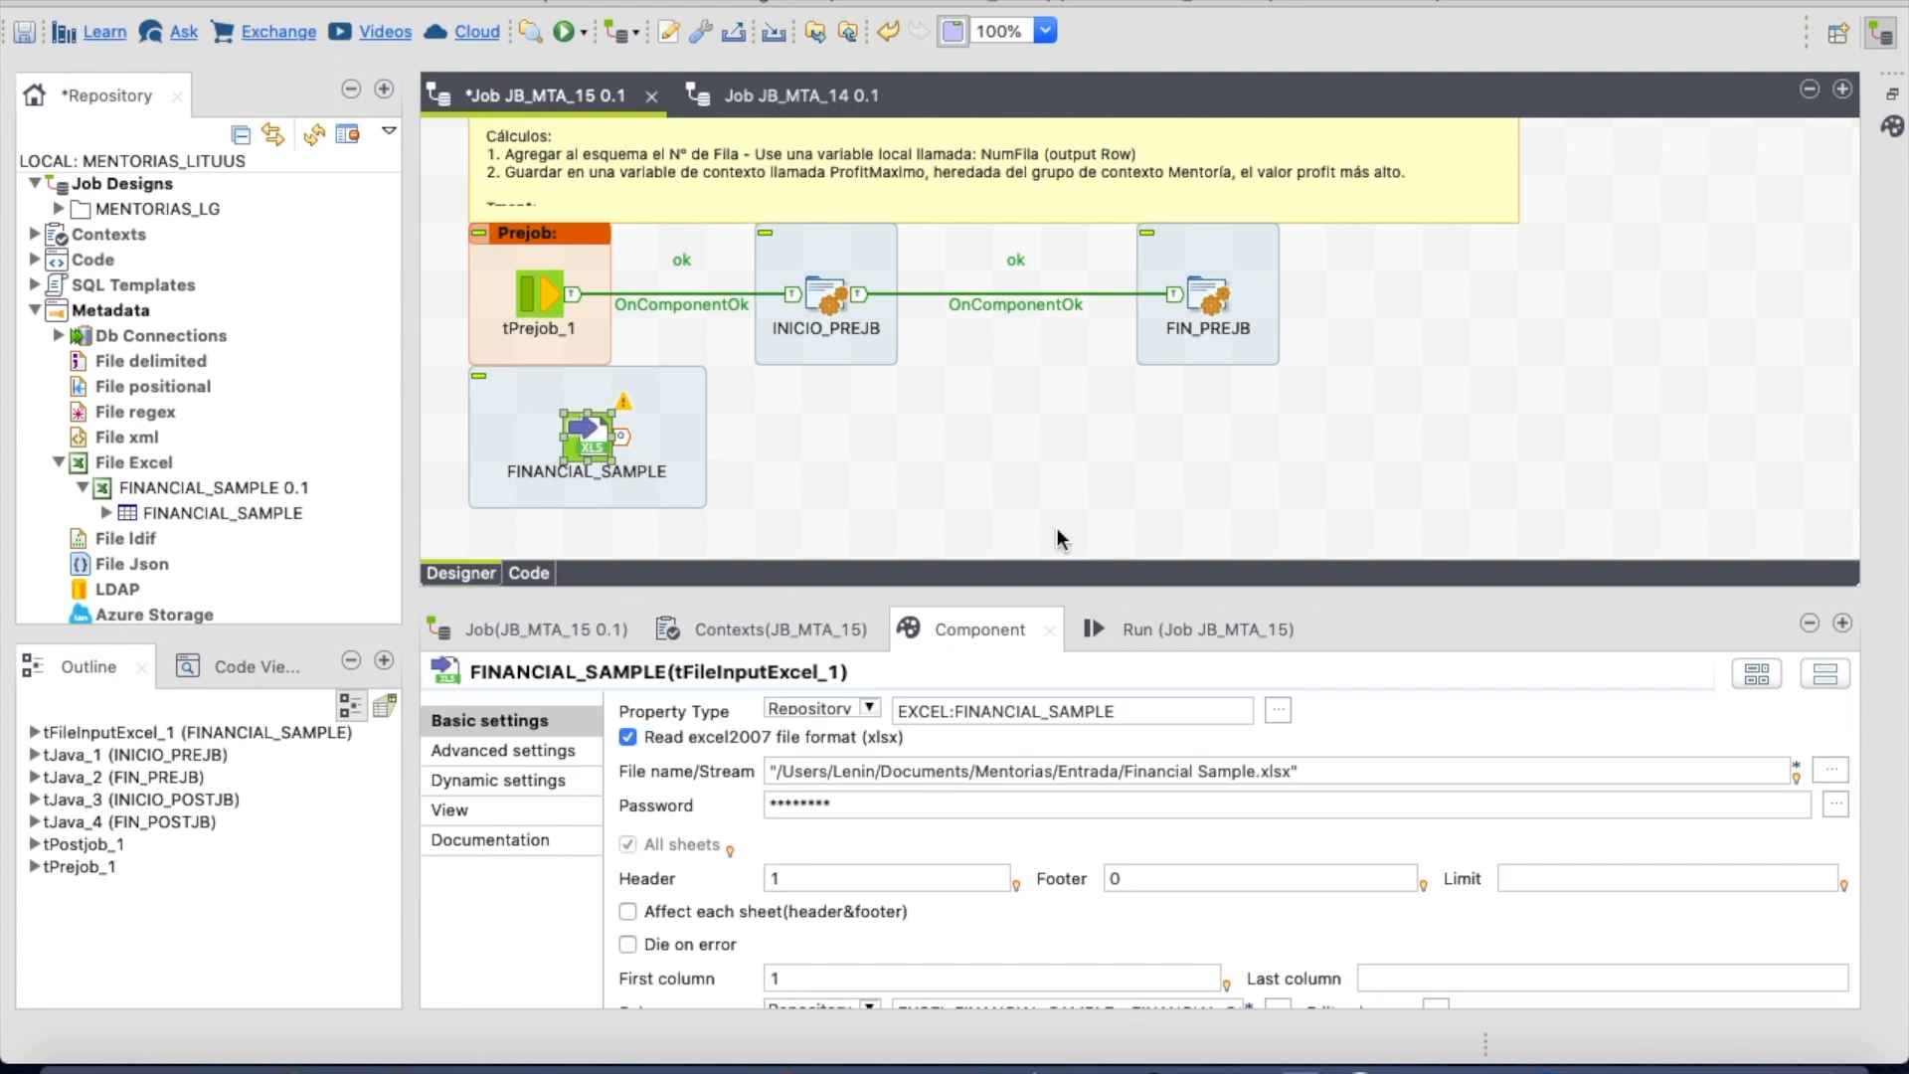
left_click(1036, 473)
scroll(1036, 471, "down", 2)
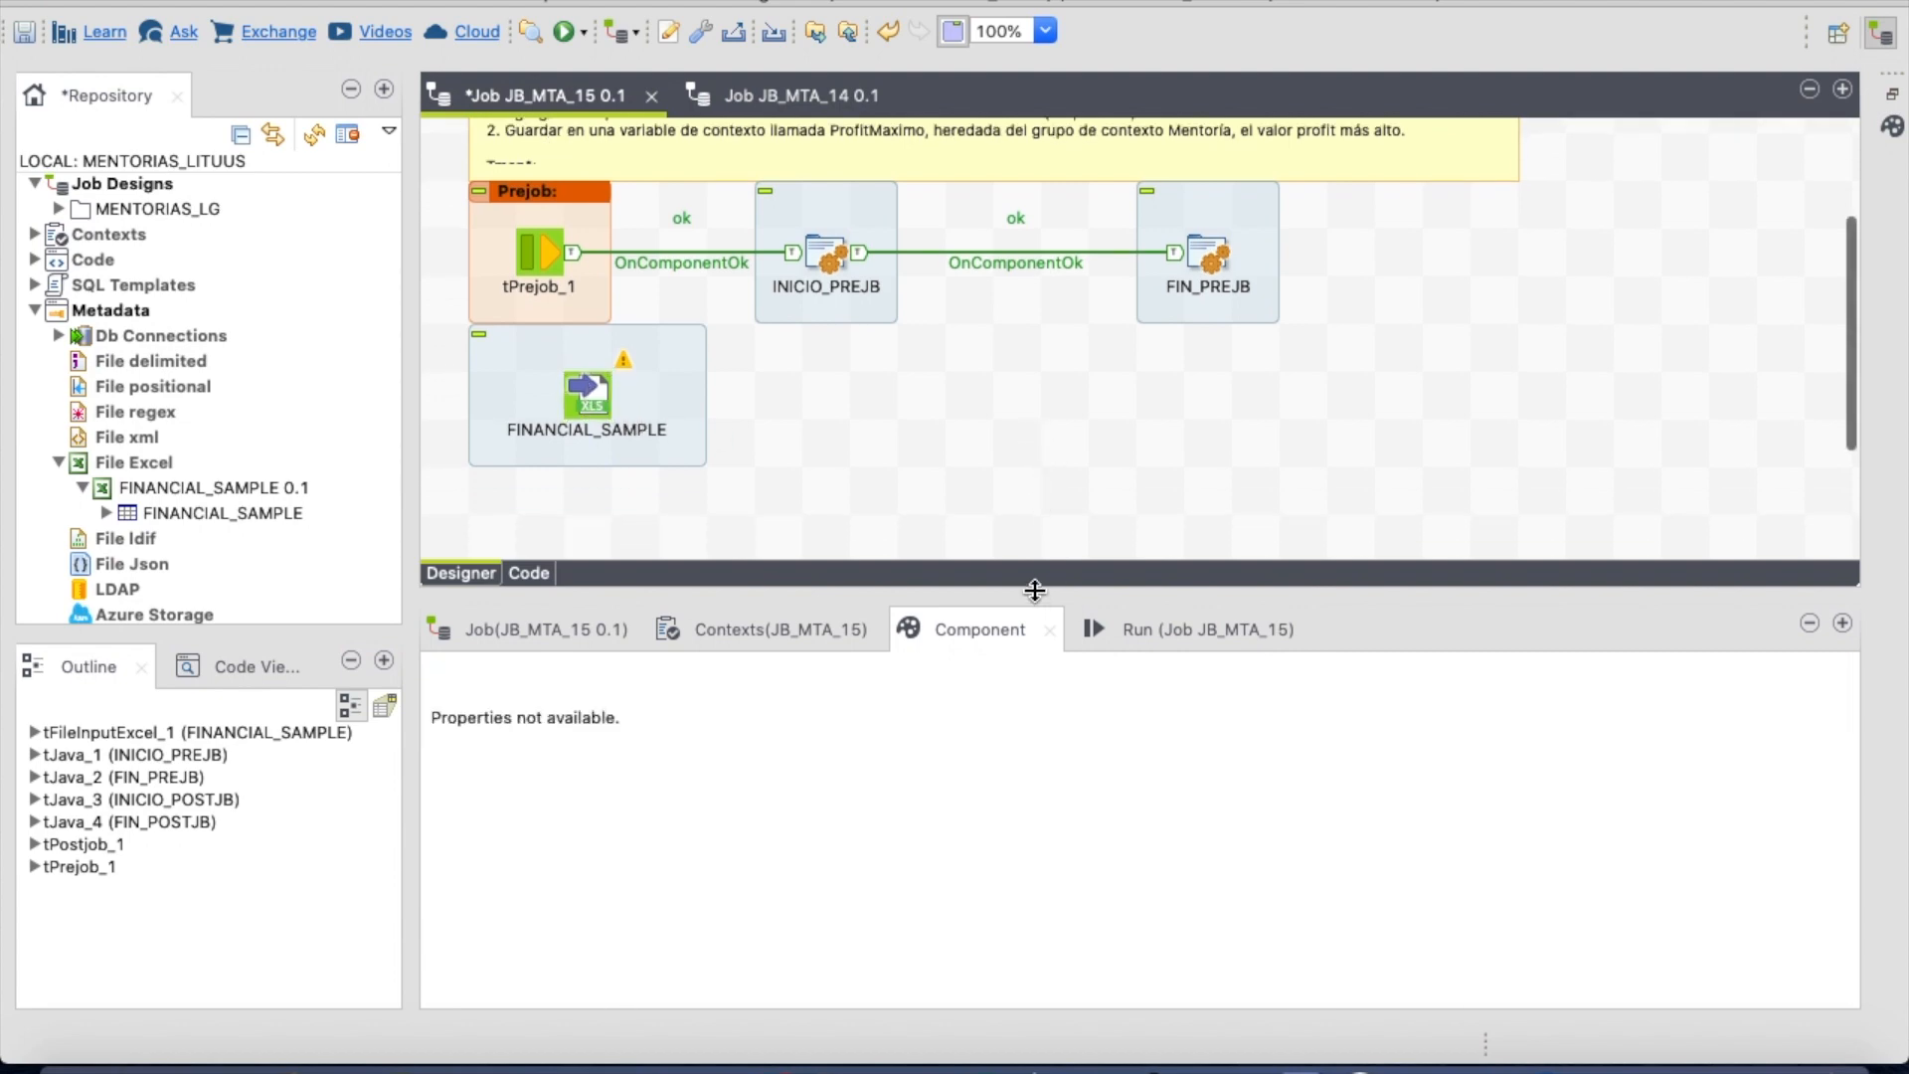
left_click_drag(1035, 594, 1035, 744)
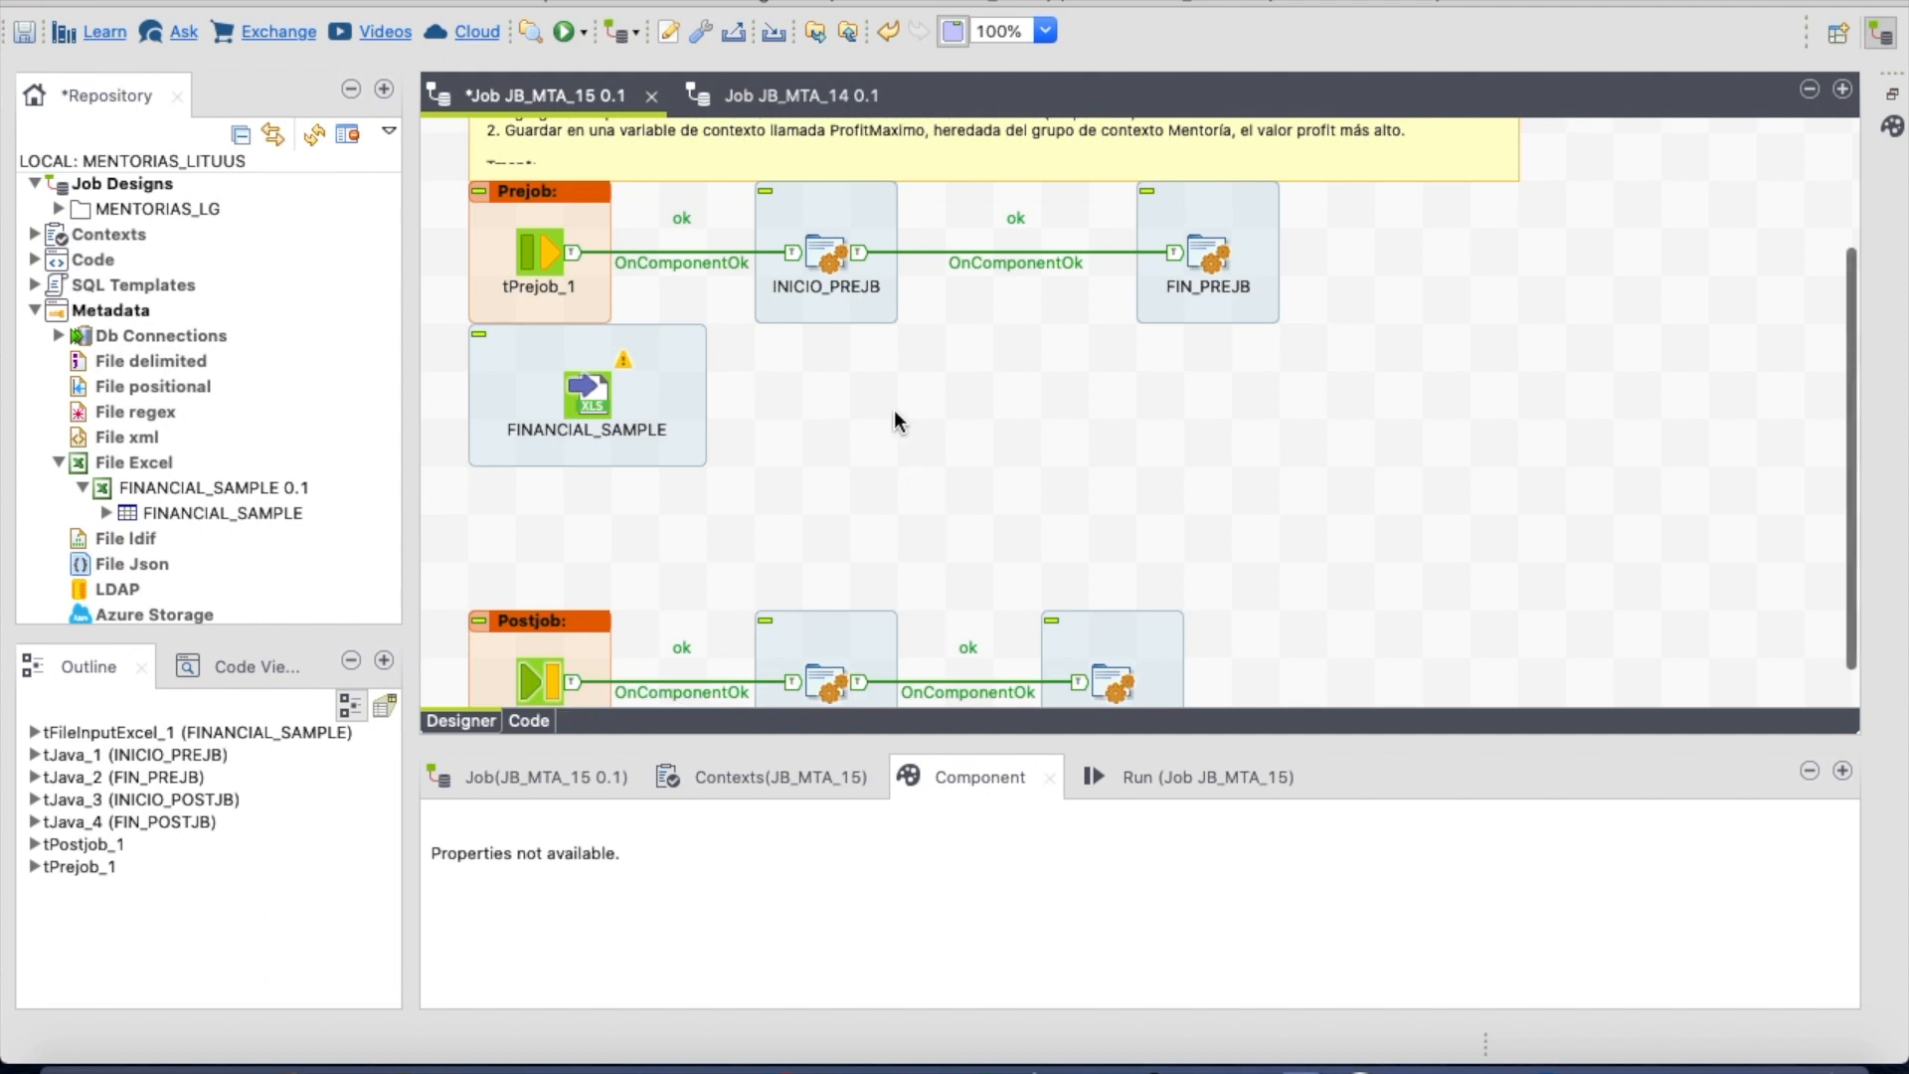
- Move FINANCIAL_SAMPLE slightly down, add a tJava component beside it and link the two with a Main row
left_click(588, 395)
left_click_drag(588, 396, 589, 443)
left_click(861, 443)
type("tjava")
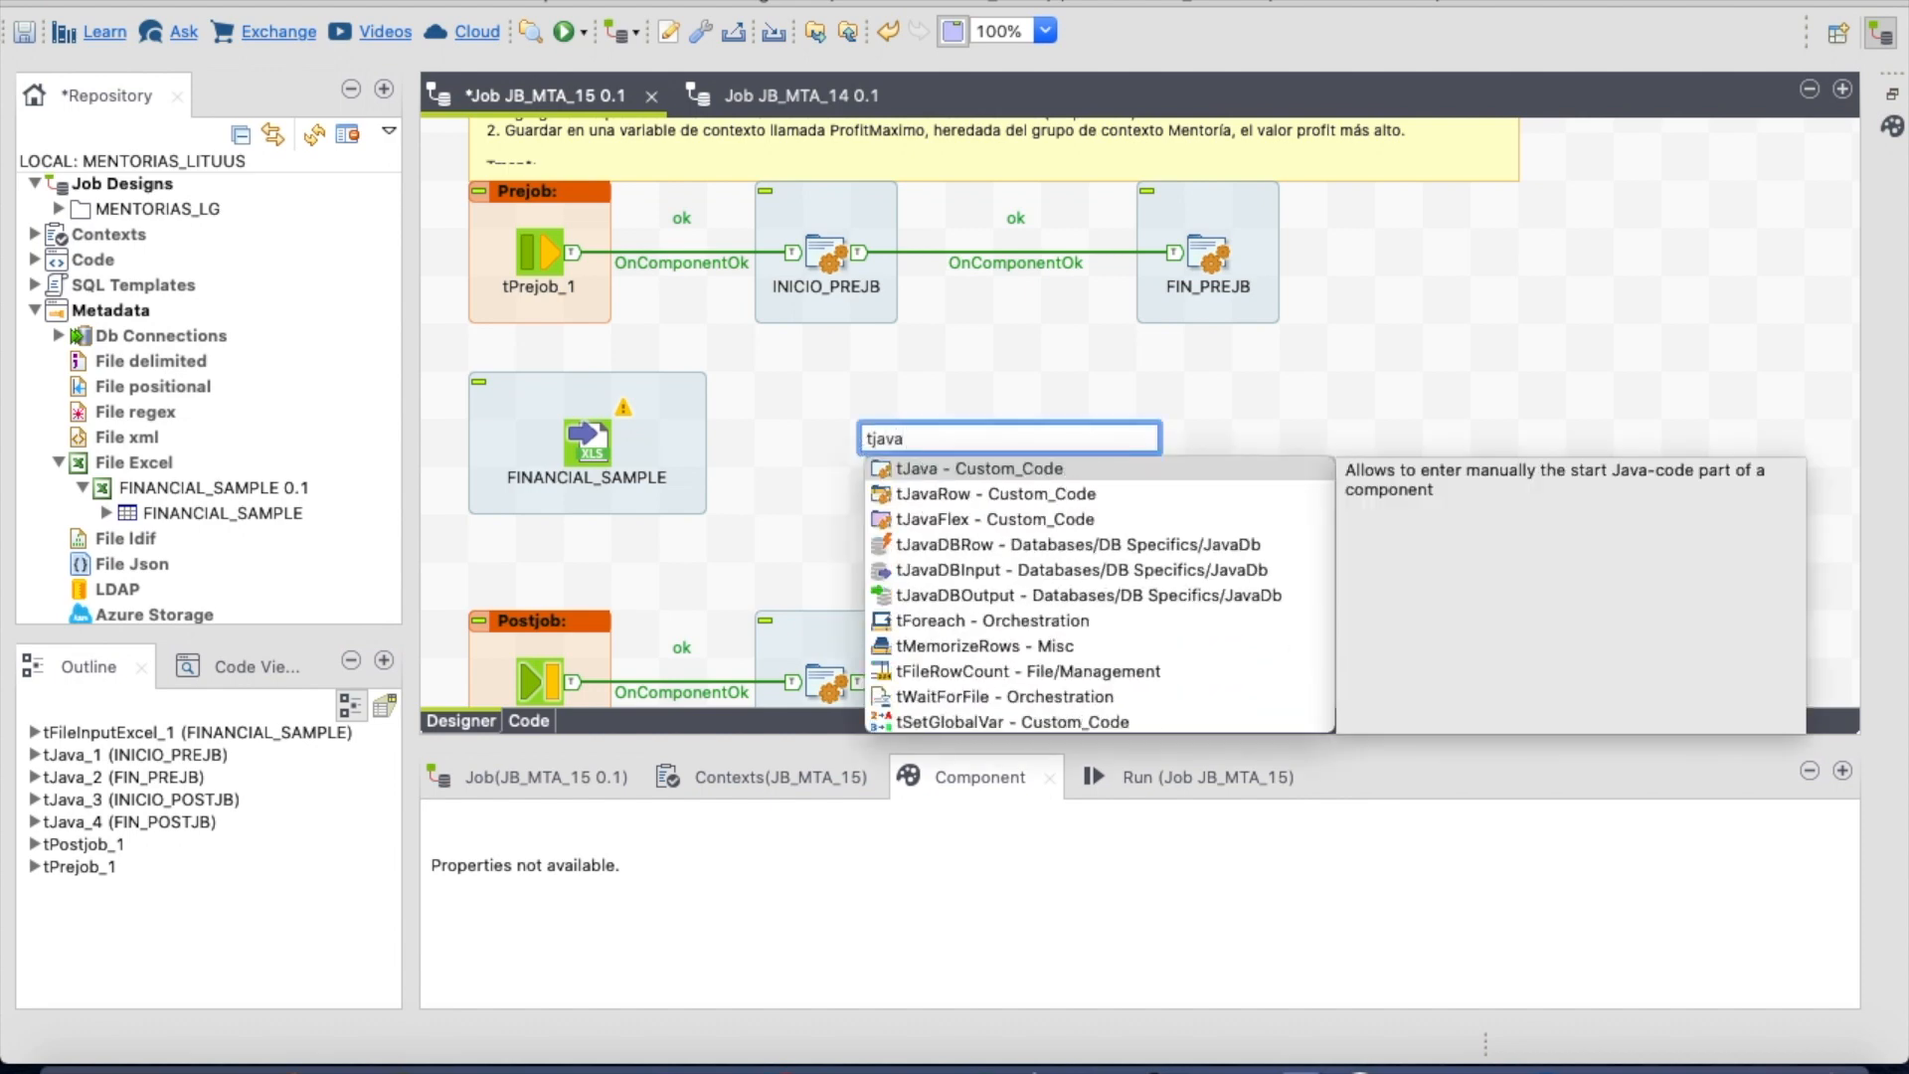
key("Return")
left_click(598, 443)
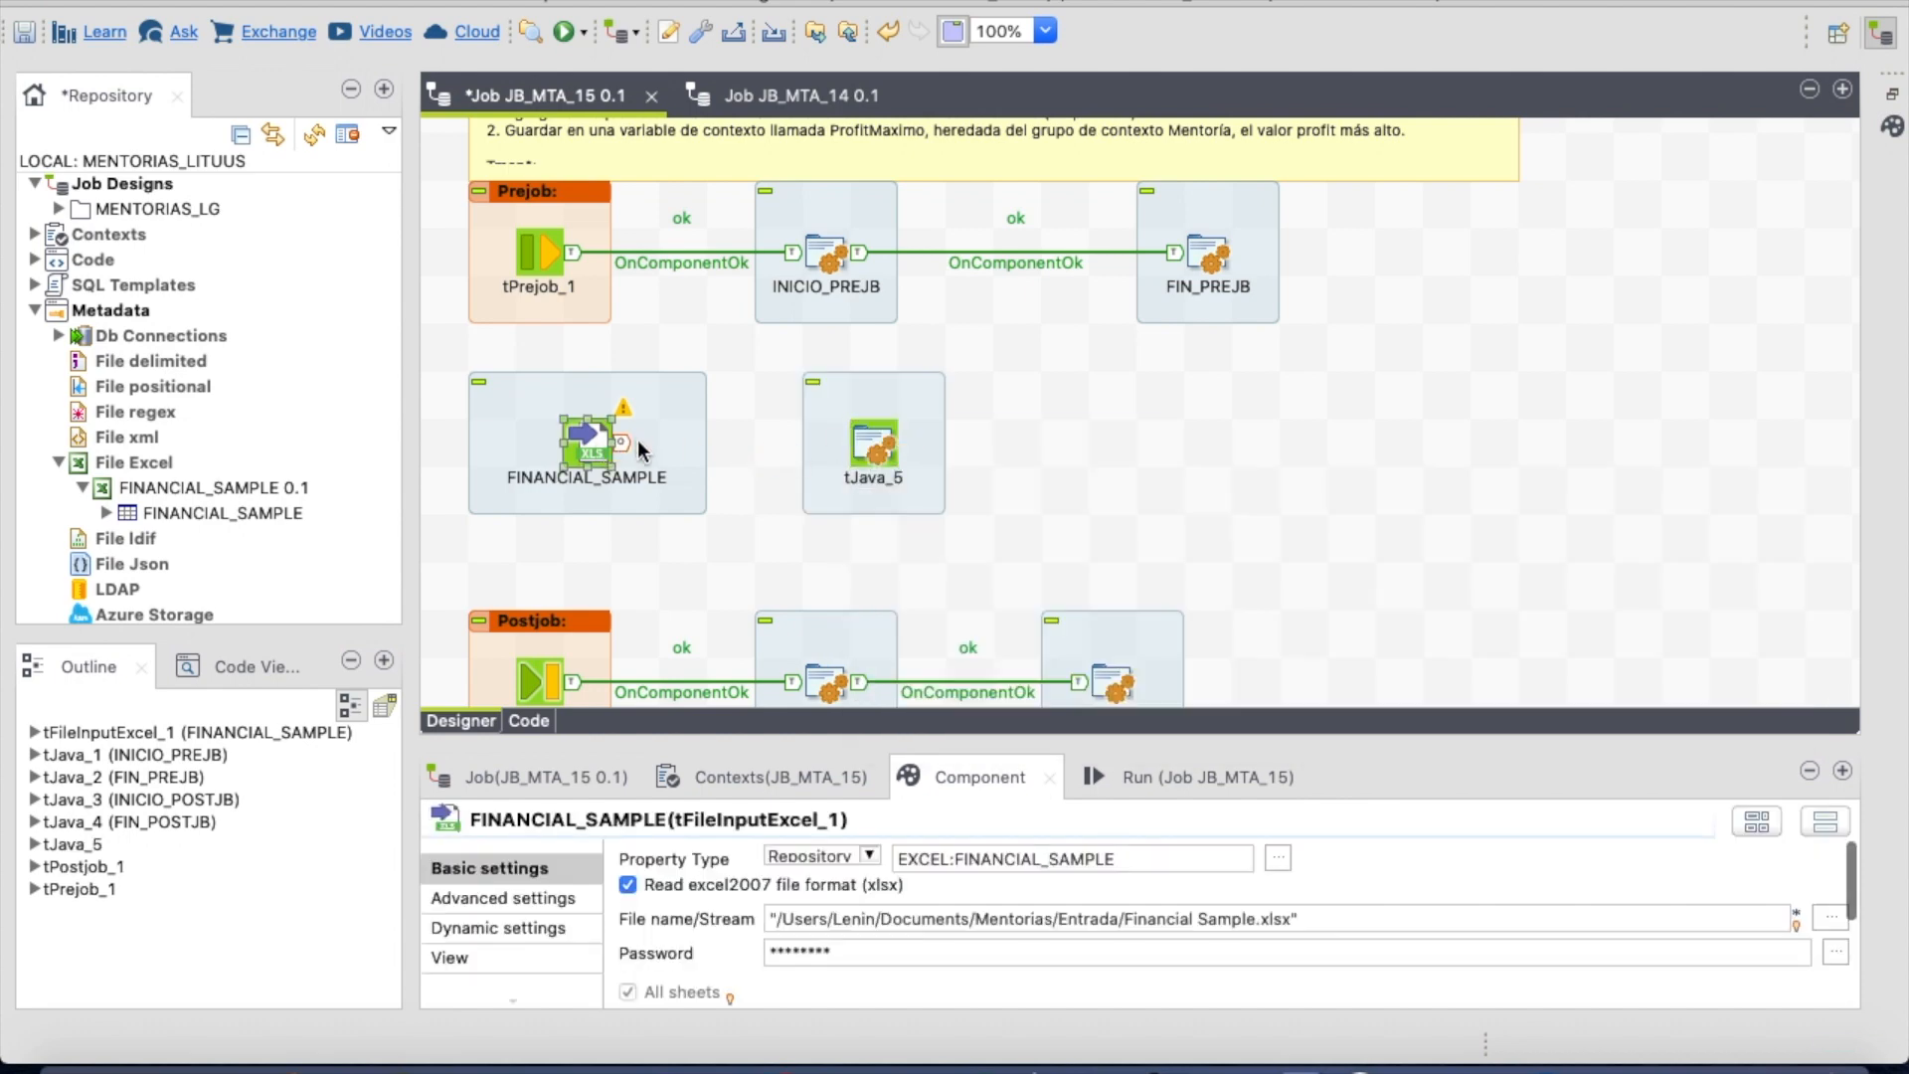
left_click_drag(627, 453, 887, 449)
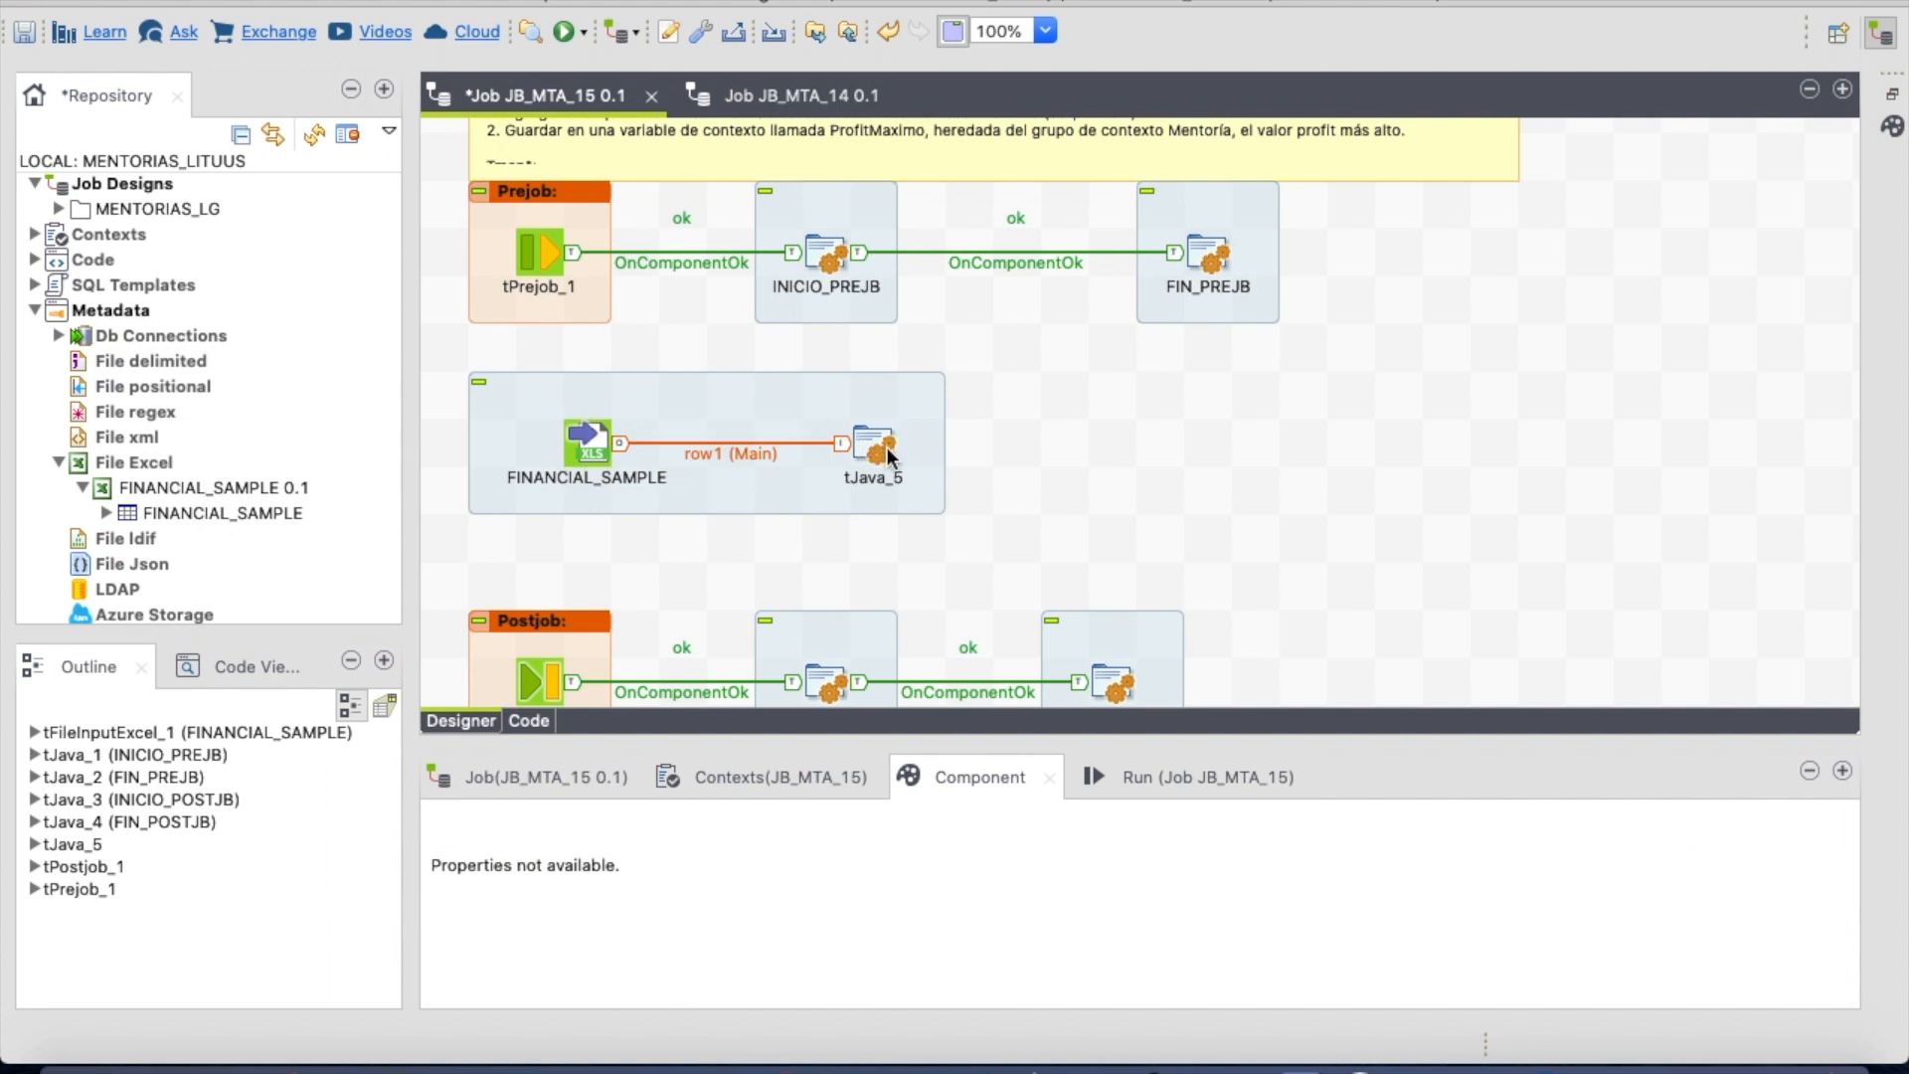
- Replace the sample code in tJava_5 with System.out.println("Hola Mundo");
left_click(878, 453)
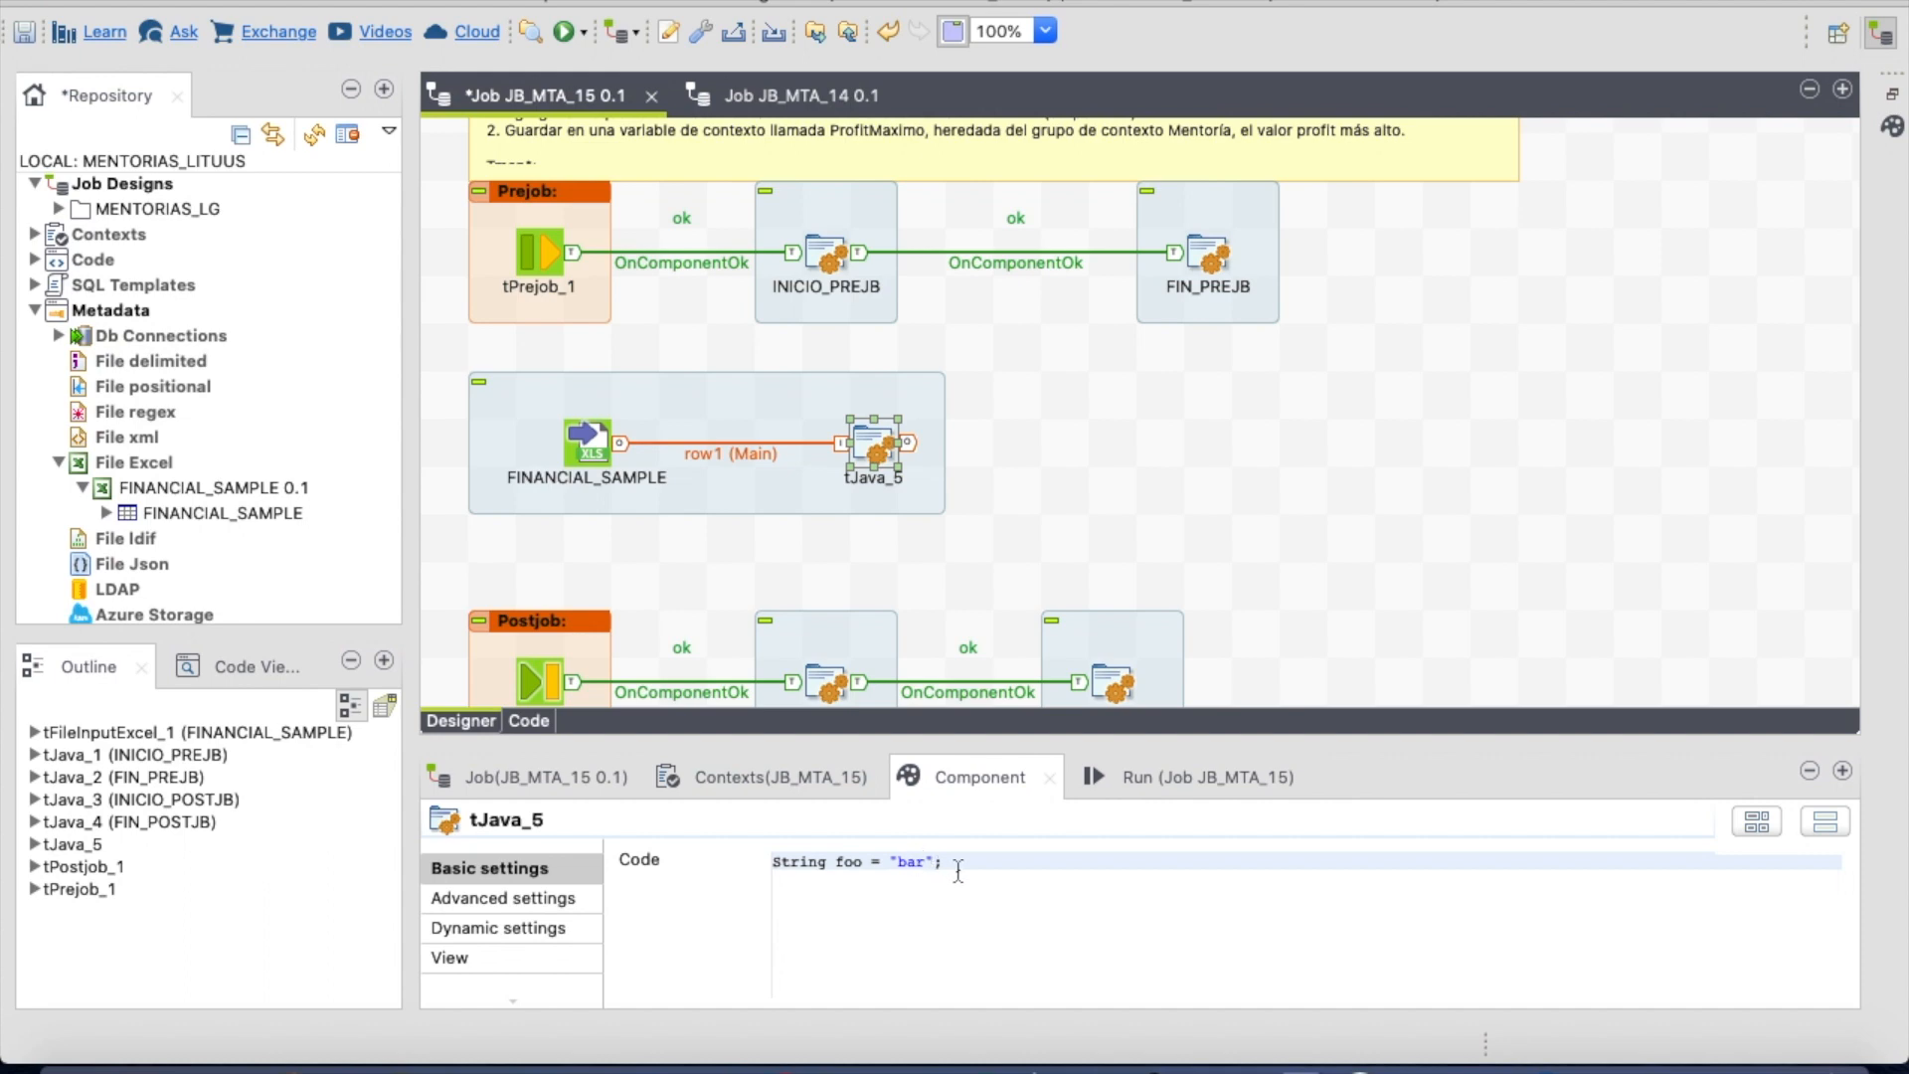
left_click_drag(958, 869, 744, 863)
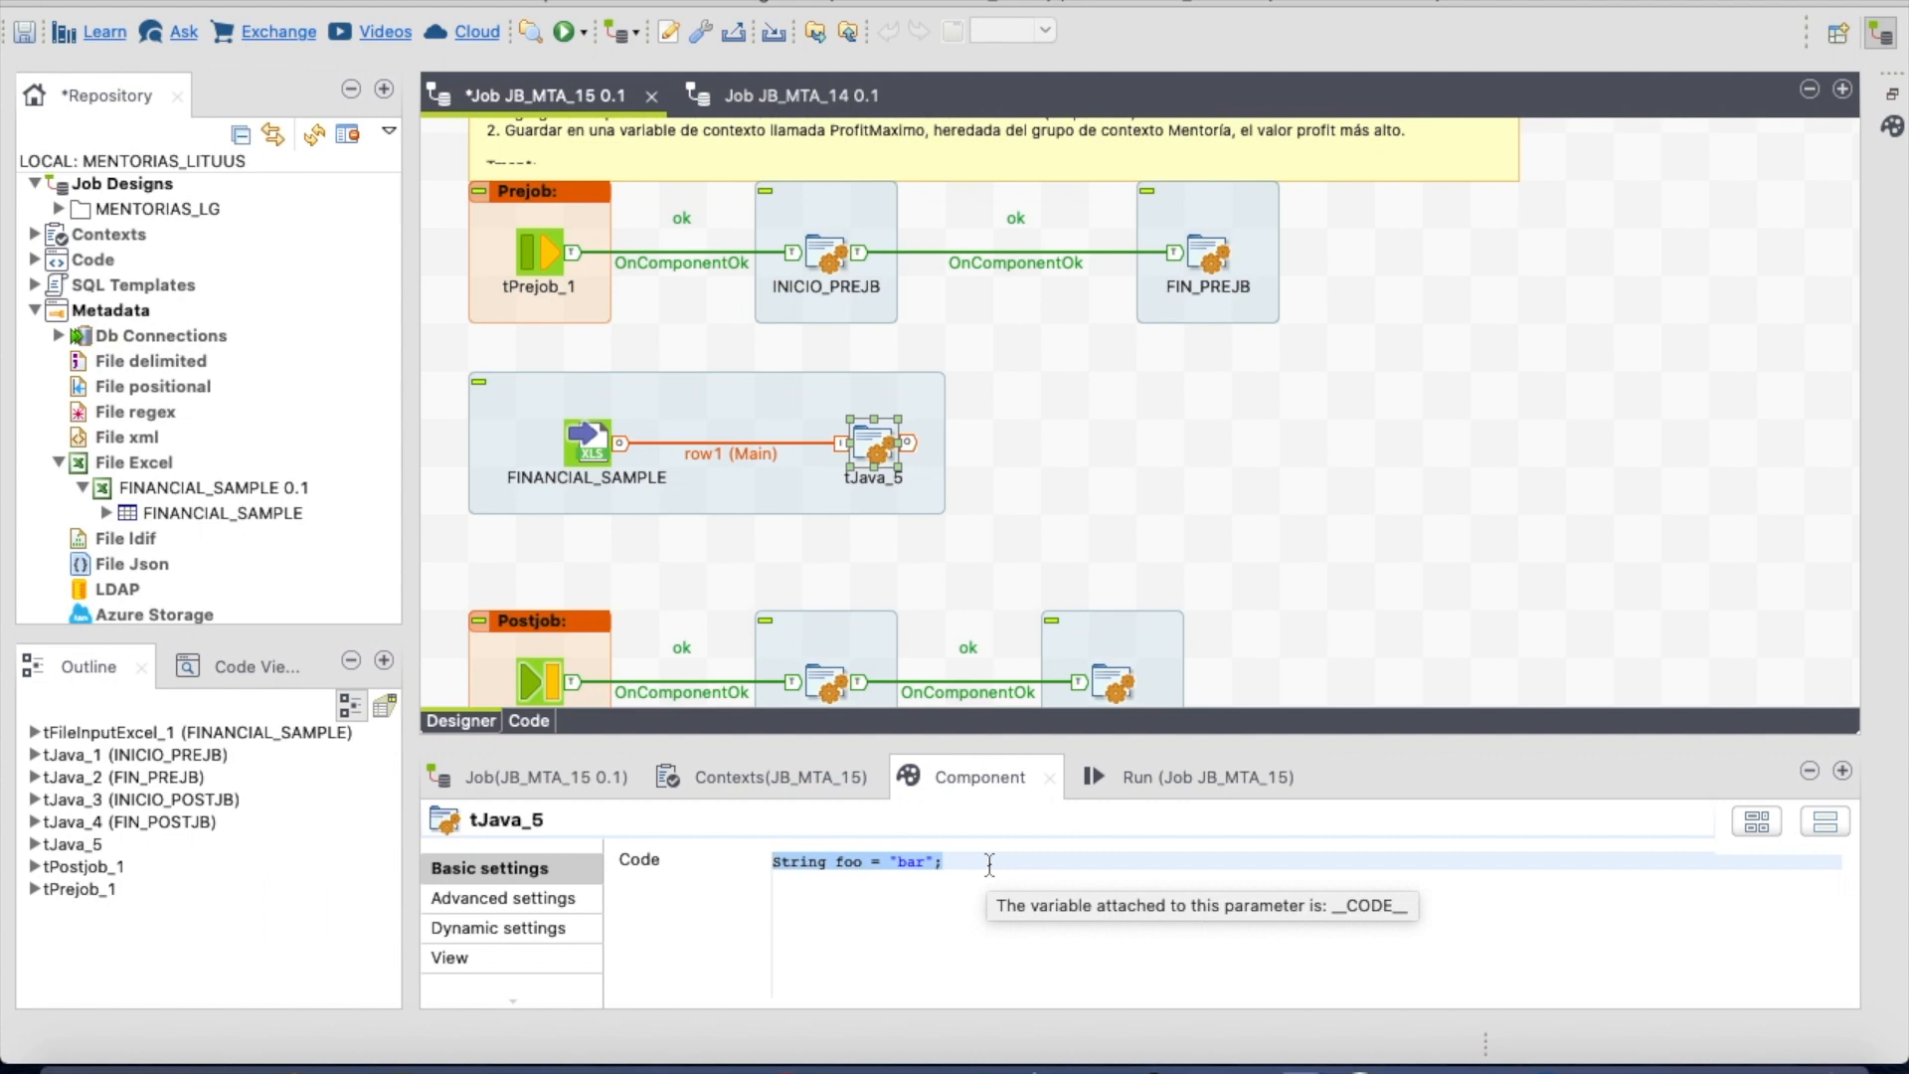
type("System.out.println(\"Hola Mundo\");")
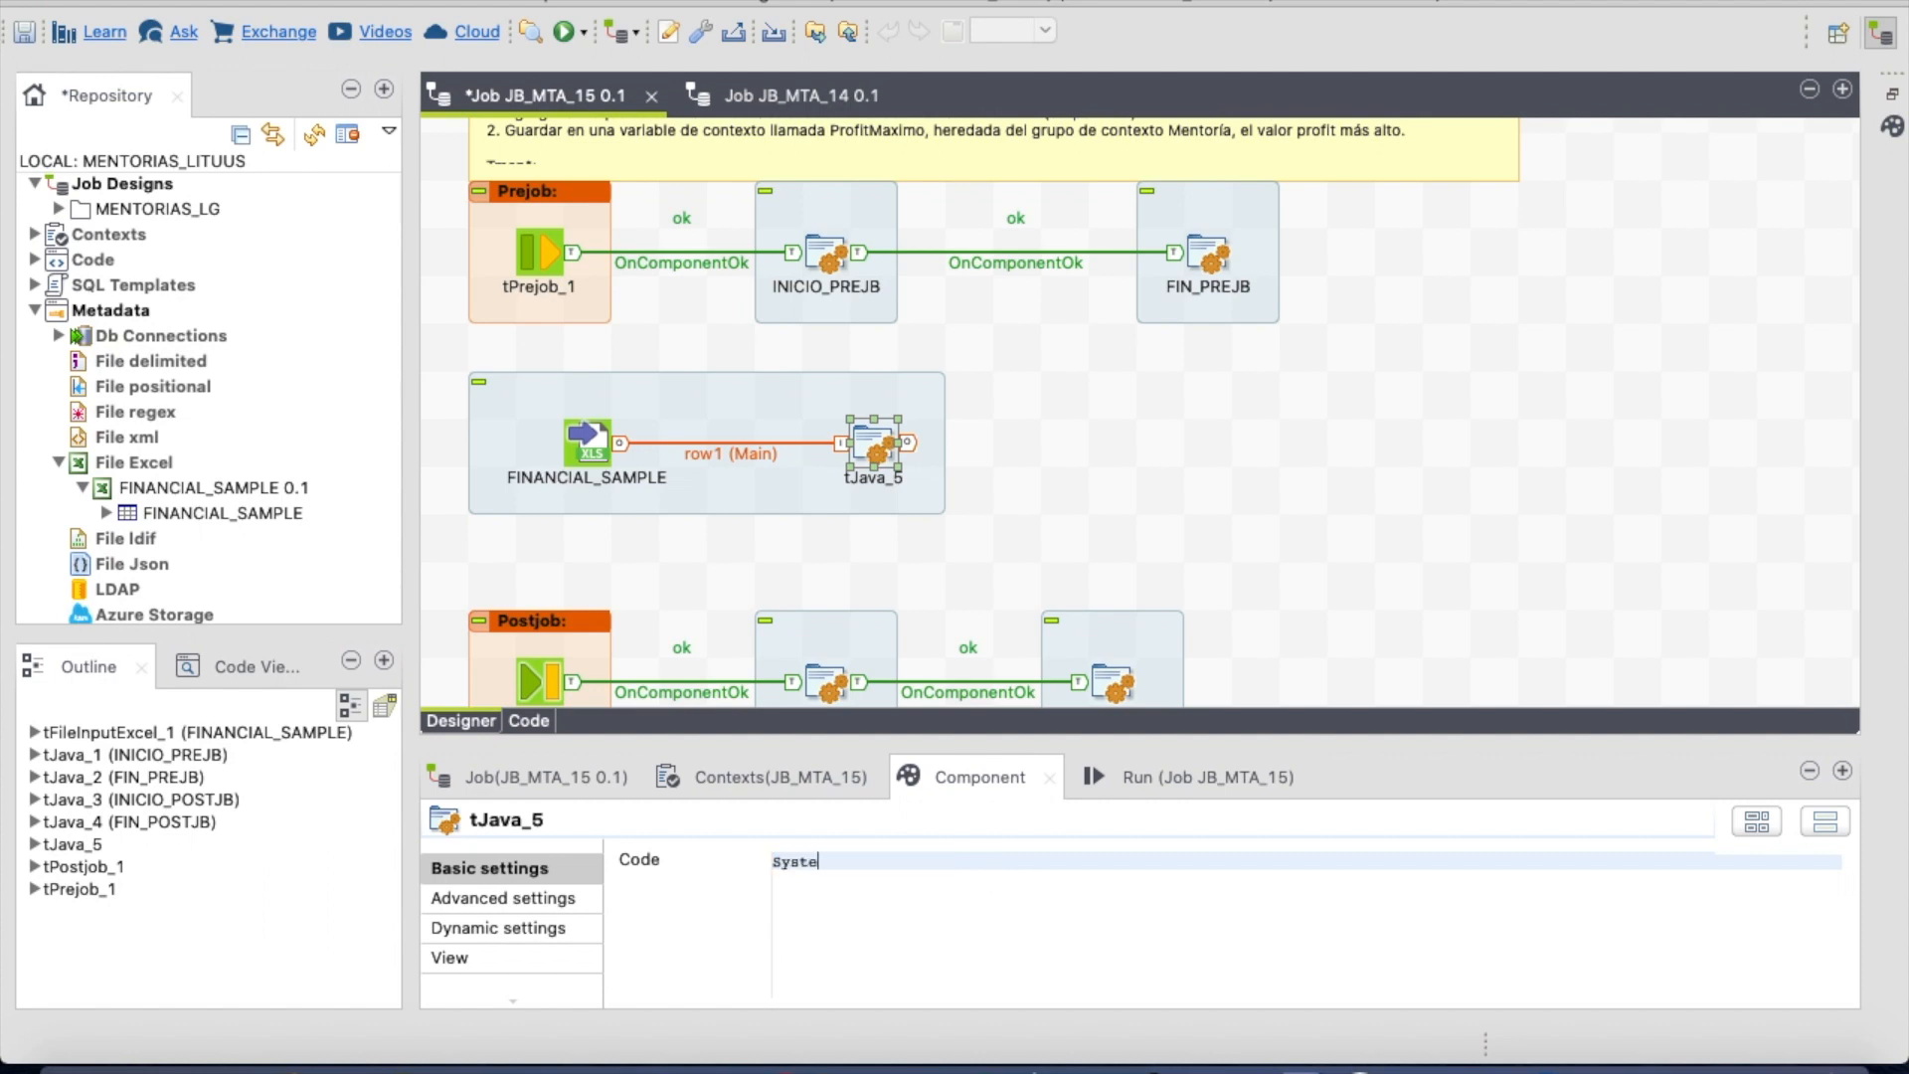
- Run job JB_MTA_15 and check in the enlarged console how often the tJava message is printed
left_click(1153, 772)
left_click(722, 899)
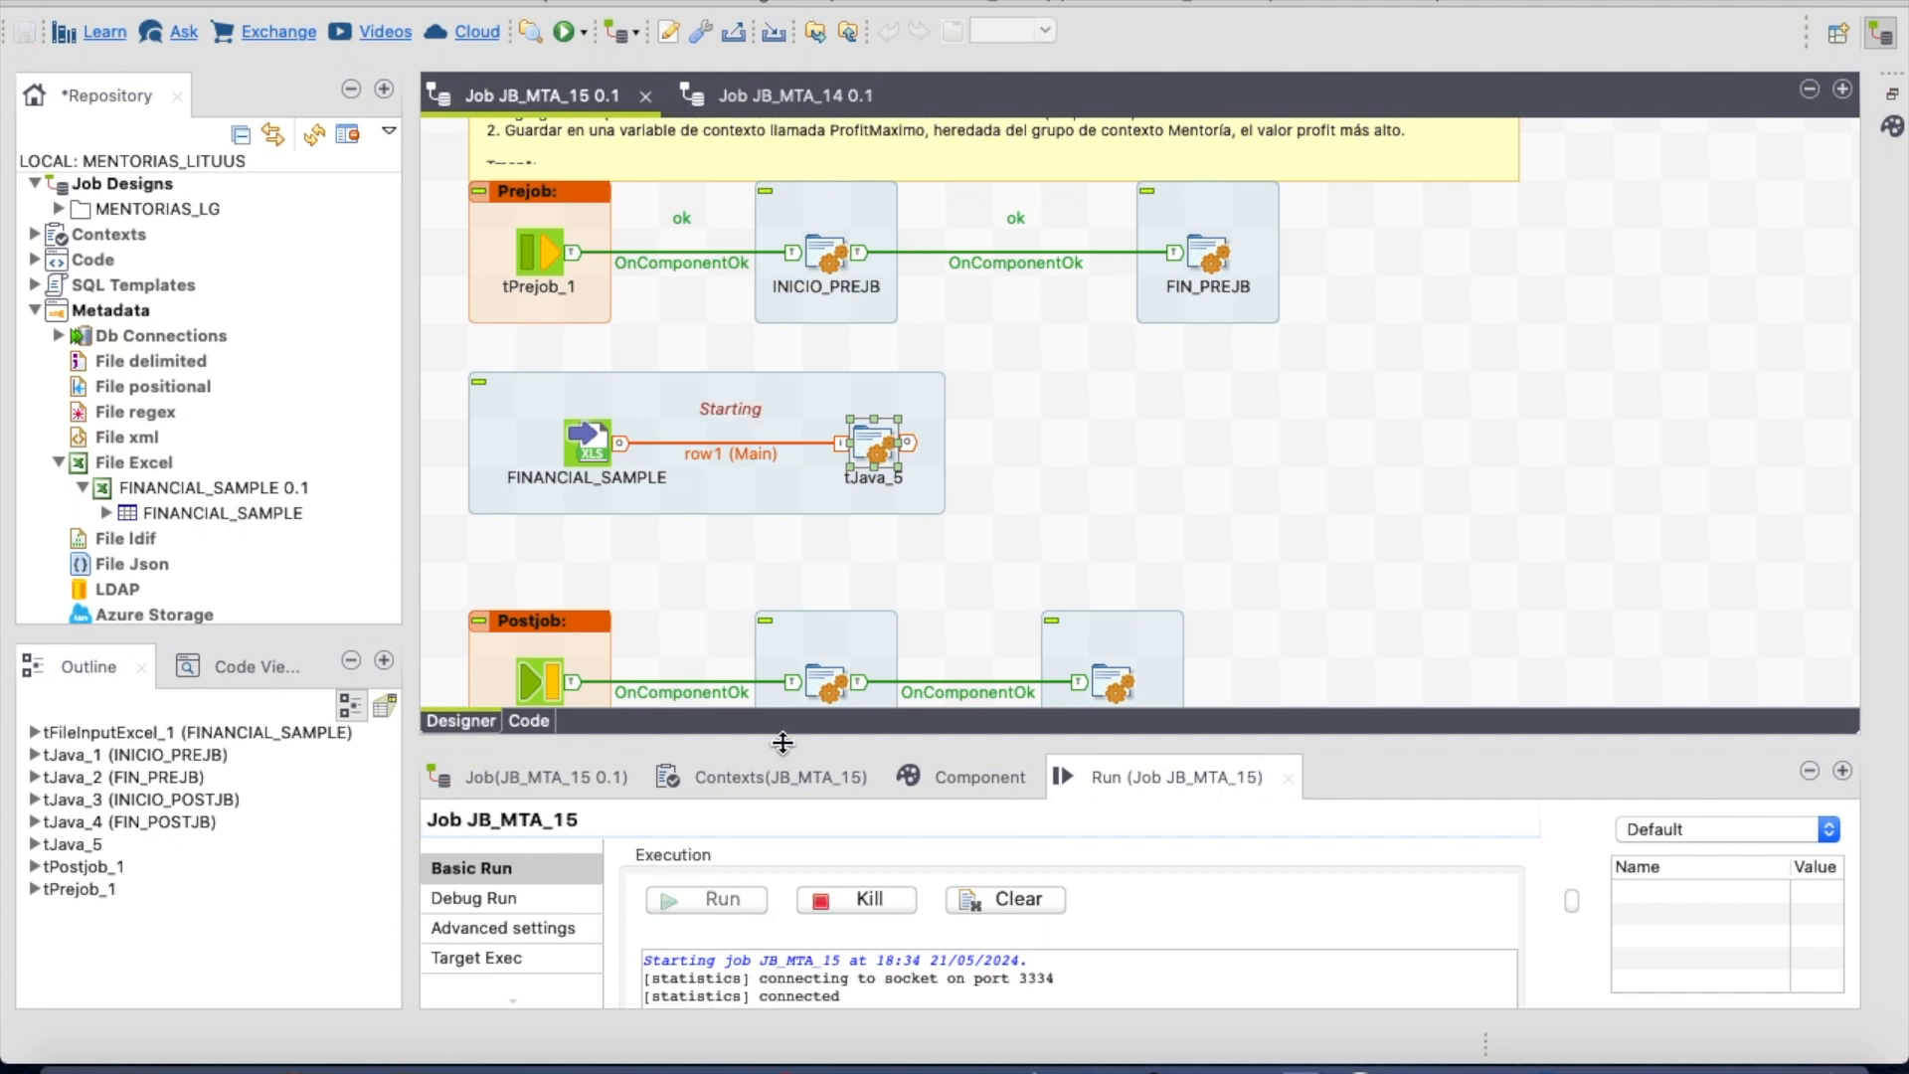
left_click_drag(783, 742, 779, 584)
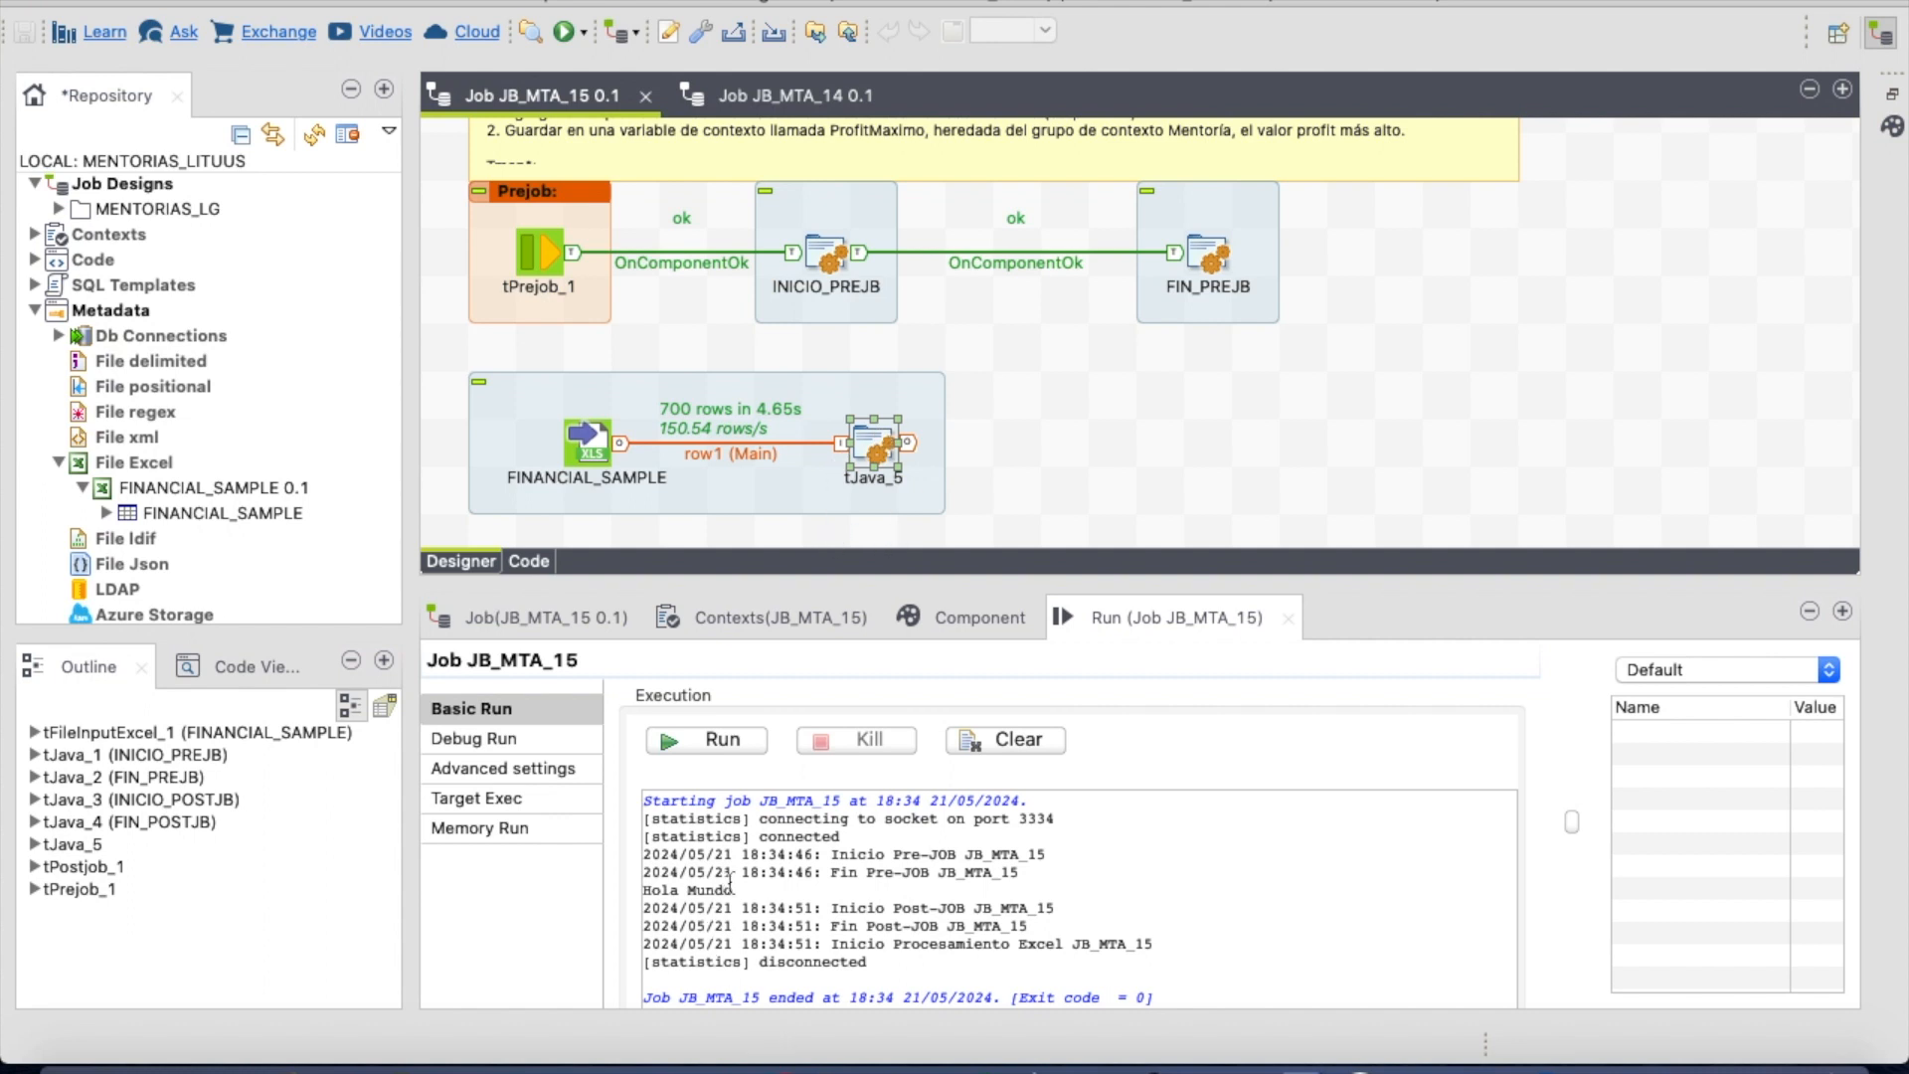
left_click_drag(736, 891, 740, 905)
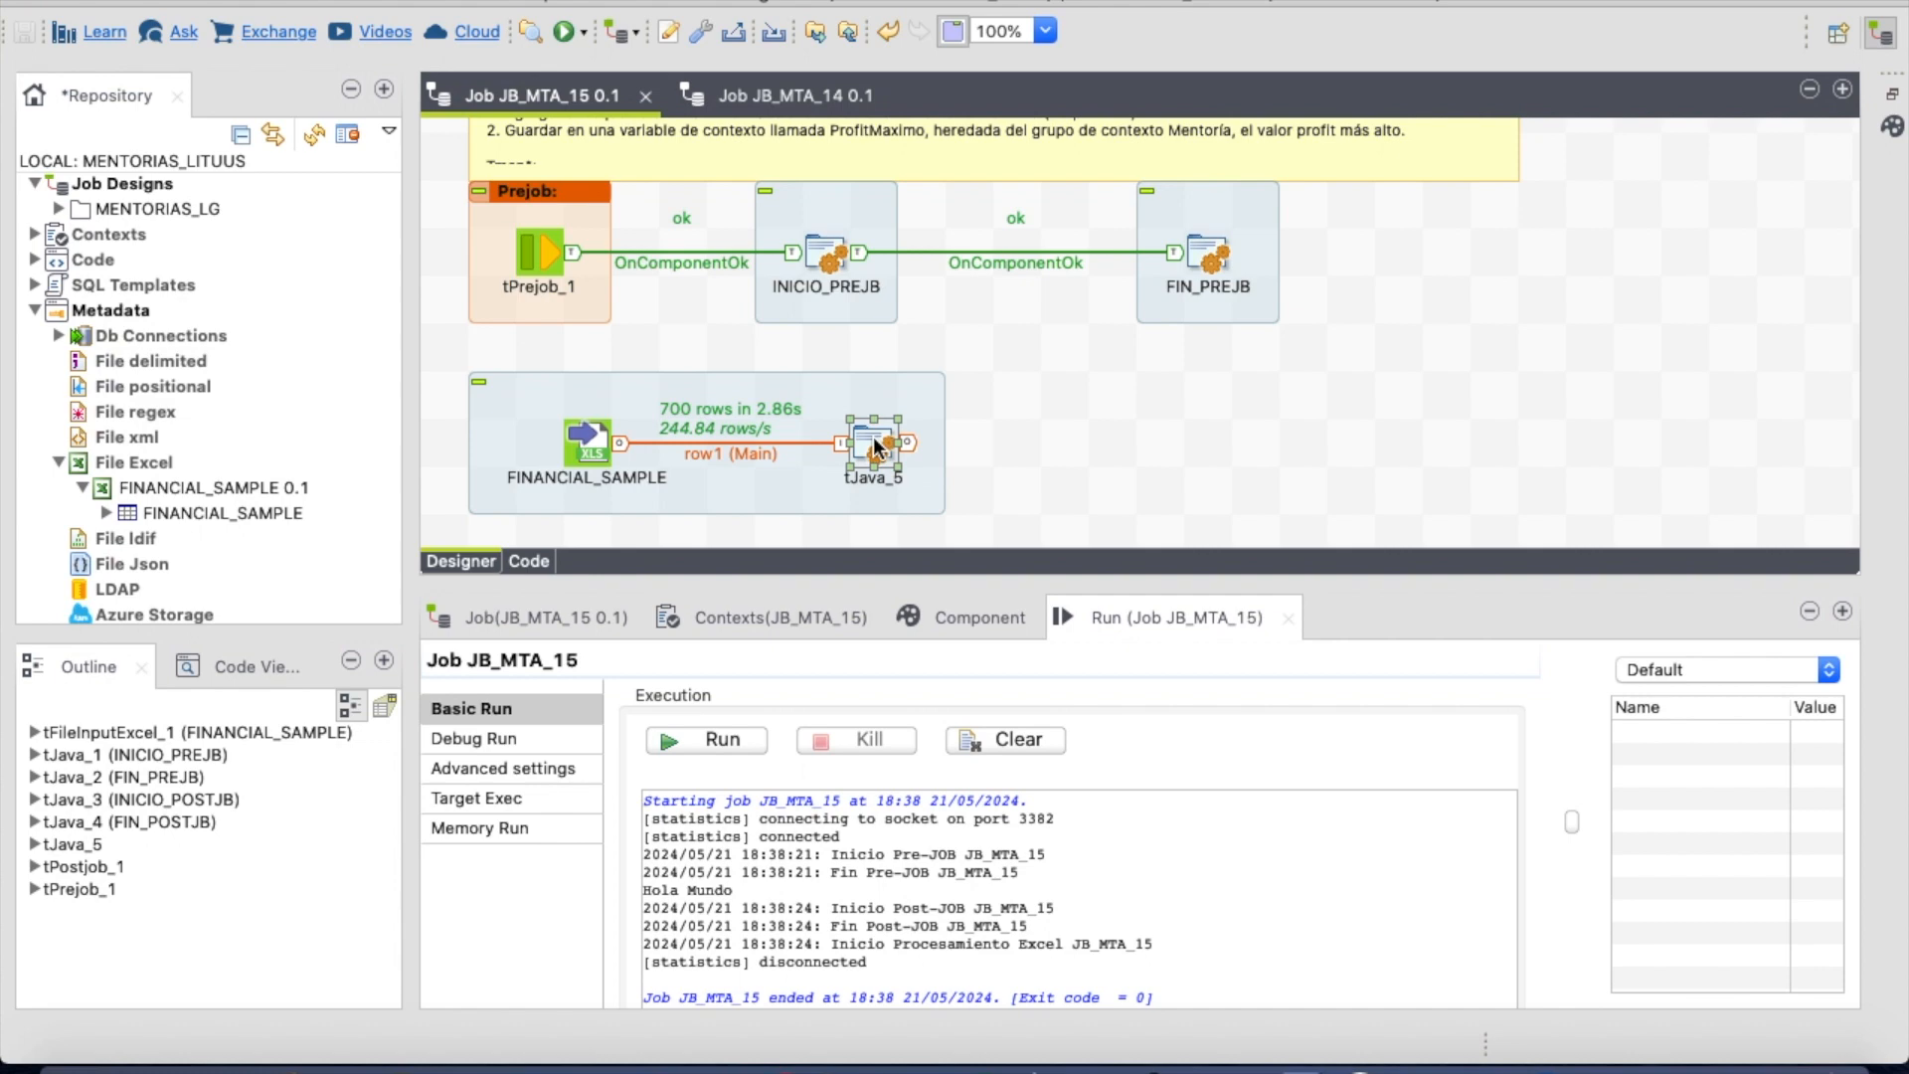
- Add a tLogRow component after tJava_5 and connect it with a Main row
left_click(1044, 420)
type("tlog")
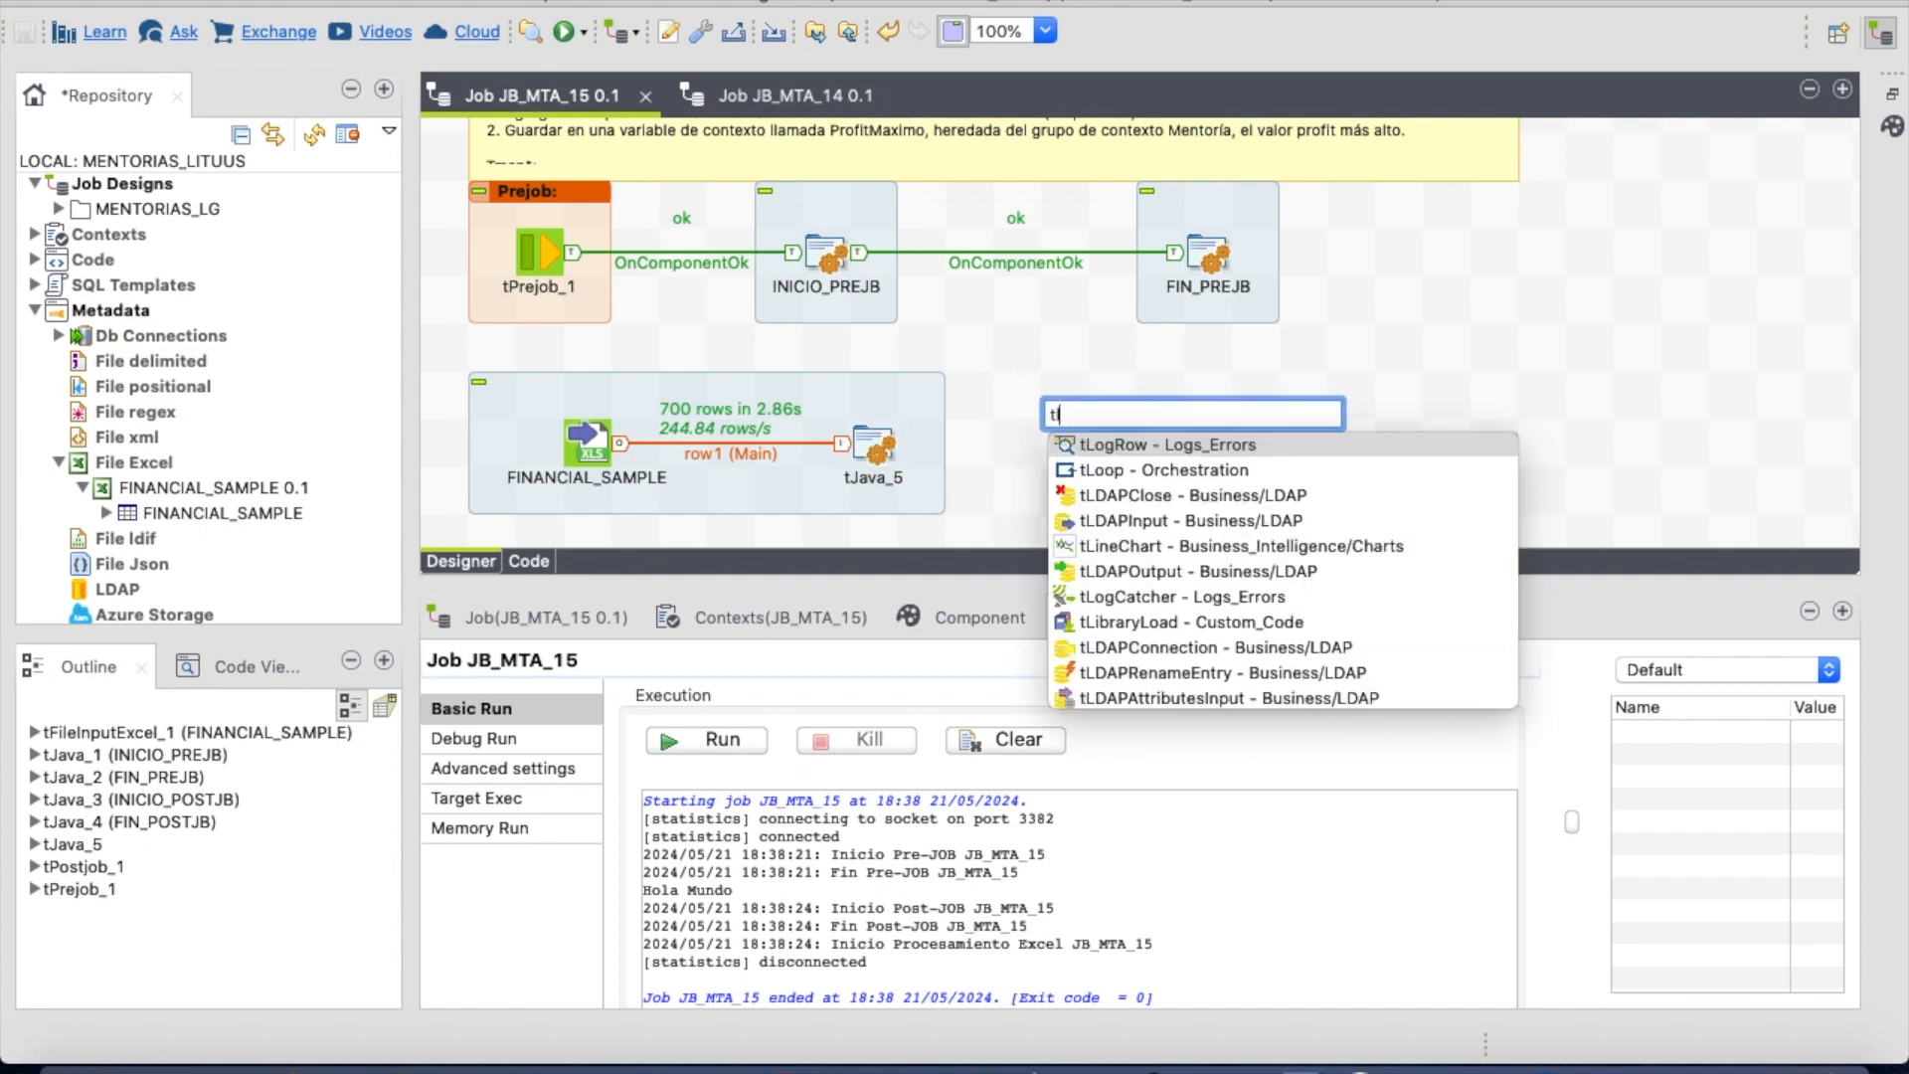
left_click(1117, 444)
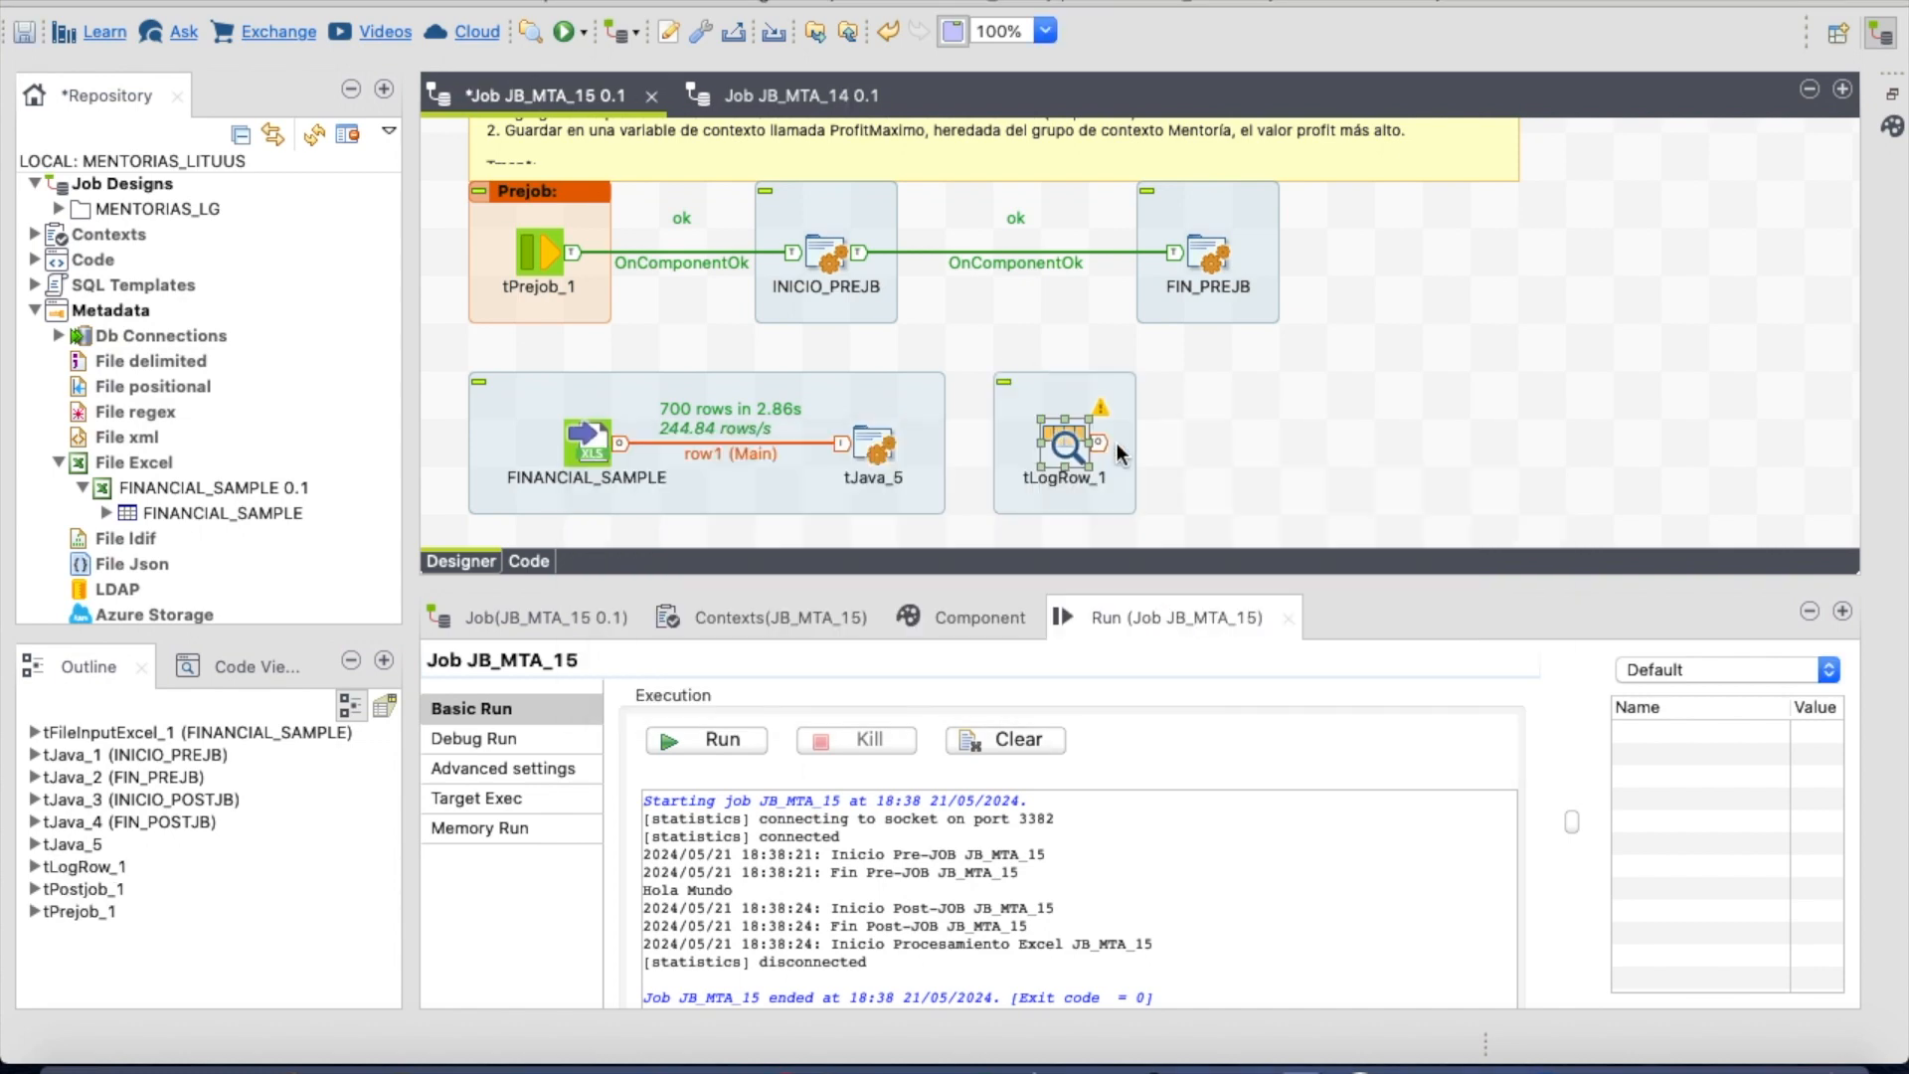
left_click(887, 446)
left_click_drag(909, 447, 1062, 446)
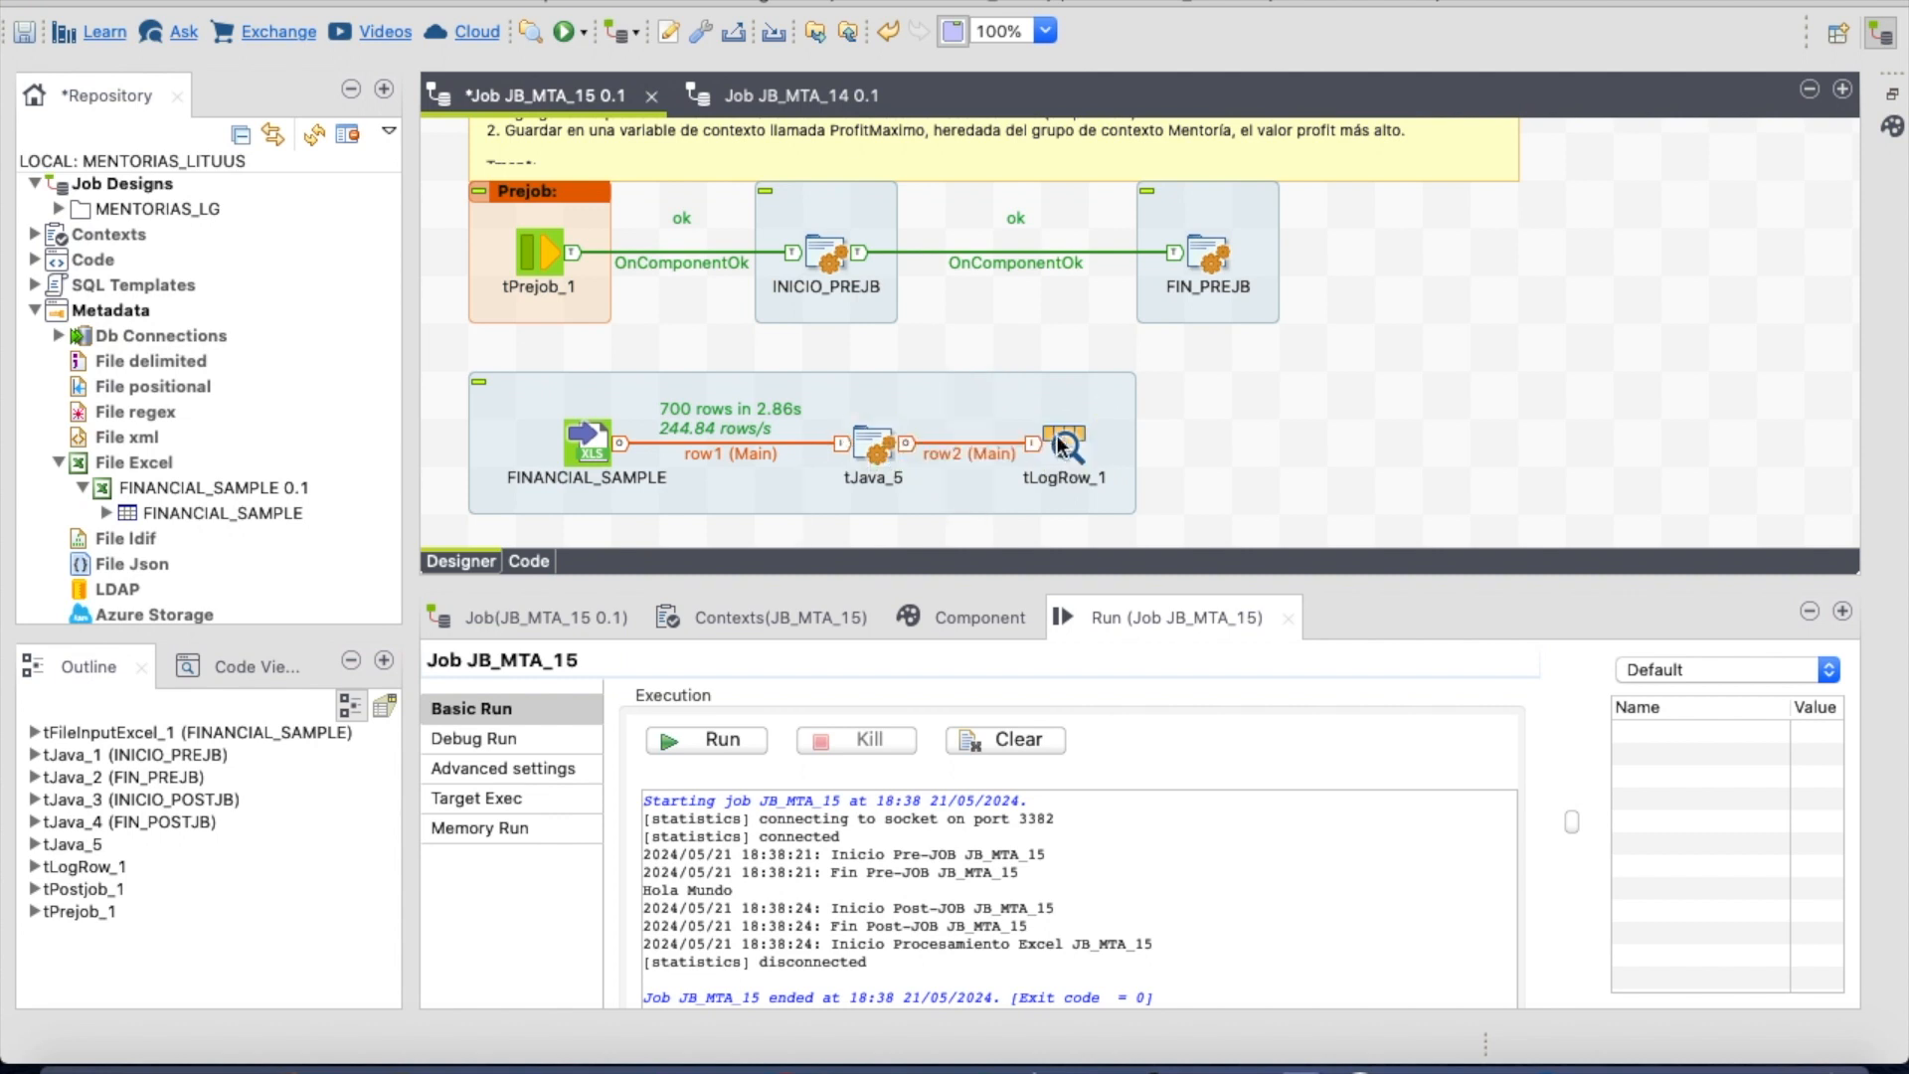
- Set the print mode of tLogRow_1 to Table (print values in cells of a table)
left_click(1072, 439)
left_click(969, 617)
left_click(821, 801)
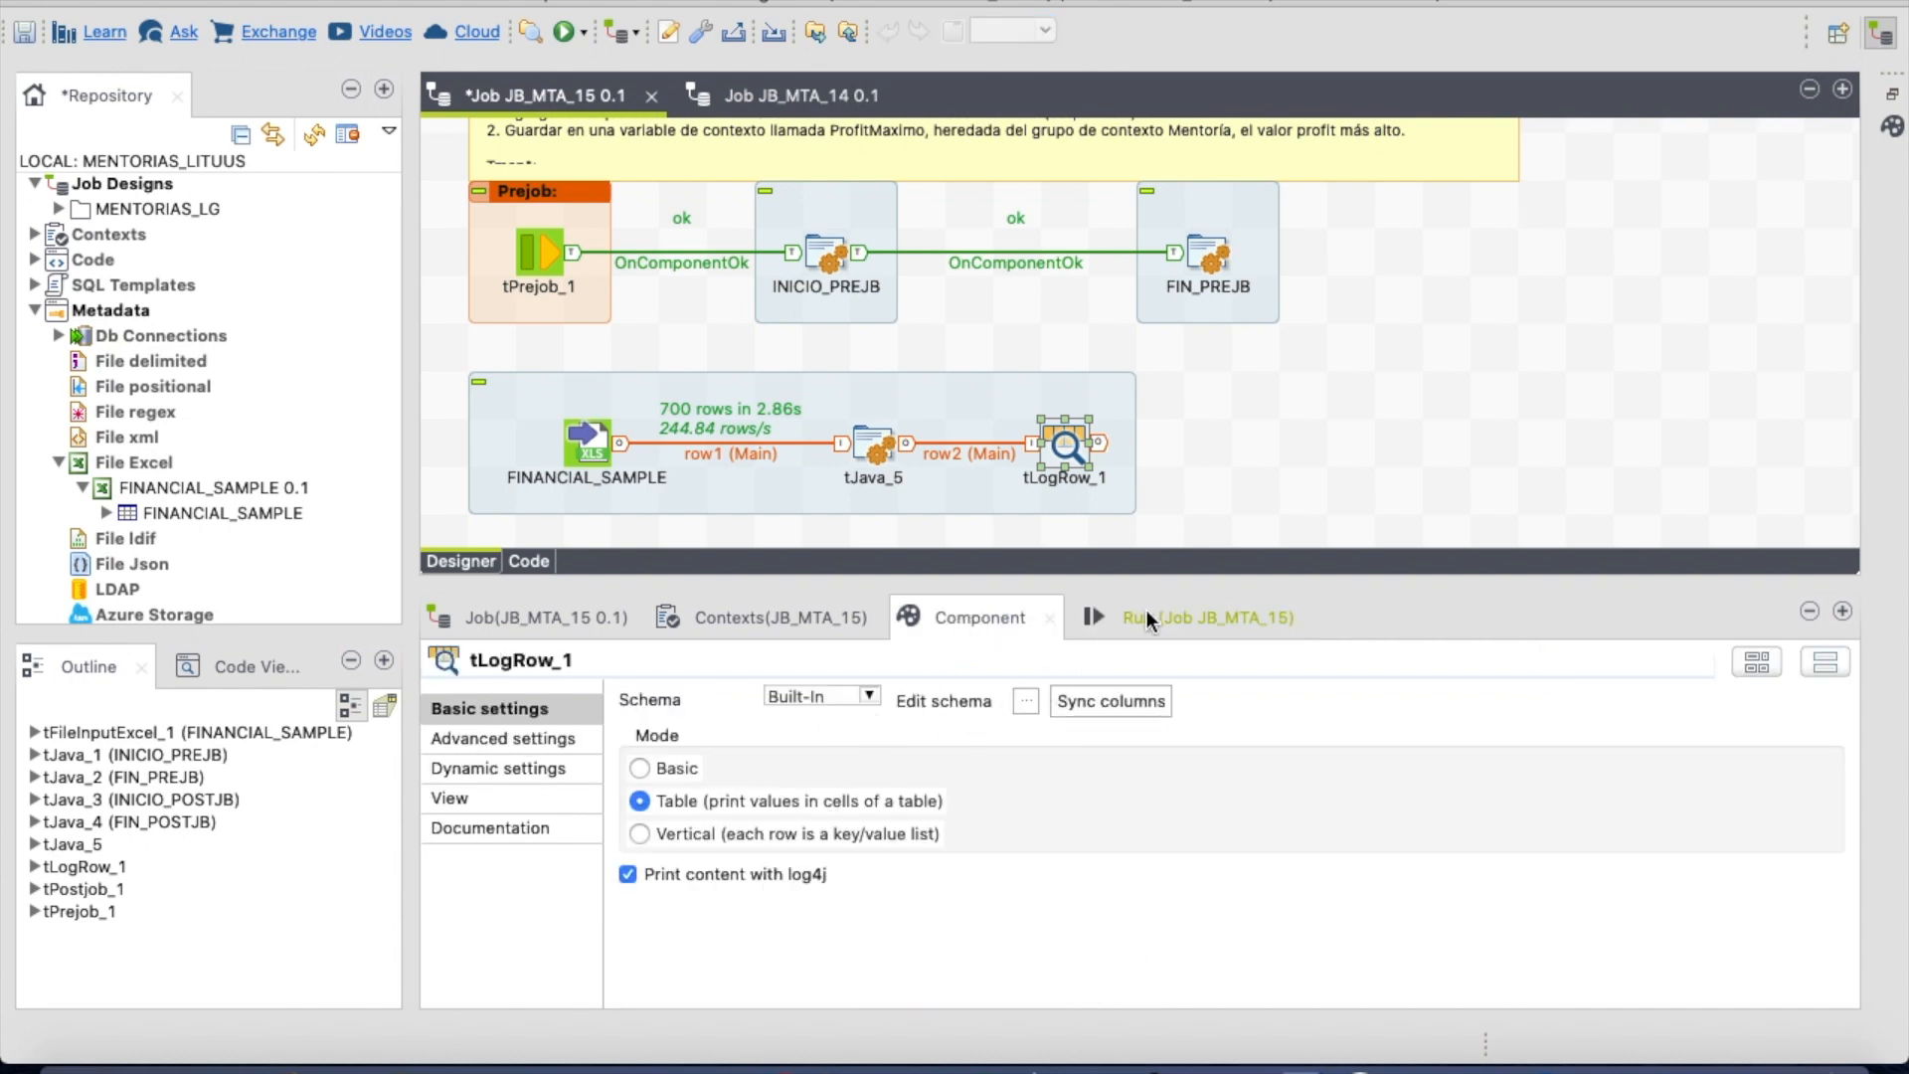
- Run job JB_MTA_15 again and examine the tJava message and the printed table rows in the console
left_click(1147, 617)
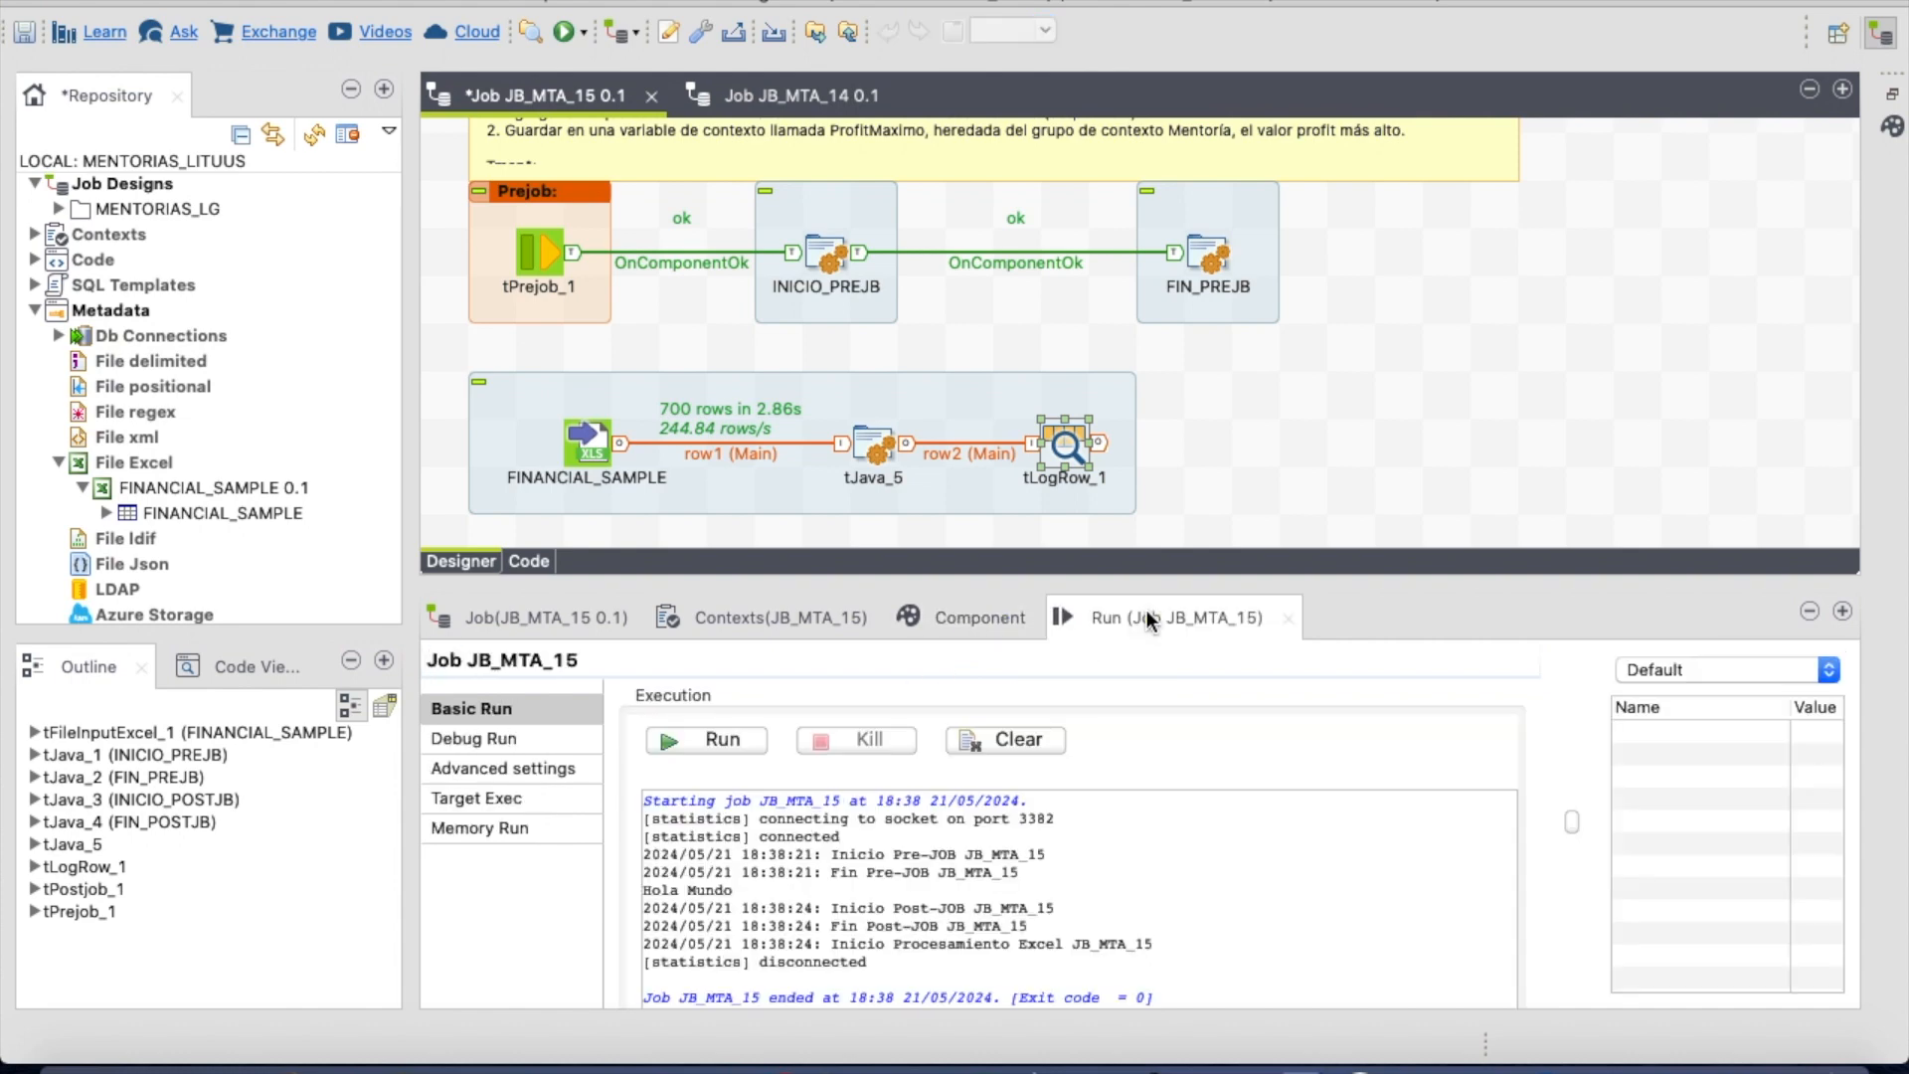
left_click(753, 744)
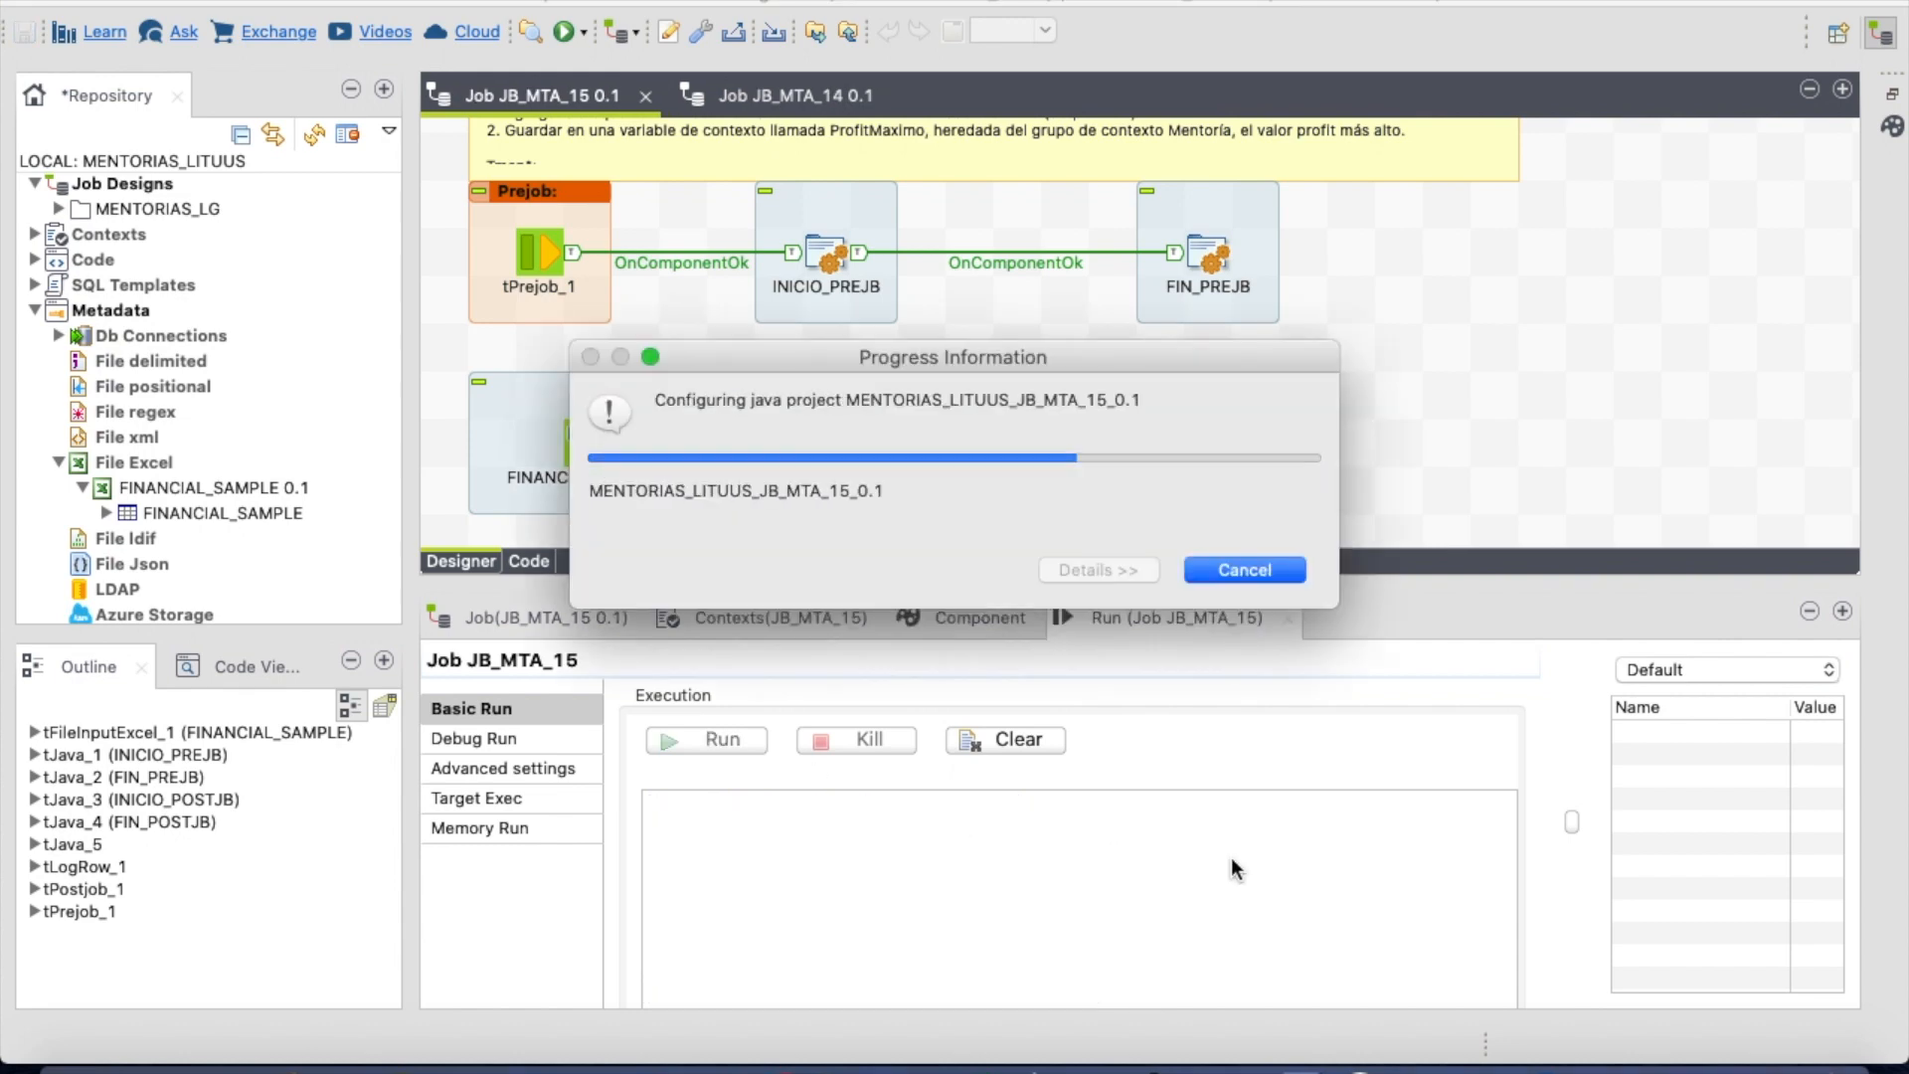
scroll(941, 907, "up", 15)
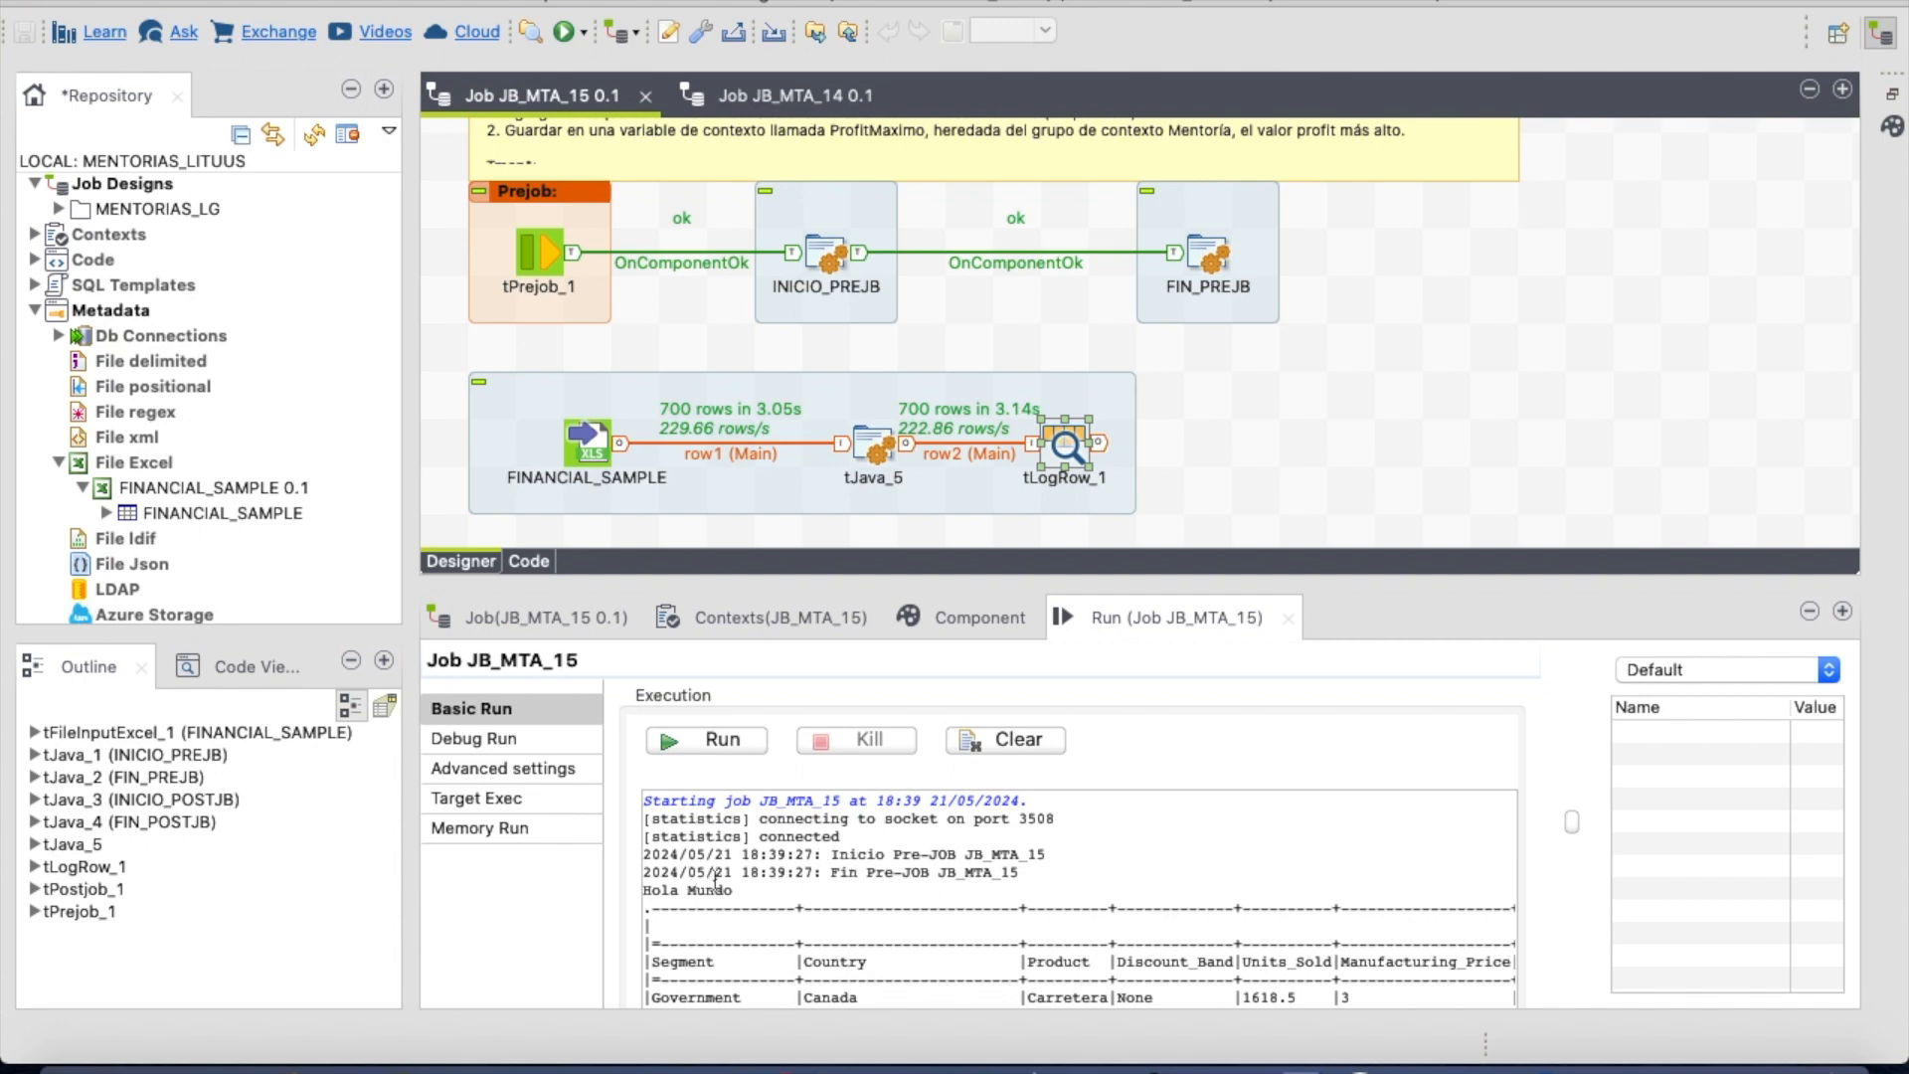
left_click(757, 891)
left_click_drag(757, 891, 636, 893)
scroll(1051, 915, "down", 10)
scroll(1051, 915, "down", 15)
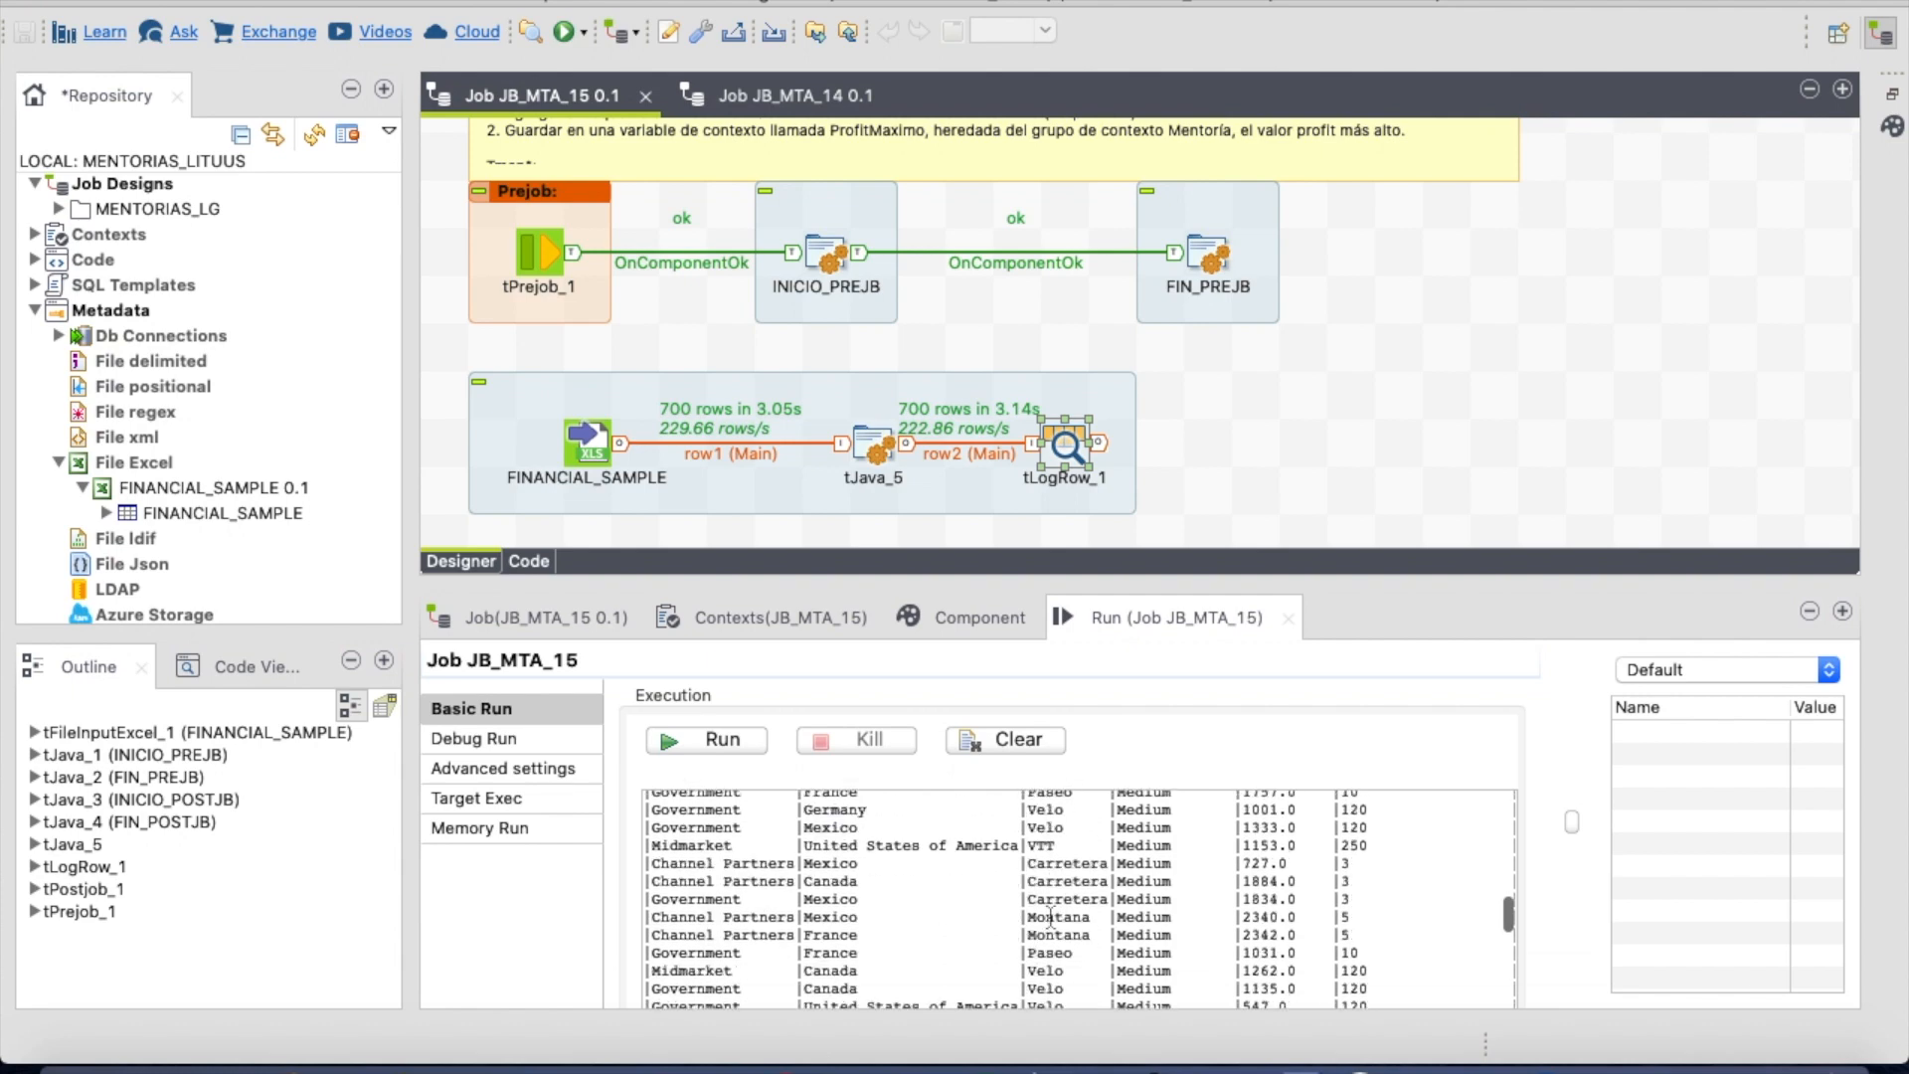
scroll(1051, 915, "down", 5)
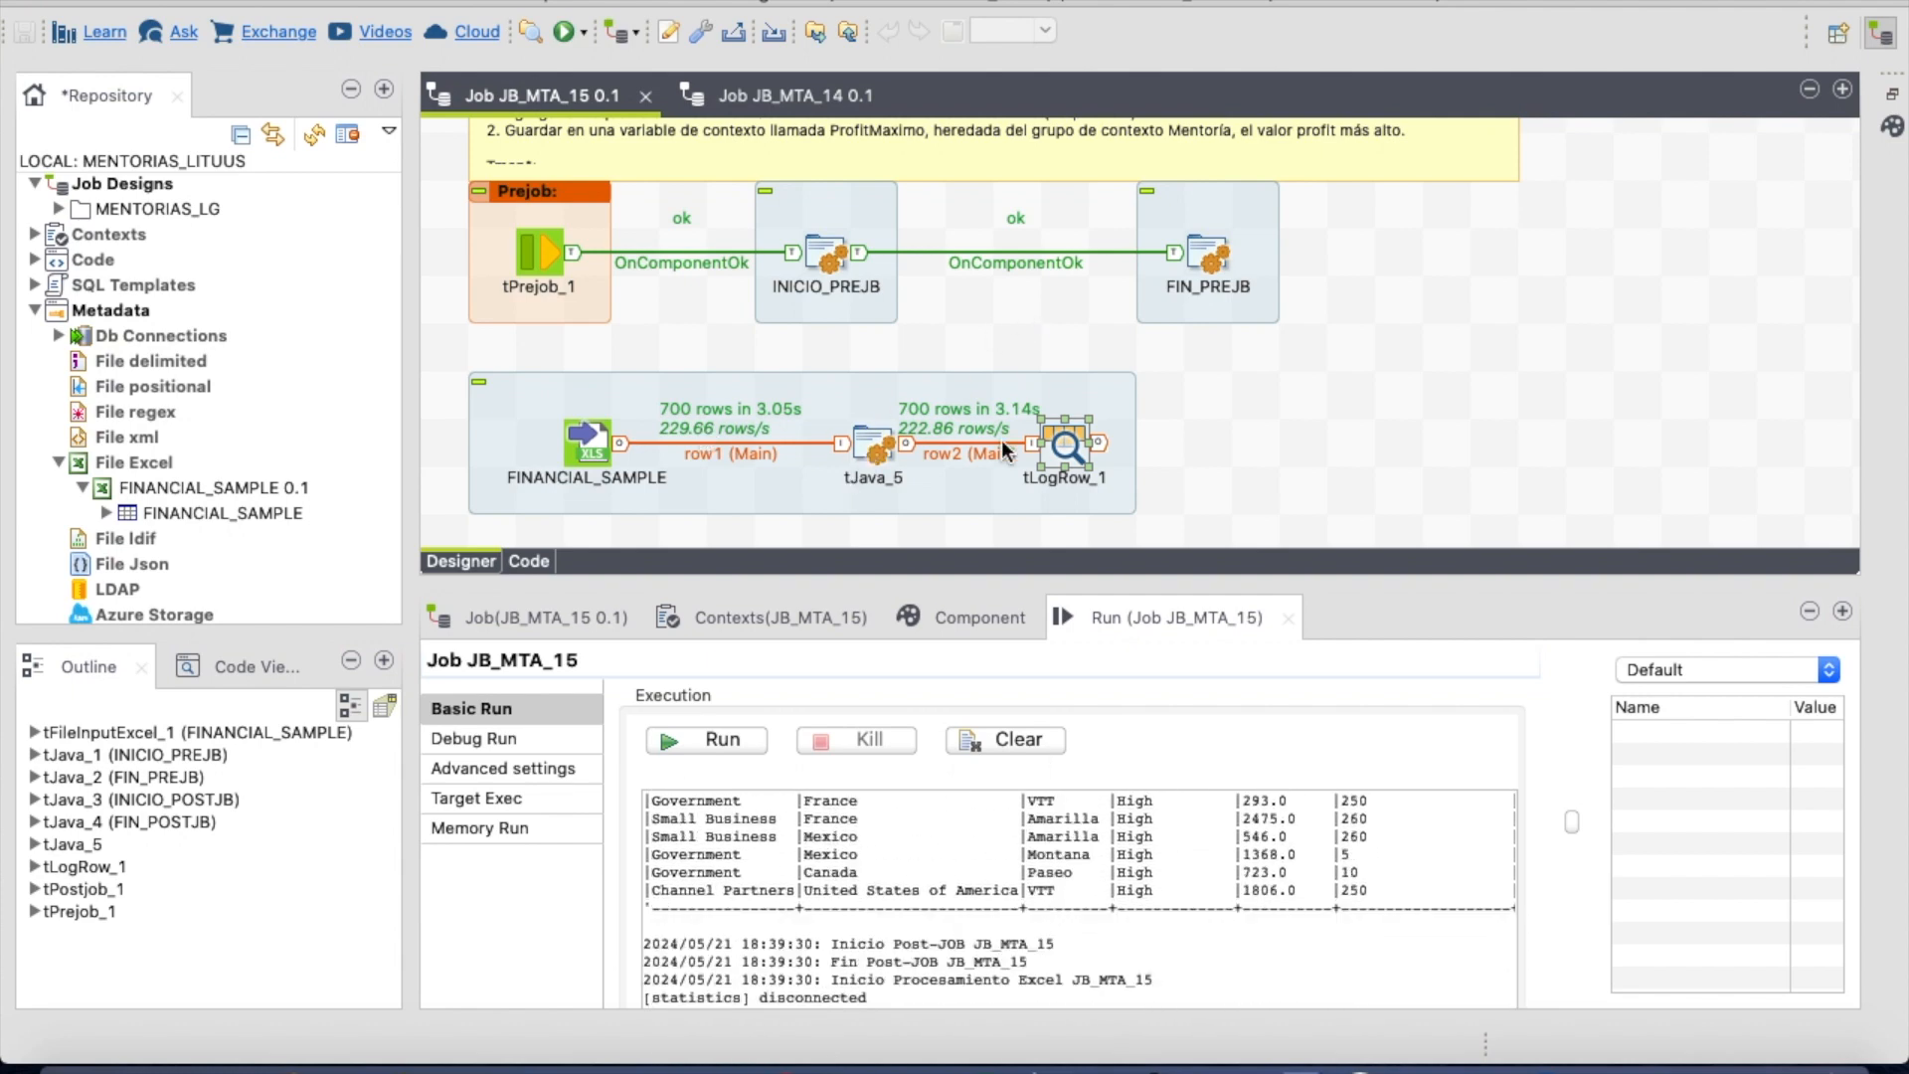
left_click(880, 465)
left_click(1233, 428)
type("tja")
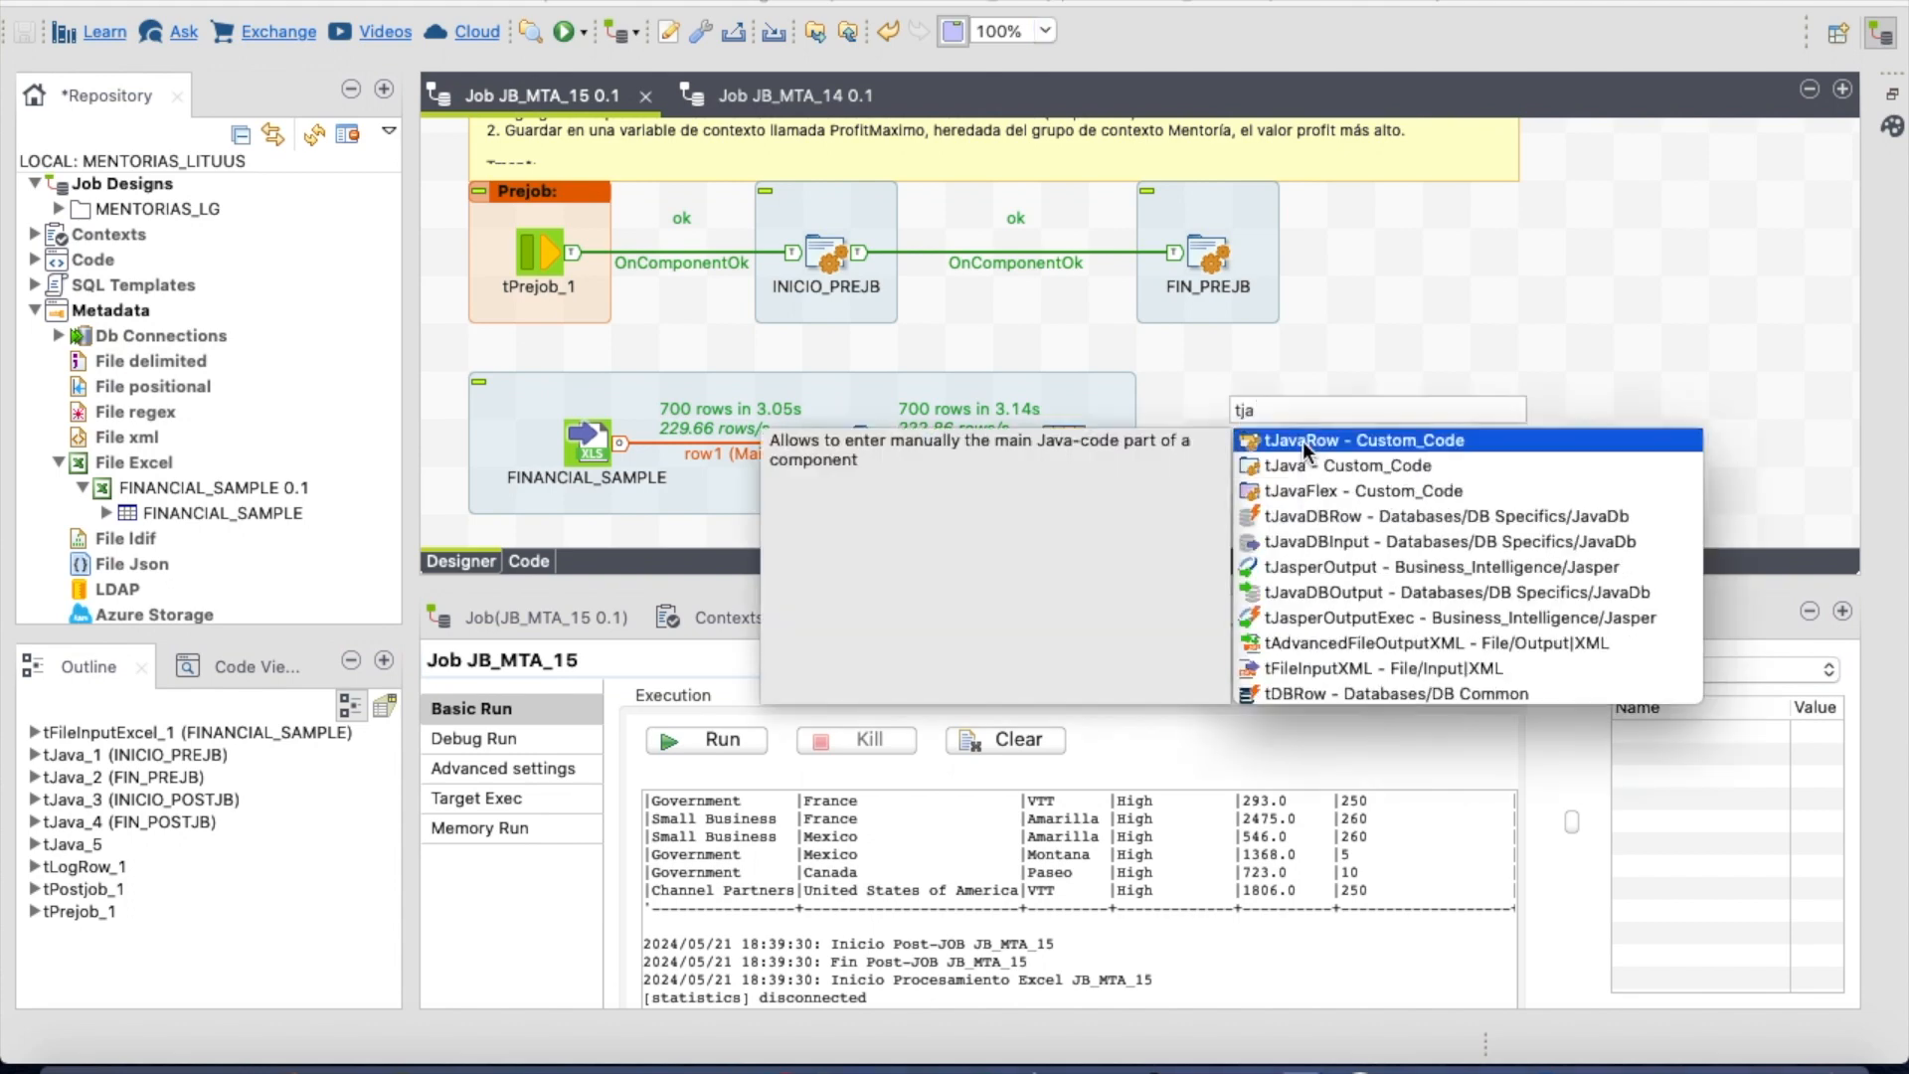
double_click(1302, 443)
left_click(1275, 551)
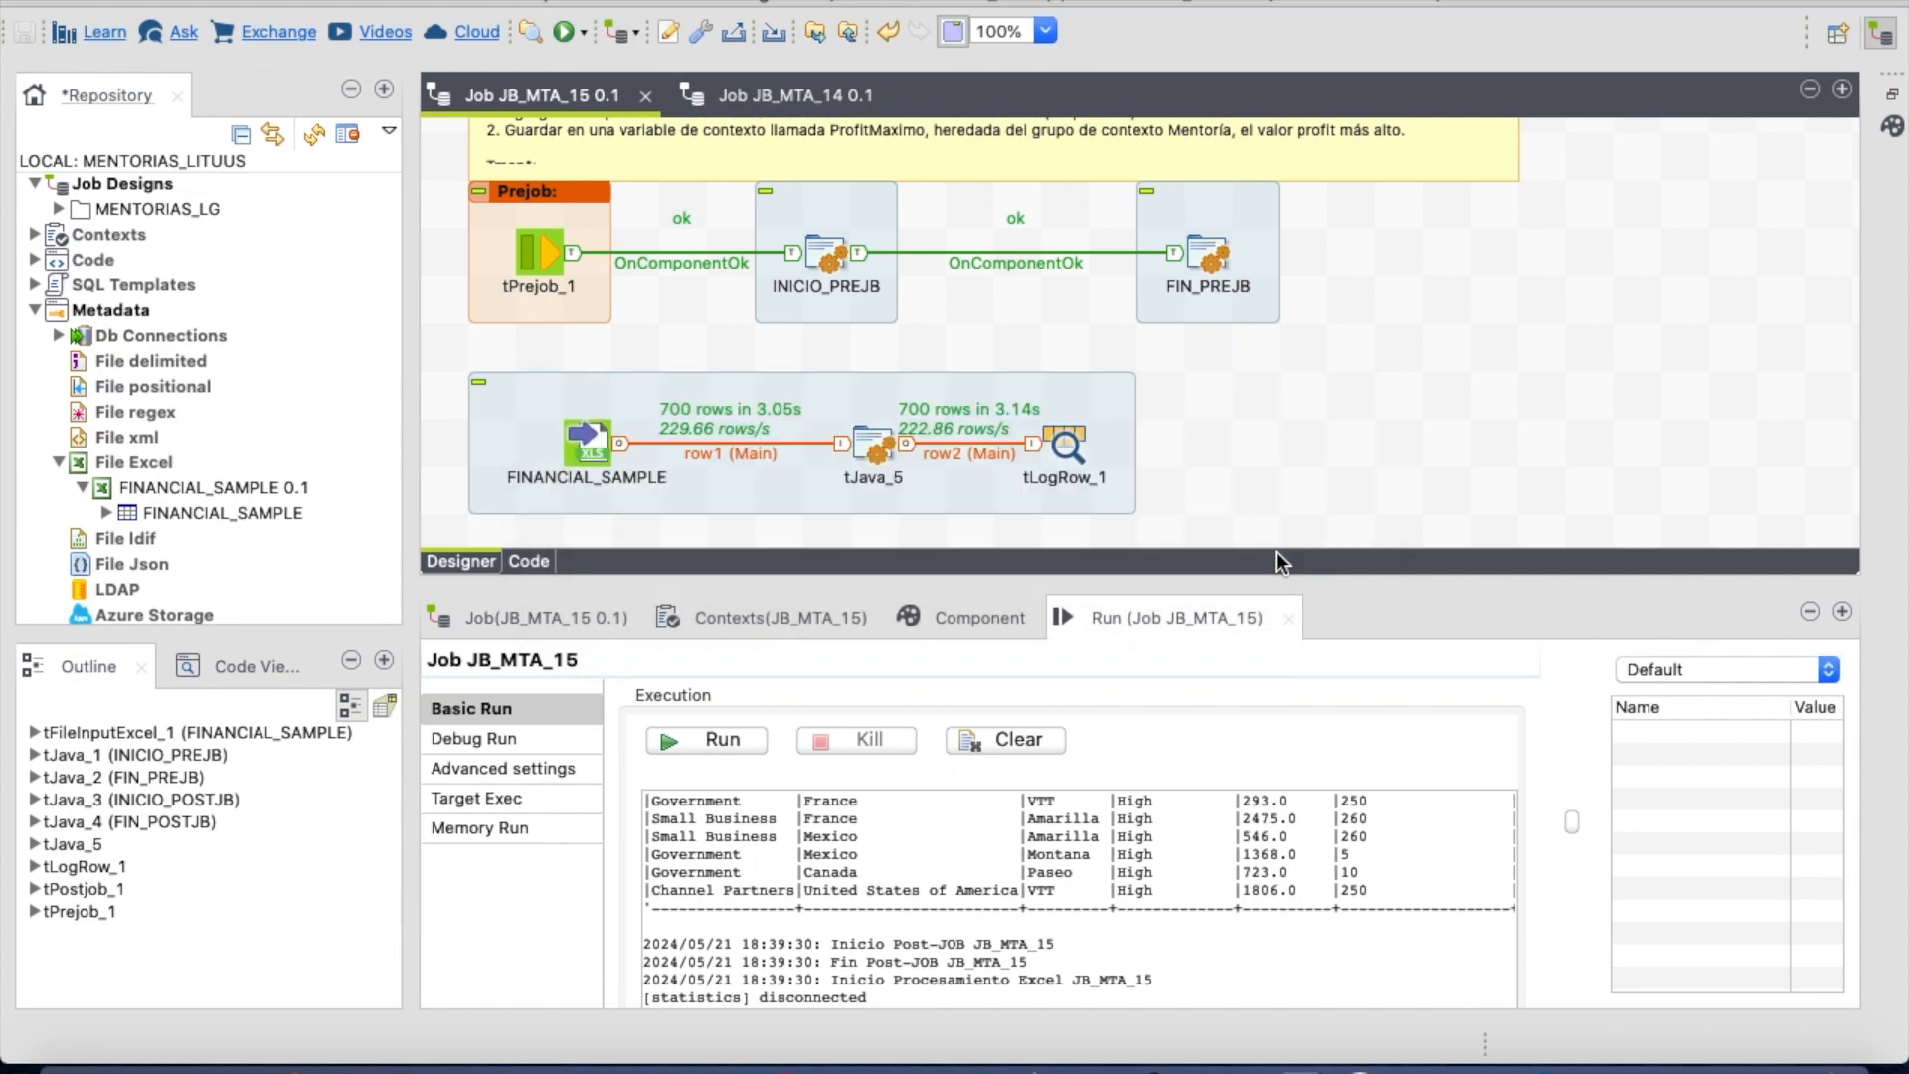
- Add a tJavaRow component to the design area beyond tLogRow_1
type("tj")
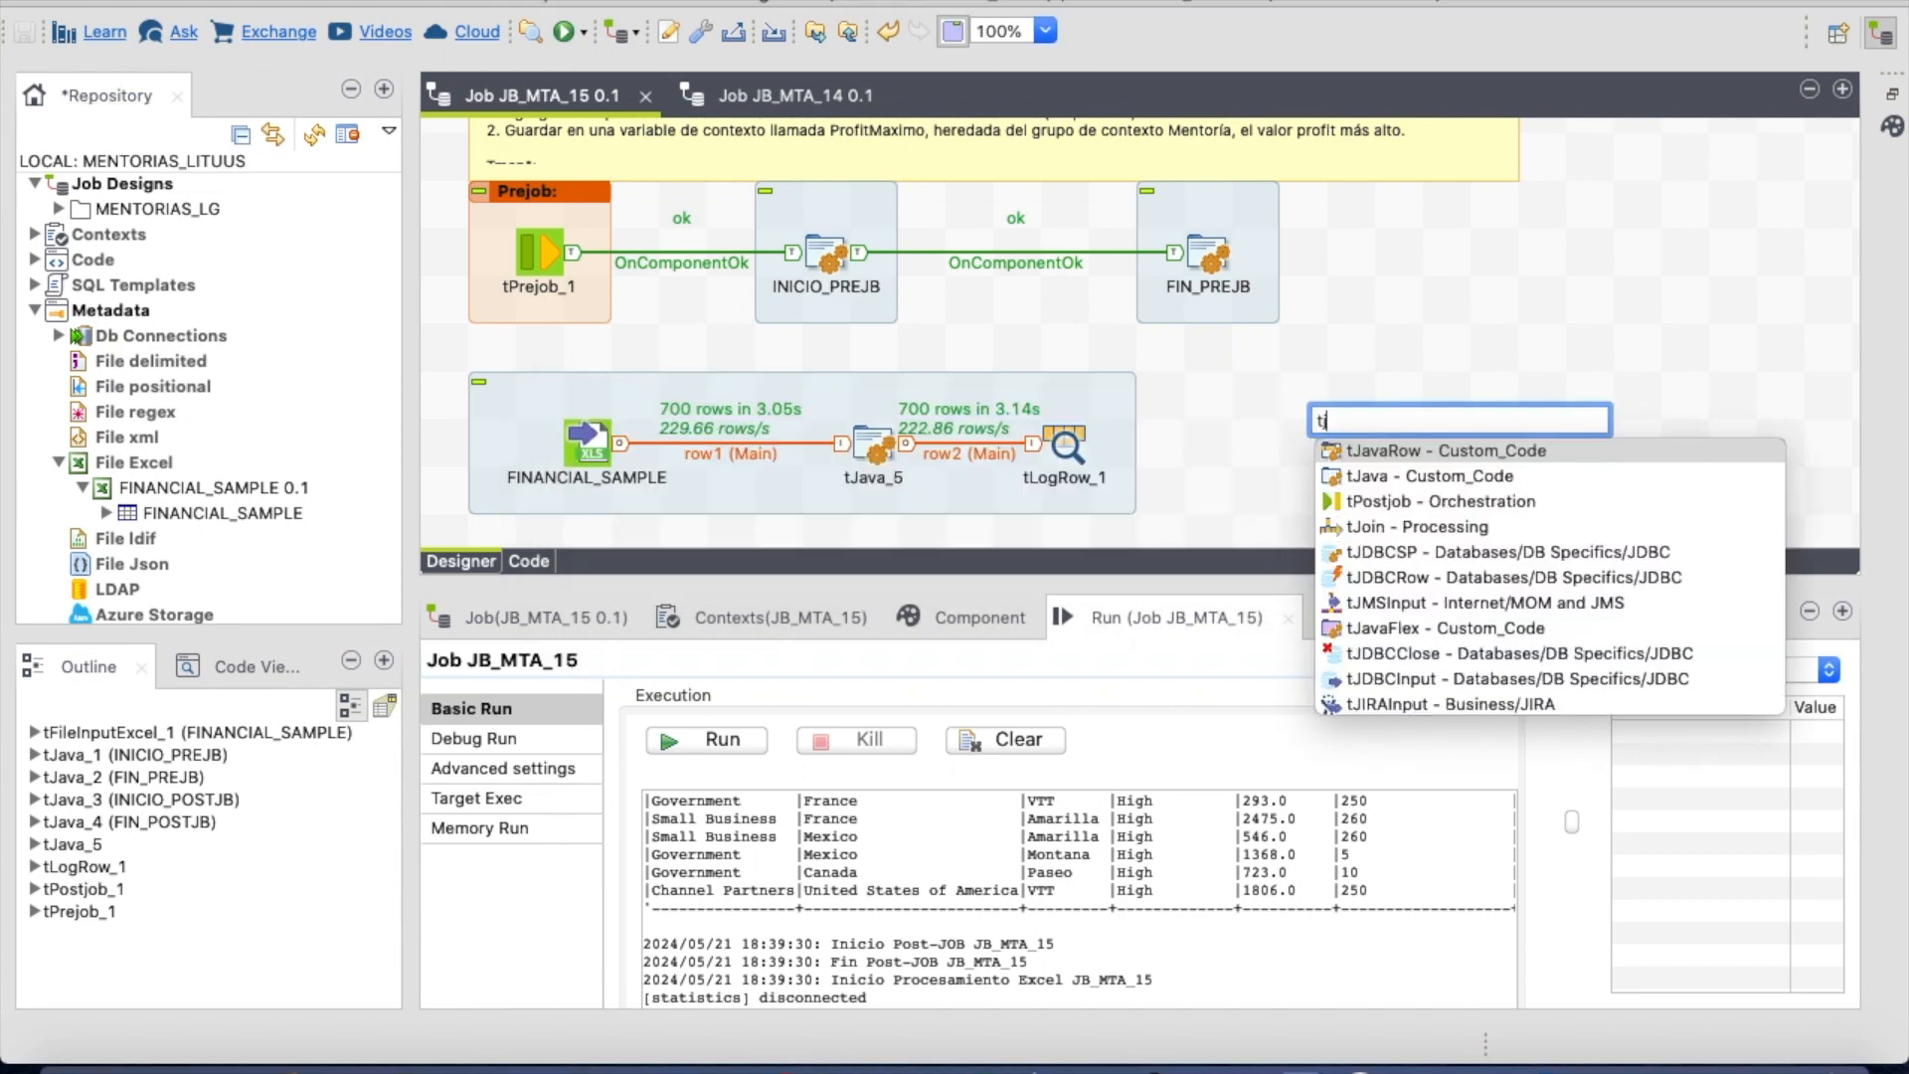
left_click(1380, 456)
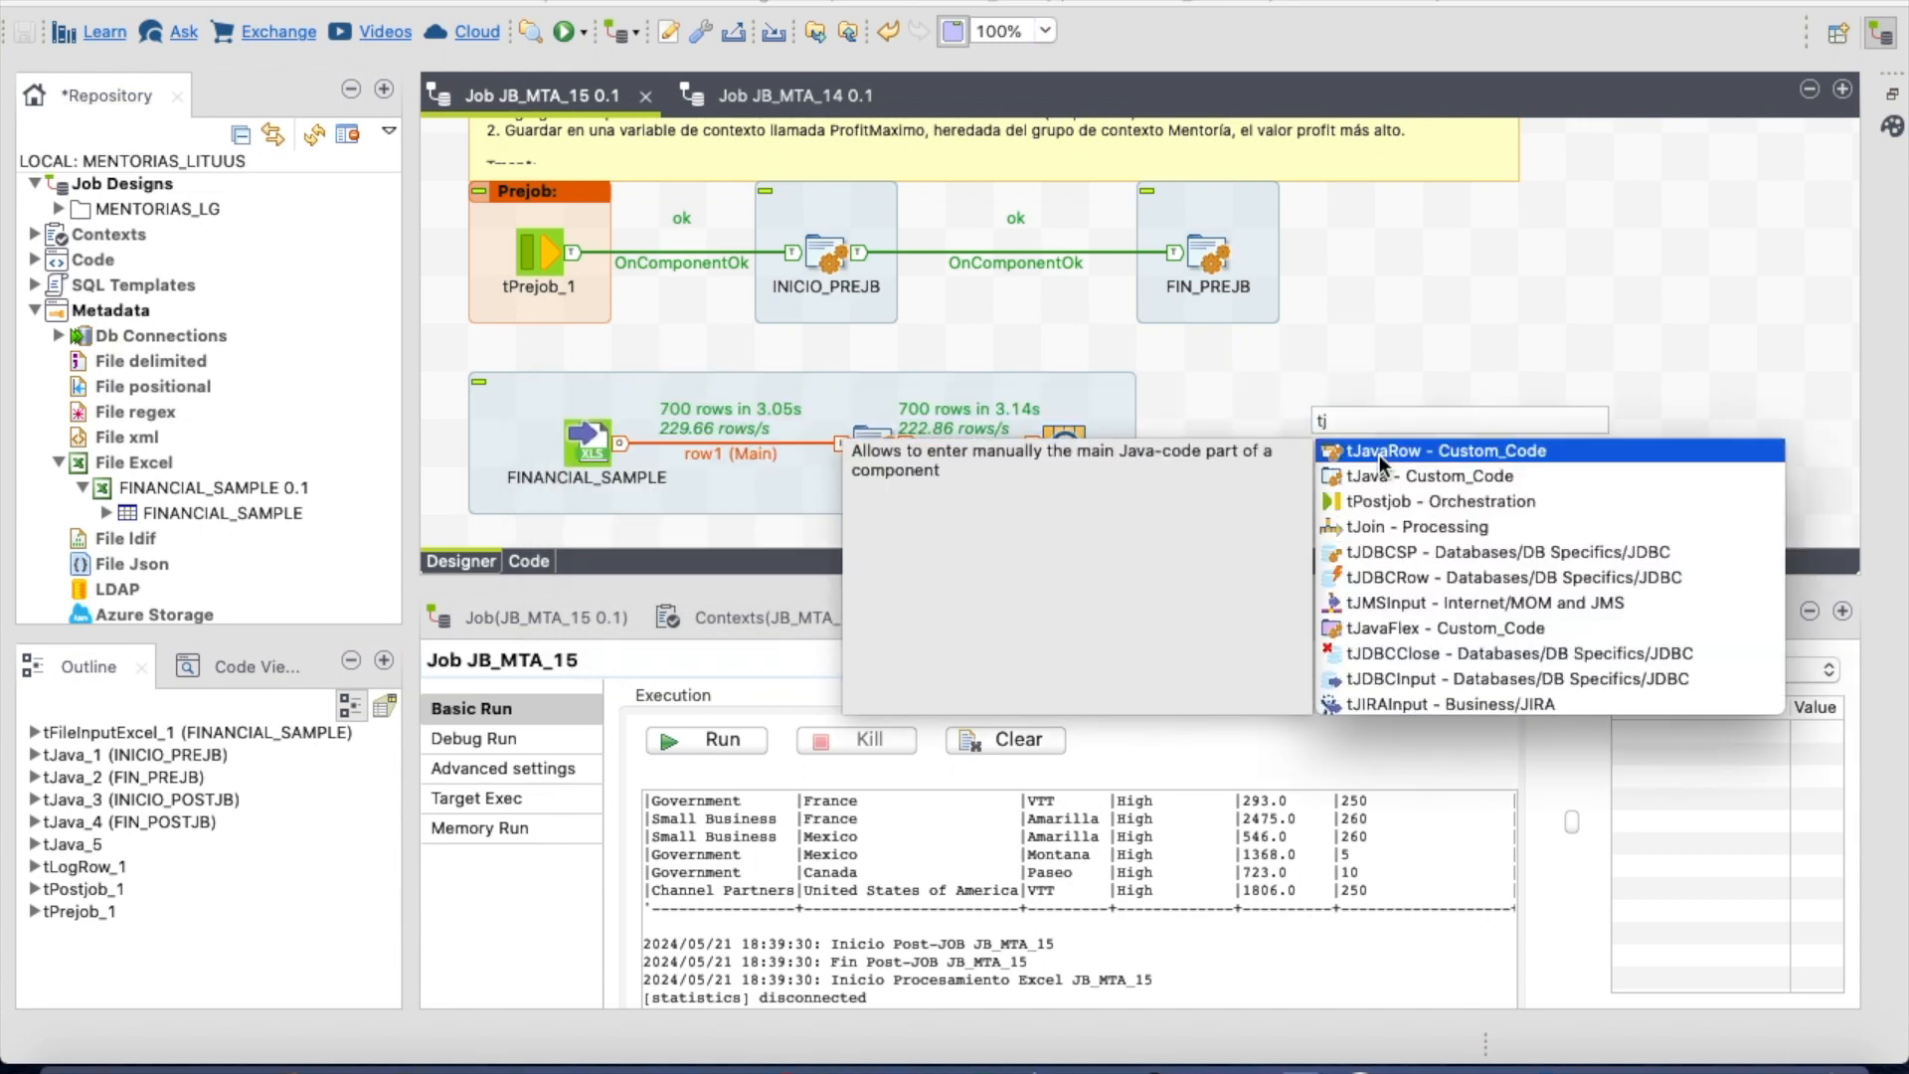
double_click(1380, 455)
left_click(1199, 445)
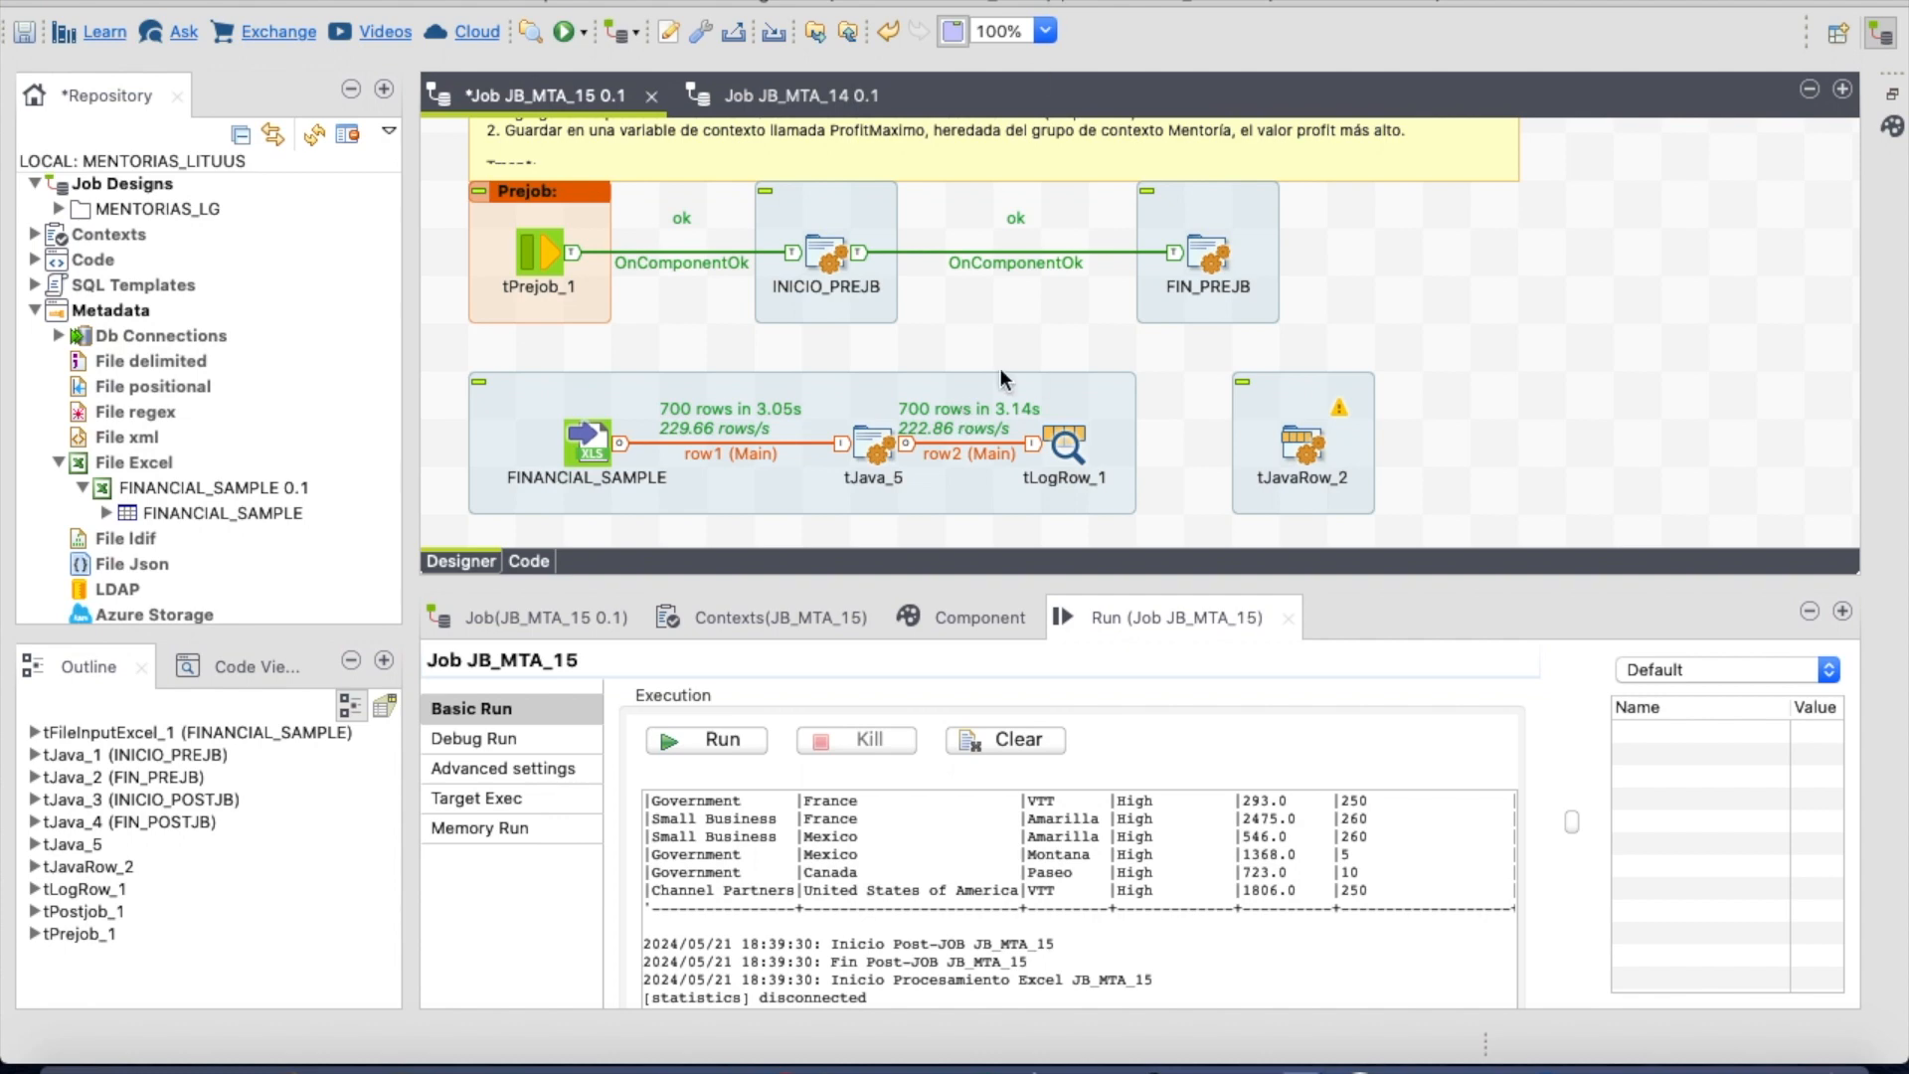
- Replace tJava_5 with the tJavaRow, linking FINANCIAL_SAMPLE to it and on to tLogRow_1 with Main rows and accepting the target component's schema
right_click(875, 442)
left_click(989, 661)
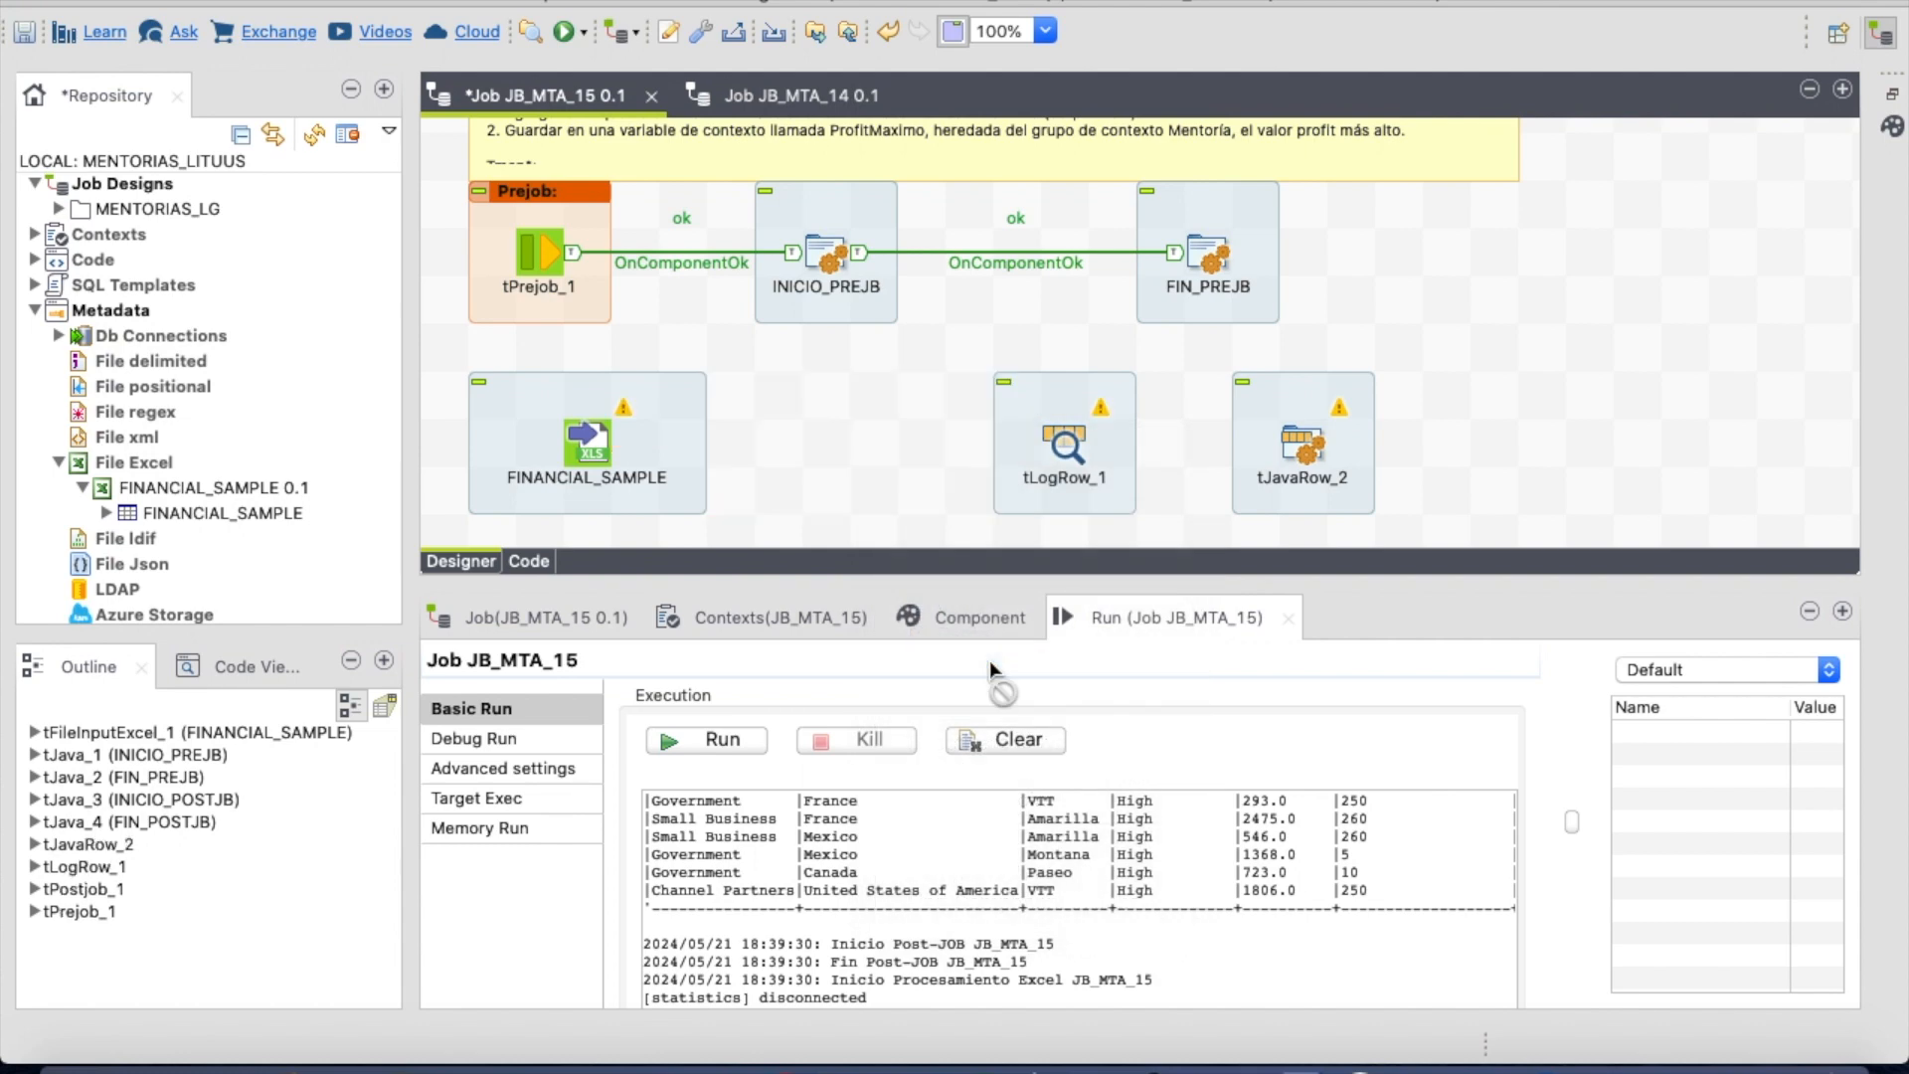
left_click_drag(1310, 438, 814, 409)
left_click(694, 414)
left_click(589, 438)
left_click_drag(629, 444, 1066, 440)
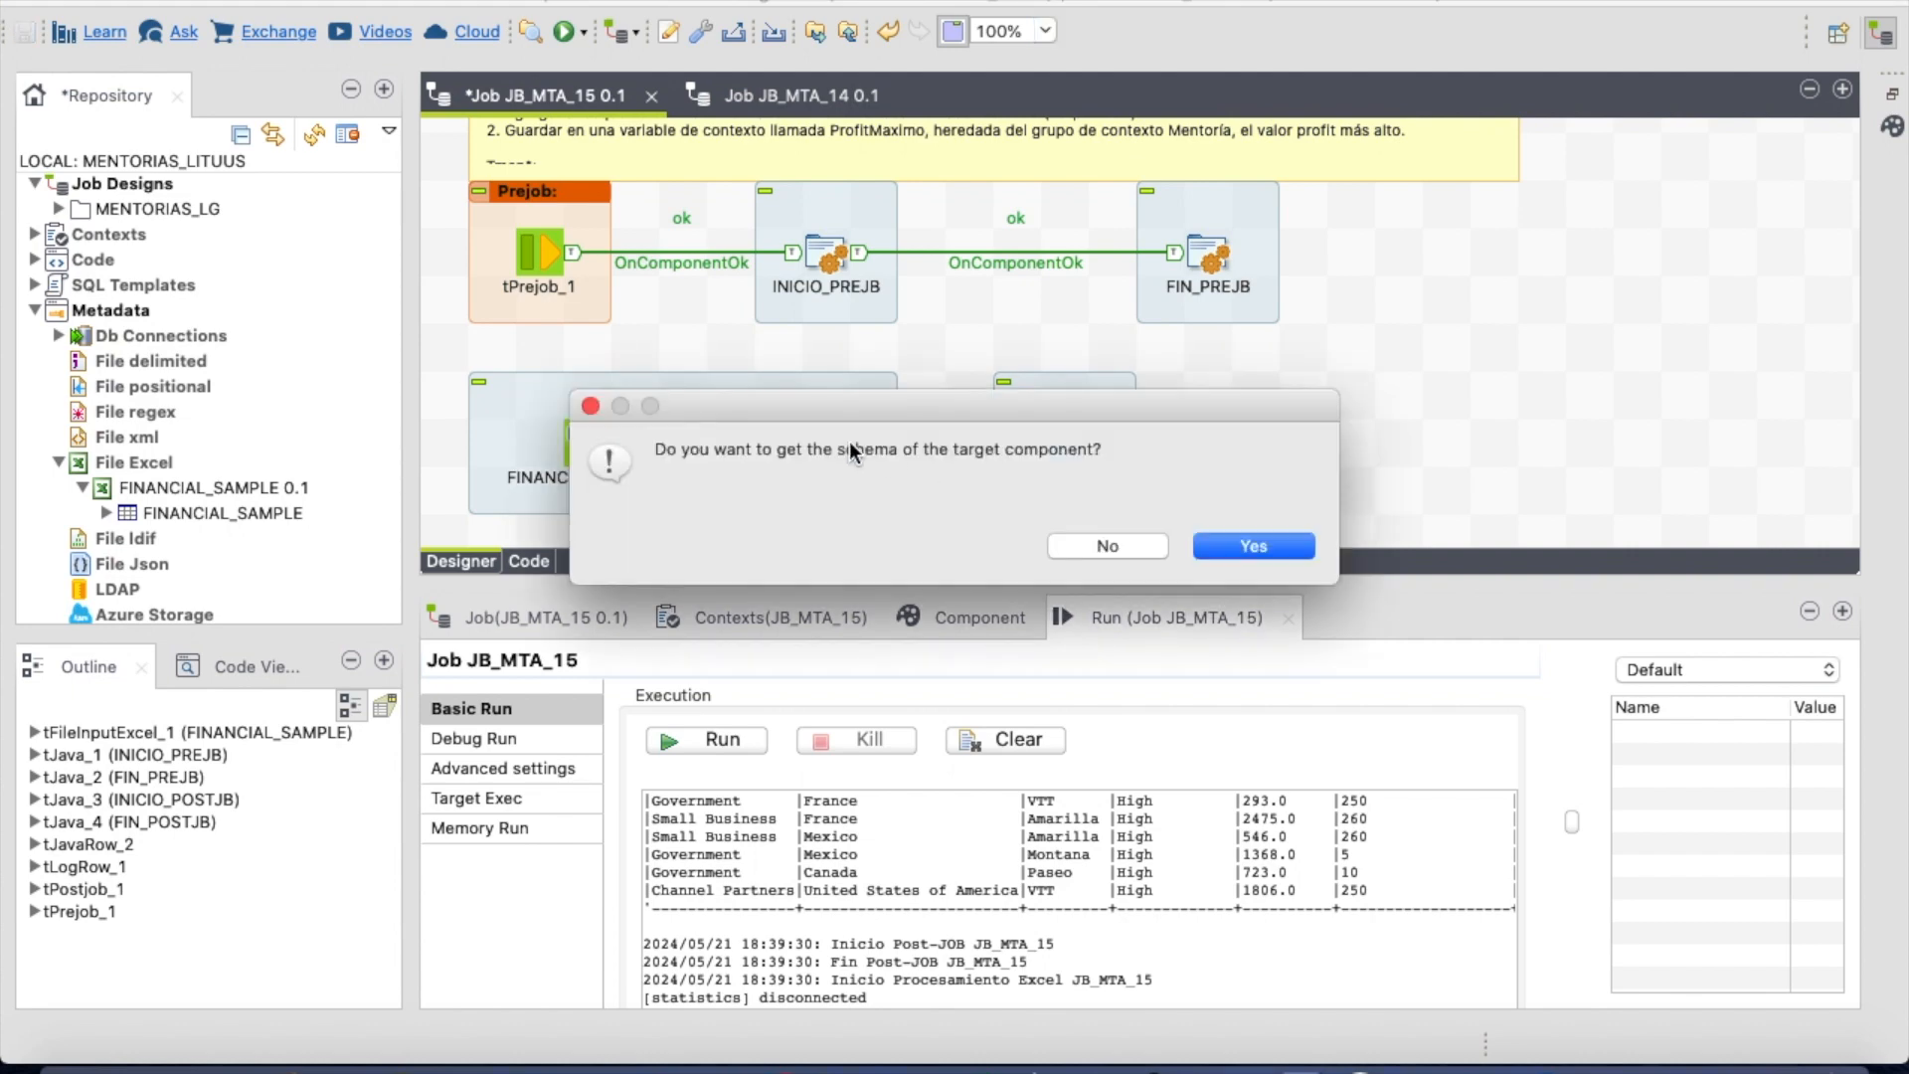
left_click(1248, 546)
left_click_drag(826, 451, 858, 449)
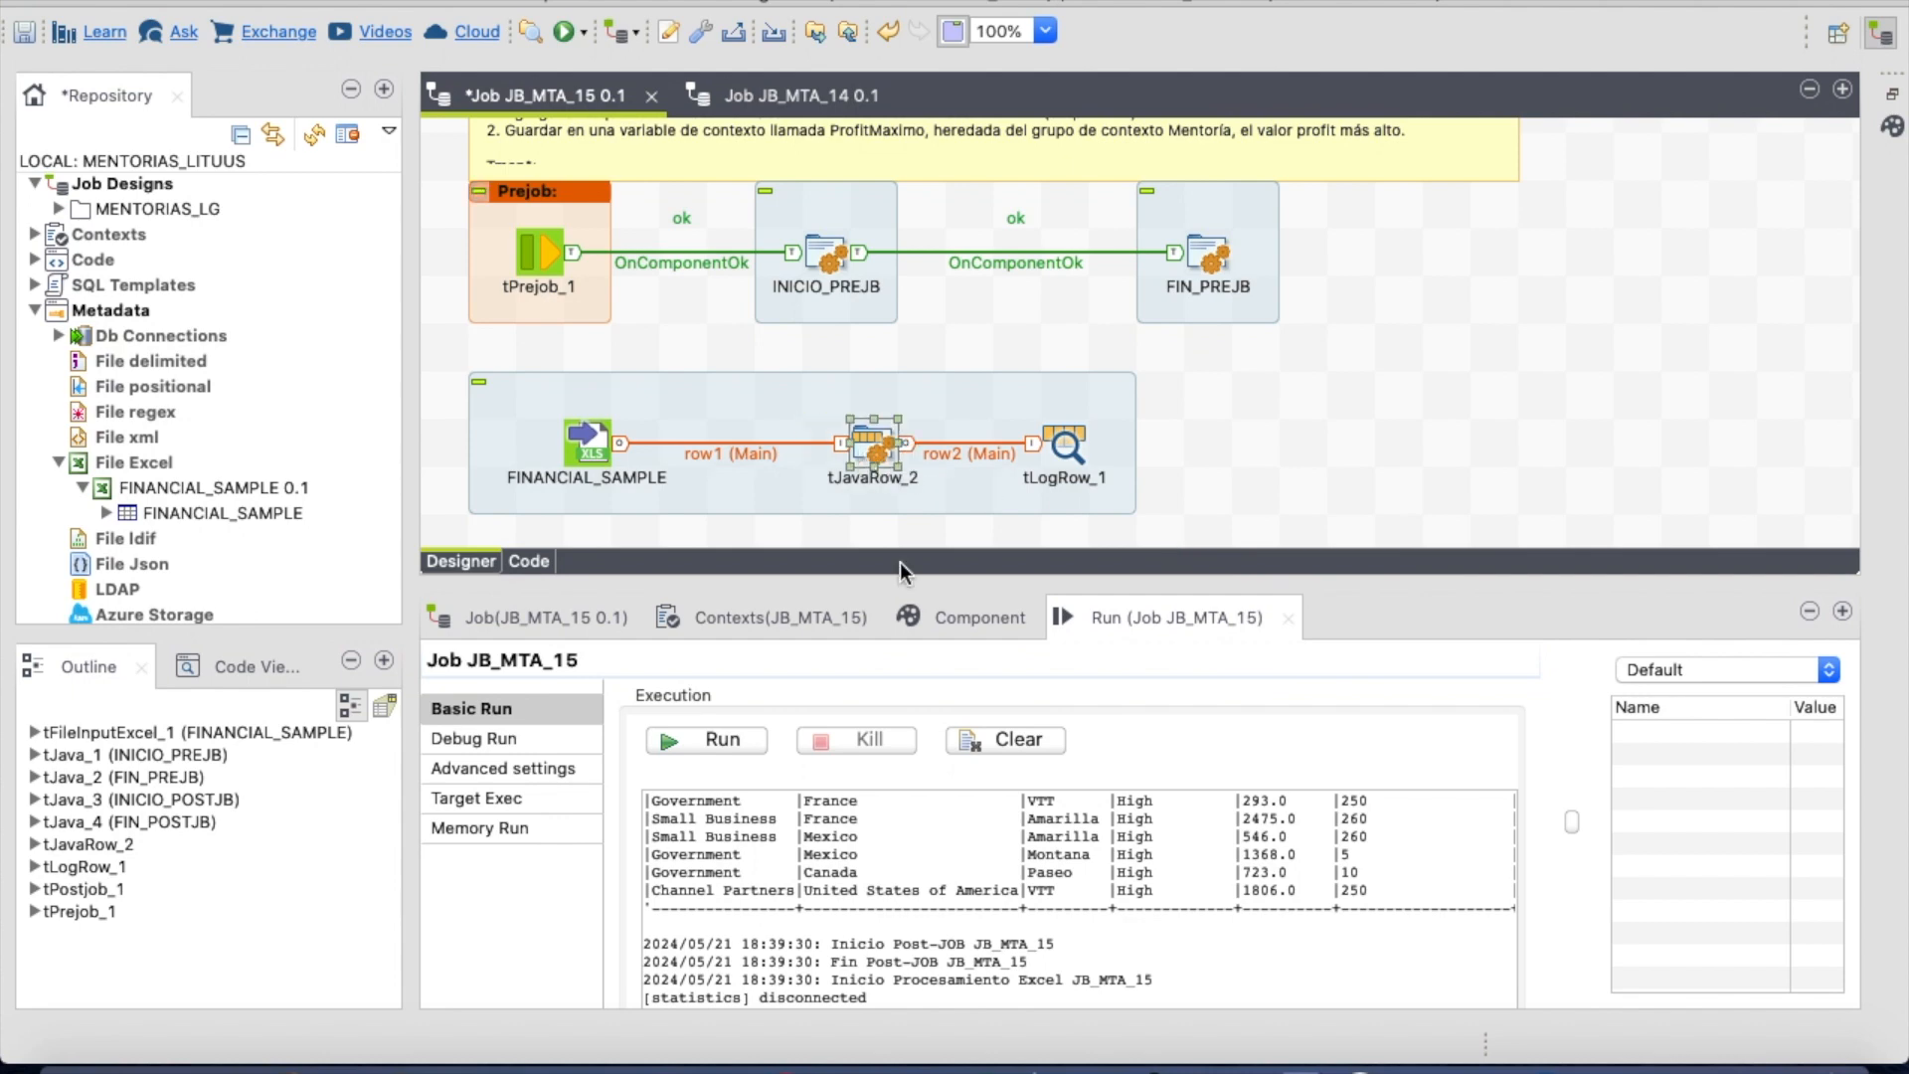
- Review the input and output schema and the sample code of tJavaRow_2
left_click(966, 618)
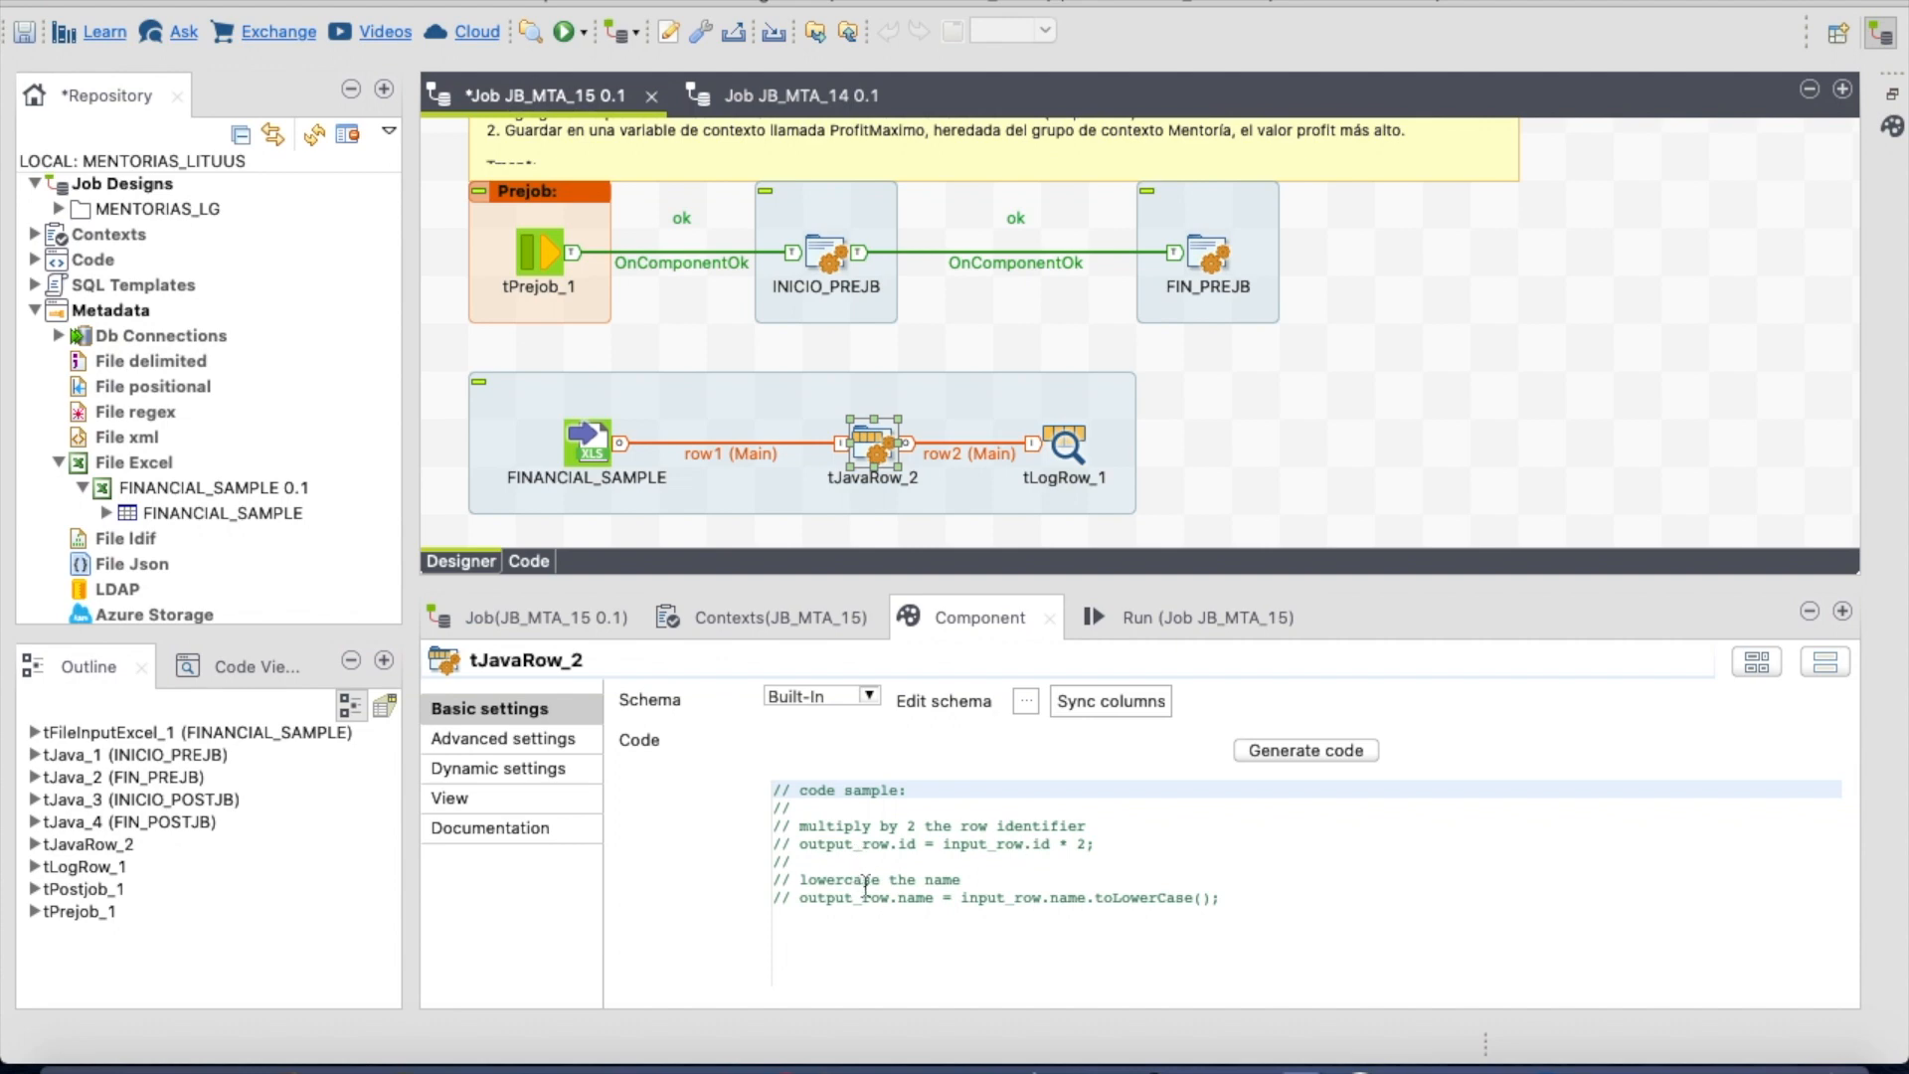
left_click(1025, 701)
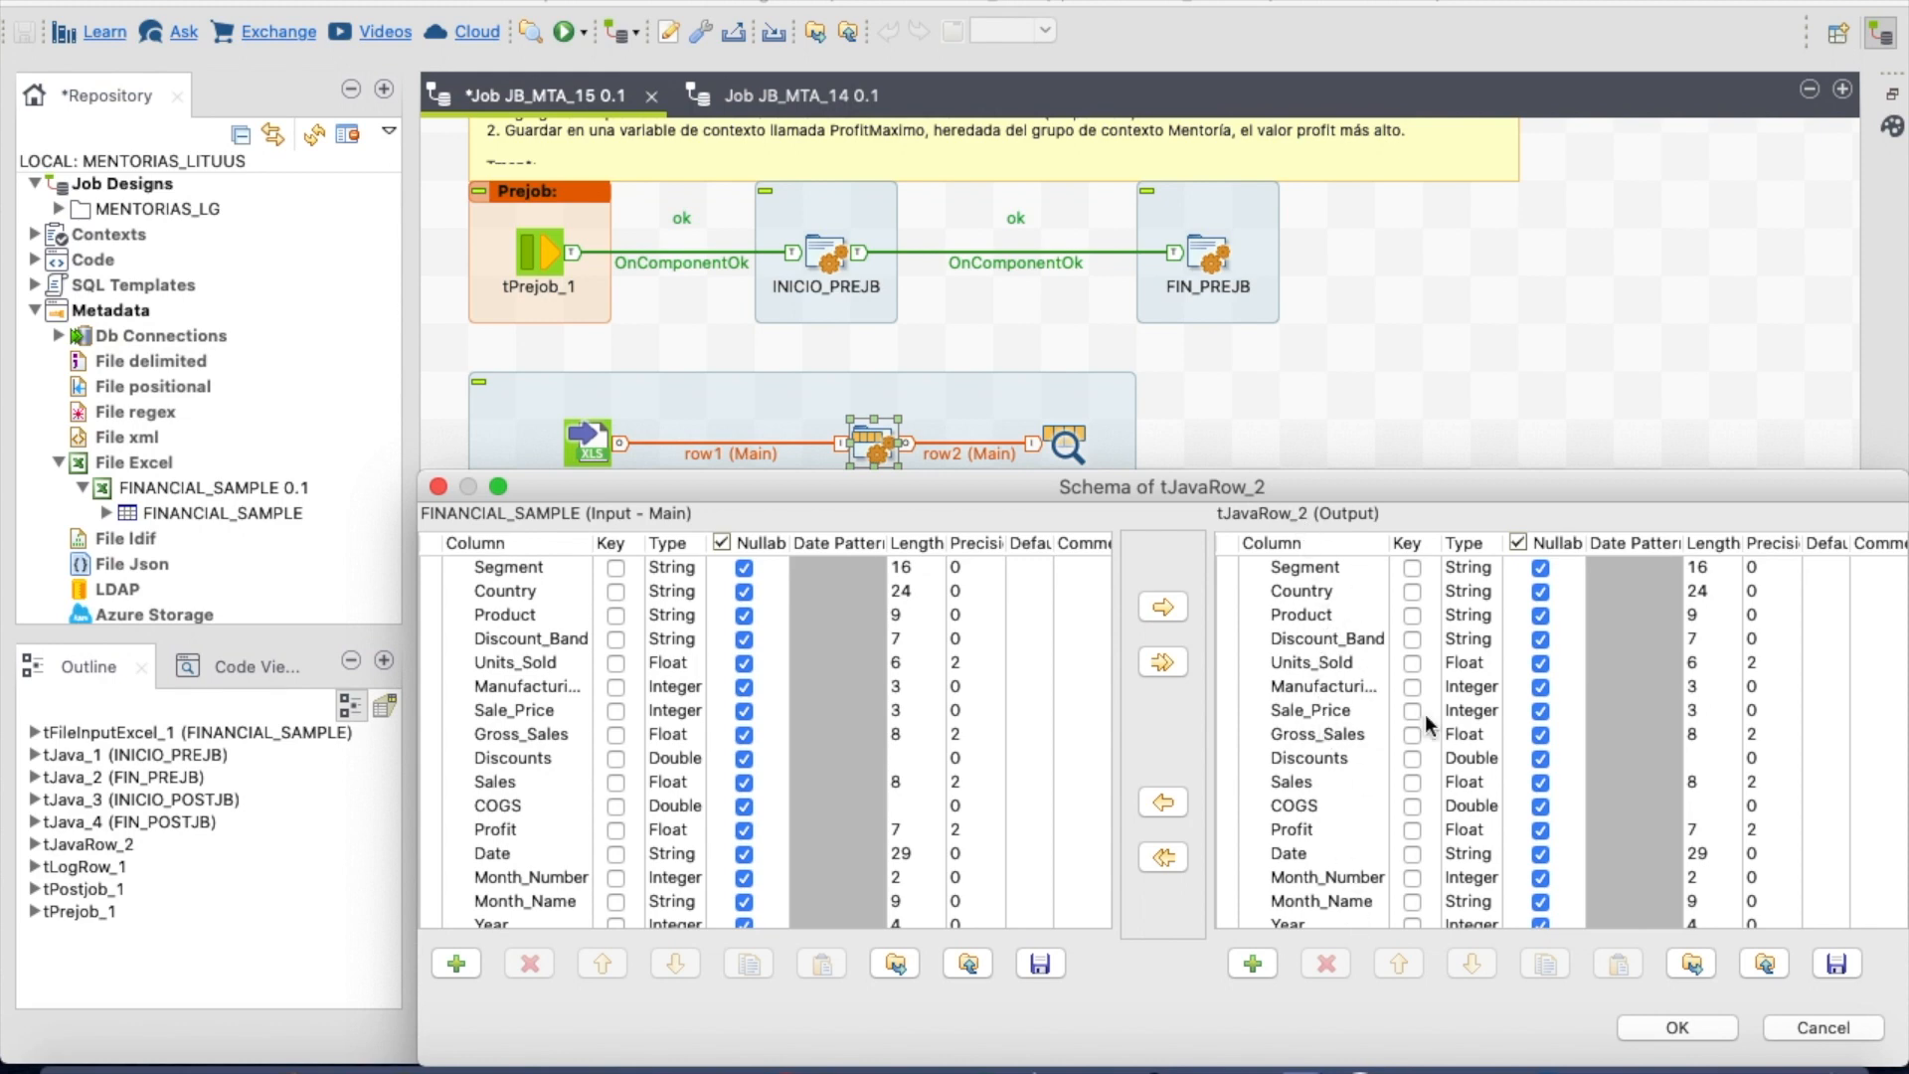
left_click(1827, 1028)
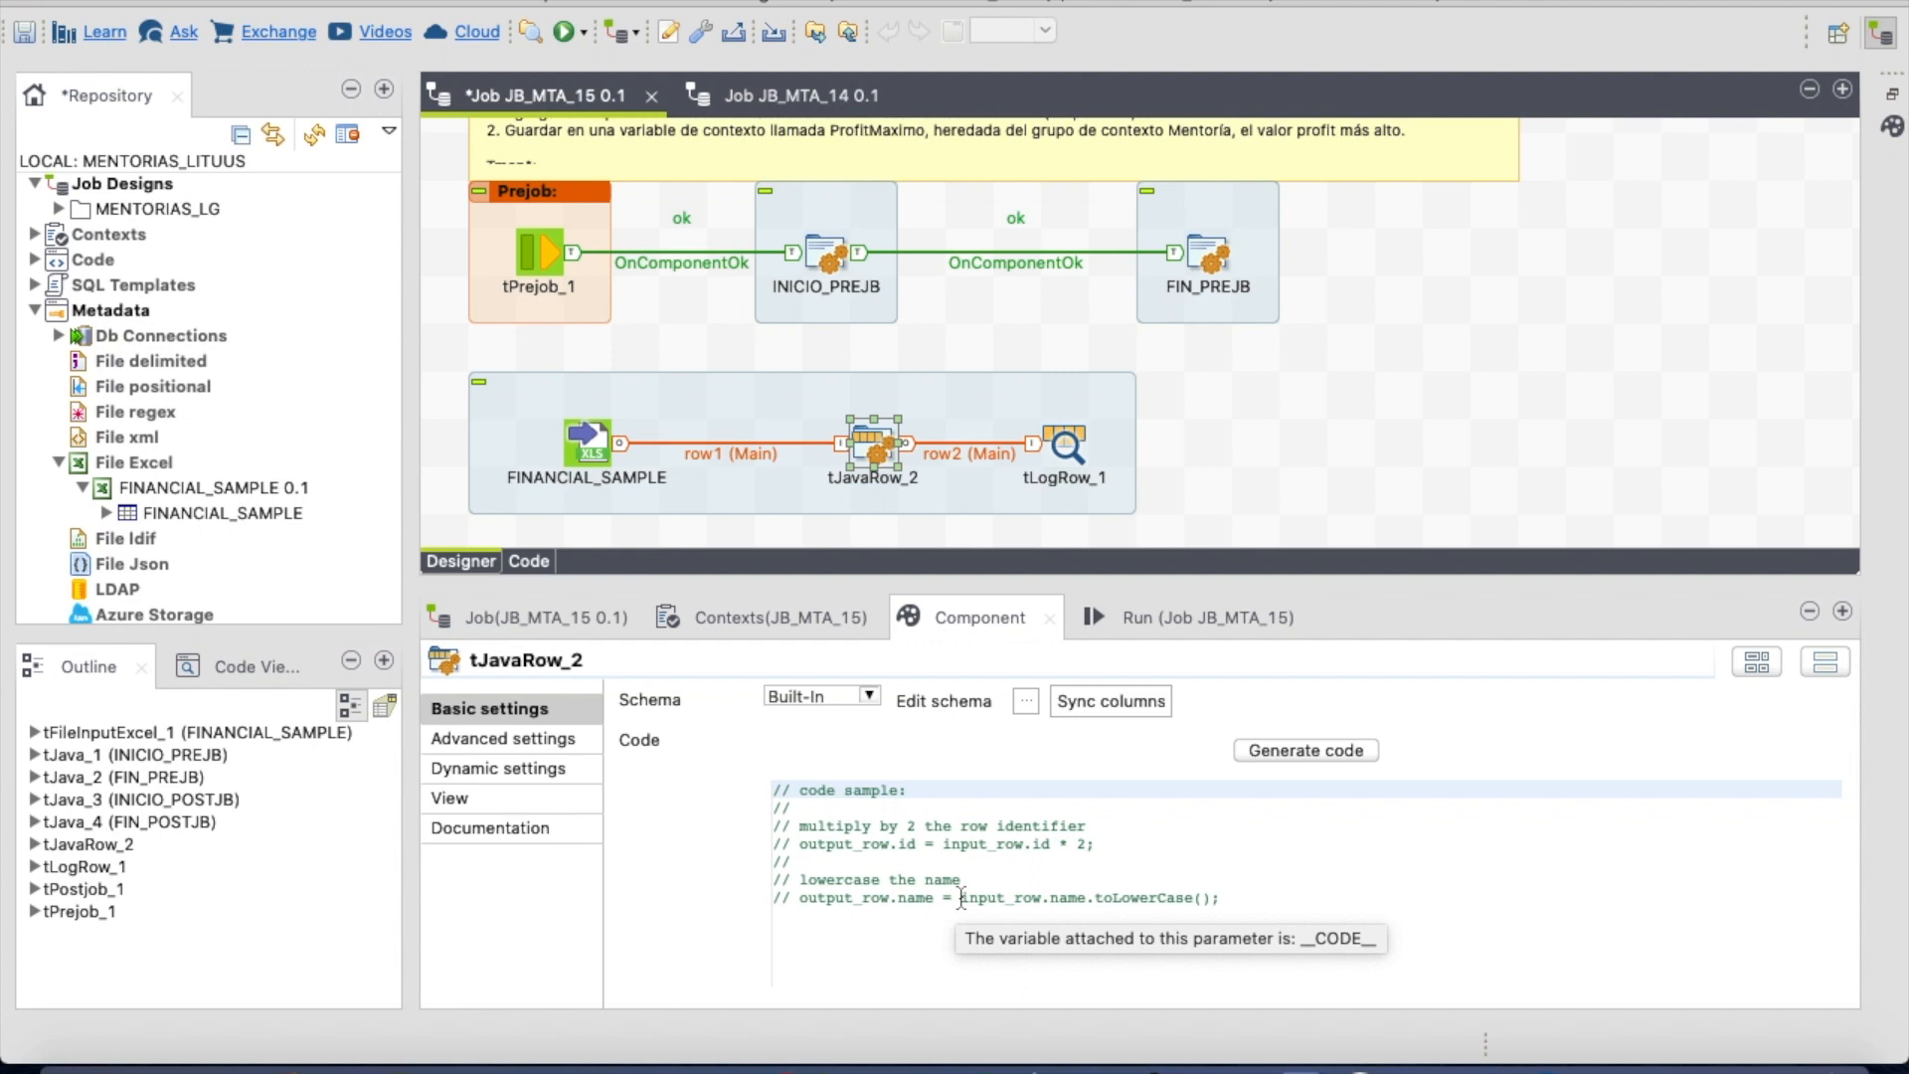
left_click_drag(1046, 898, 971, 898)
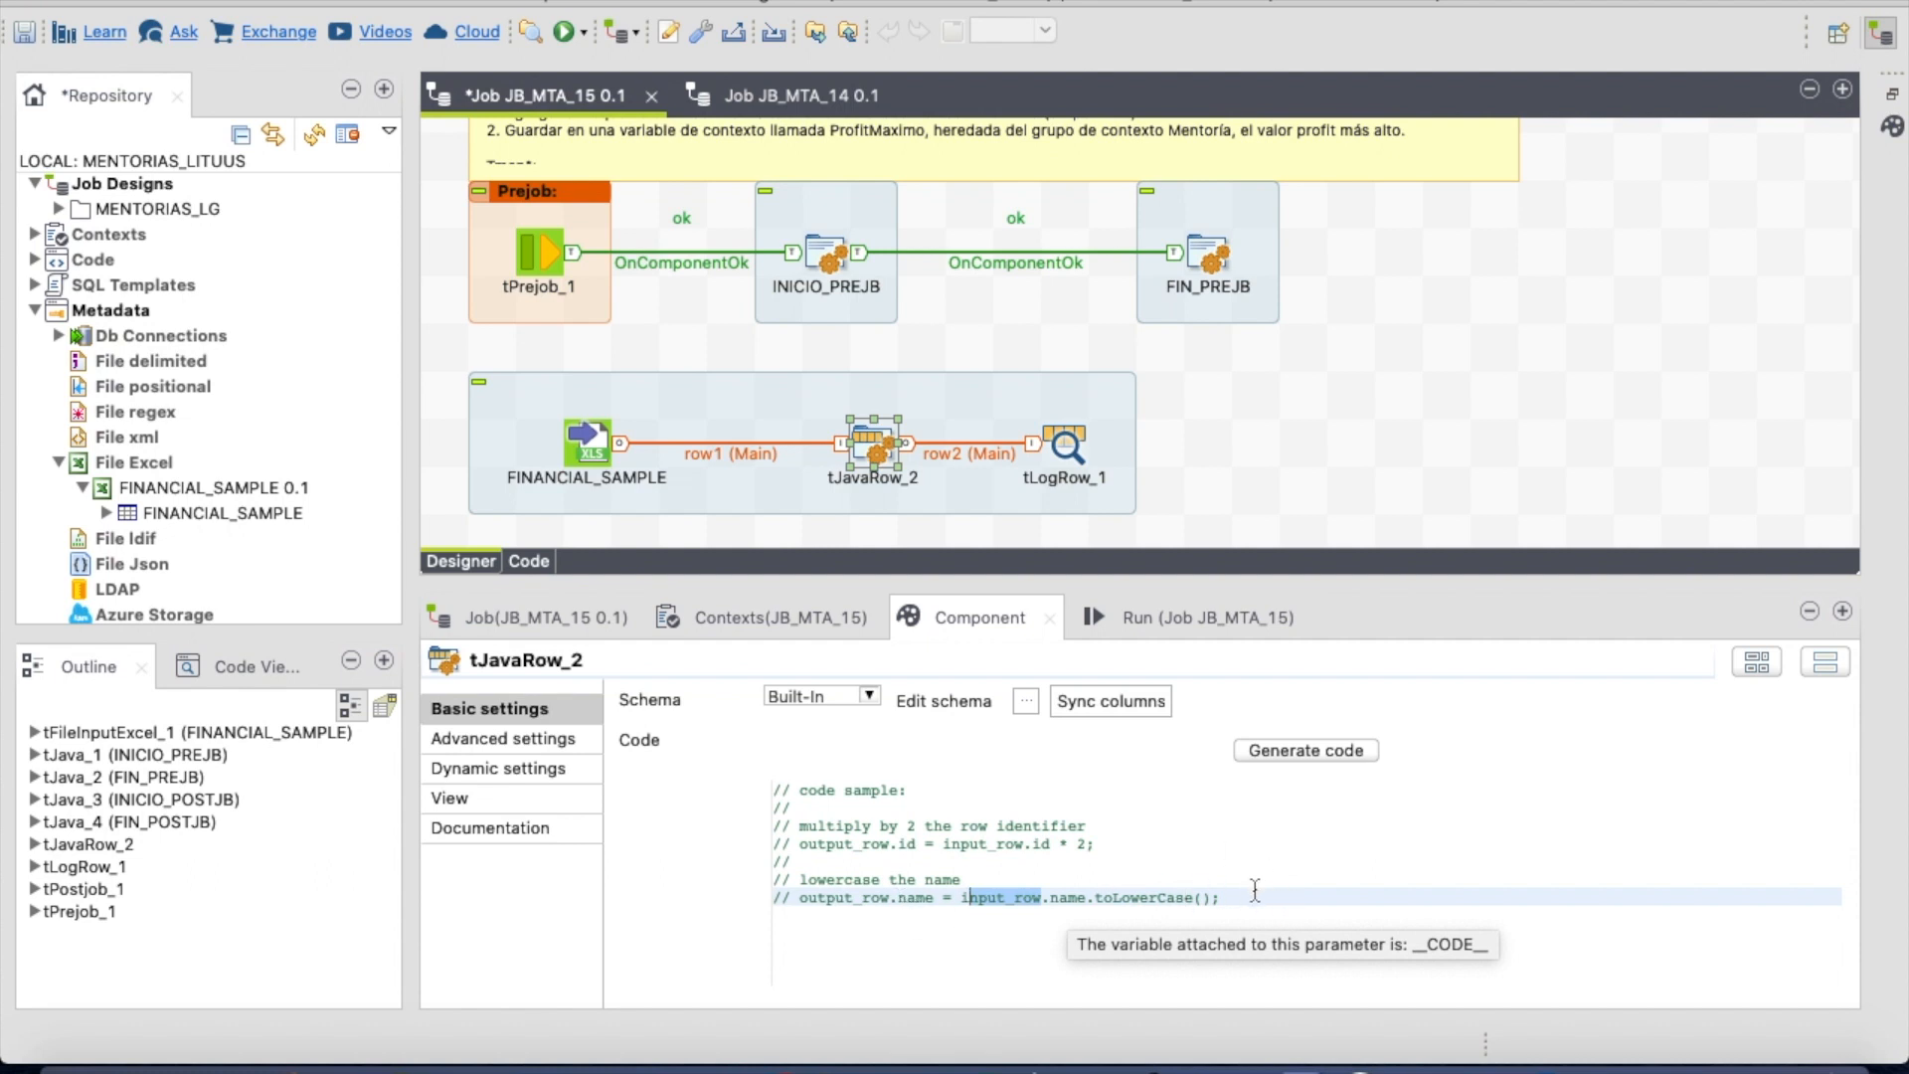
left_click(1305, 913)
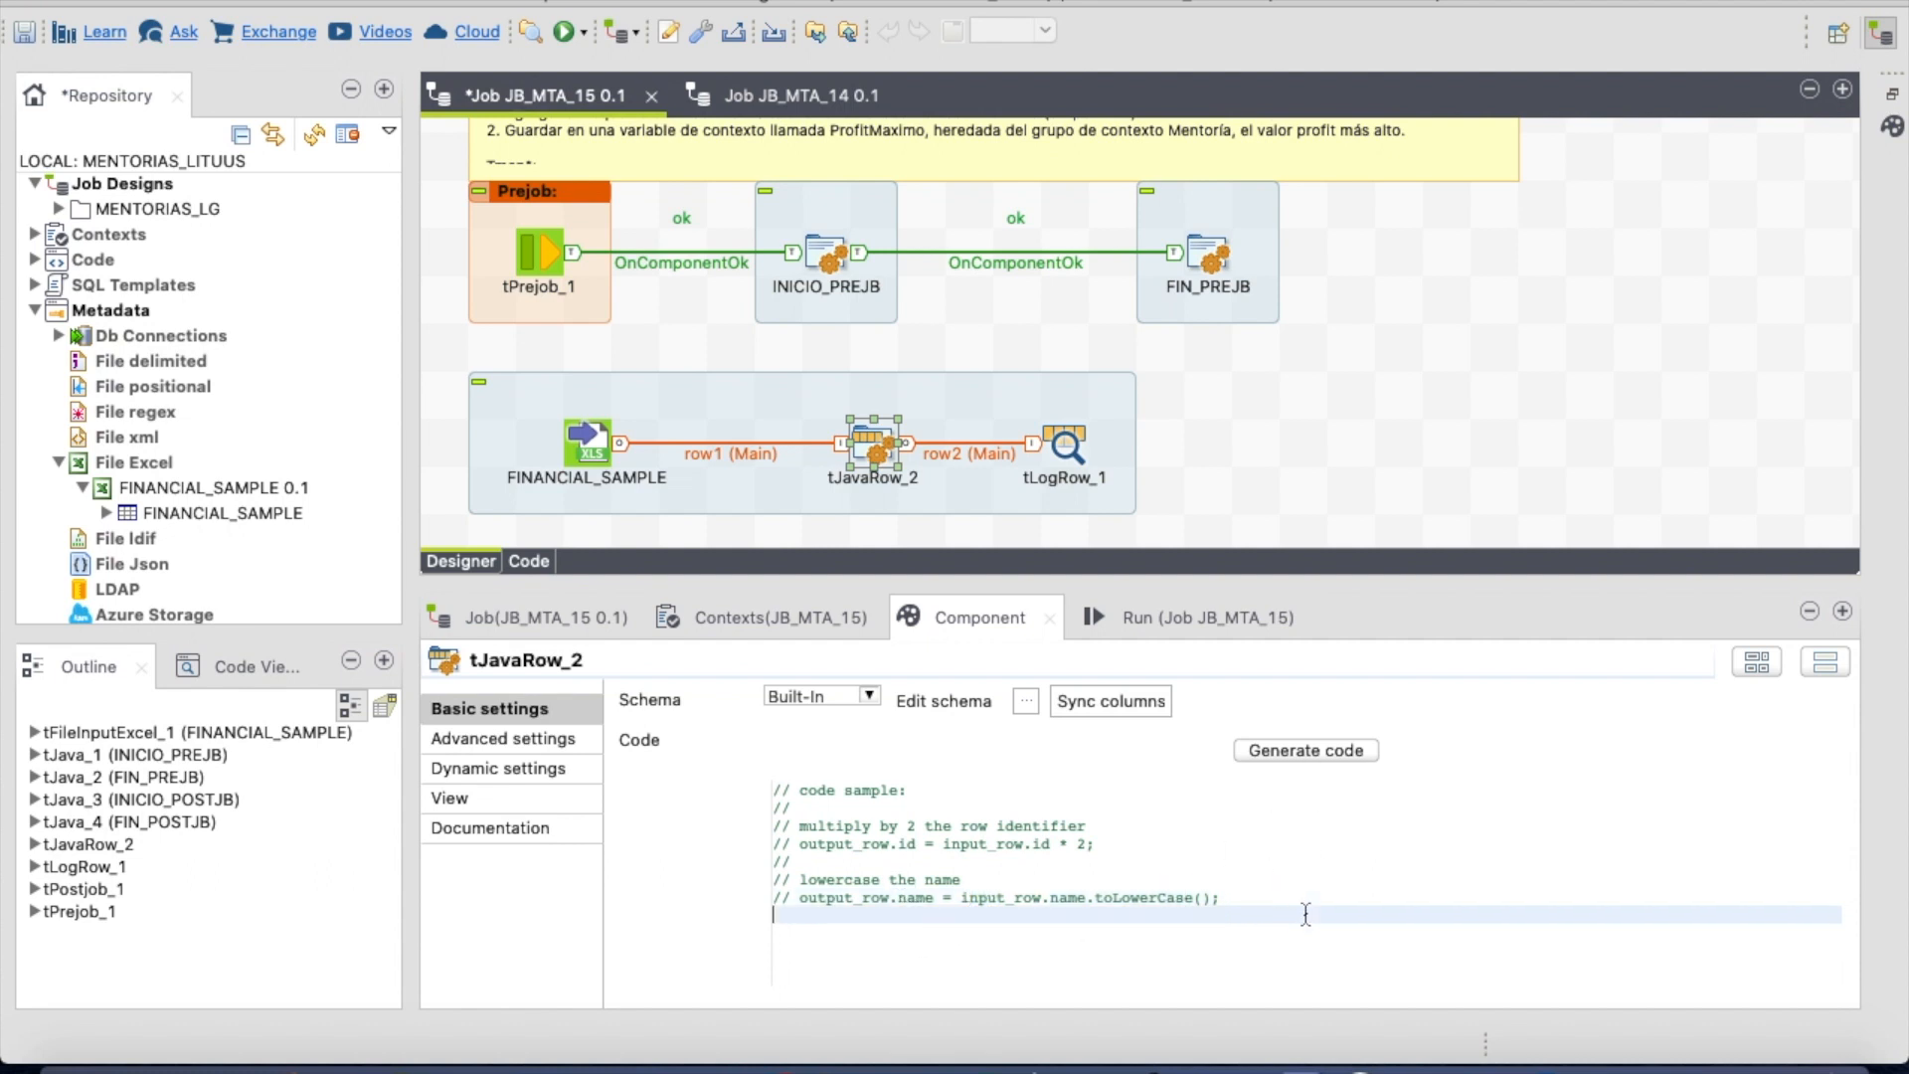
- Generate the tJavaRow_2 code from its schemas and delete every line after the Segment and Country assignments
left_click(1303, 750)
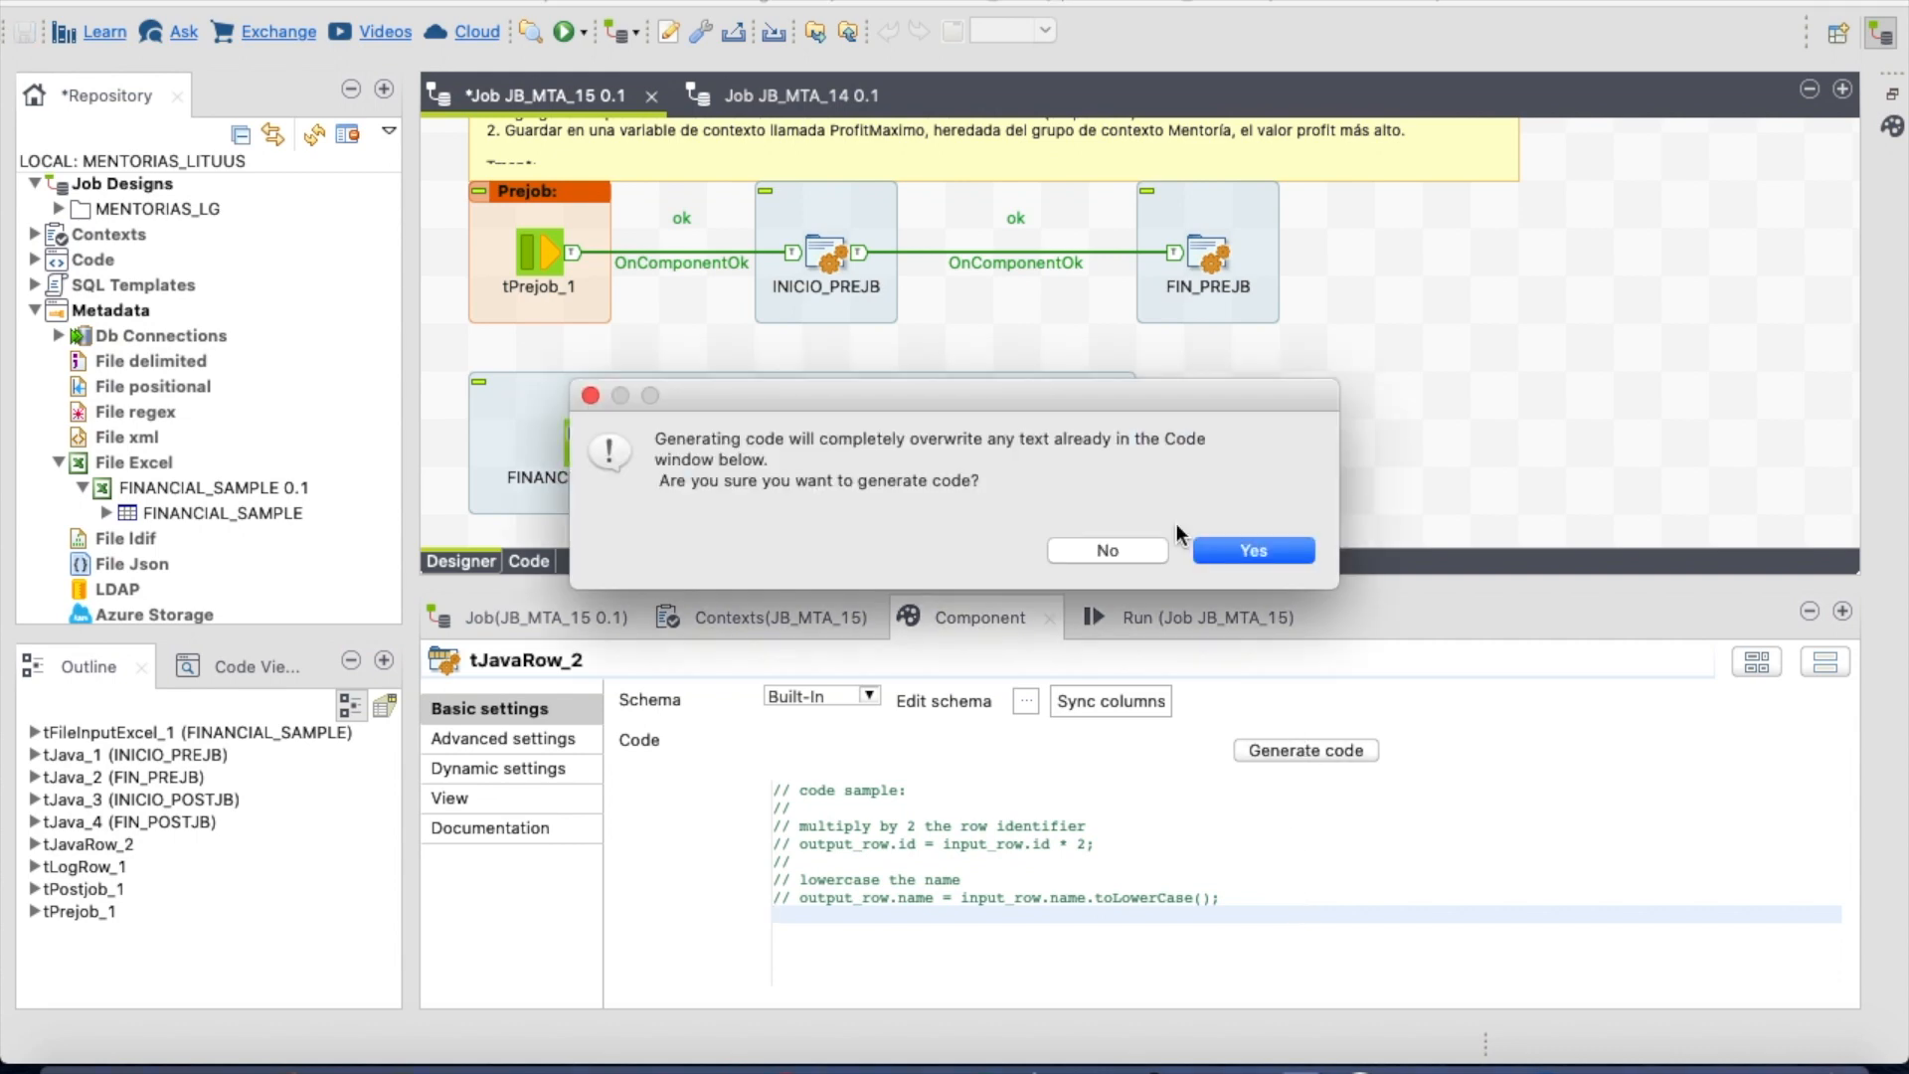
left_click(1217, 550)
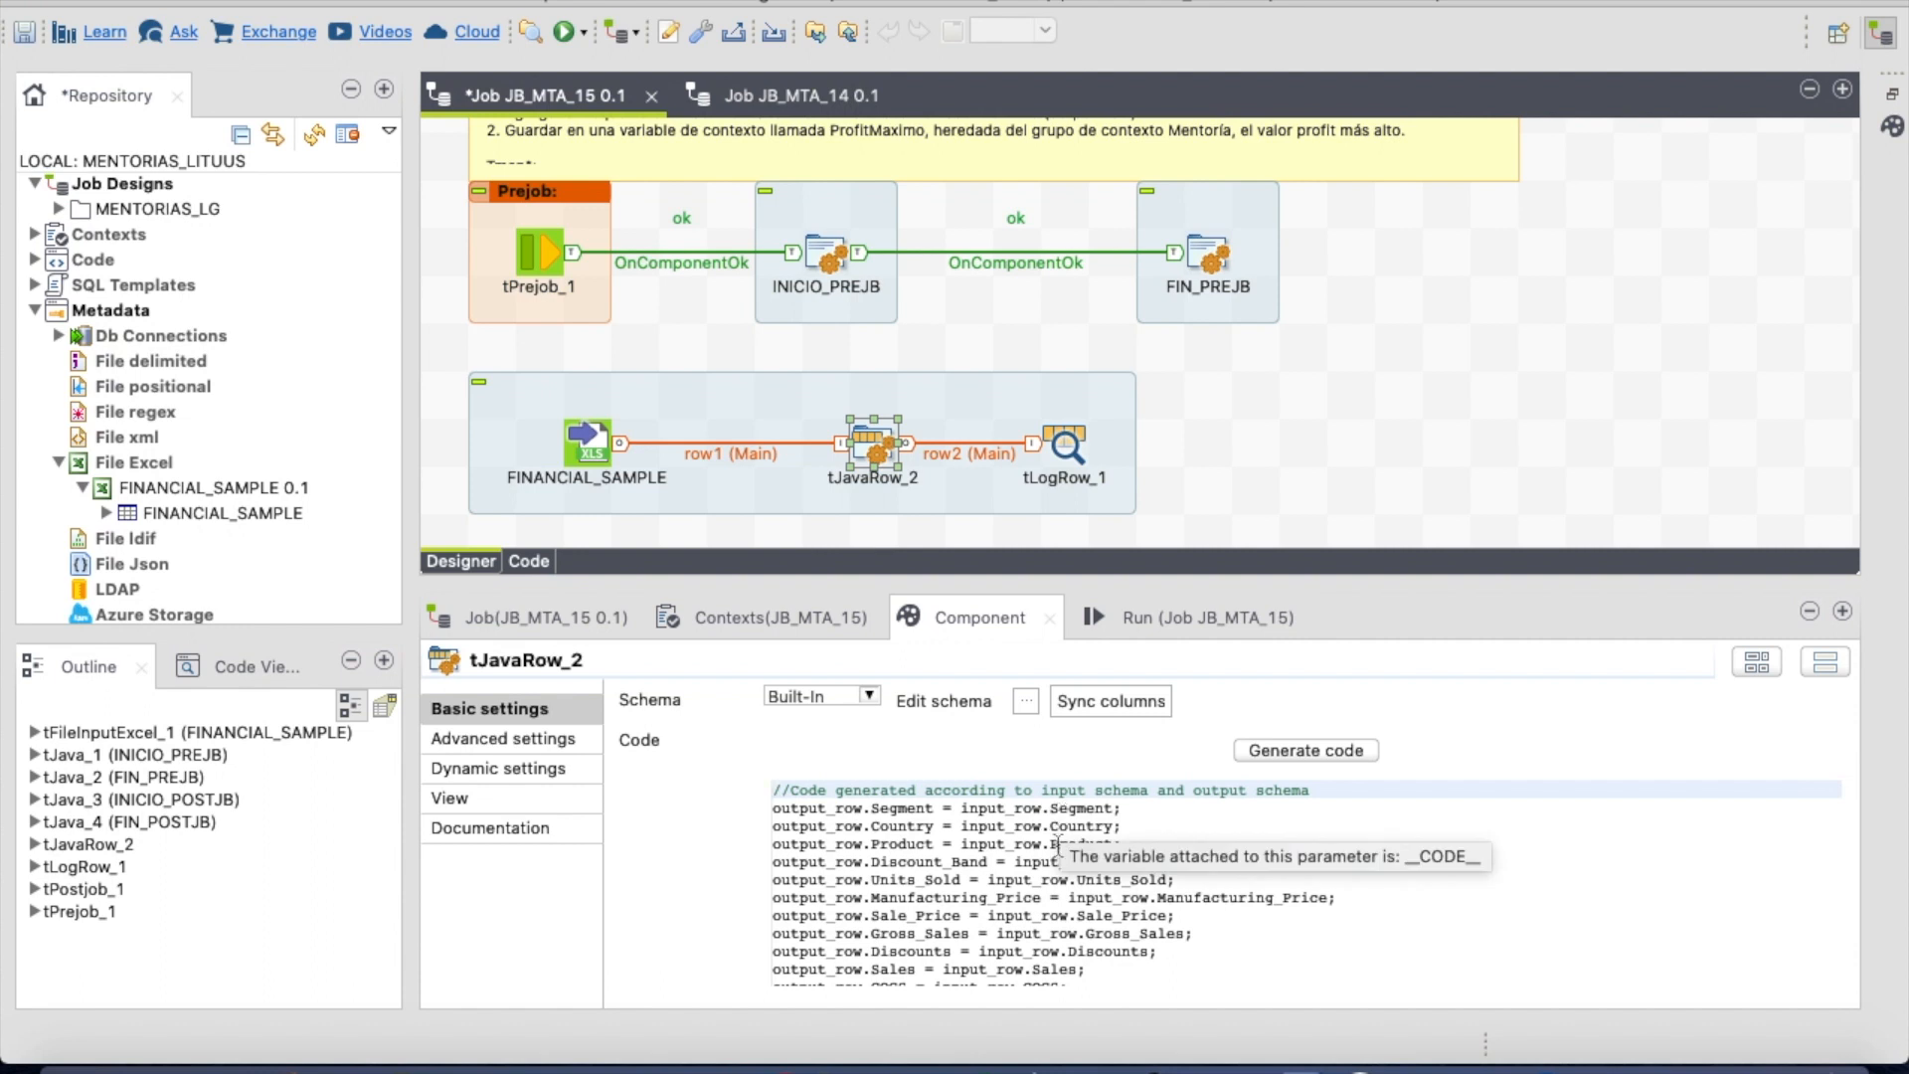
left_click(1141, 843)
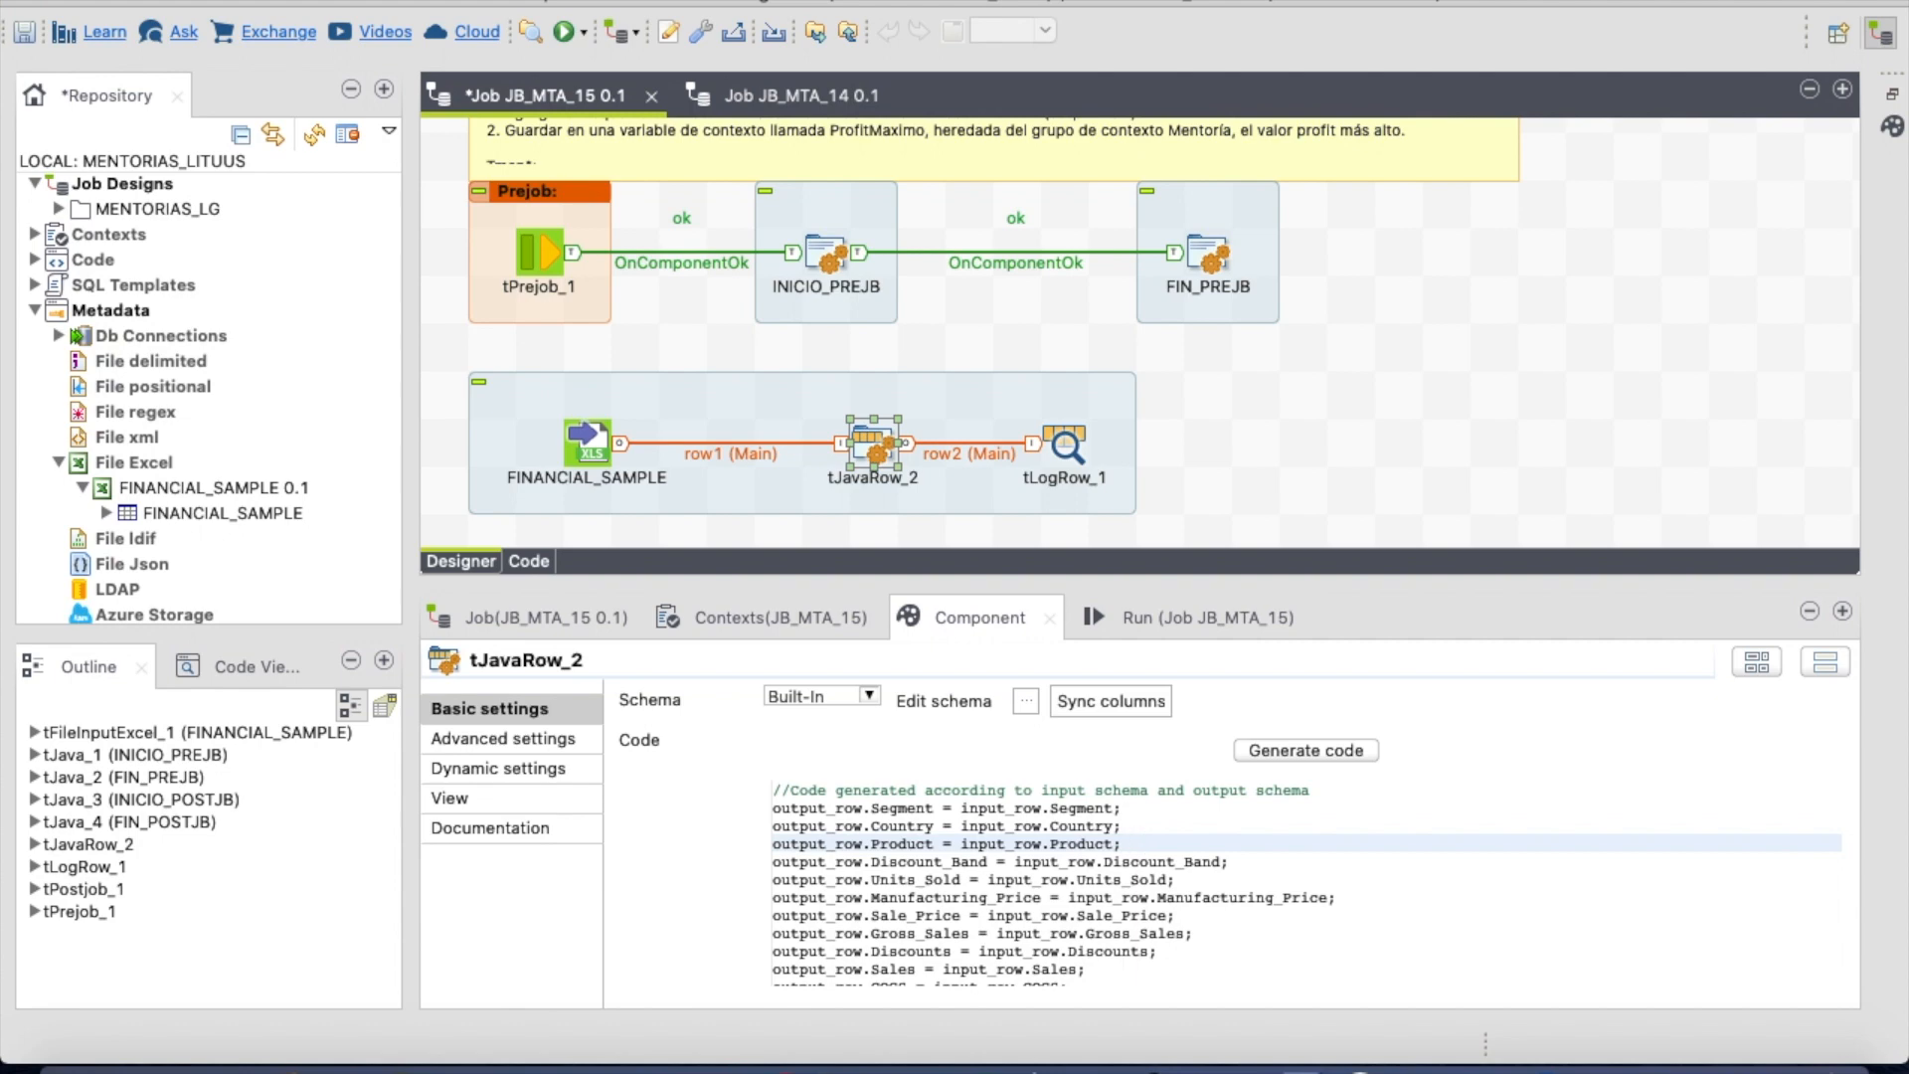
key("shift+Down")
key("shift+super+Down")
key("BackSpace")
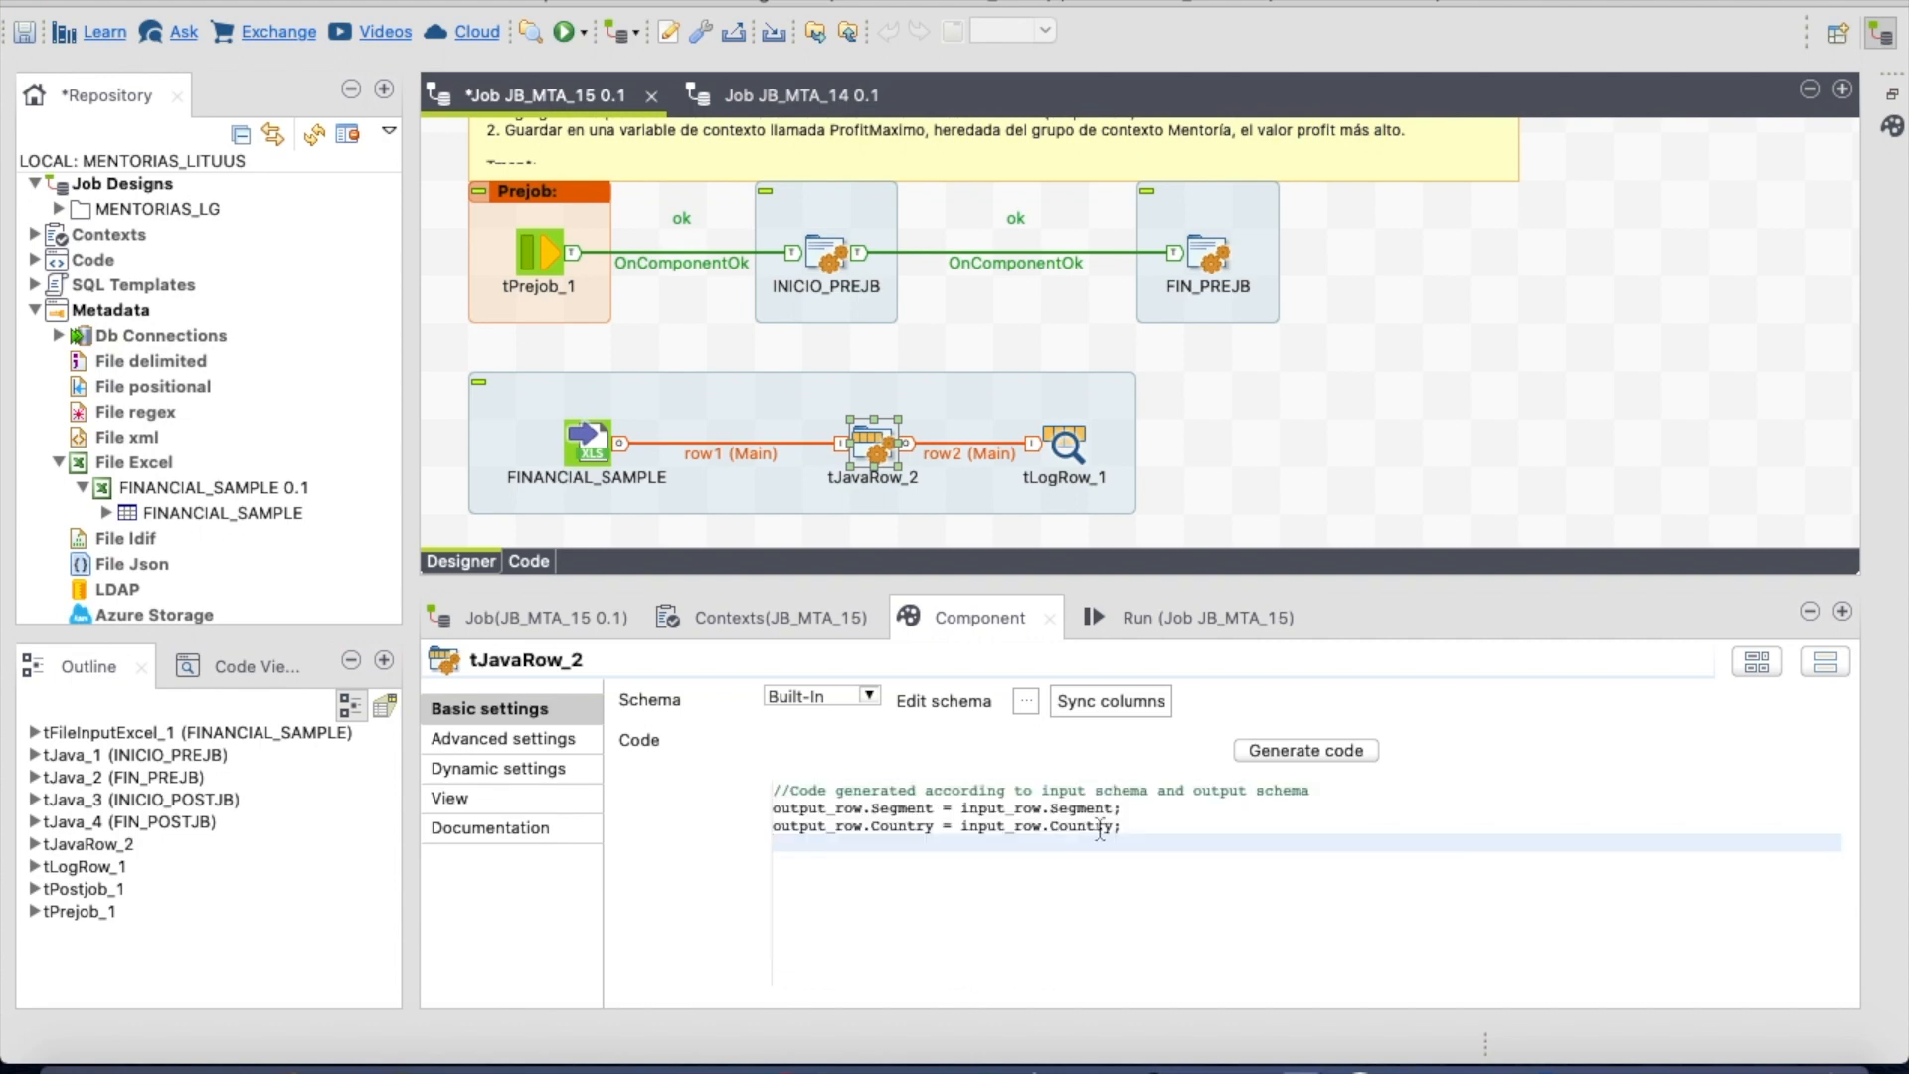
- In the tJavaRow_2 code, rename the two output fields to output_row.Segmento and output_row.Pais
left_click(949, 805)
type("o")
left_click_drag(935, 825, 874, 833)
type("Pias")
key("Return")
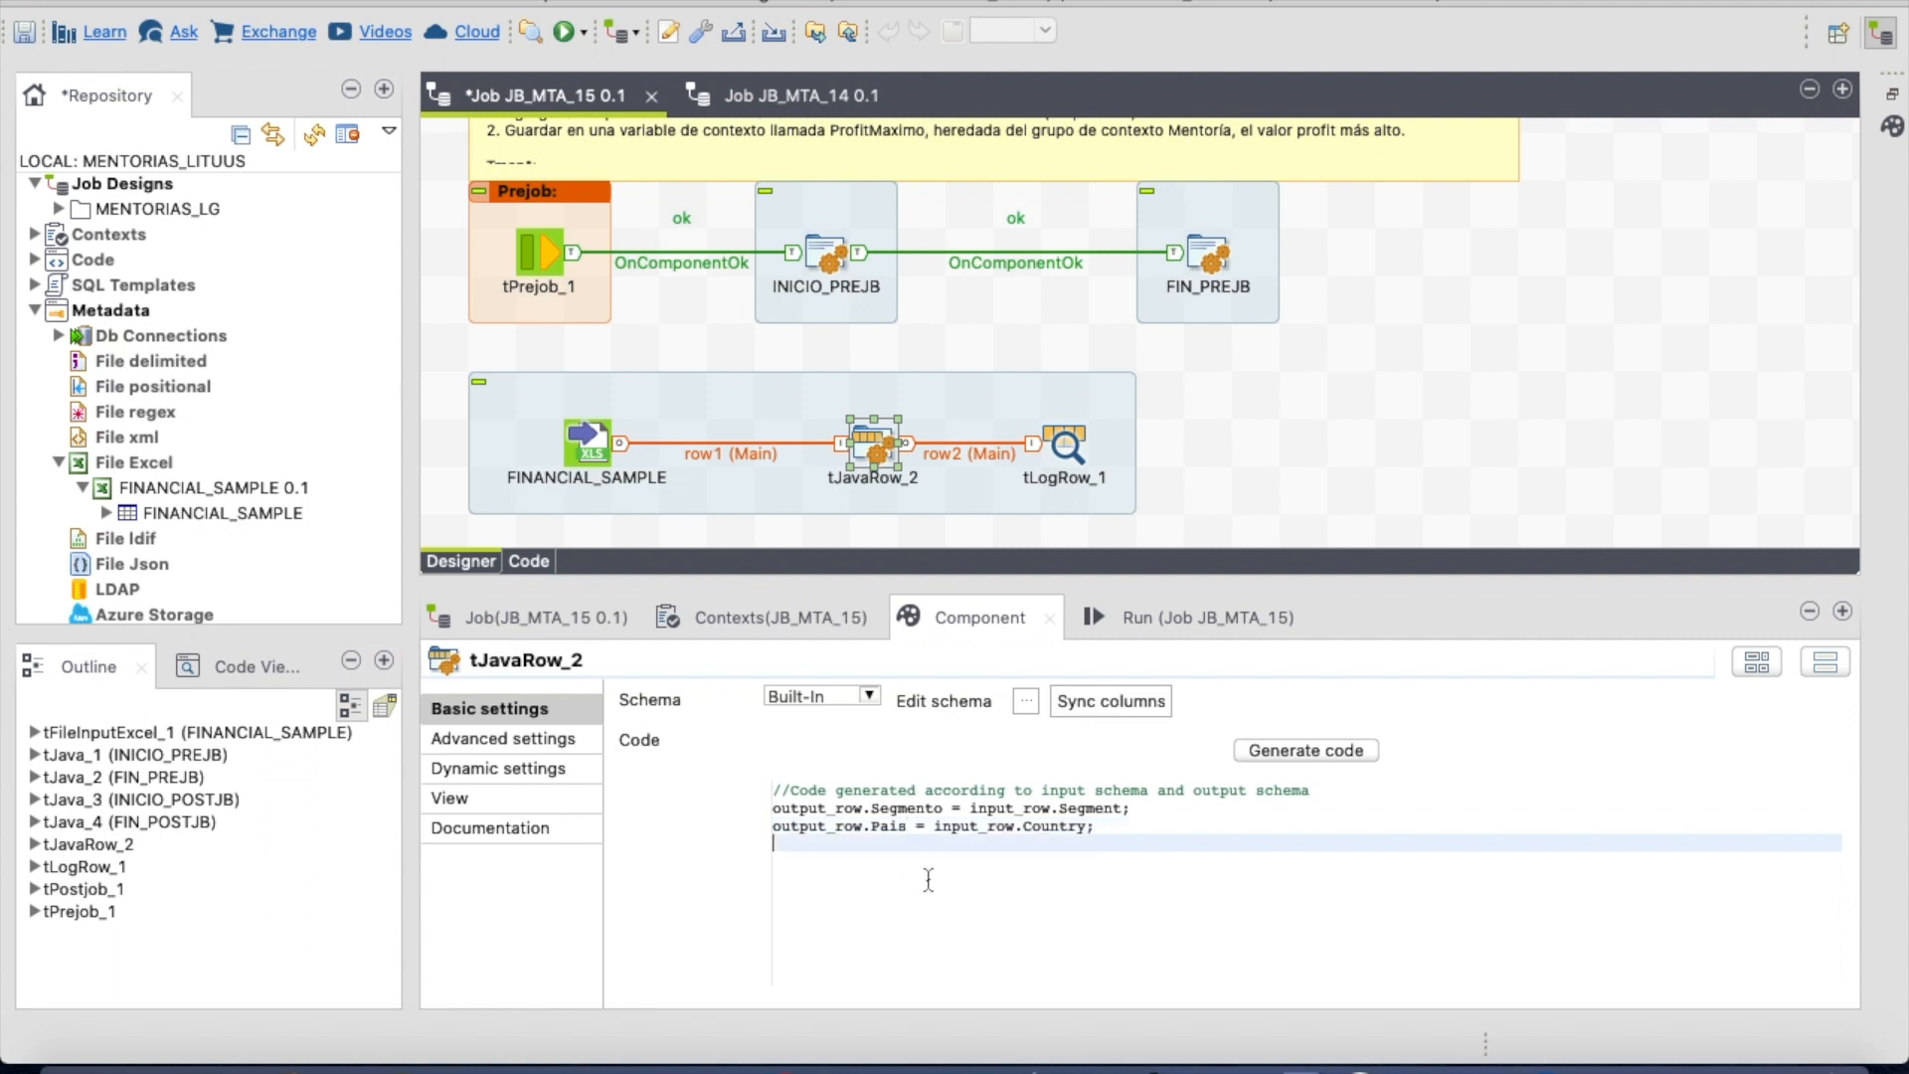
- Delete the output columns from Product through Year in the tJavaRow_2 schema
left_click(1034, 700)
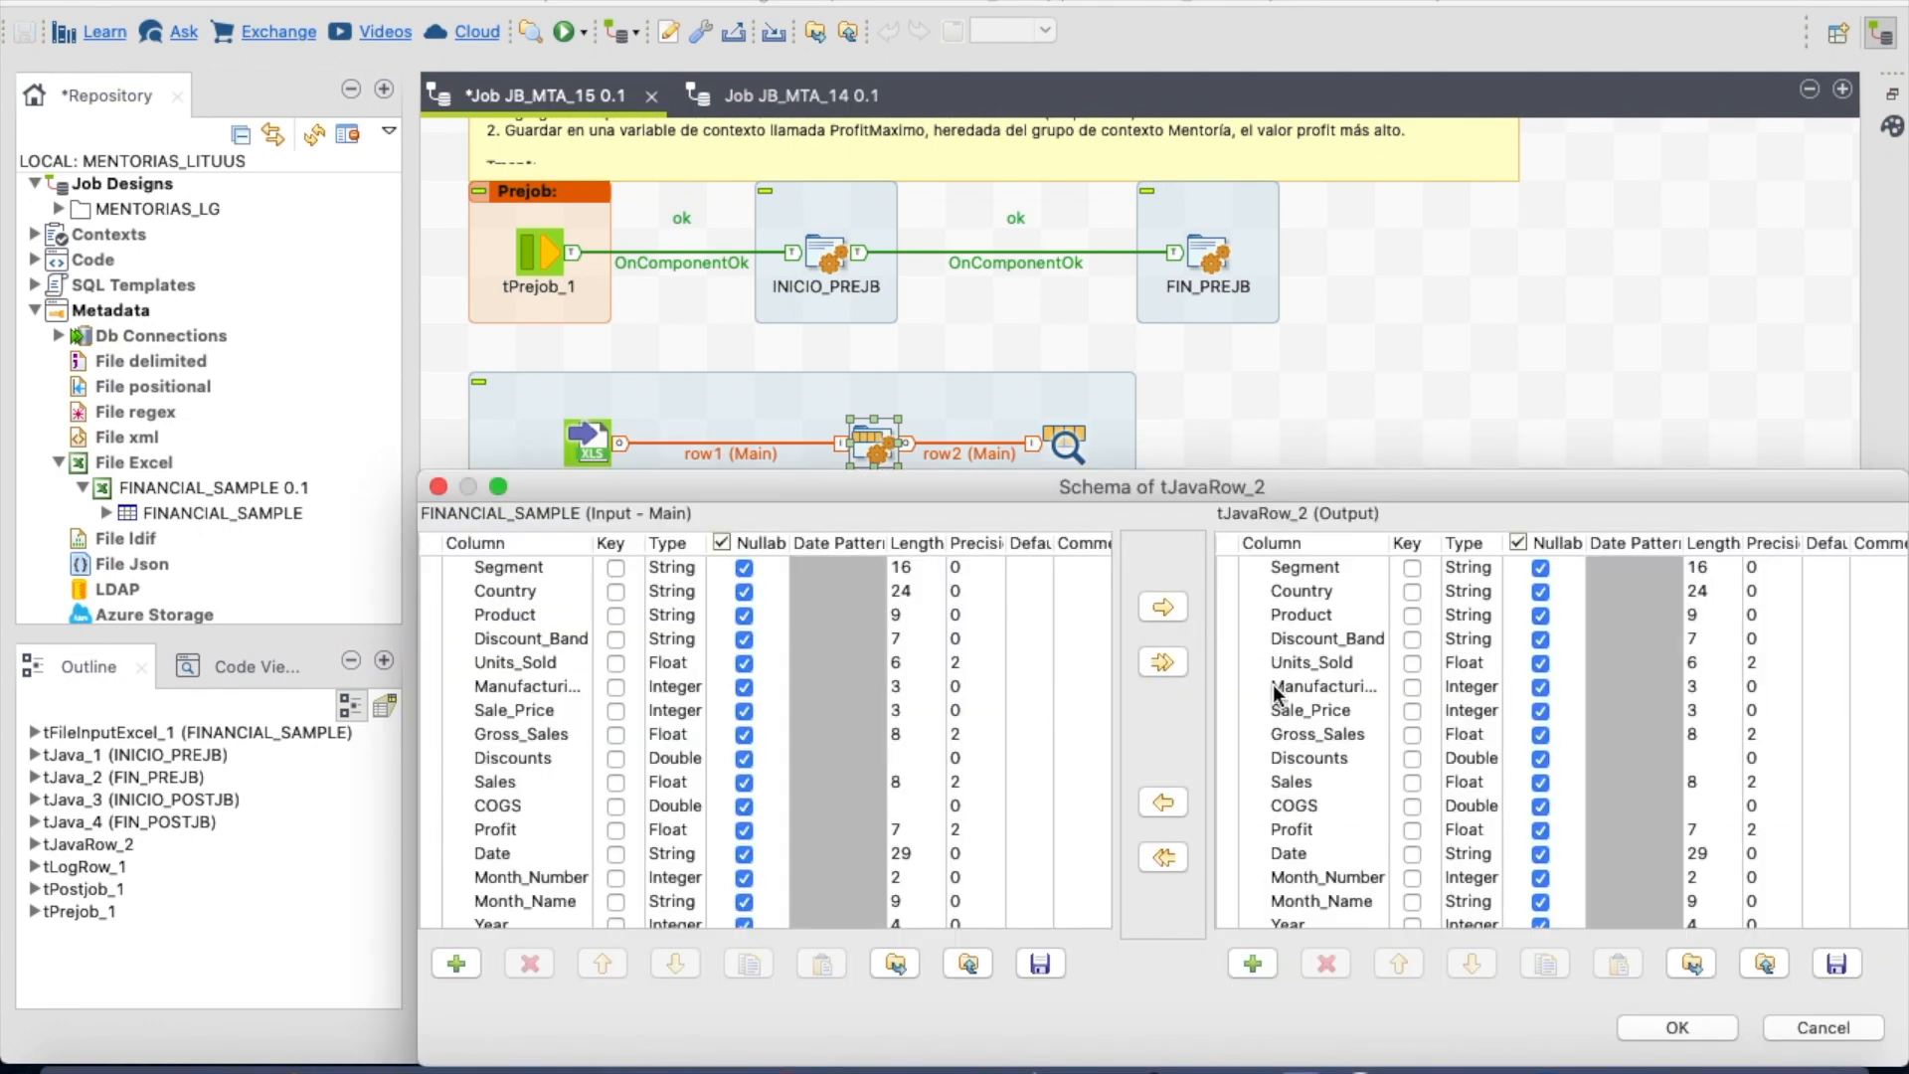
left_click(1305, 592)
left_click(1328, 618)
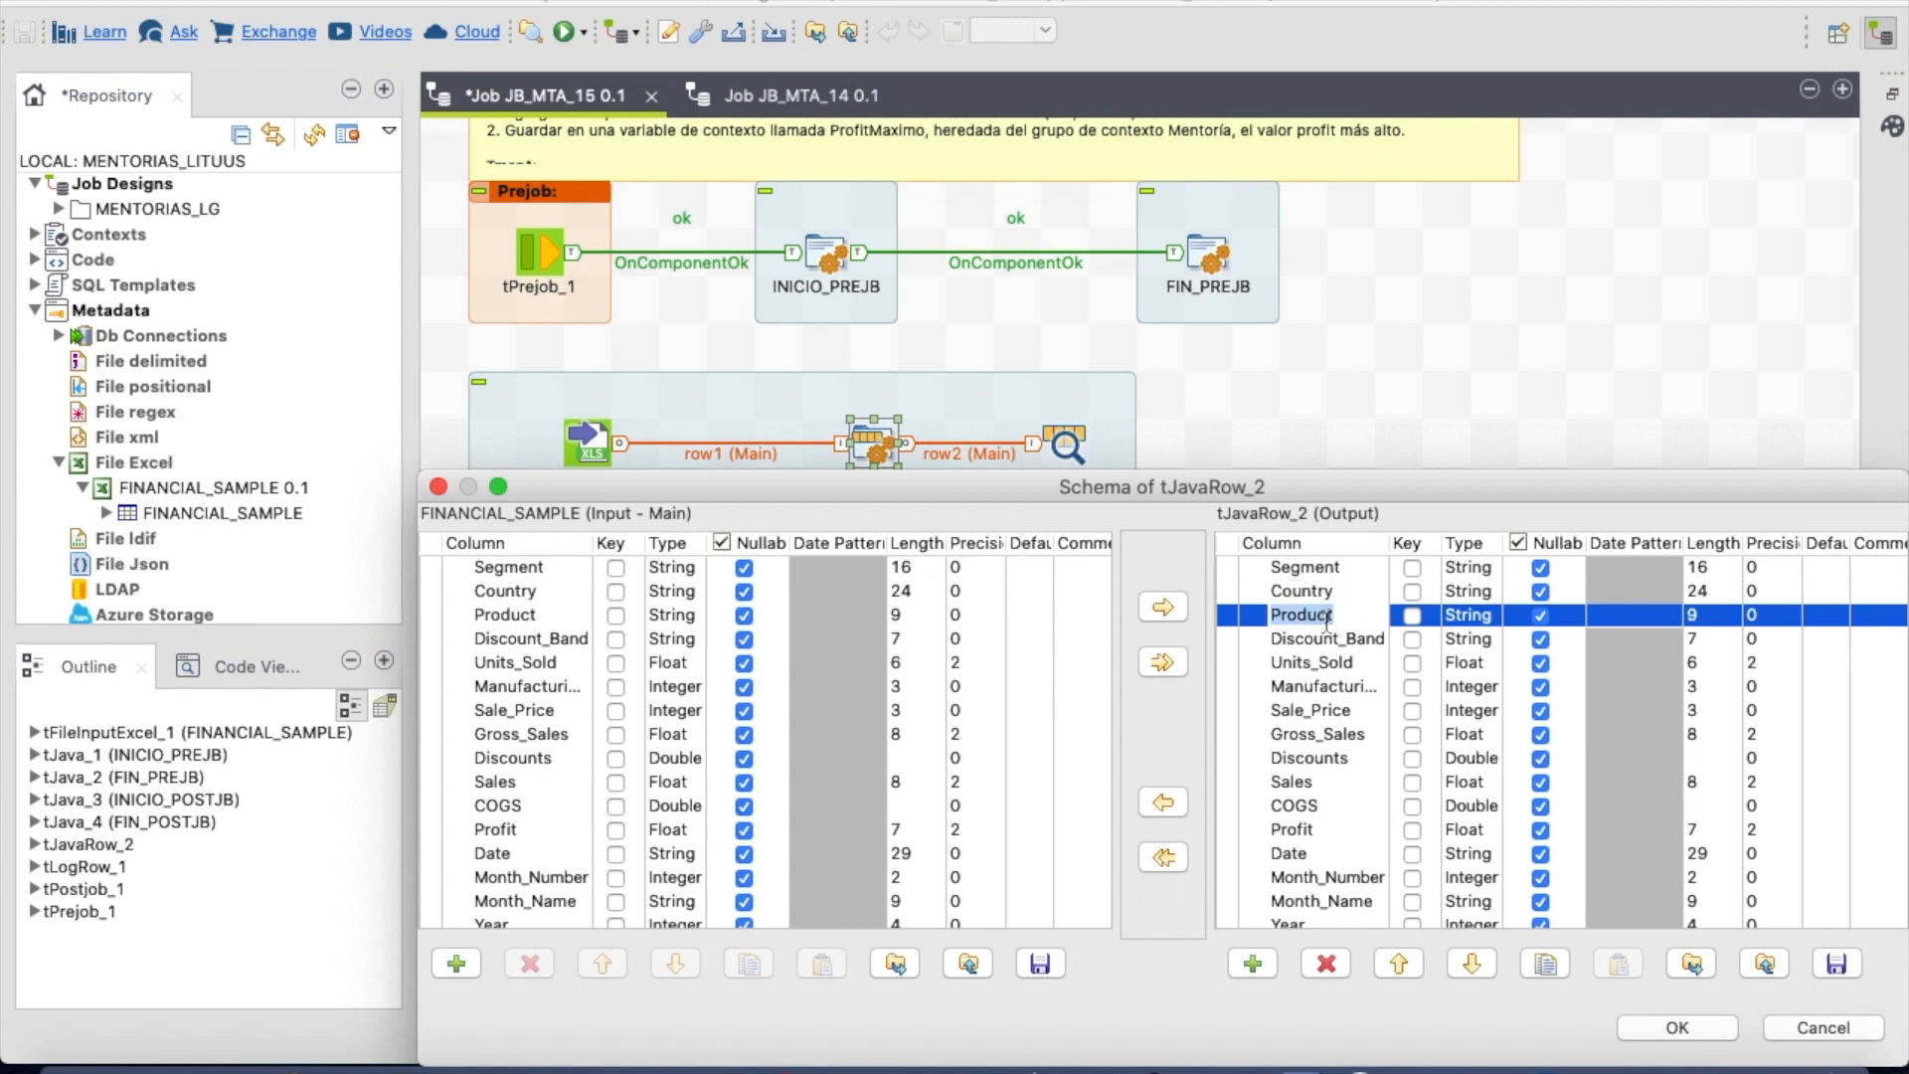
scroll(1332, 846, "down", 1)
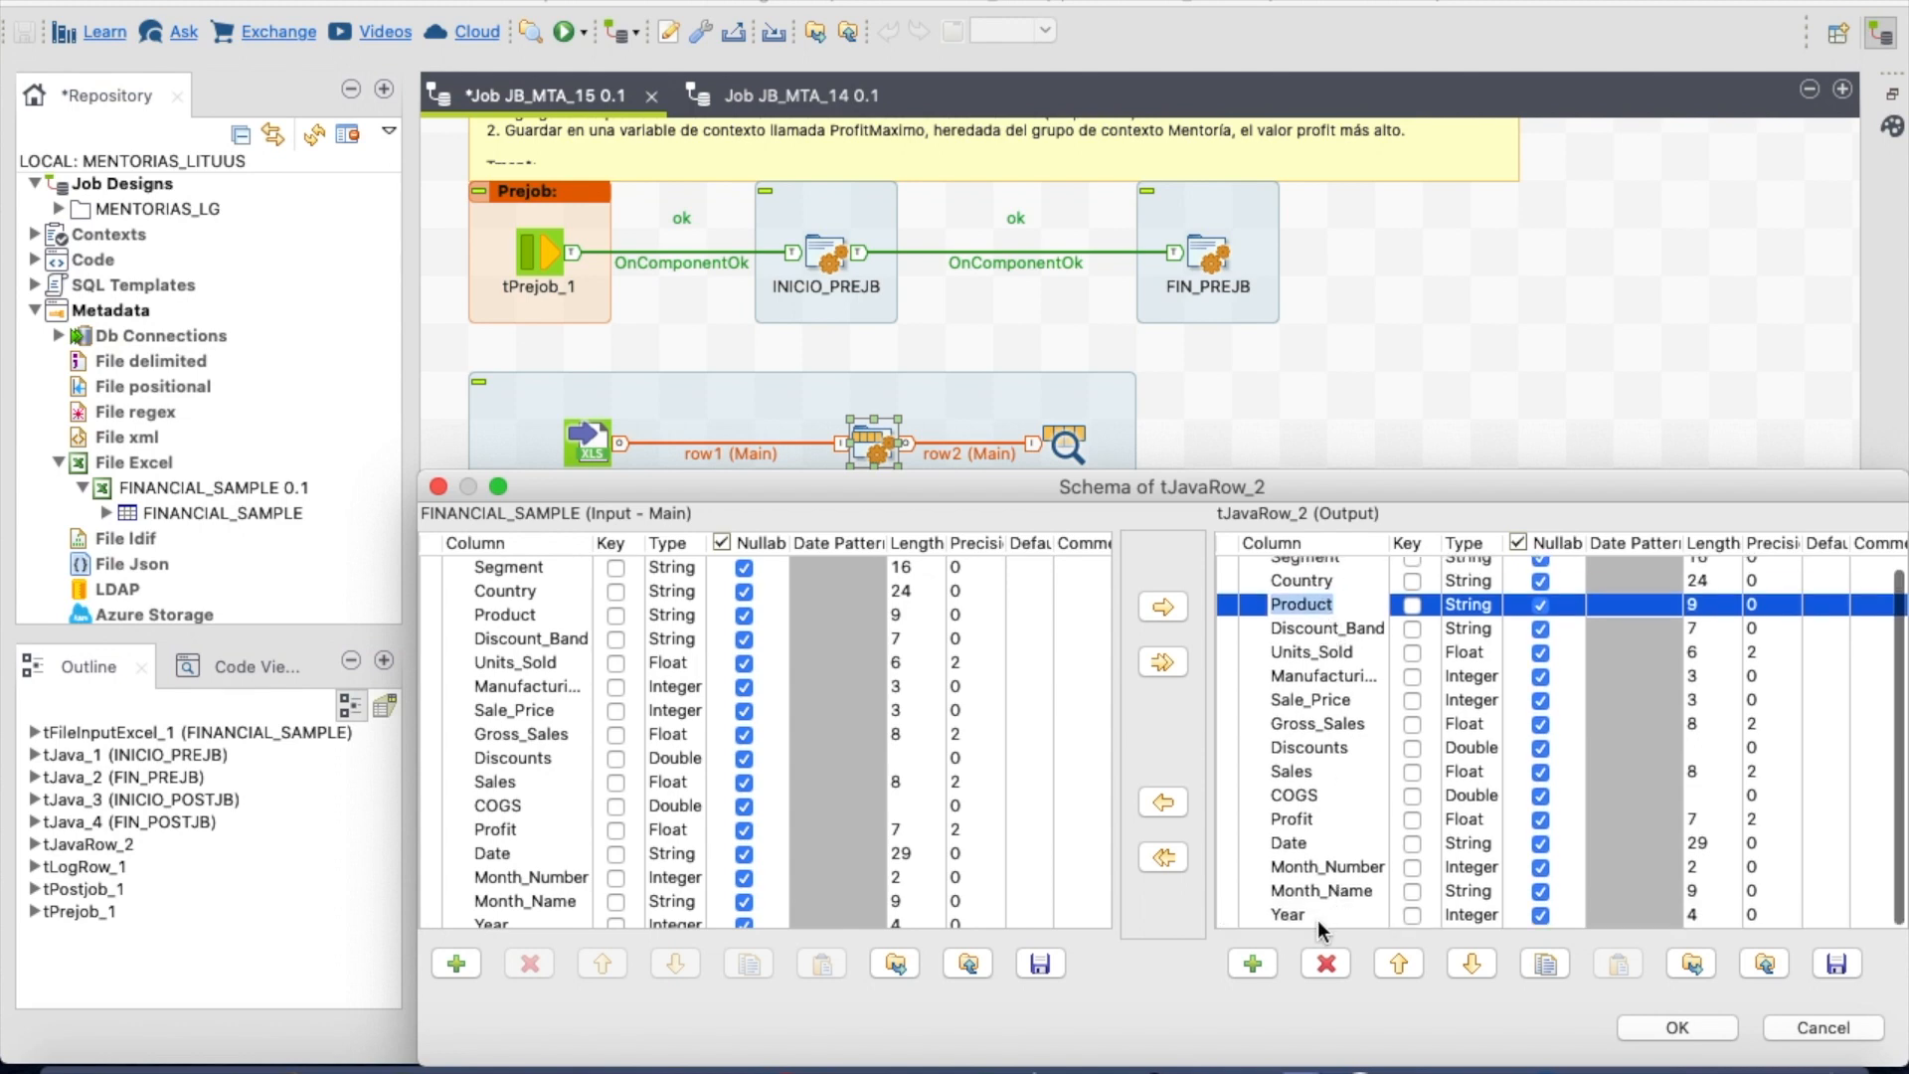
left_click(1316, 920, "shift")
left_click(1325, 963)
- Rename the remaining tJavaRow_2 output columns to Segmento and Pais and accept the schema
left_click(1357, 567)
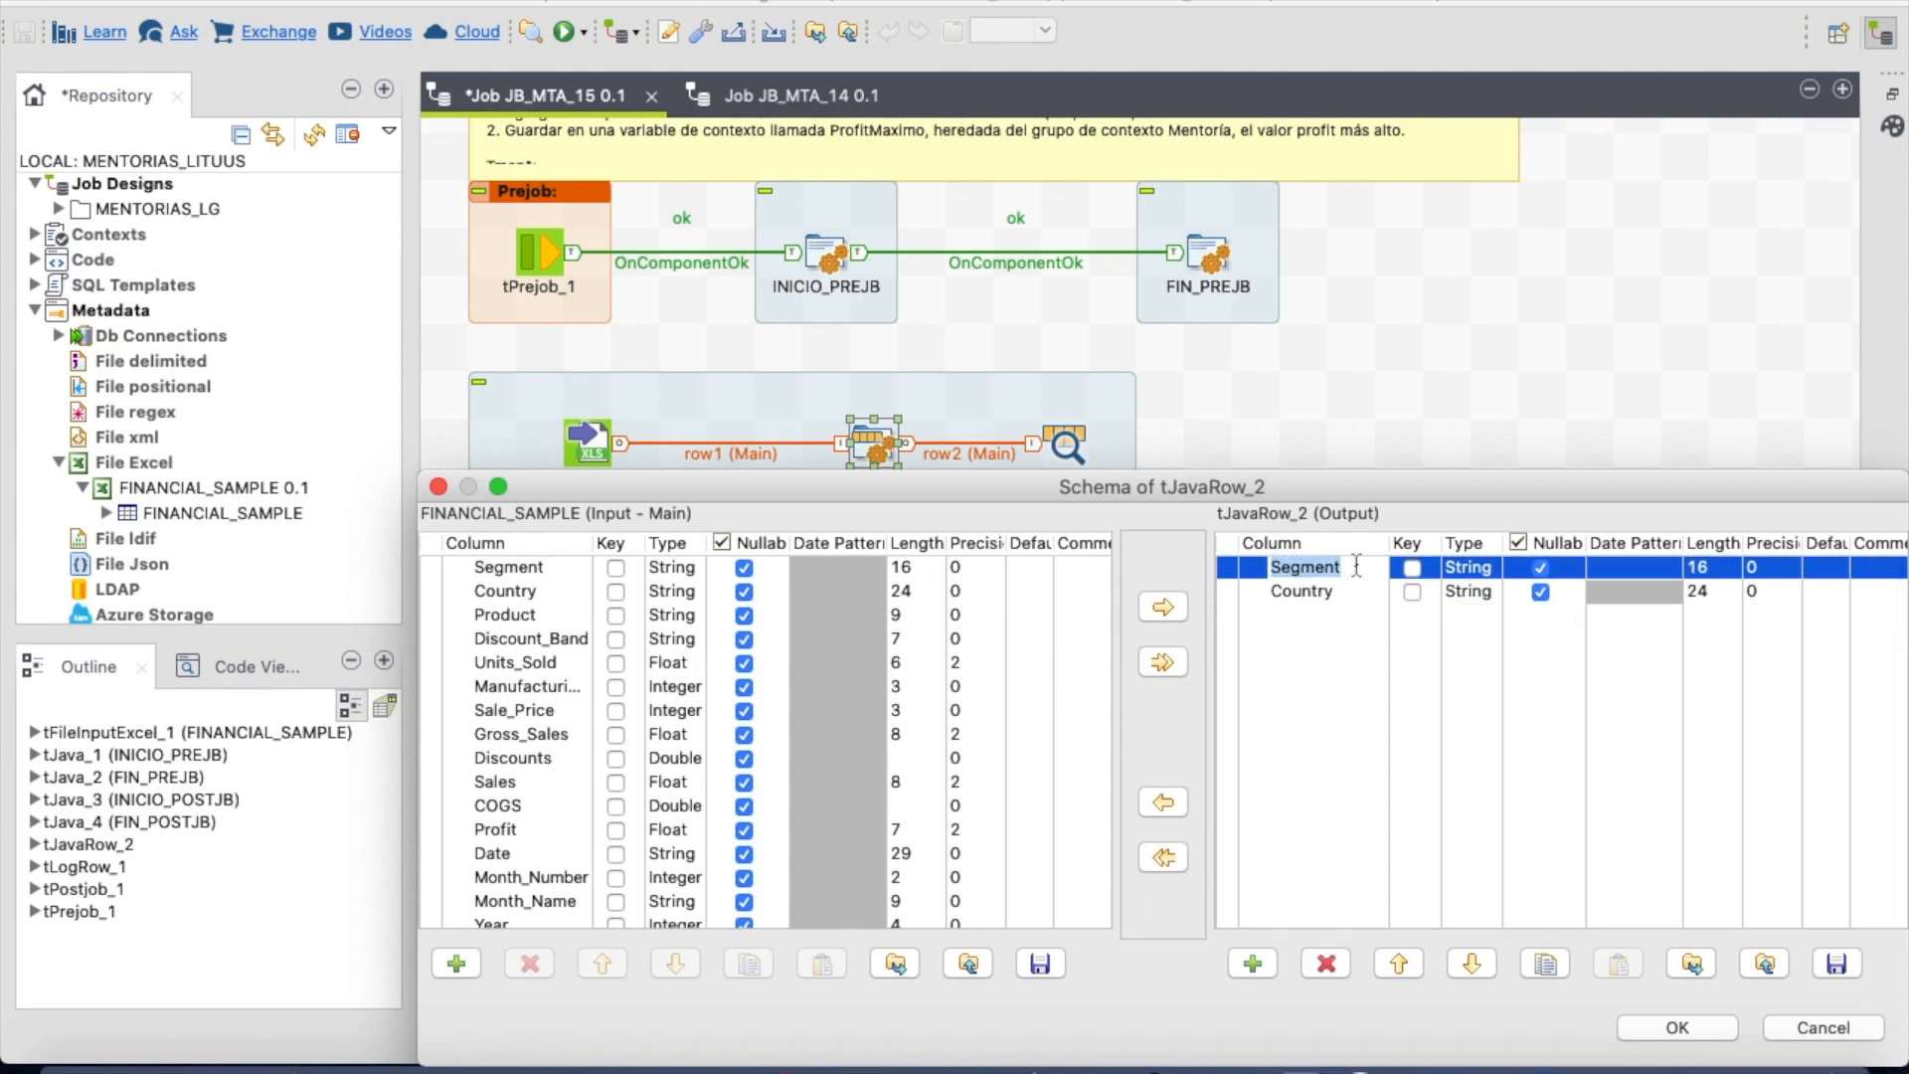
left_click(1356, 567)
type("o")
left_click(1343, 592)
type("Pais")
left_click(1666, 1024)
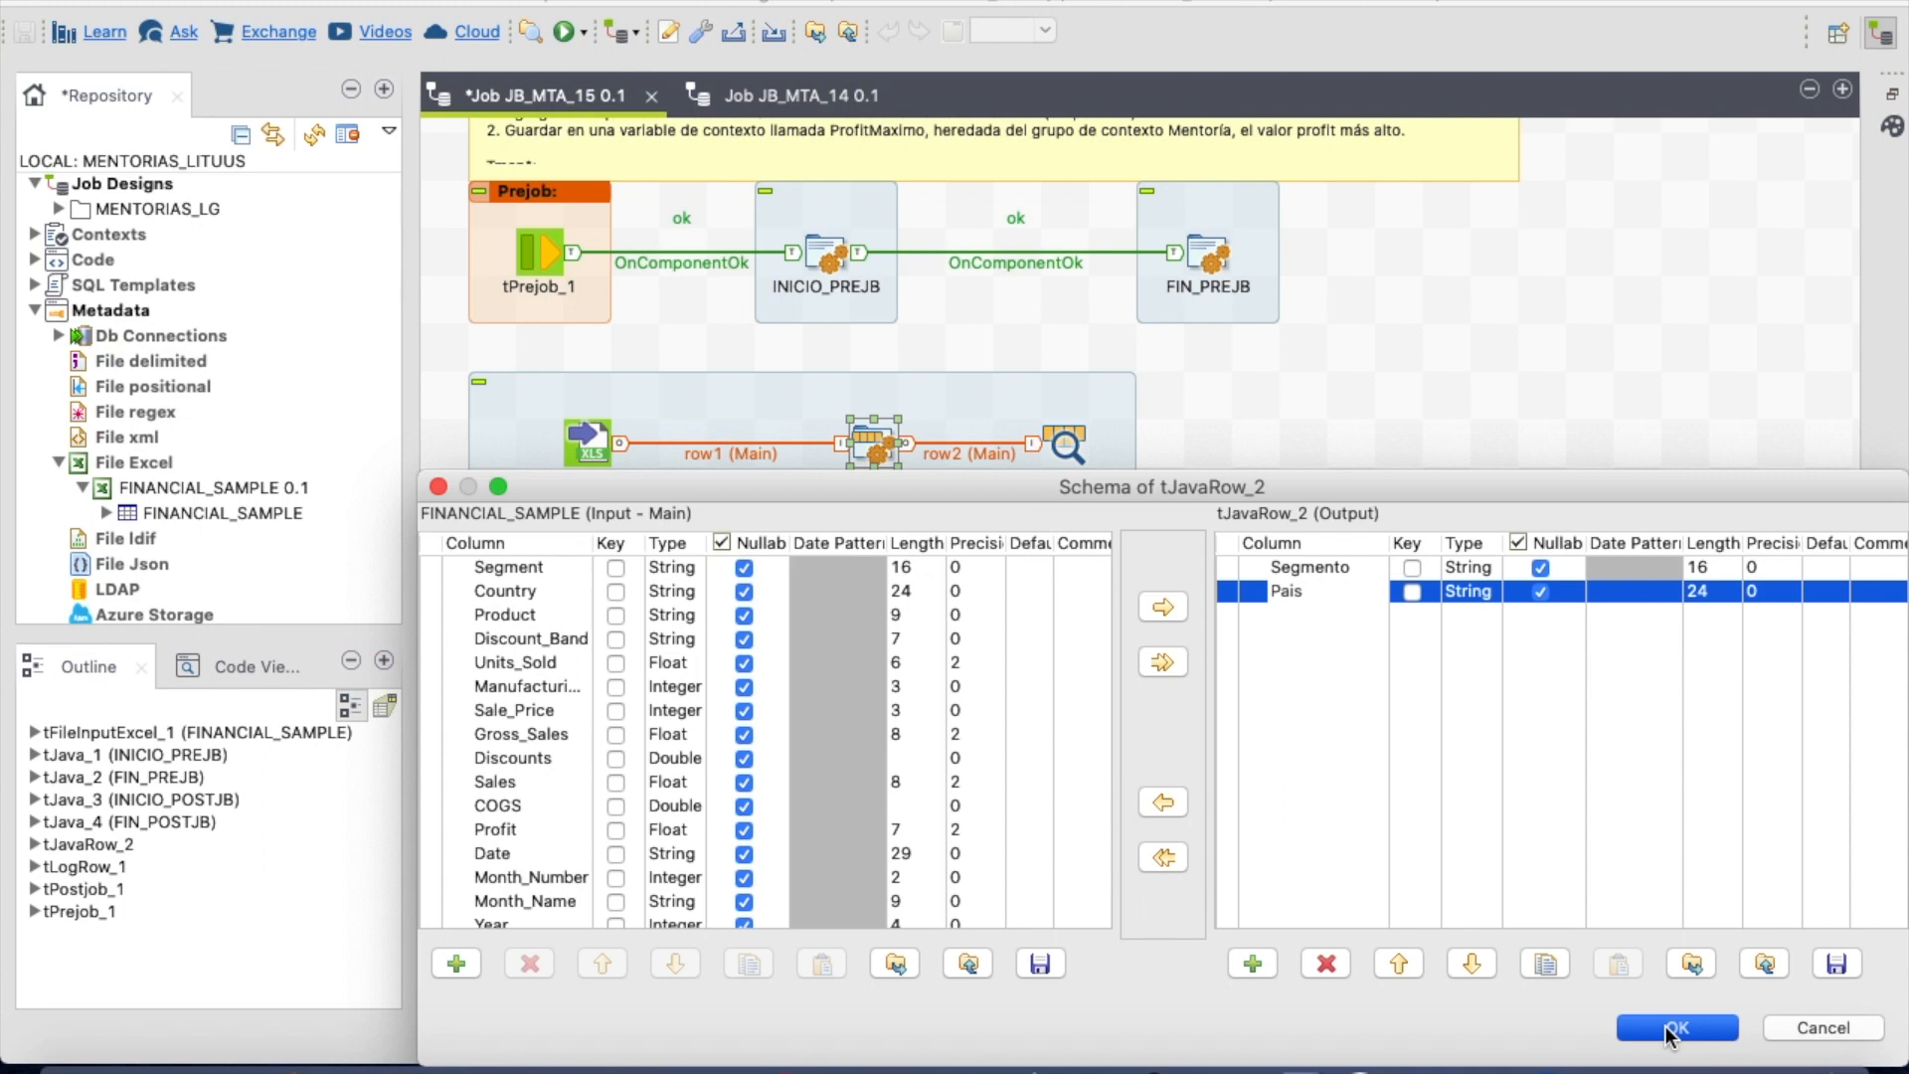
left_click(1244, 547)
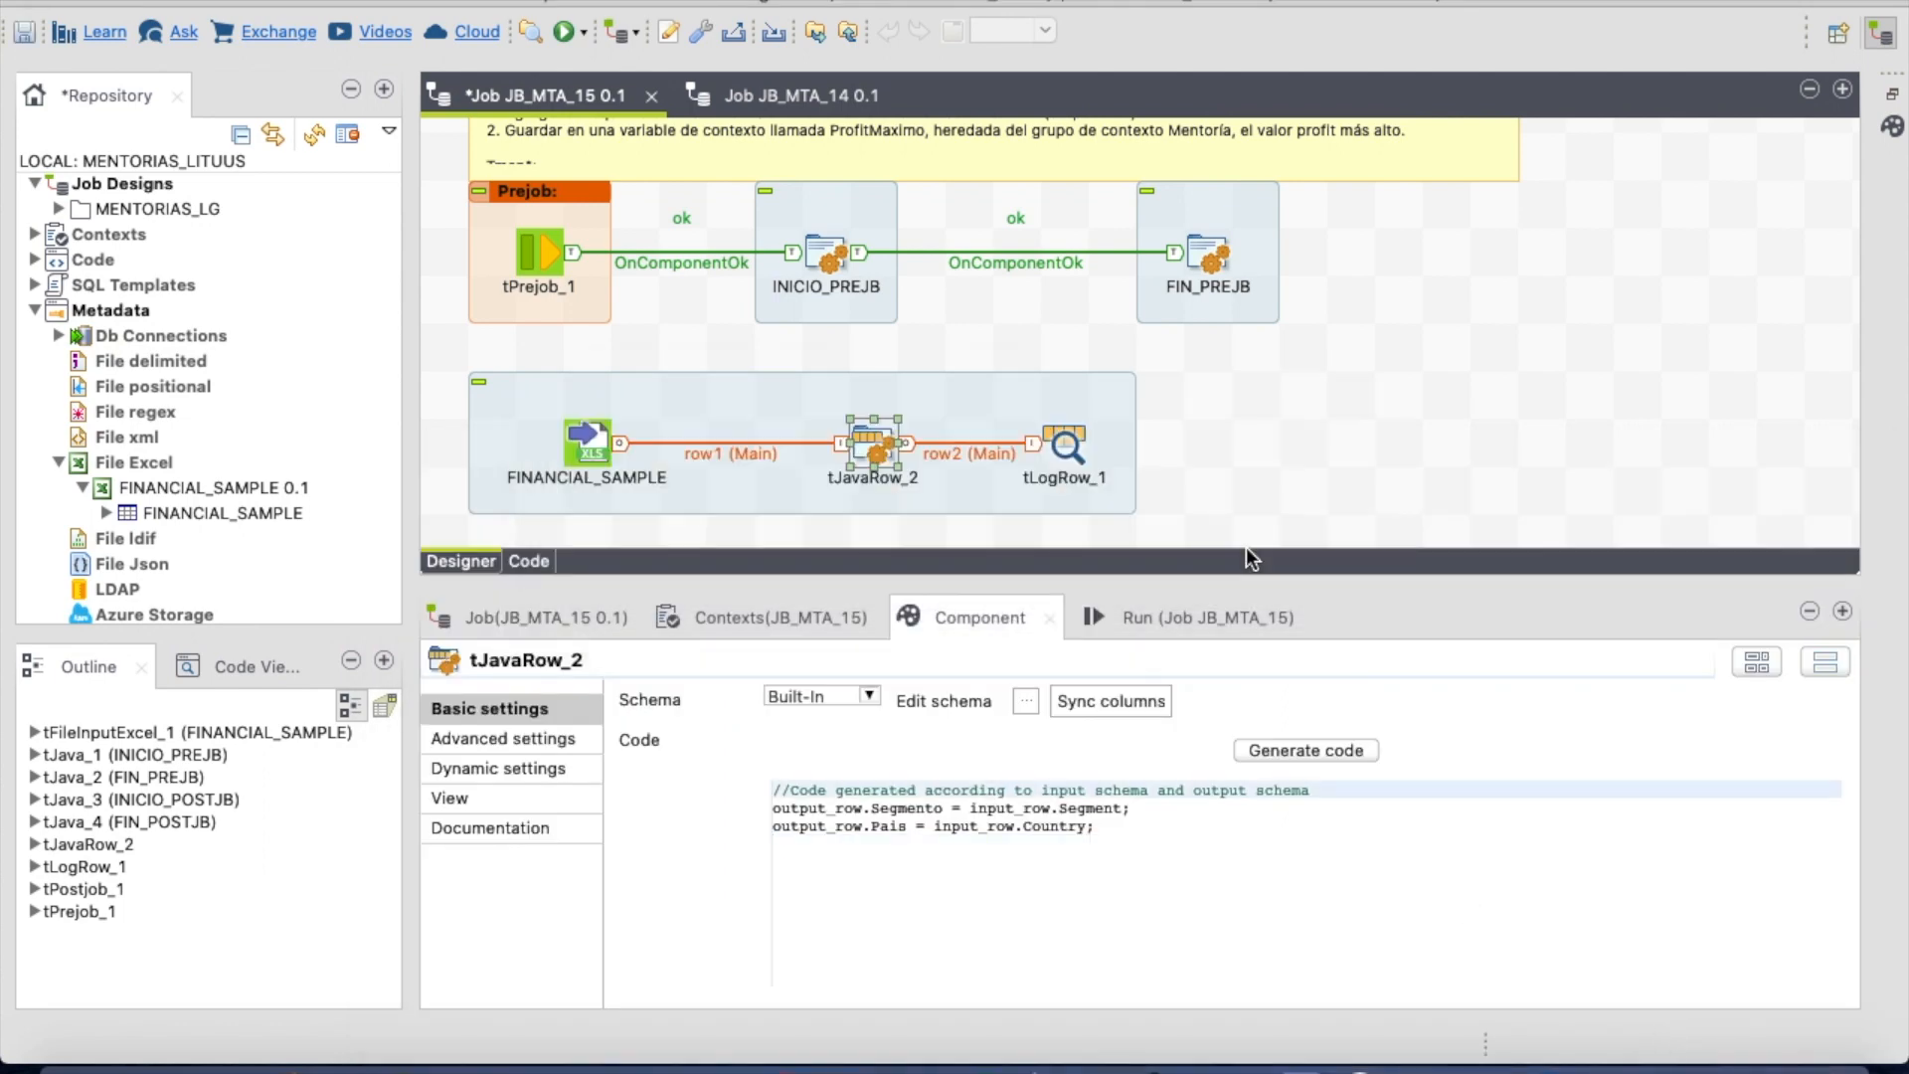
left_click(1257, 490)
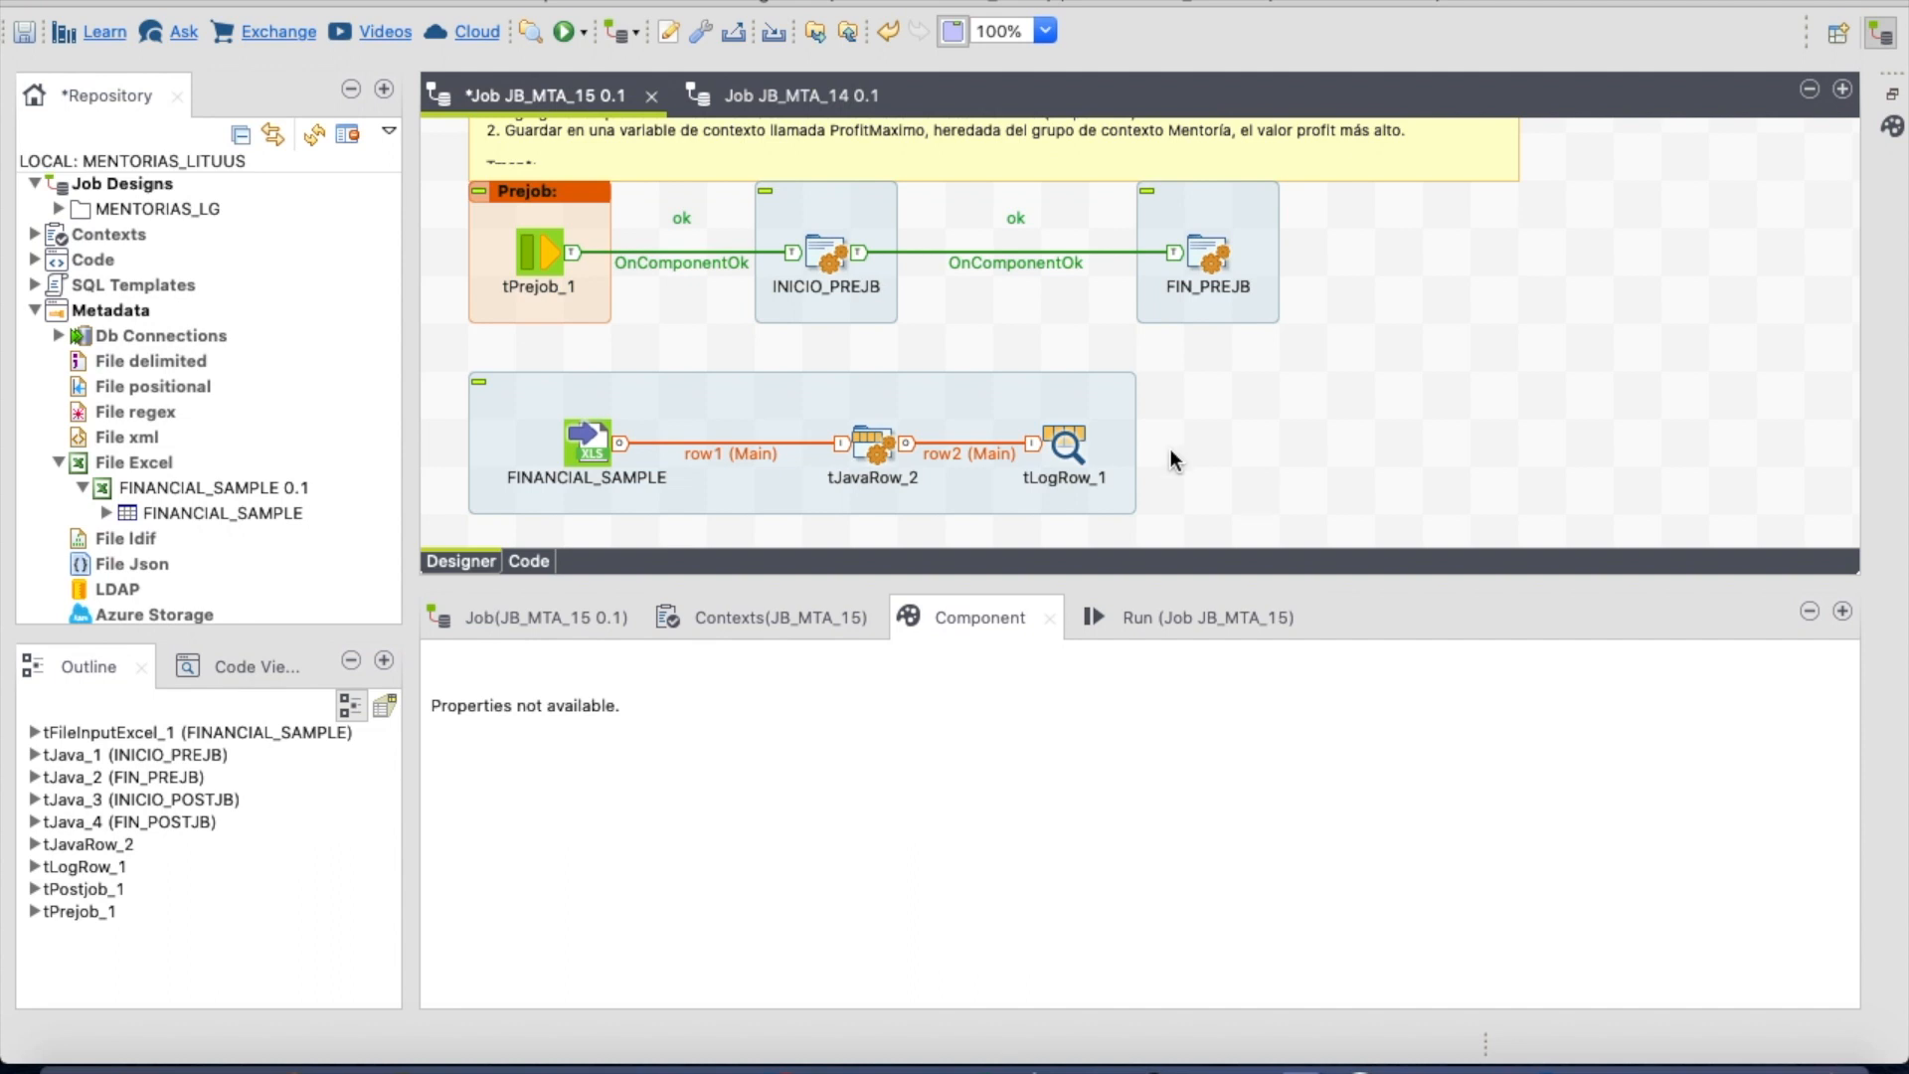
- Sync the columns of tLogRow_1 with tJavaRow_2 and check its input and output schema
left_click(879, 446)
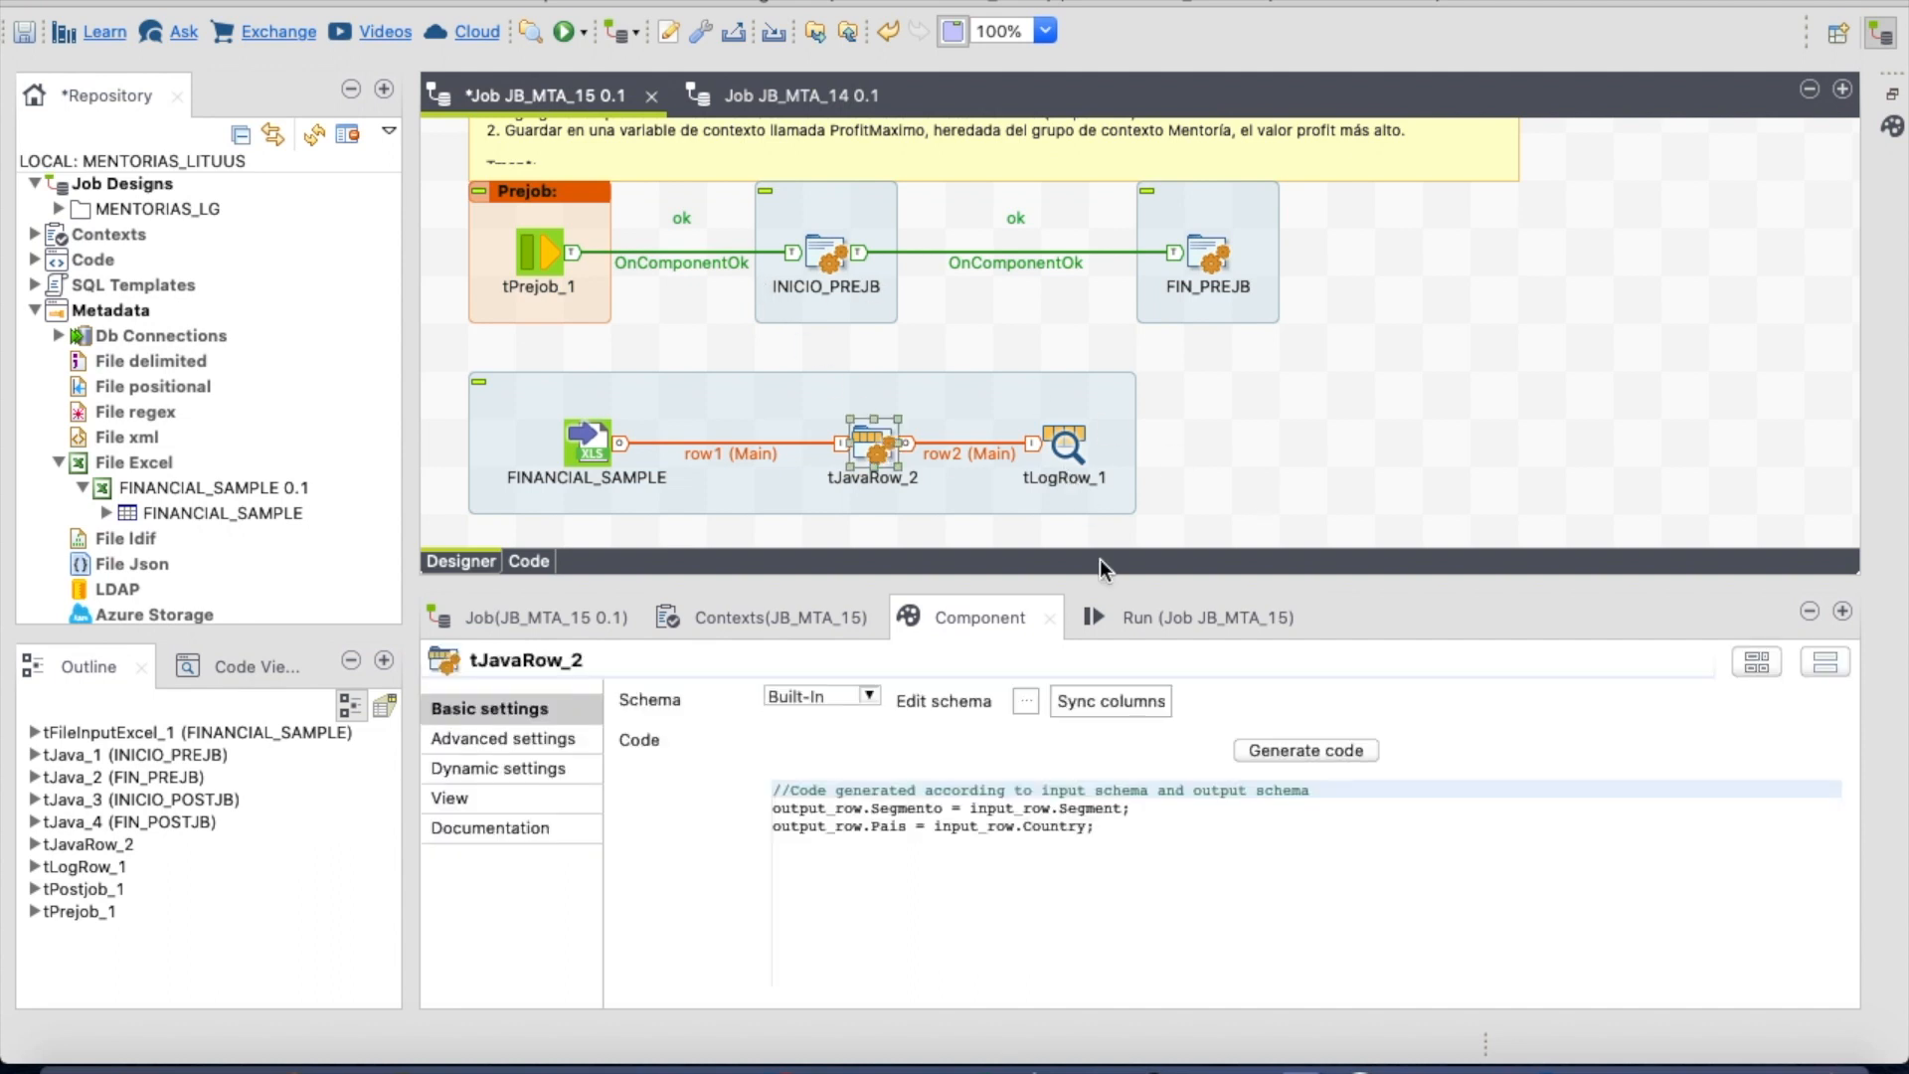
left_click(1052, 451)
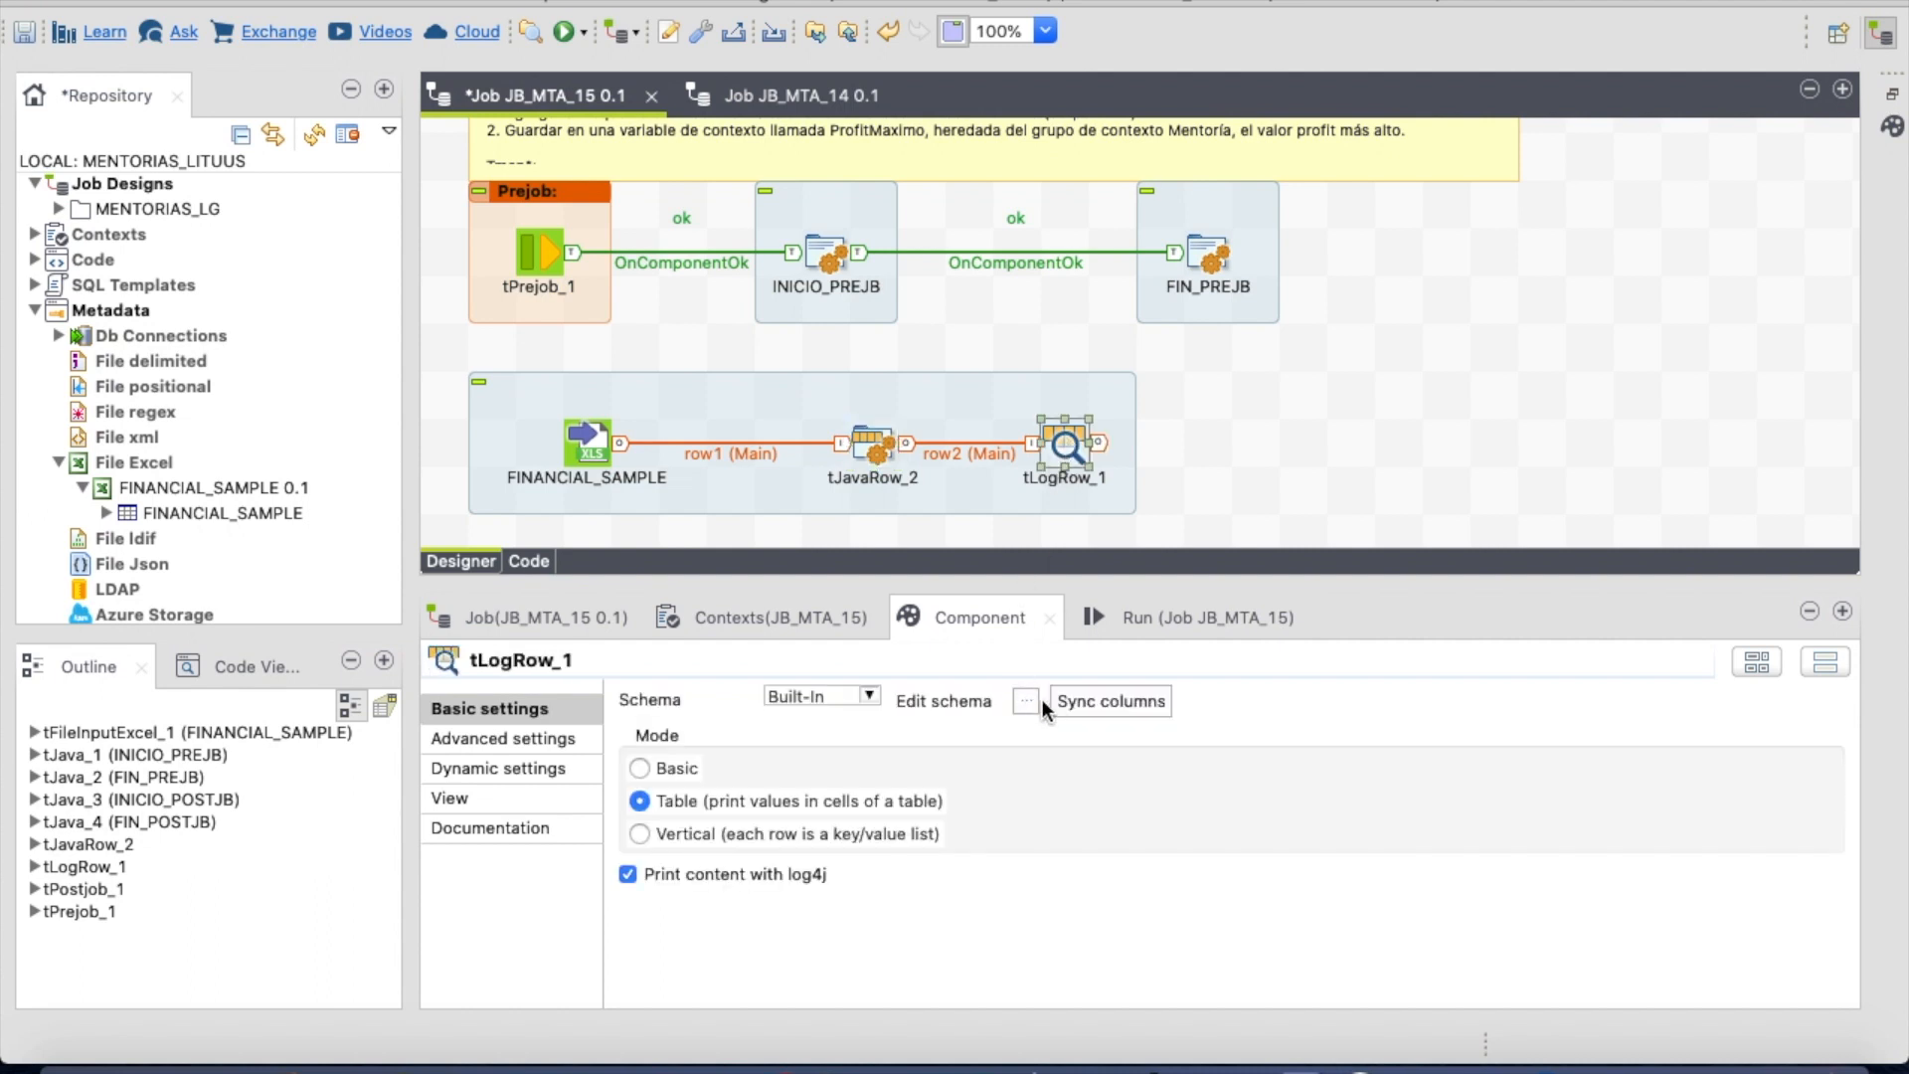
left_click(1076, 698)
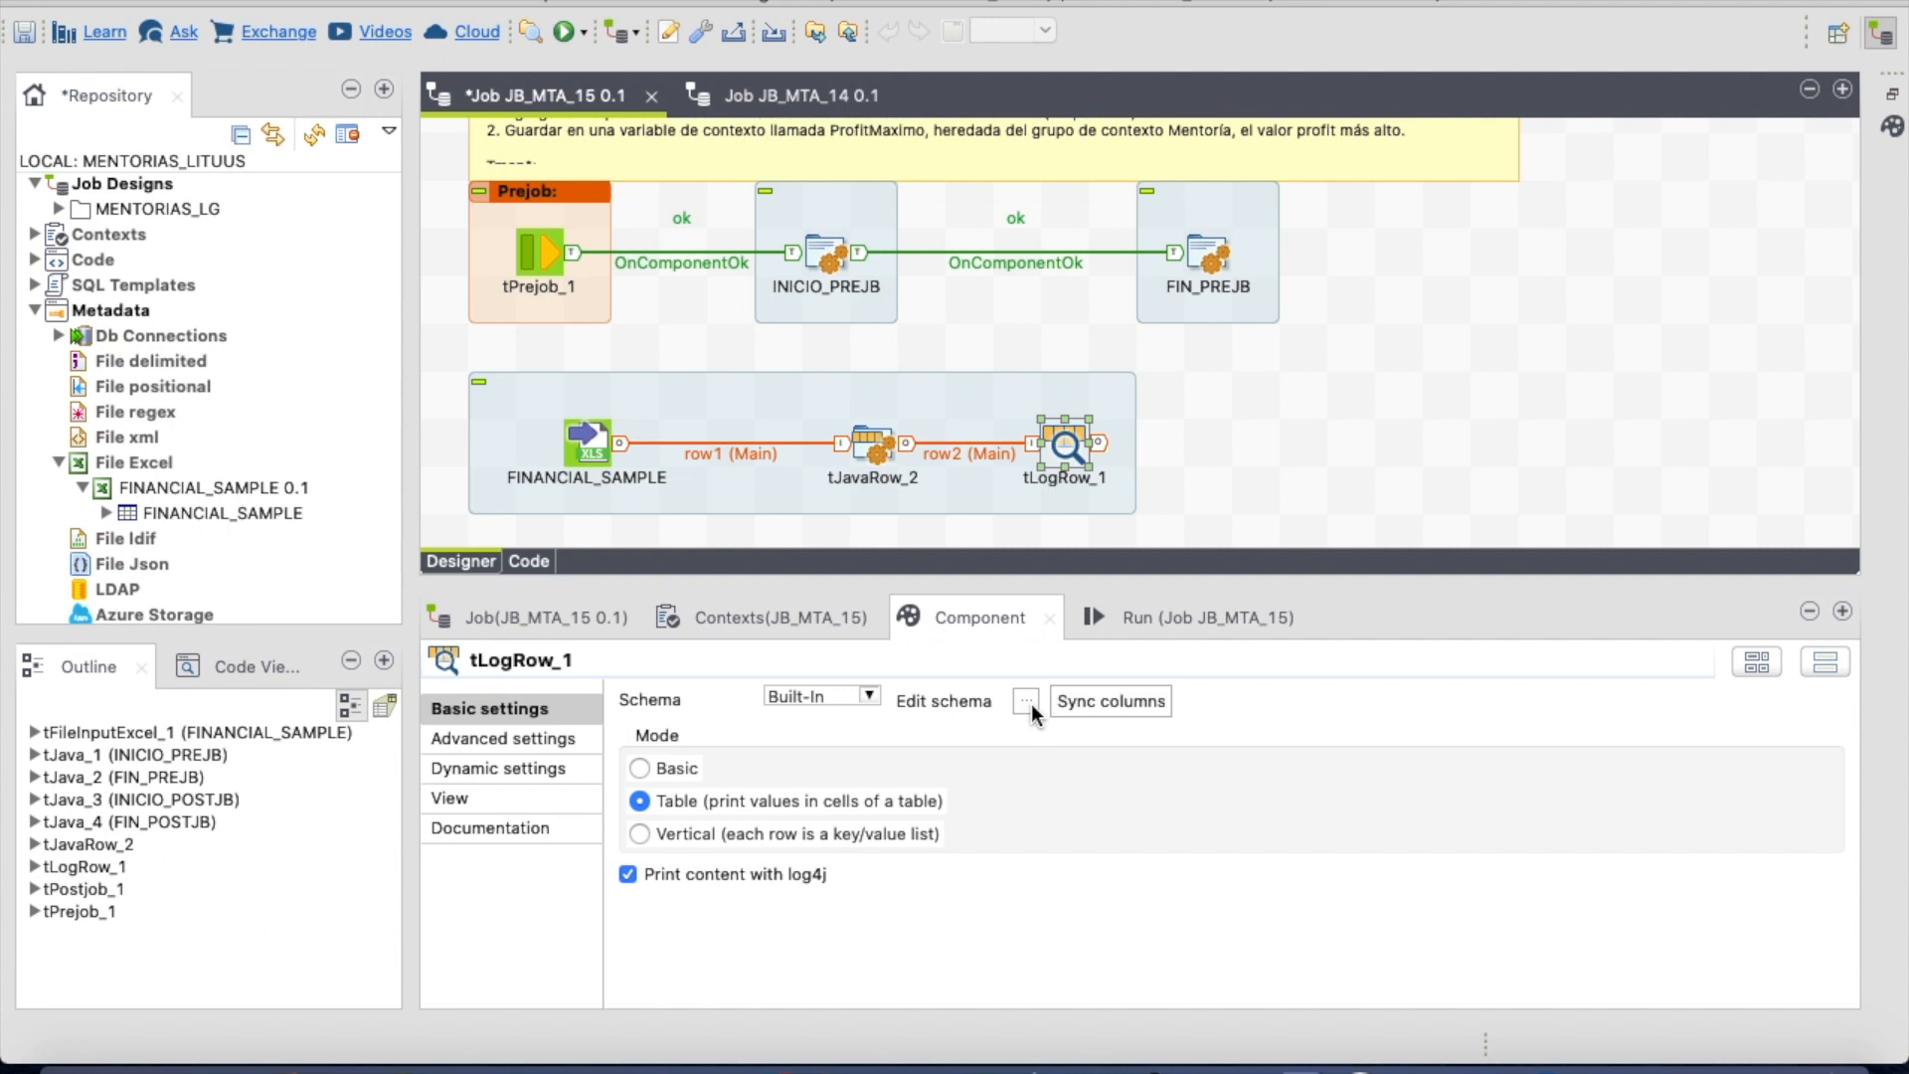
left_click(1031, 702)
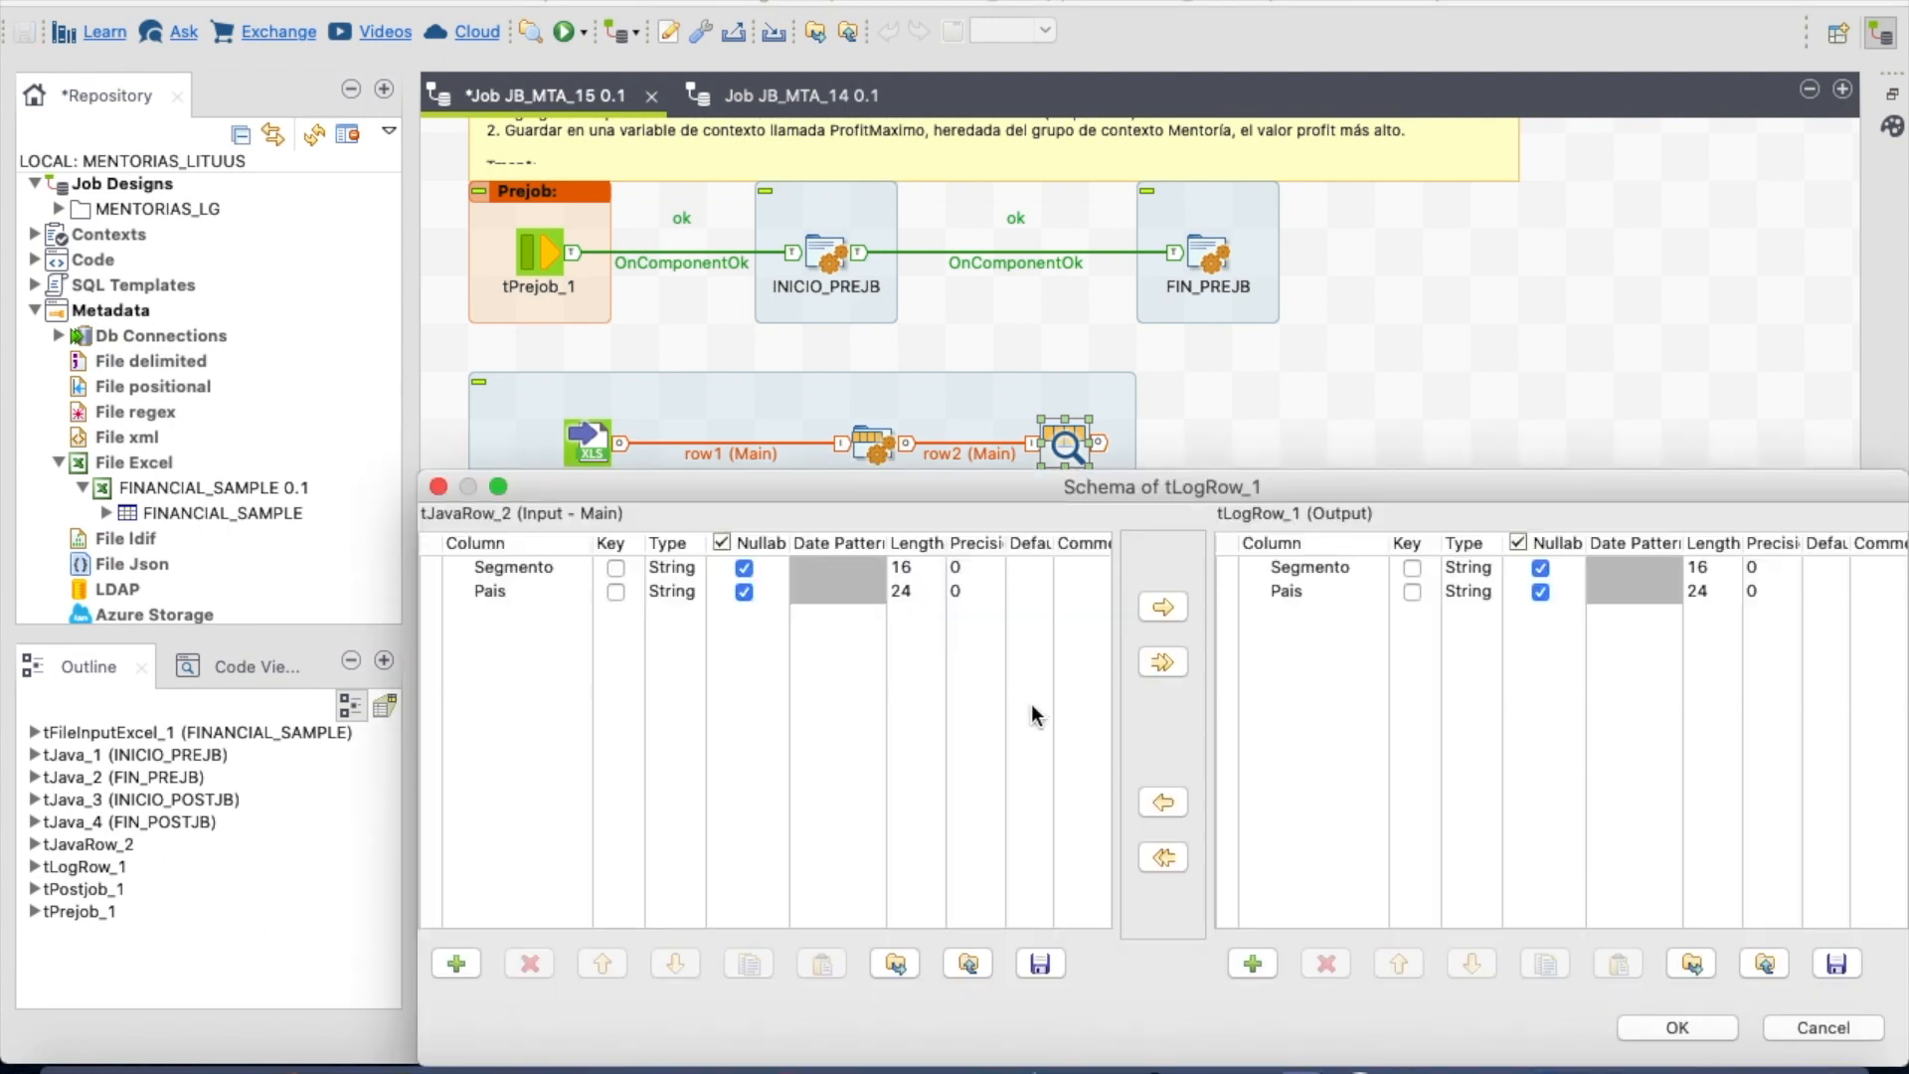
left_click(1680, 1028)
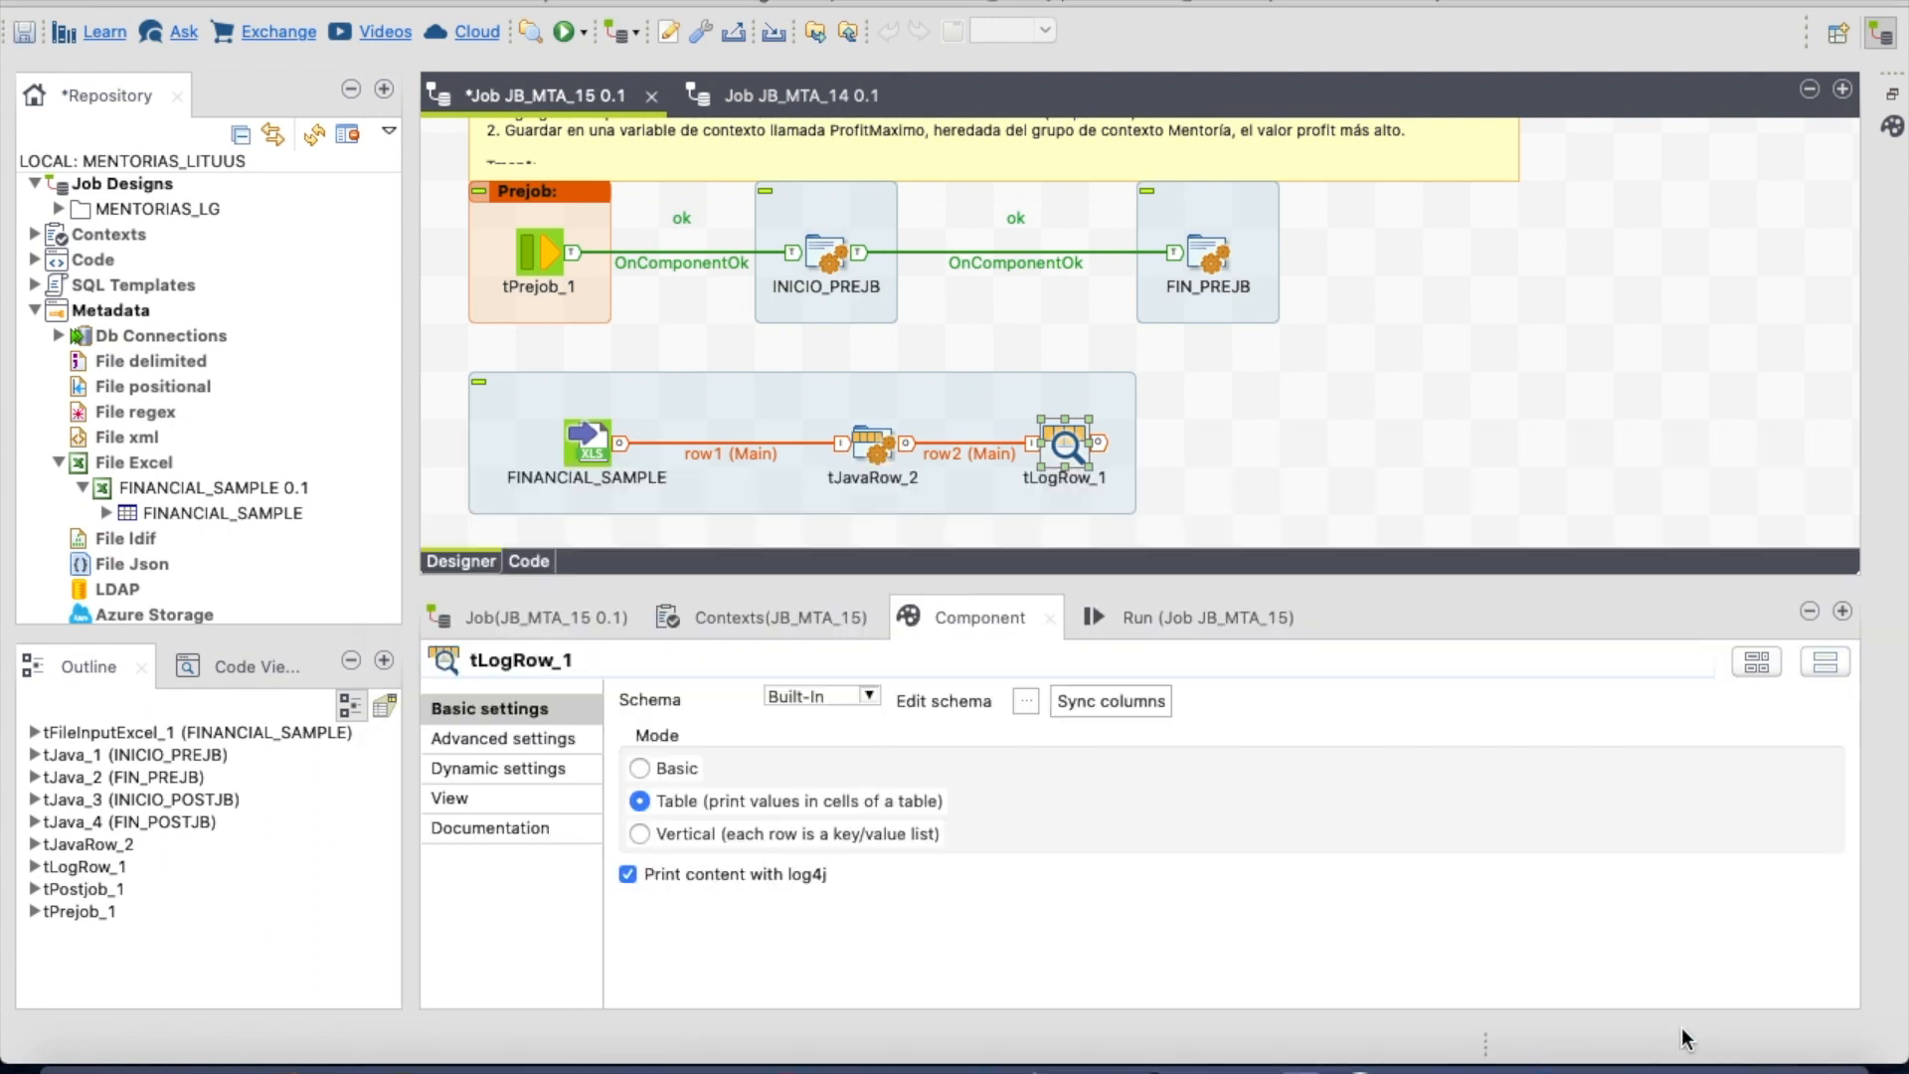
- Run job JB_MTA_15 and review the printed table from the start of the console output
left_click(1124, 607)
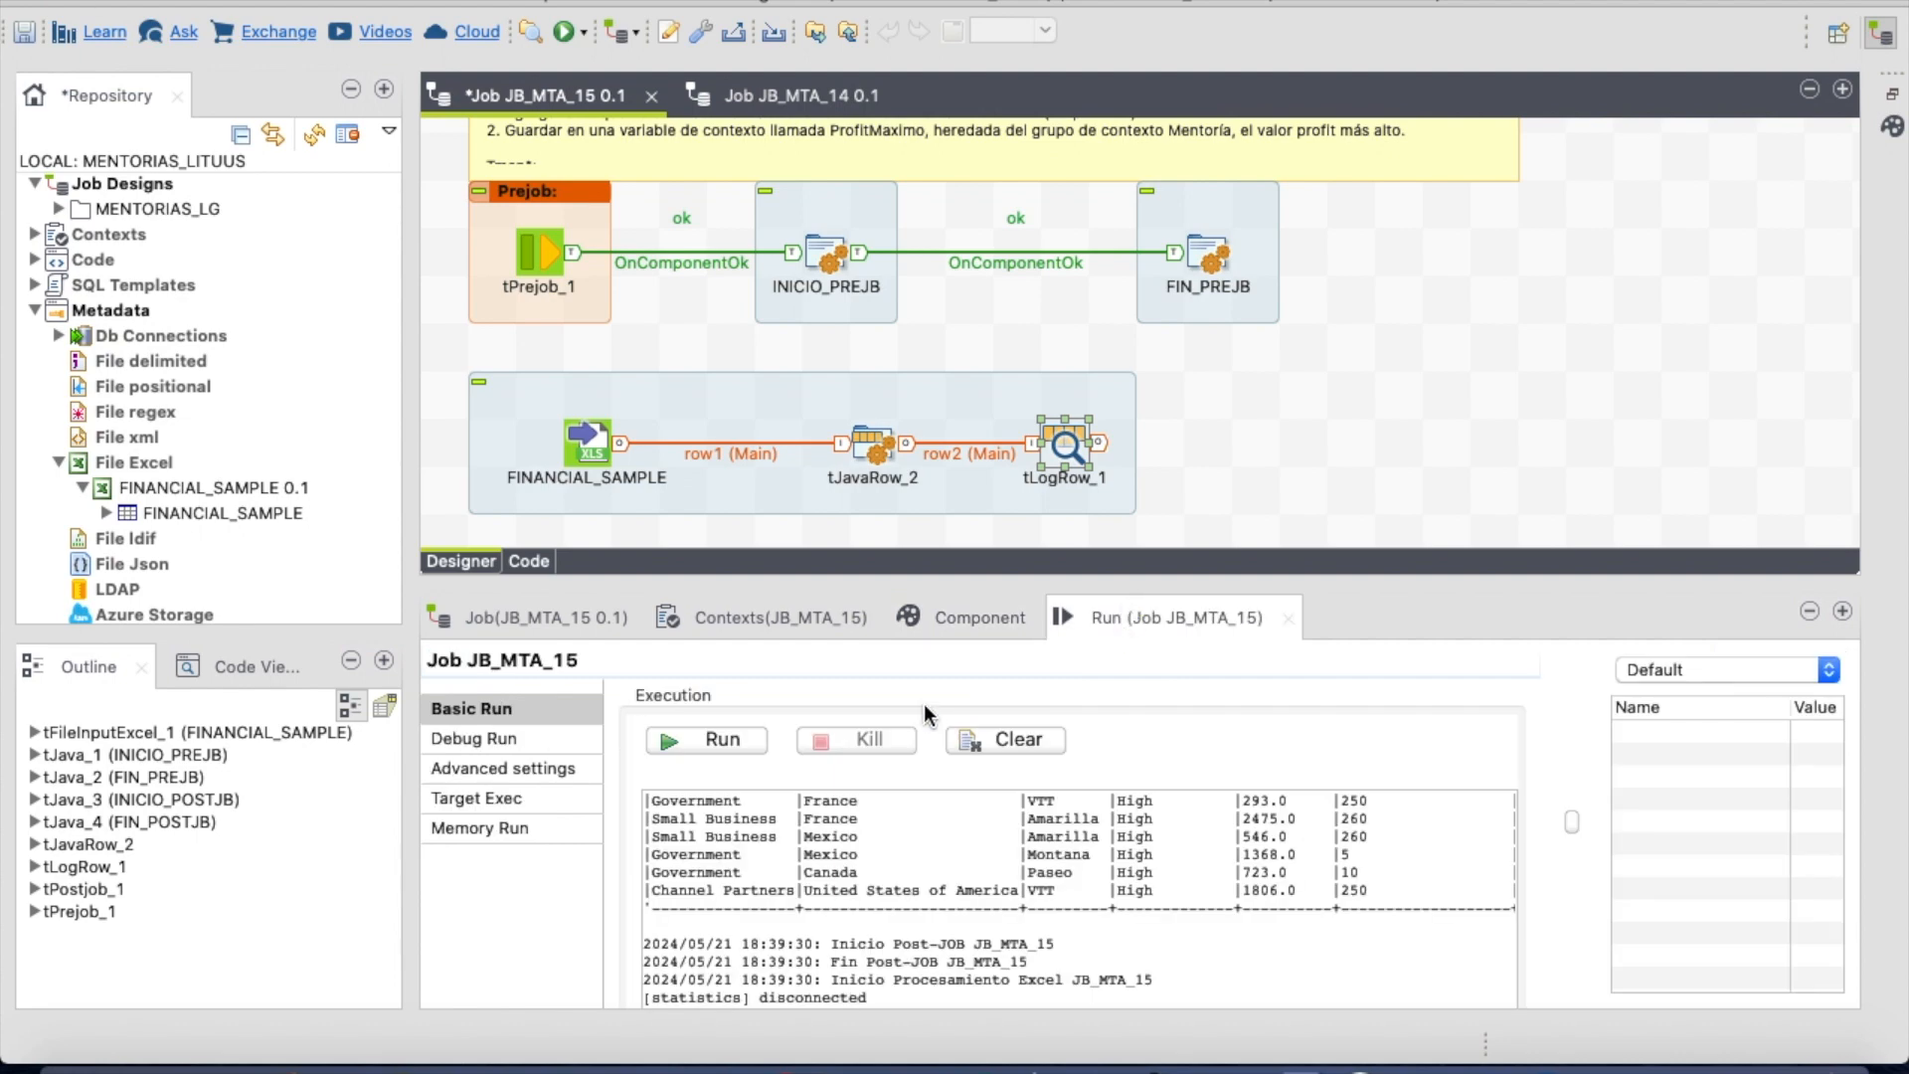
left_click(733, 741)
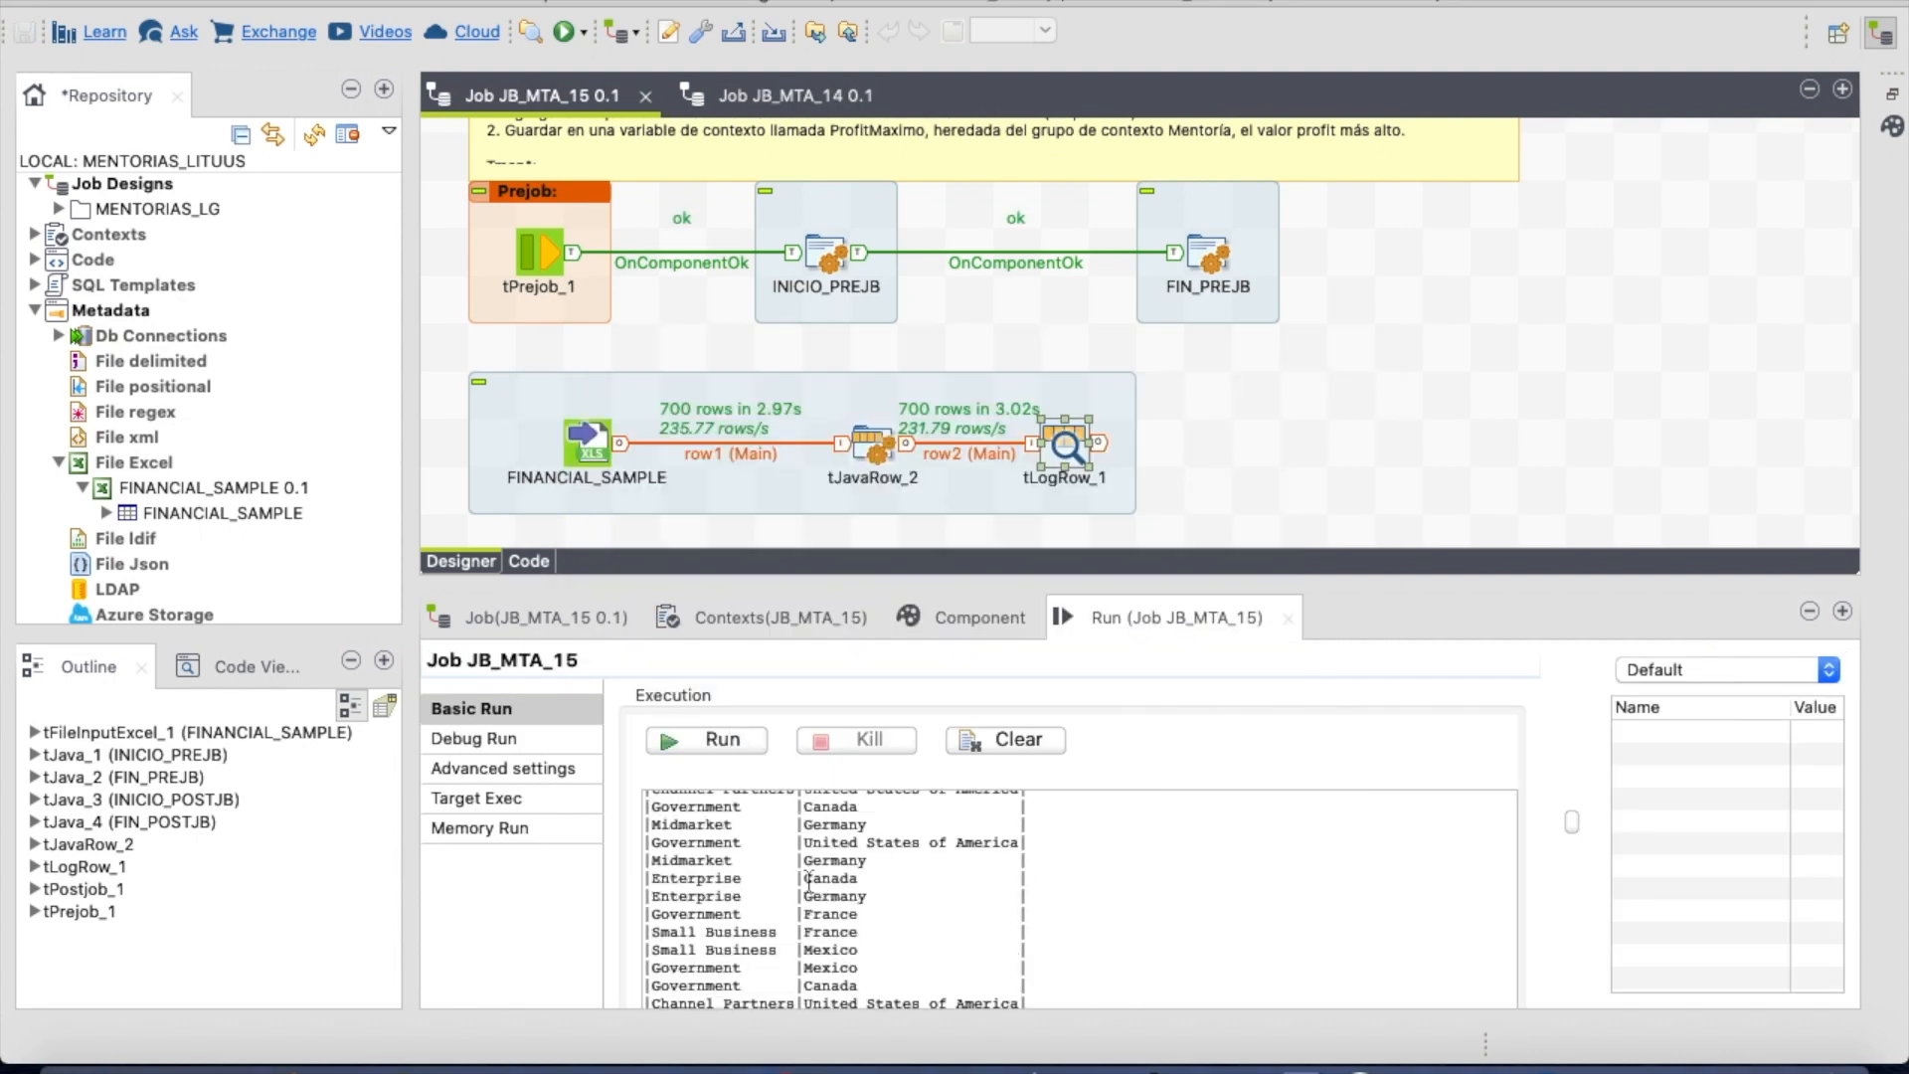
scroll(810, 881, "up", 15)
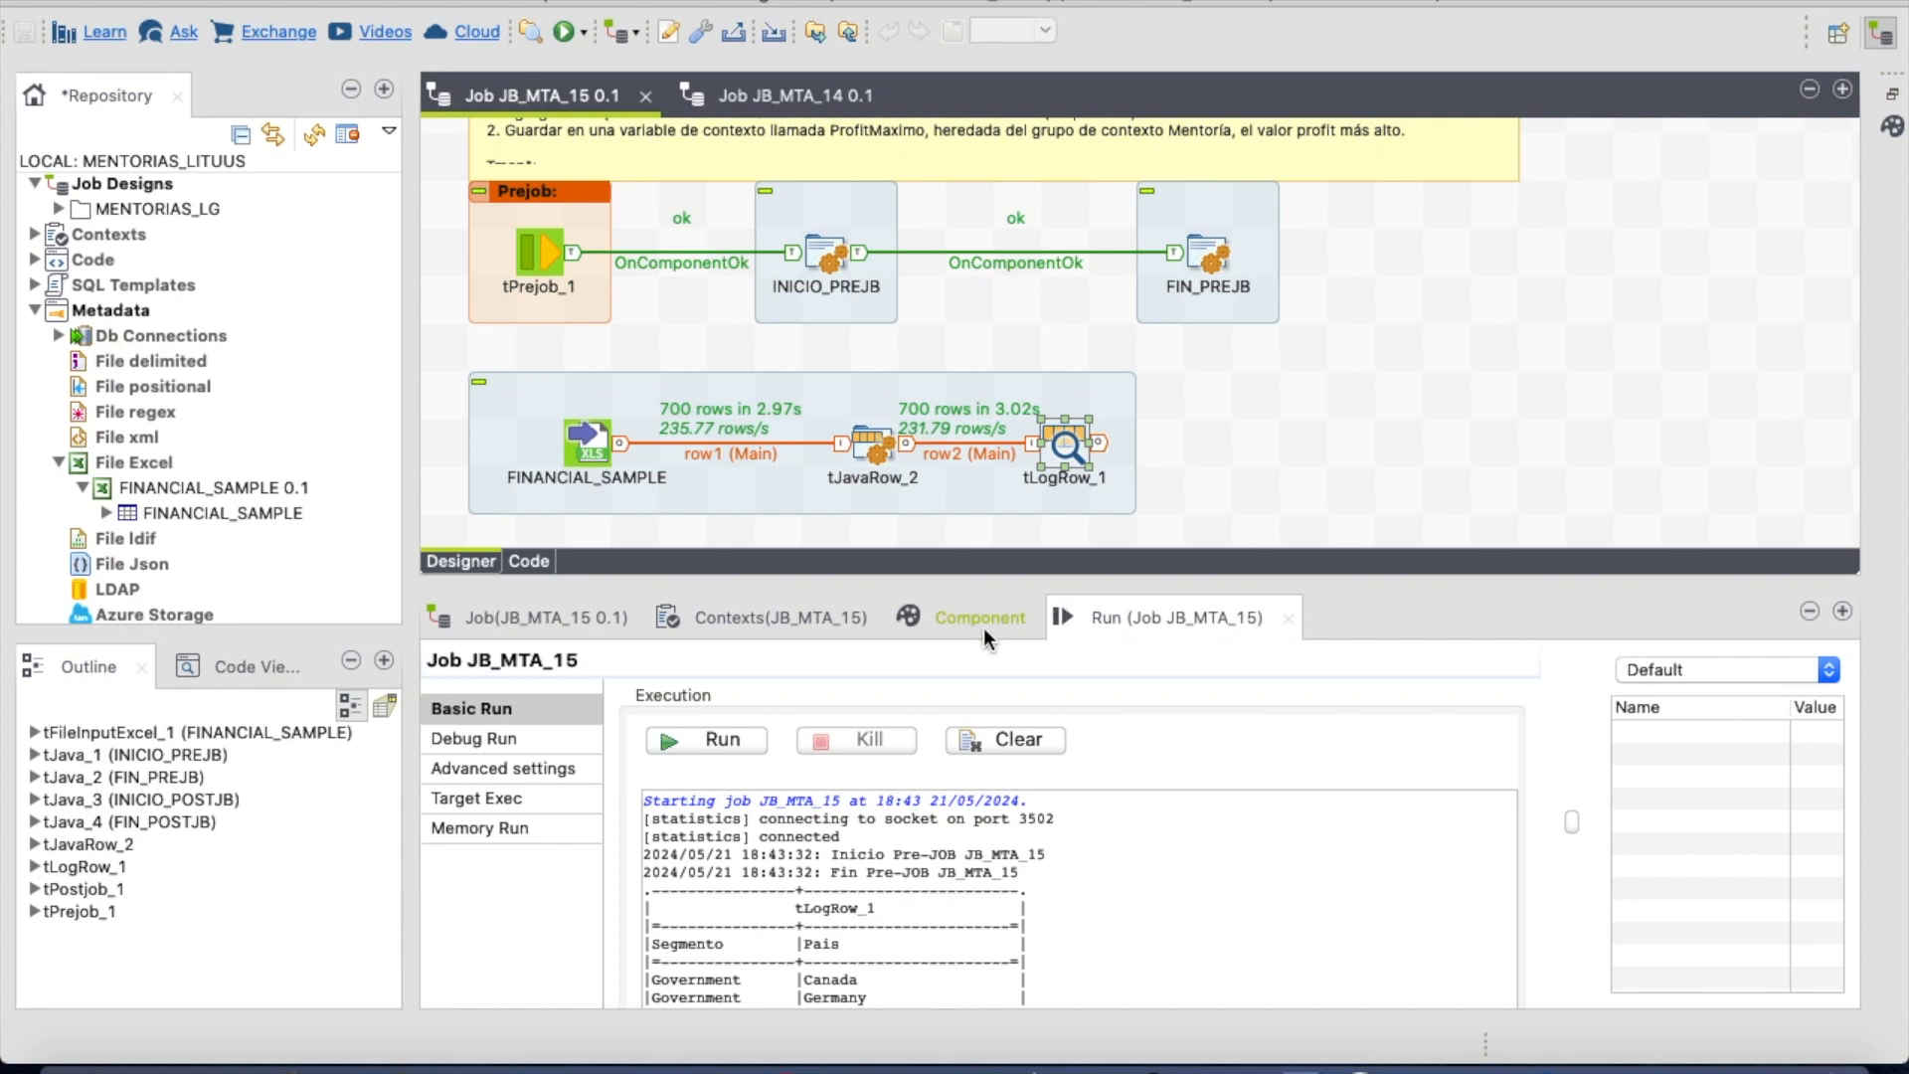
- Duplicate the Country assignment in tJavaRow_2 and make the copy read output_row.Pais = input_row.Product;
left_click(873, 449)
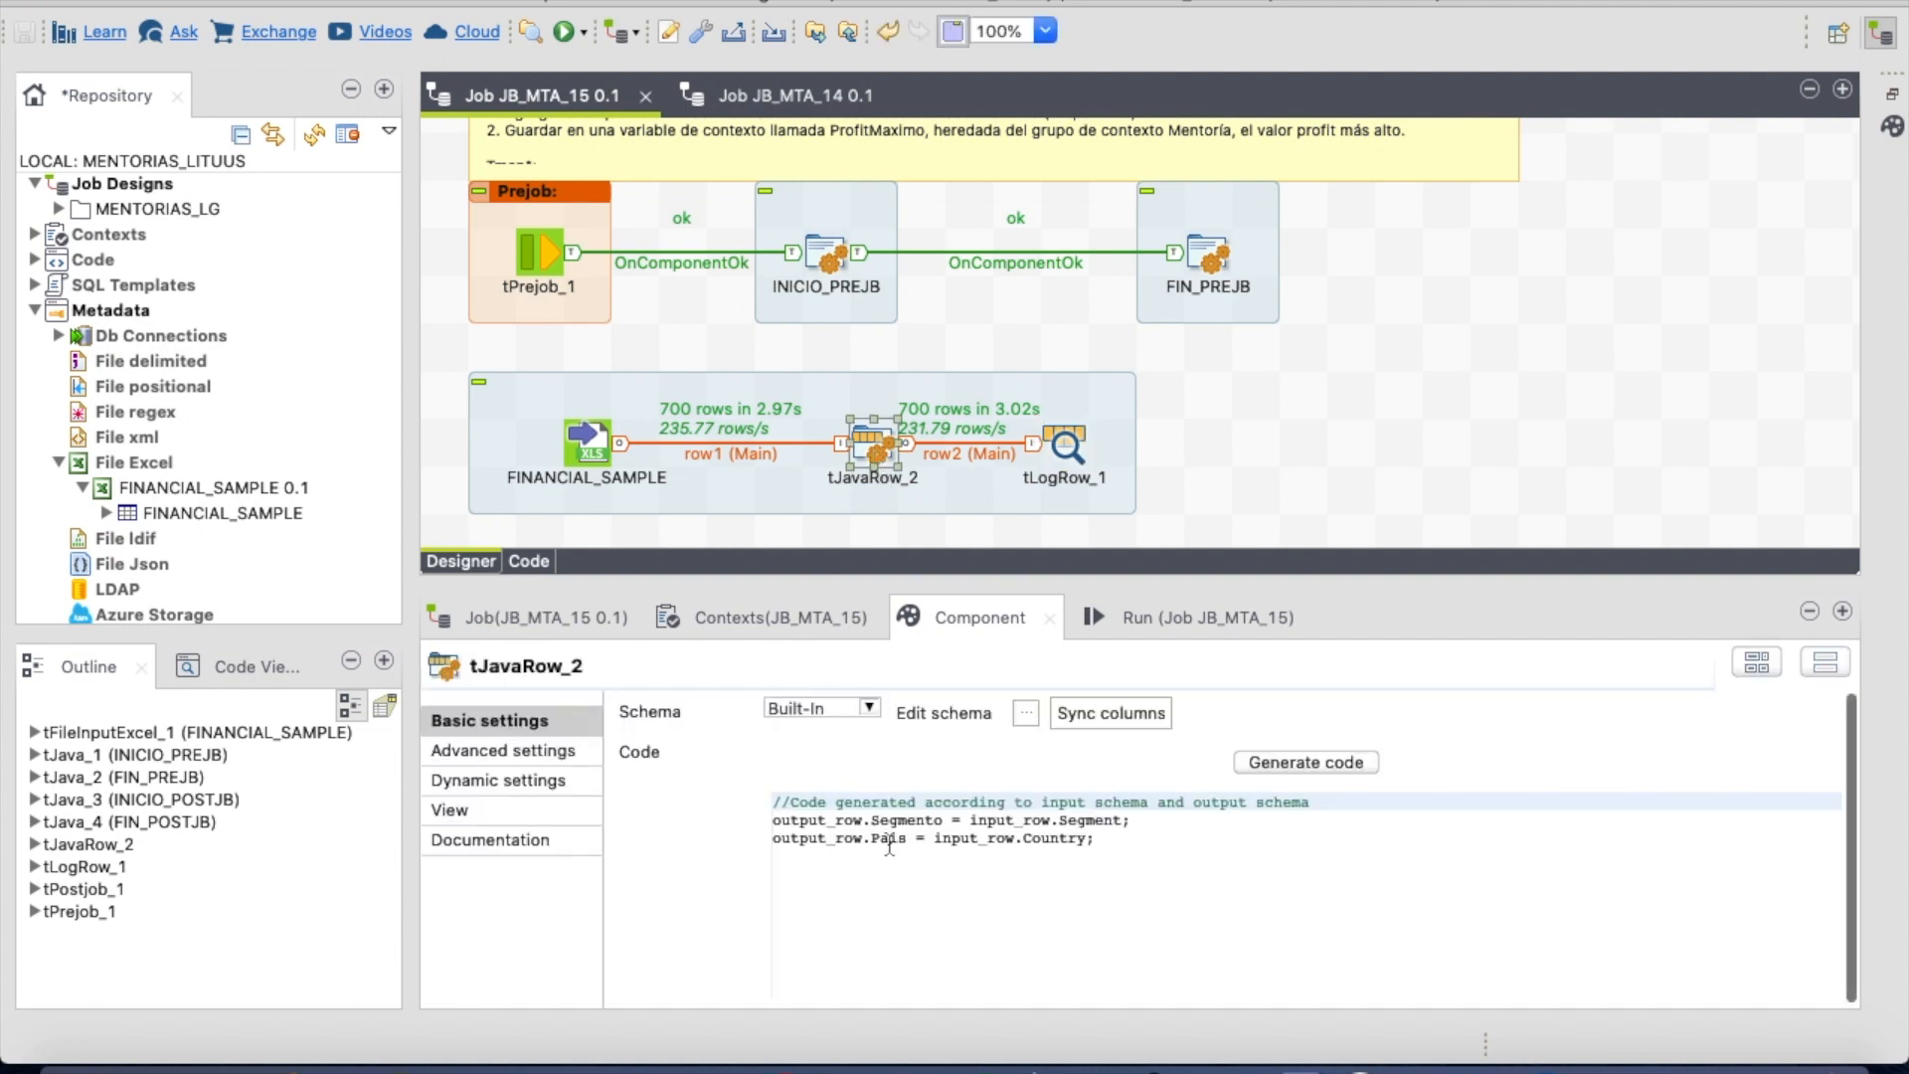
left_click(1112, 837)
key("super+shift+Left")
key("super+c")
key("Right")
key("Return")
key("super+v")
key("BackSpace")
key("BackSpace")
key("BackSpace")
key("BackSpace")
key("BackSpace")
key("BackSpace")
key("BackSpace")
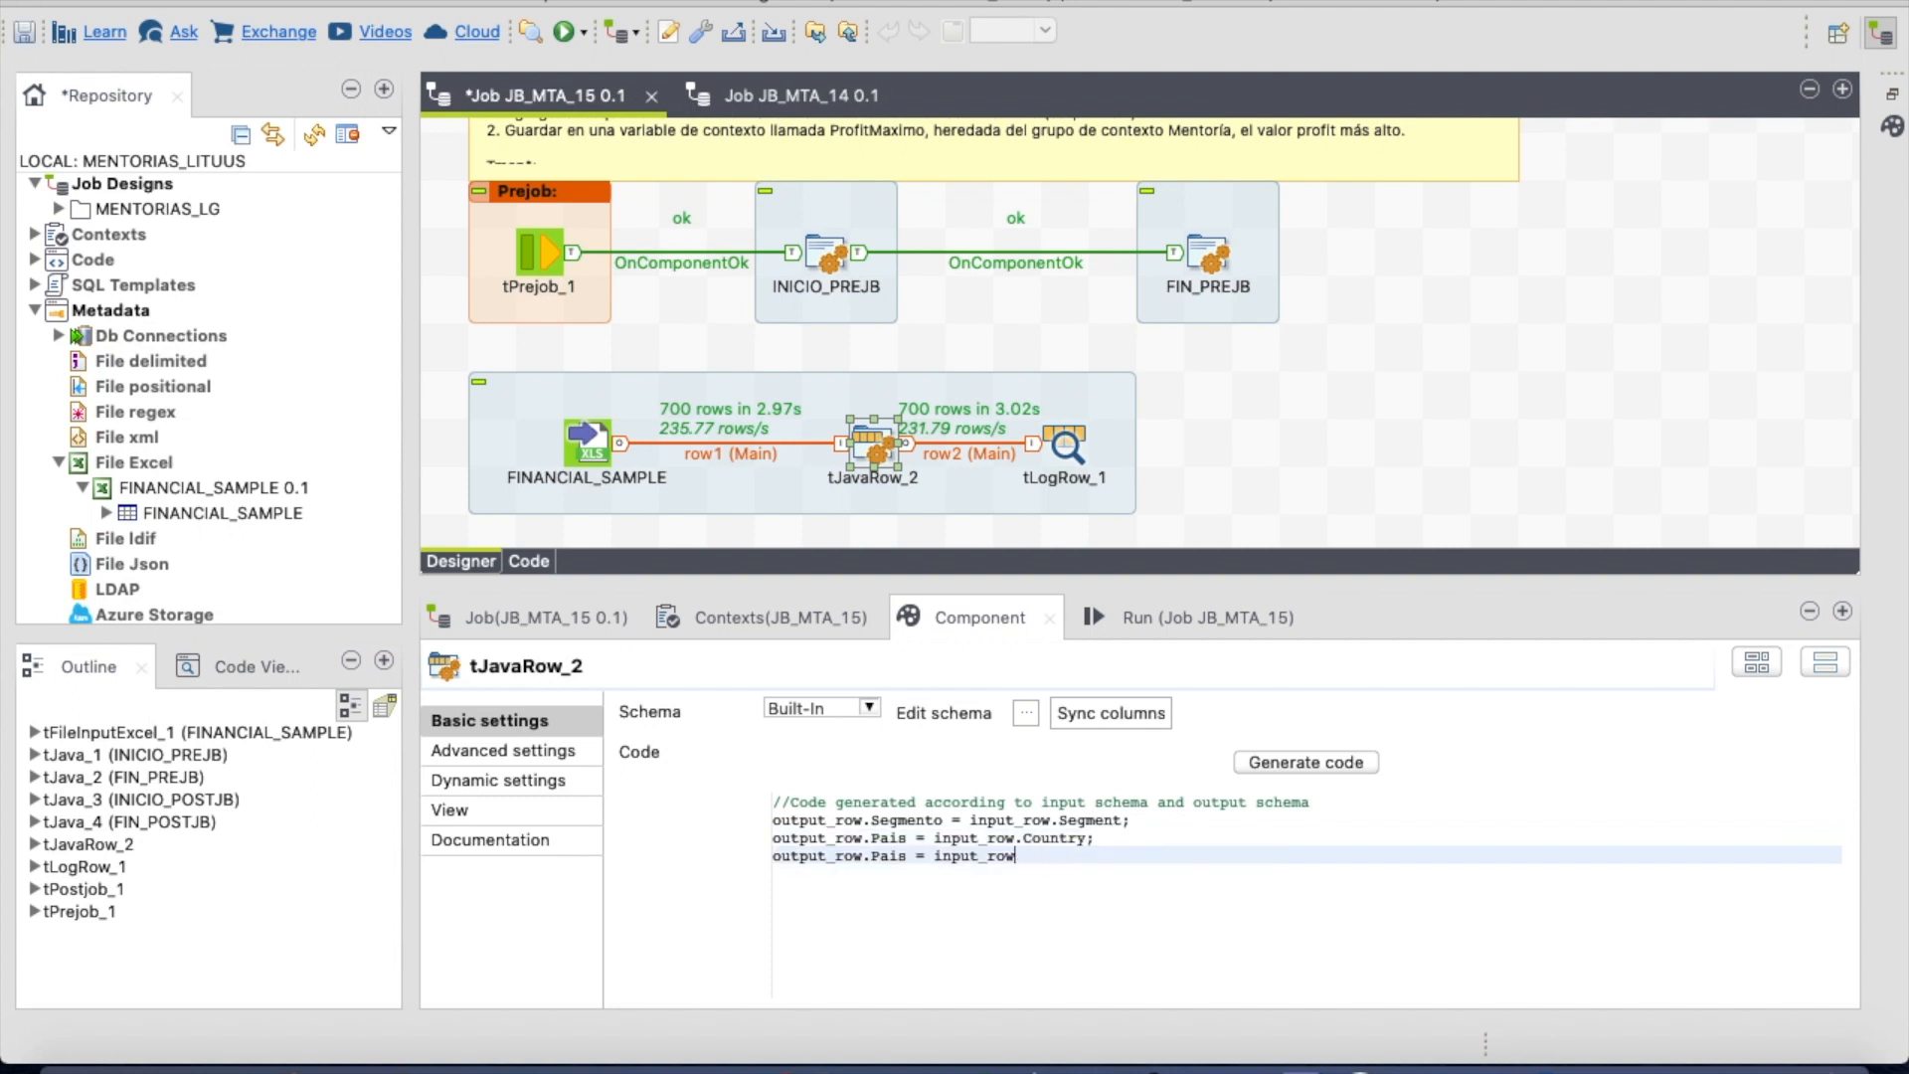
type("Product;")
- Add the text profit below the Product assignment, separated from it by a blank line
key("Return")
type("profit====")
key("BackSpace")
key("BackSpace")
key("BackSpace")
key("BackSpace")
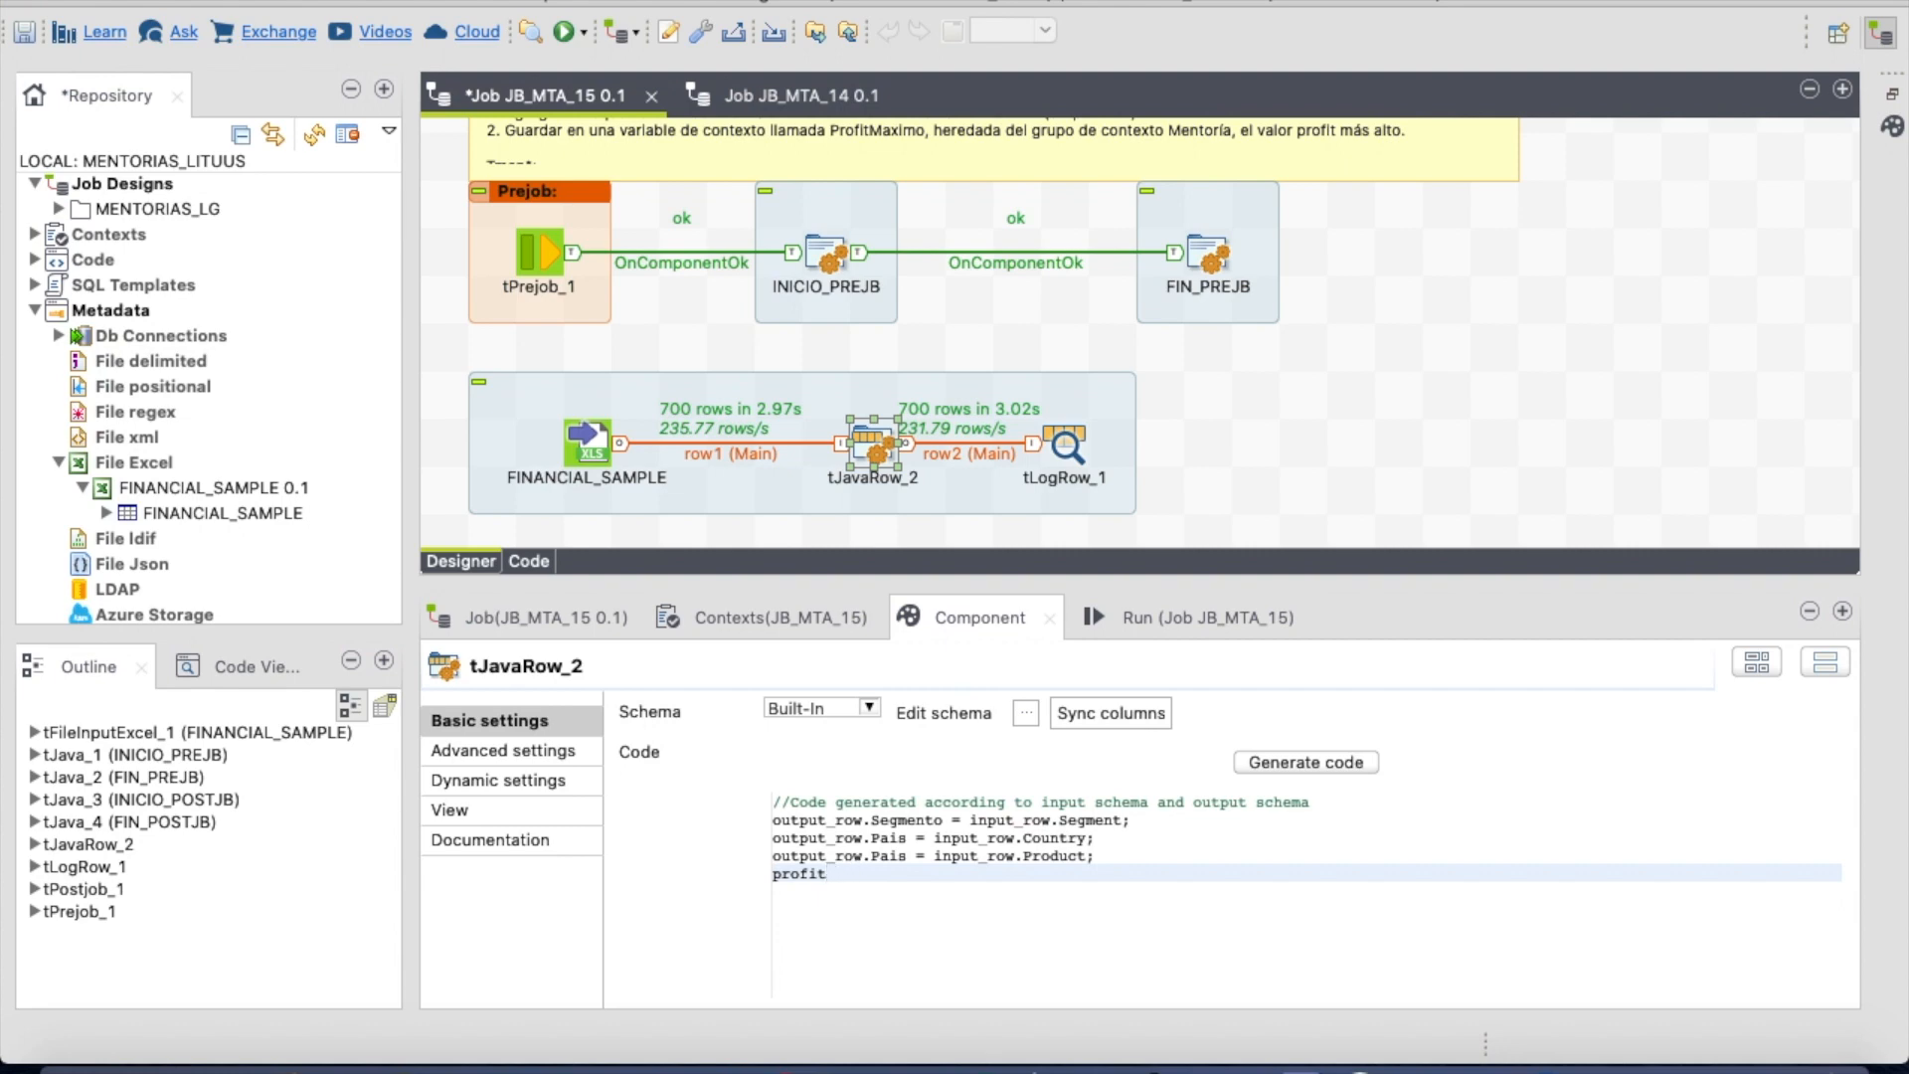
key("Return")
key("Up")
- Add a context variable named Profit to the job
left_click(826, 616)
left_click(477, 959)
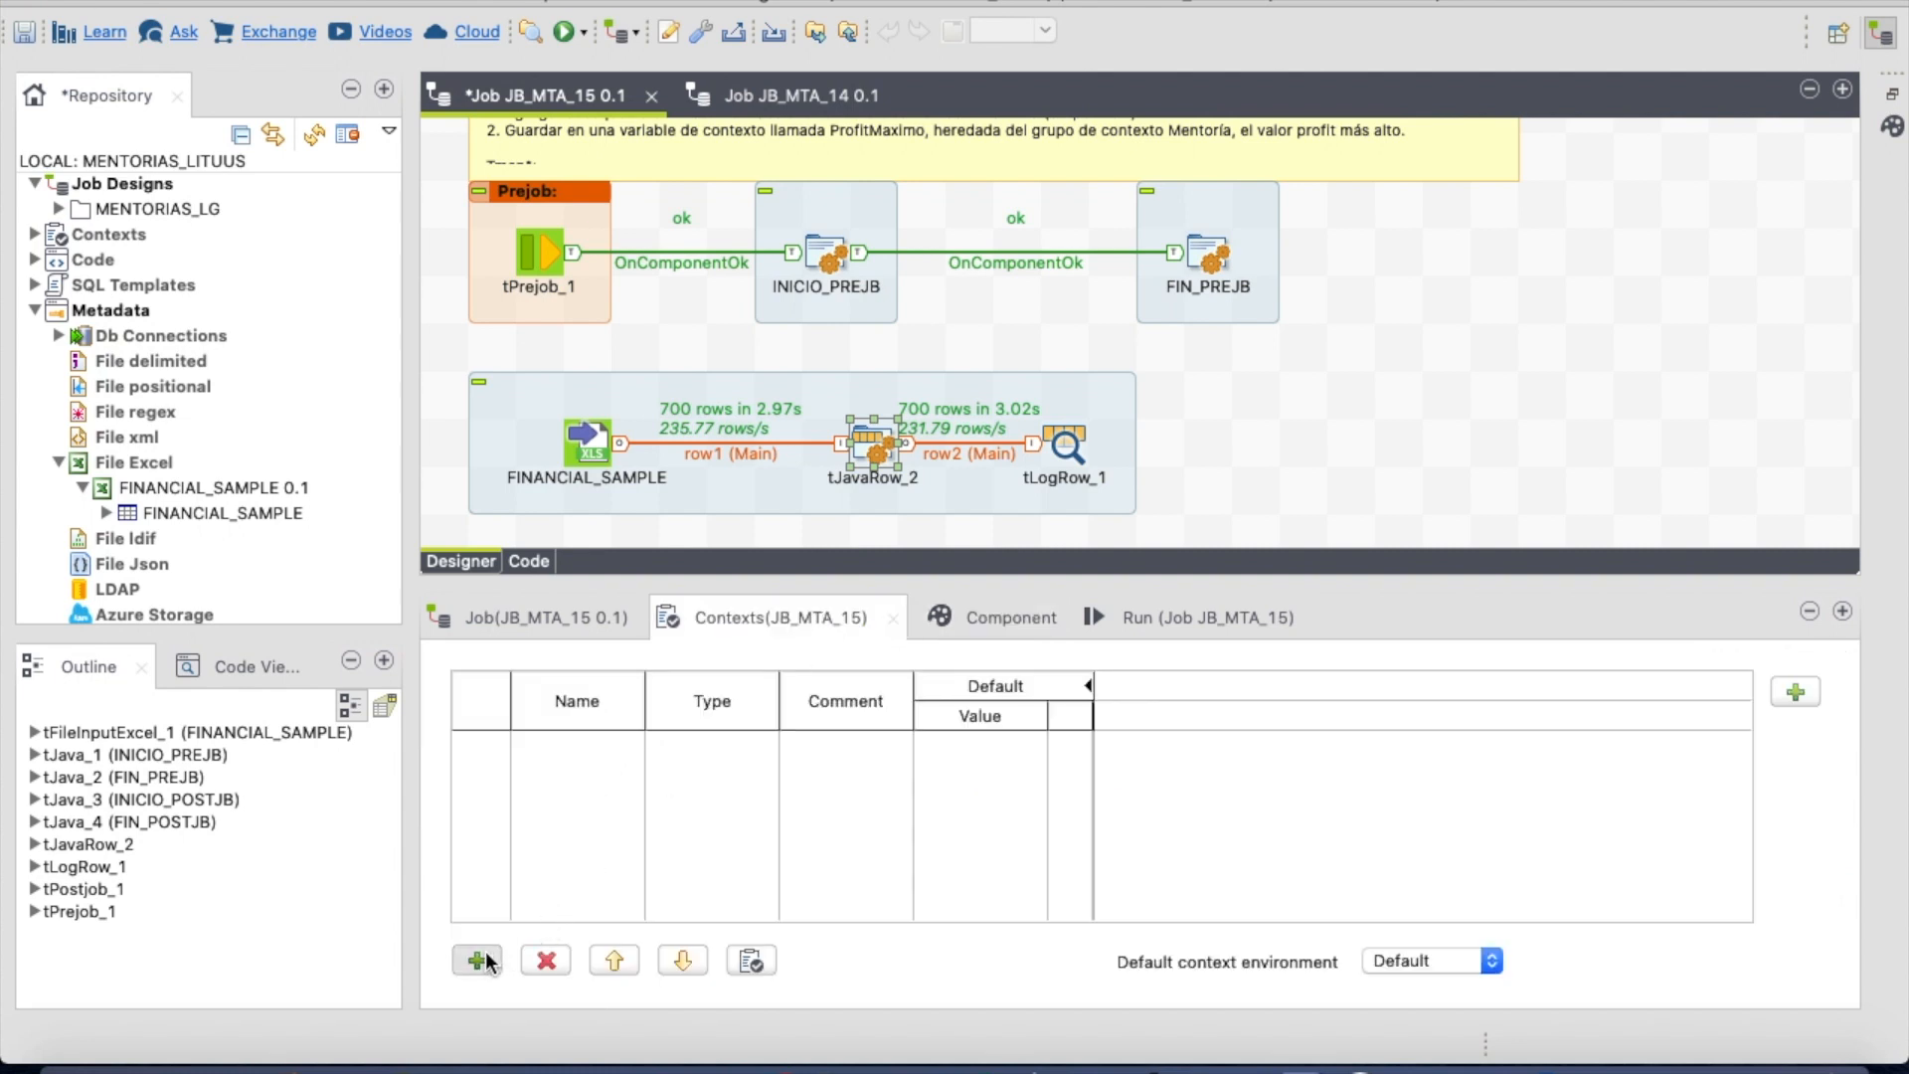
left_click(569, 755)
left_click(567, 753)
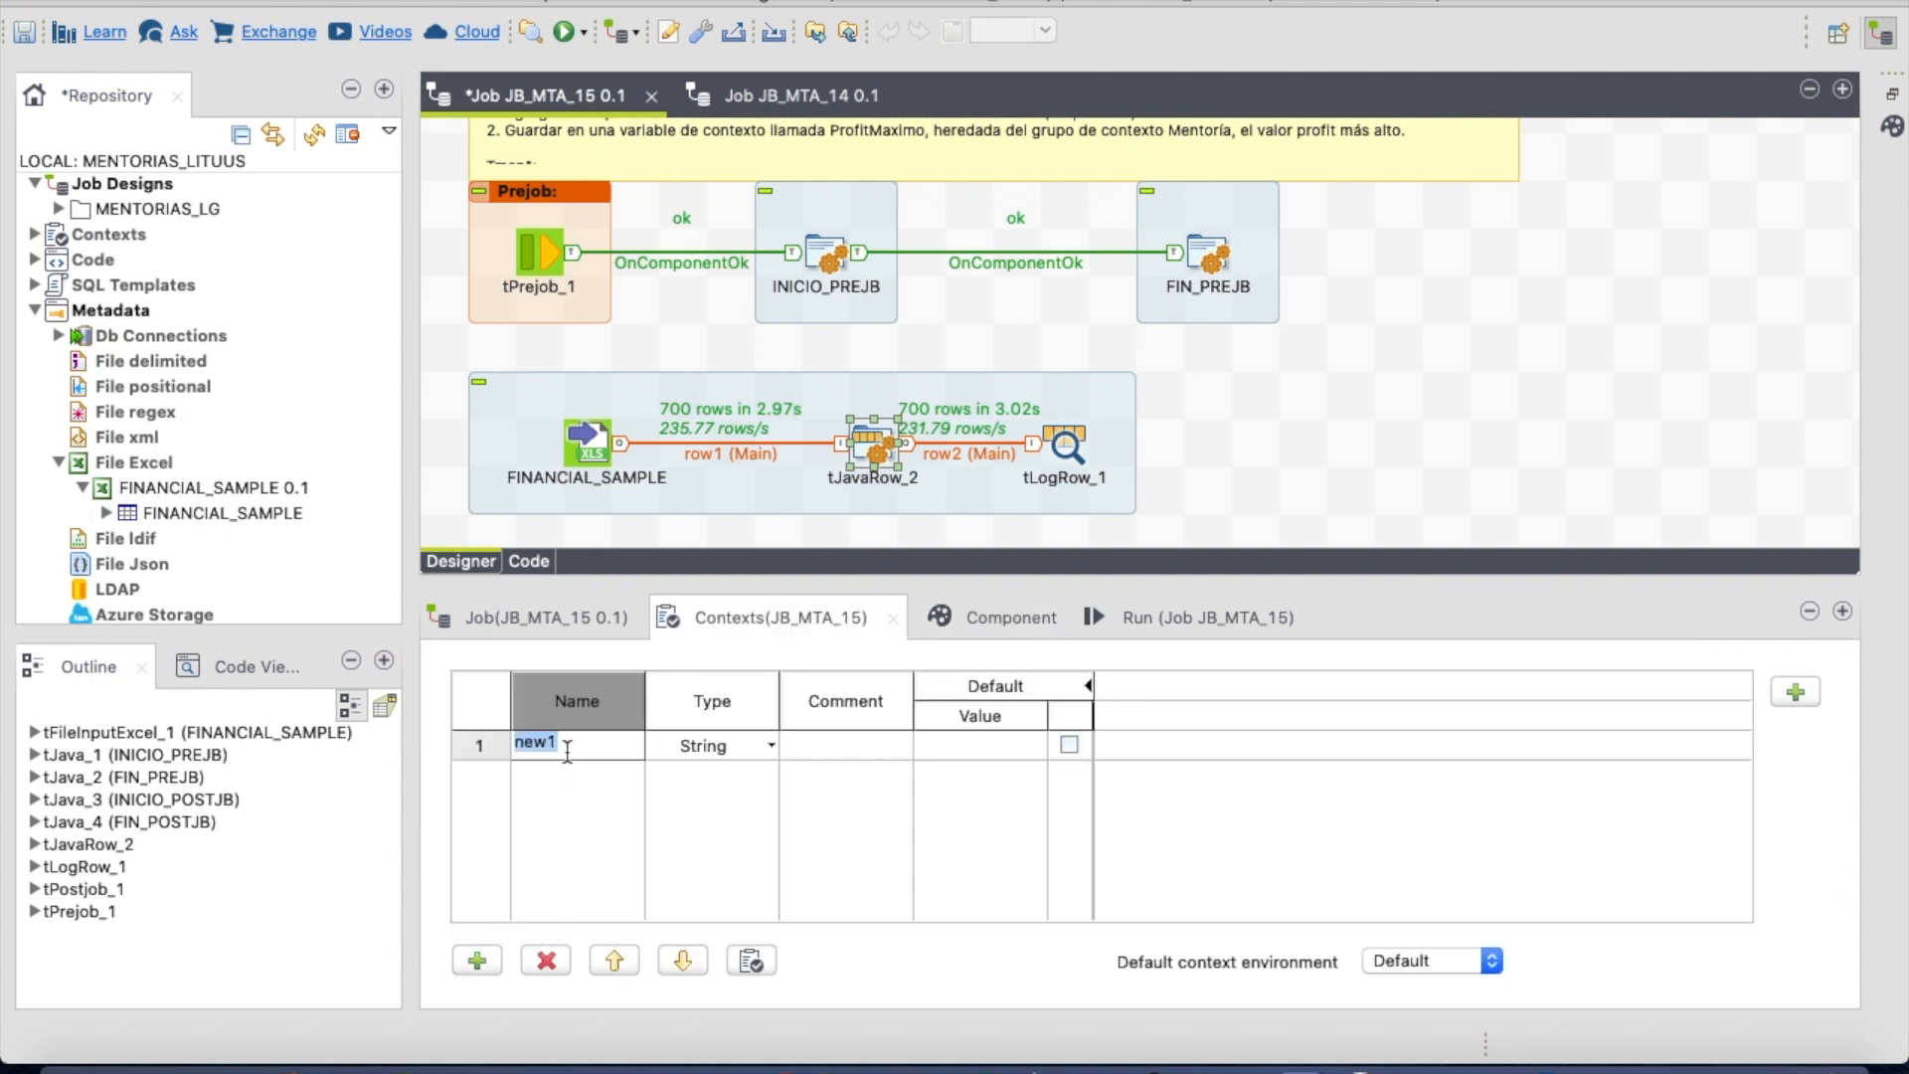
type("Profit+")
- Check the Profit column's type in the tJavaRow_2 schema, and give the Profit context variable type float | Float with default value 0
left_click(980, 611)
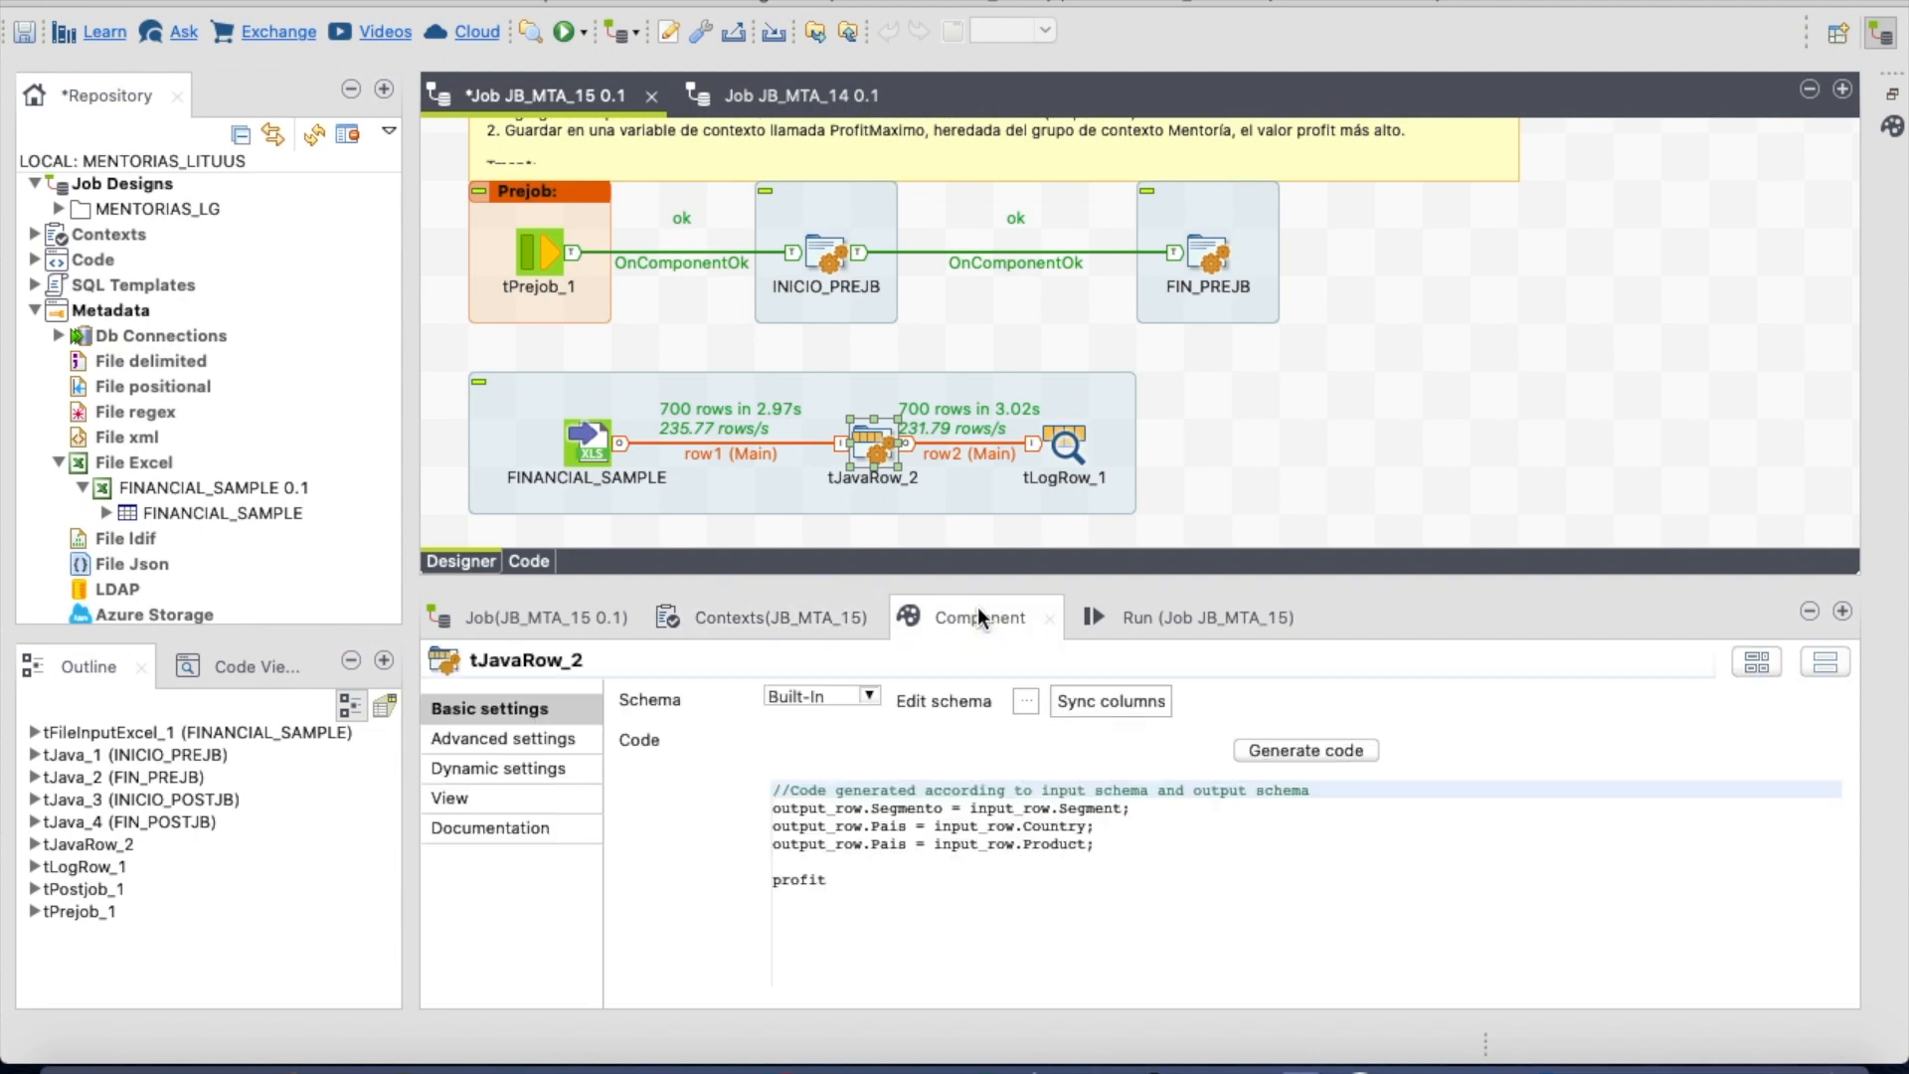
left_click(1018, 696)
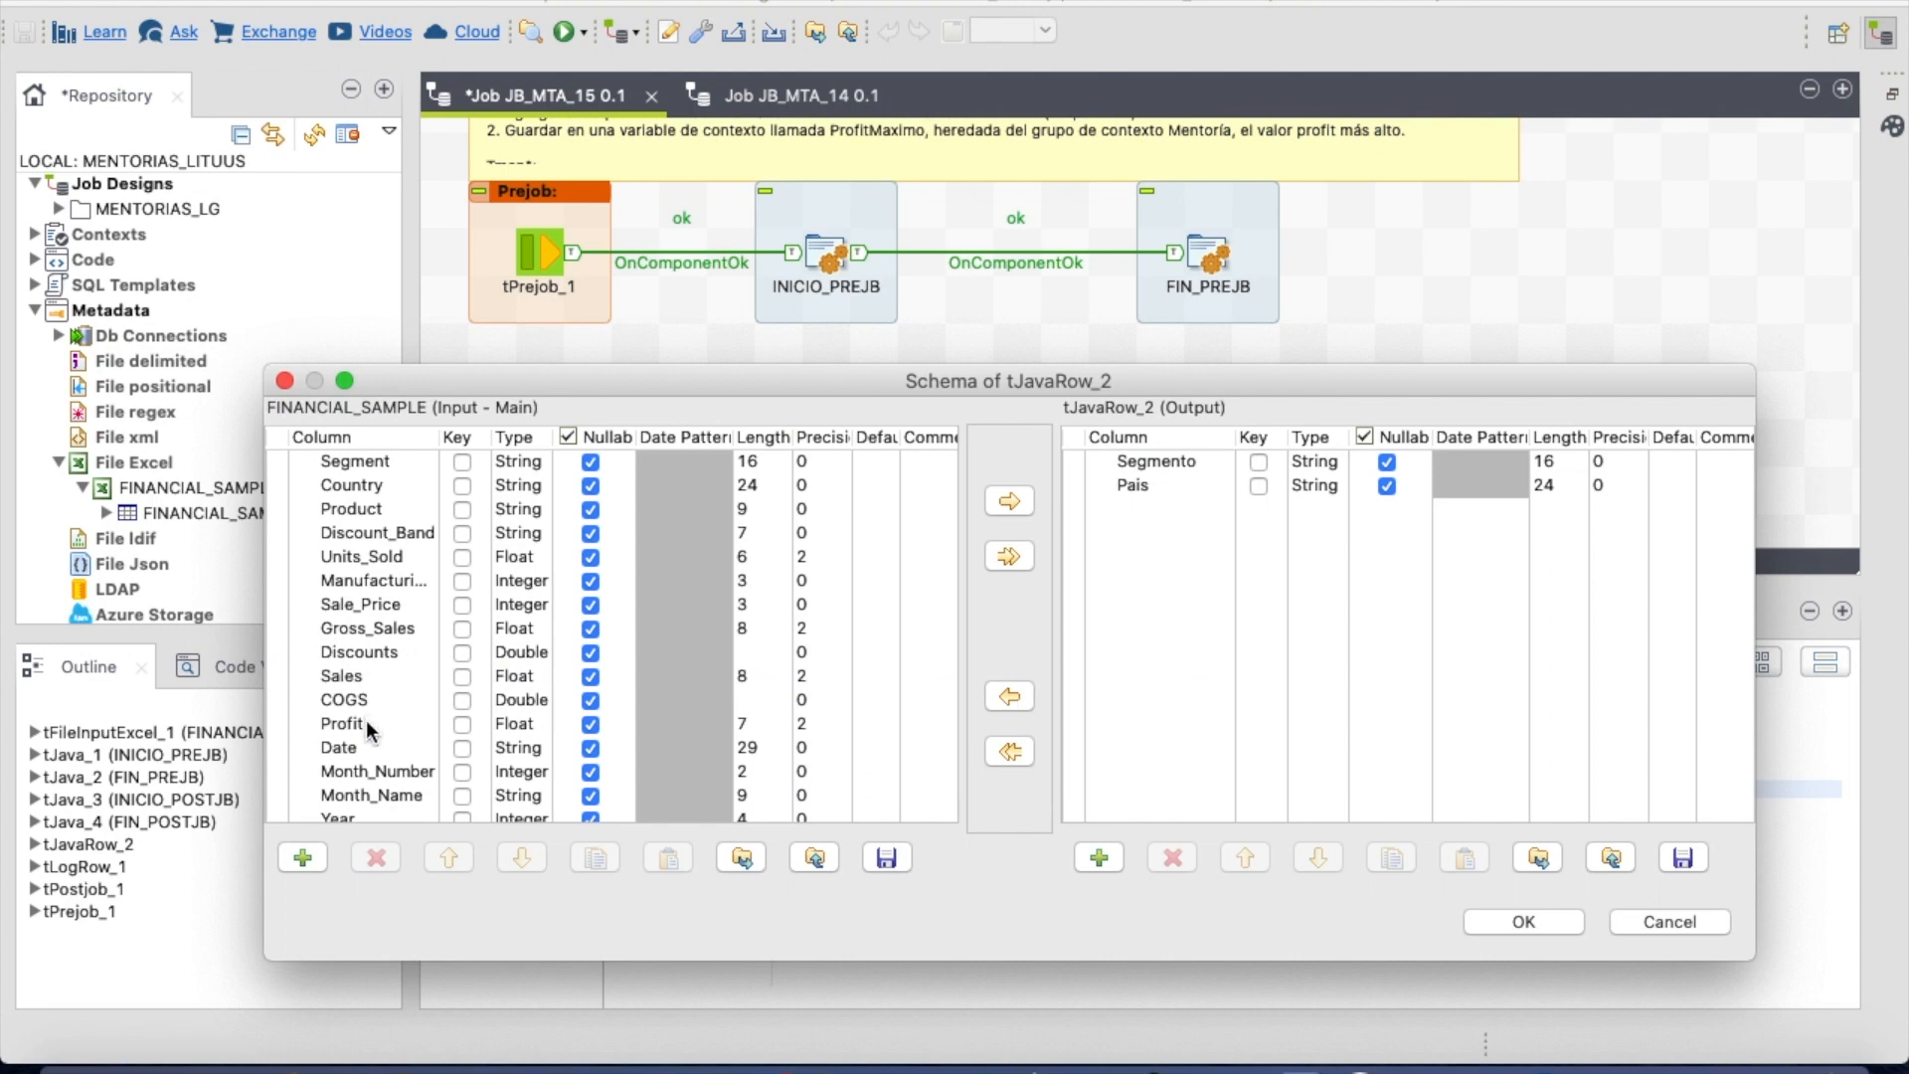
left_click(1505, 921)
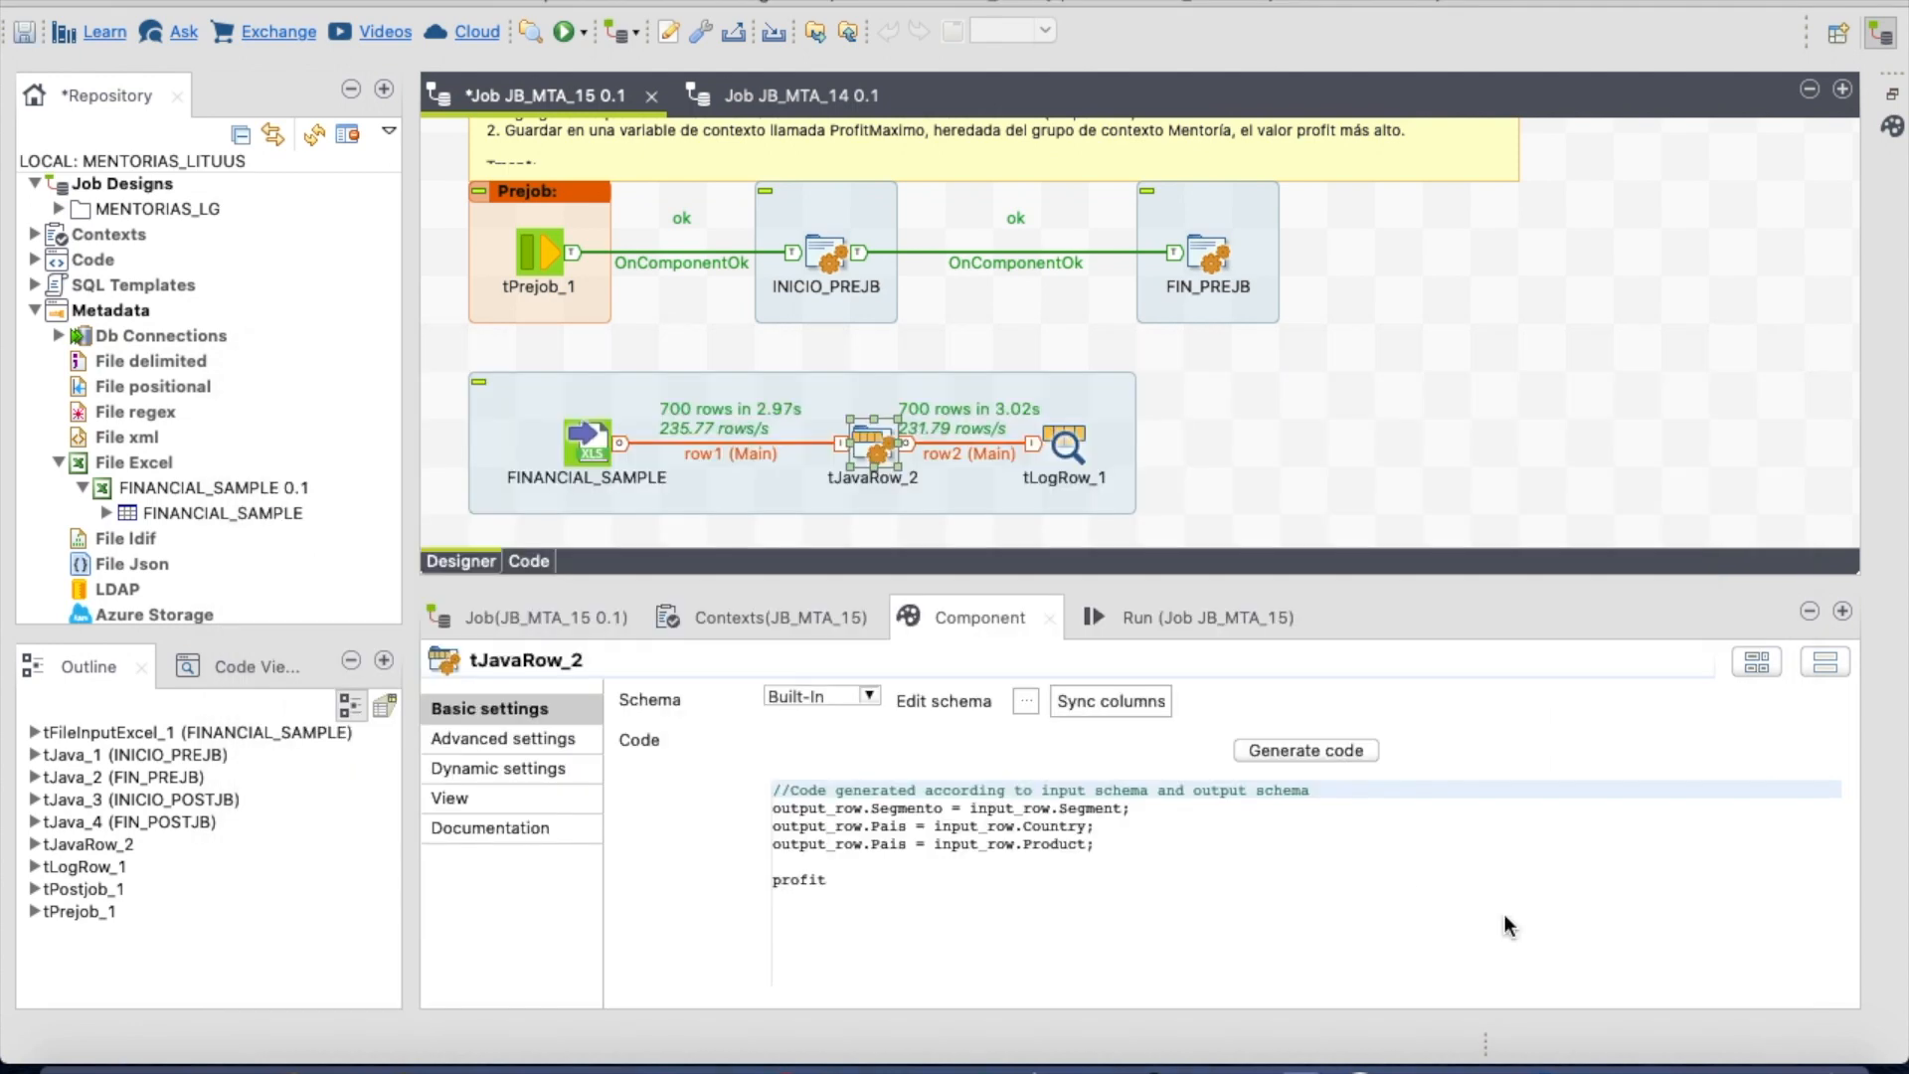
left_click(762, 617)
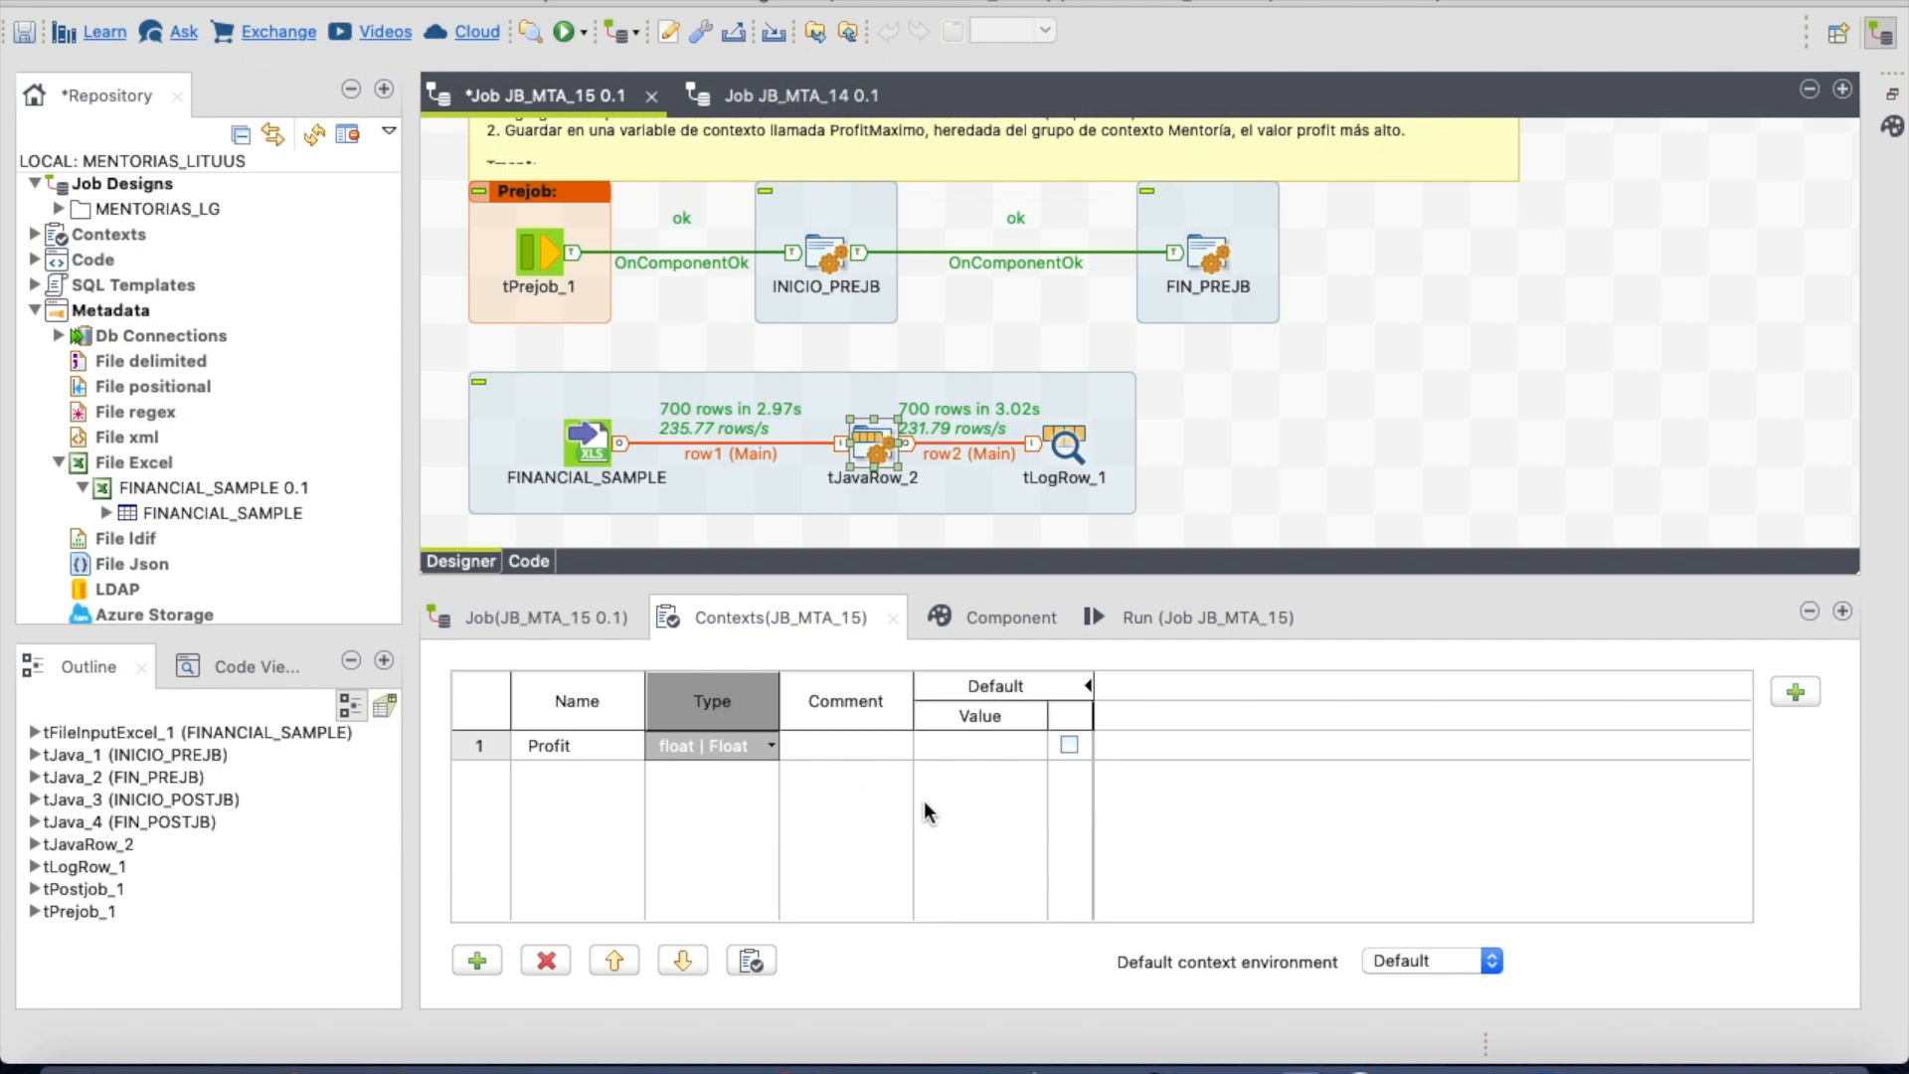
left_click(976, 742)
type("0")
left_click(861, 748)
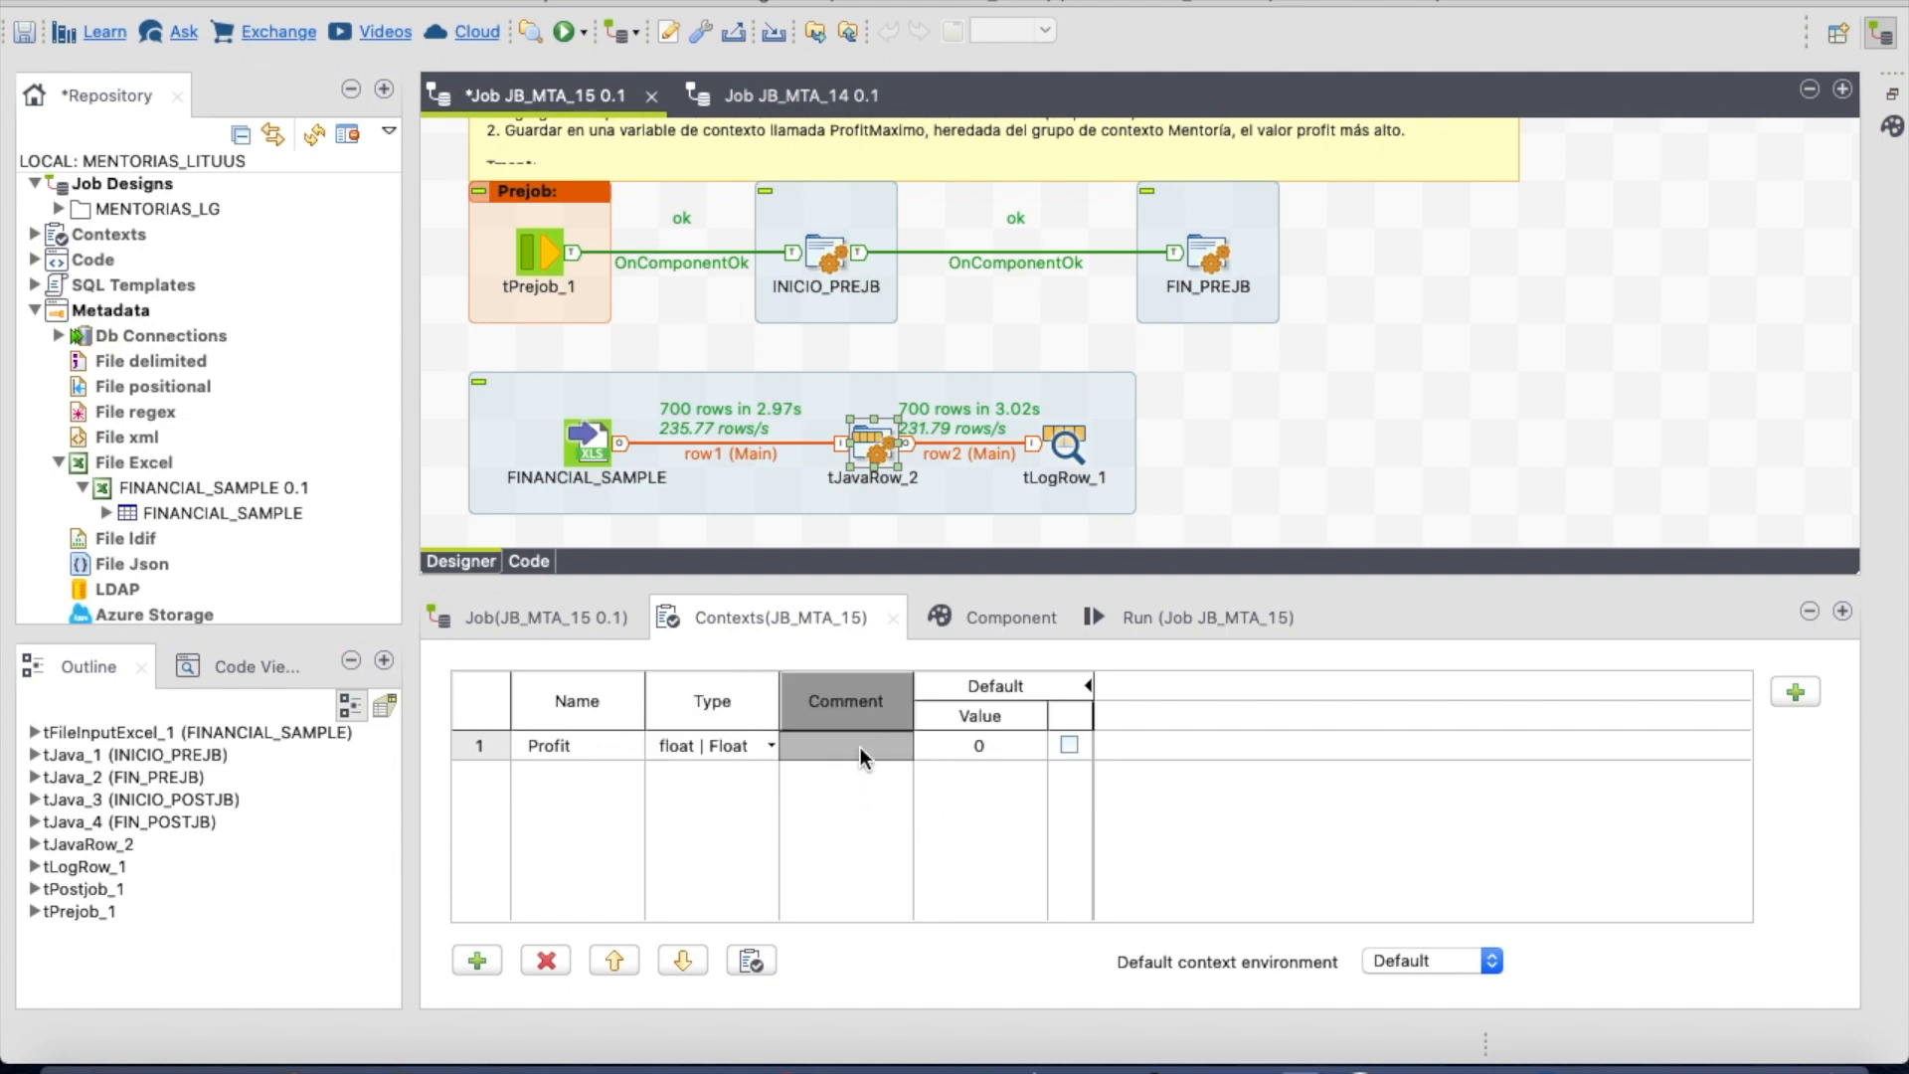
left_click(1004, 731)
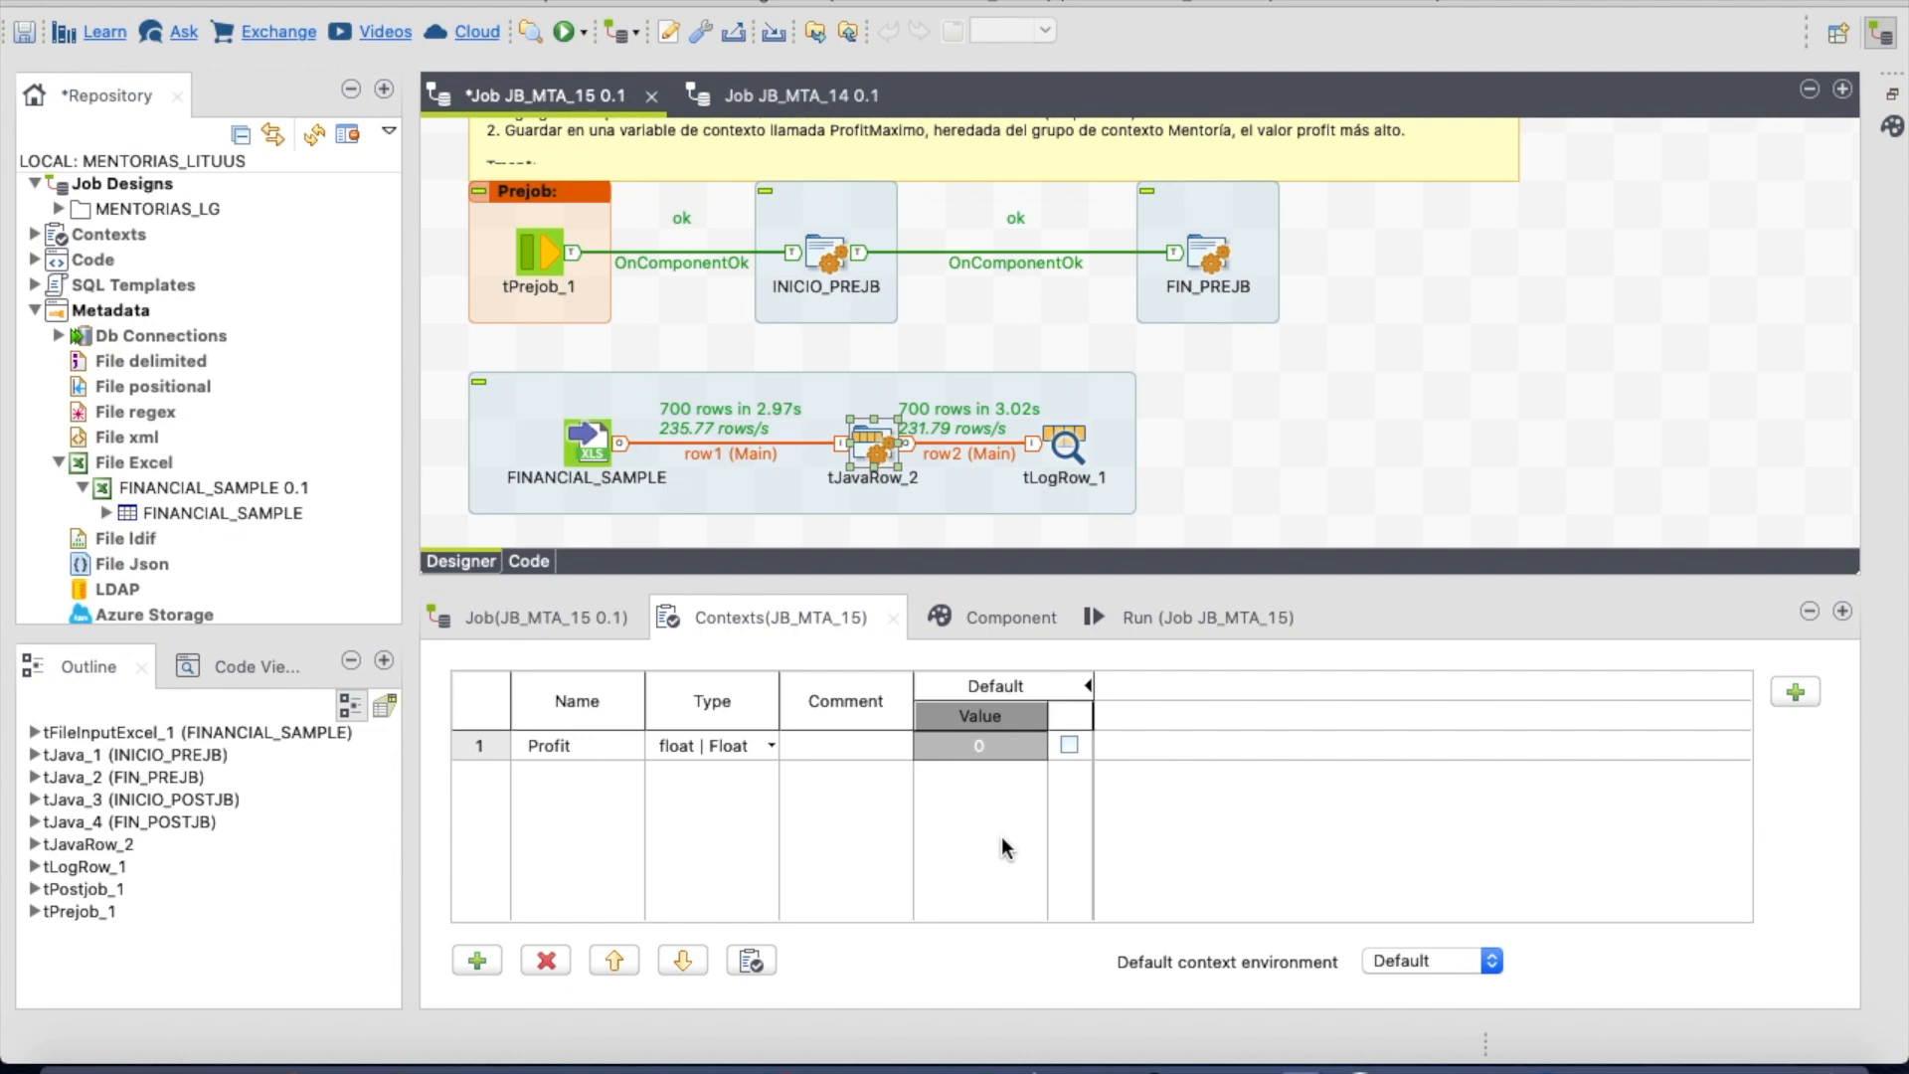
- In the tJavaRow_2 code, begin the condition if(input_row.Profit > on a new line above context.Profit
left_click(976, 626)
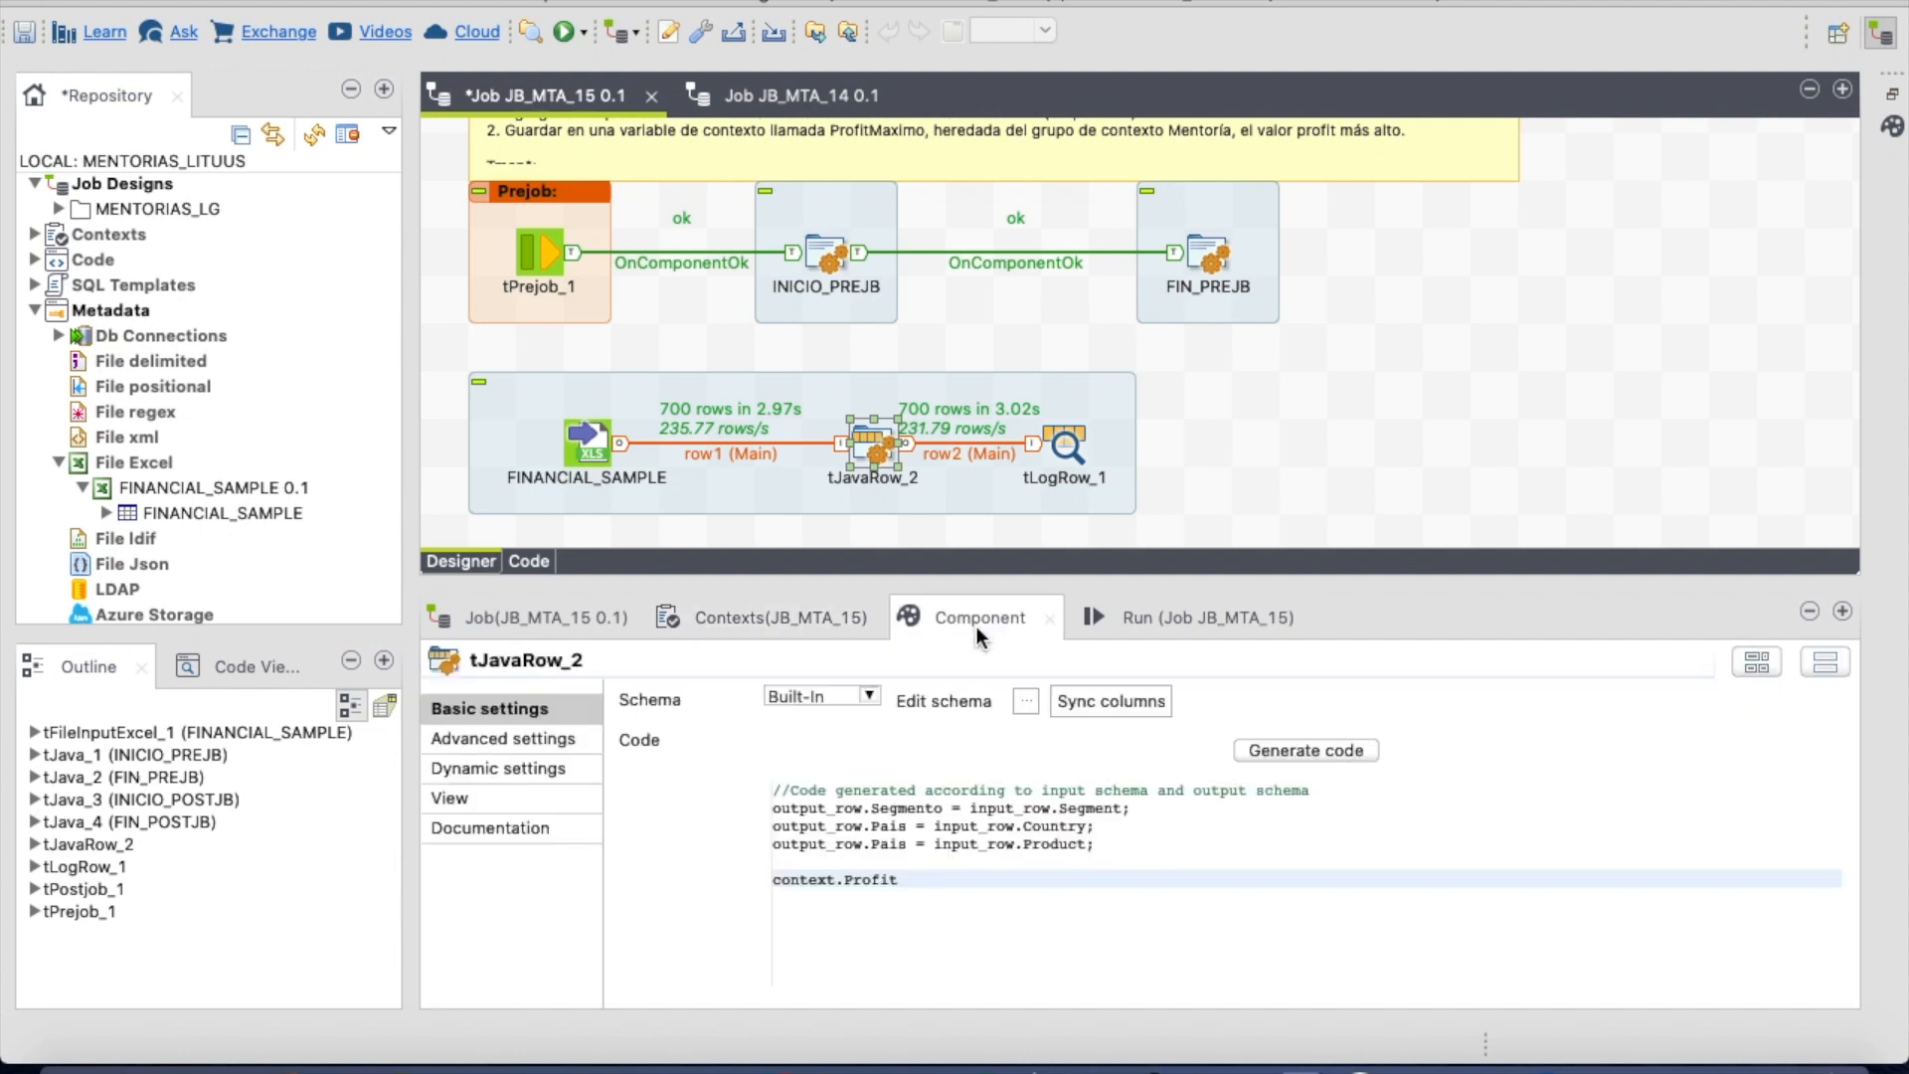
left_click(904, 877)
key("super+Left")
key("Return")
key("Up")
type("if(")
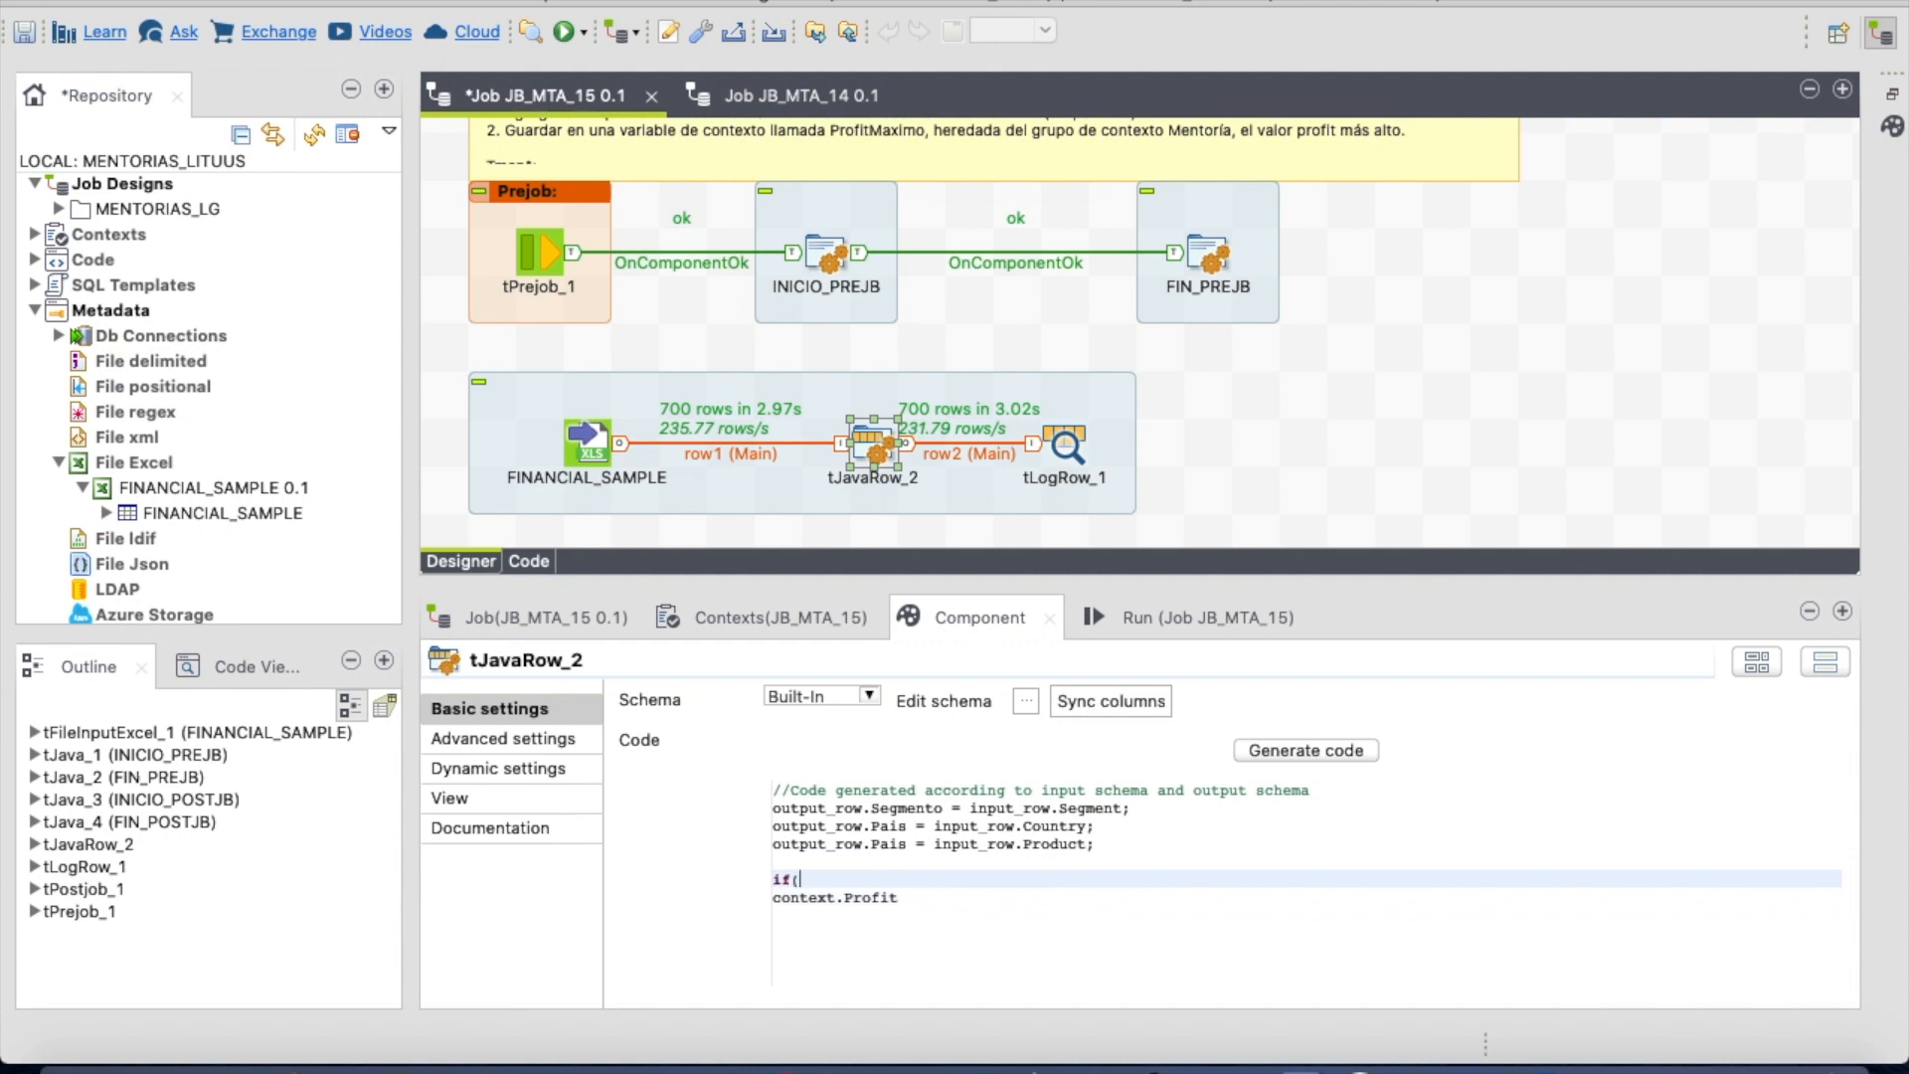
type("inp")
type("ut:")
type("_row")
type(".Profi")
type("t")
type(" >")
- Move context.Profit up into the condition so it reads if(input_row.Profit > context.Profit)
key("Down")
key("shift+super+Left")
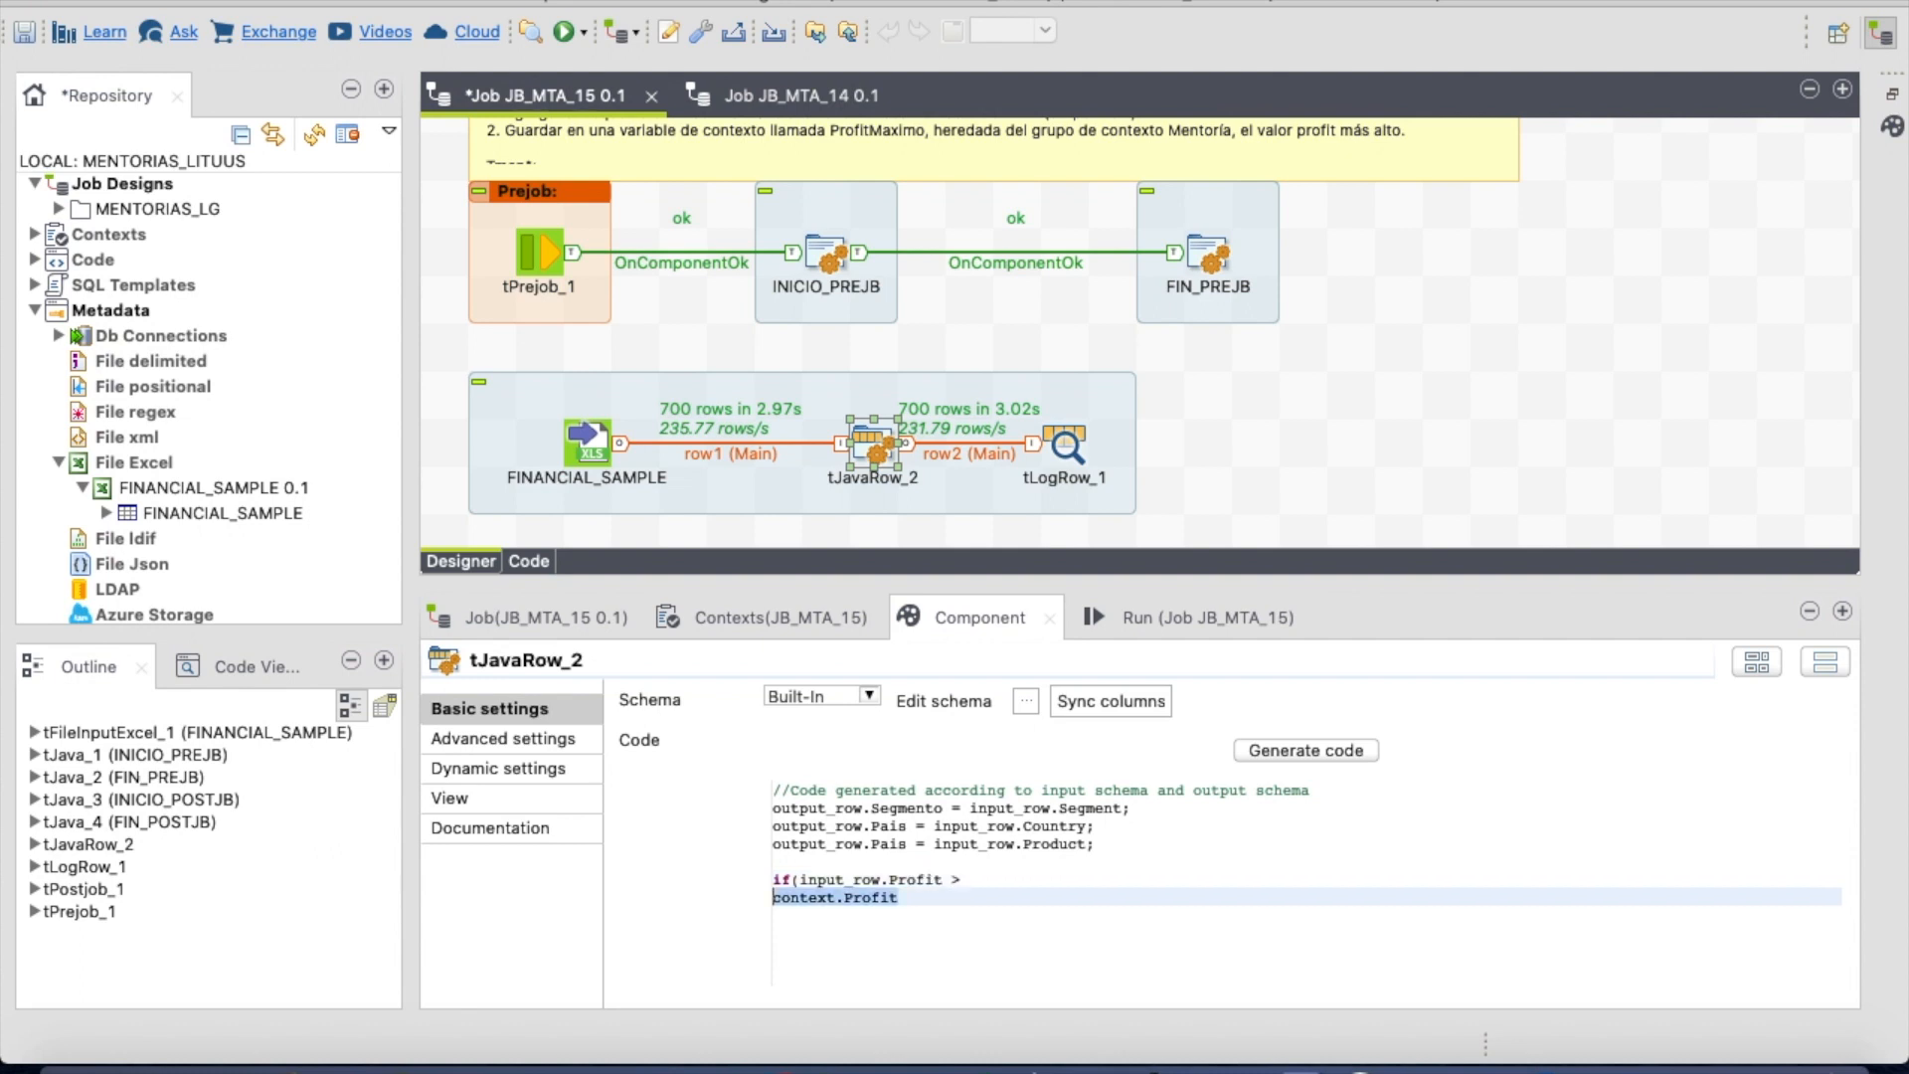
key("BackSpace")
key("BackSpace")
key("super+v")
type(")")
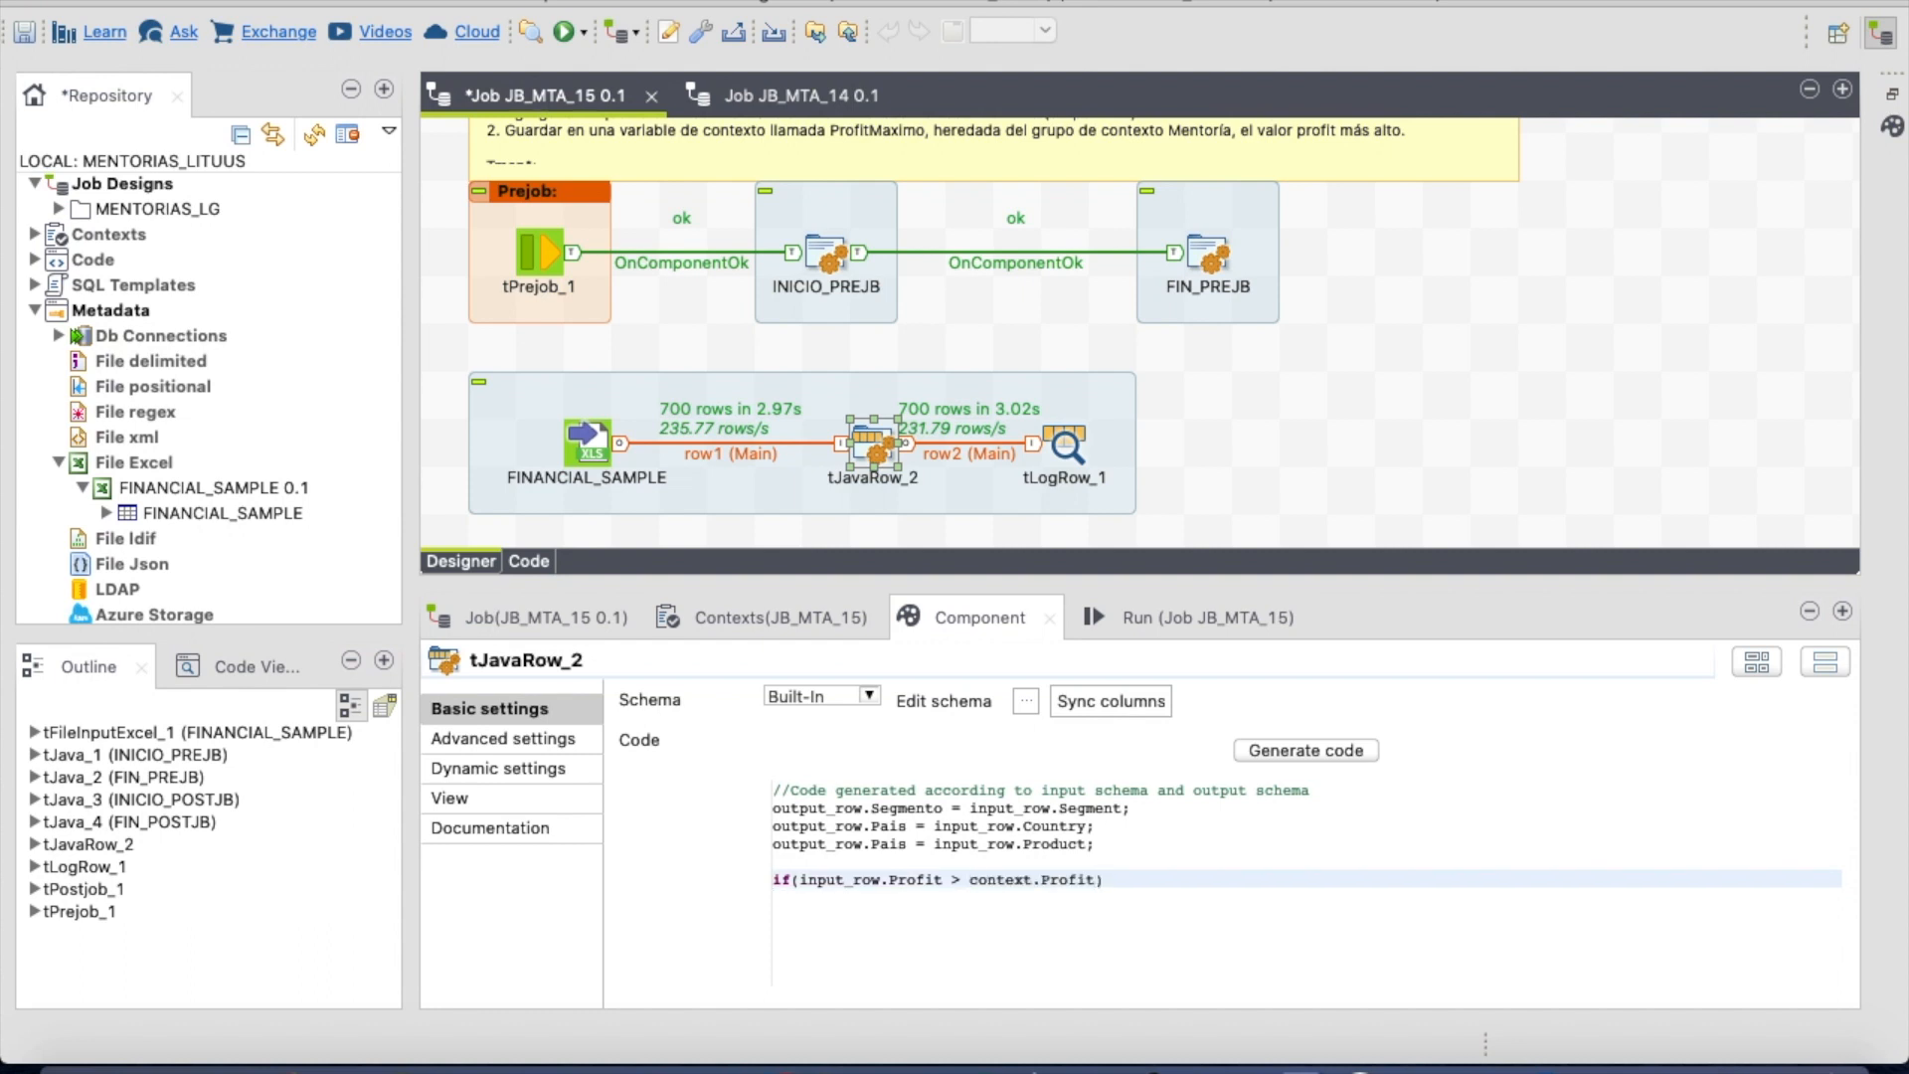
type(" {")
key("Return")
key("BackSpace")
key("BackSpace")
- Add the indented statement context.Profit=input_row.Profit; beneath the if condition
key("Return")
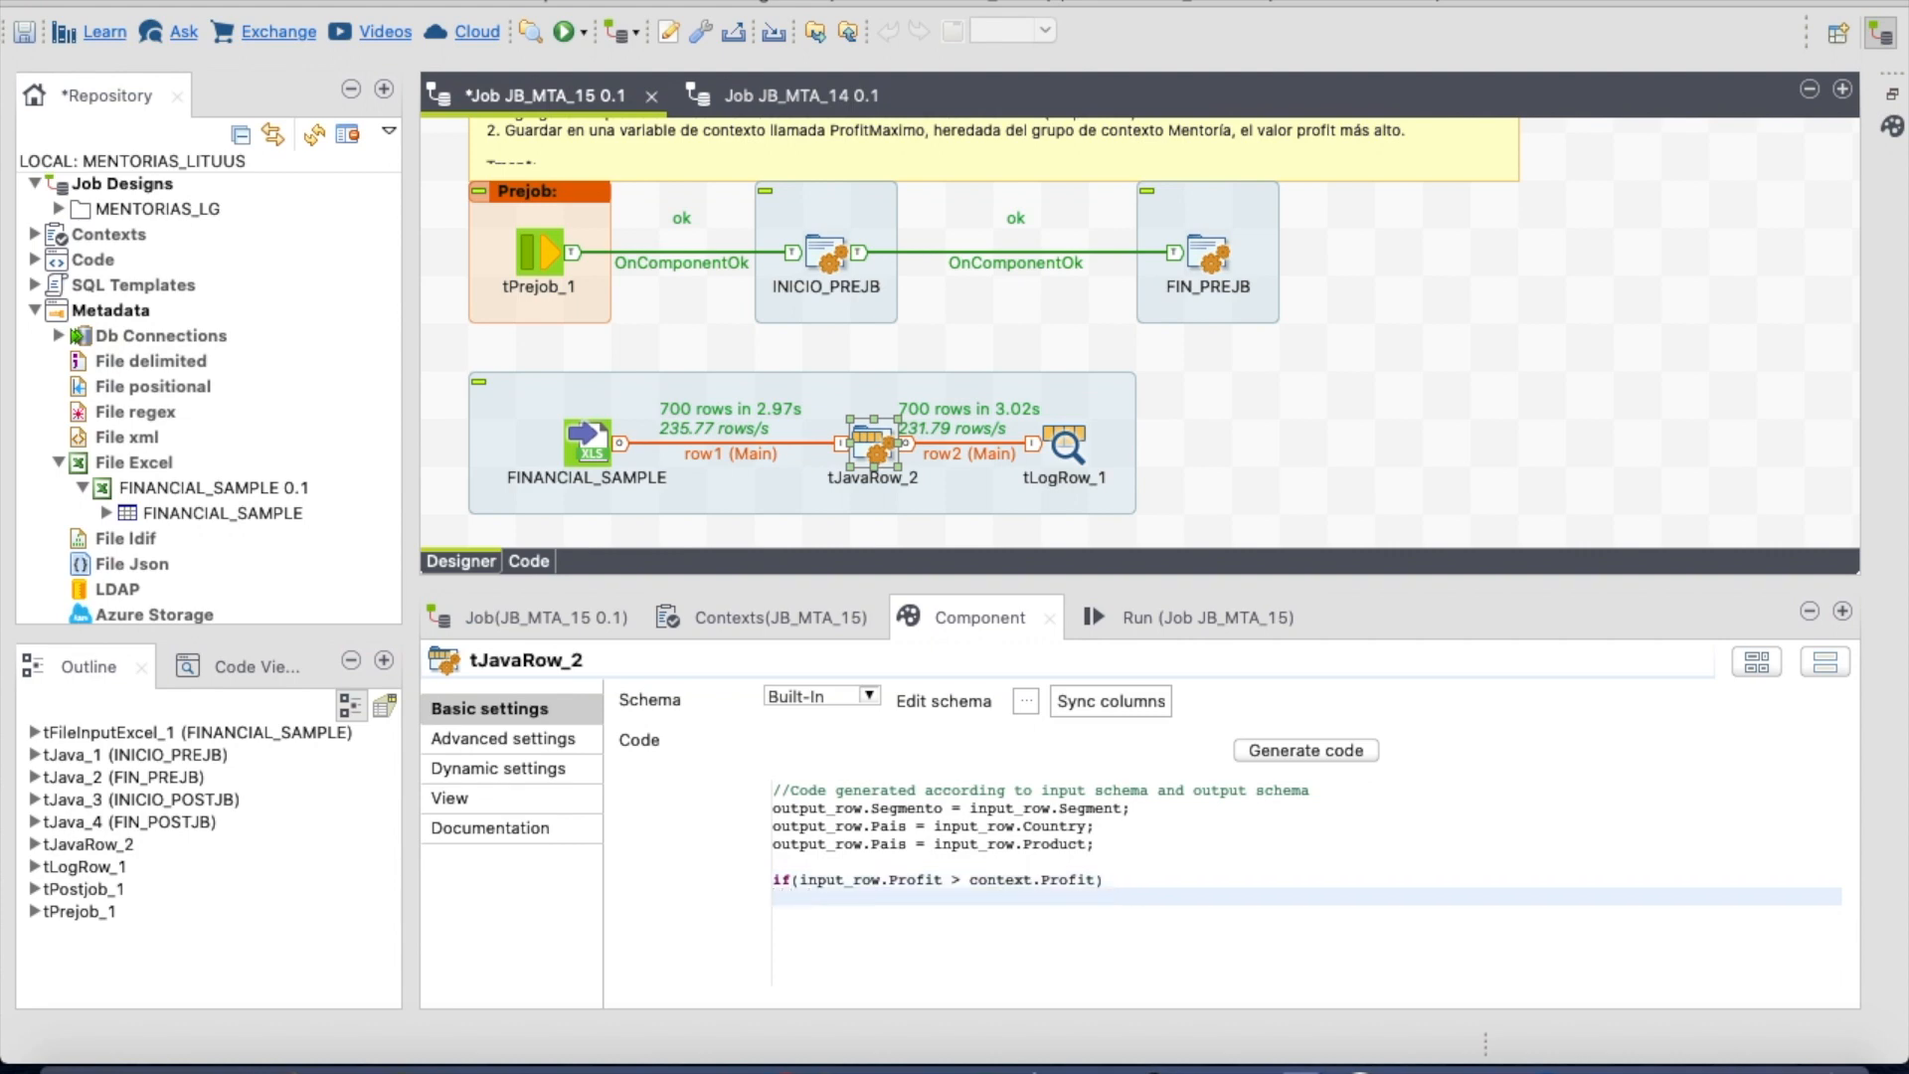
key("ctrl+v")
type("=")
left_click_drag(801, 879, 943, 870)
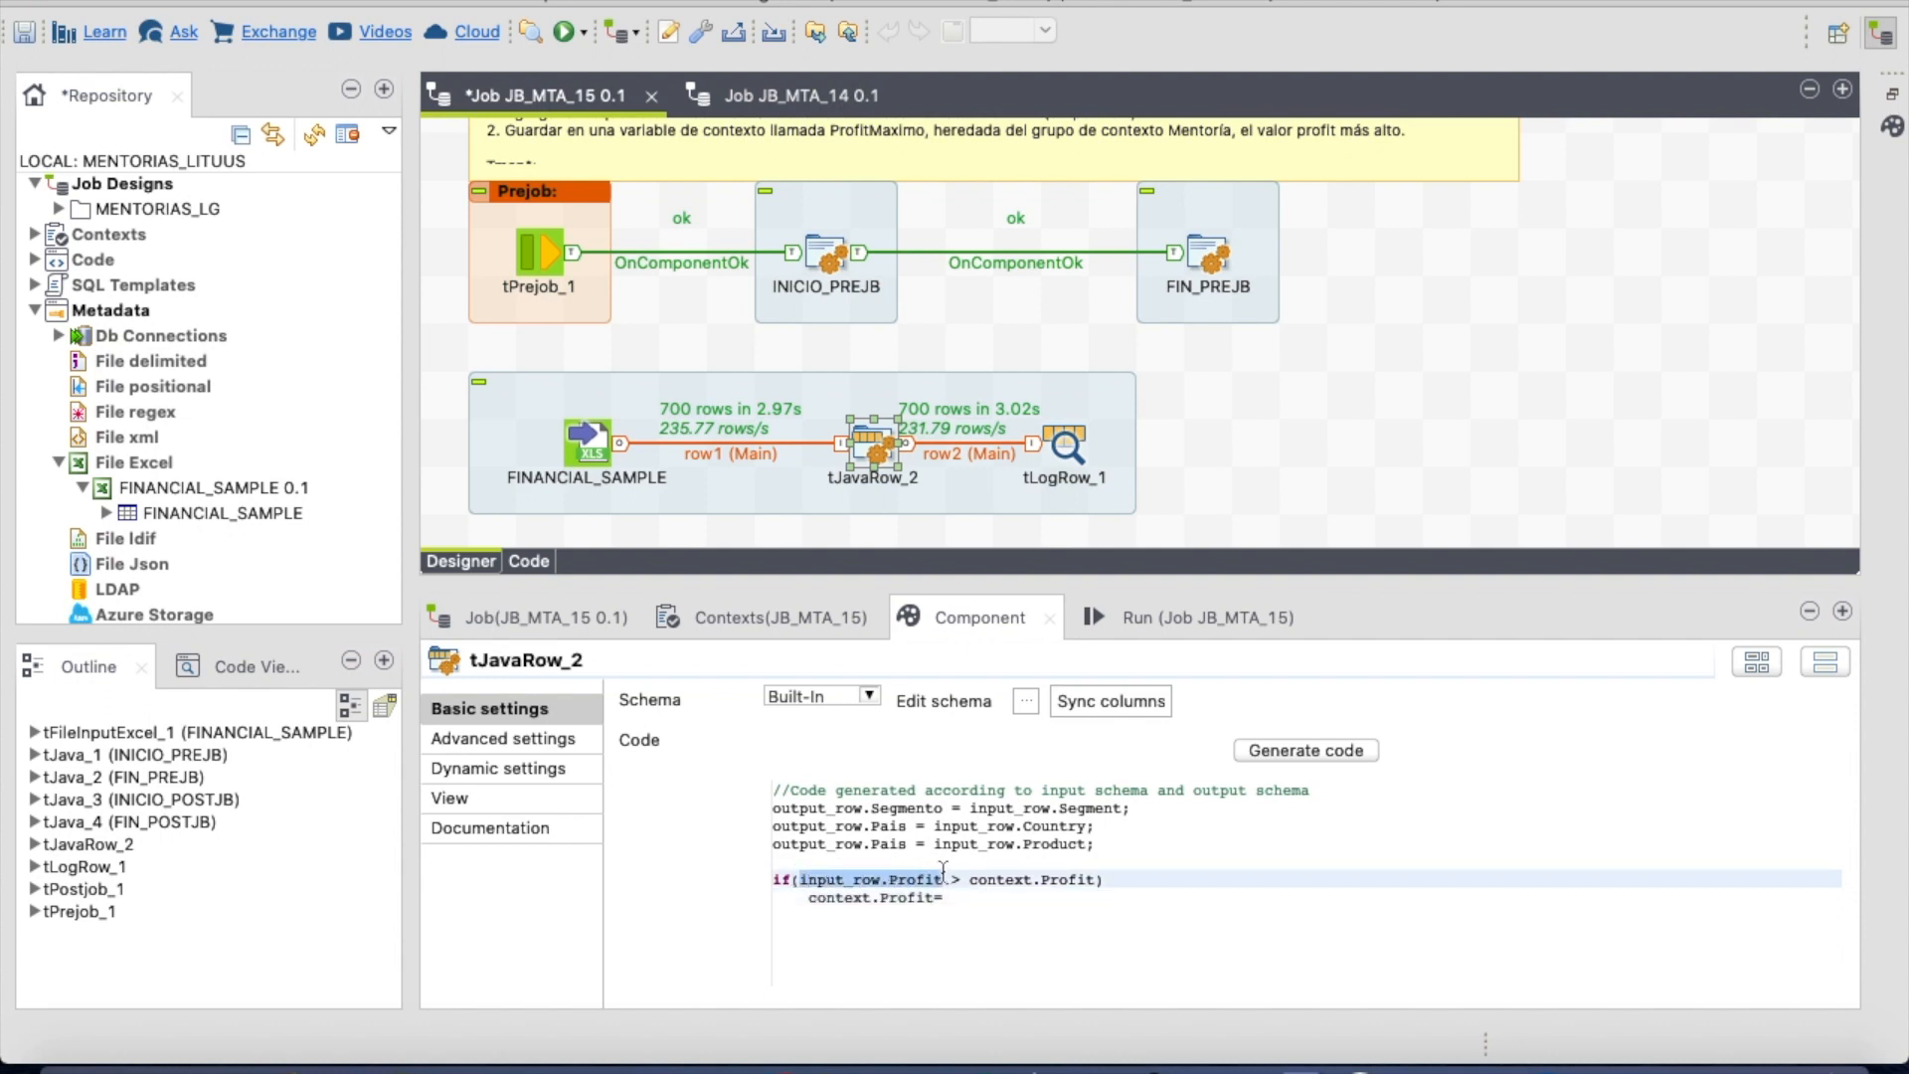
key("ctrl+c")
left_click(970, 898)
key("ctrl+v")
type(";")
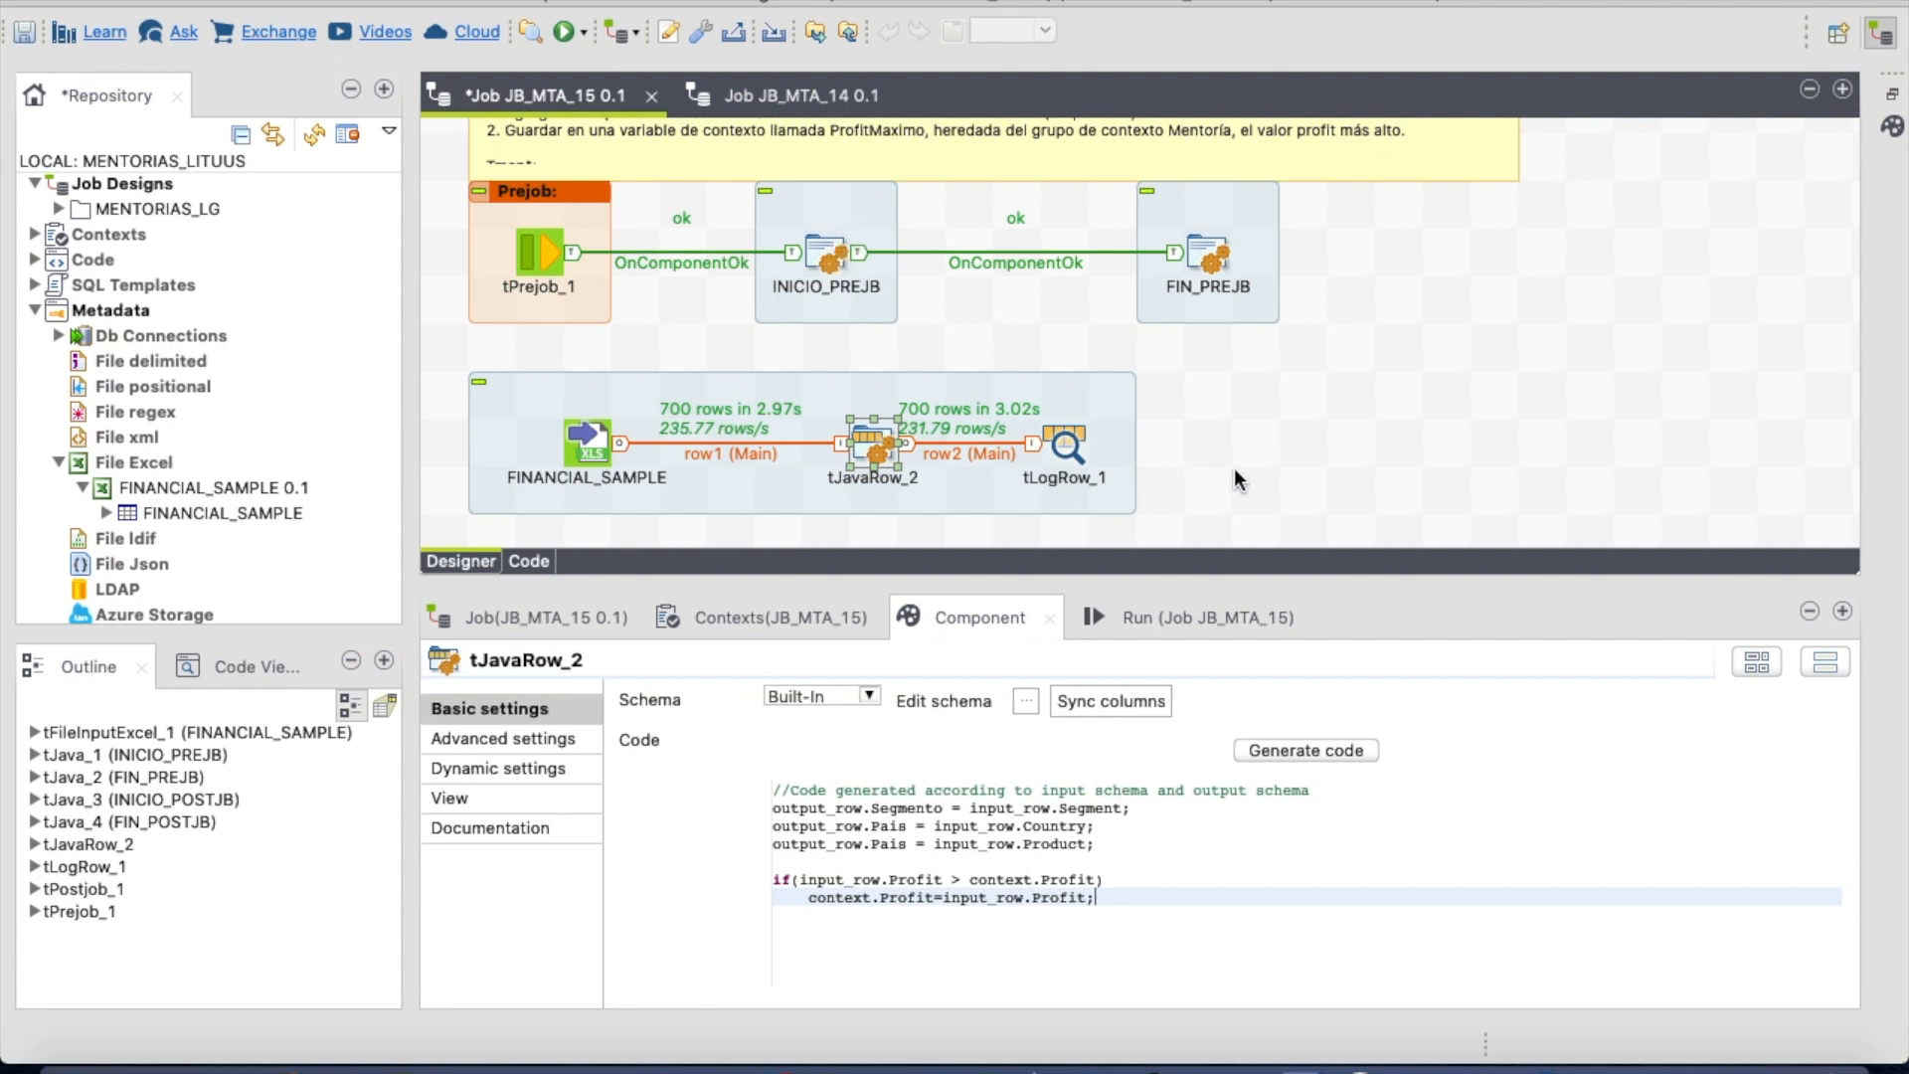
left_click(1269, 411)
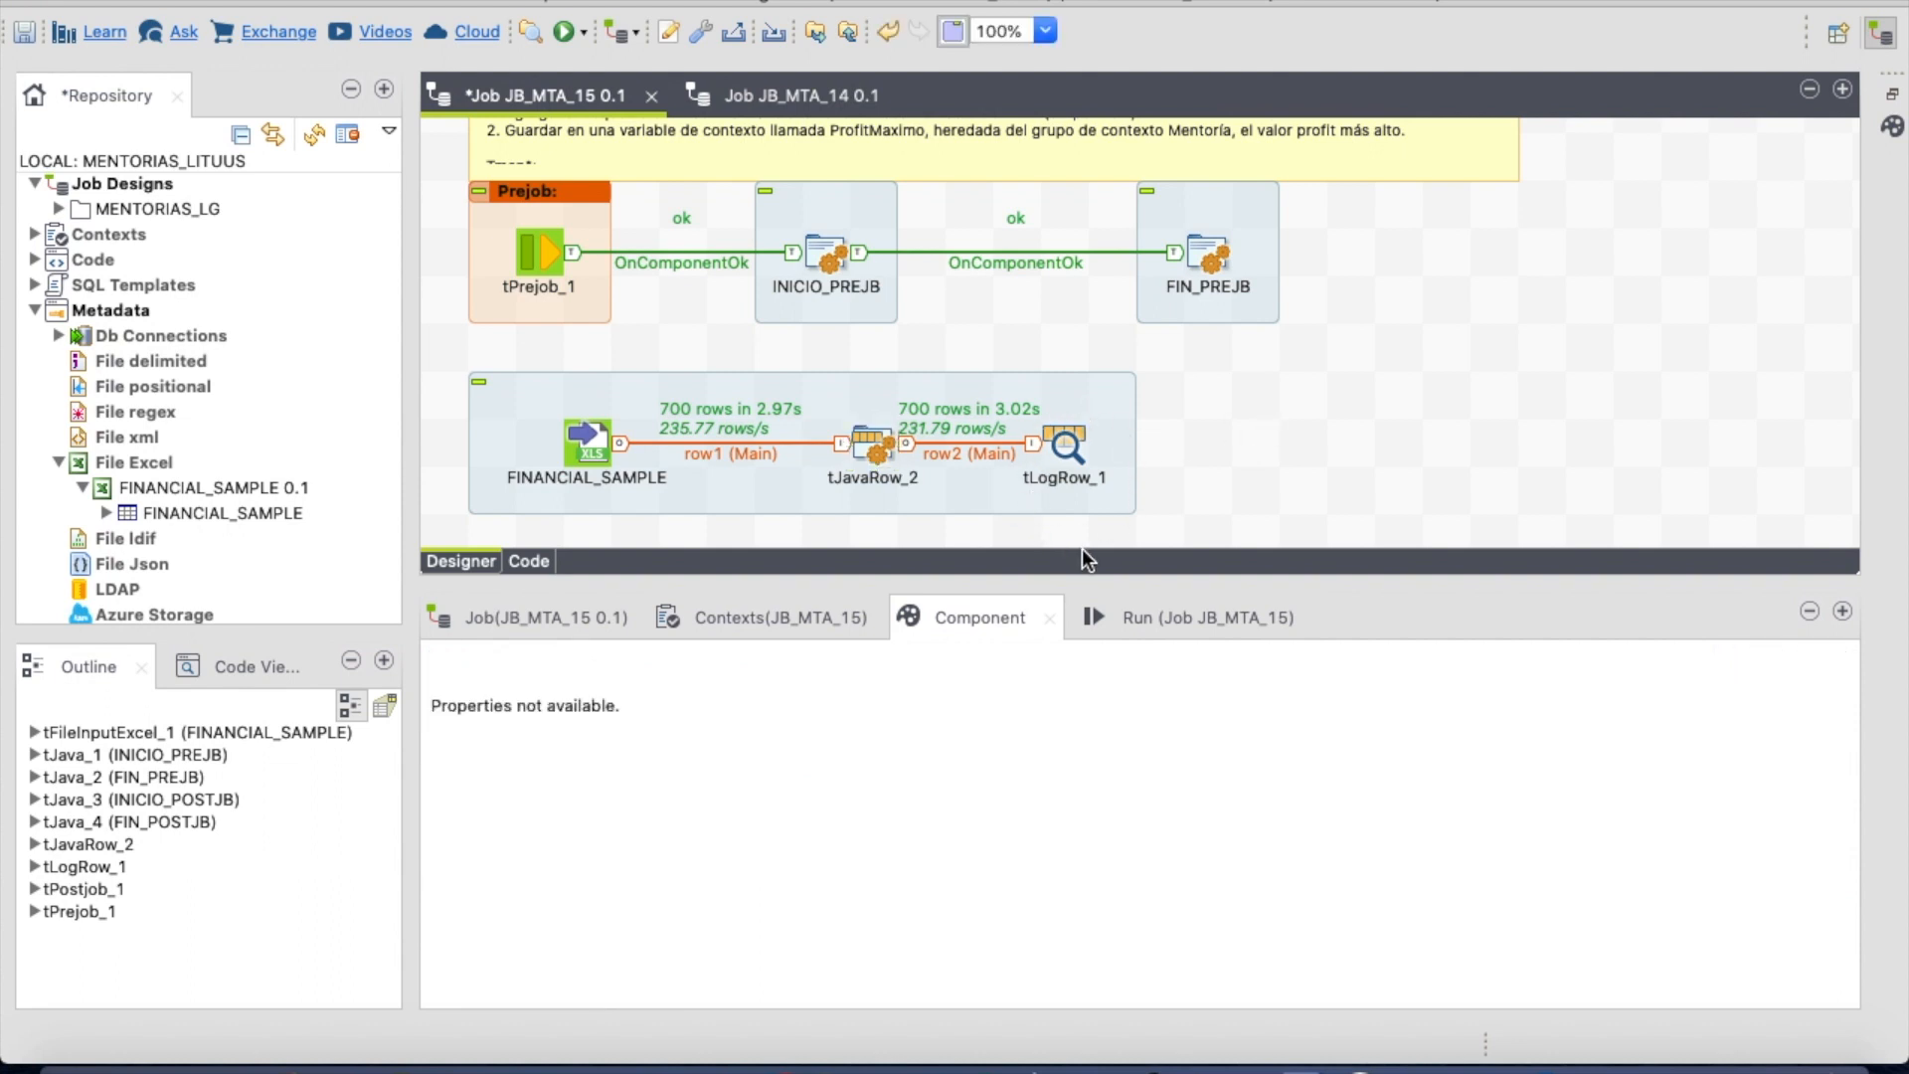
- Add a tJava component to the canvas beside the tLogRow_1 subjob
type("tja")
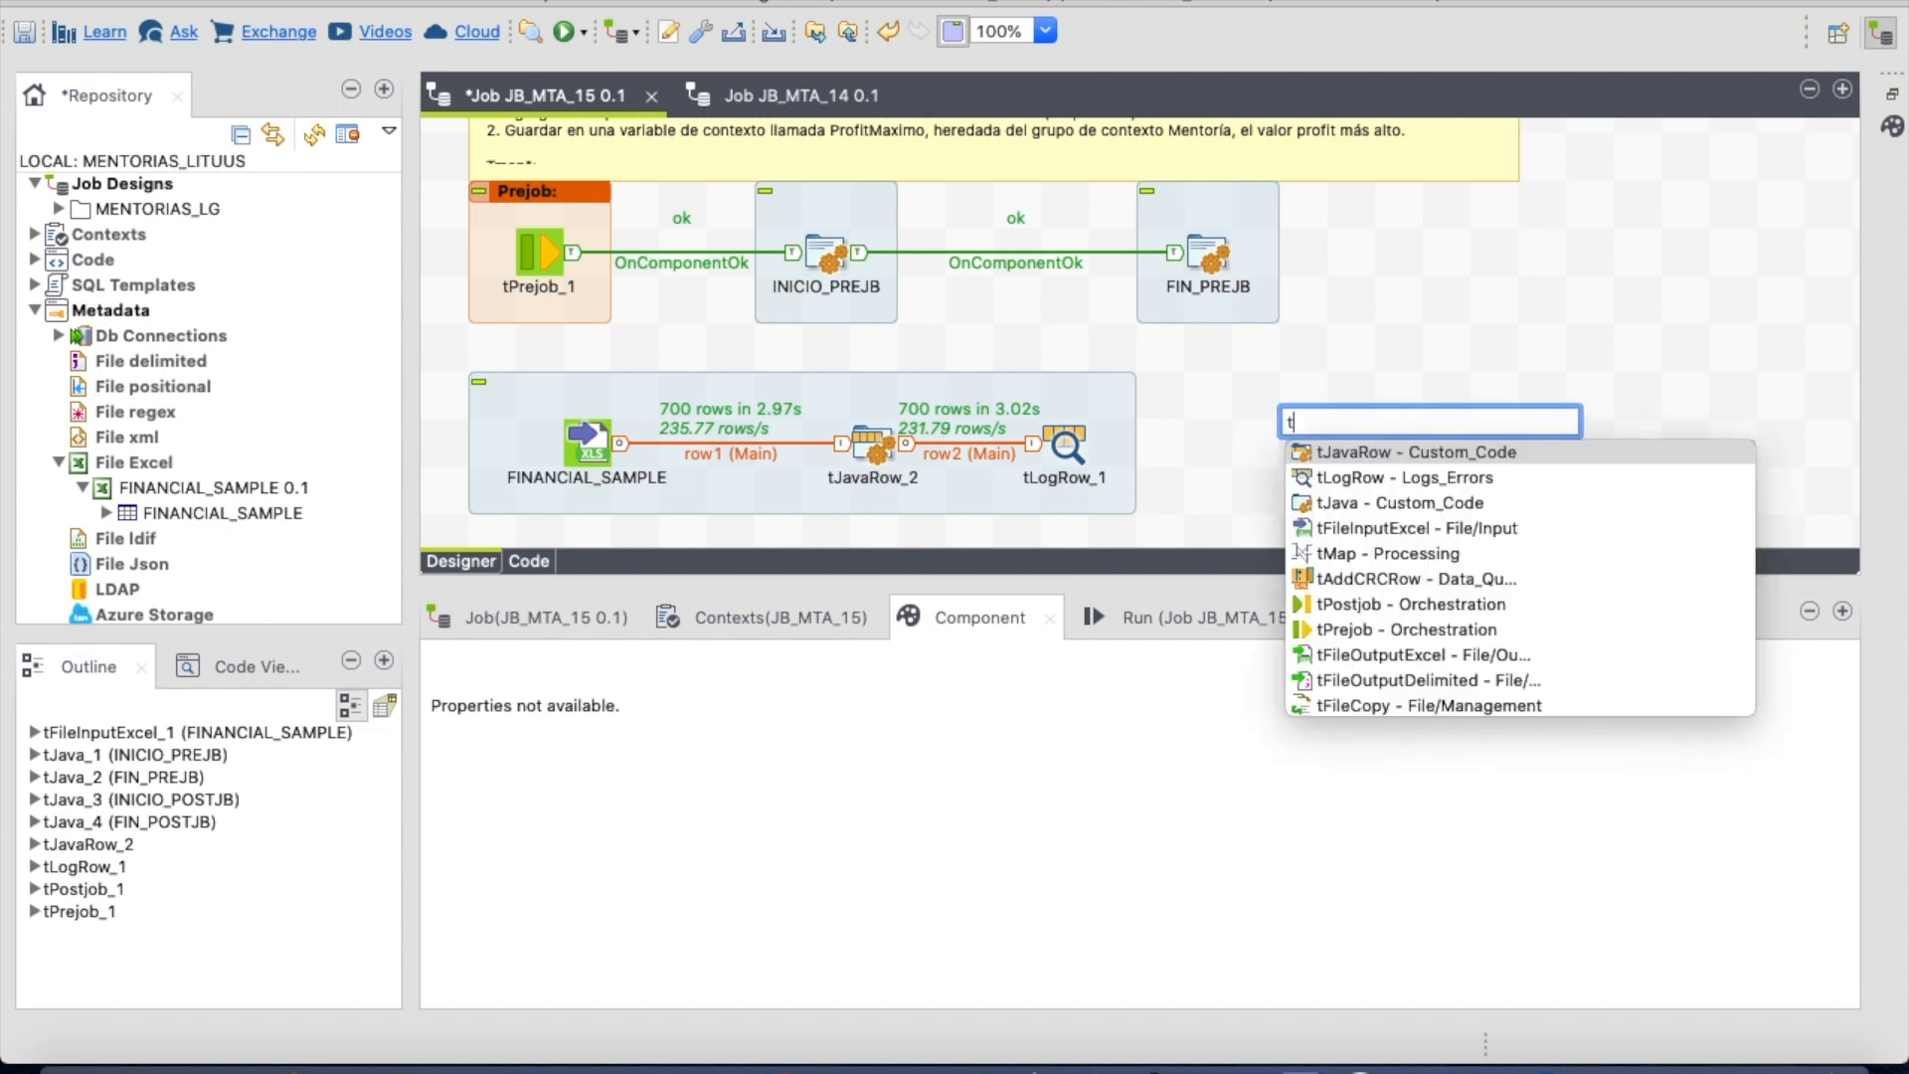
key("Down")
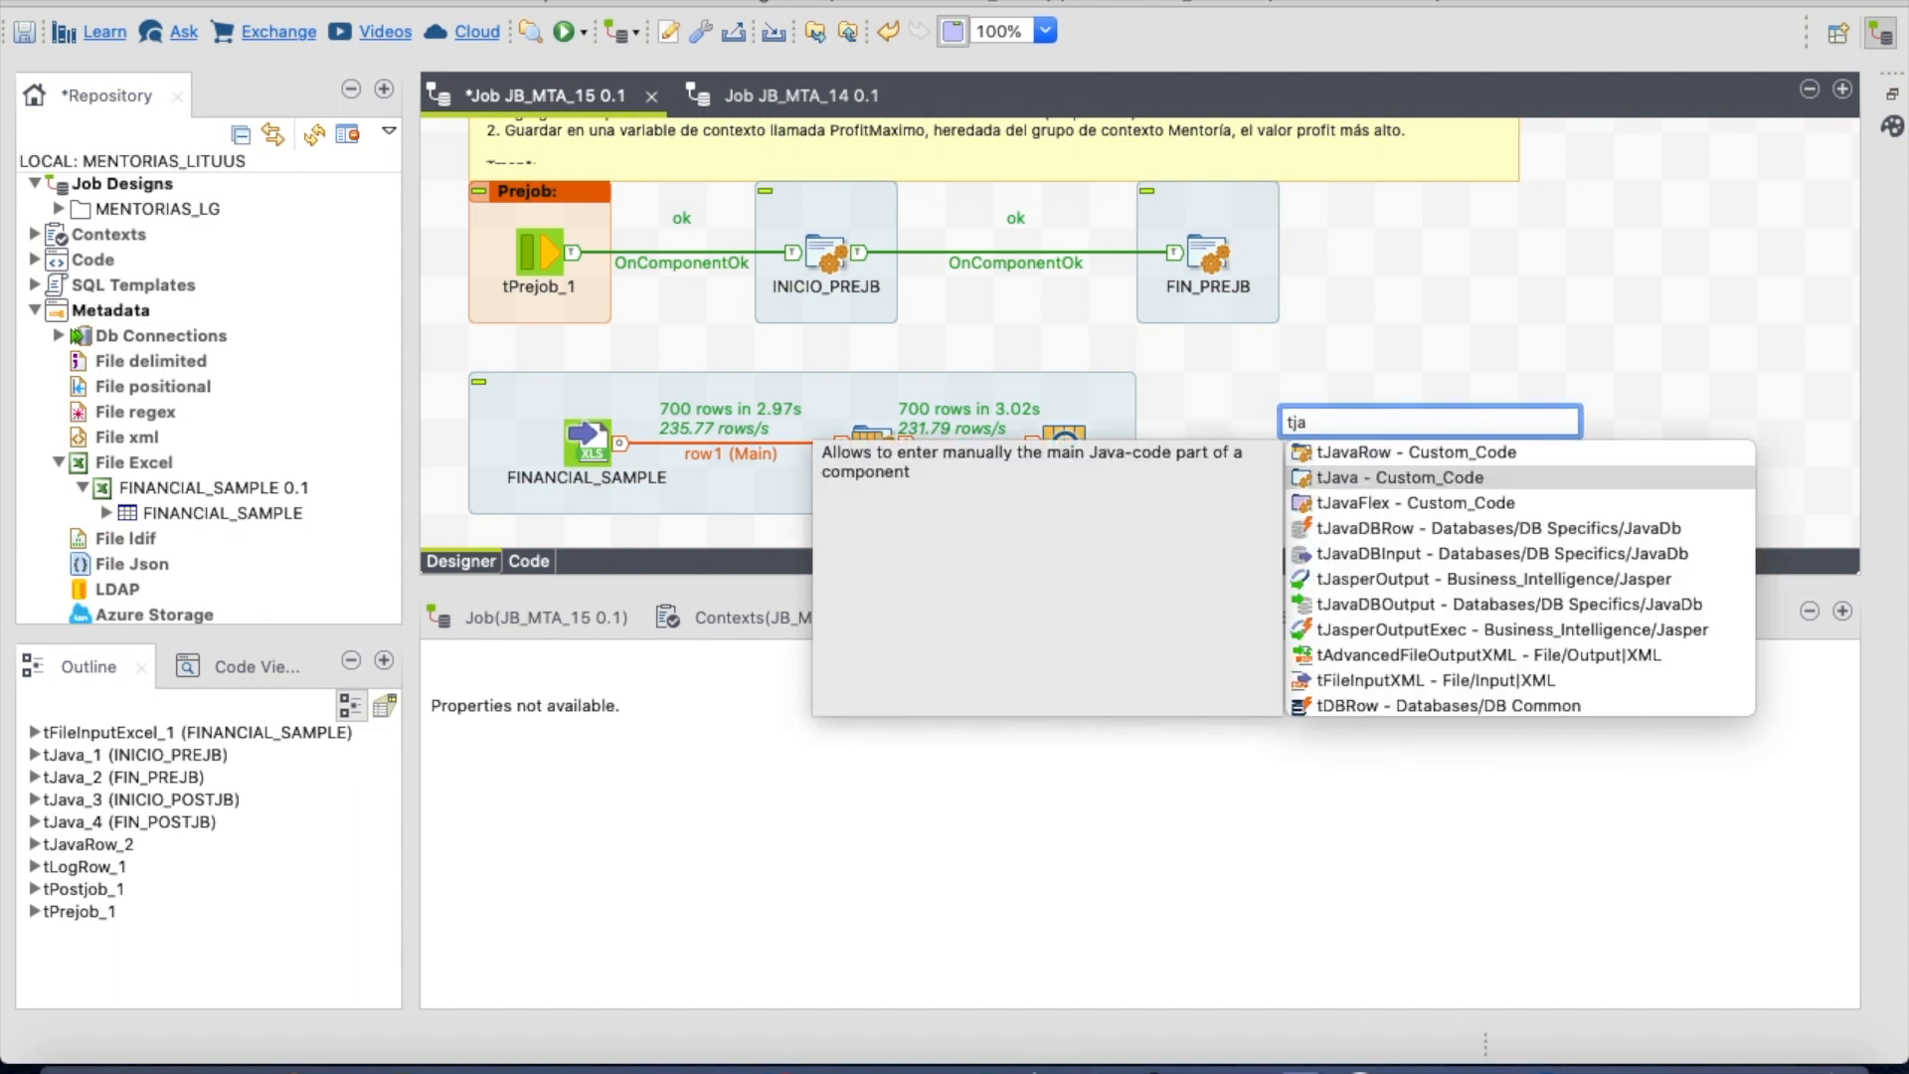
key("Return")
- Link tLogRow_1 to tJava_5 with an On Component Ok trigger and space both components further apart along the row
left_click(1072, 443)
right_click(1072, 441)
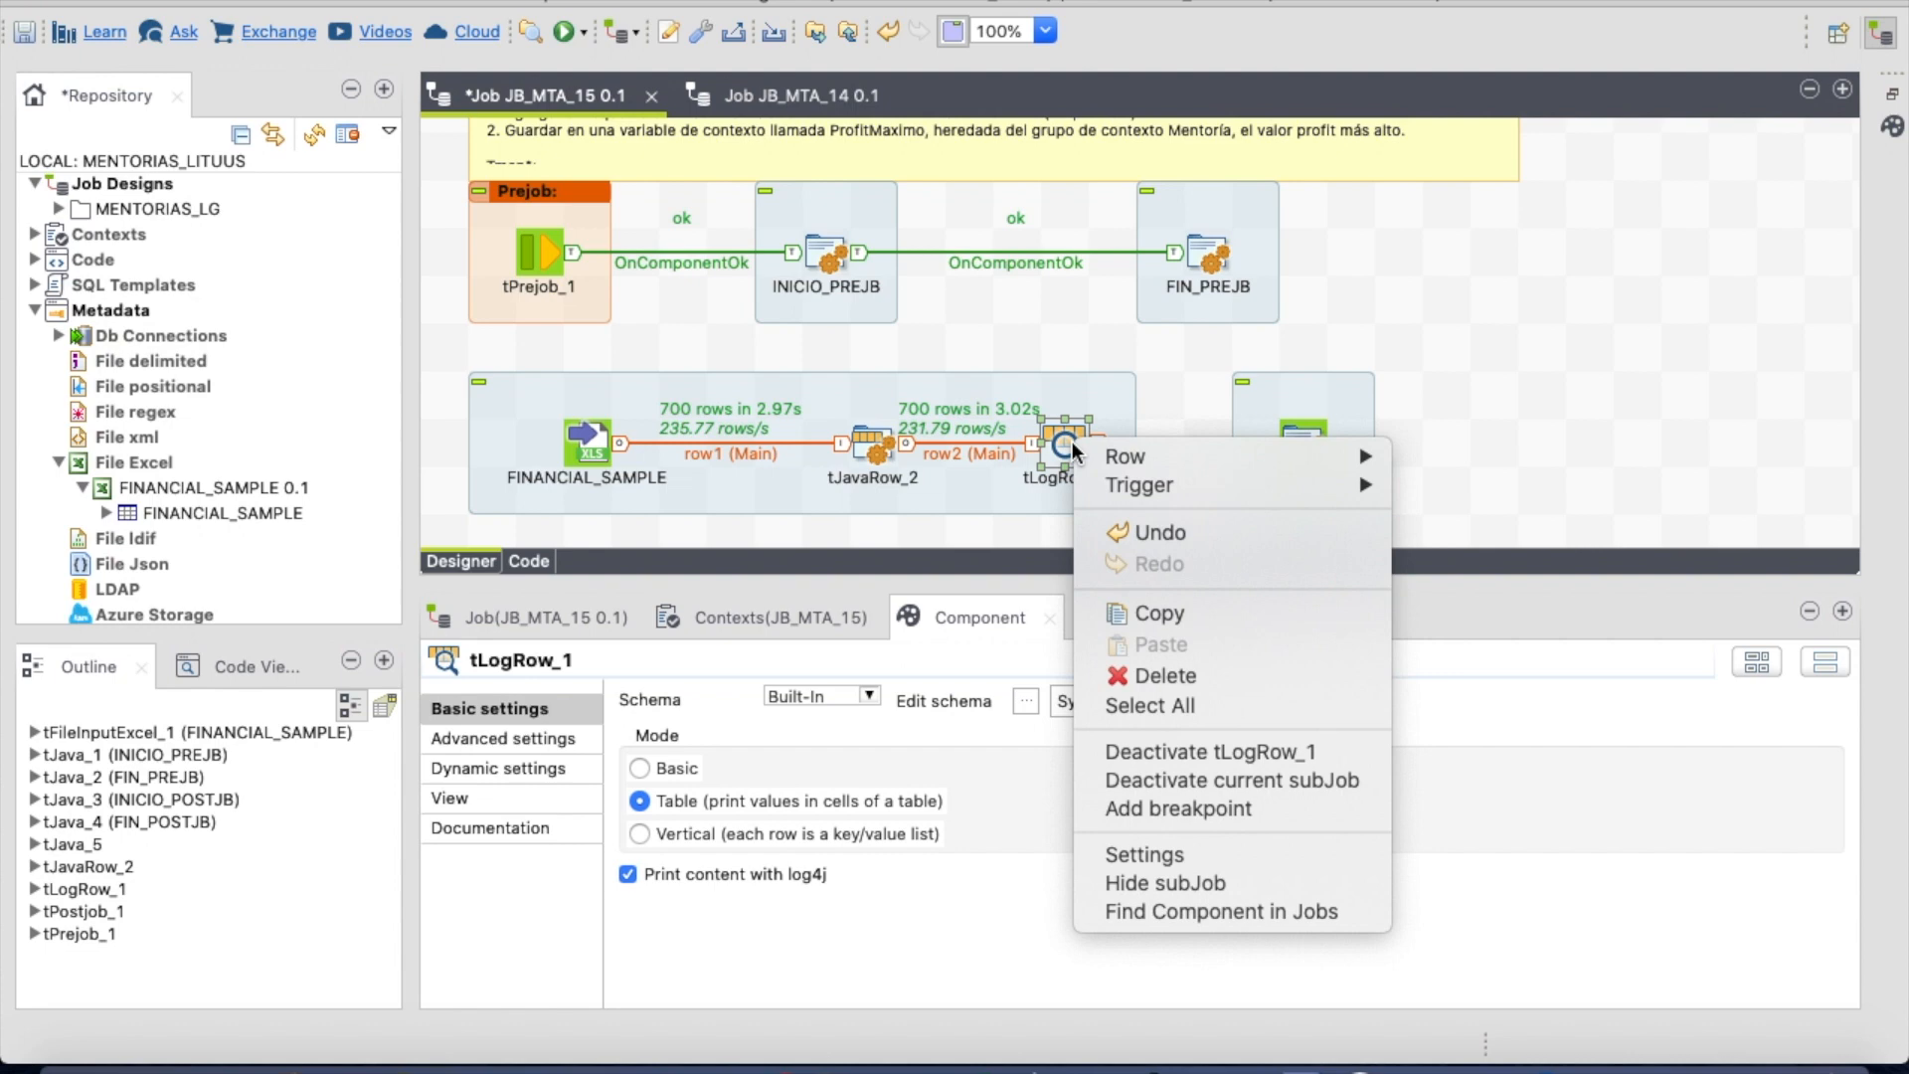
mouse_move(1195, 455)
mouse_move(1352, 482)
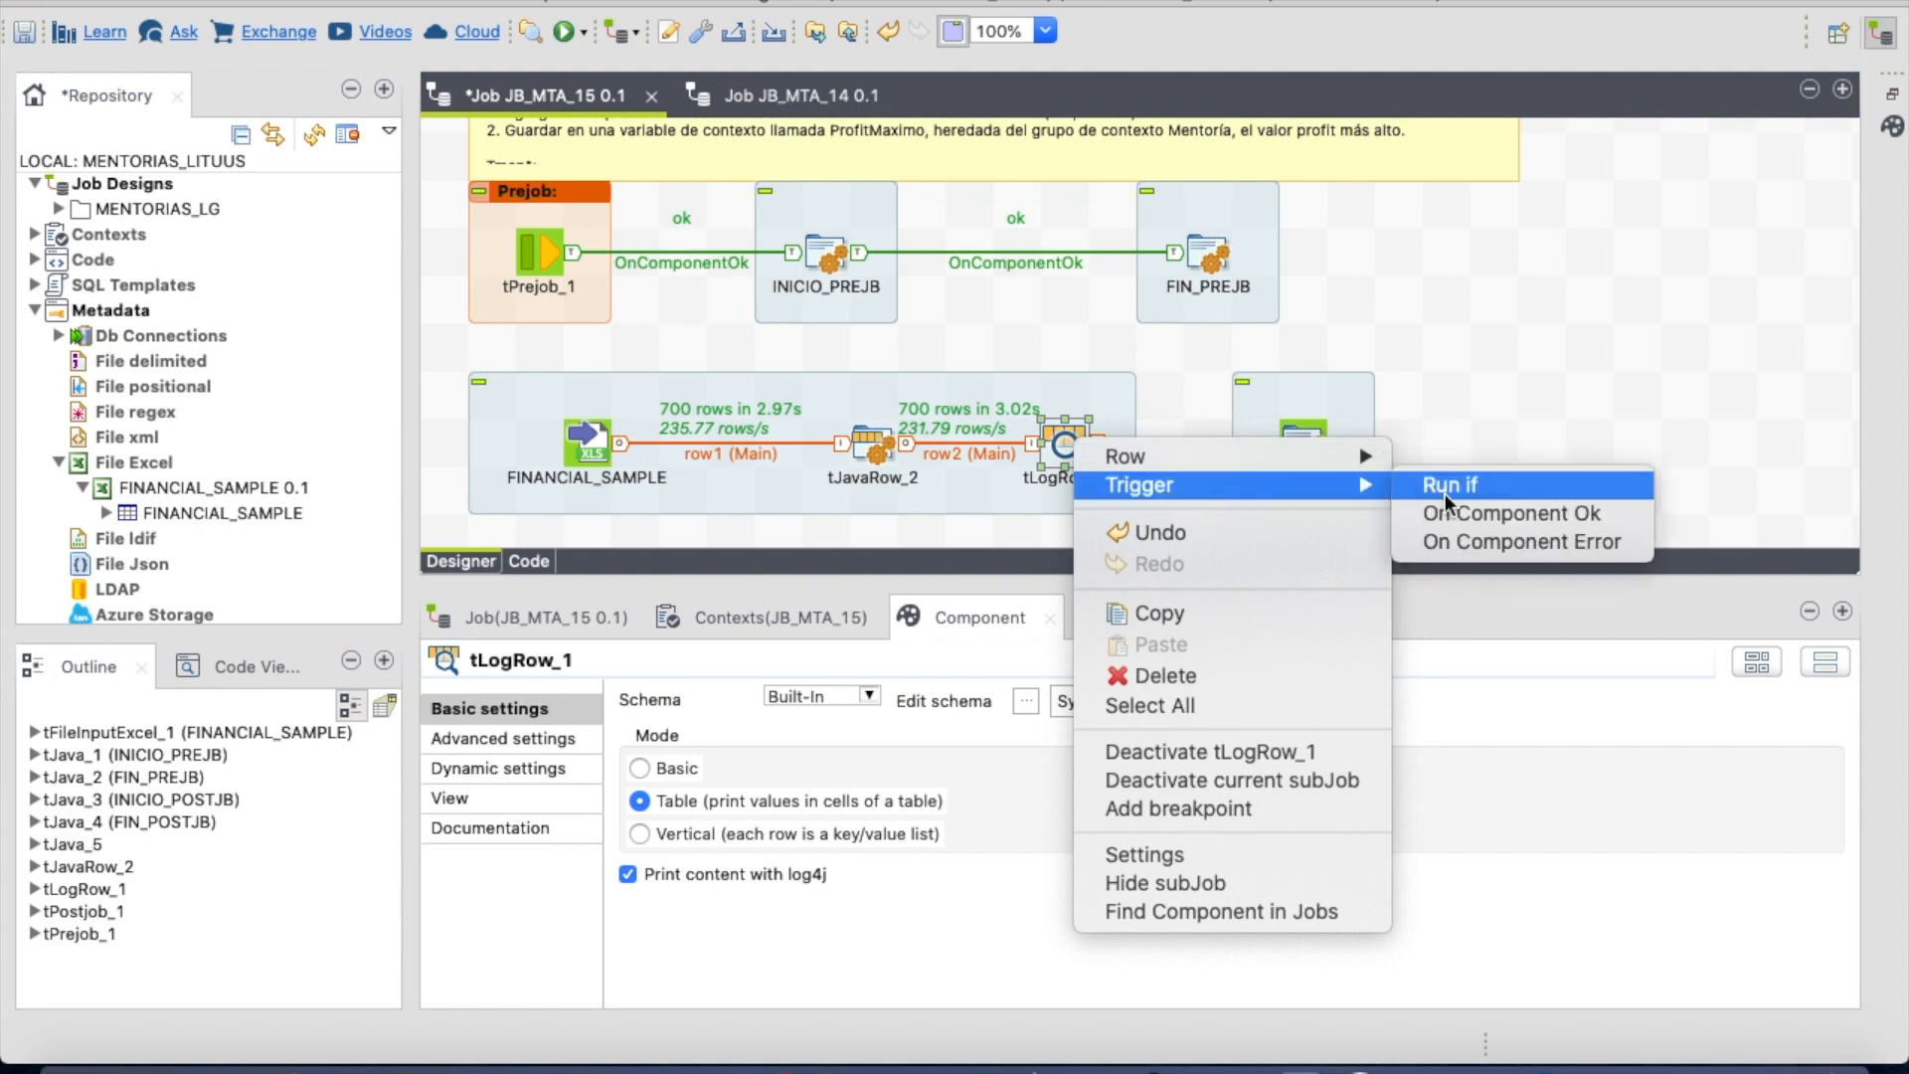
left_click(1496, 513)
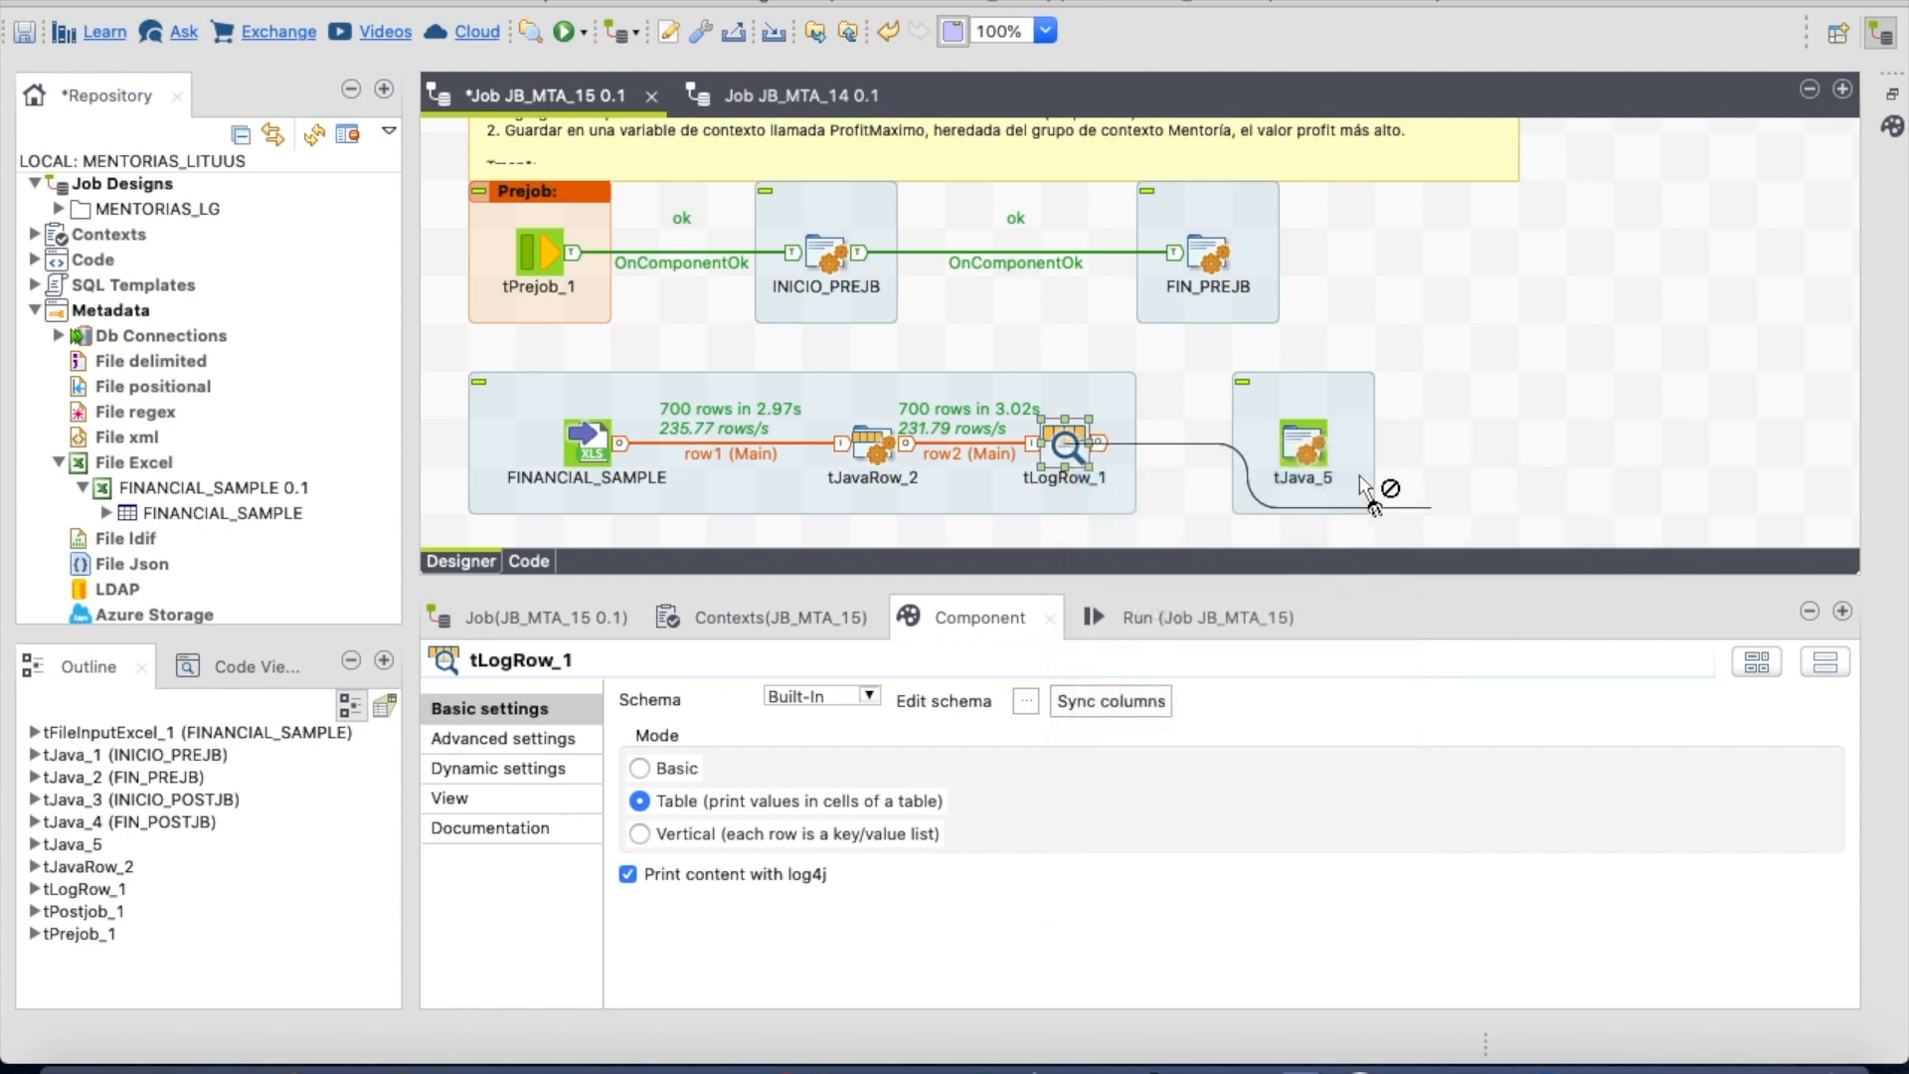
left_click(1303, 445)
left_click_drag(1399, 444, 1399, 444)
left_click_drag(1074, 443, 1151, 439)
left_click_drag(1376, 446, 1446, 444)
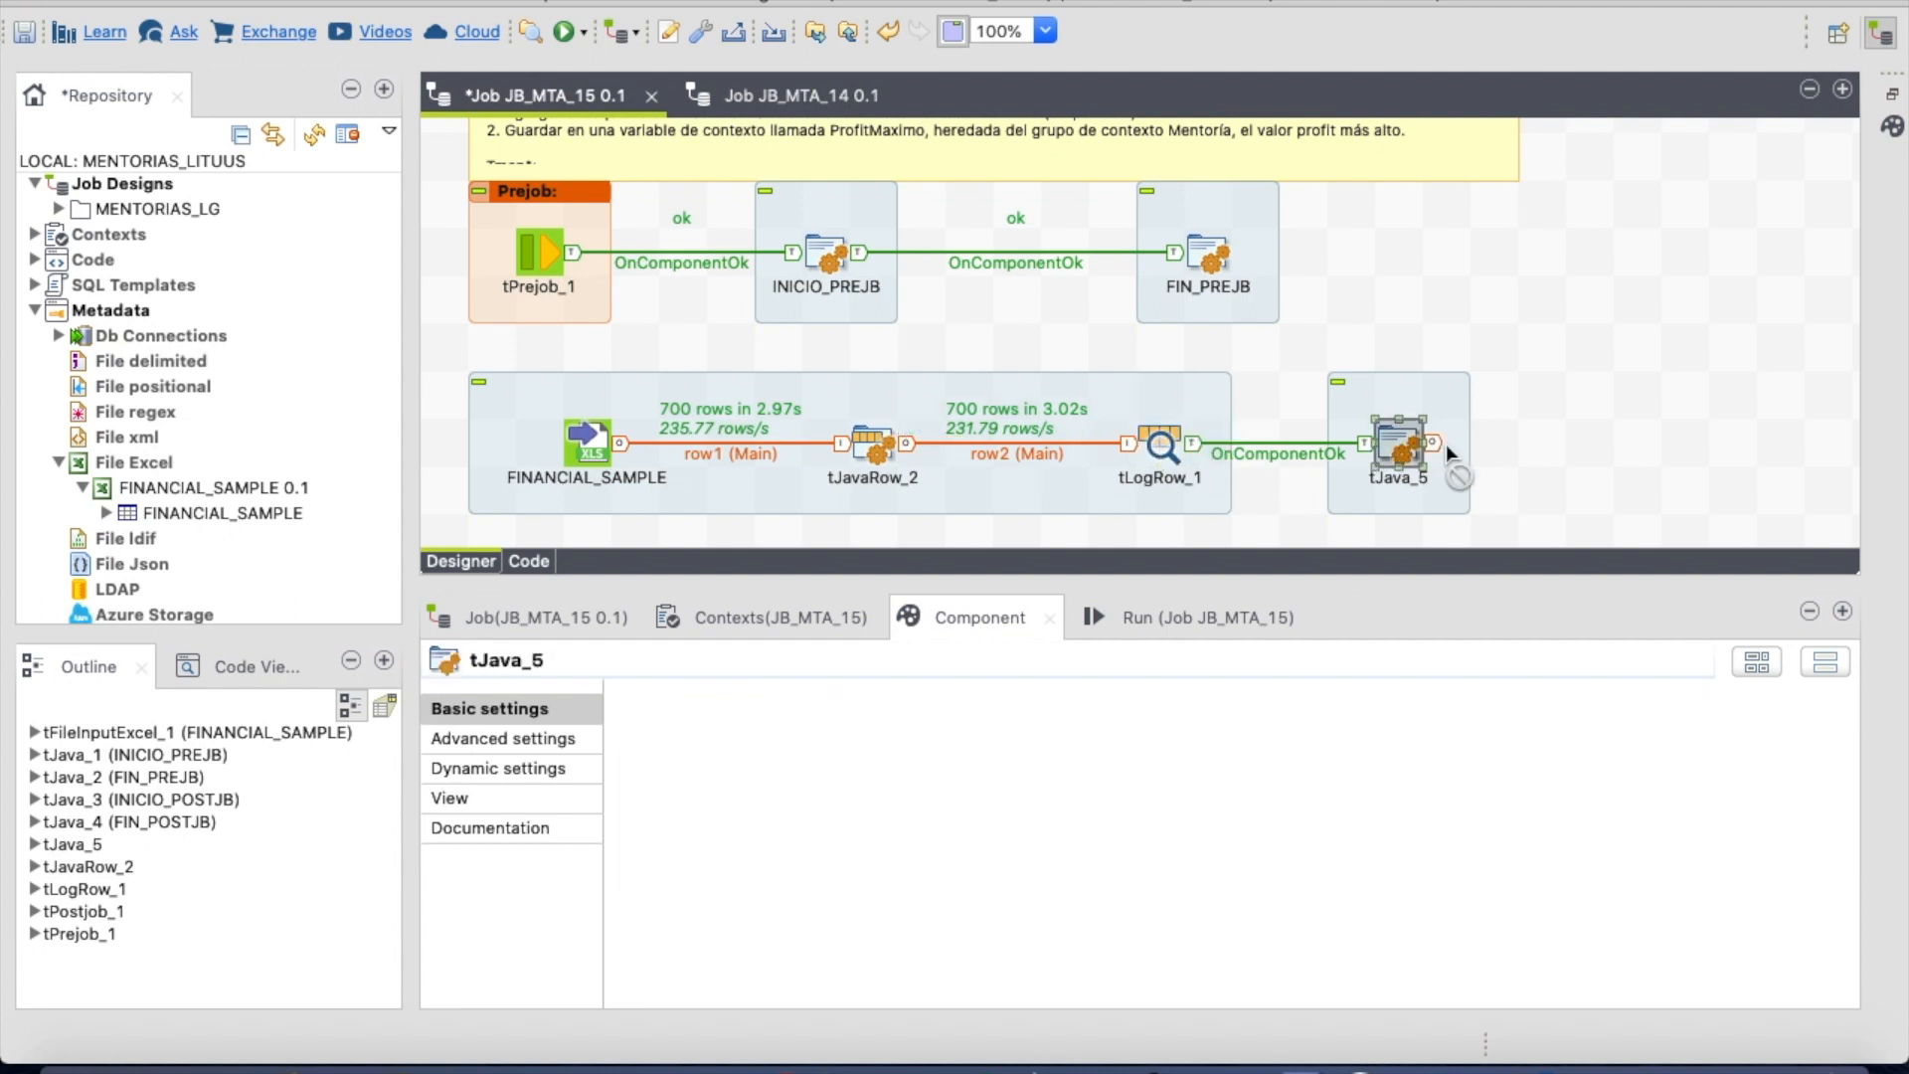
- In the tJava_5 code, enter System.out.println("El valor más alto fue: " + String.valueOf(context.Profit));
left_click(1110, 714)
left_click_drag(1111, 714, 702, 700)
type("Syste")
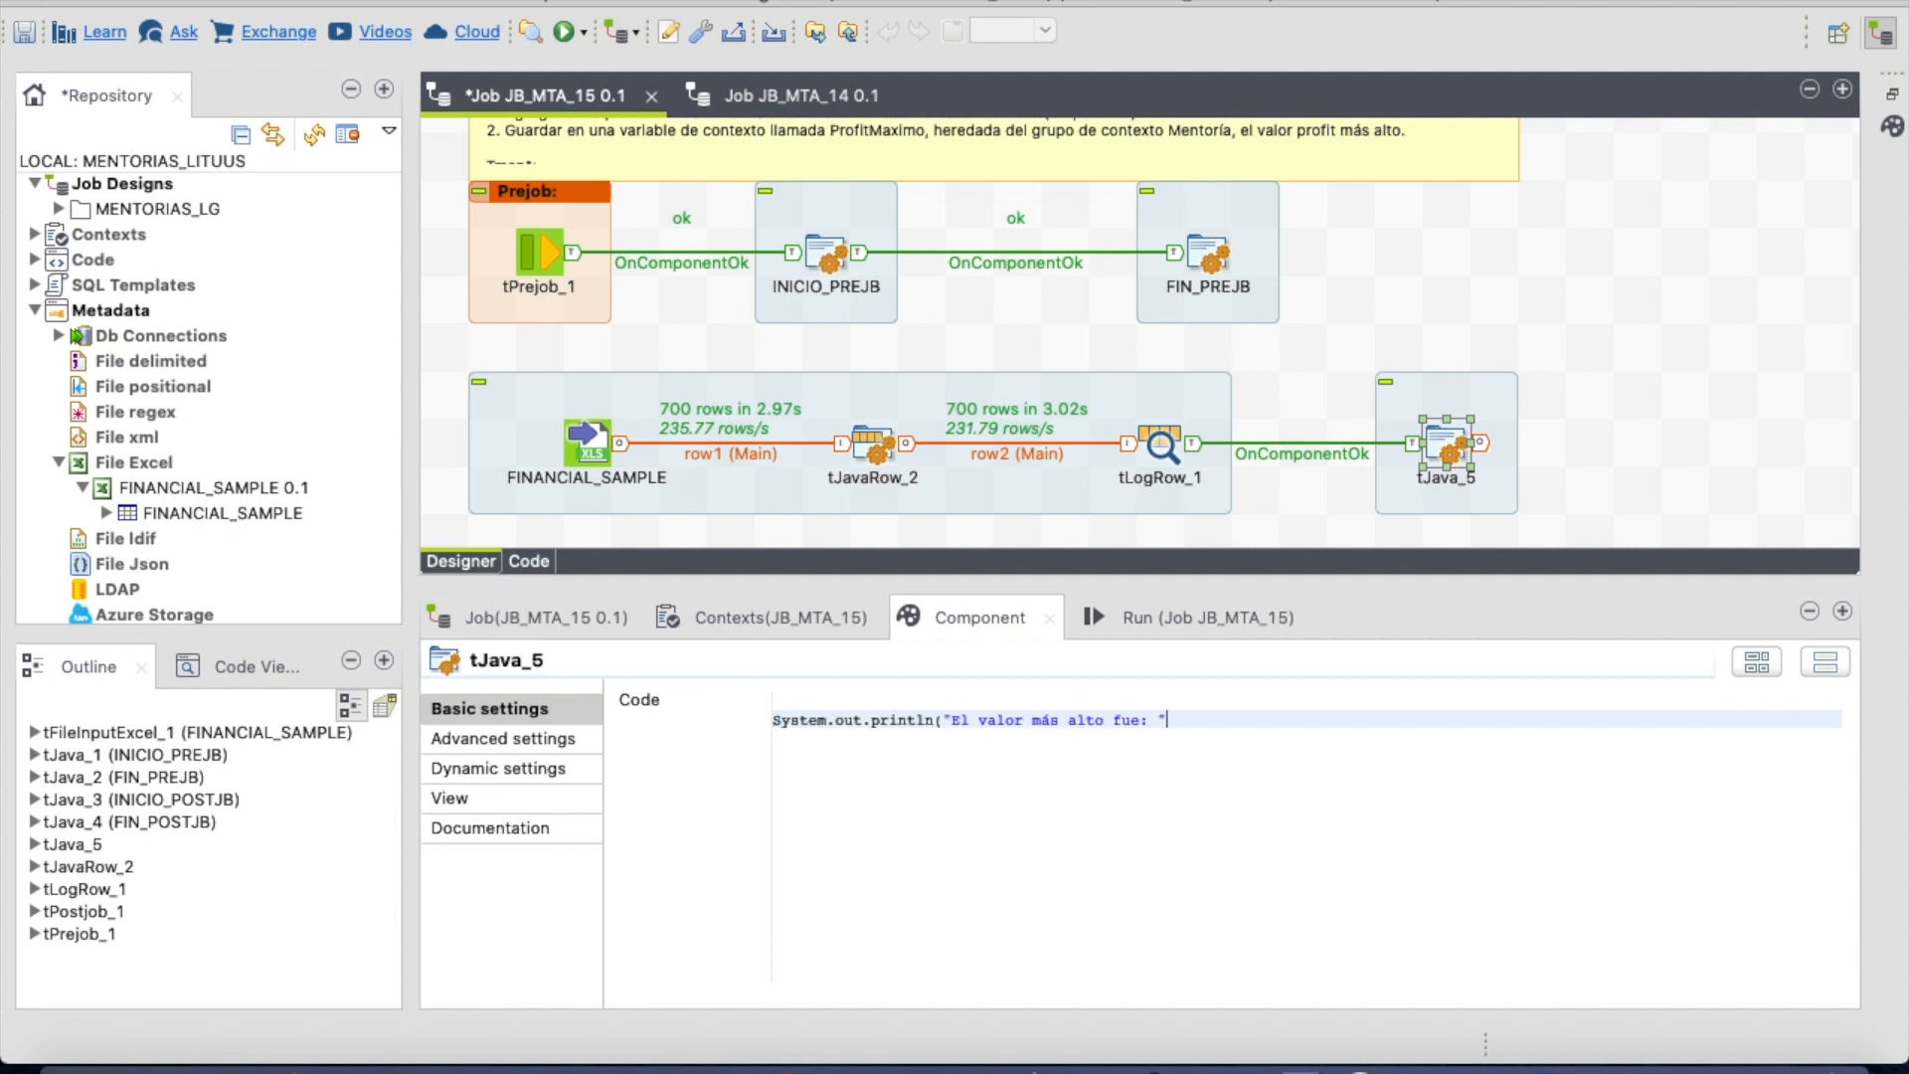
key("BackSpace")
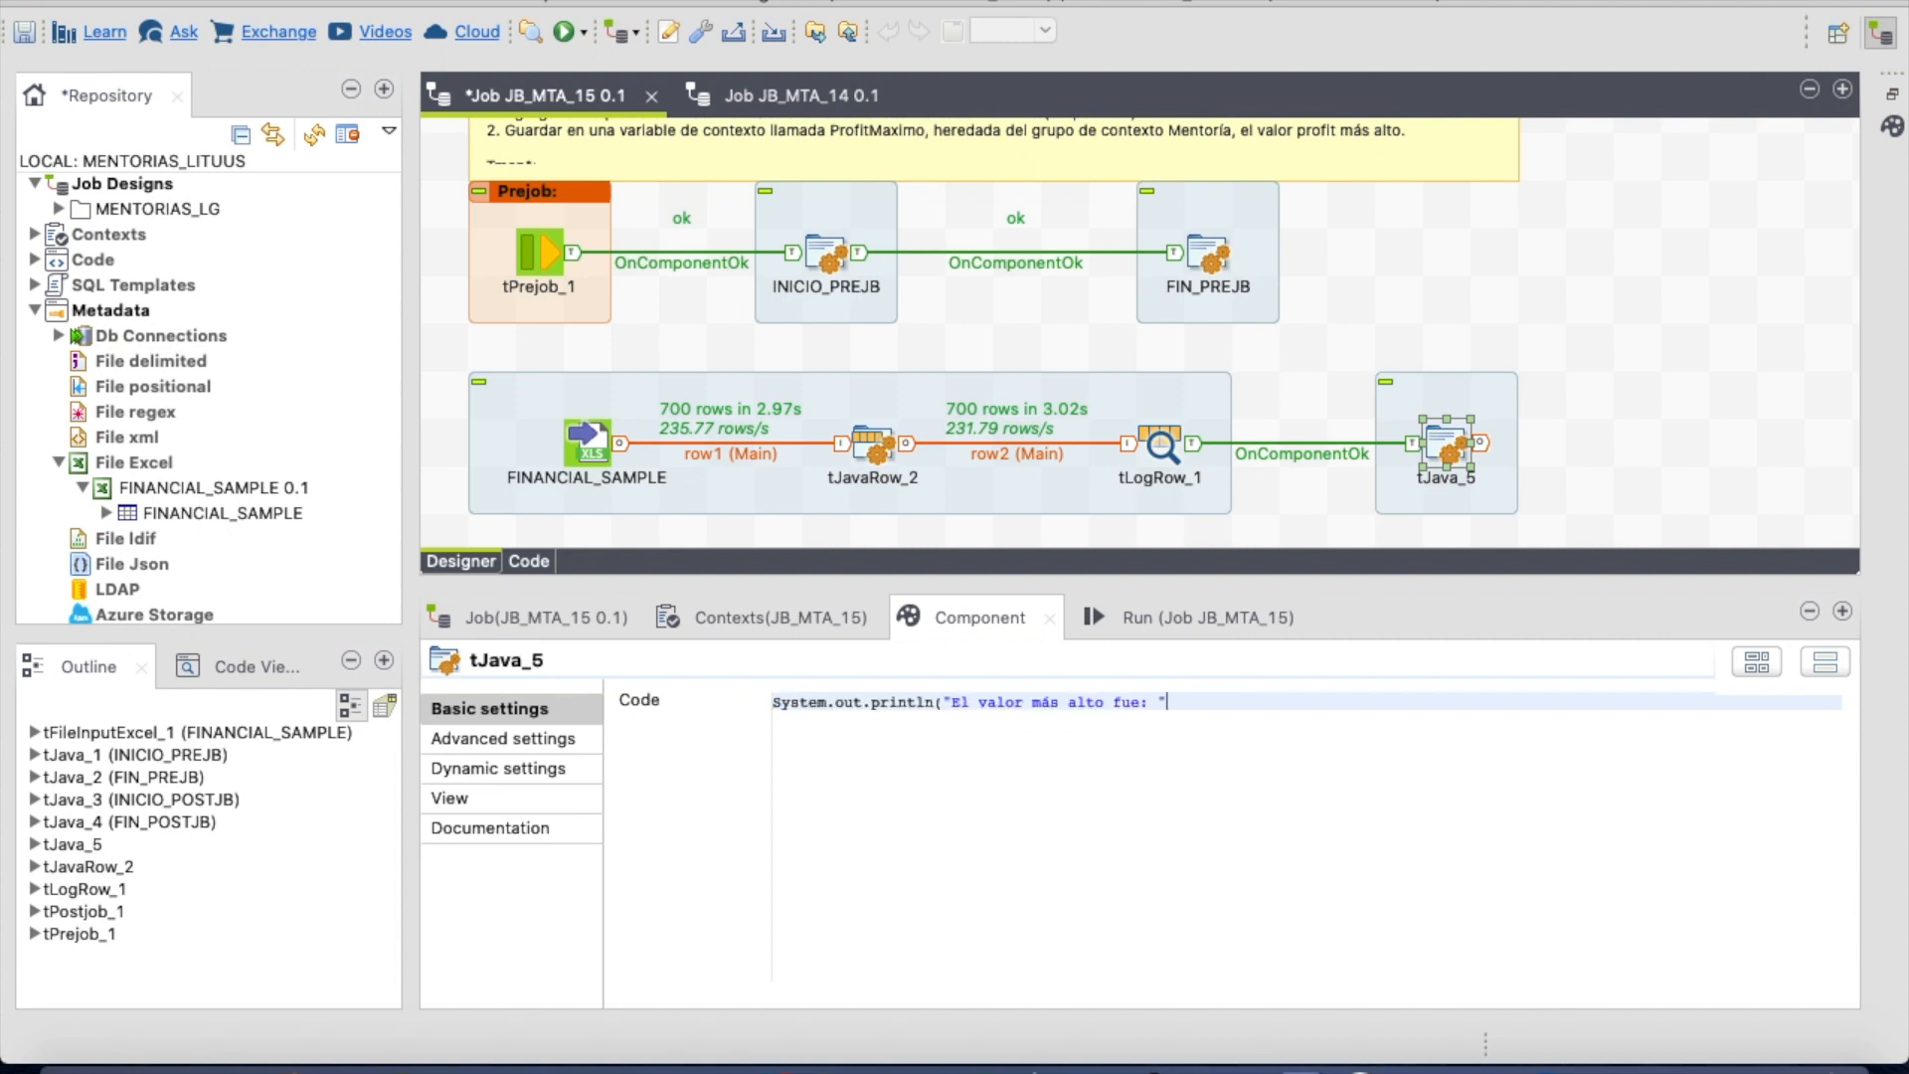
type("+ String.valueOf(context.Profit));")
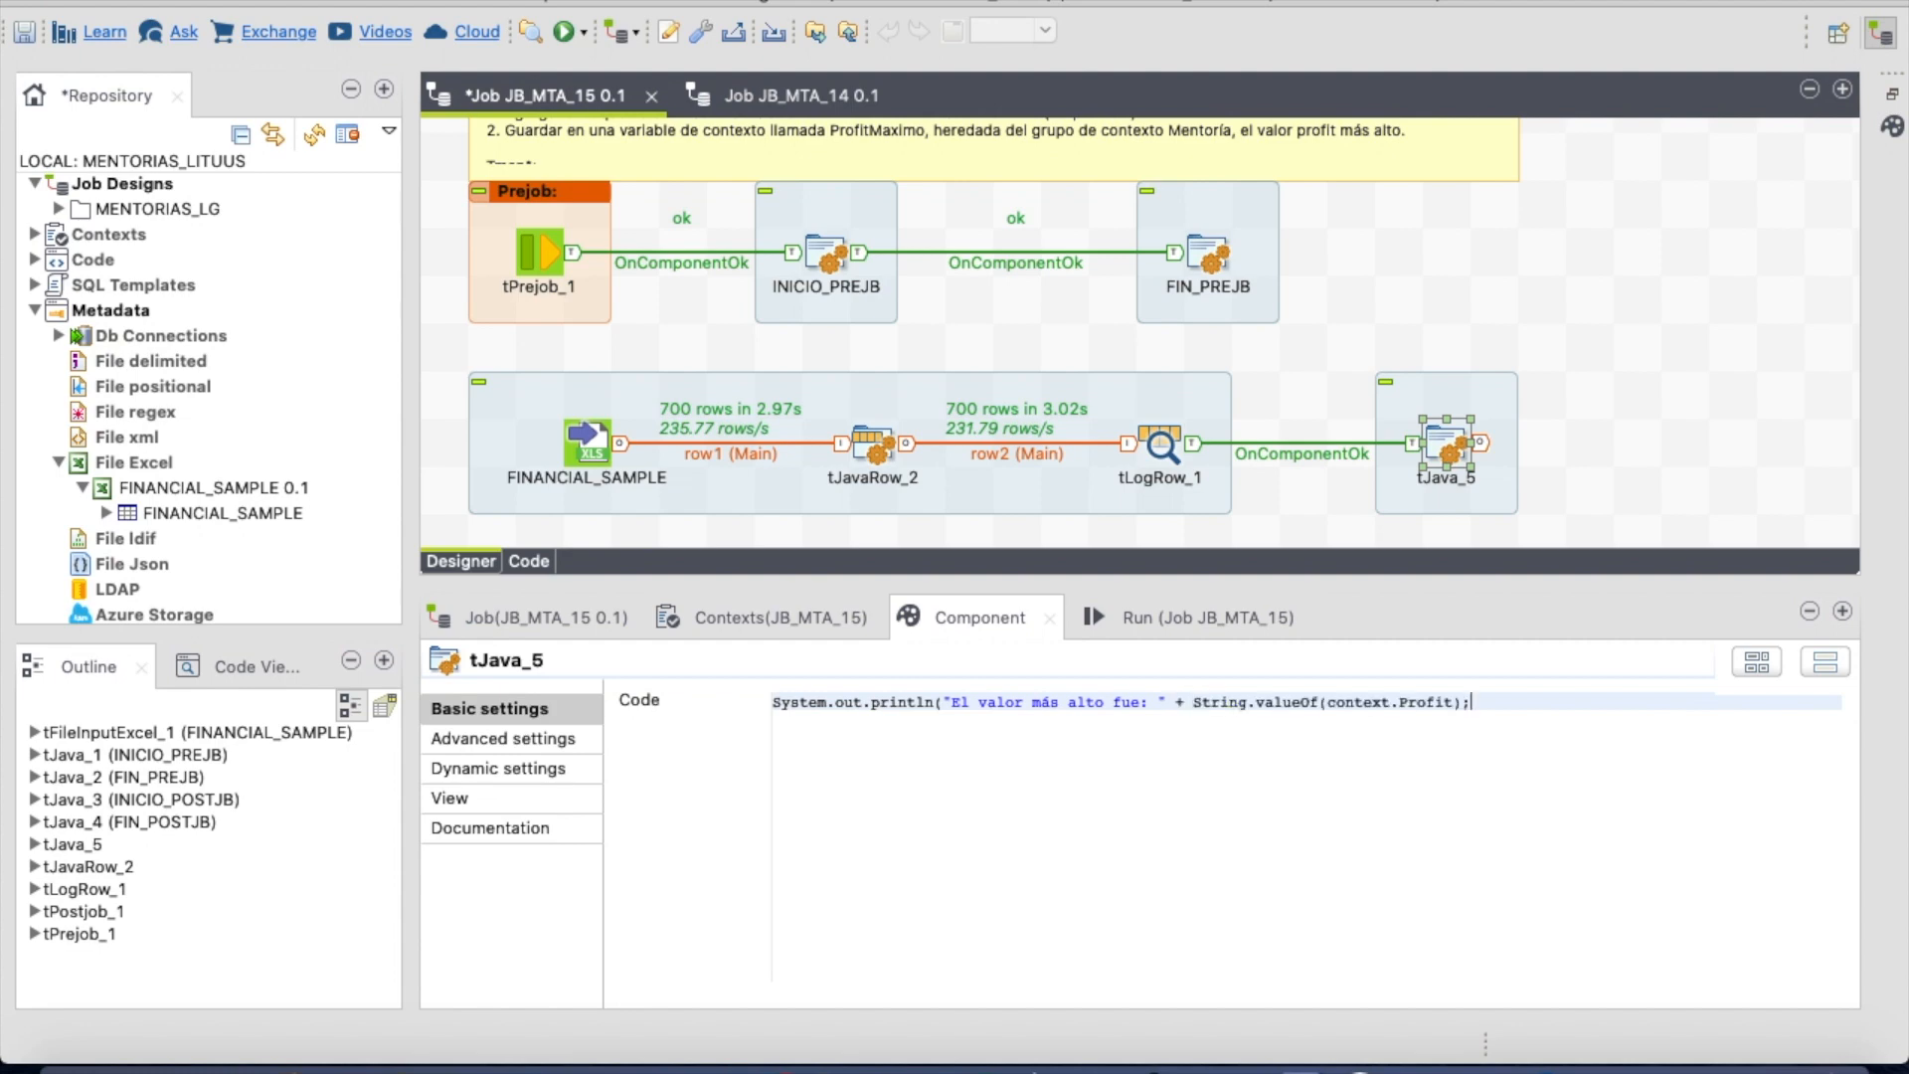
- Run job JB_MTA_15 and check the execution log for the printed highest profit value
left_click(1225, 613)
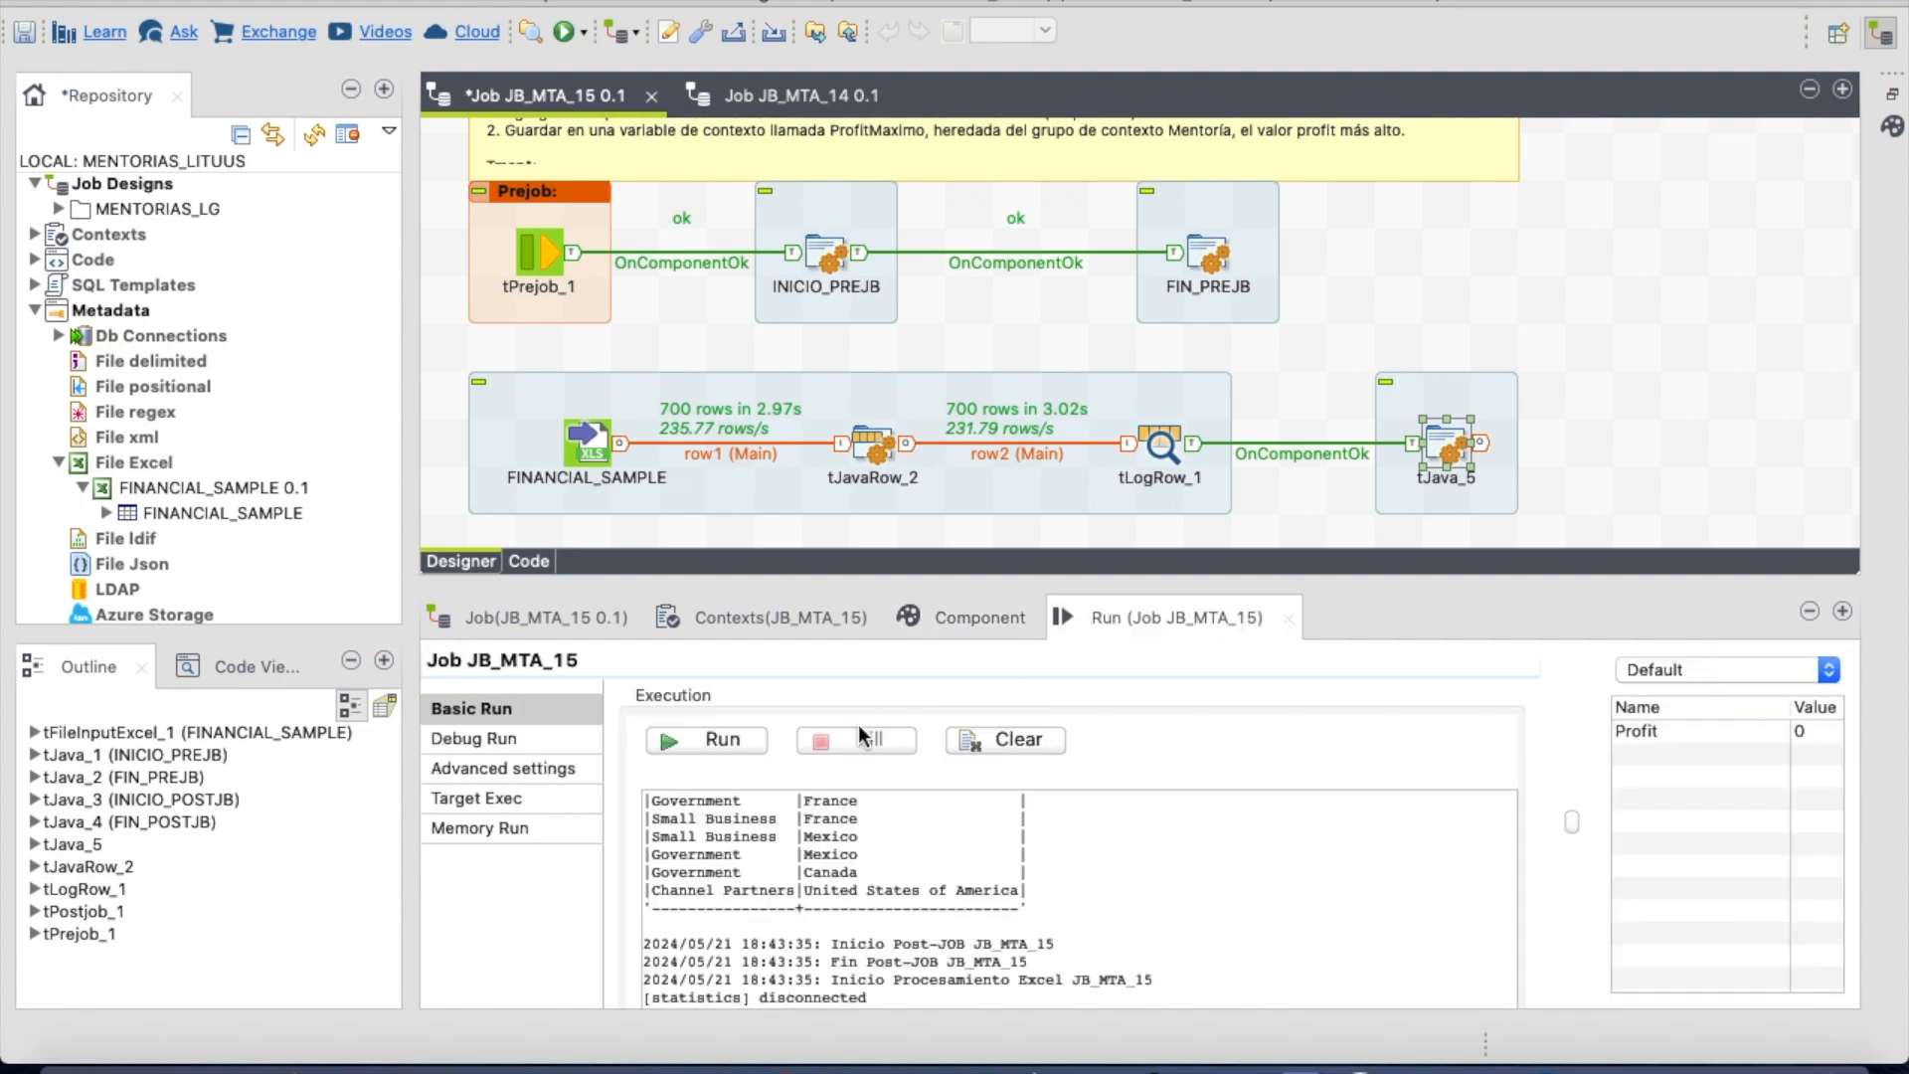
left_click(741, 739)
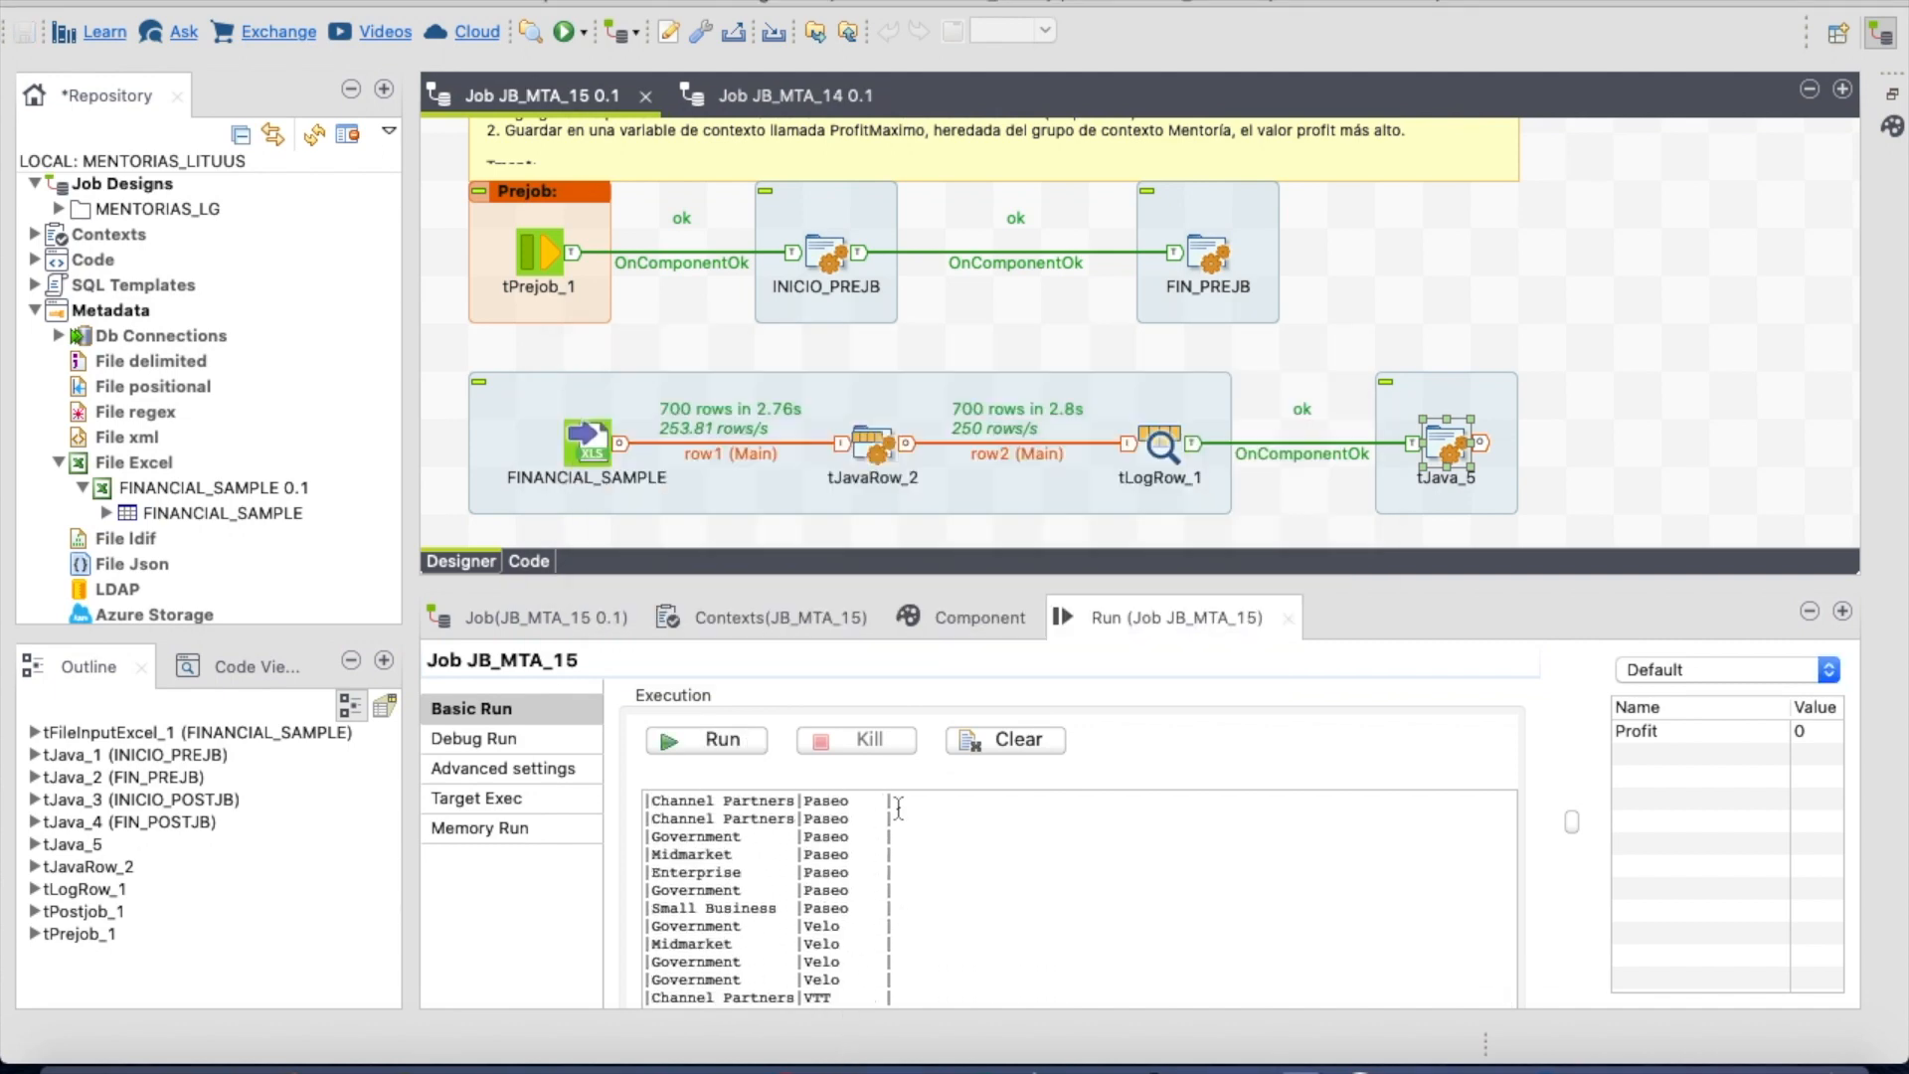
scroll(880, 944, "up", 15)
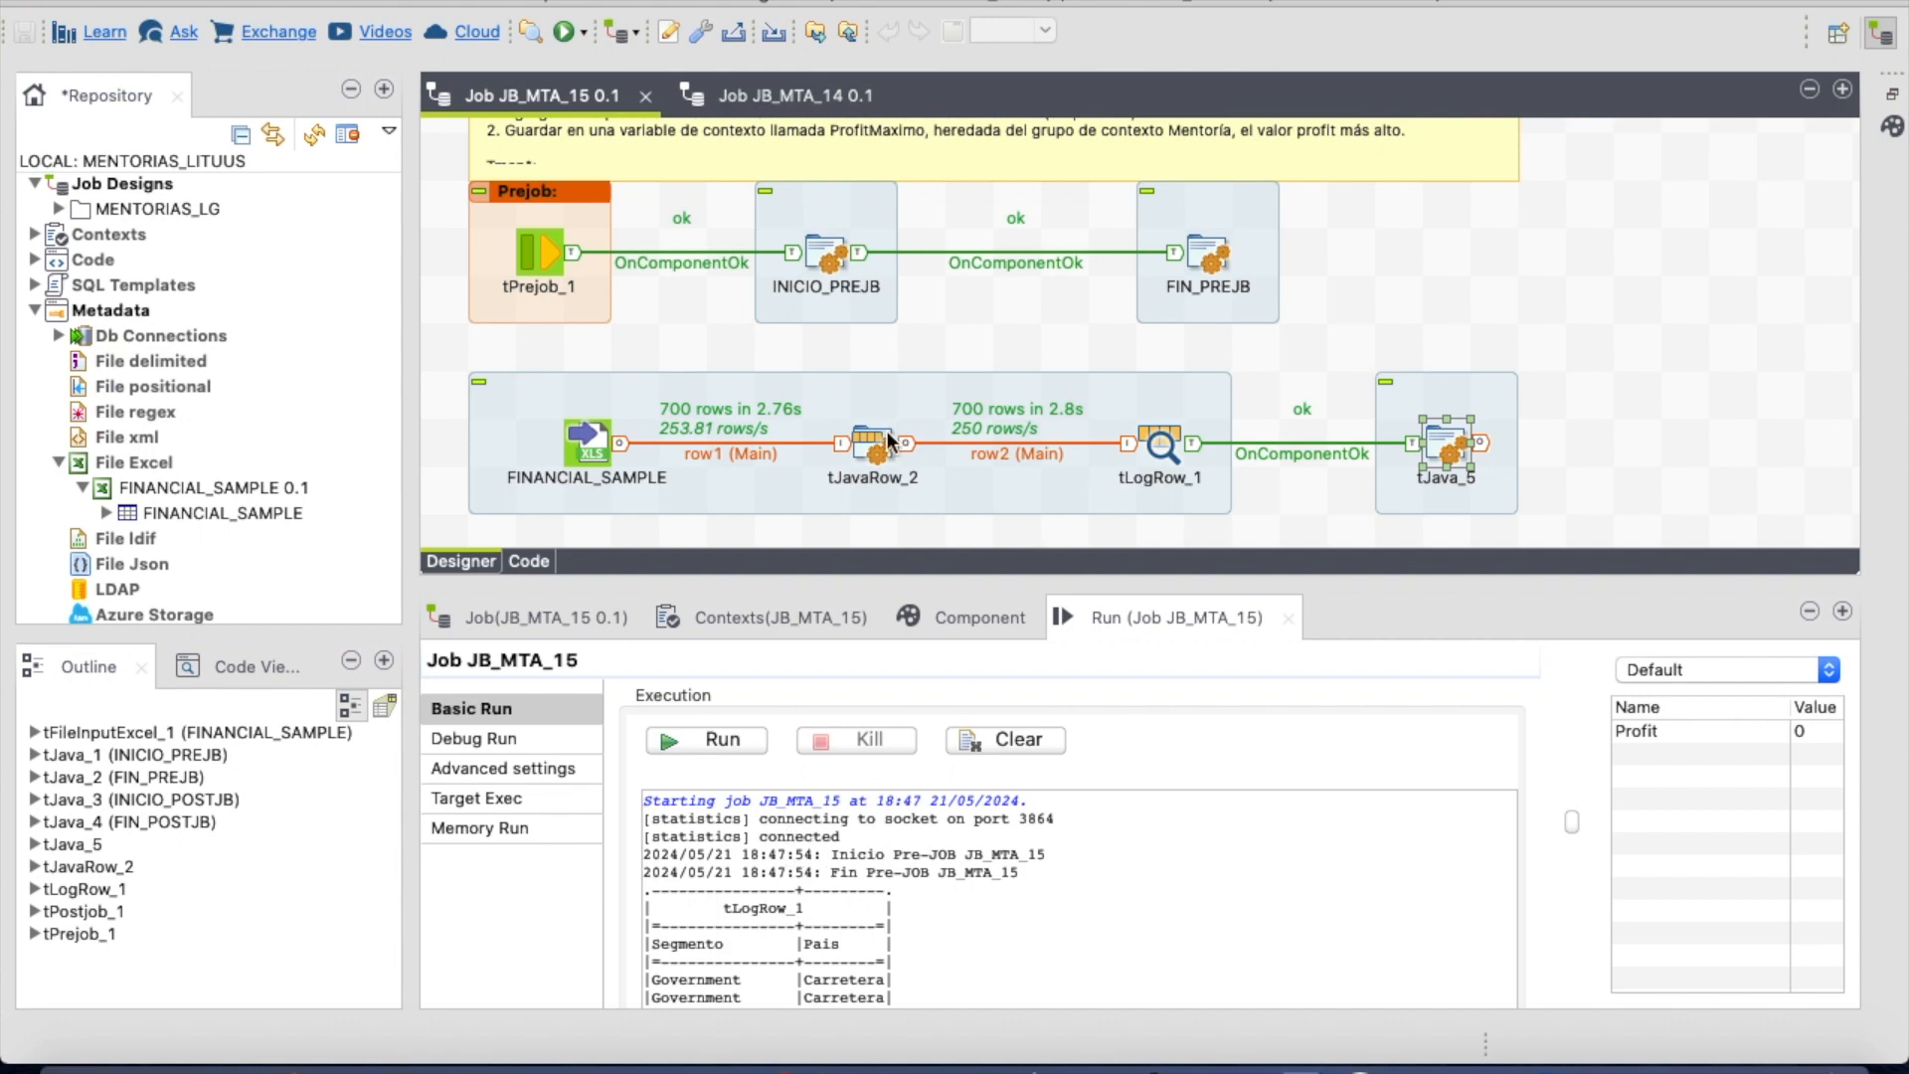
scroll(892, 855, "down", 20)
scroll(892, 855, "down", 10)
left_click_drag(748, 925, 930, 926)
left_click(1252, 527)
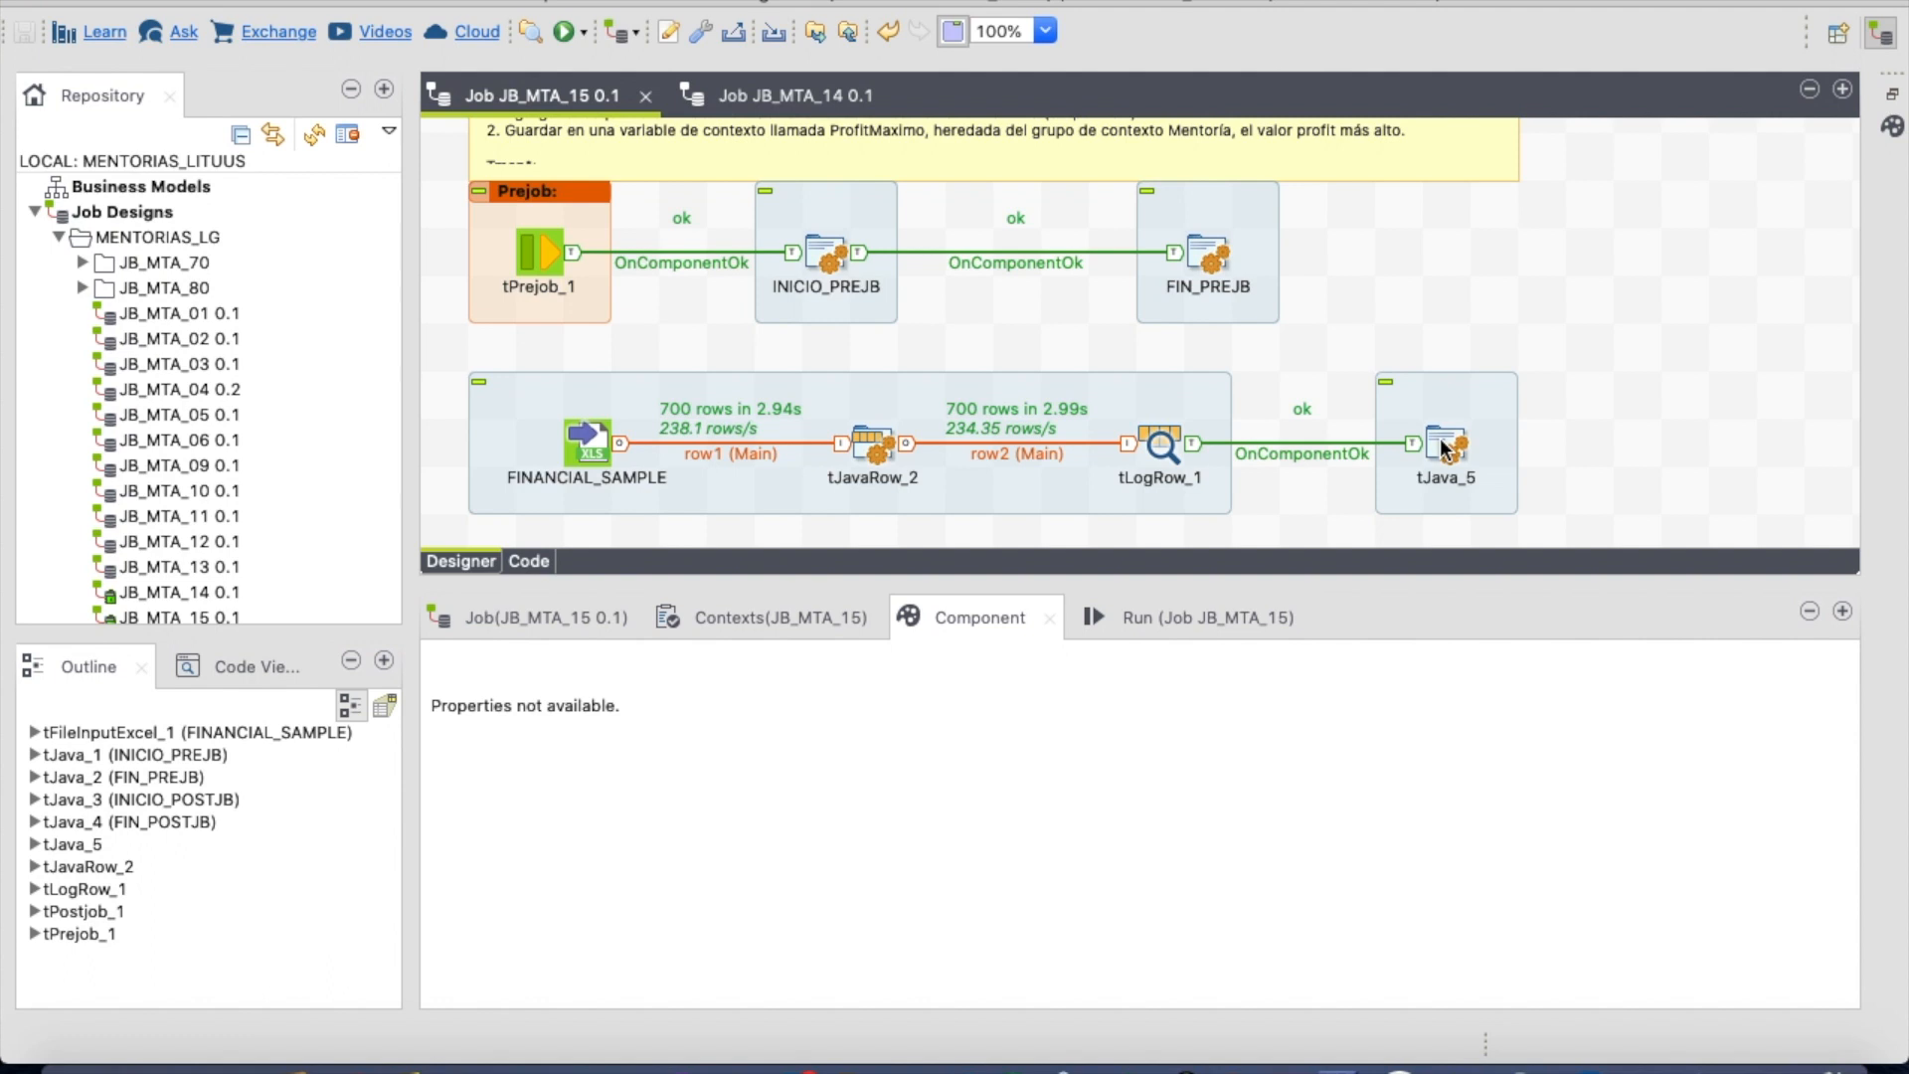
- In the tJavaRow_2 code, change the target of the input_row.Product assignment to output_row.Producto and add a blank line beneath it
left_click(877, 445)
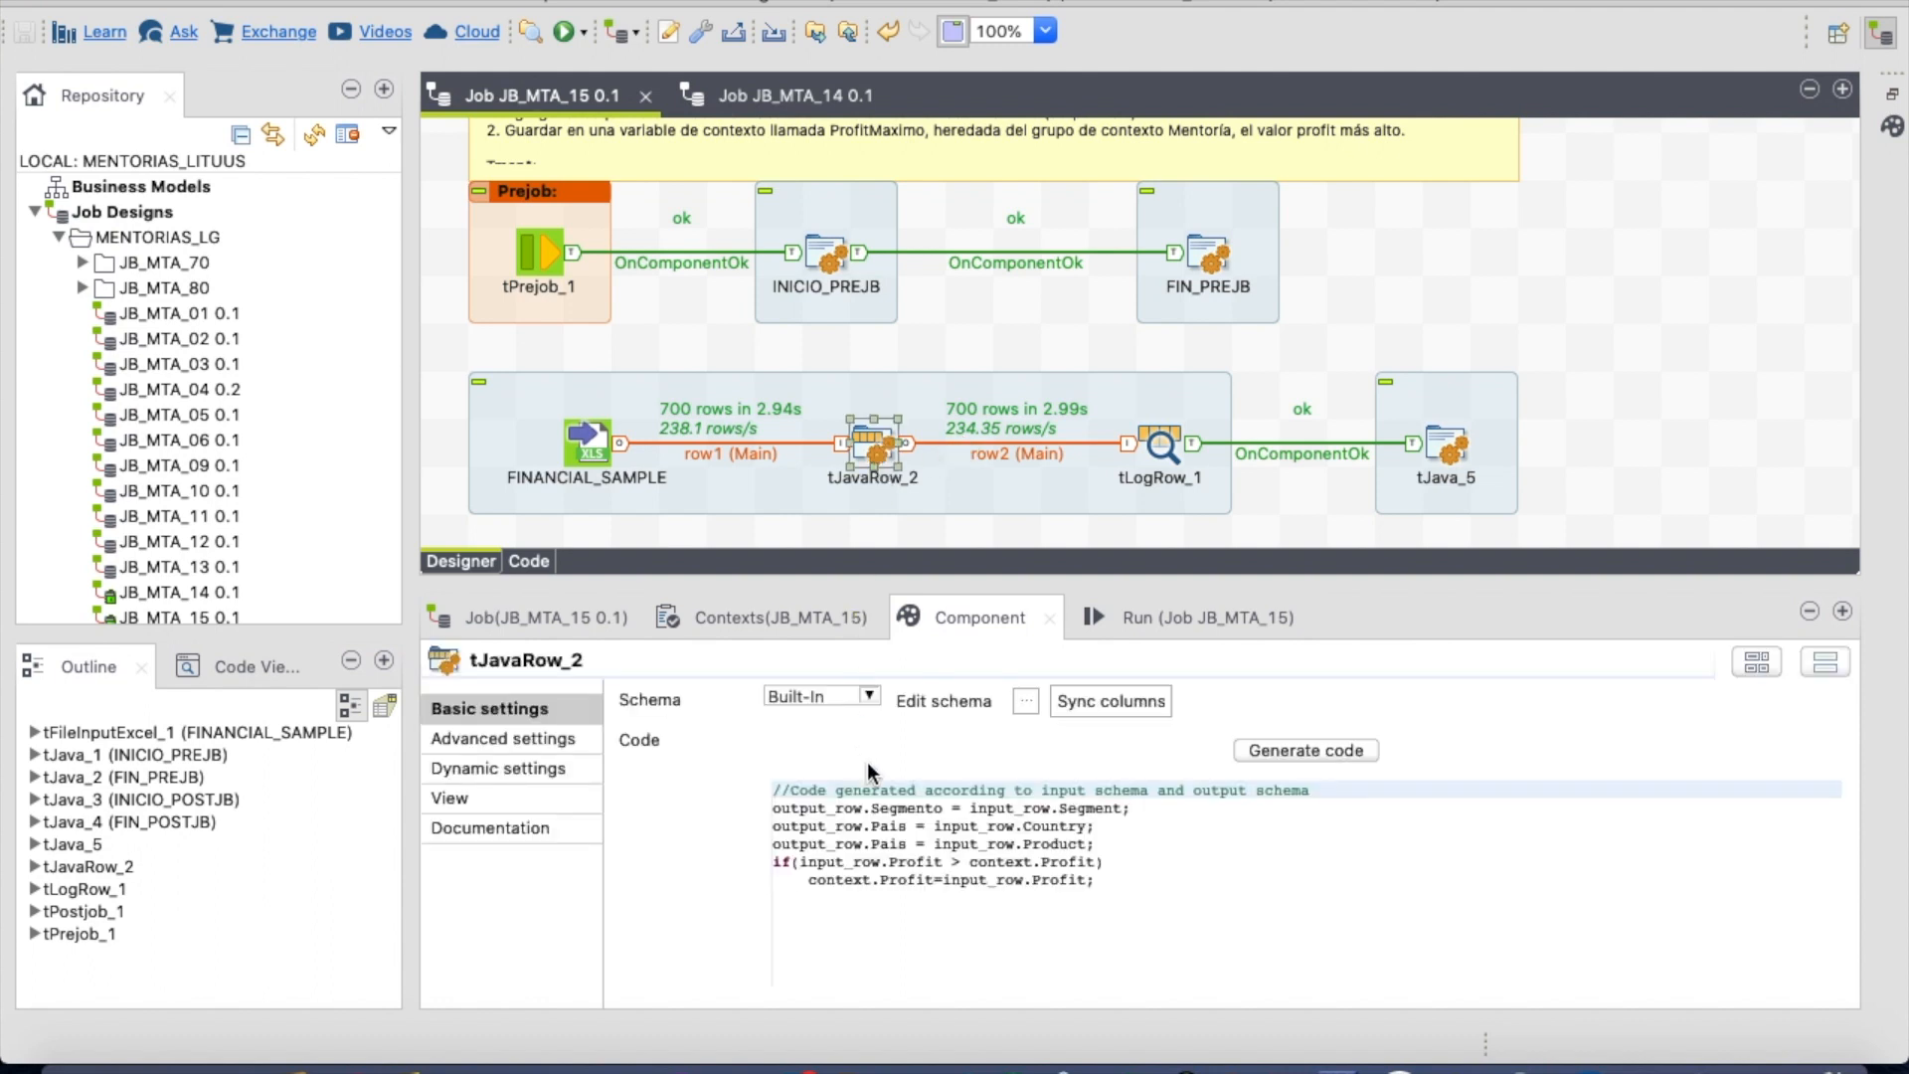
double_click(888, 827)
left_click(888, 844)
right_click(912, 846)
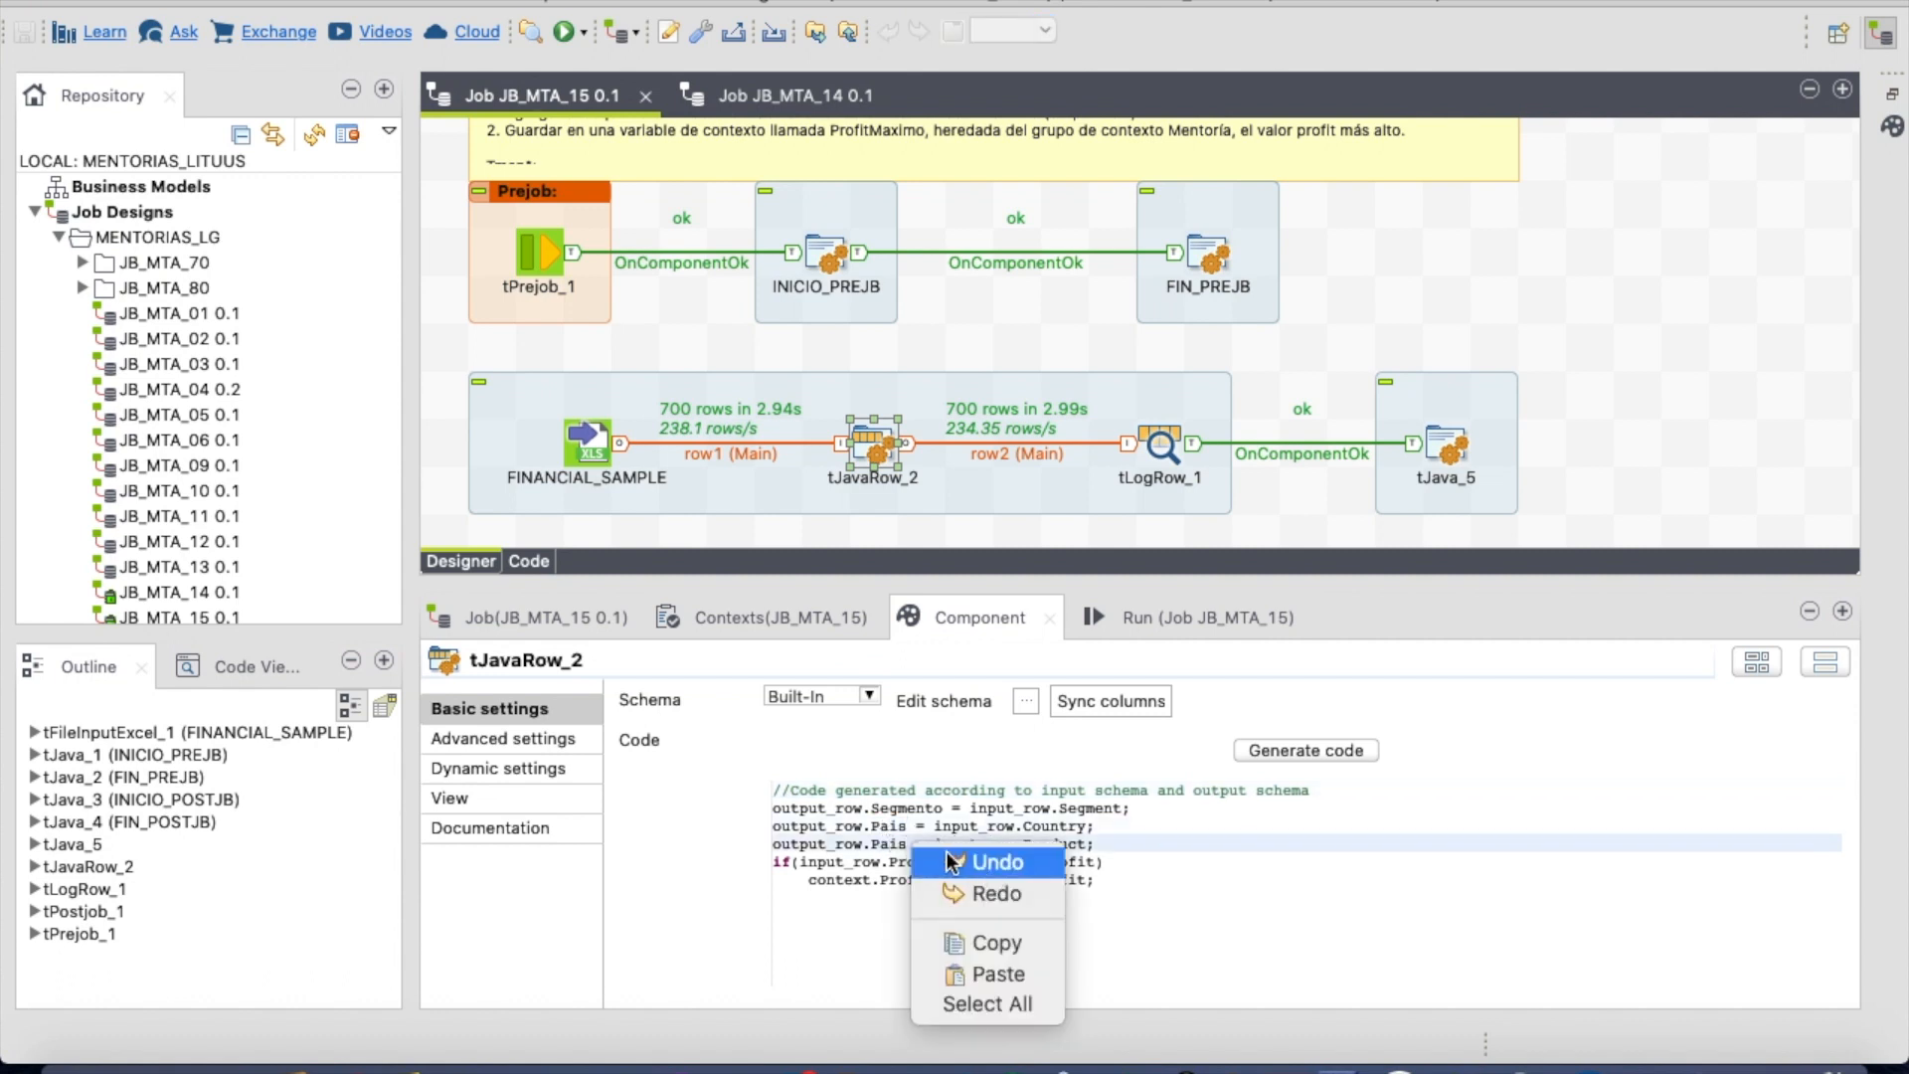
left_click(888, 843)
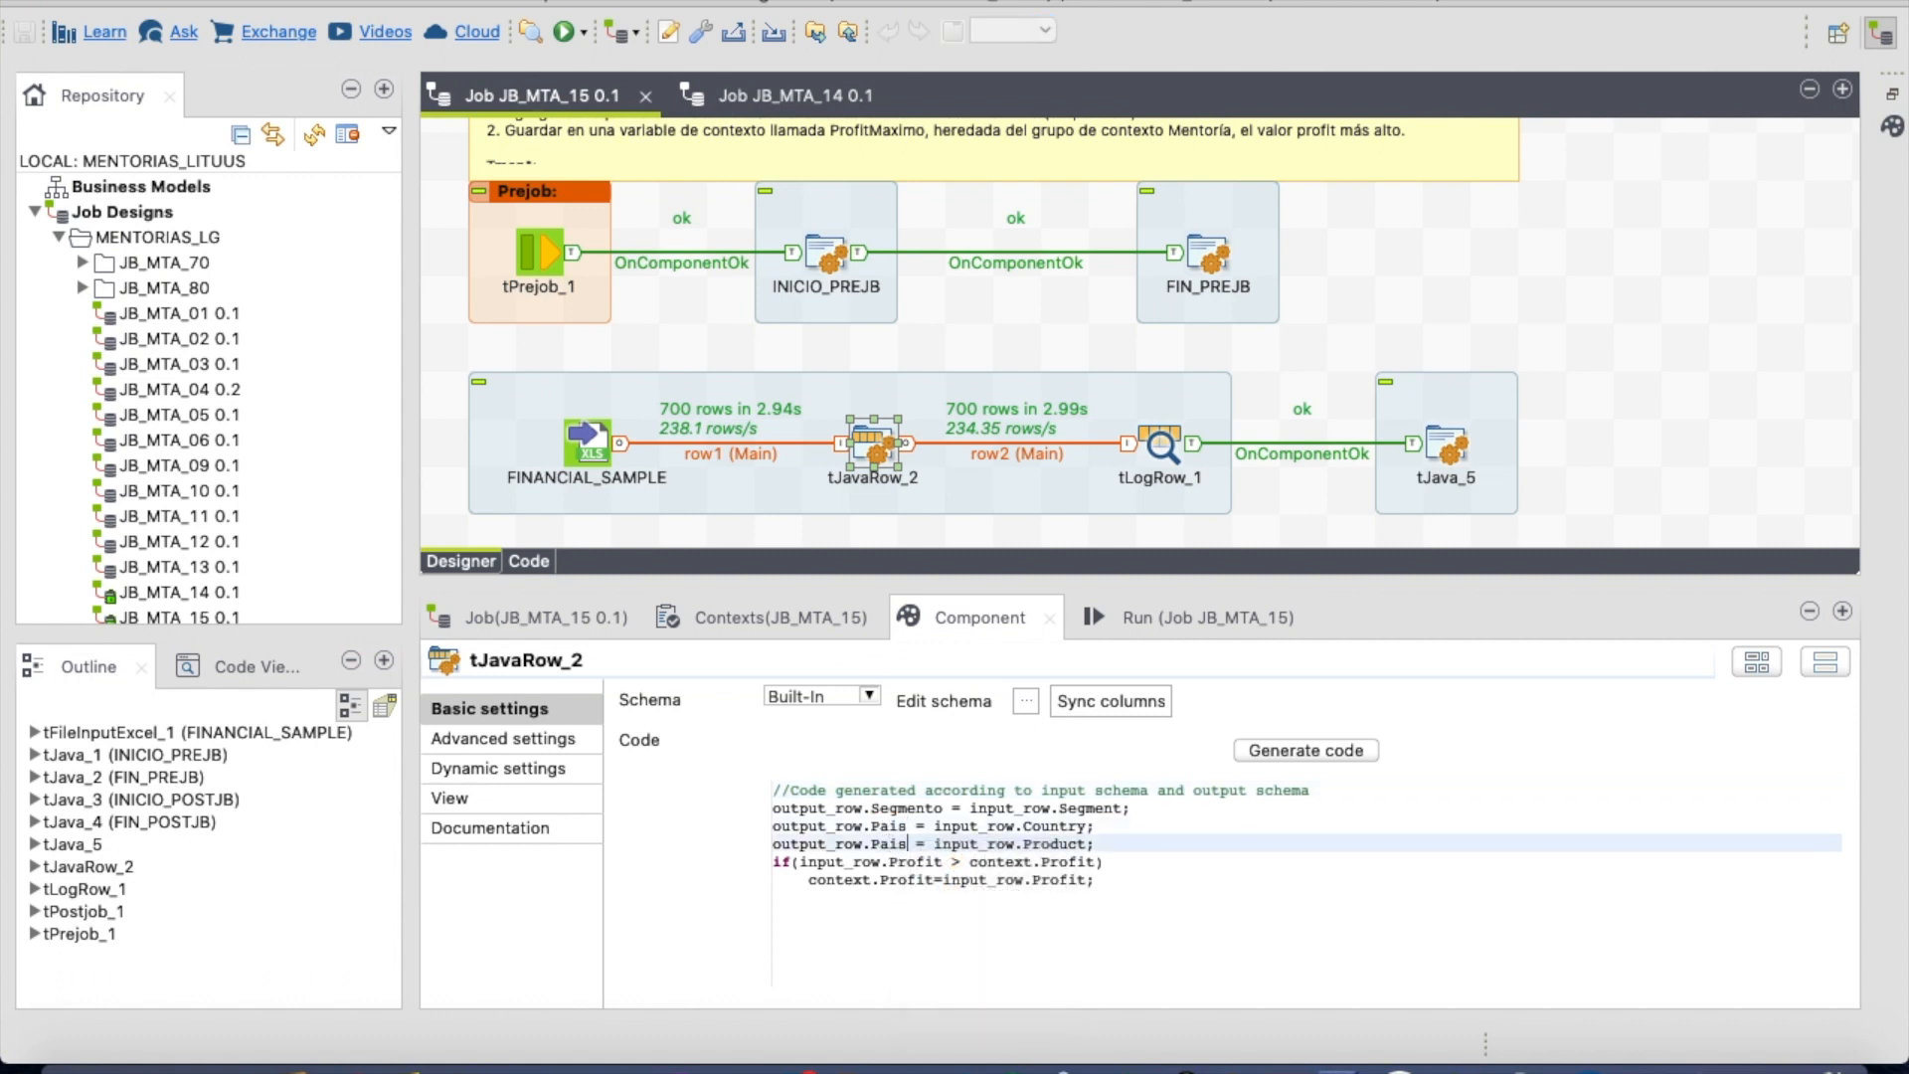
key("BackSpace")
key("BackSpace")
key("BackSpace")
type("roducto")
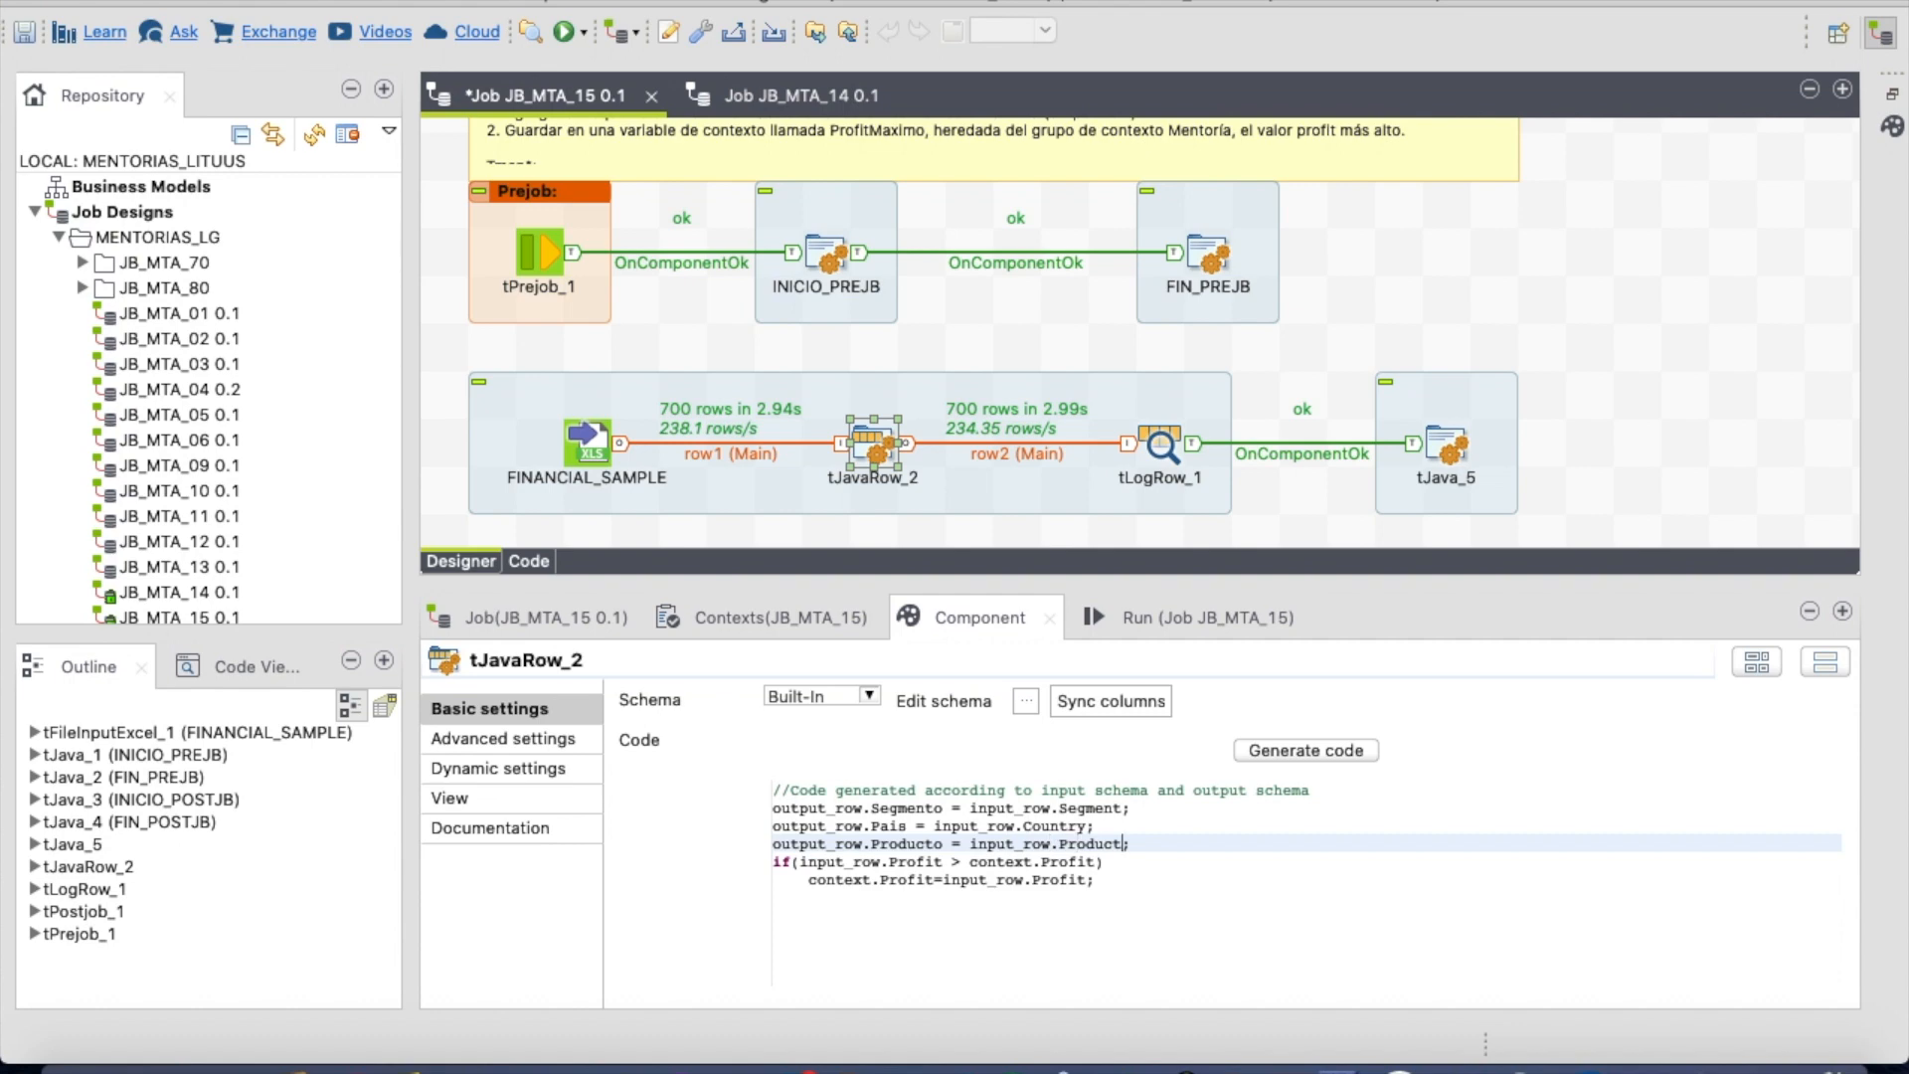
key("Return")
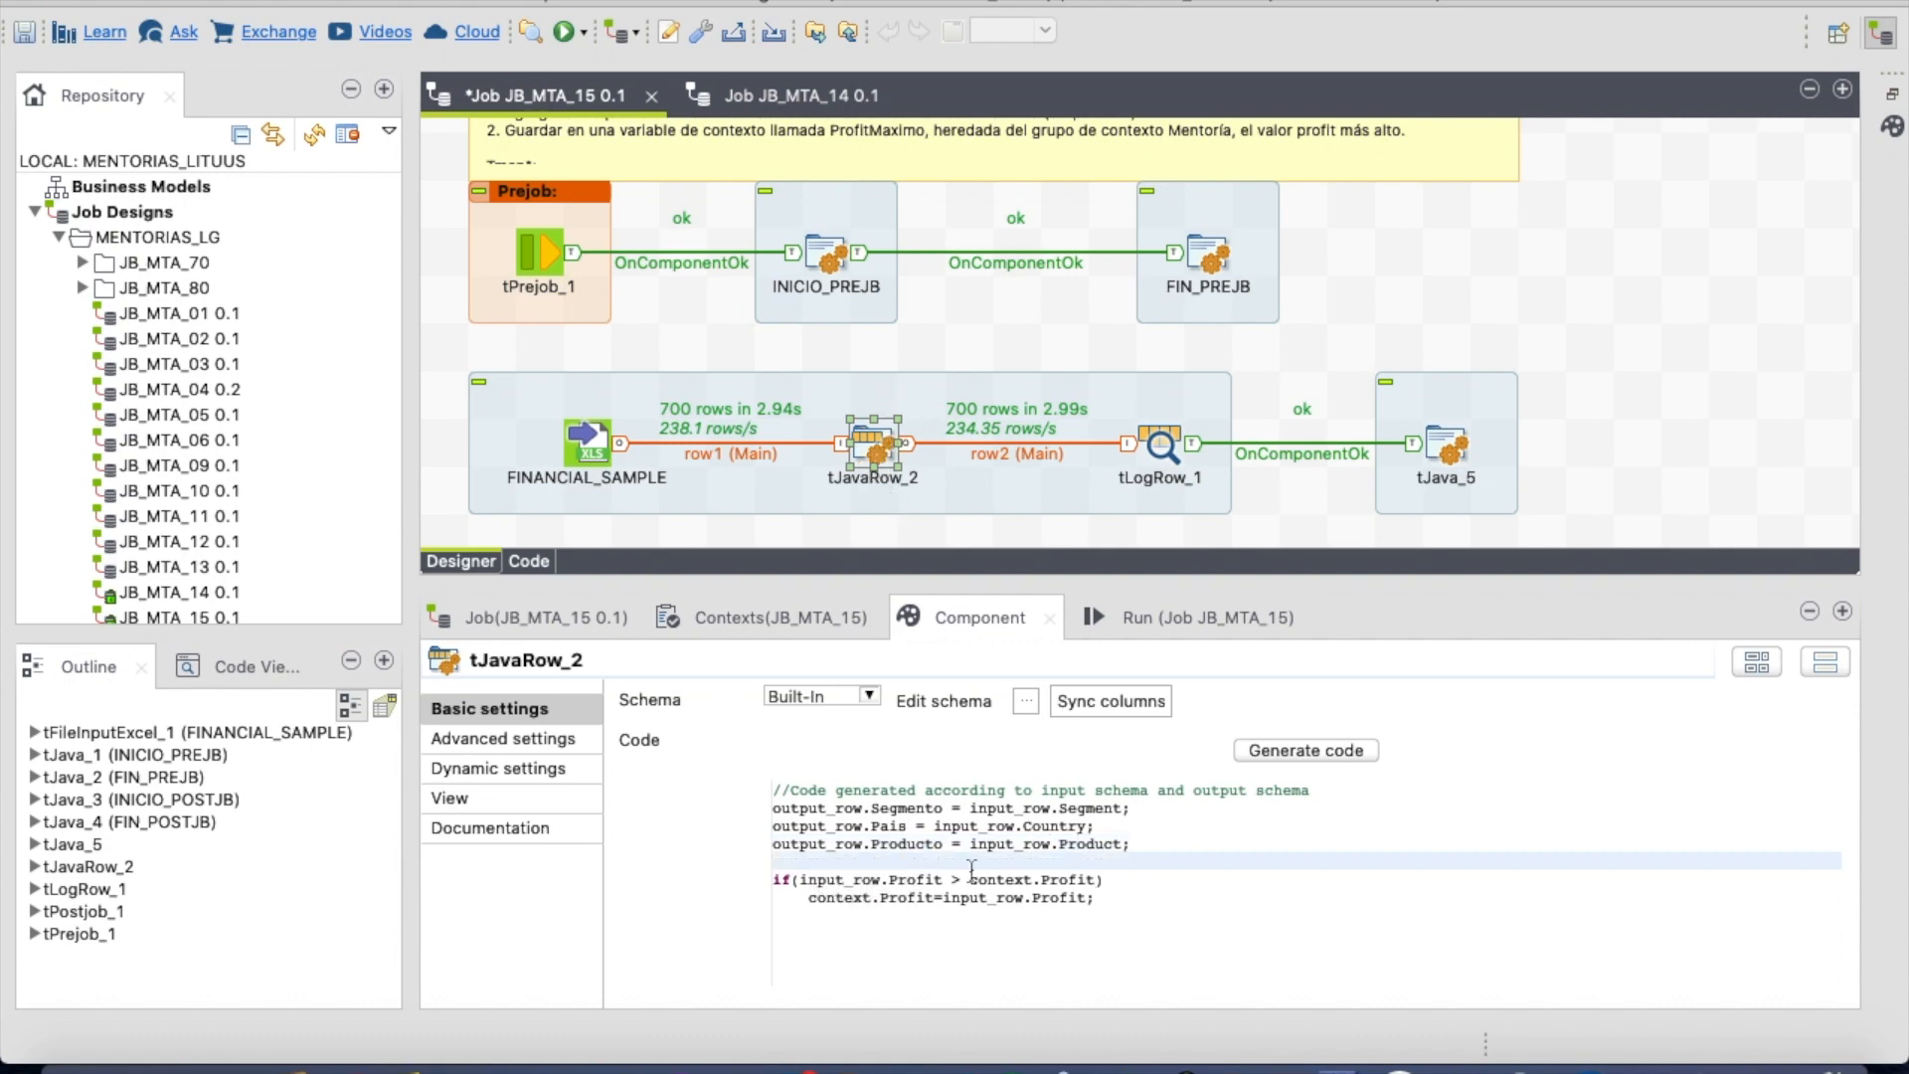
- Duplicate the output_row.Producto assignment onto a new line directly beneath it
left_click(915, 879)
double_click(916, 879)
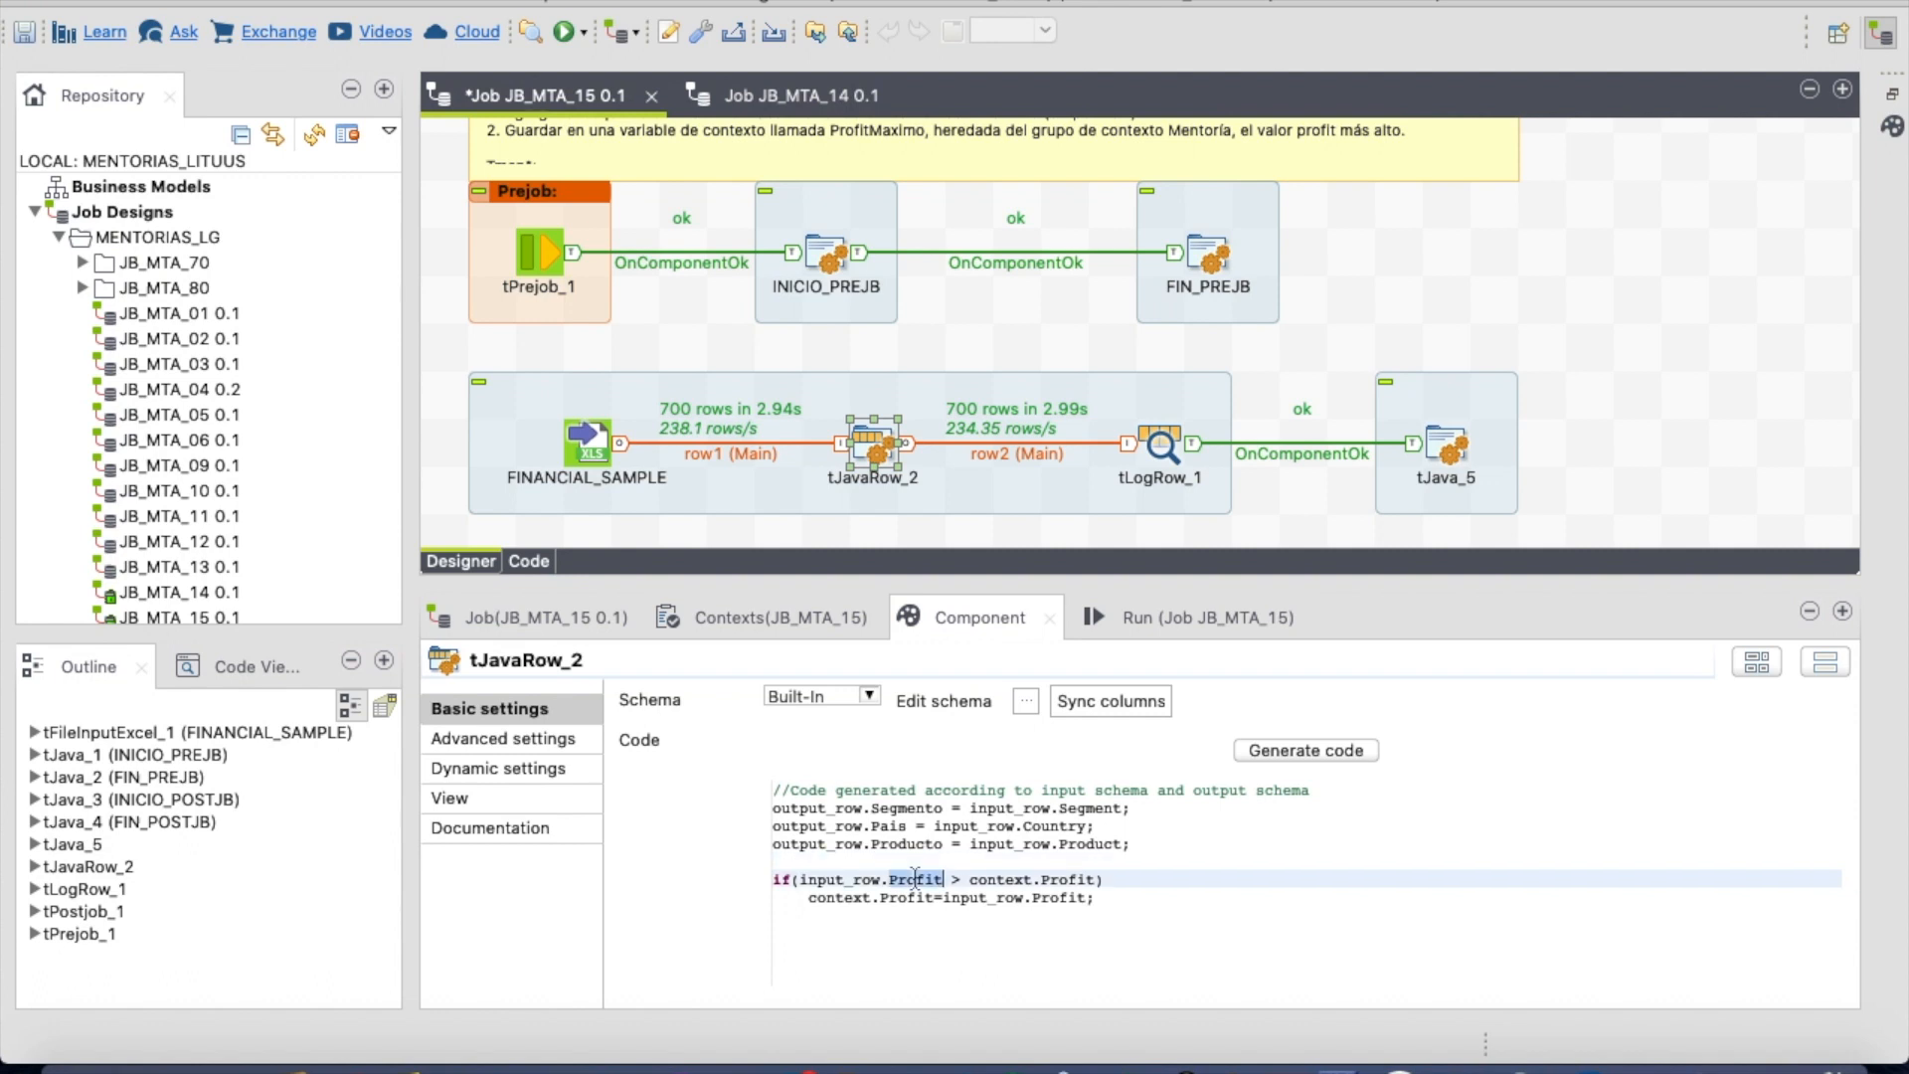
double_click(1069, 879)
left_click(1150, 843)
key("shift+Home")
key("ctrl+c")
key("End")
key("Return")
key("ctrl+v")
- Change the duplicated assignment so it reads output_row.Rentabilidad= input_row.Profit;
left_click_drag(949, 861, 873, 863)
type("Rentabili")
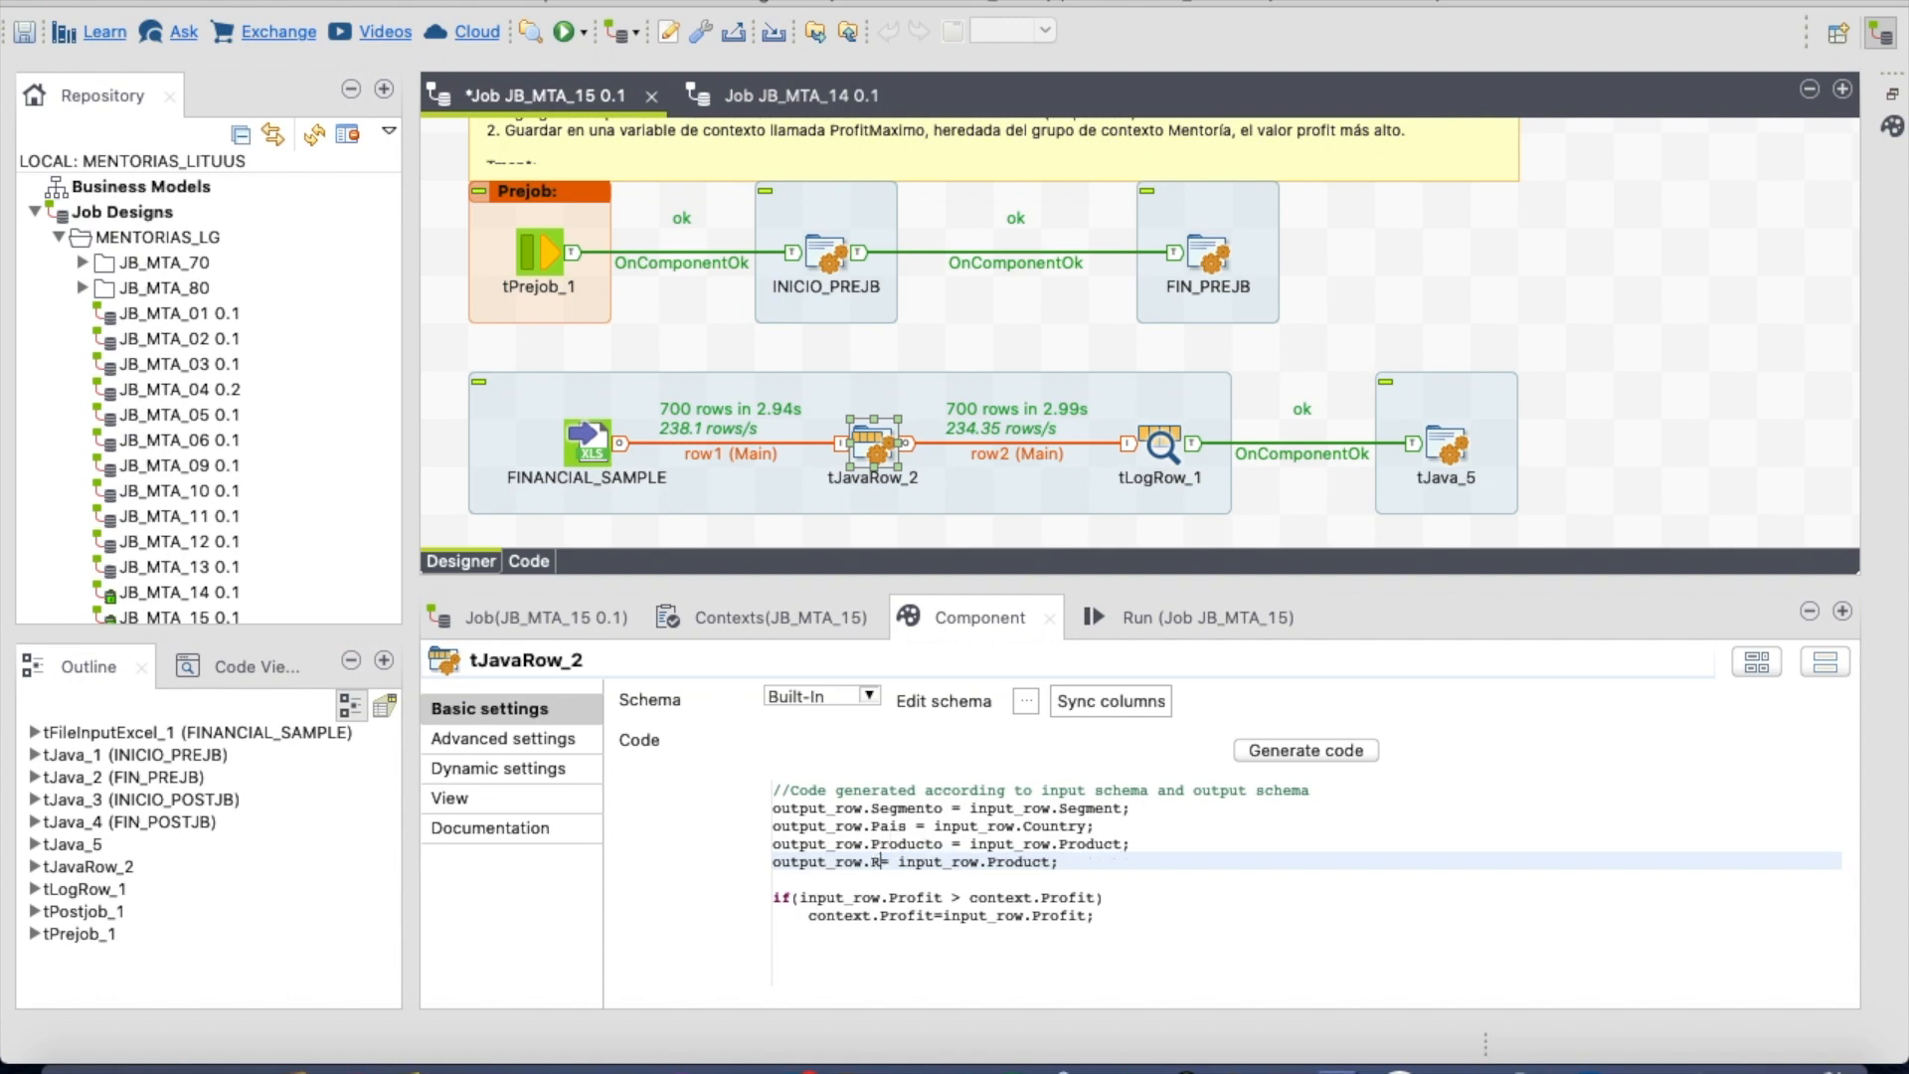
type("dad")
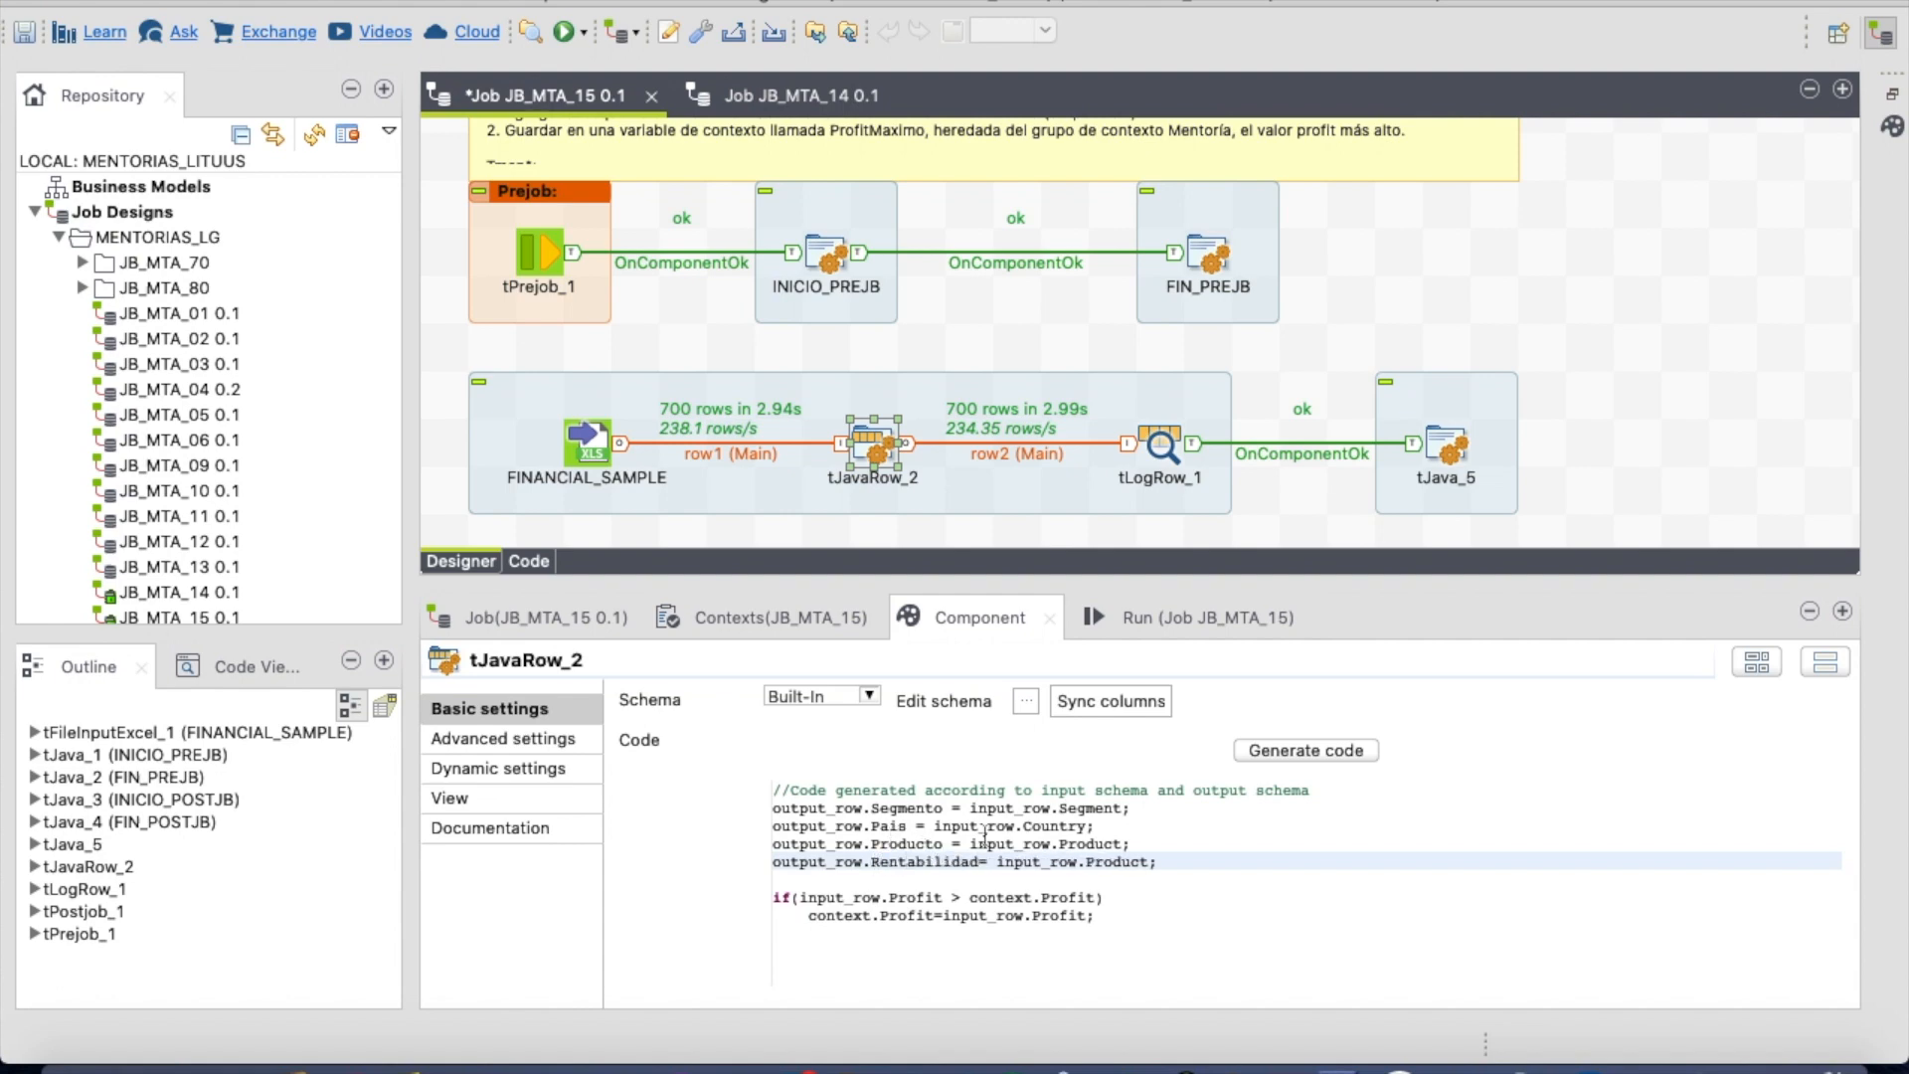
double_click(1109, 861)
type("Profit")
- Check the job's own context variables, and open the repository context group CONTEXTO_GLOBAL for editing at its variable definitions
left_click(59, 239)
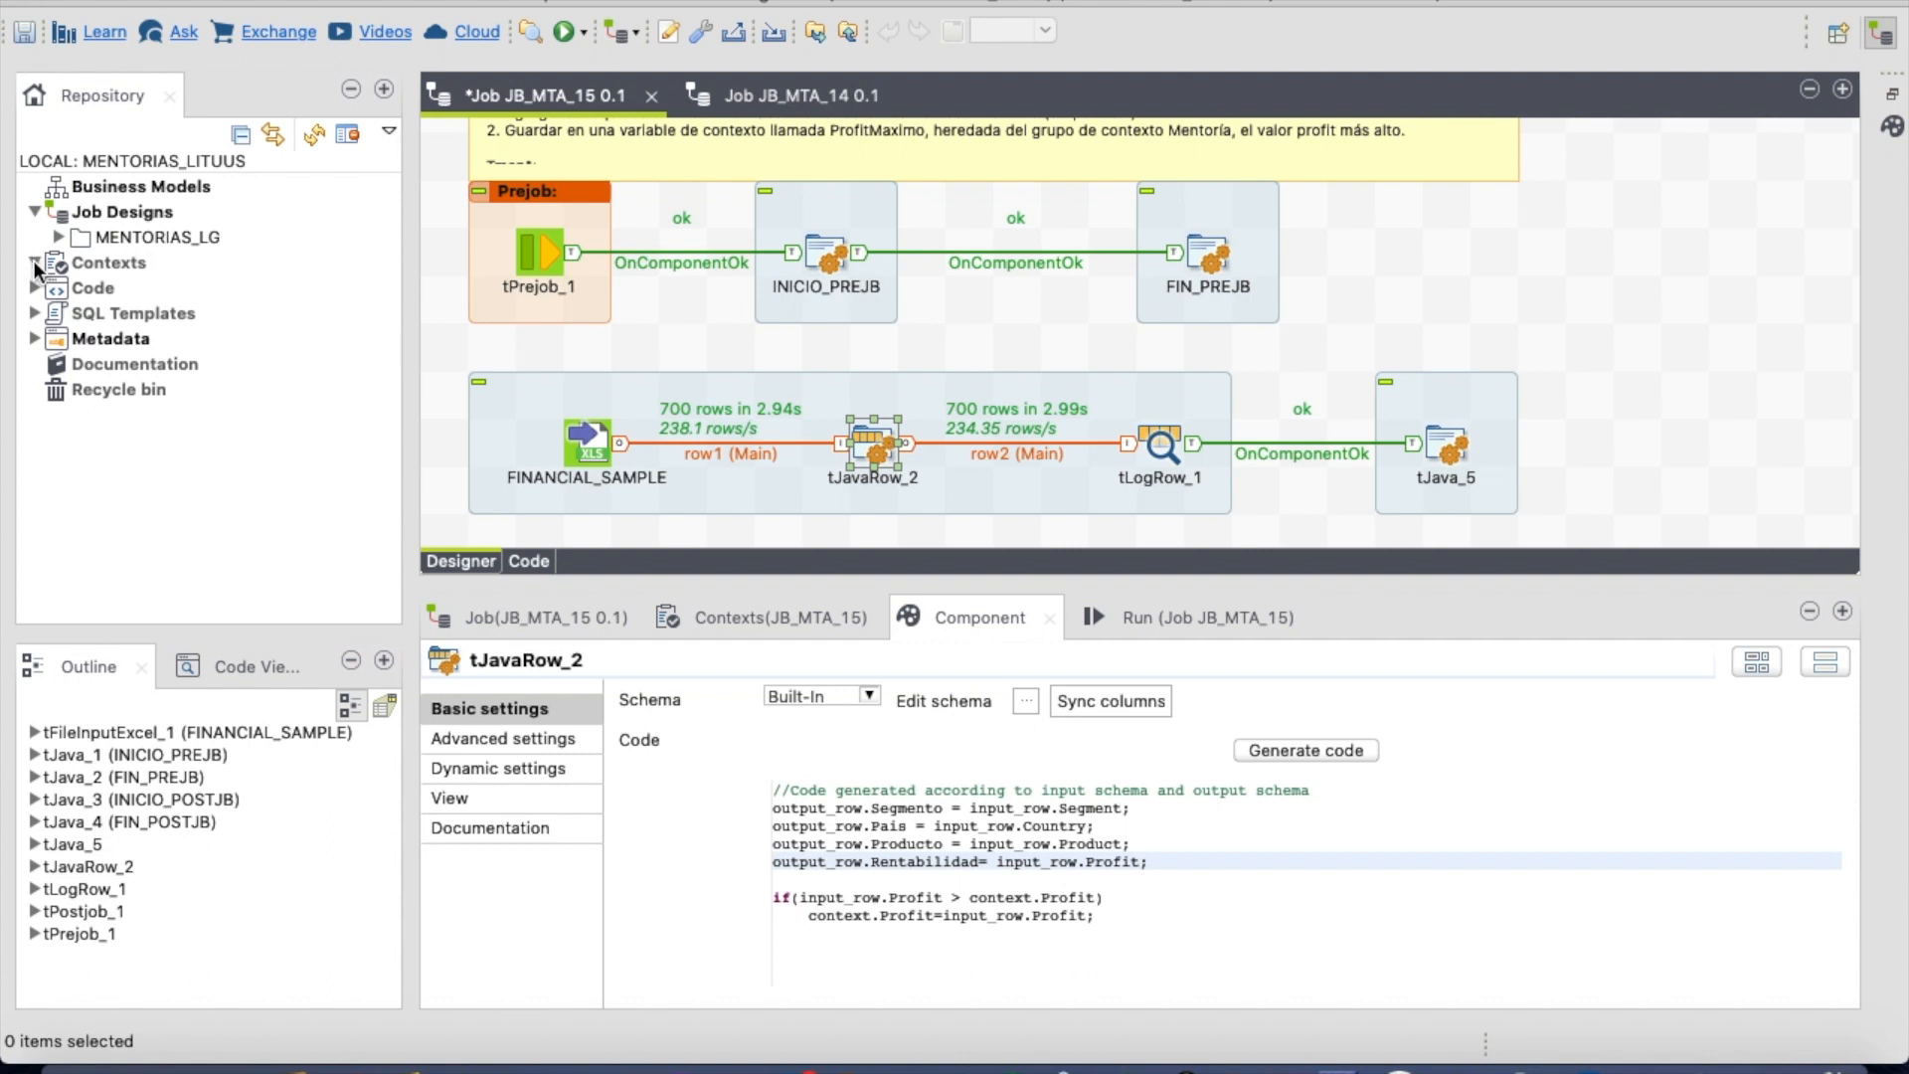
left_click(33, 262)
left_click(135, 288)
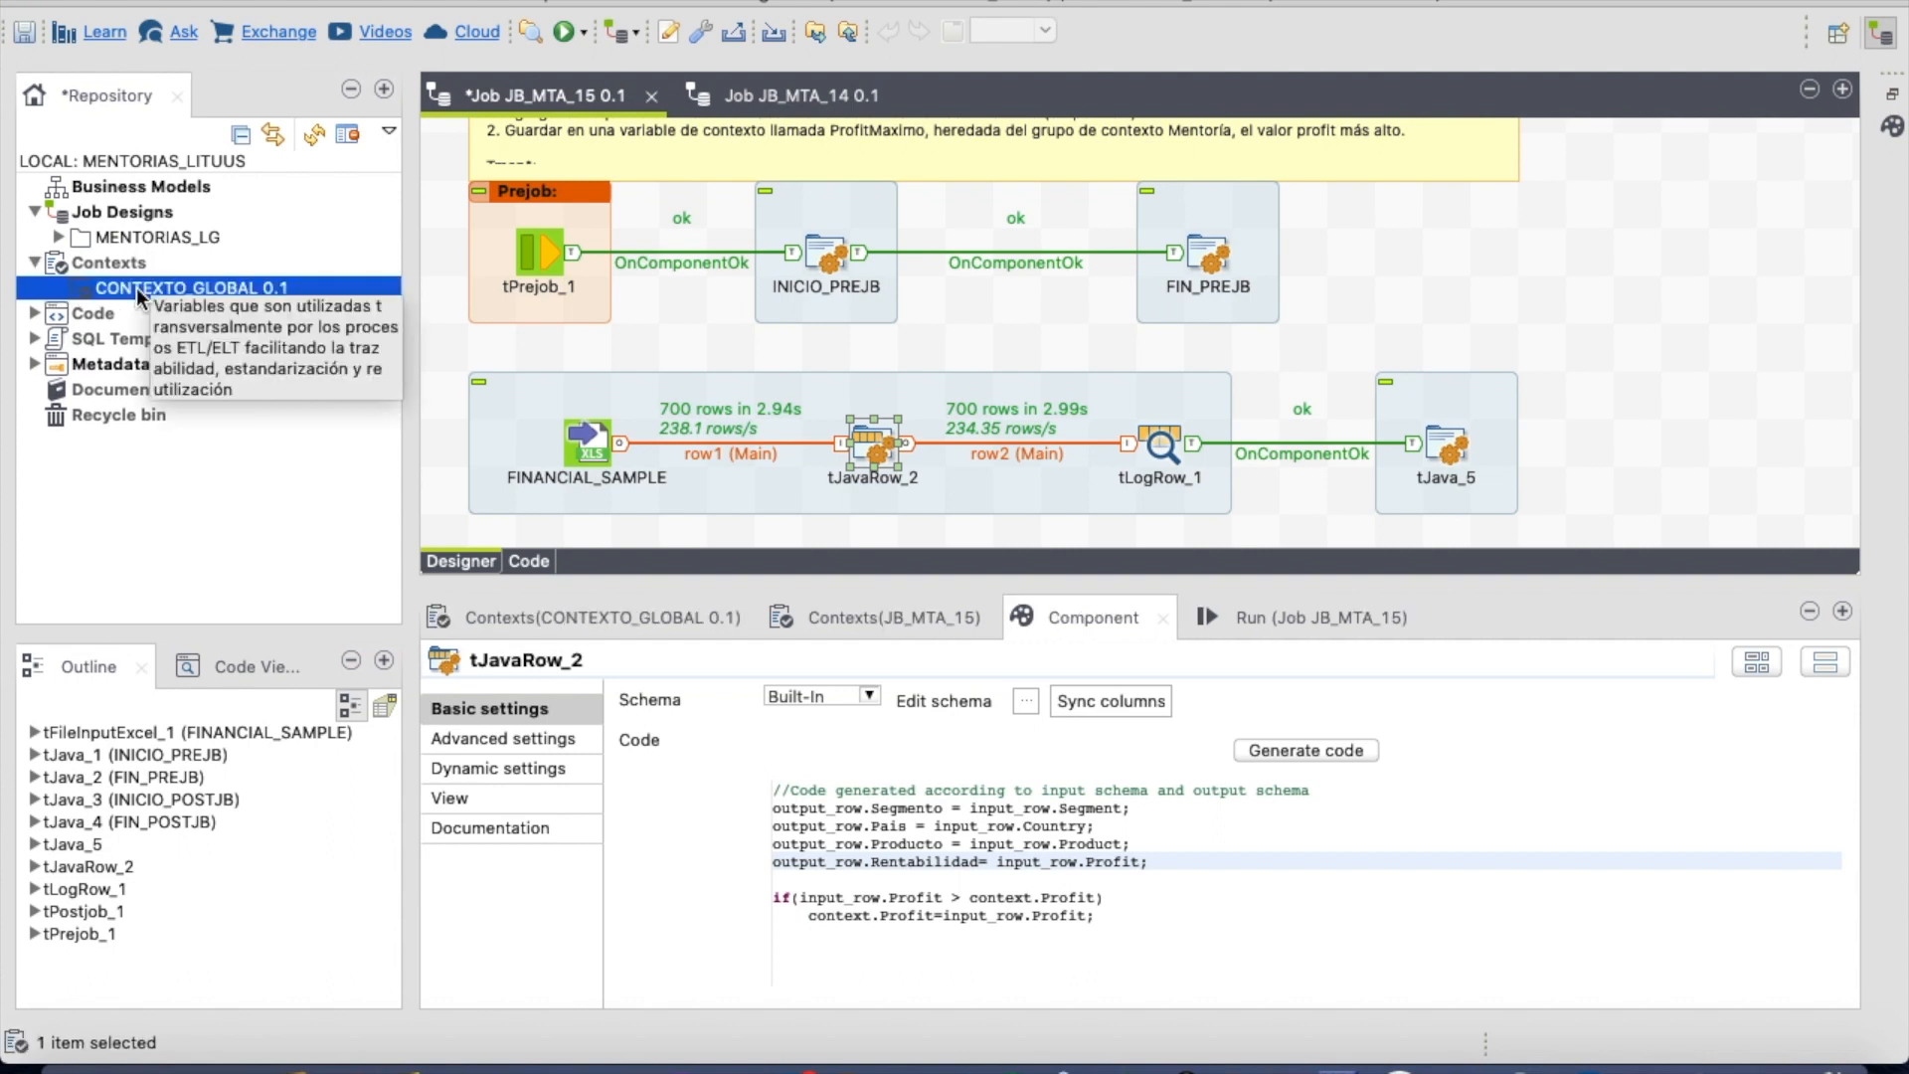
left_click(831, 617)
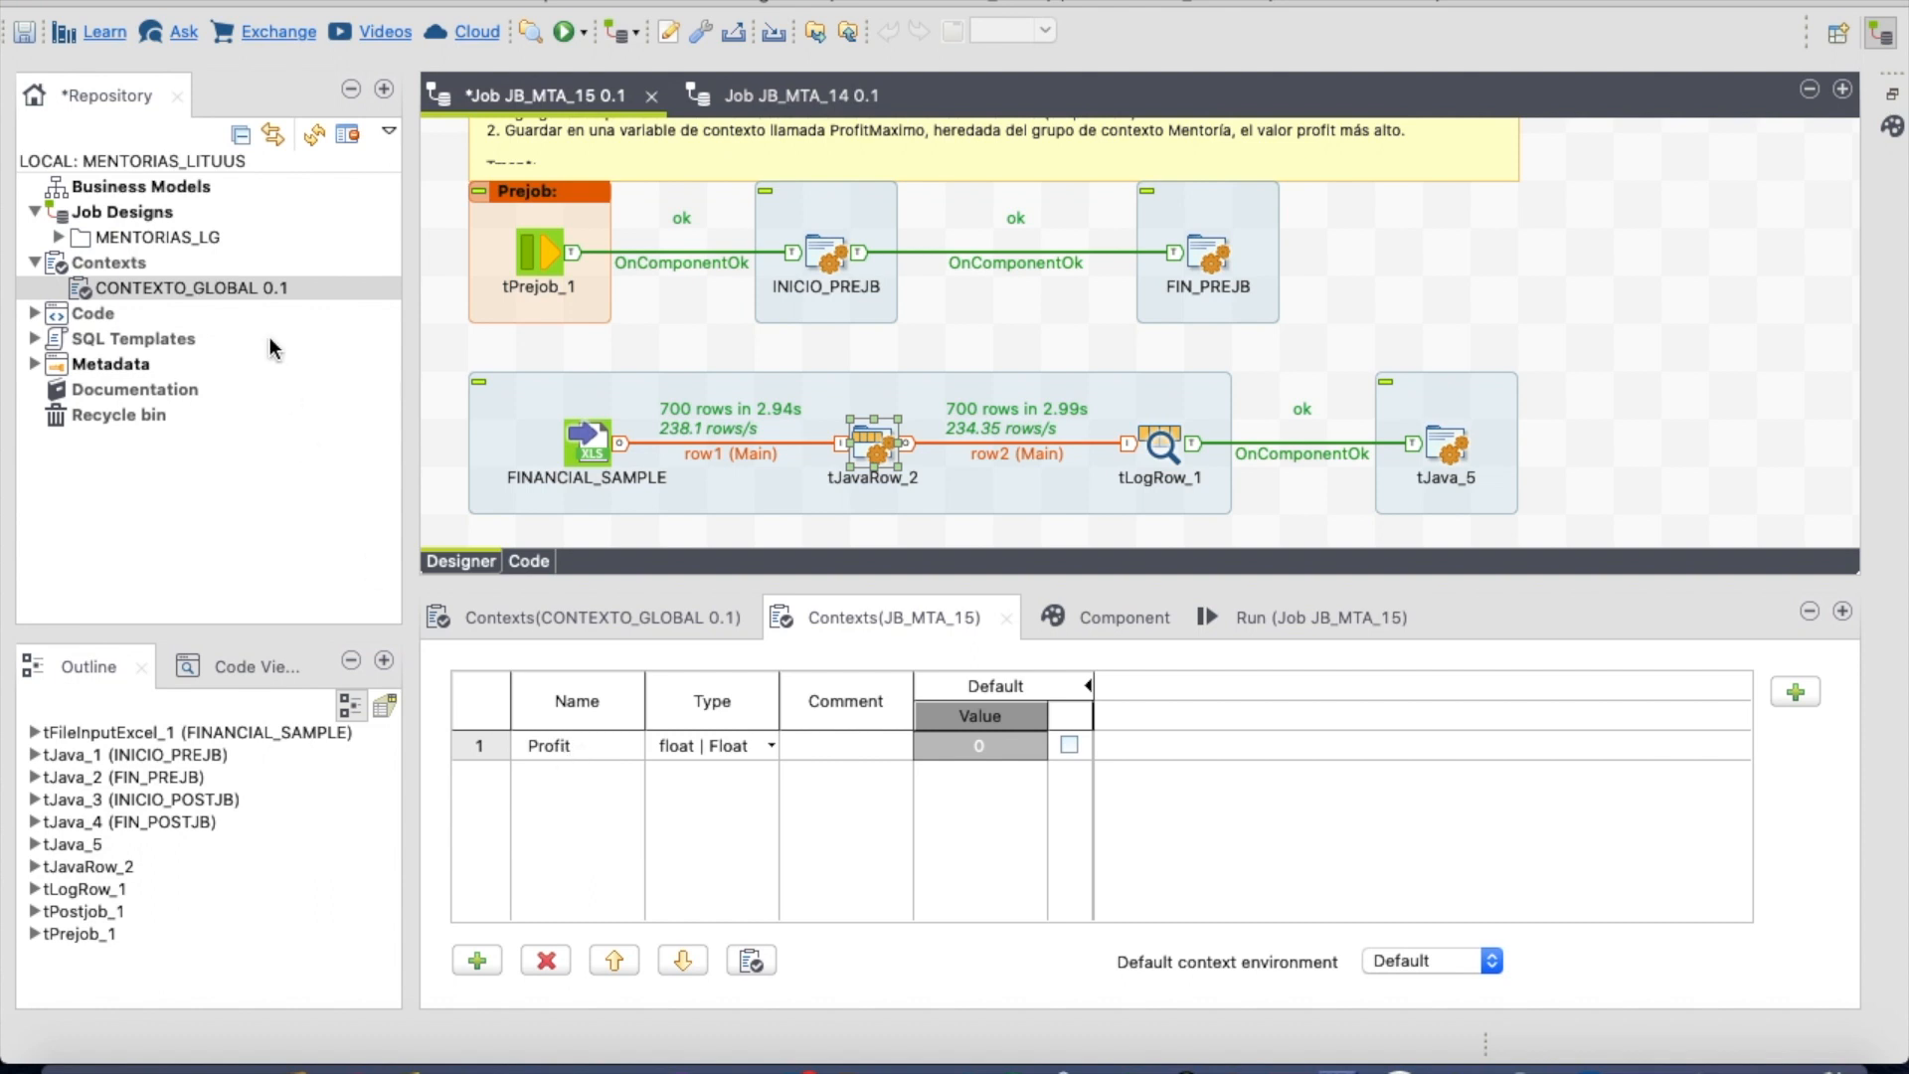
left_click(237, 290)
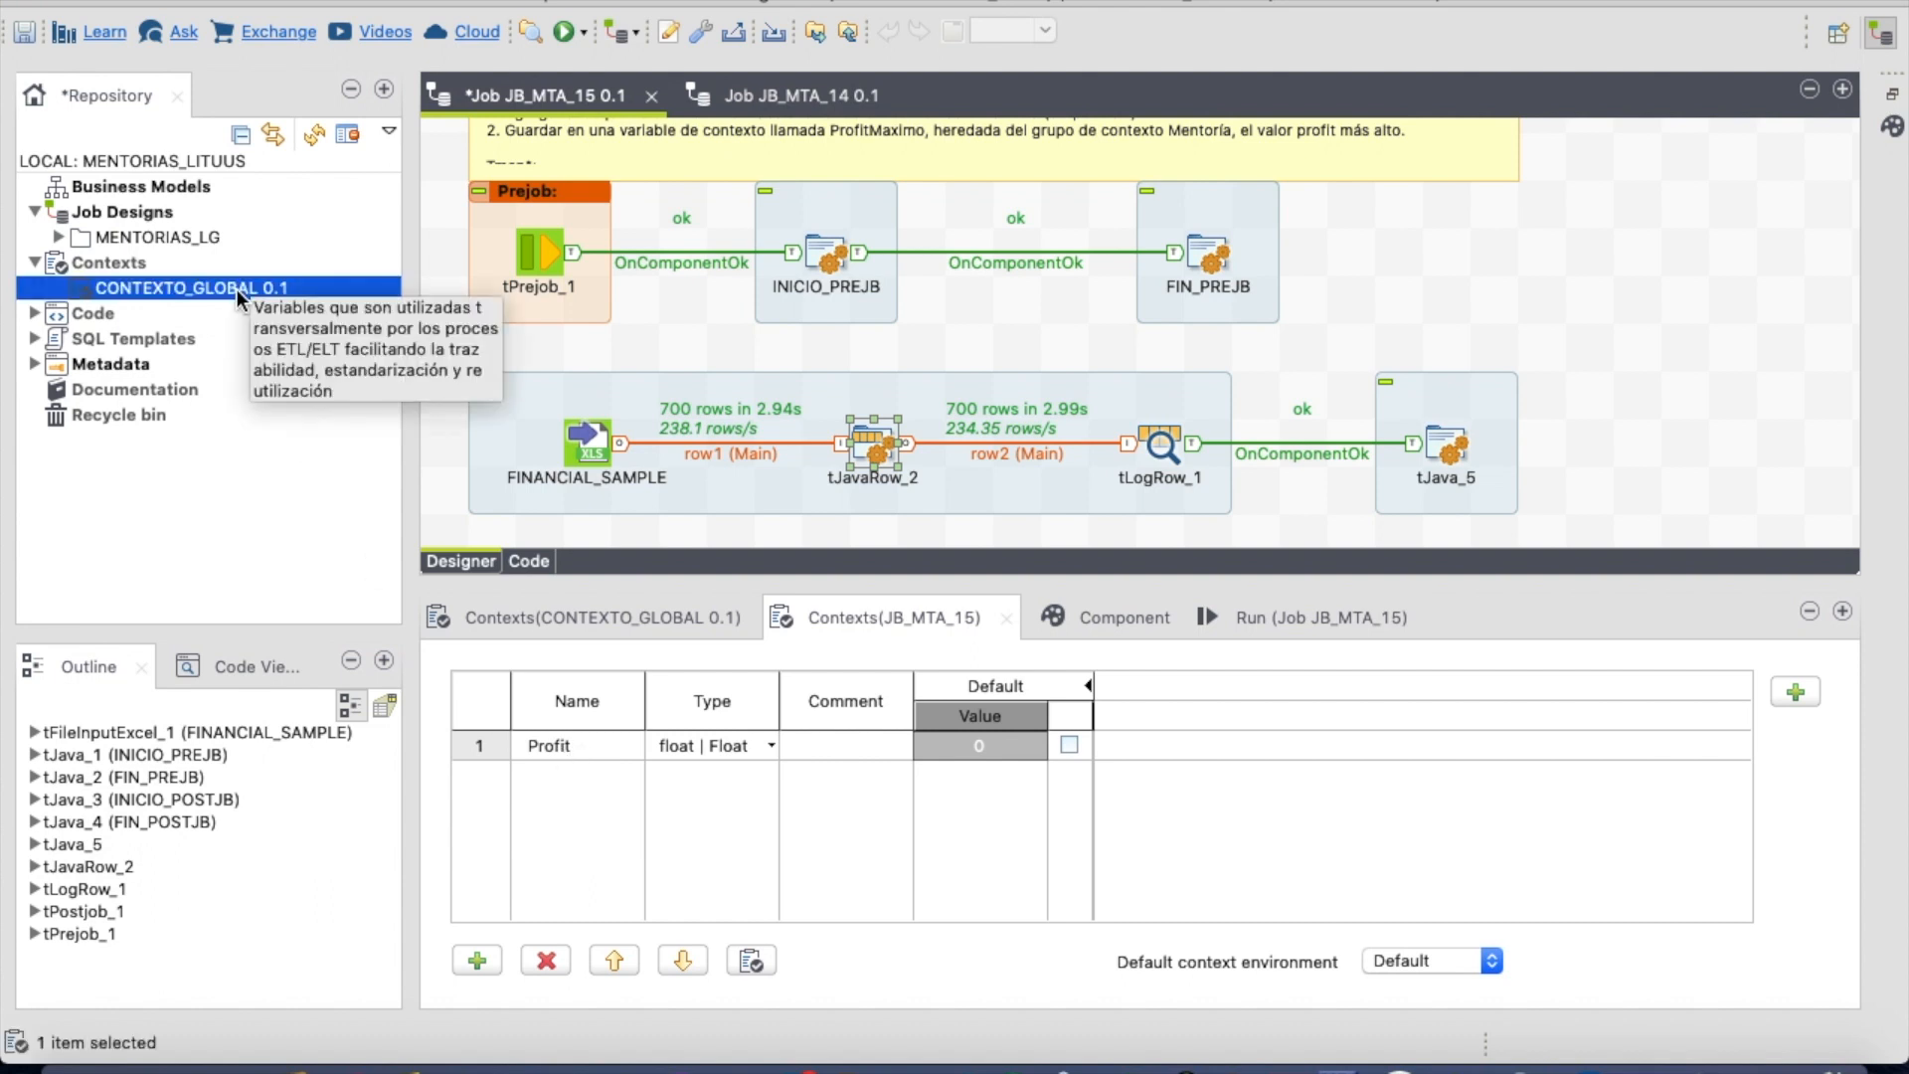
right_click(224, 287)
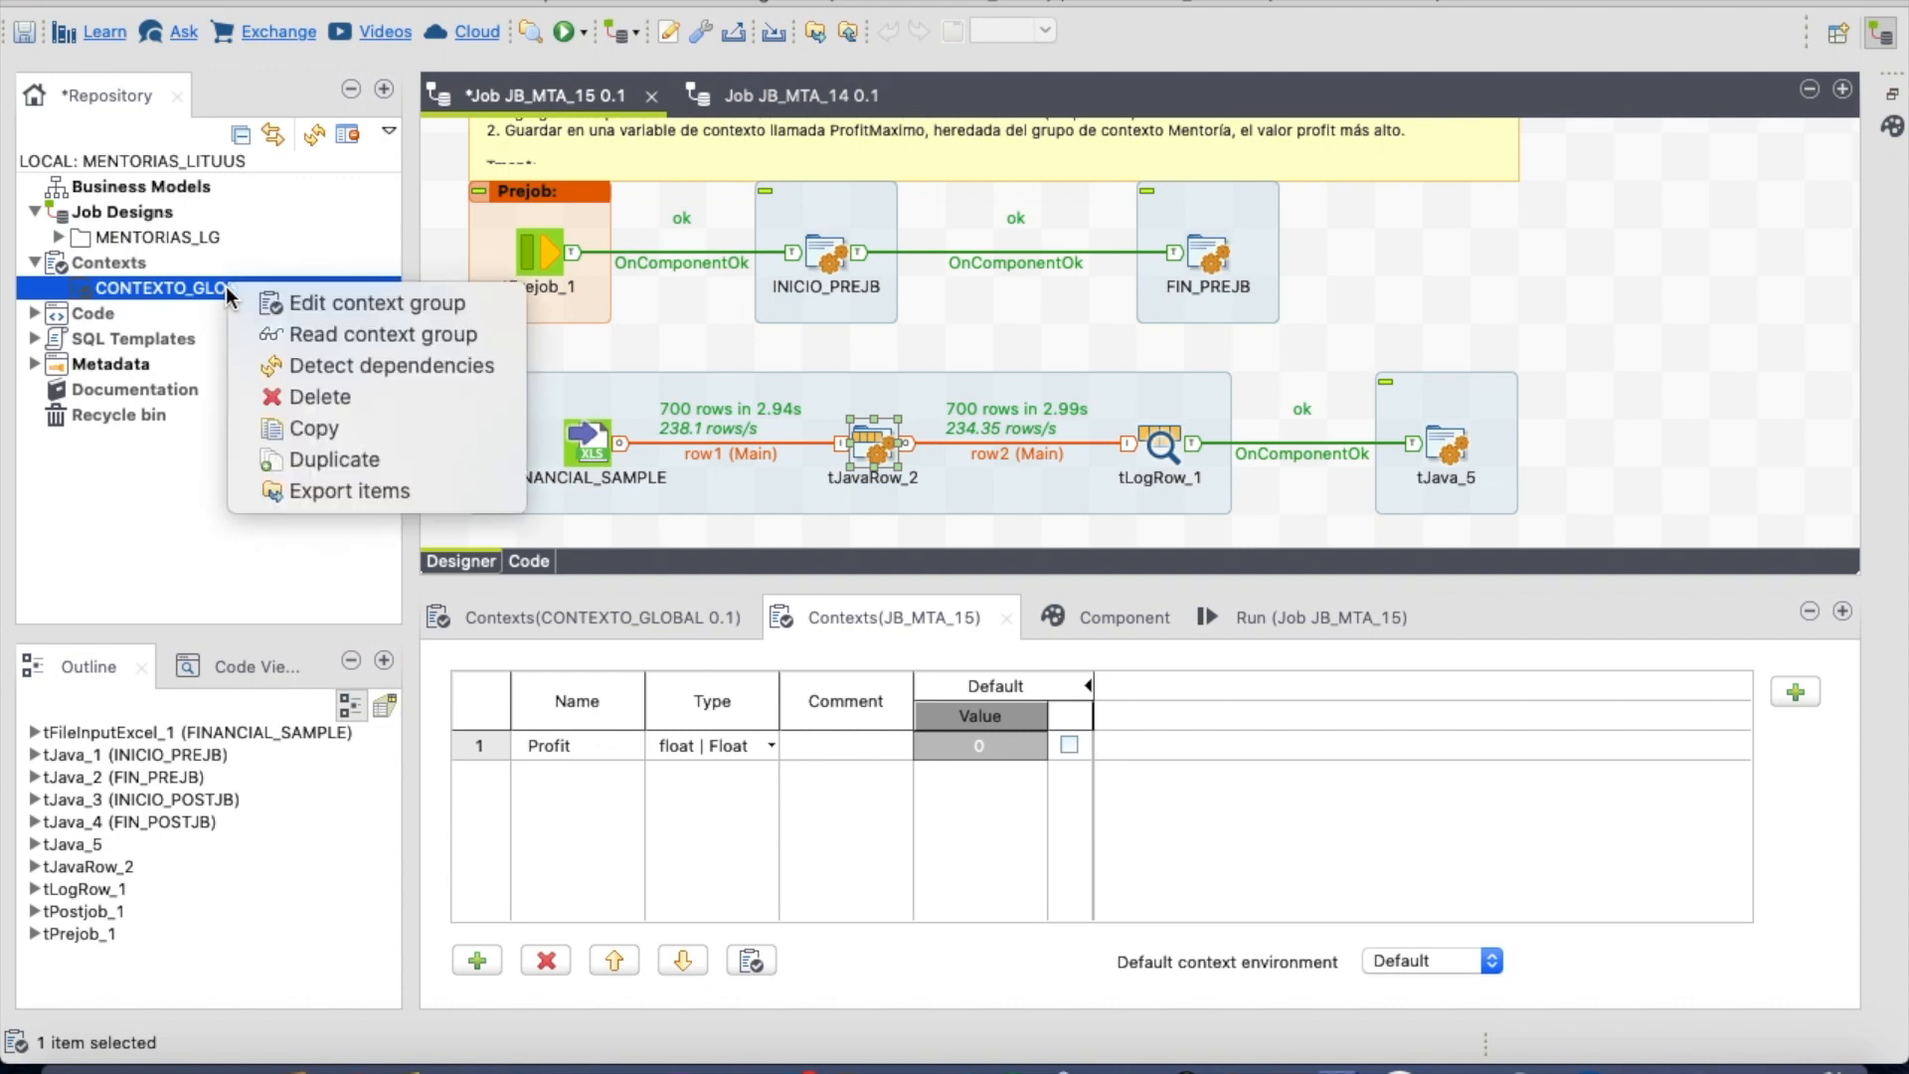
left_click(314, 306)
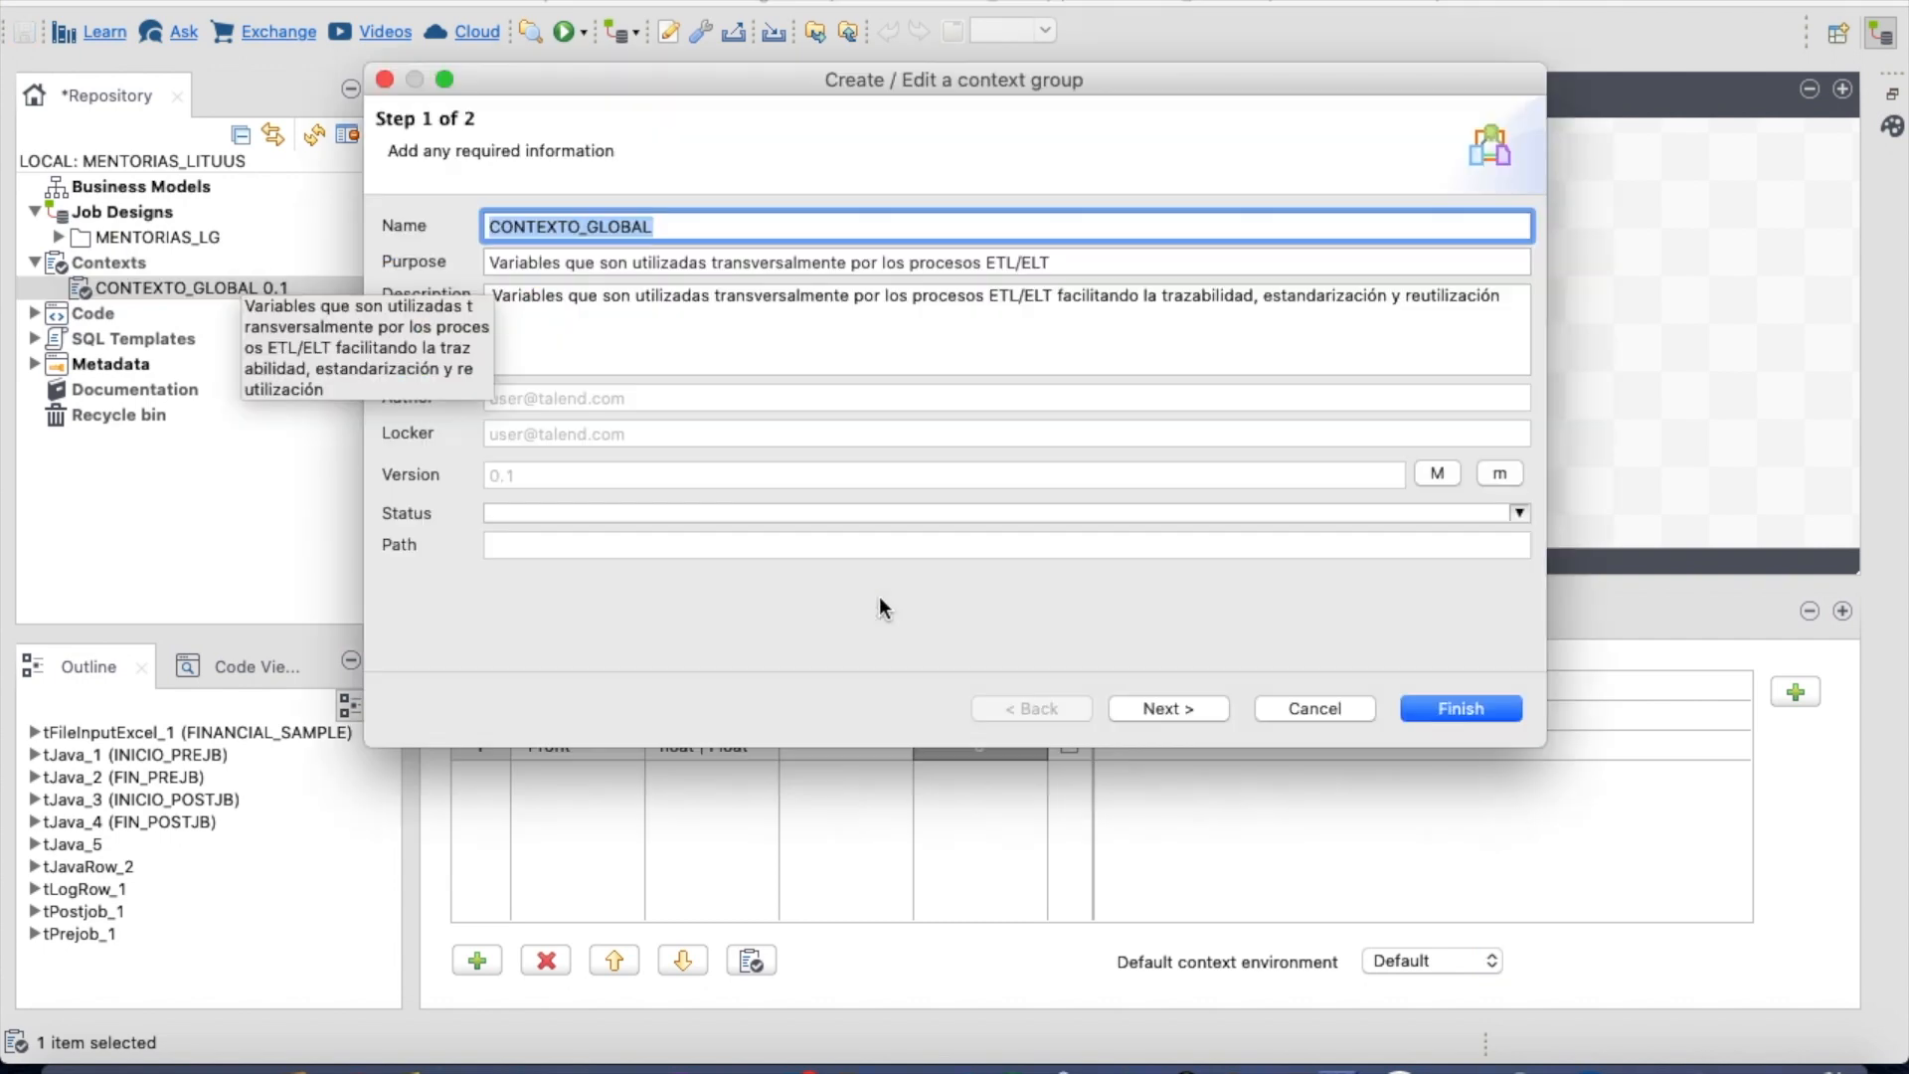
left_click(1170, 711)
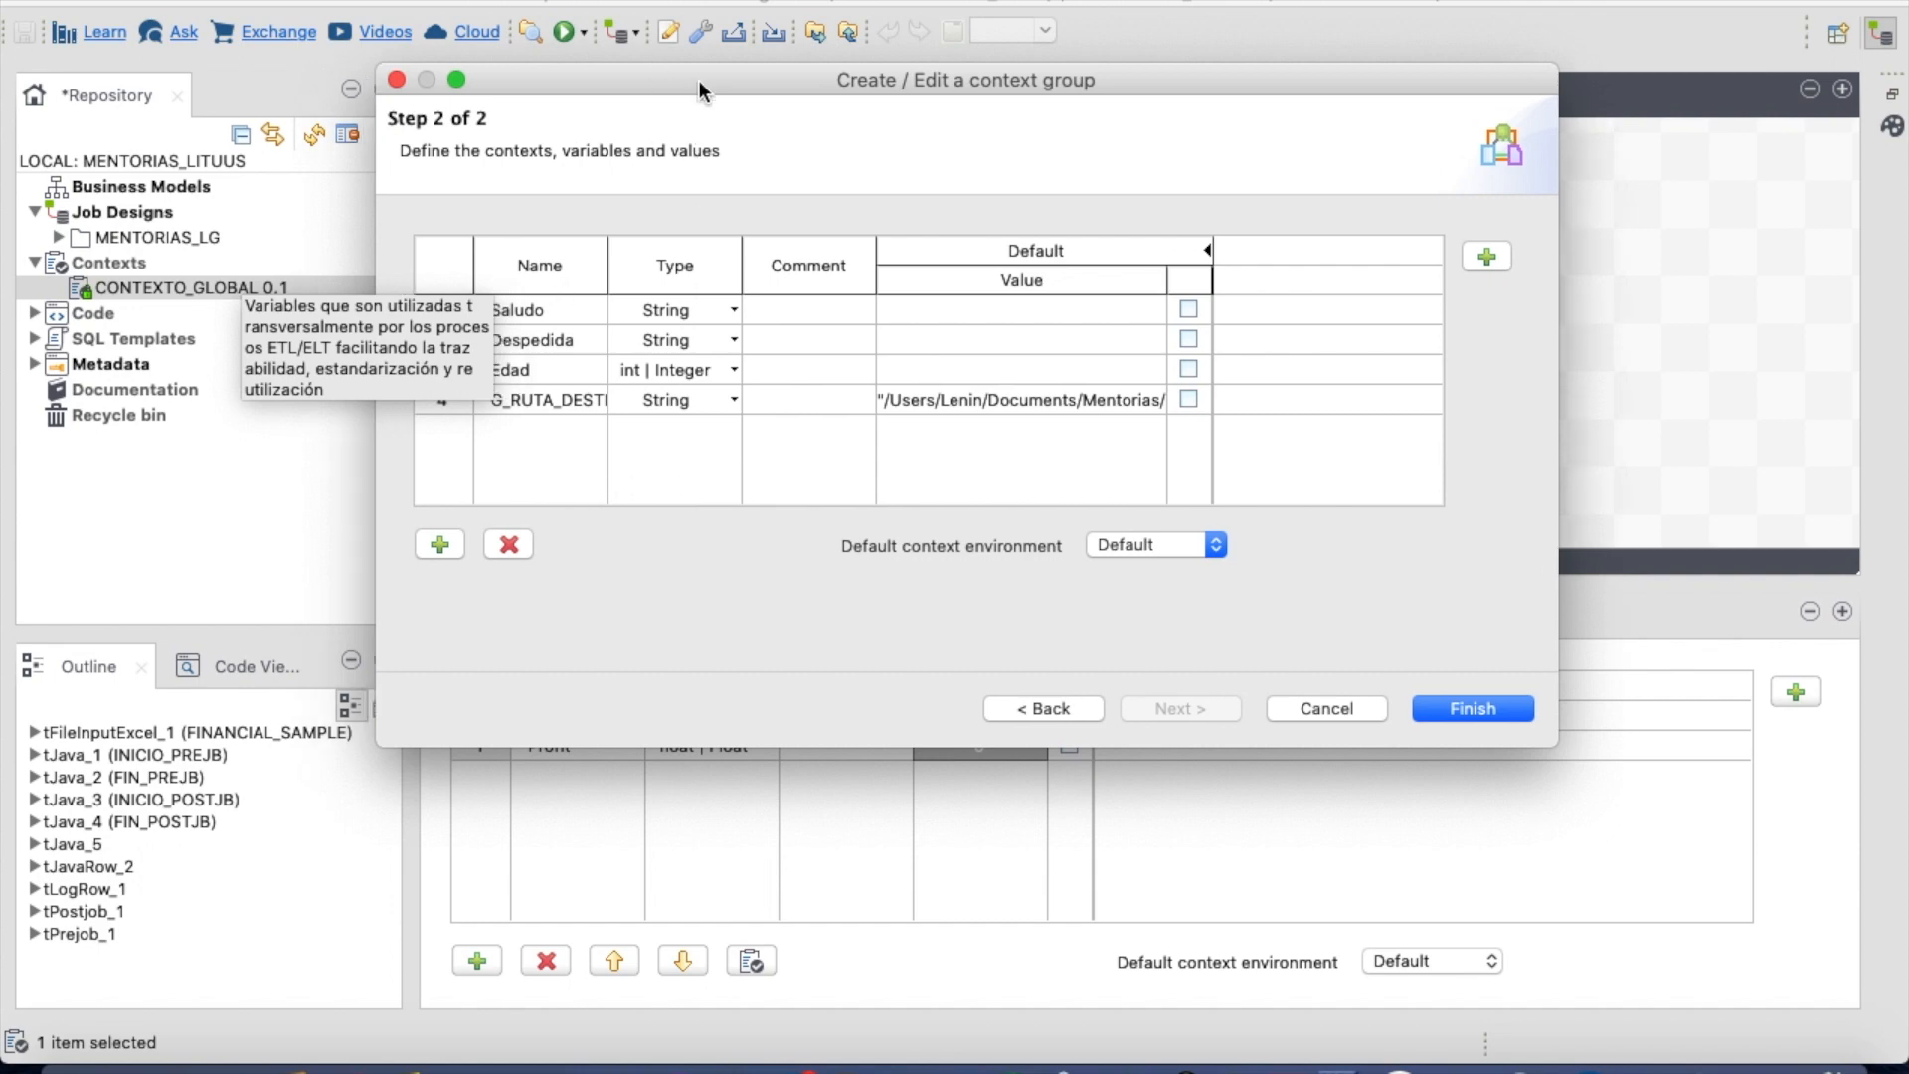
left_click_drag(664, 74, 814, 151)
- Add a variable named Fila with type int | Integer to the CONTEXTO_GLOBAL context group
left_click(589, 617)
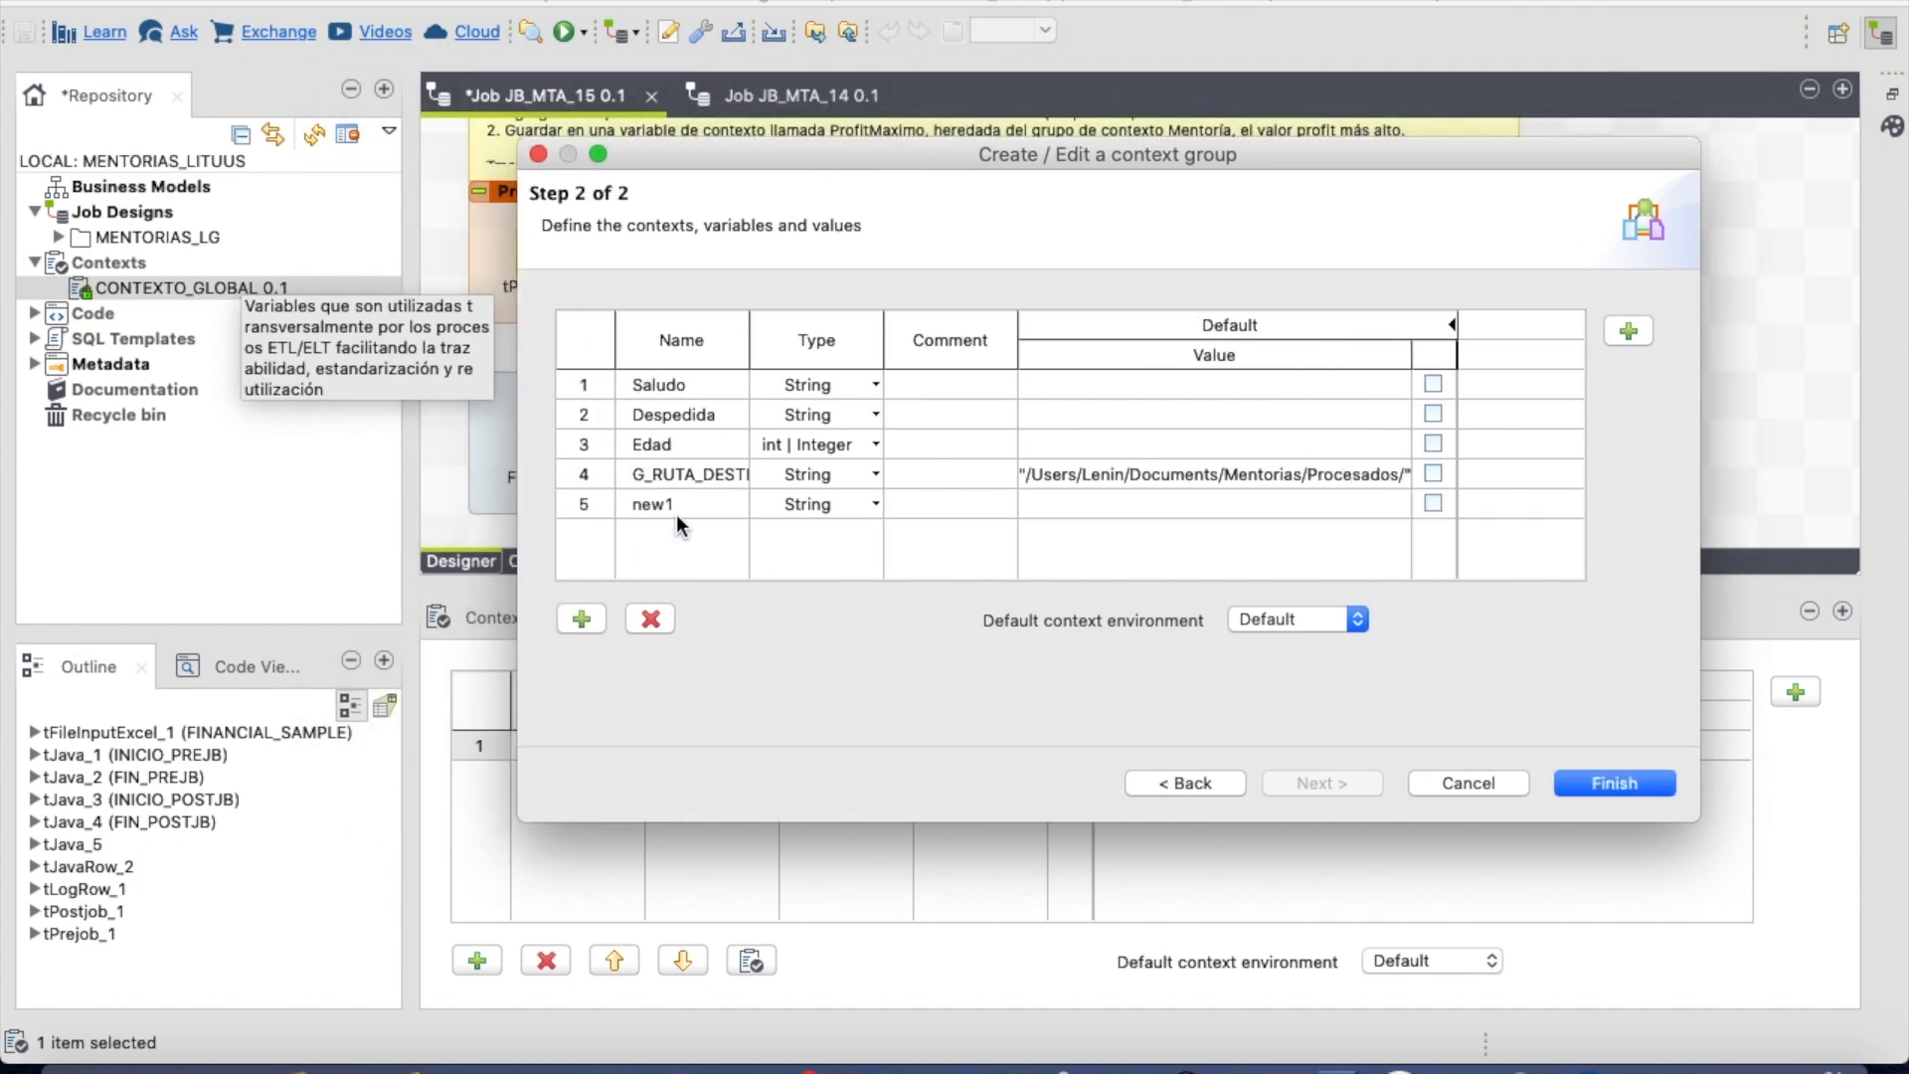
left_click(676, 509)
type("Fila")
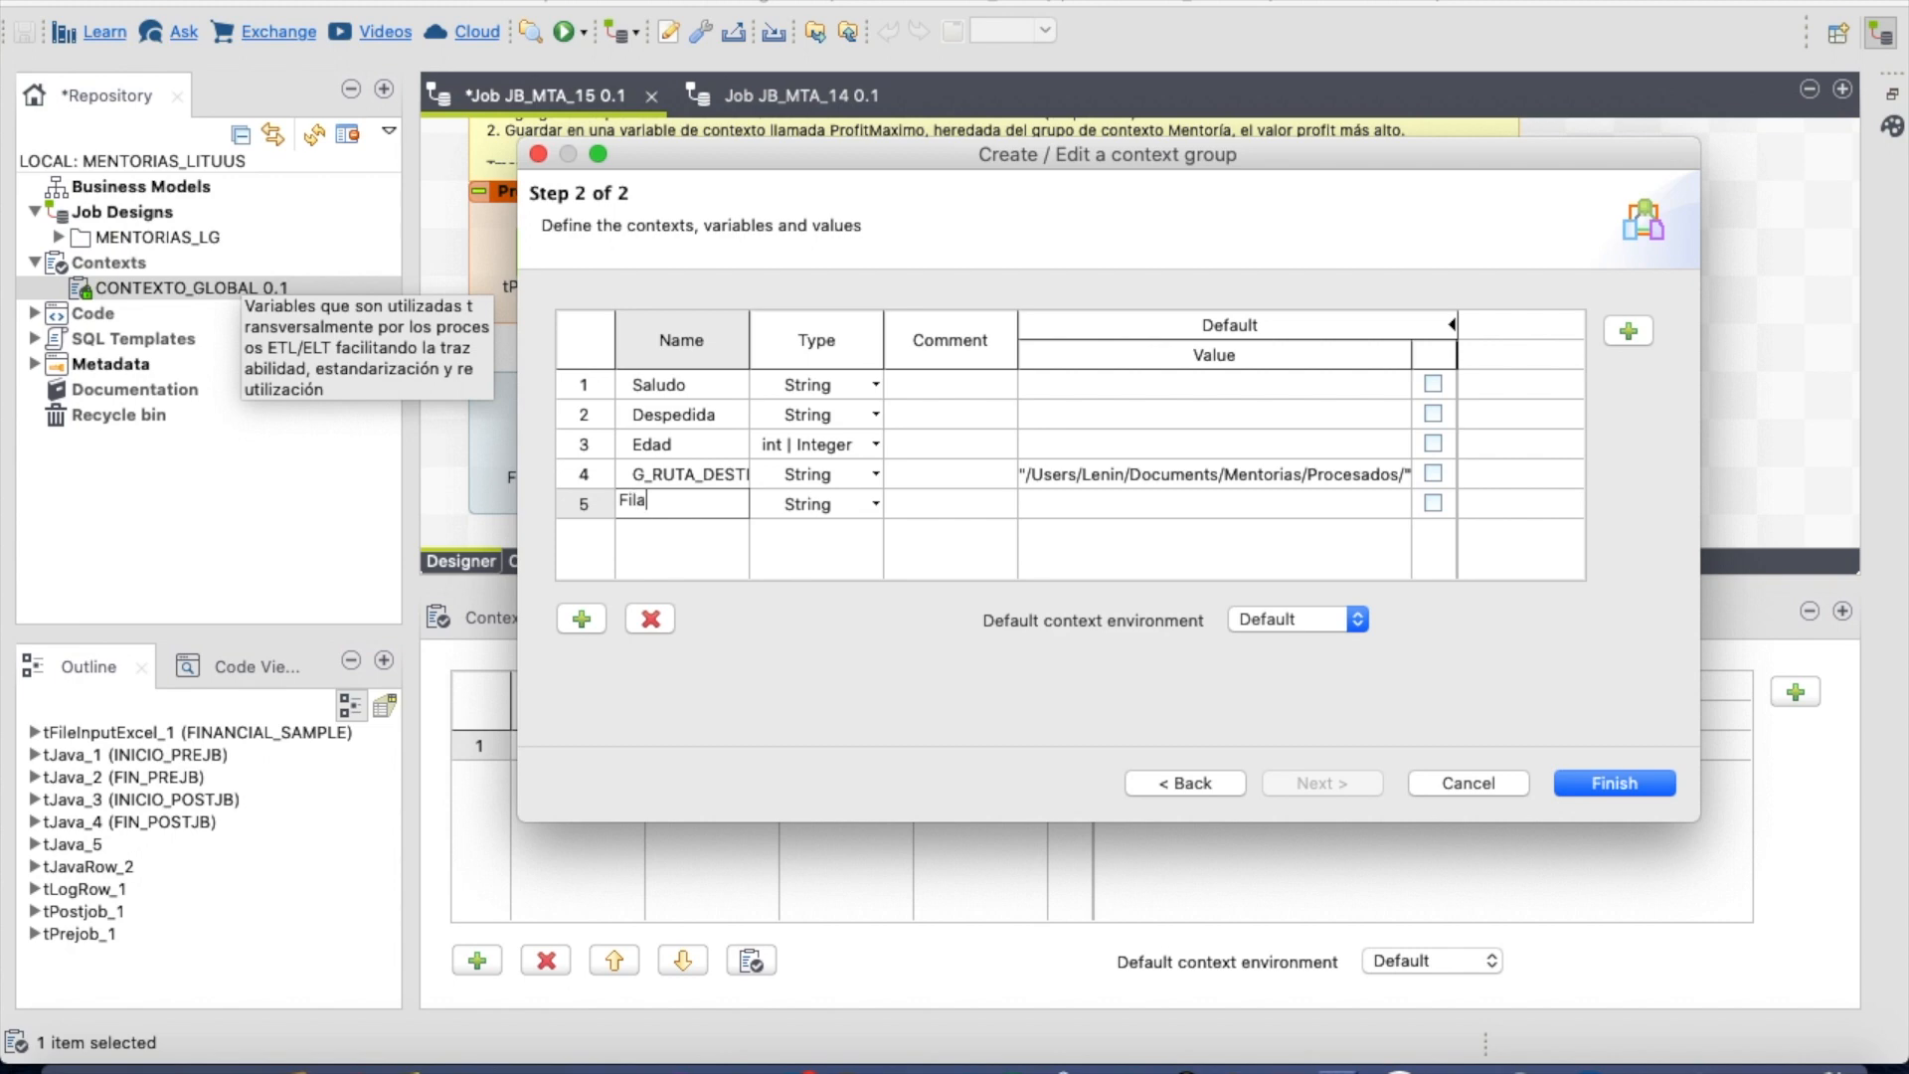
left_click(851, 505)
scroll(831, 582, "down", 5)
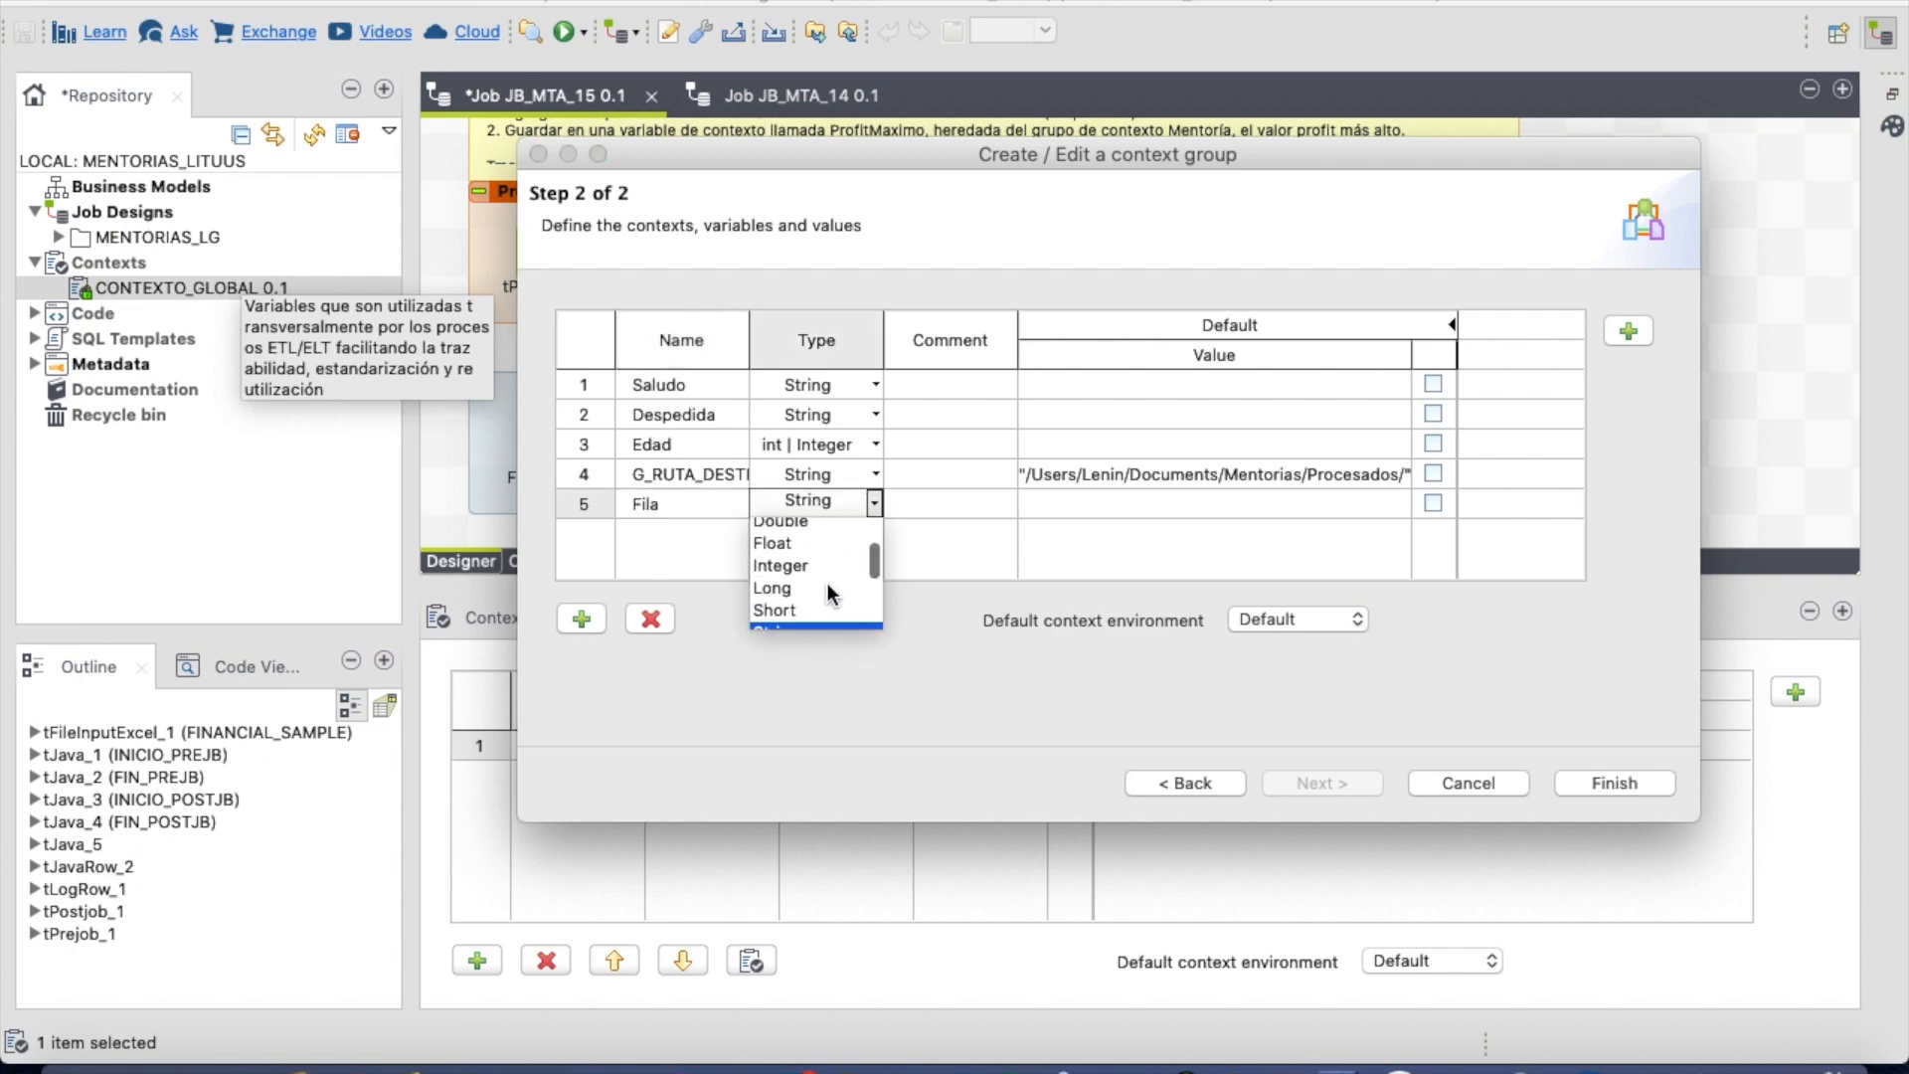
left_click(819, 567)
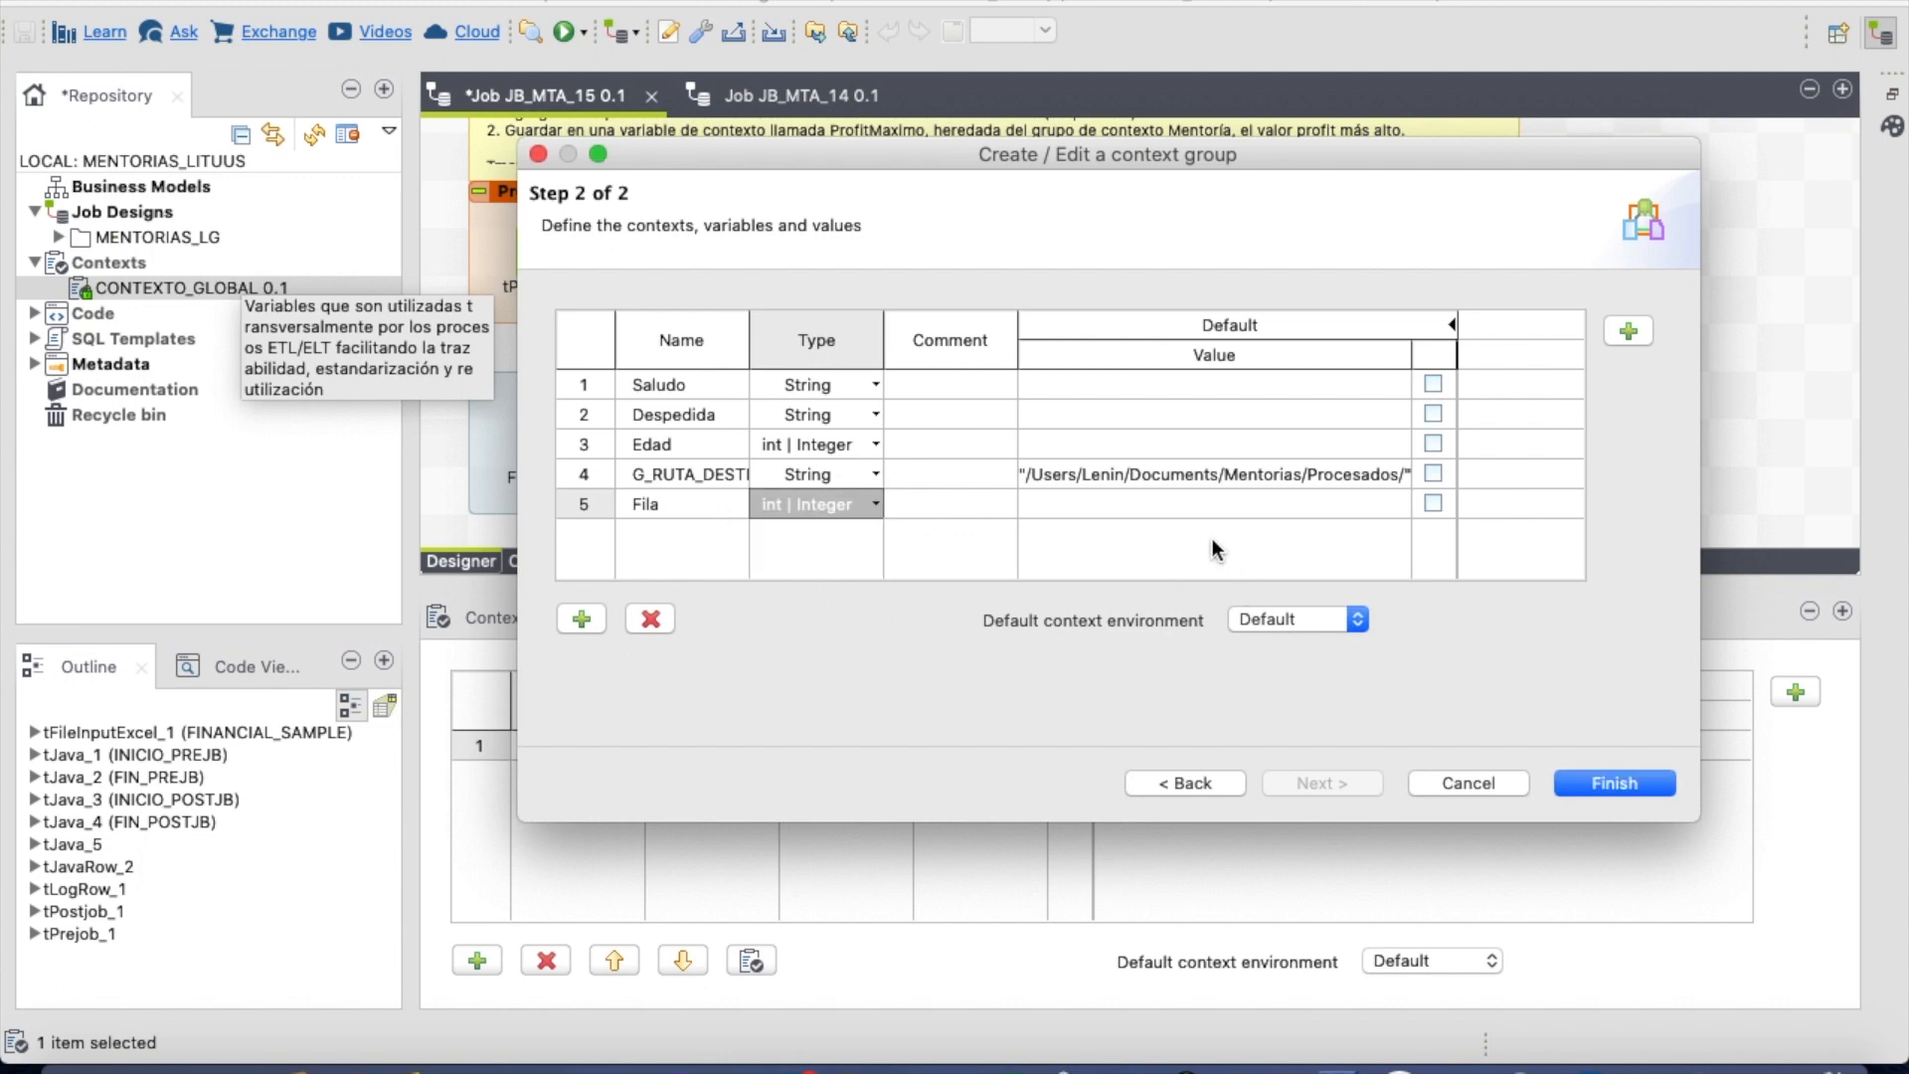
- Set Fila's default value to 0, save the context group, and accept propagating the change to all jobs
left_click(1279, 507)
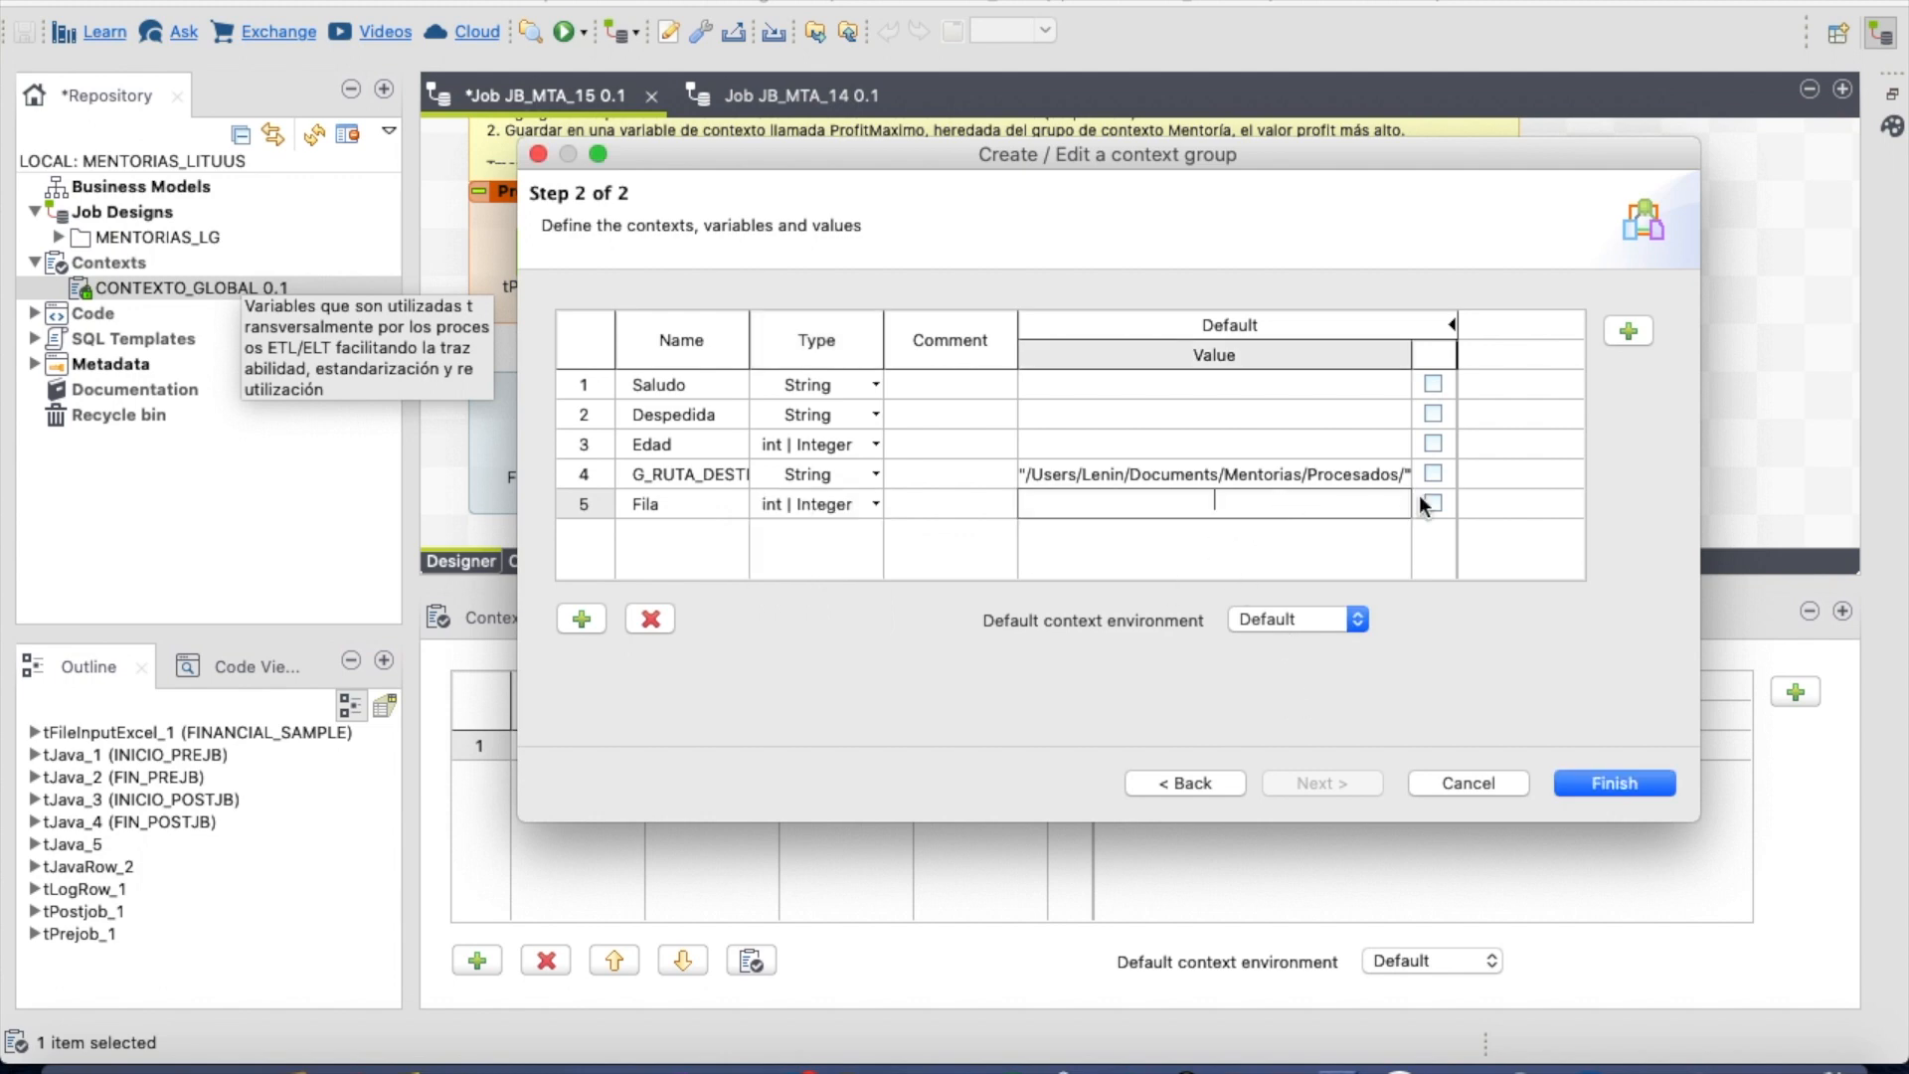
type("0")
left_click(1543, 559)
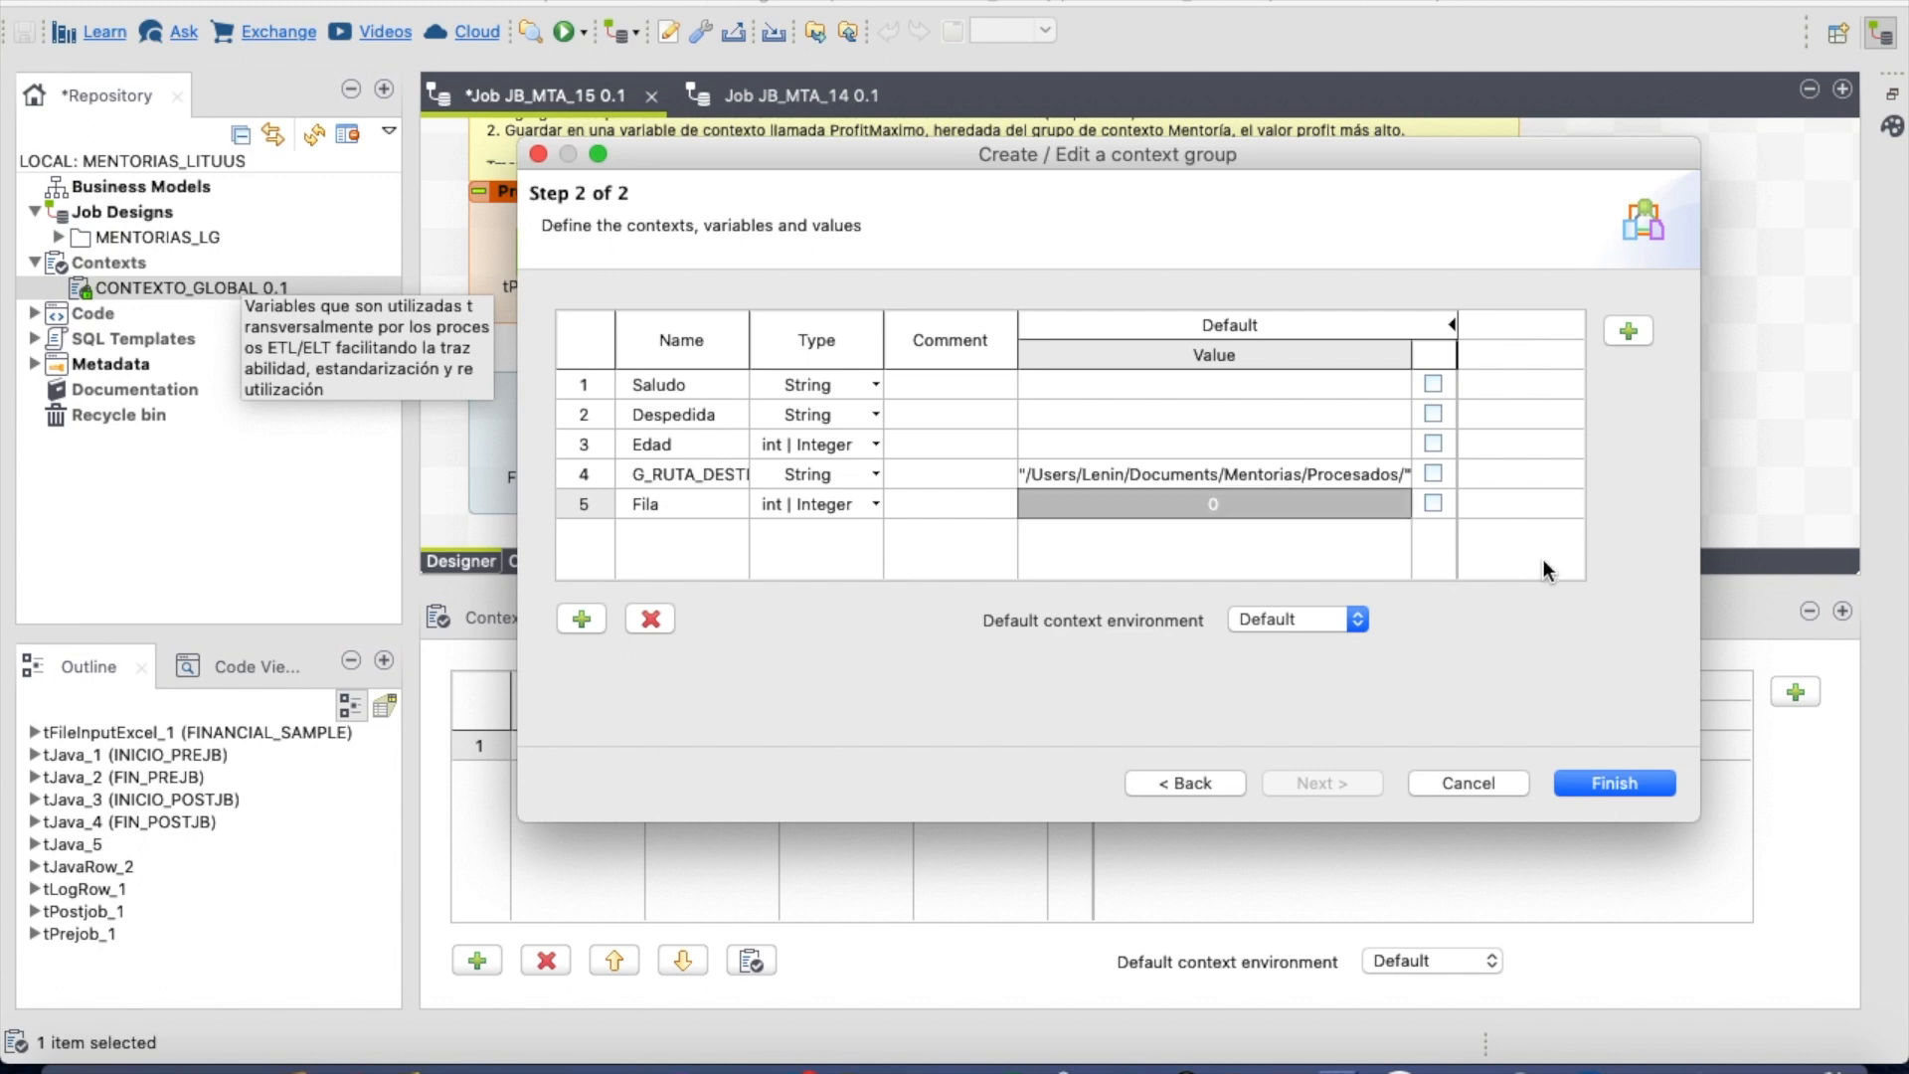
left_click(1589, 785)
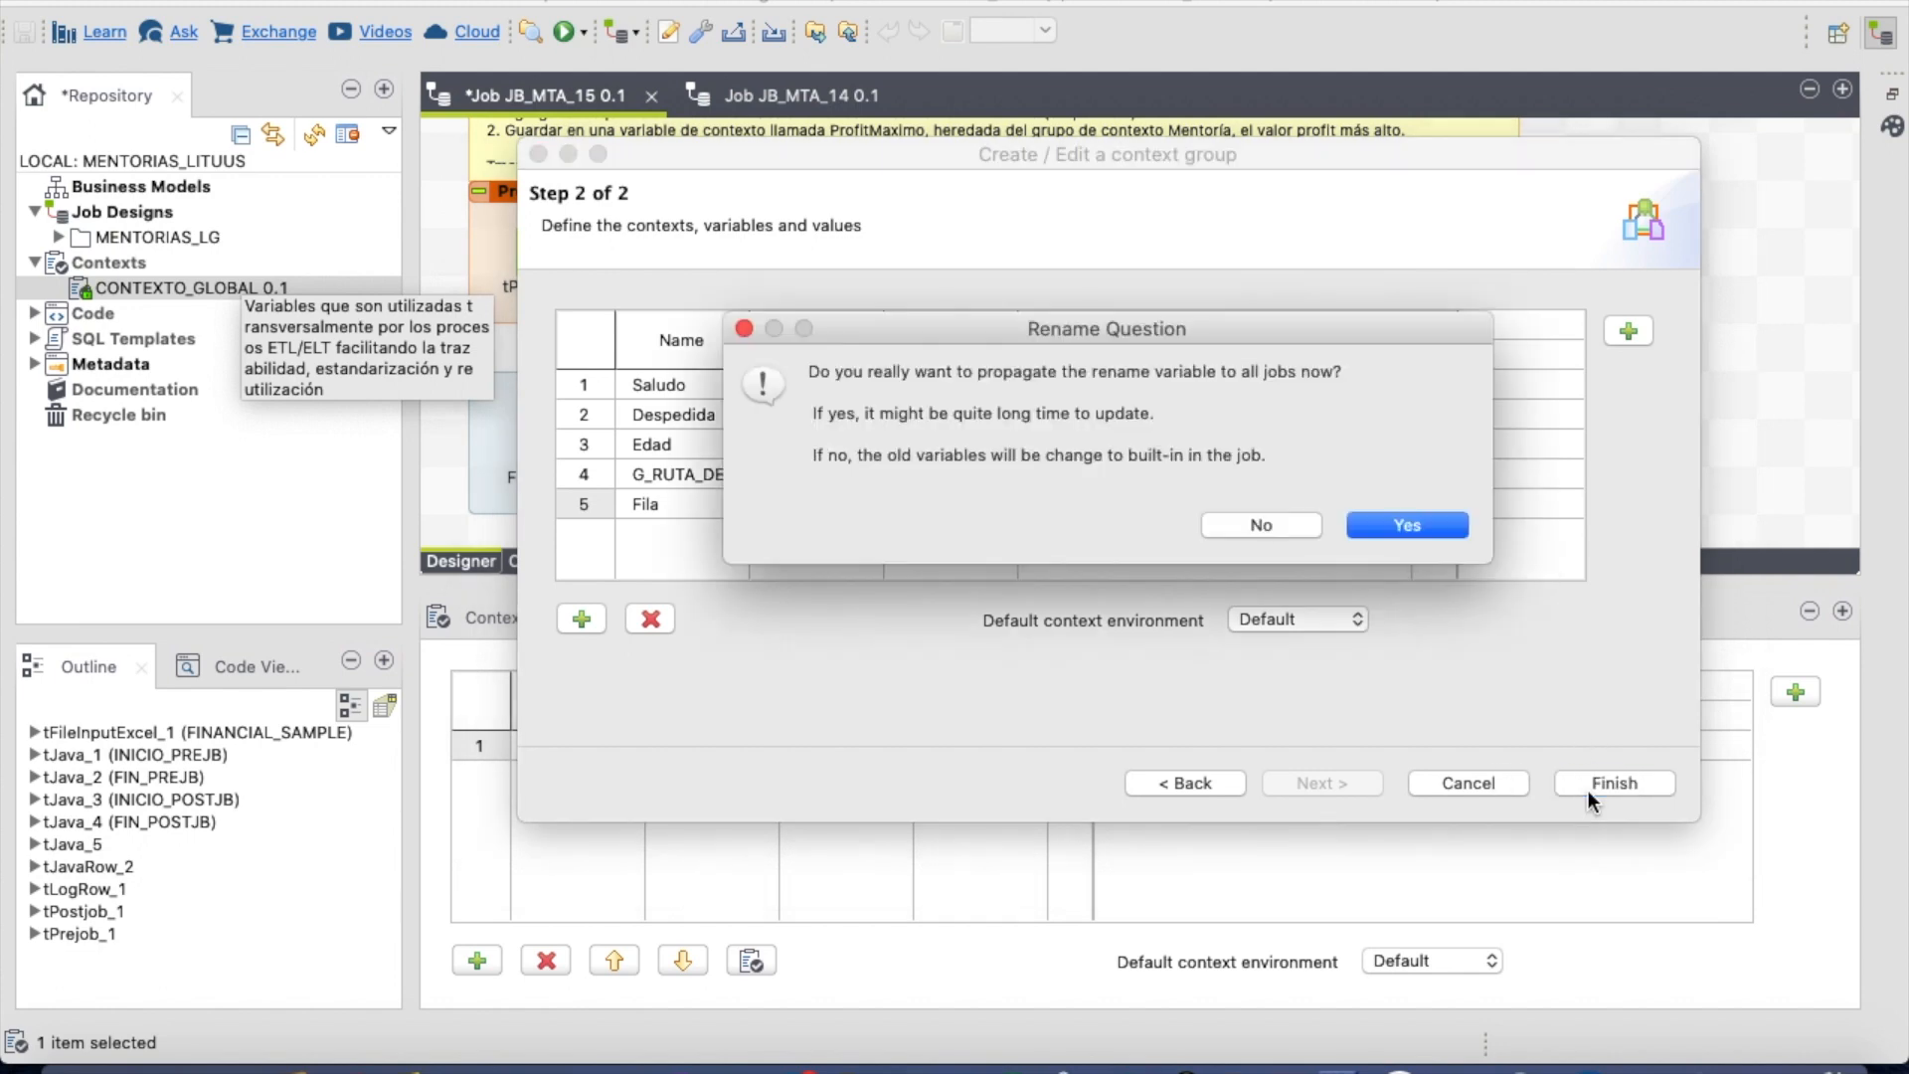
left_click(1421, 527)
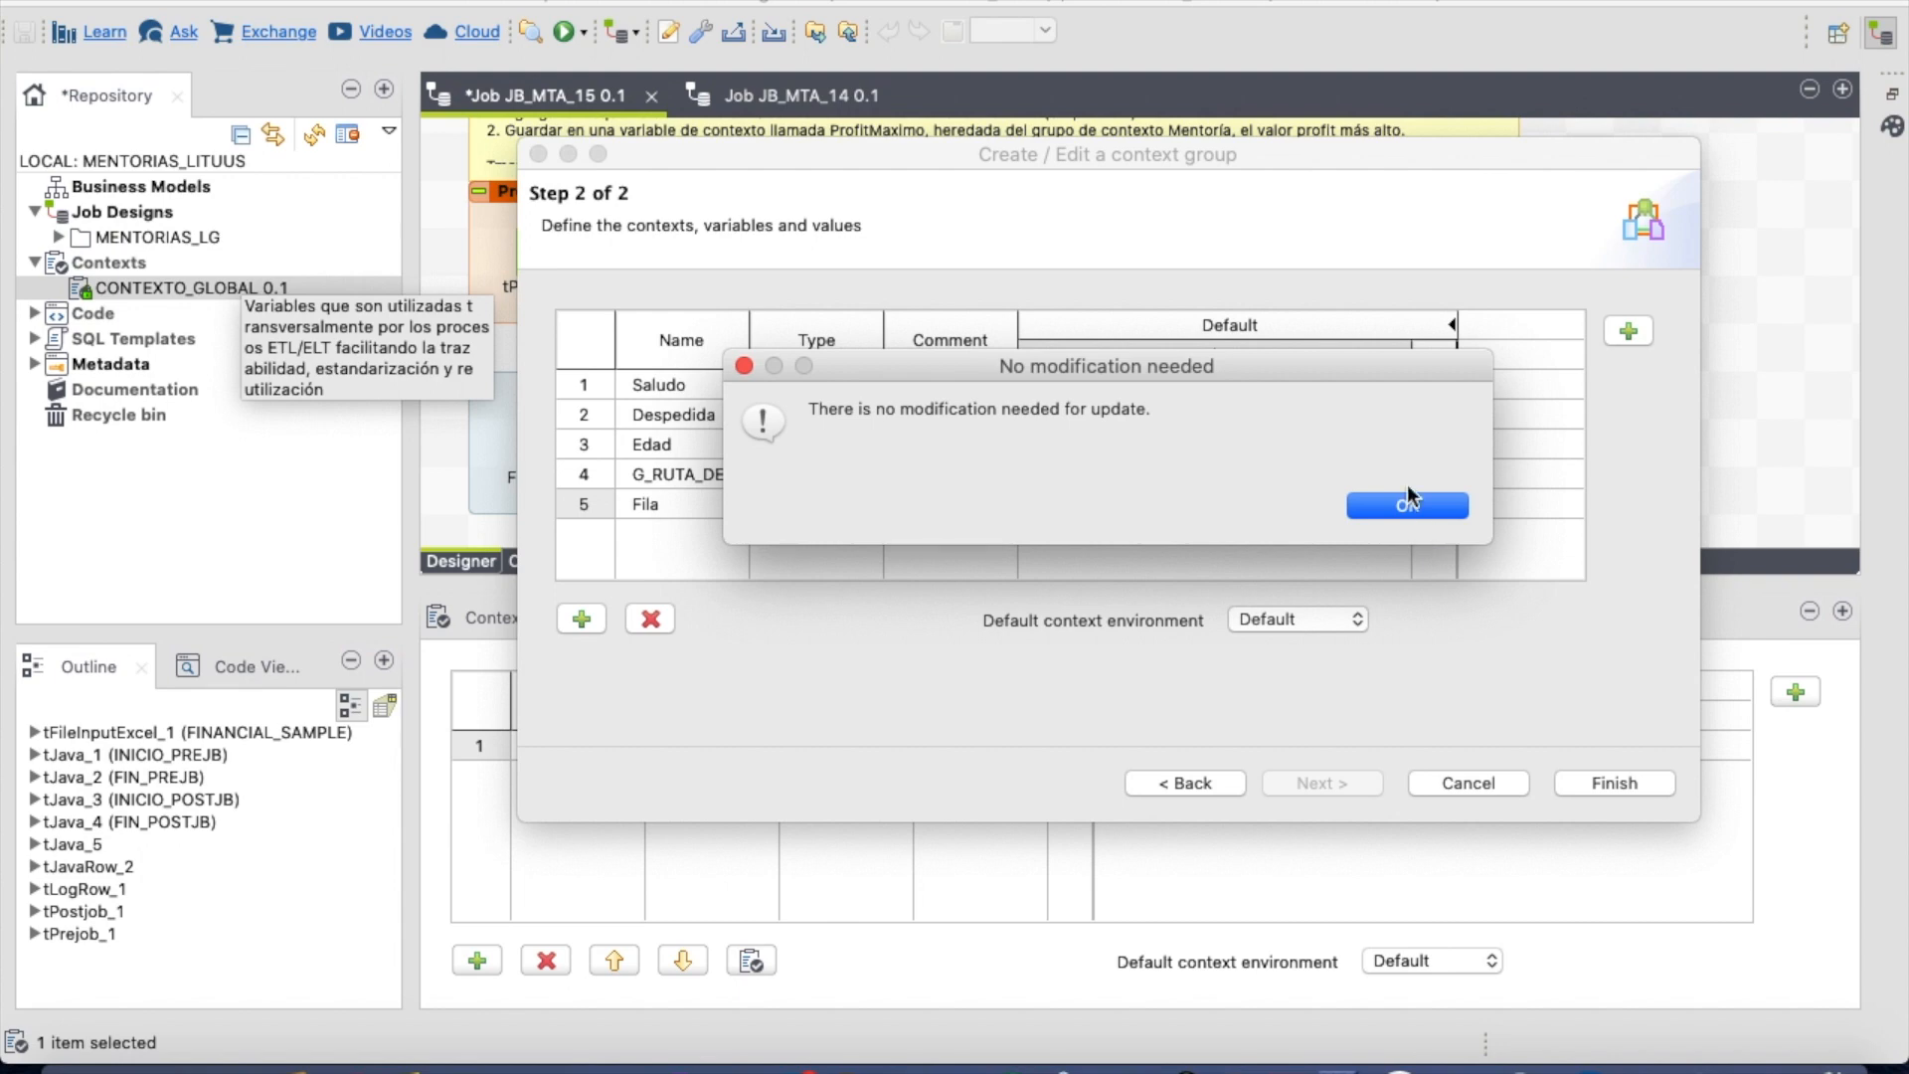
left_click(1409, 499)
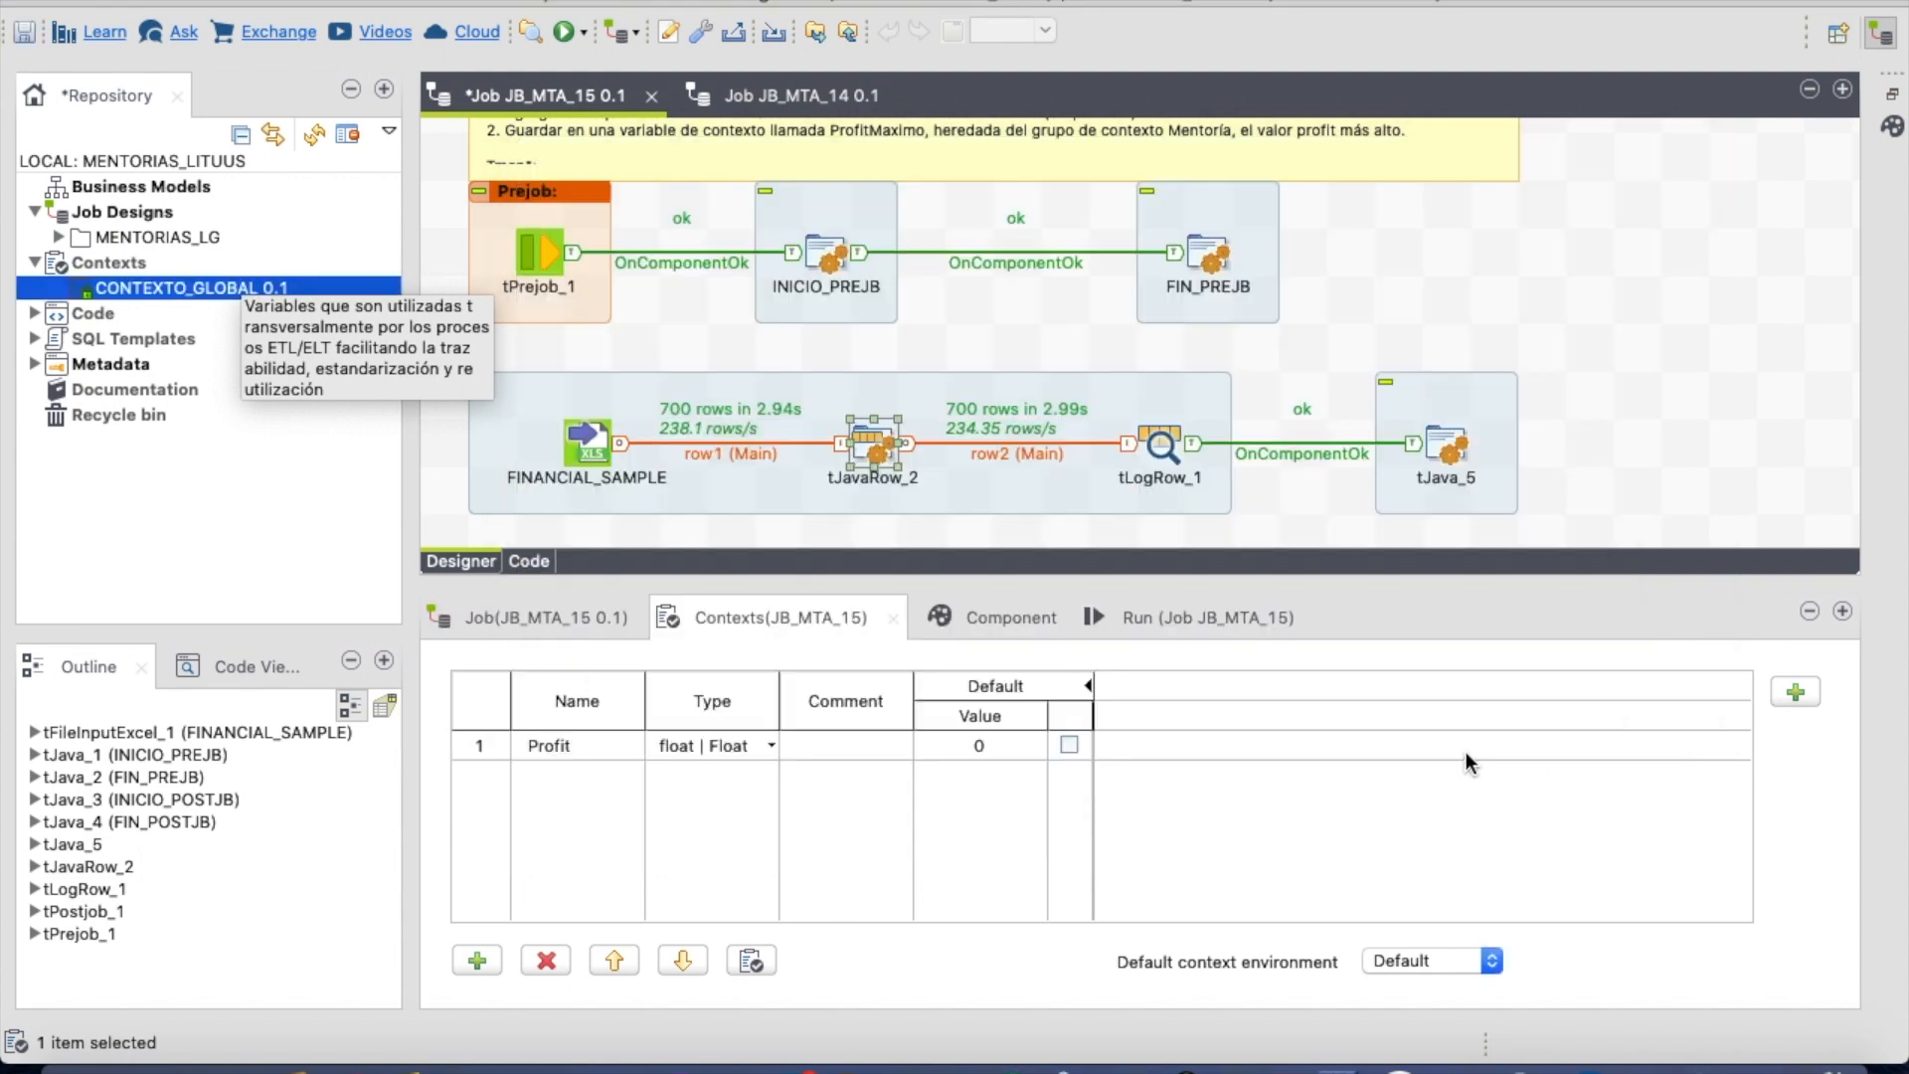
- Import the Fila variable from the repository context CONTEXTO_GLOBAL into the job's contexts
left_click(754, 967)
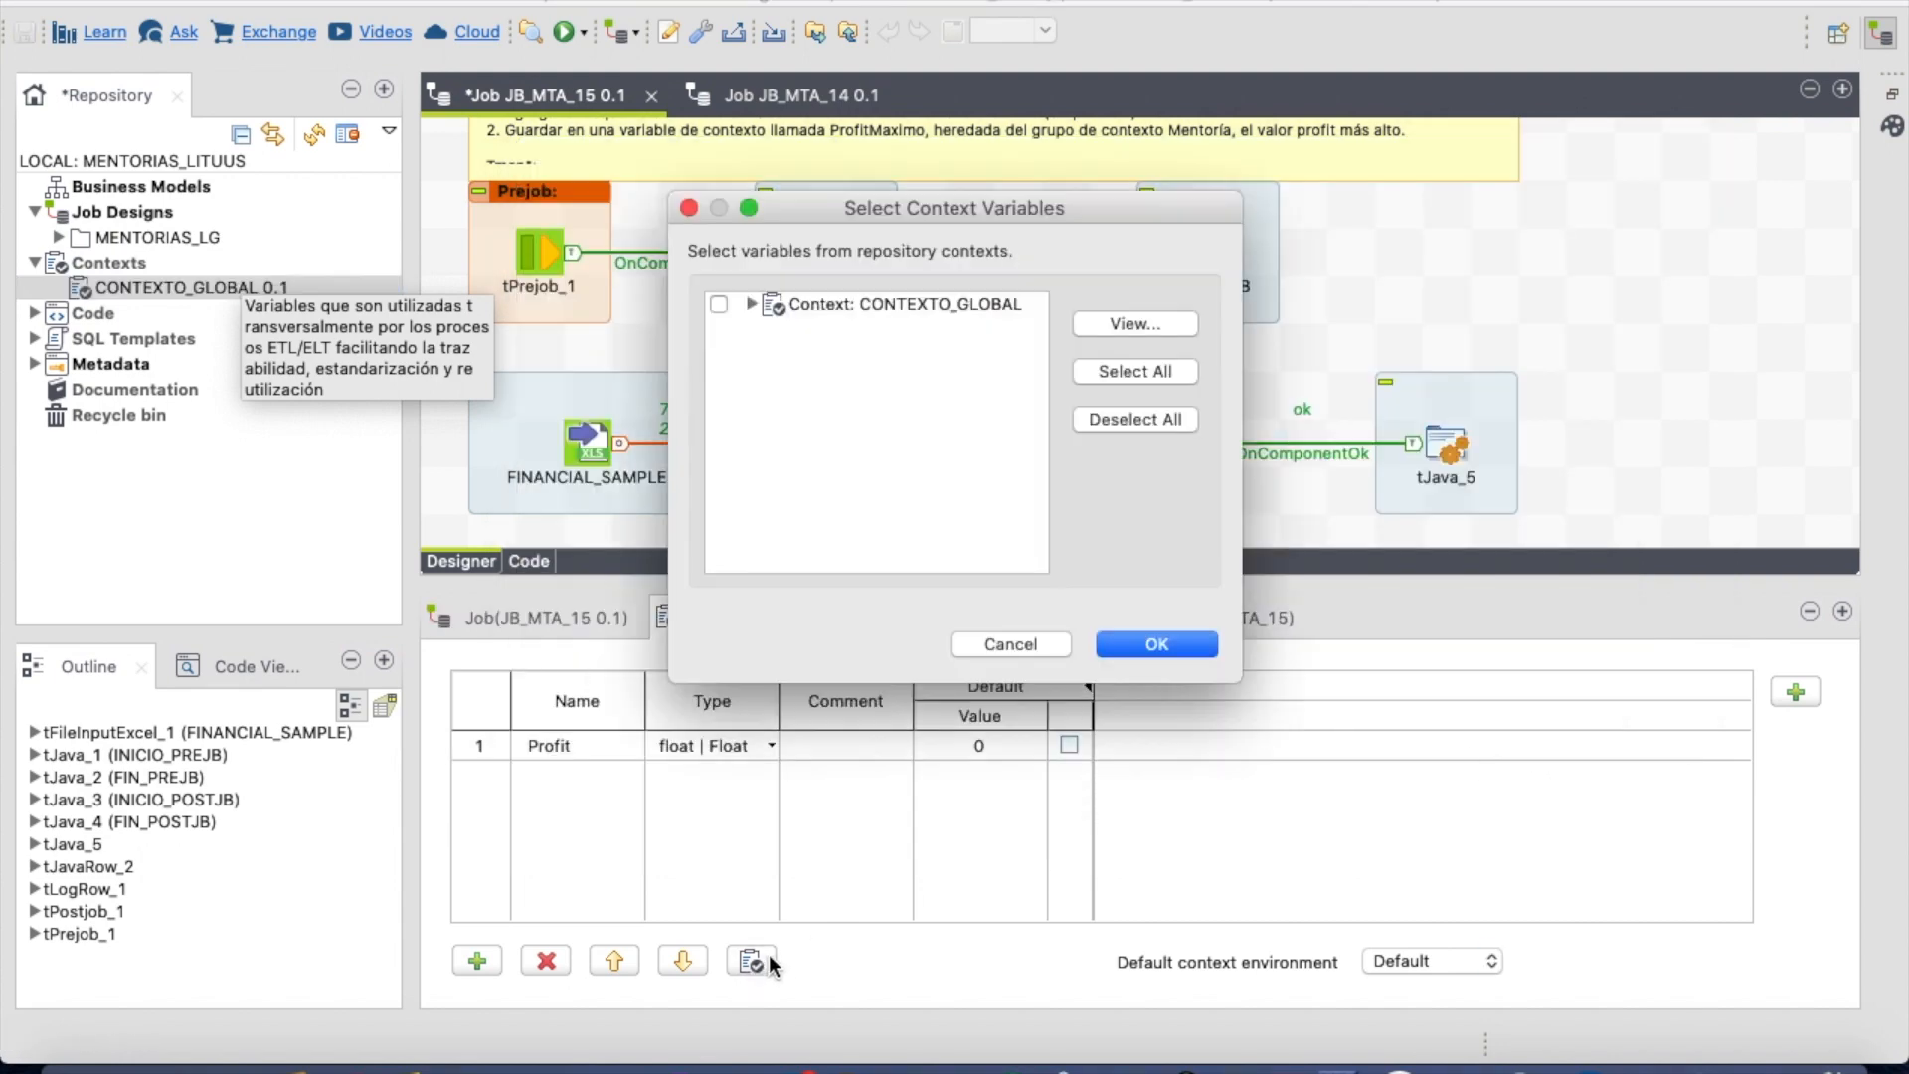
left_click(750, 306)
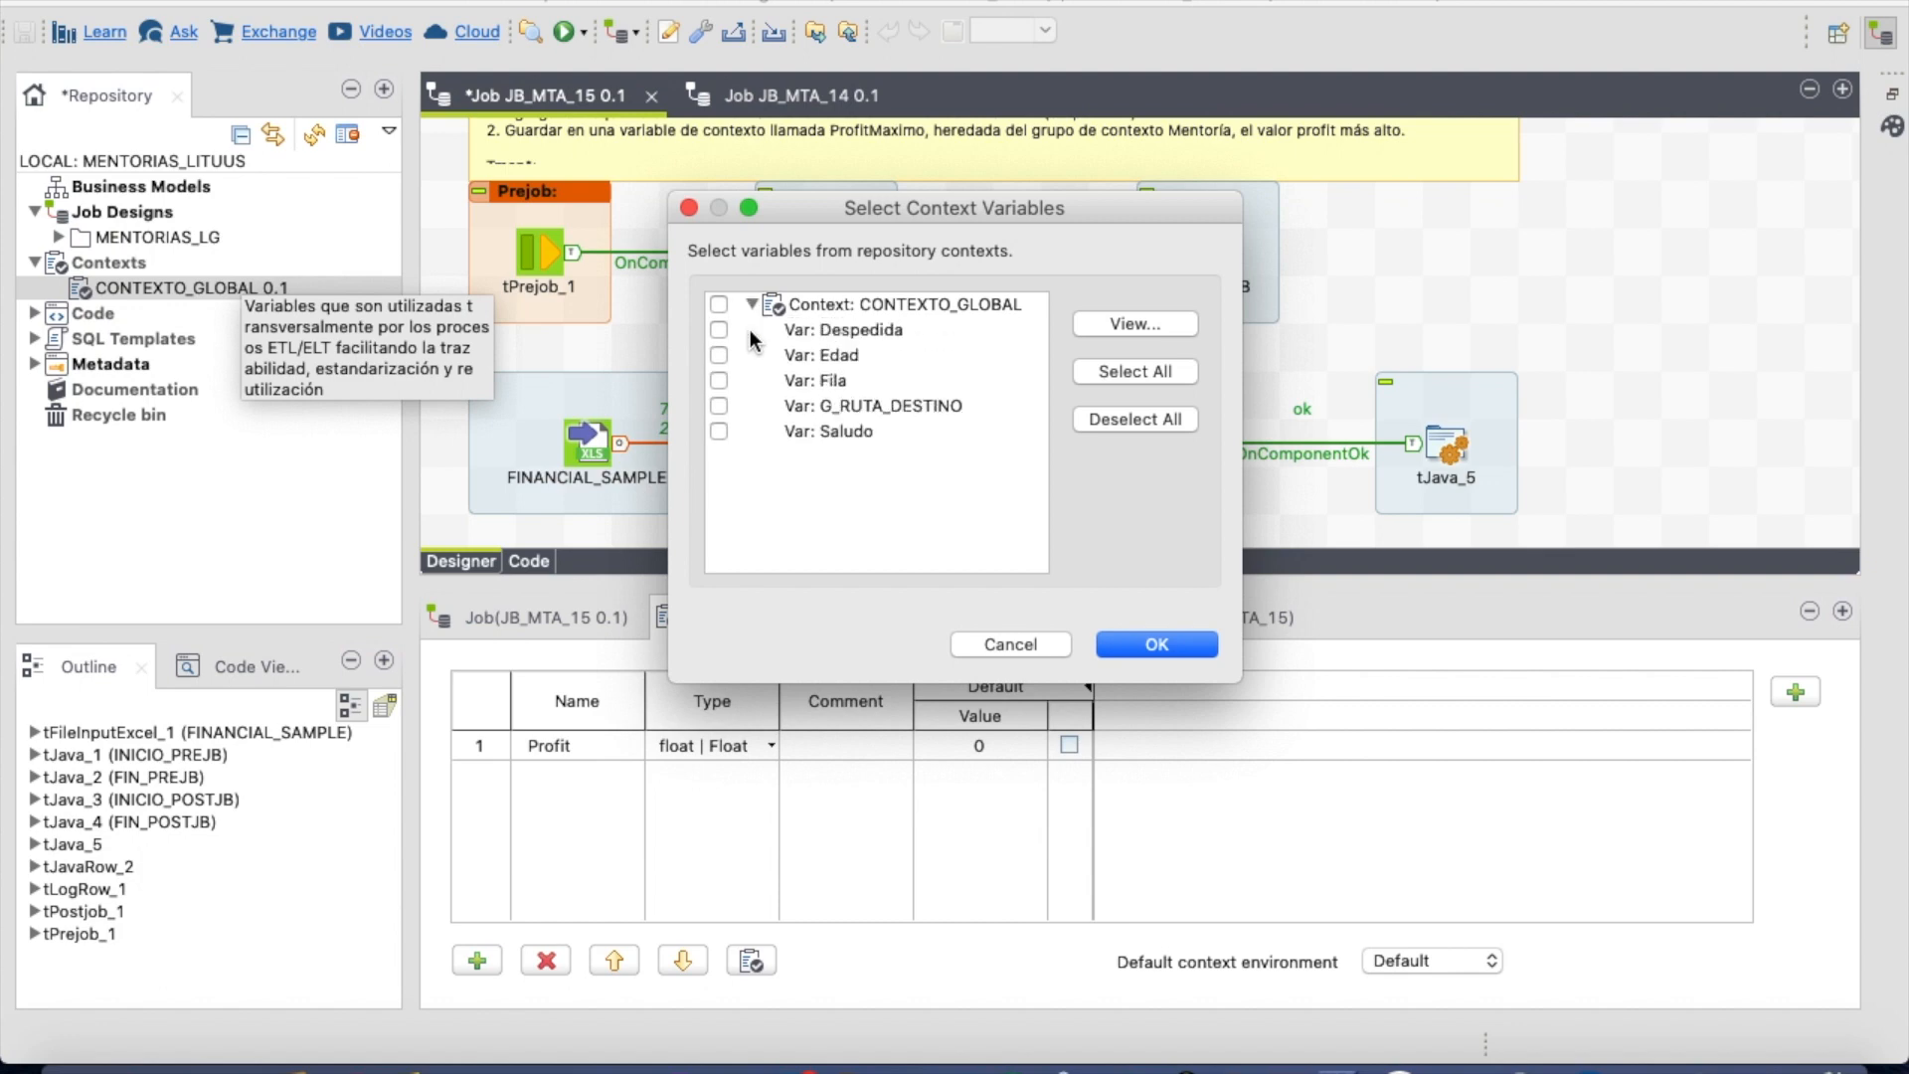
left_click(718, 381)
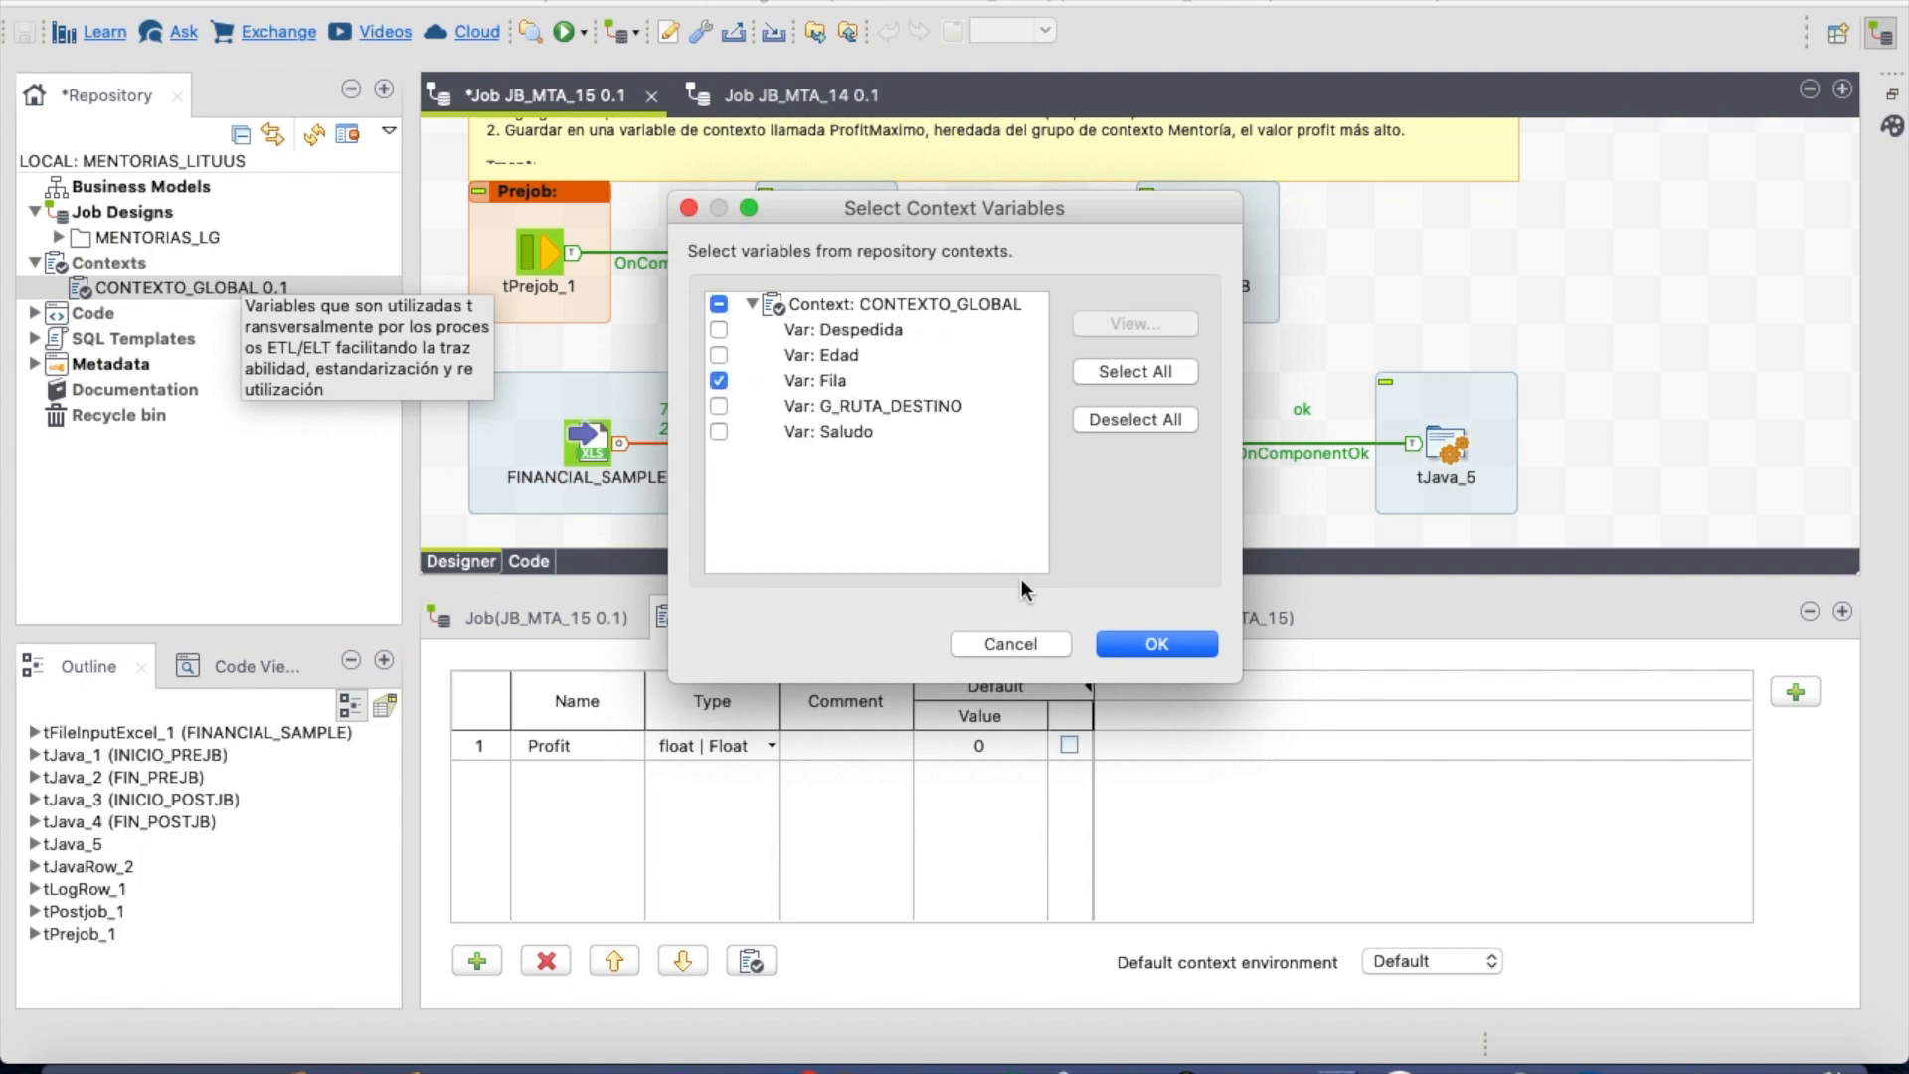
left_click(1165, 642)
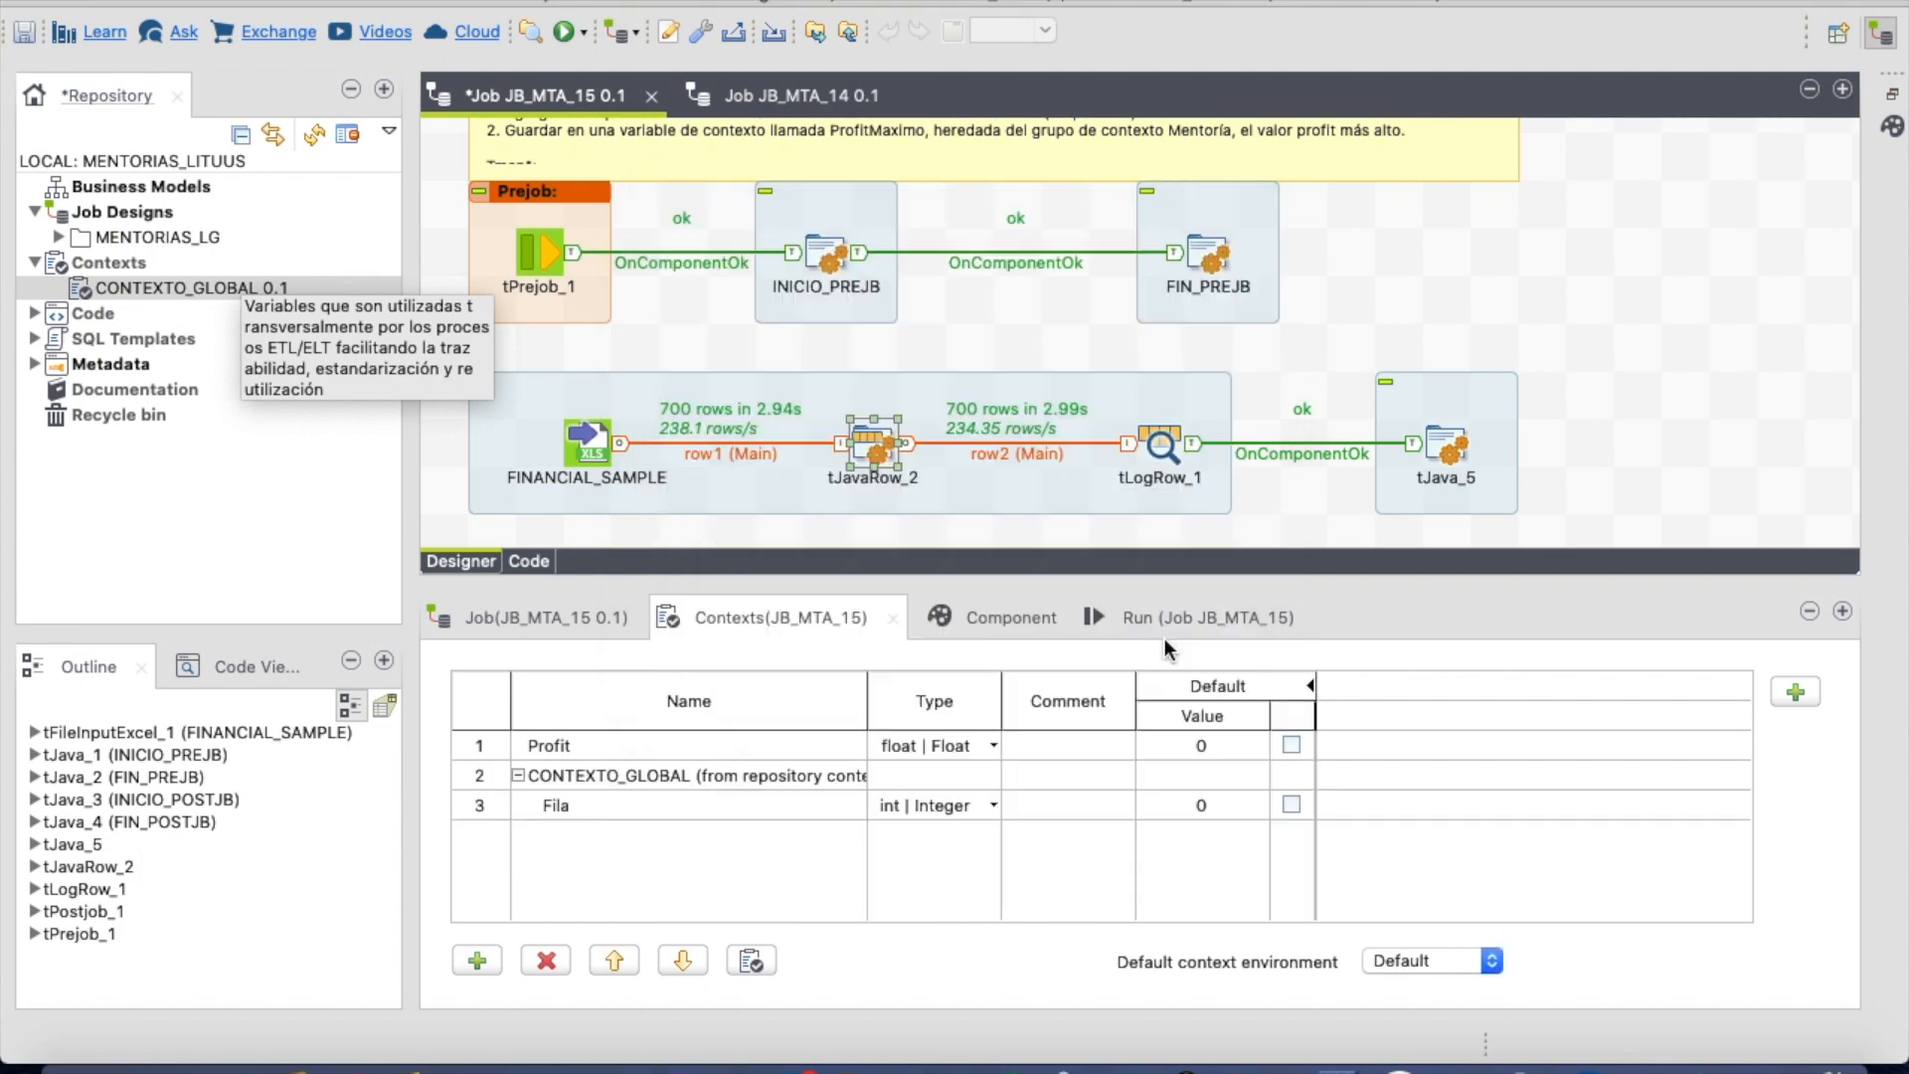
- In tJavaRow_2's code, add the line output_row.Fila = context.Fila; directly beneath the Rentabilidad assignment
left_click(988, 616)
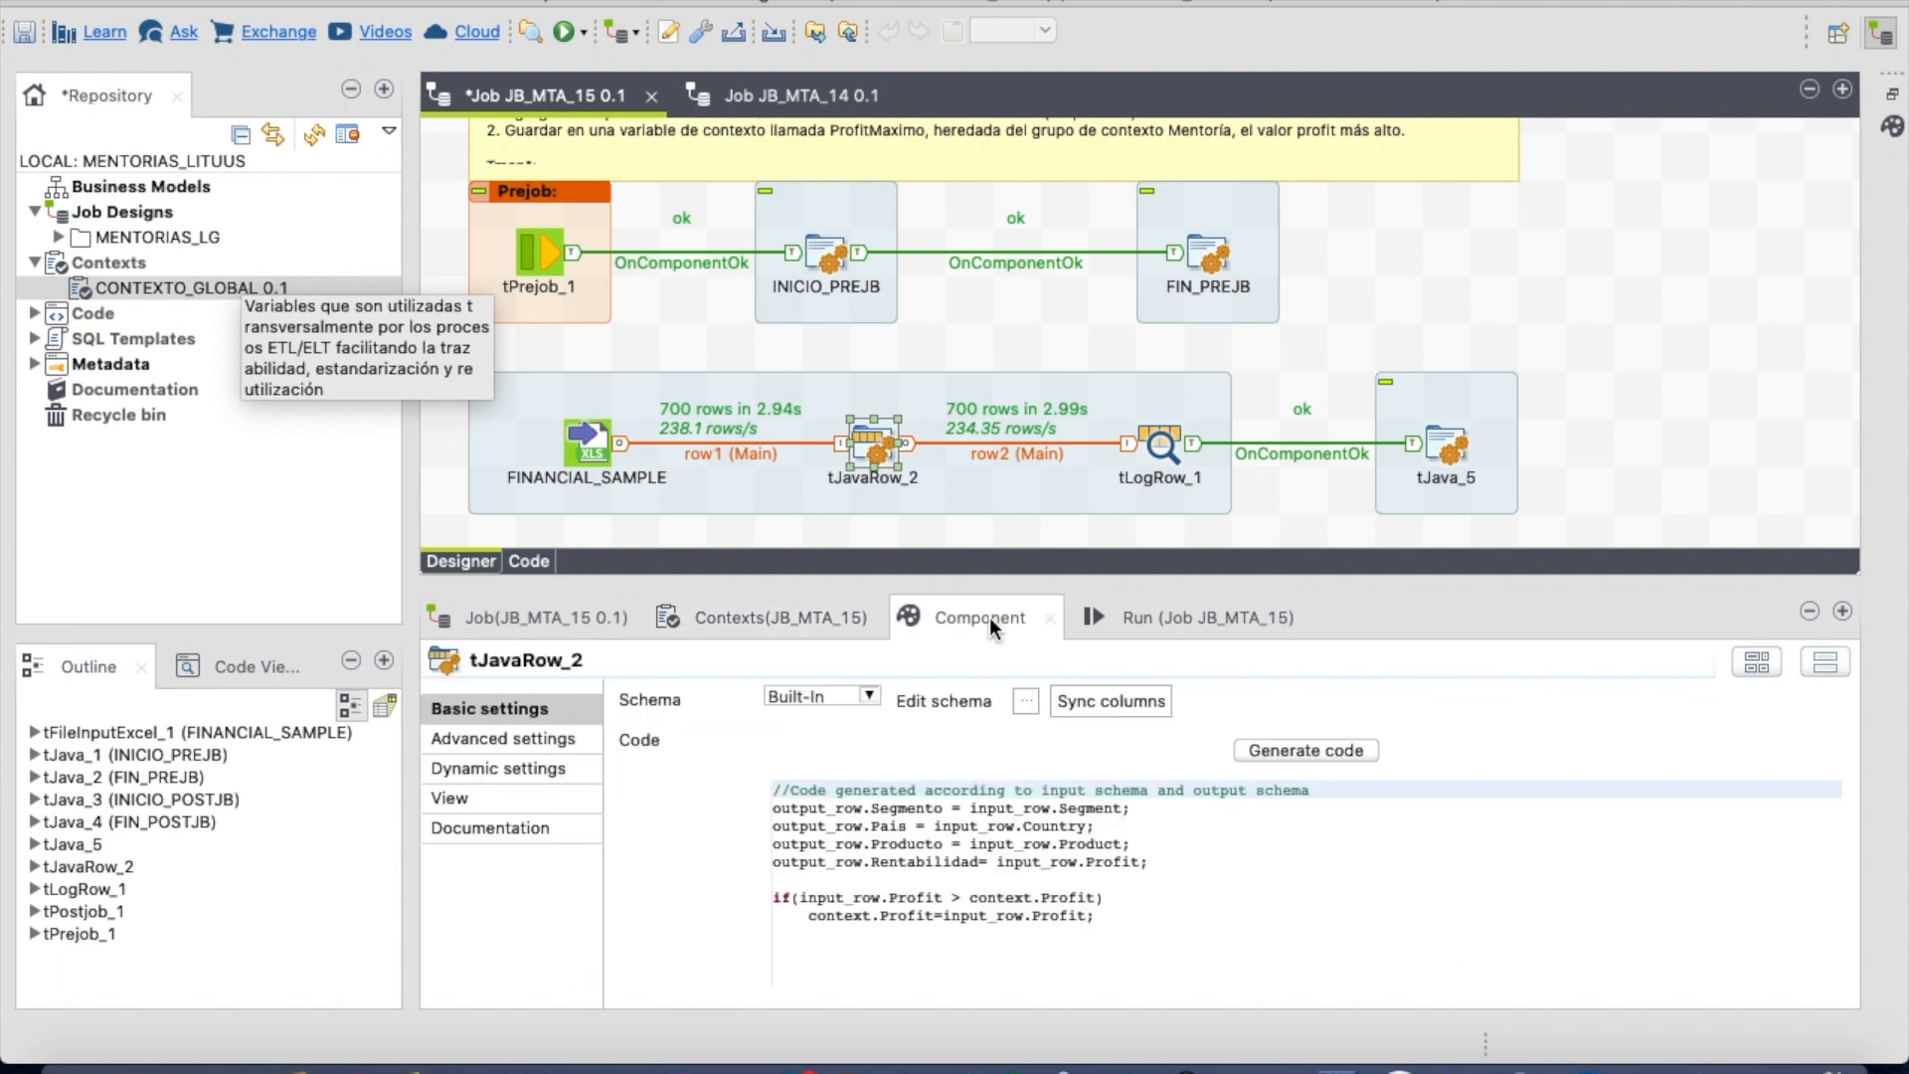
left_click(938, 876)
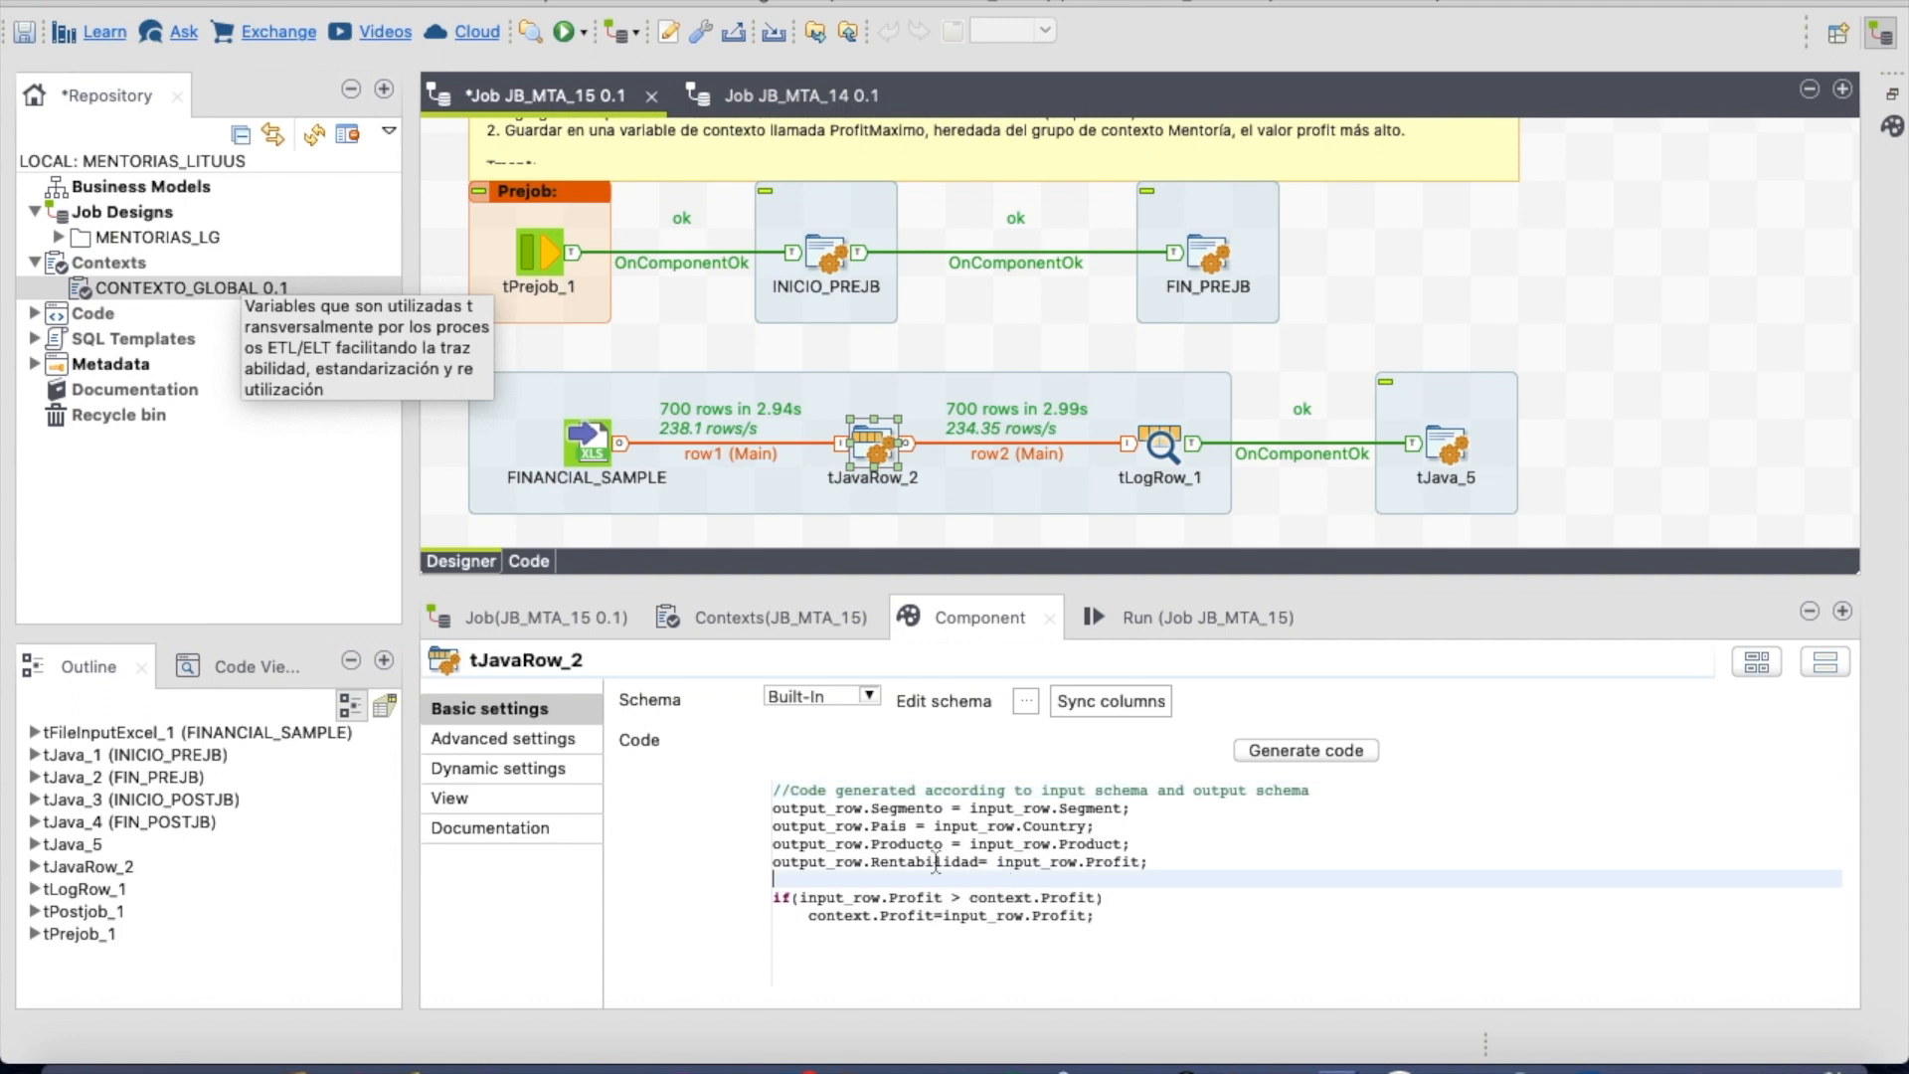
left_click(873, 862)
left_click_drag(873, 862, 775, 856)
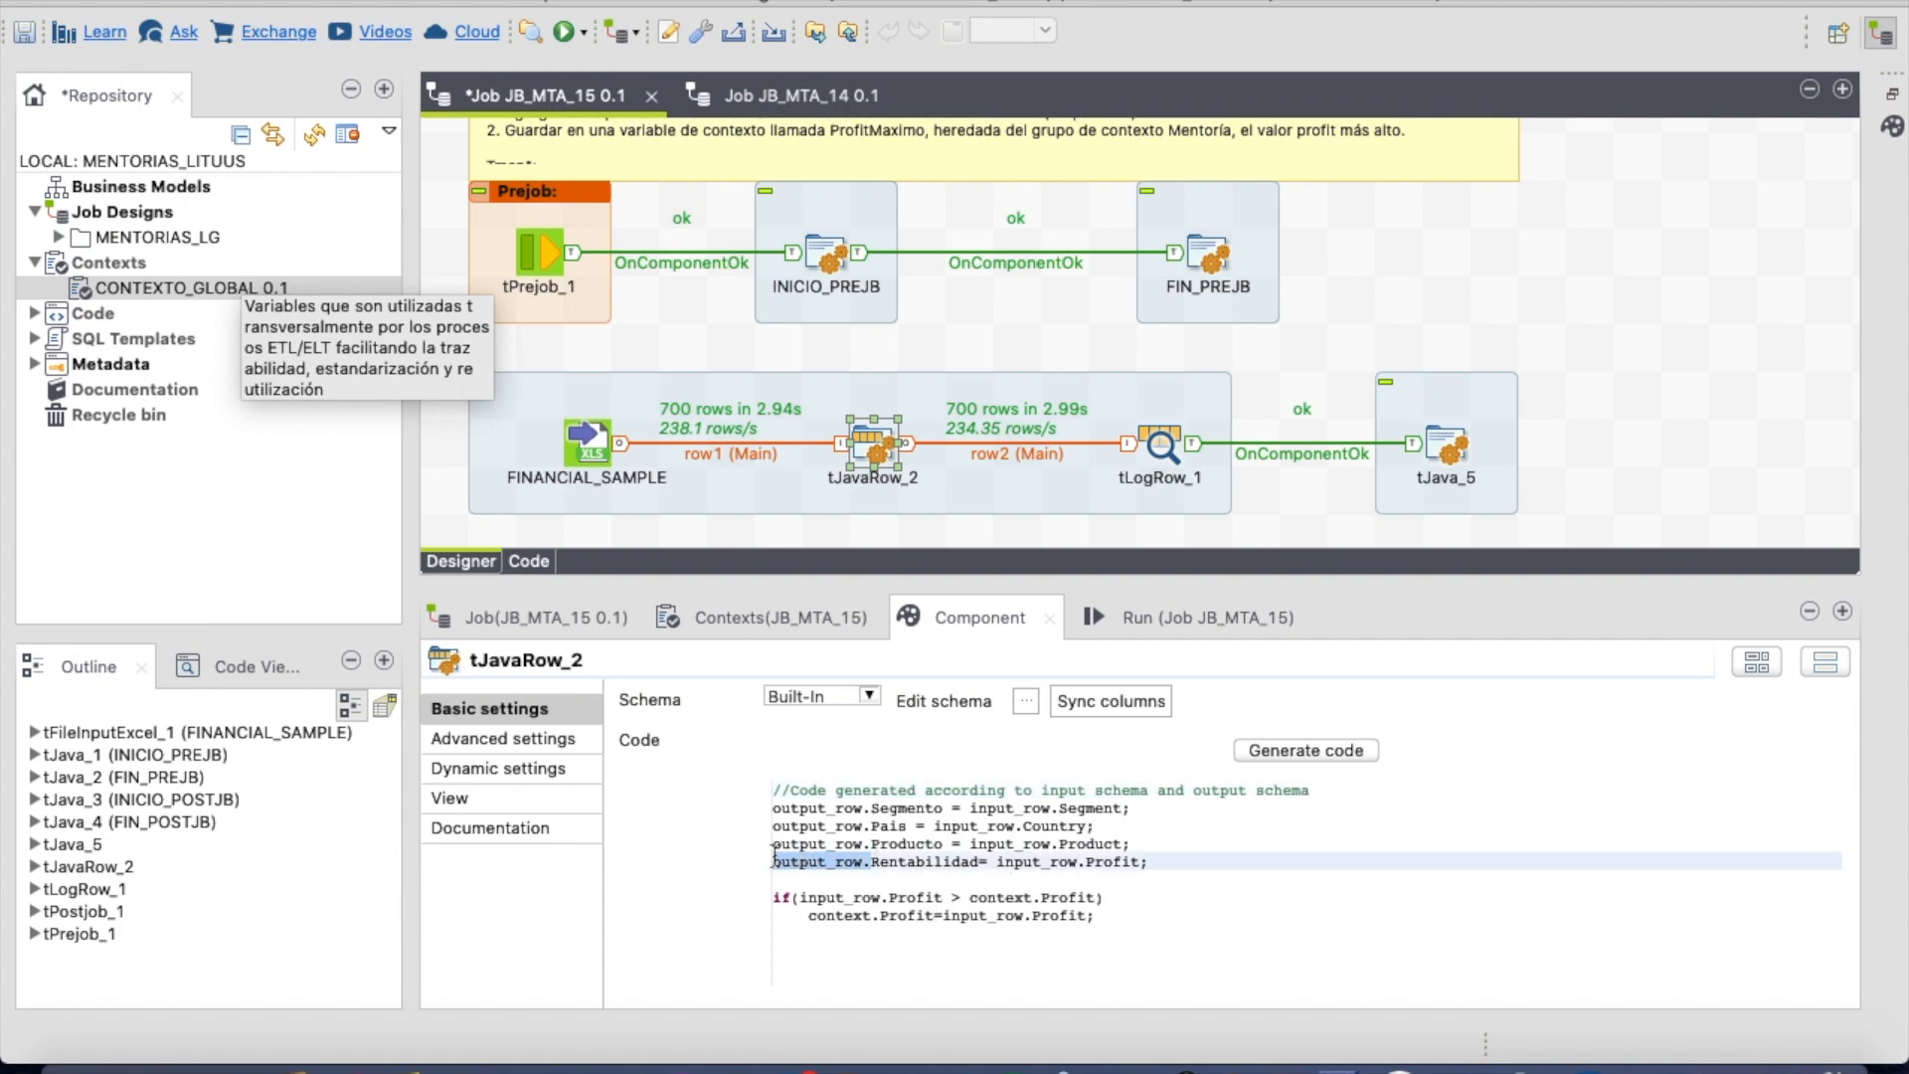
key("ctrl+c")
key("Down")
key("ctrl+v")
type("Fila =")
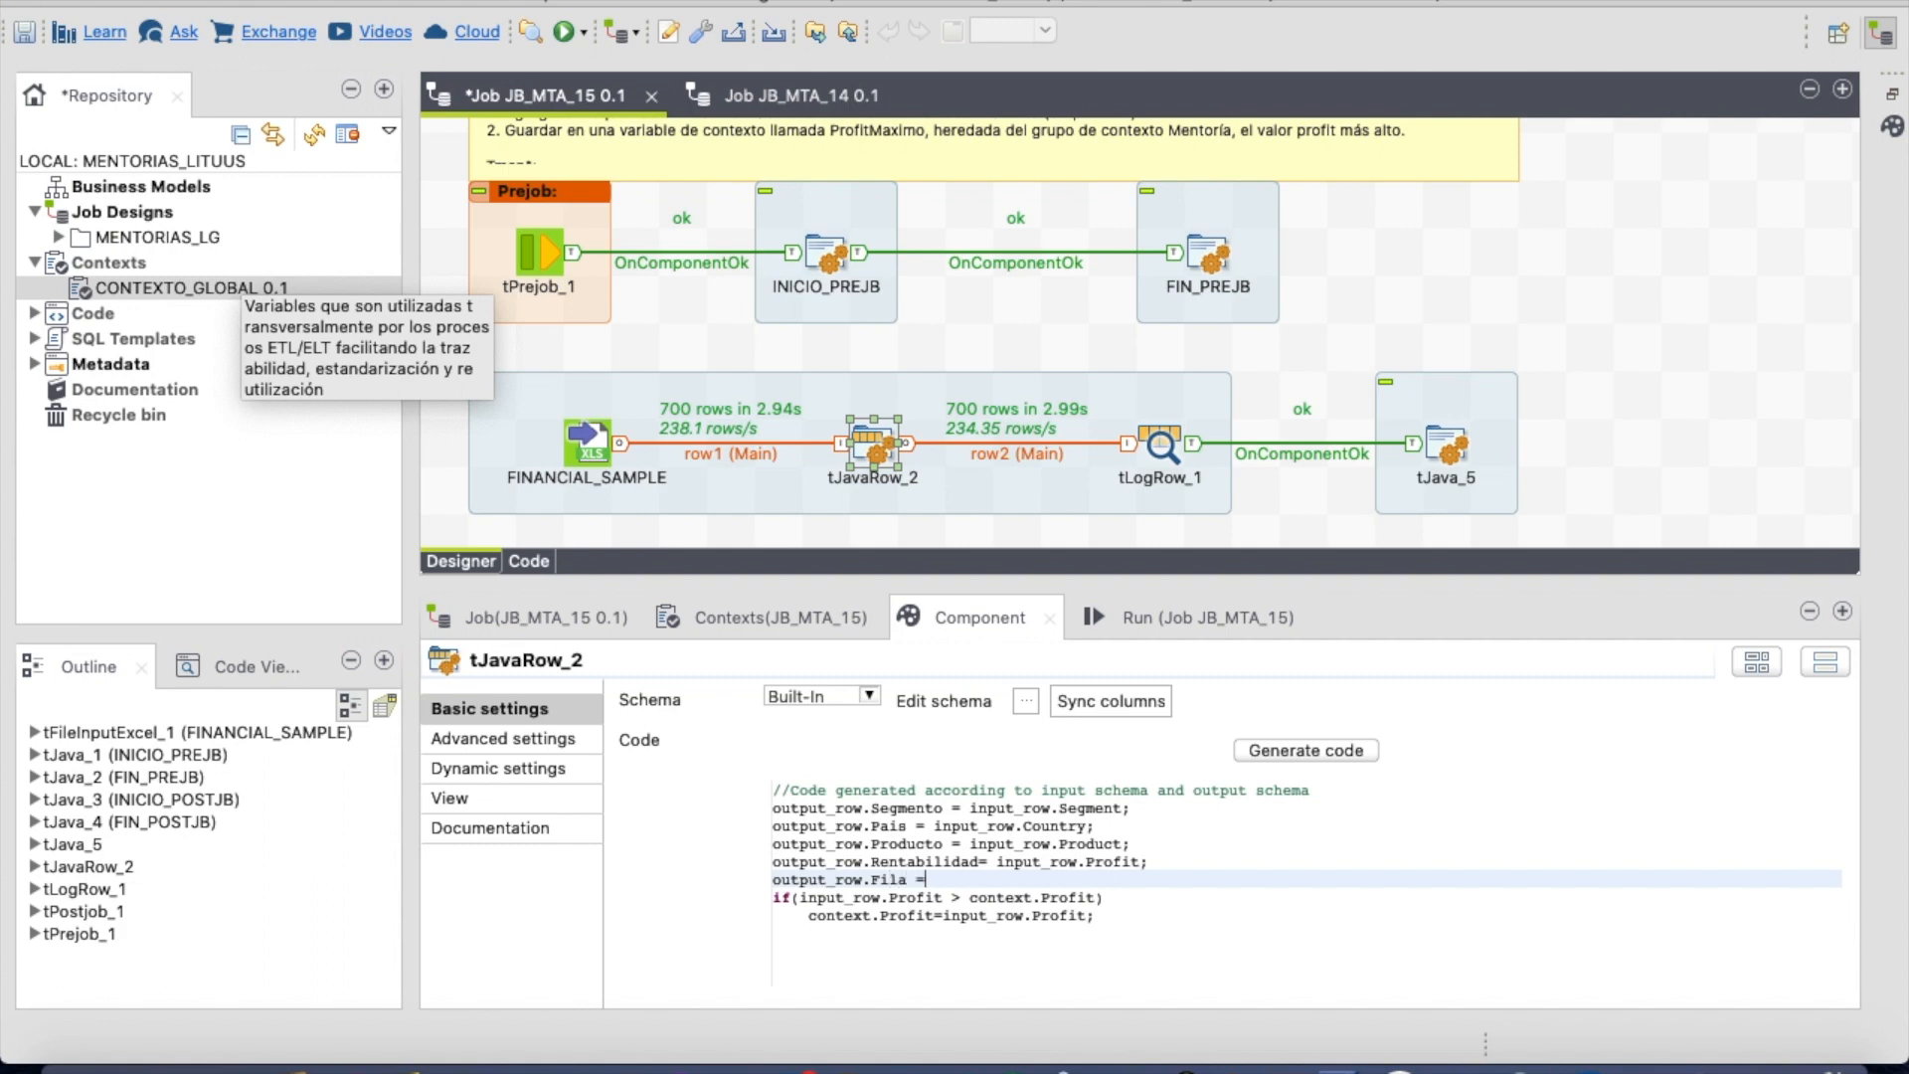
type(" context.")
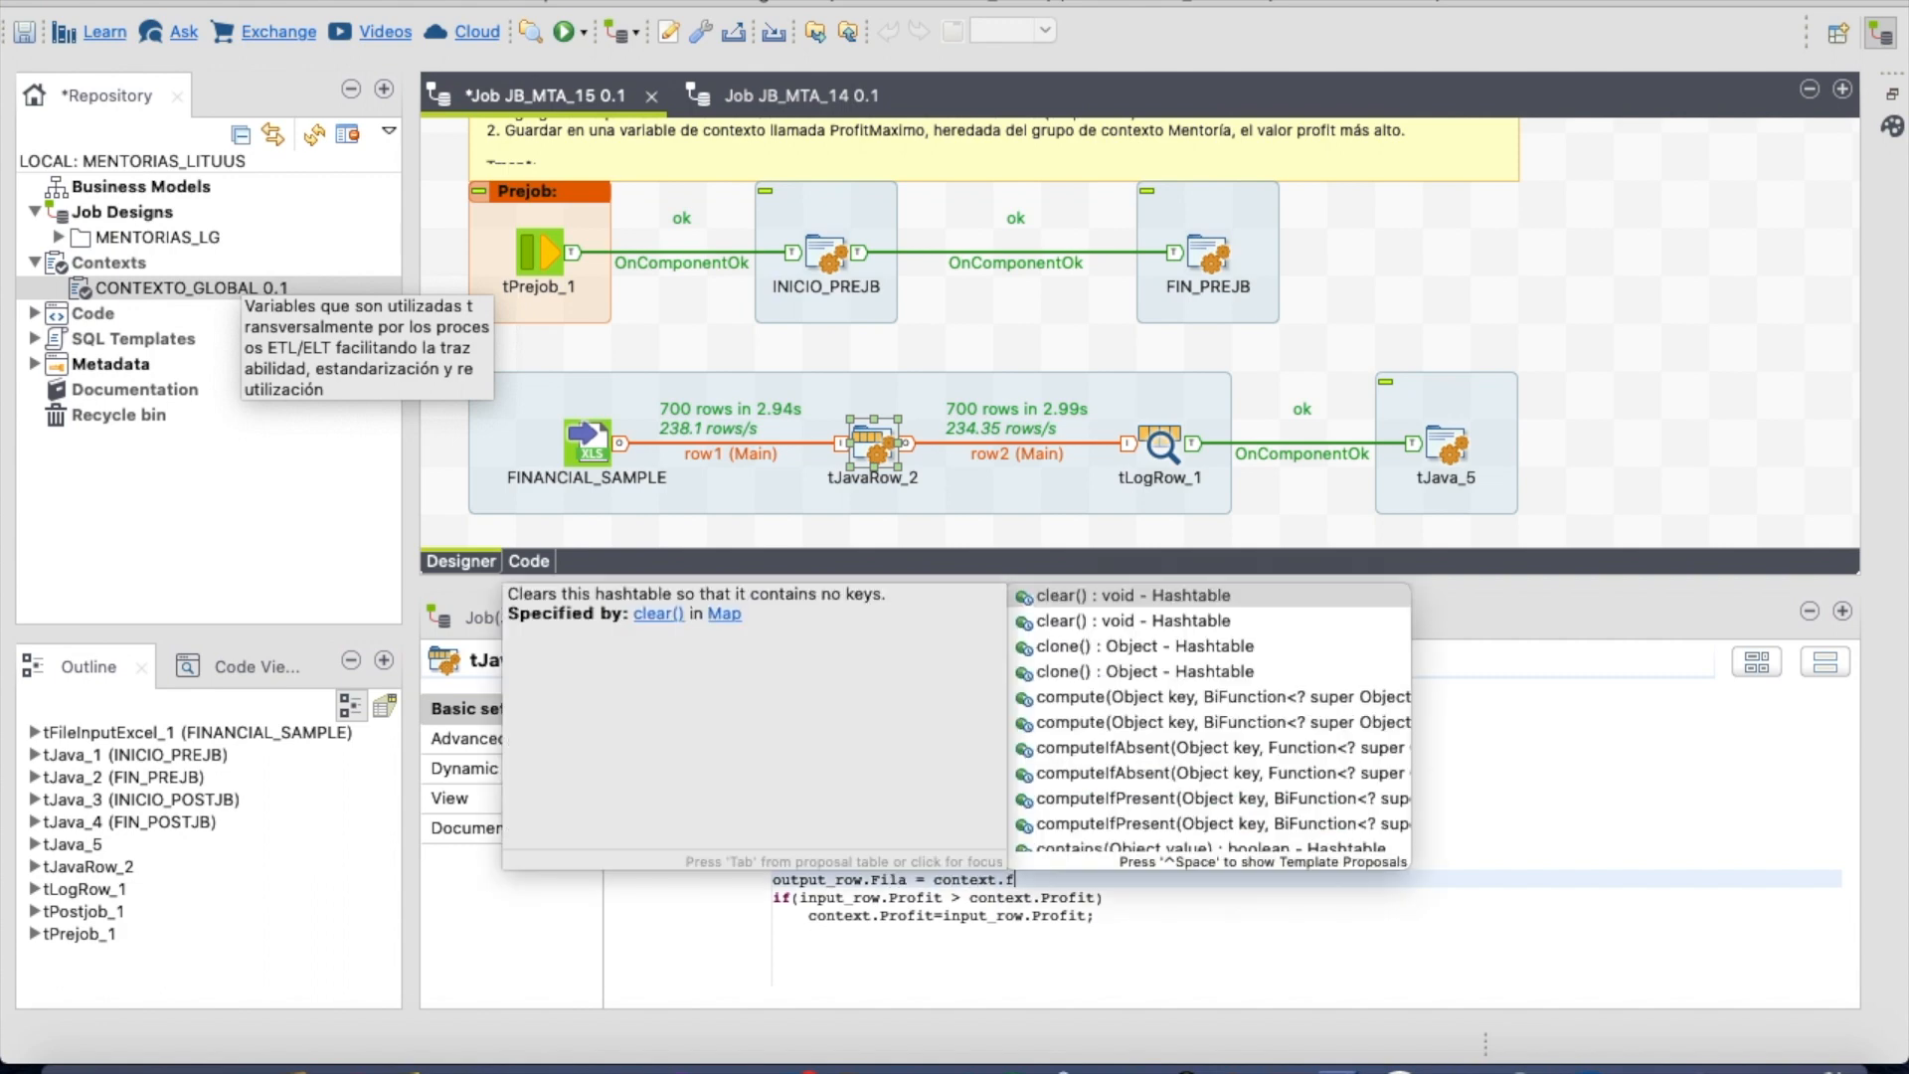
type("fila")
key("BackSpace")
key("BackSpace")
key("BackSpace")
key("BackSpace")
type("Fila")
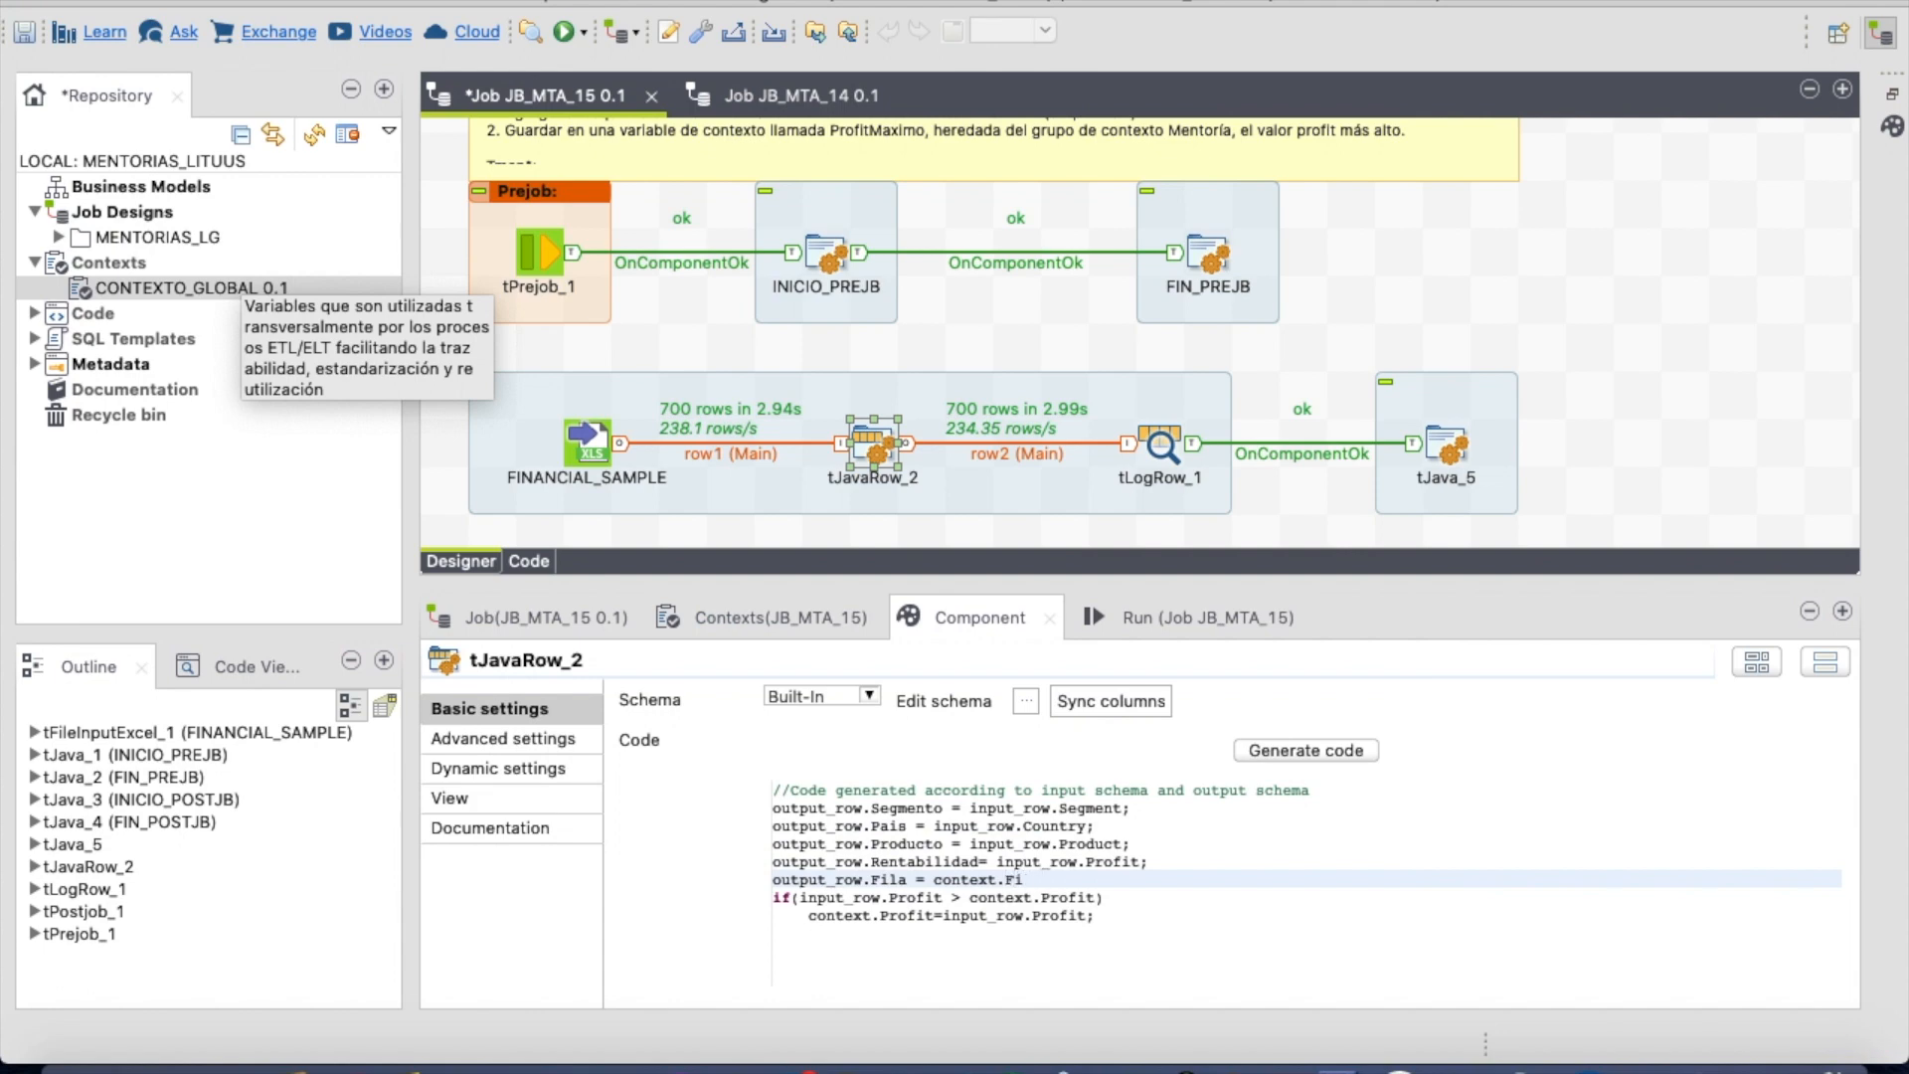
type(";")
- Add the increment line context.Fila=context.Fila+1; between the output_row.Fila assignment and the if condition
key("Down")
key("Down")
key("Down")
key("Up")
key("Up")
key("Up")
key("Return")
key("super+v")
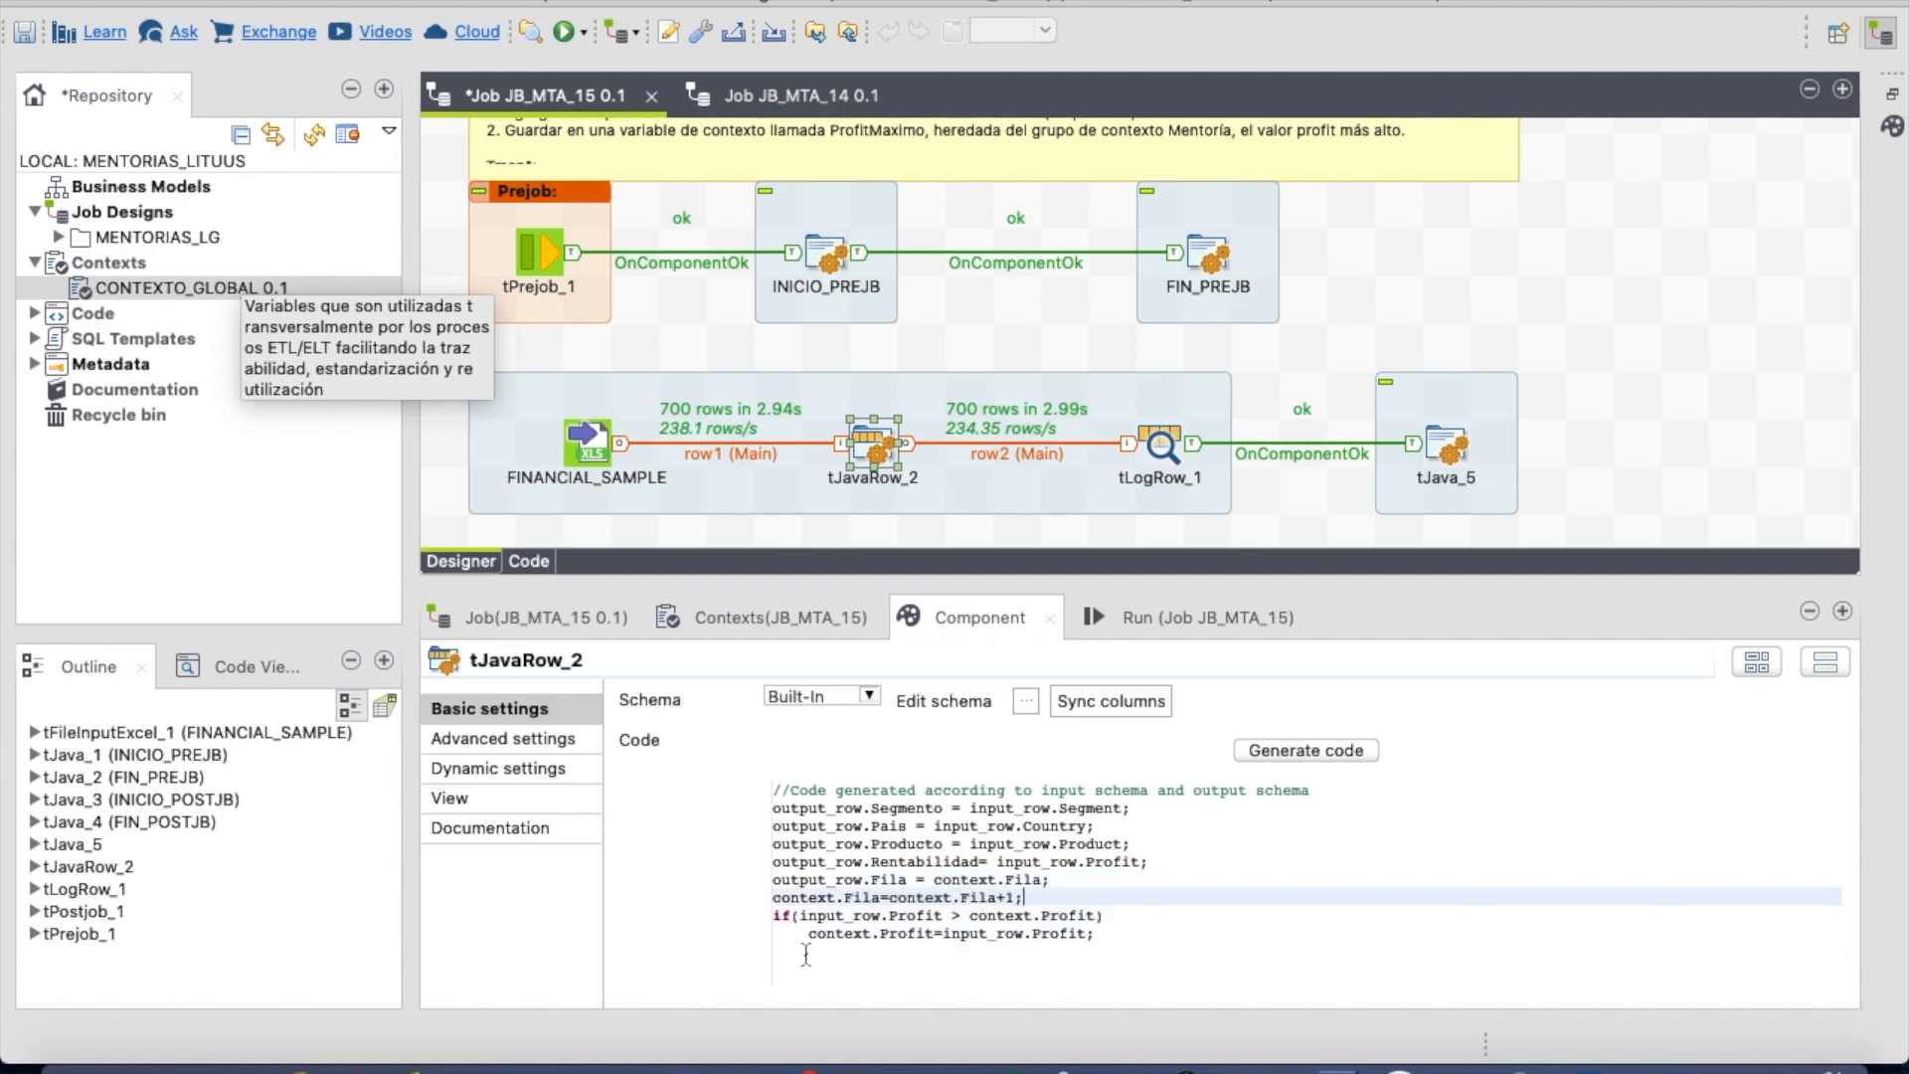
- Add an output column Fila of type int | Integer to tJavaRow_2's schema and propagate the changes
left_click(1027, 702)
left_click_drag(1315, 299, 1243, 151)
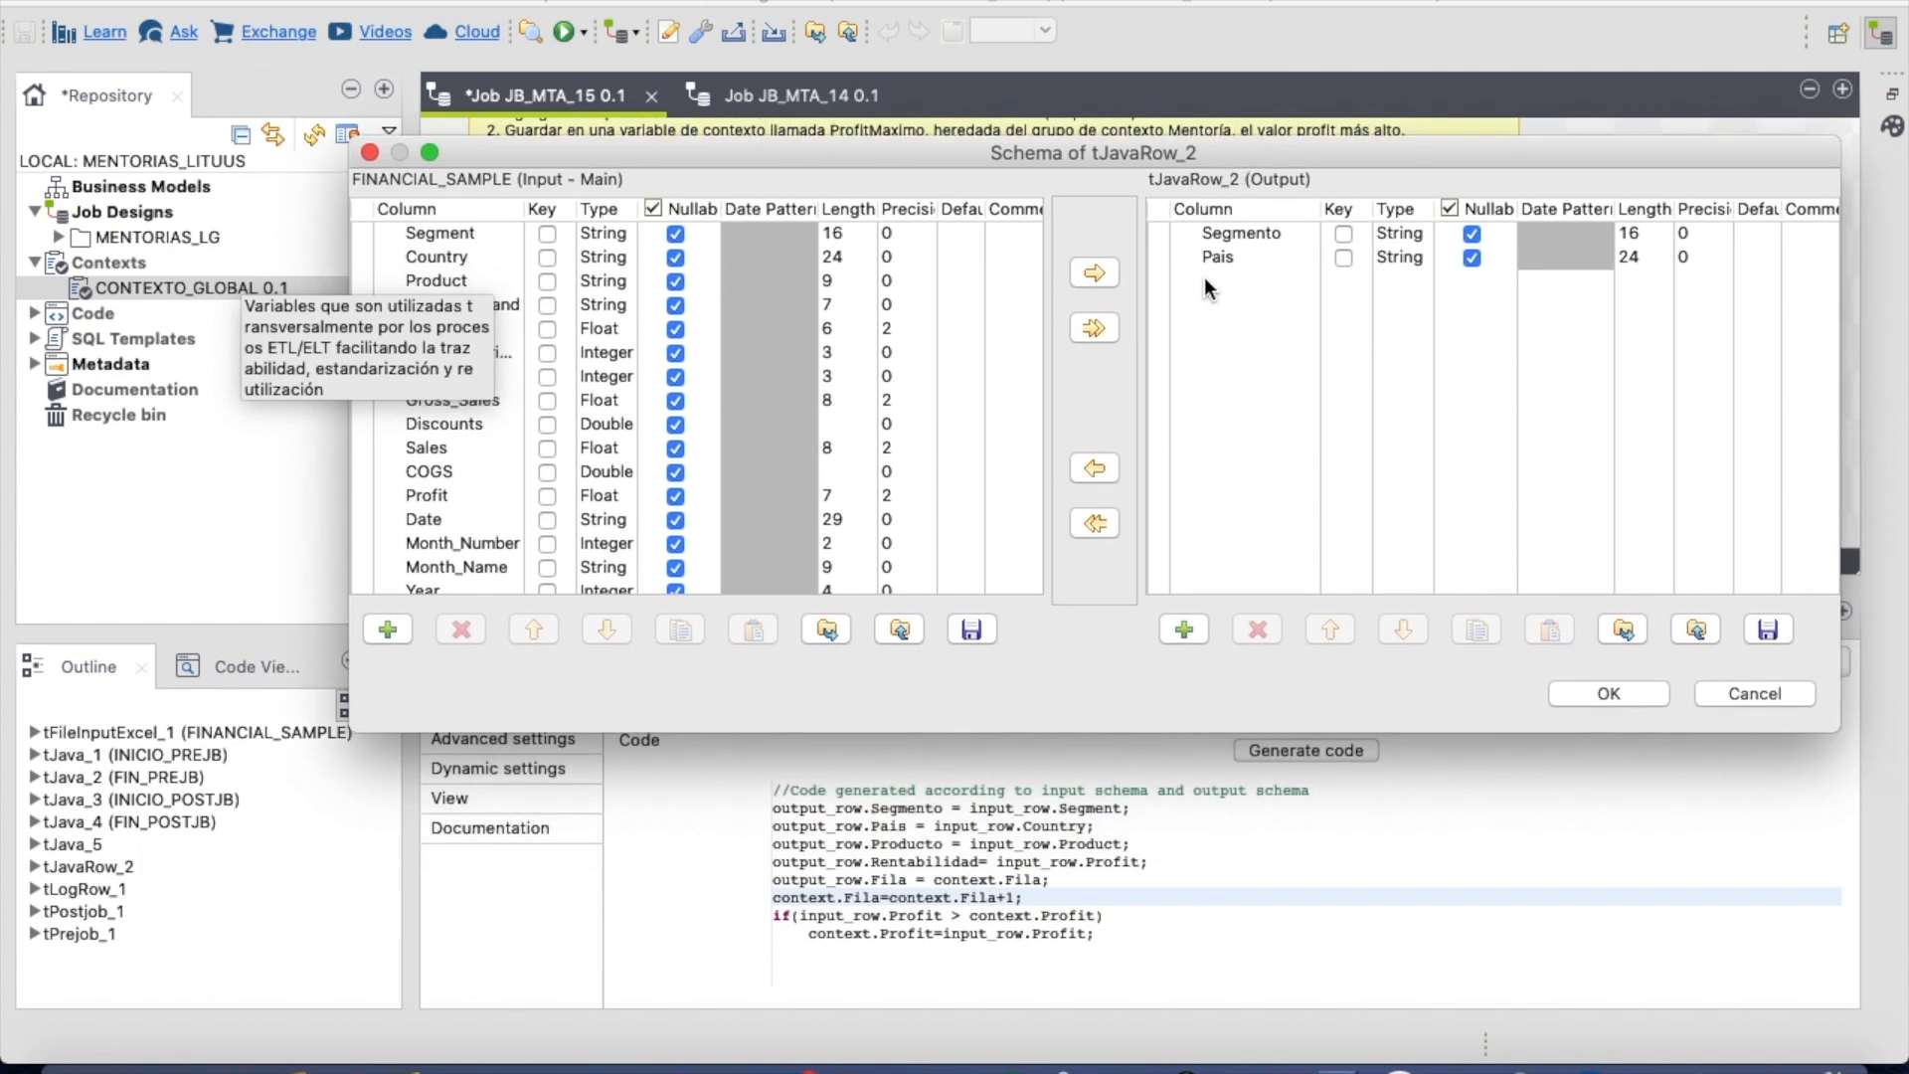
left_click(1183, 628)
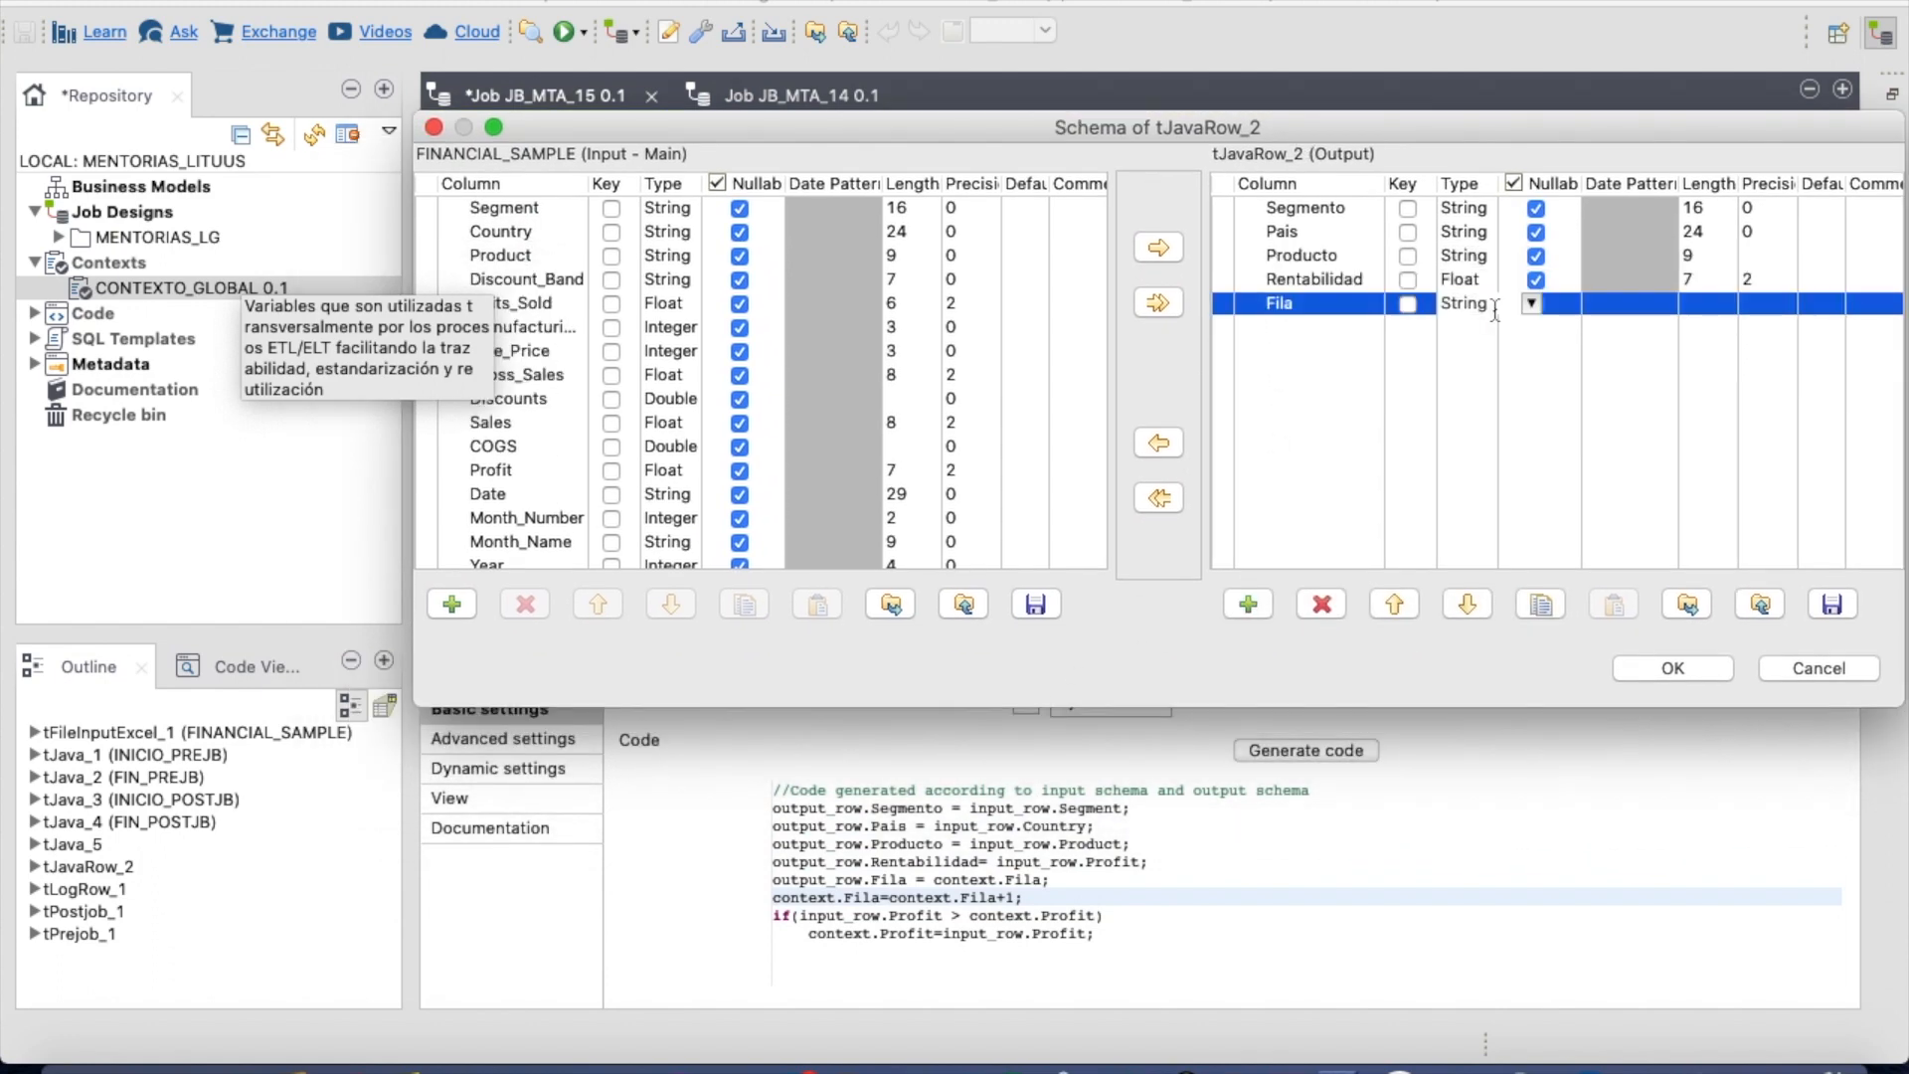
left_click(1528, 306)
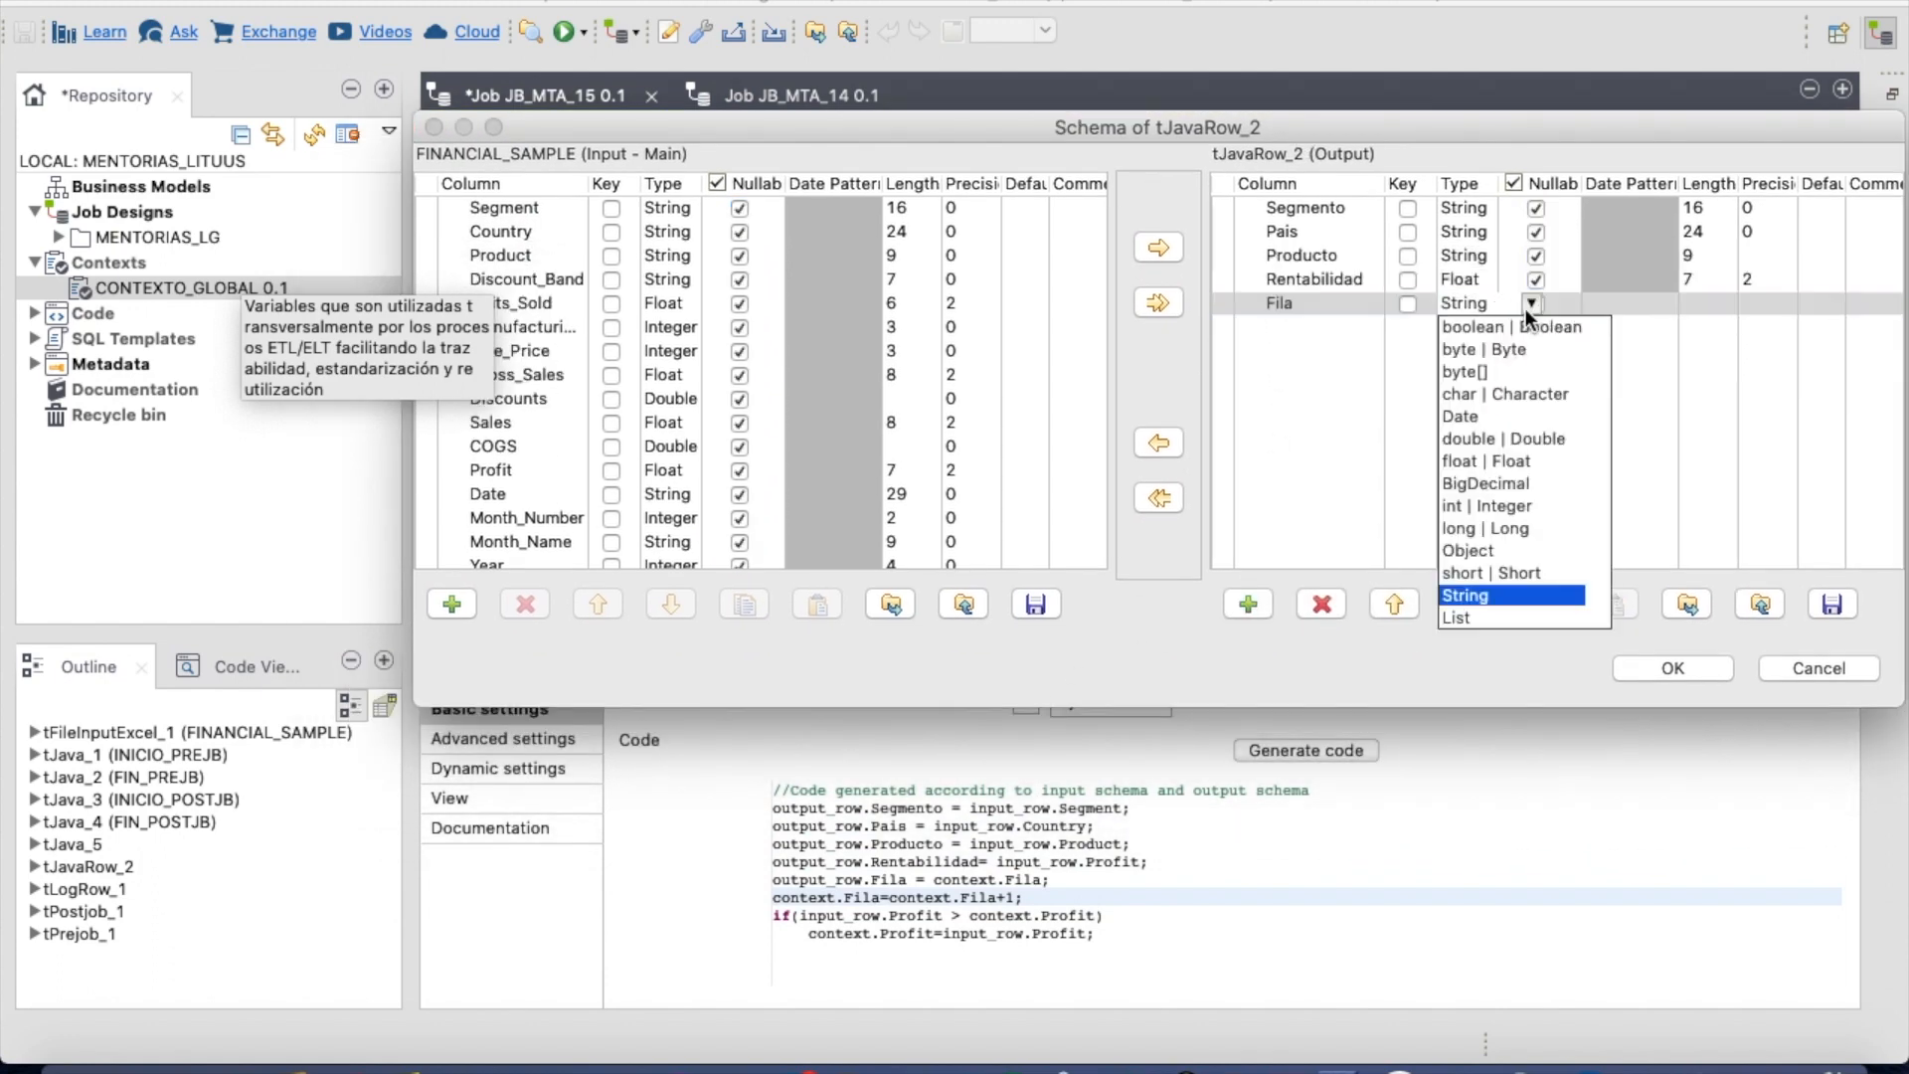
left_click(1506, 507)
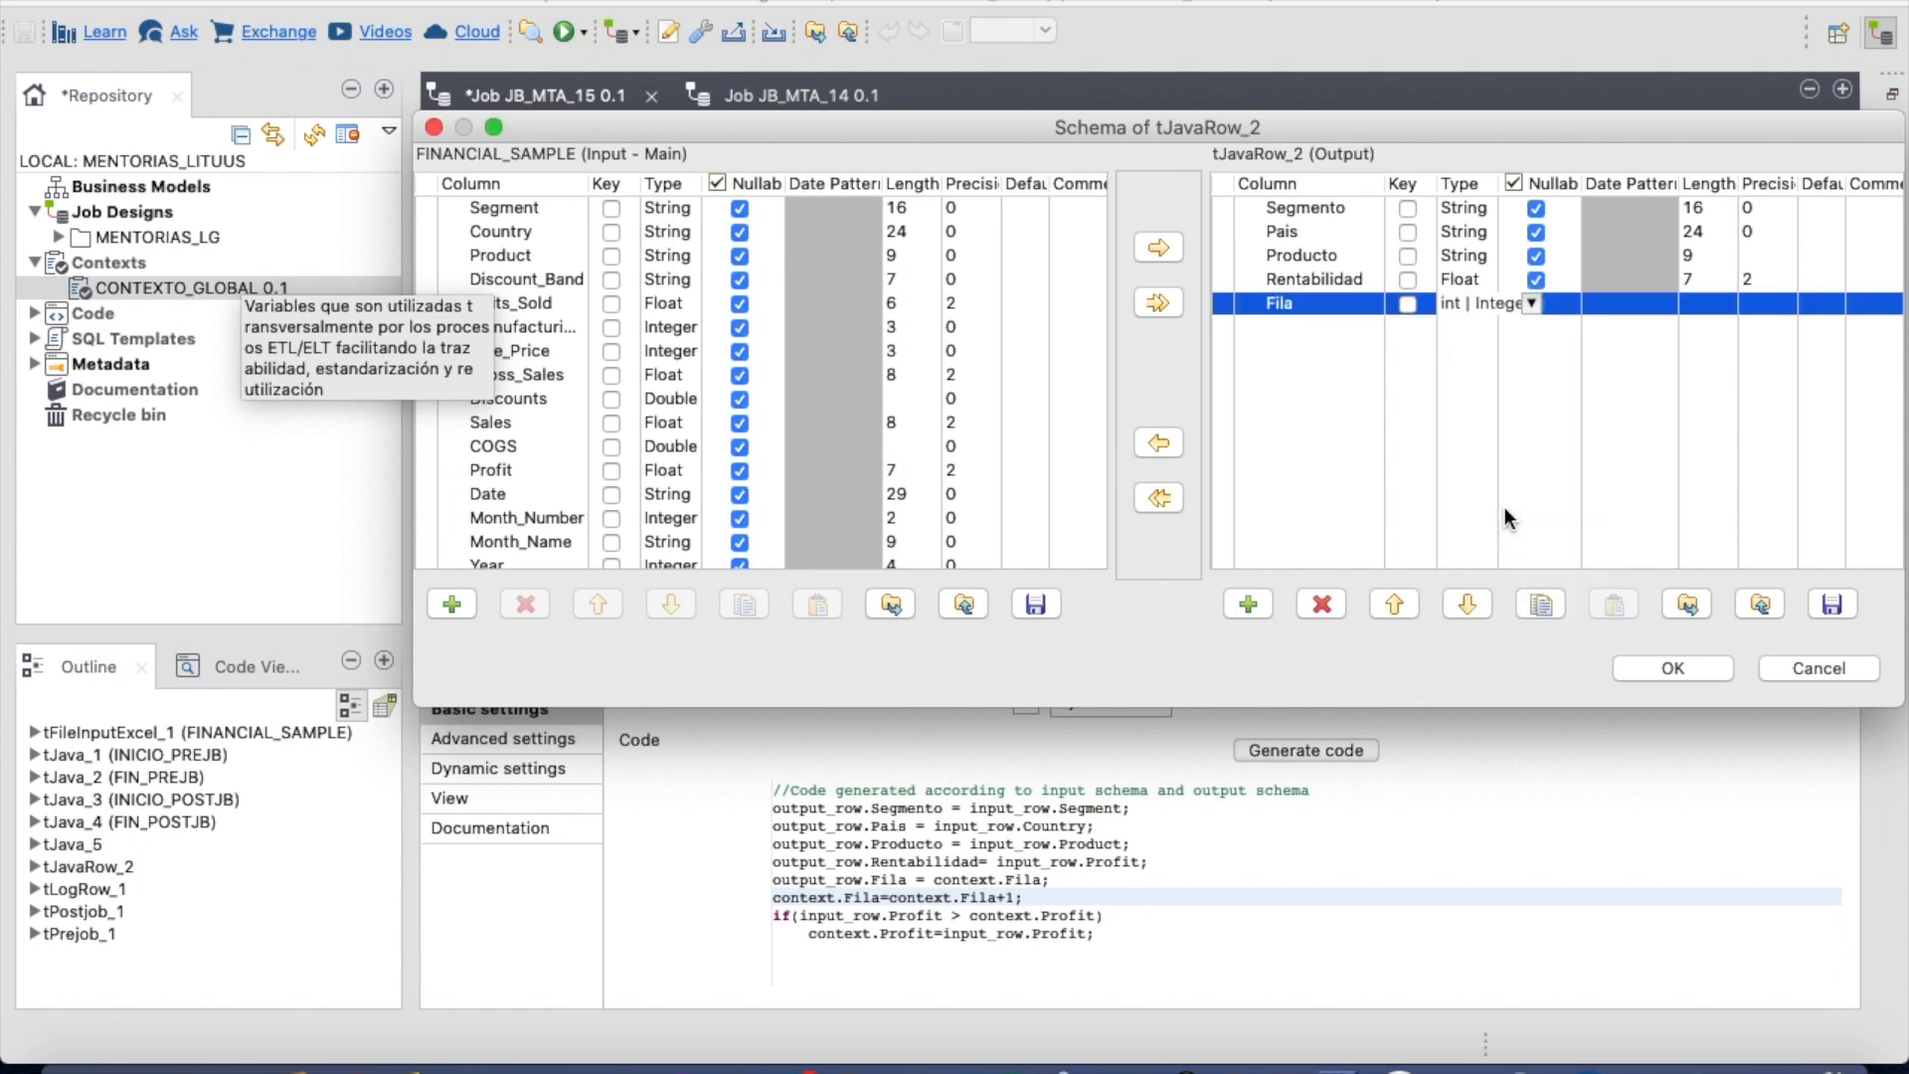
left_click(1680, 668)
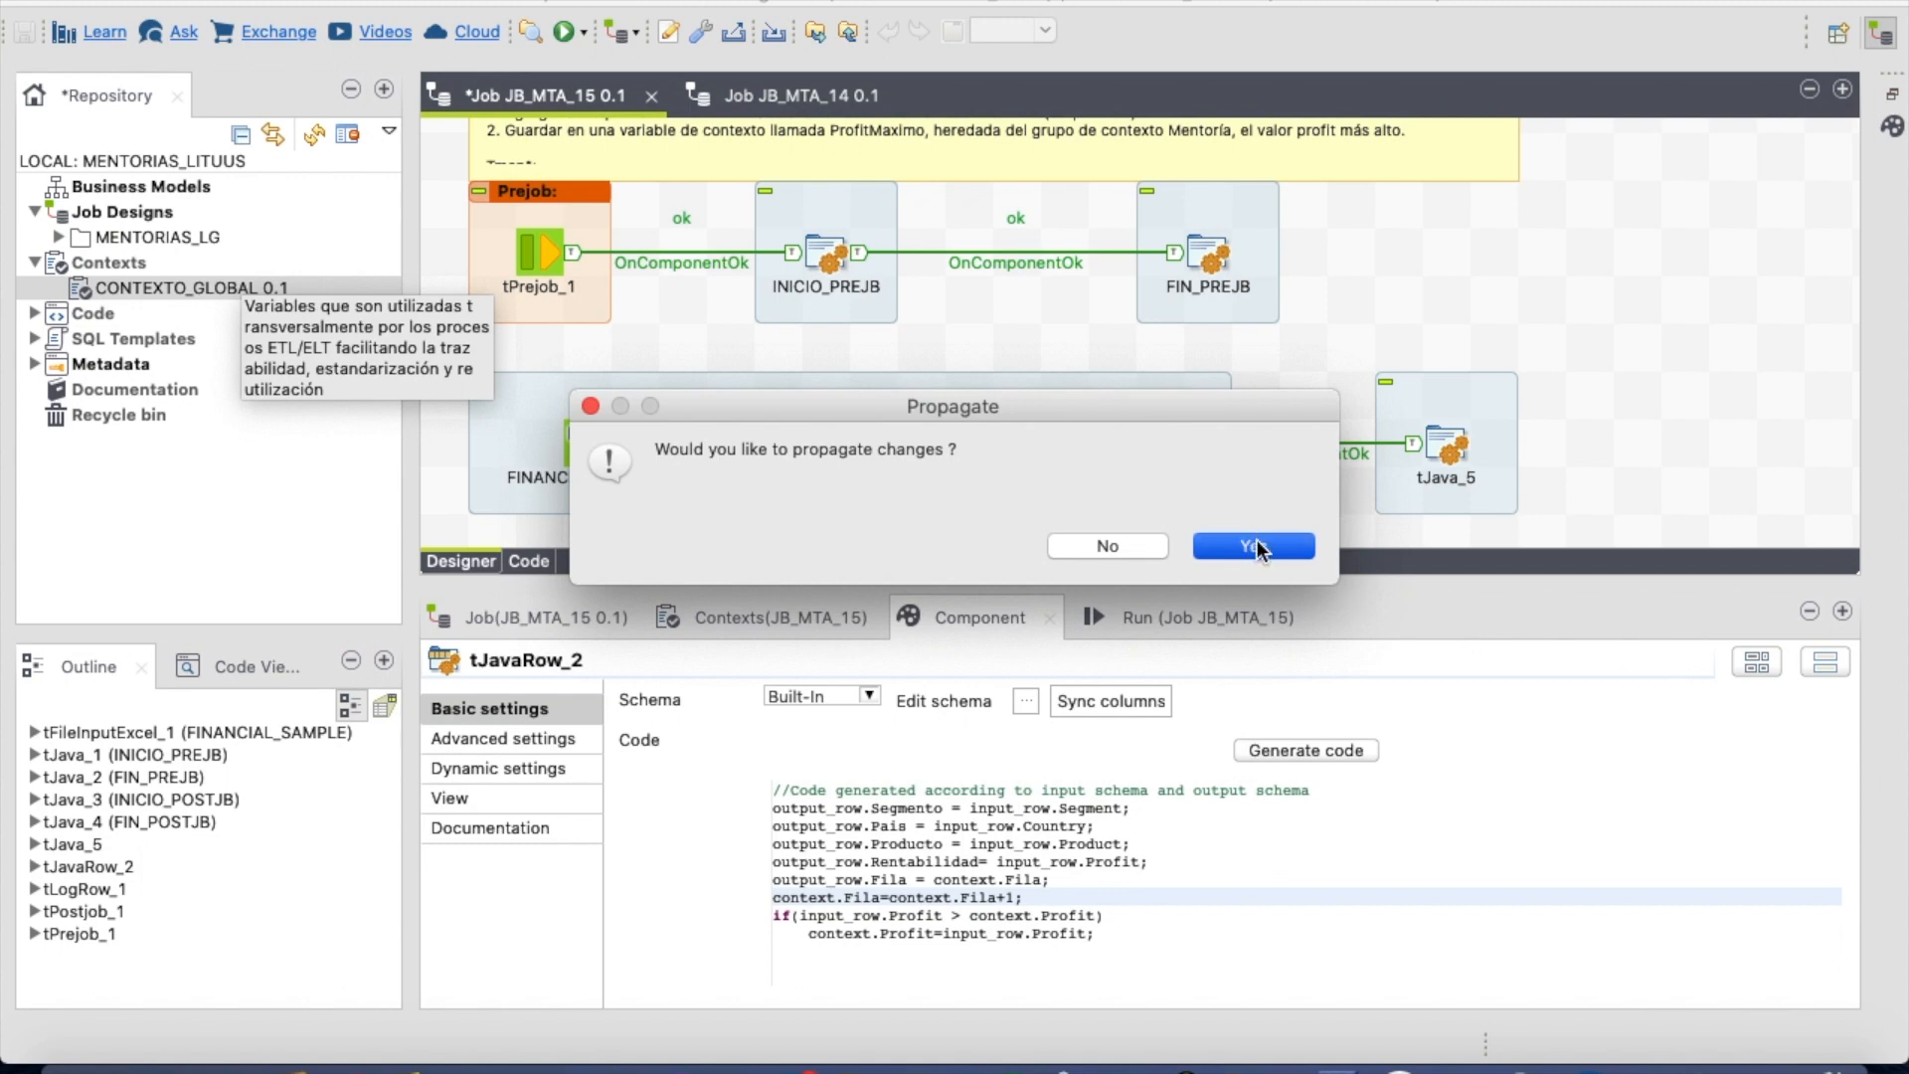
left_click(1256, 546)
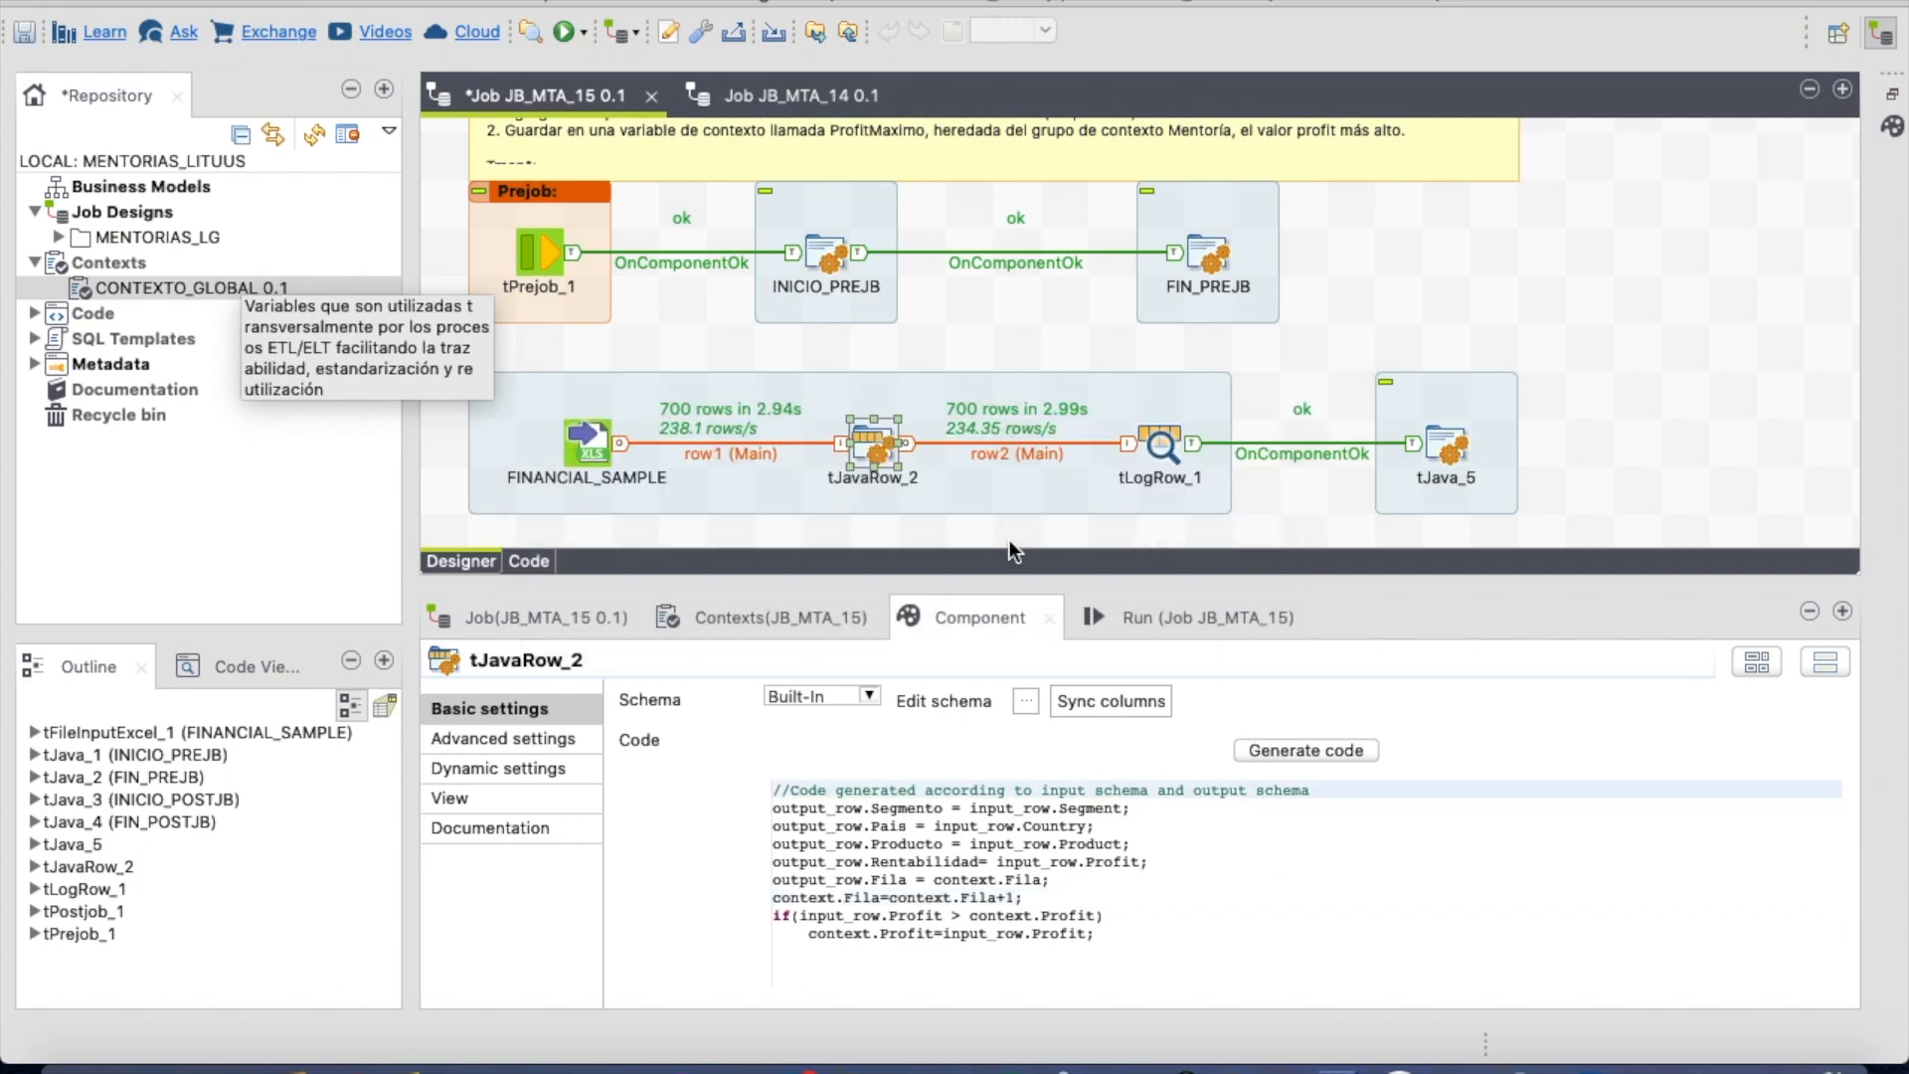
- Enlarge the design area and add a tMap component on the empty canvas beneath the row2 link
left_click_drag(1032, 898, 774, 898)
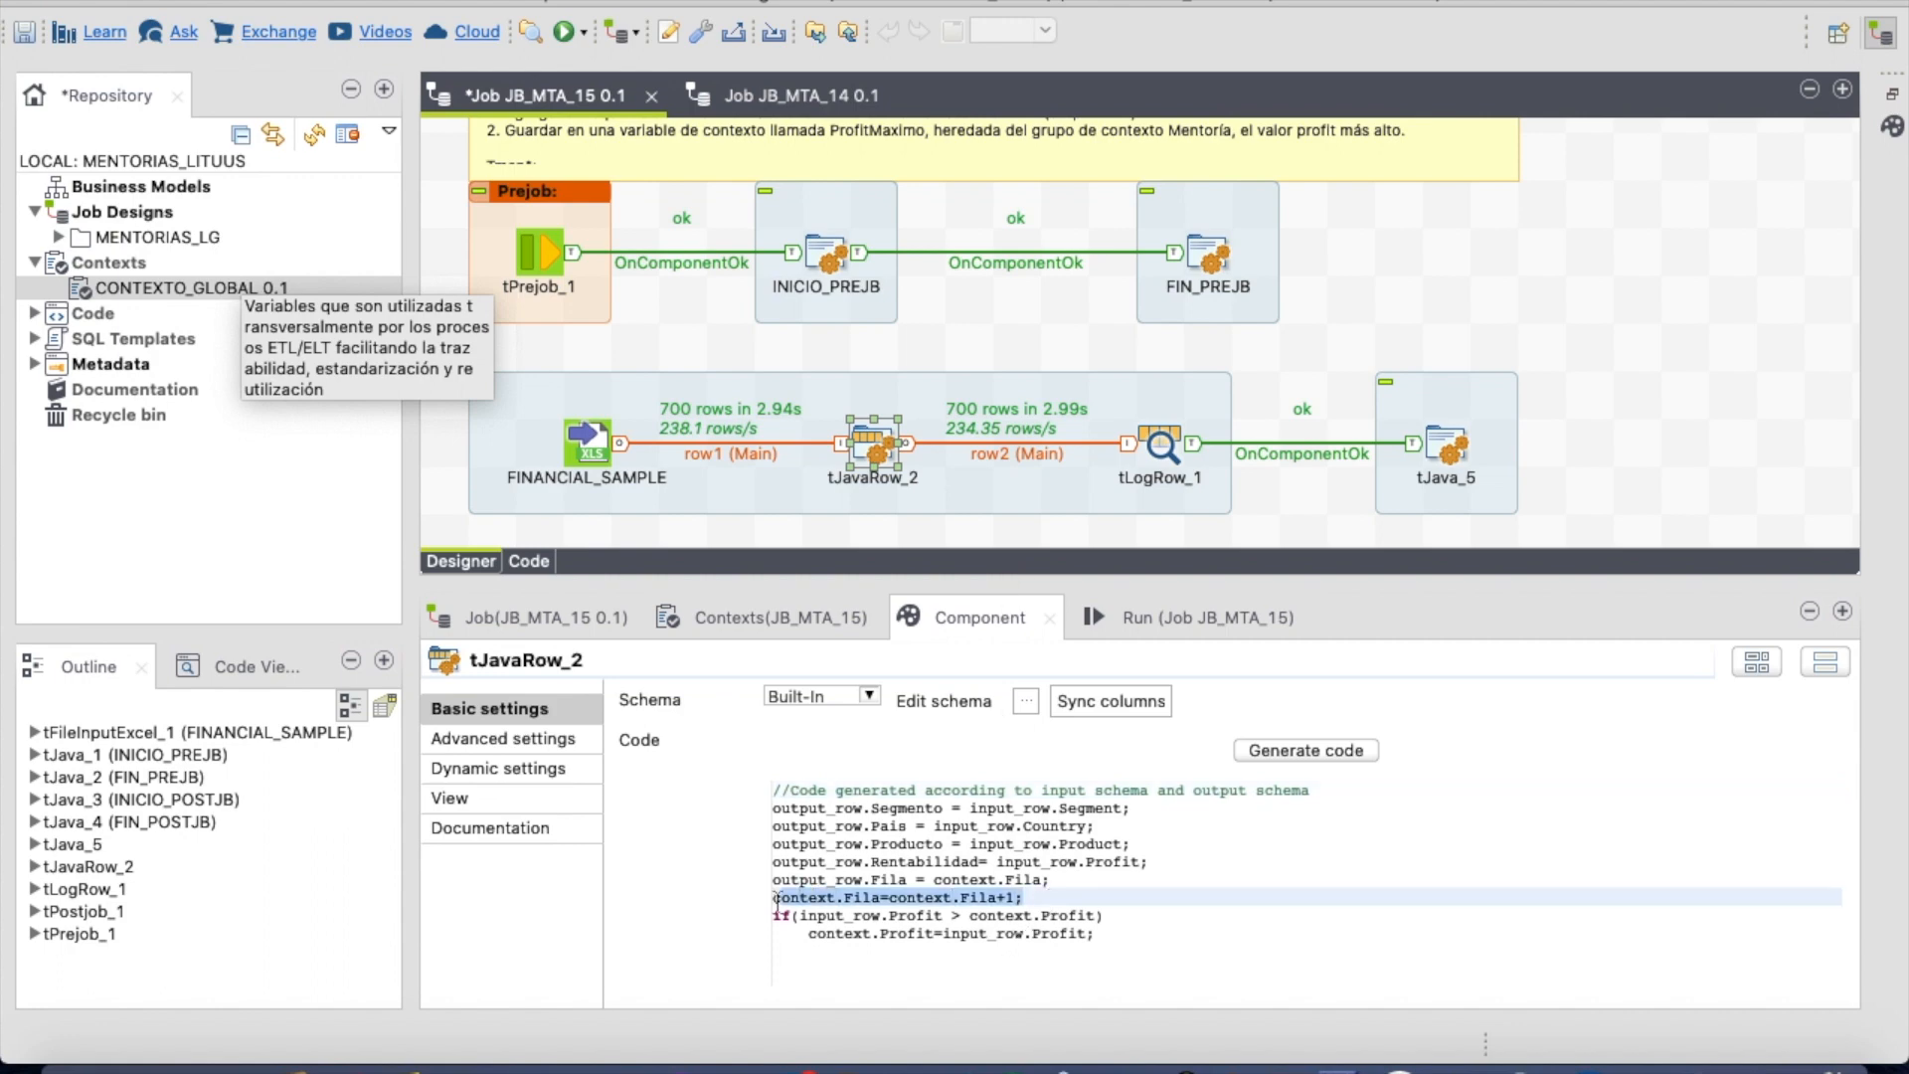
left_click(1012, 542)
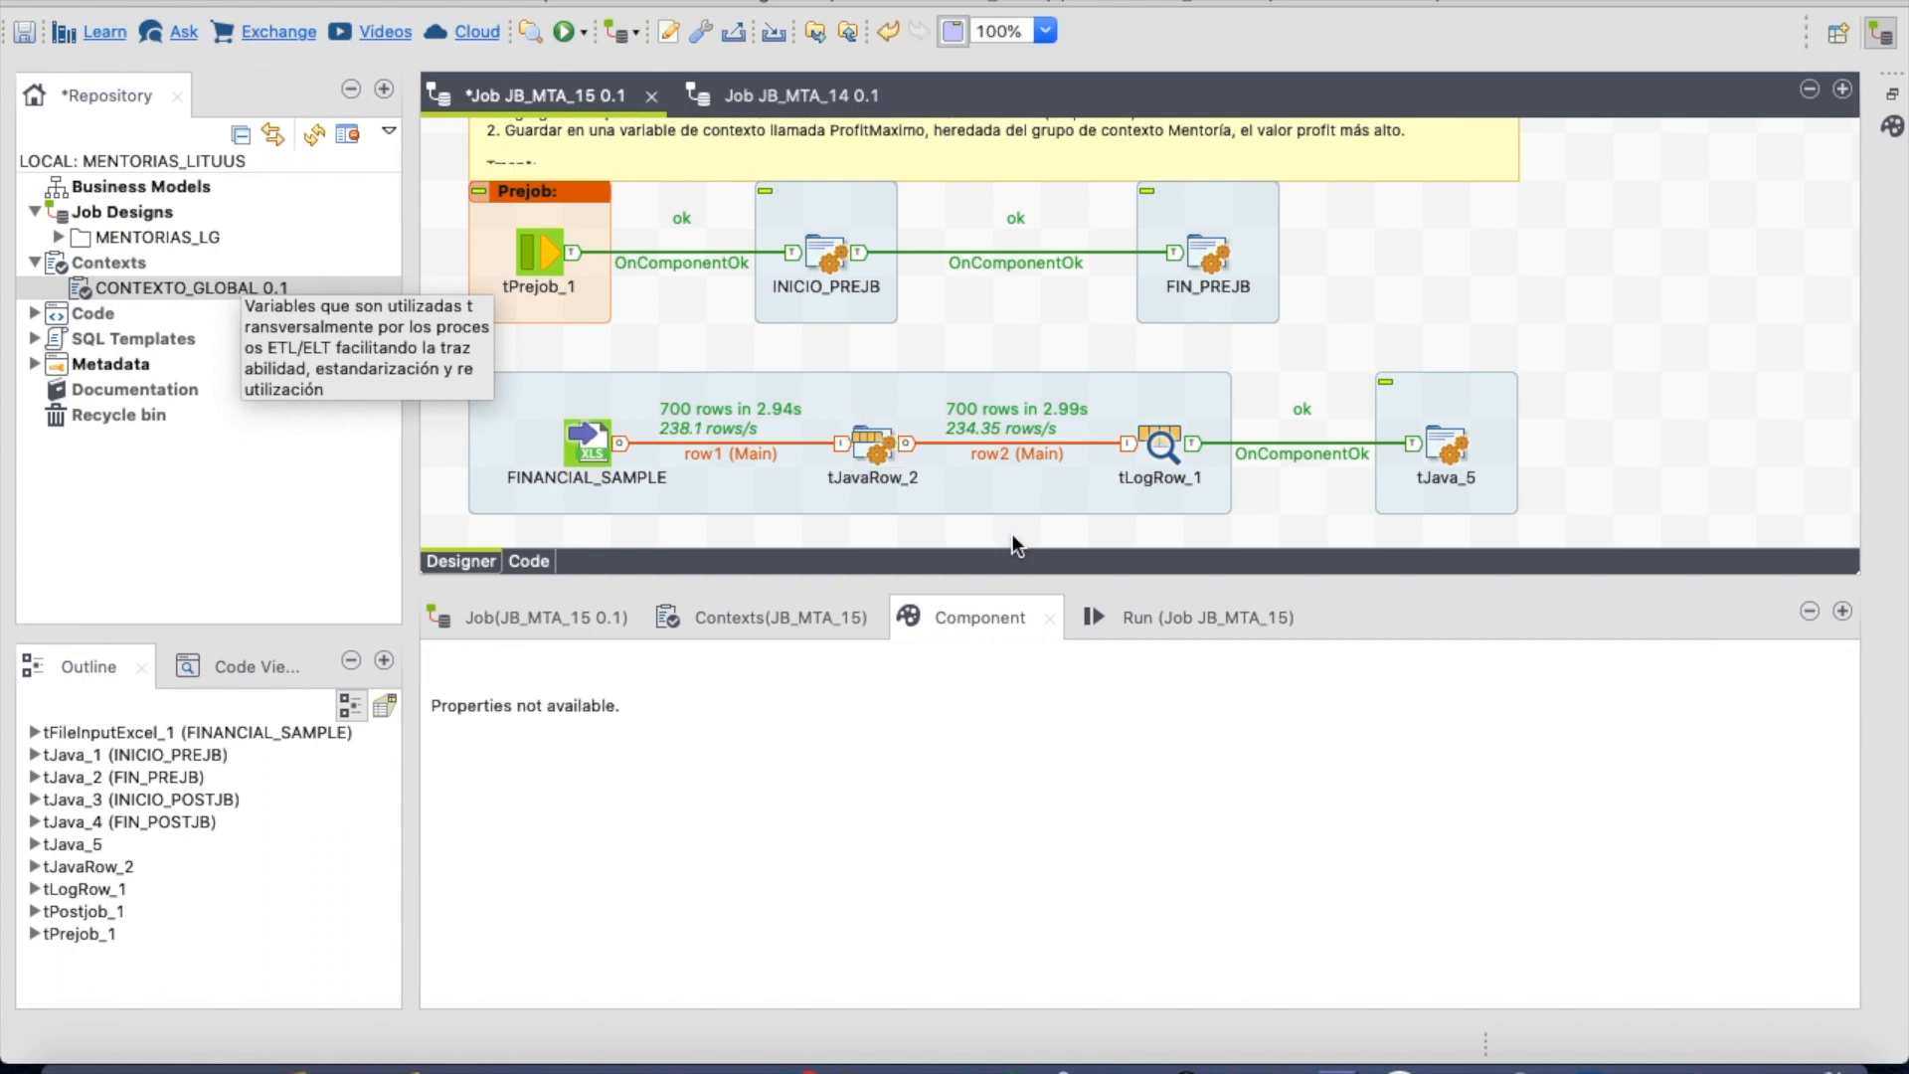
left_click_drag(1014, 583, 1014, 703)
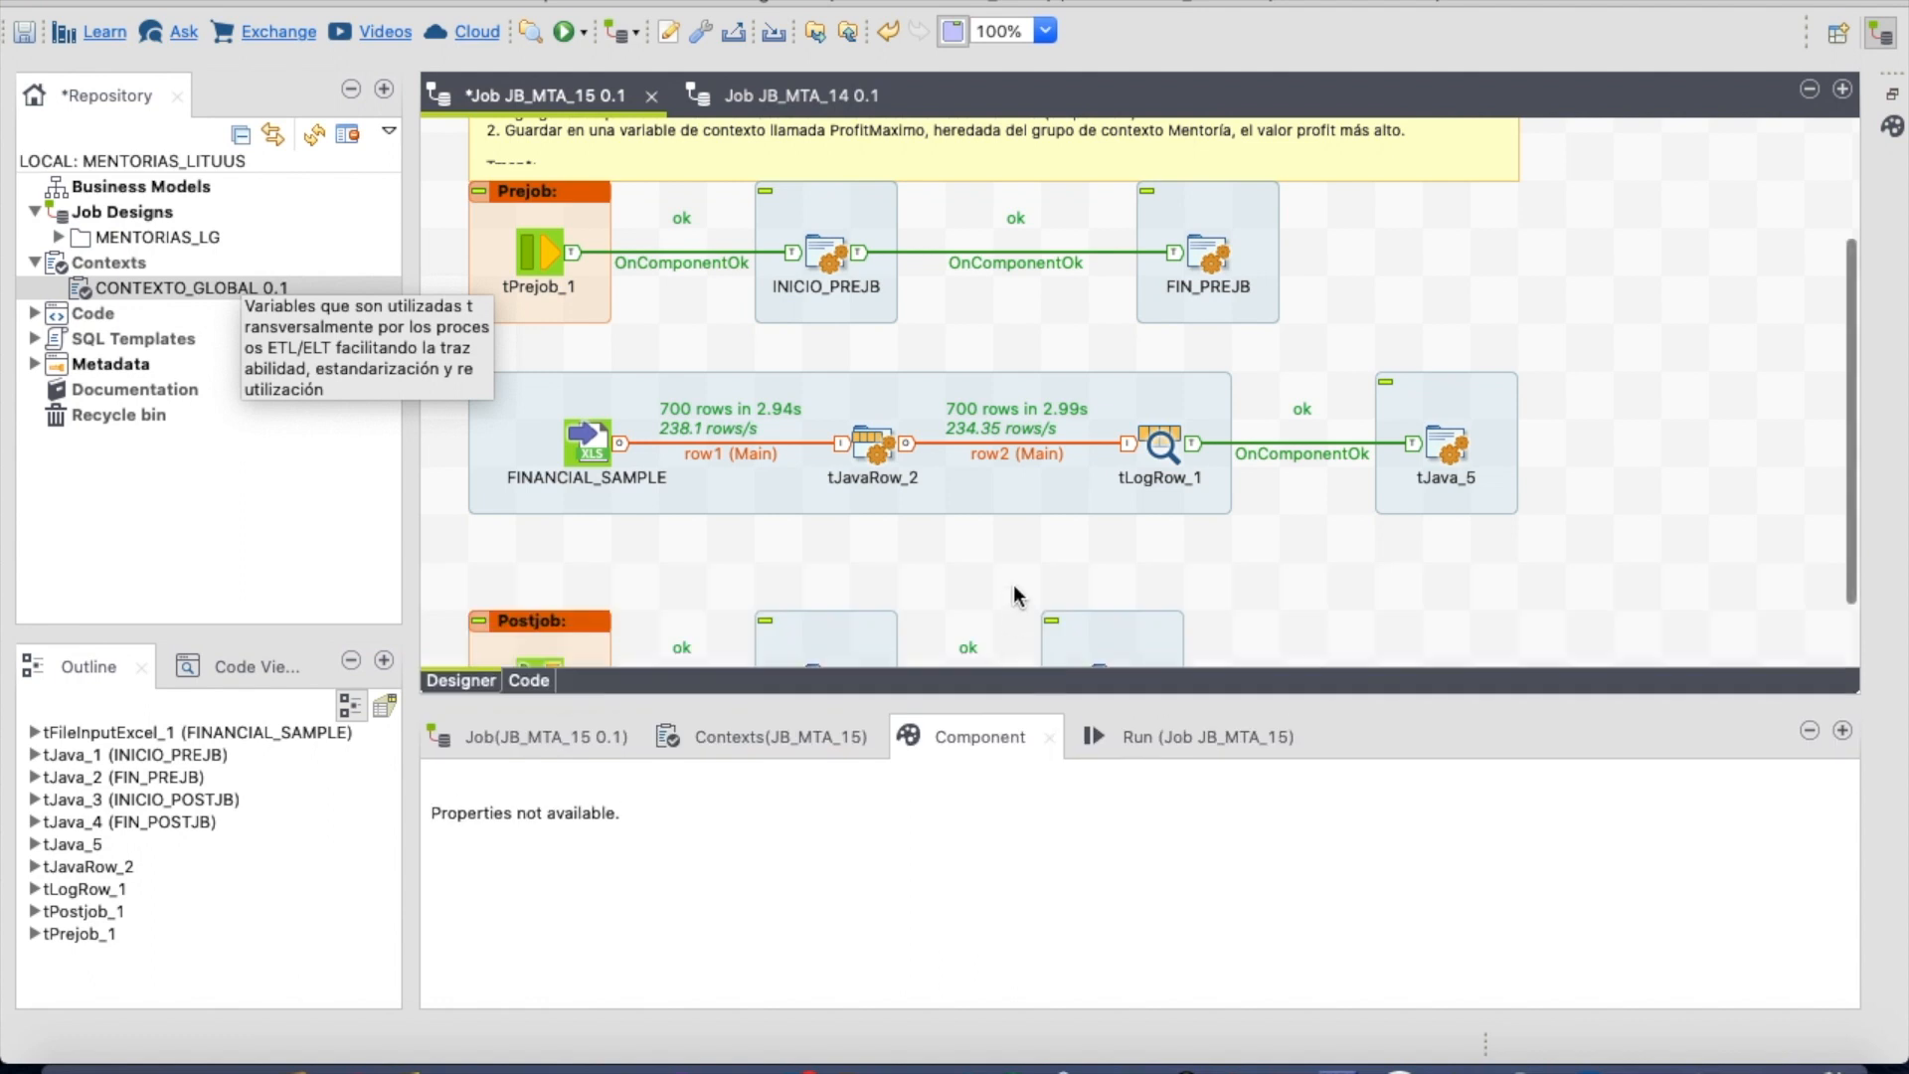
type("t")
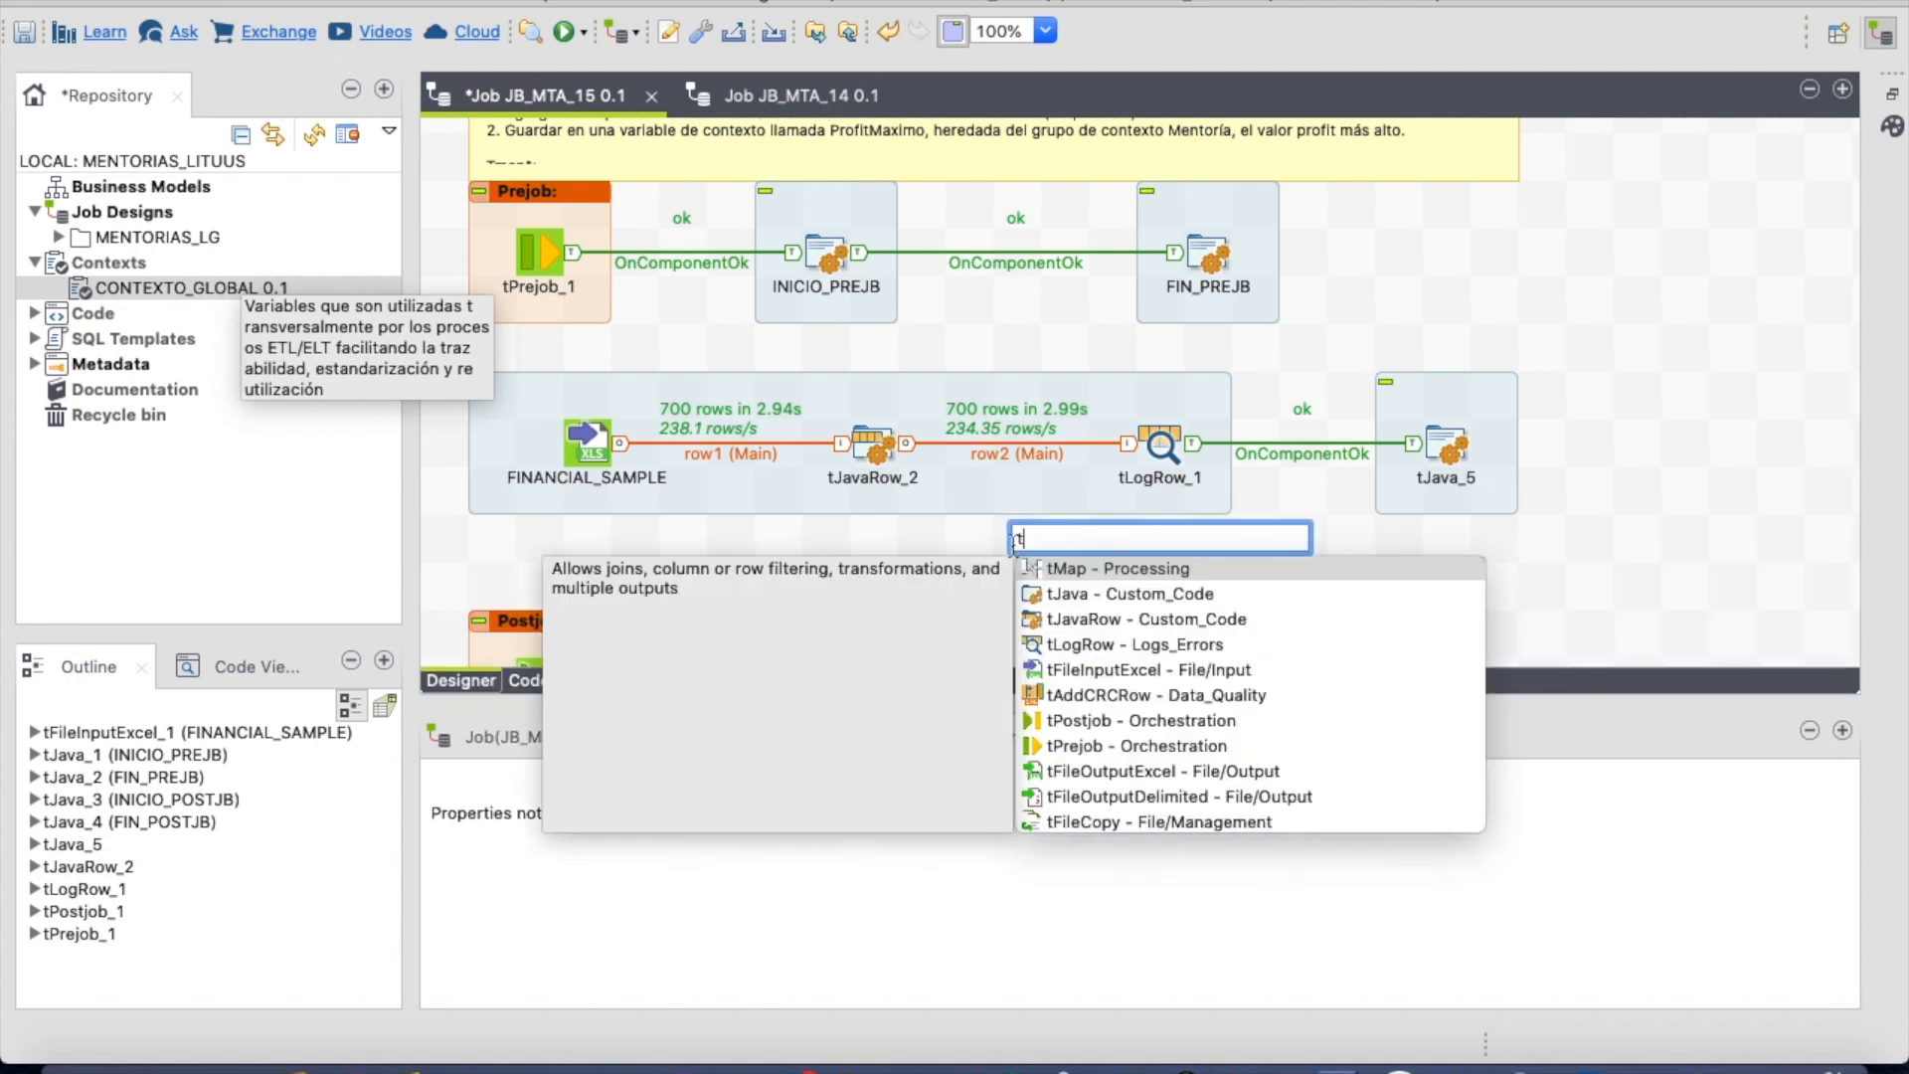
key("Return")
- Delete the row2 (Main) connection between tJavaRow_2 and tLogRow_1
left_click(1096, 443)
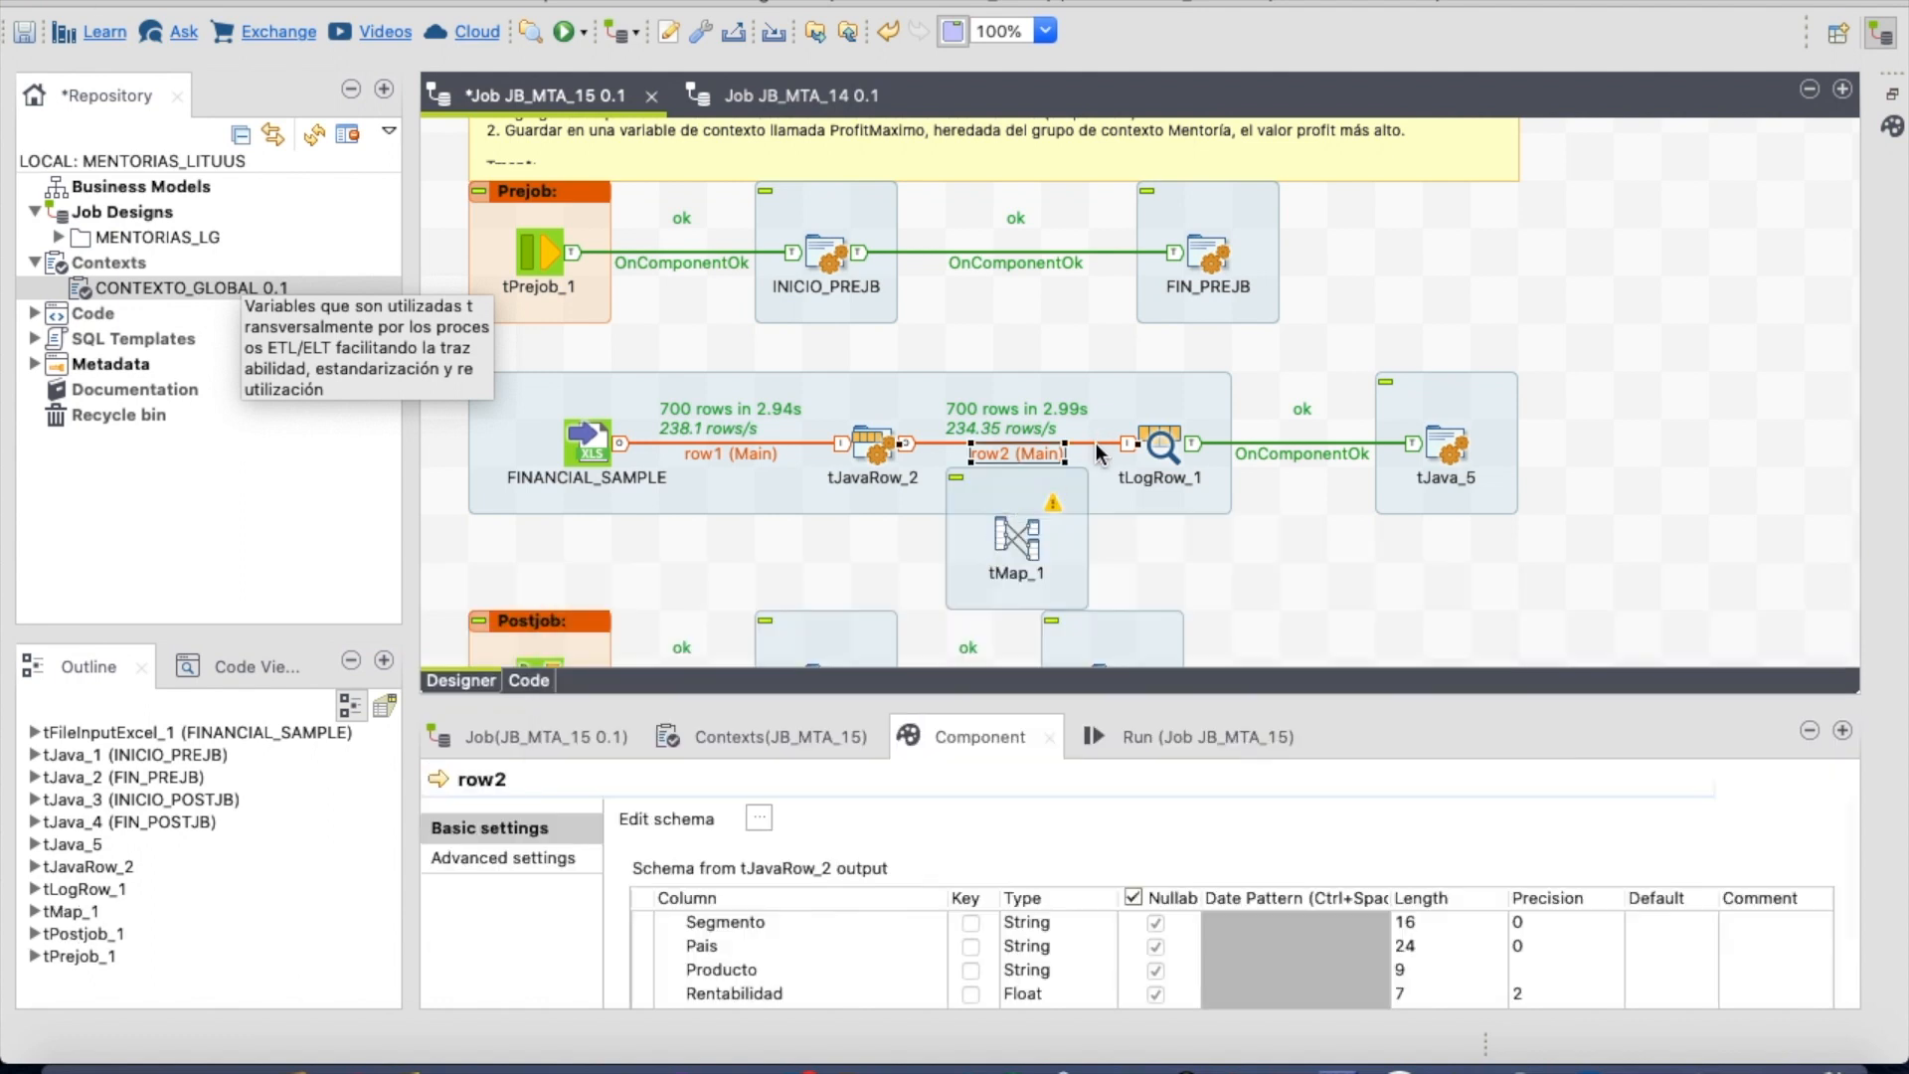
right_click(1060, 444)
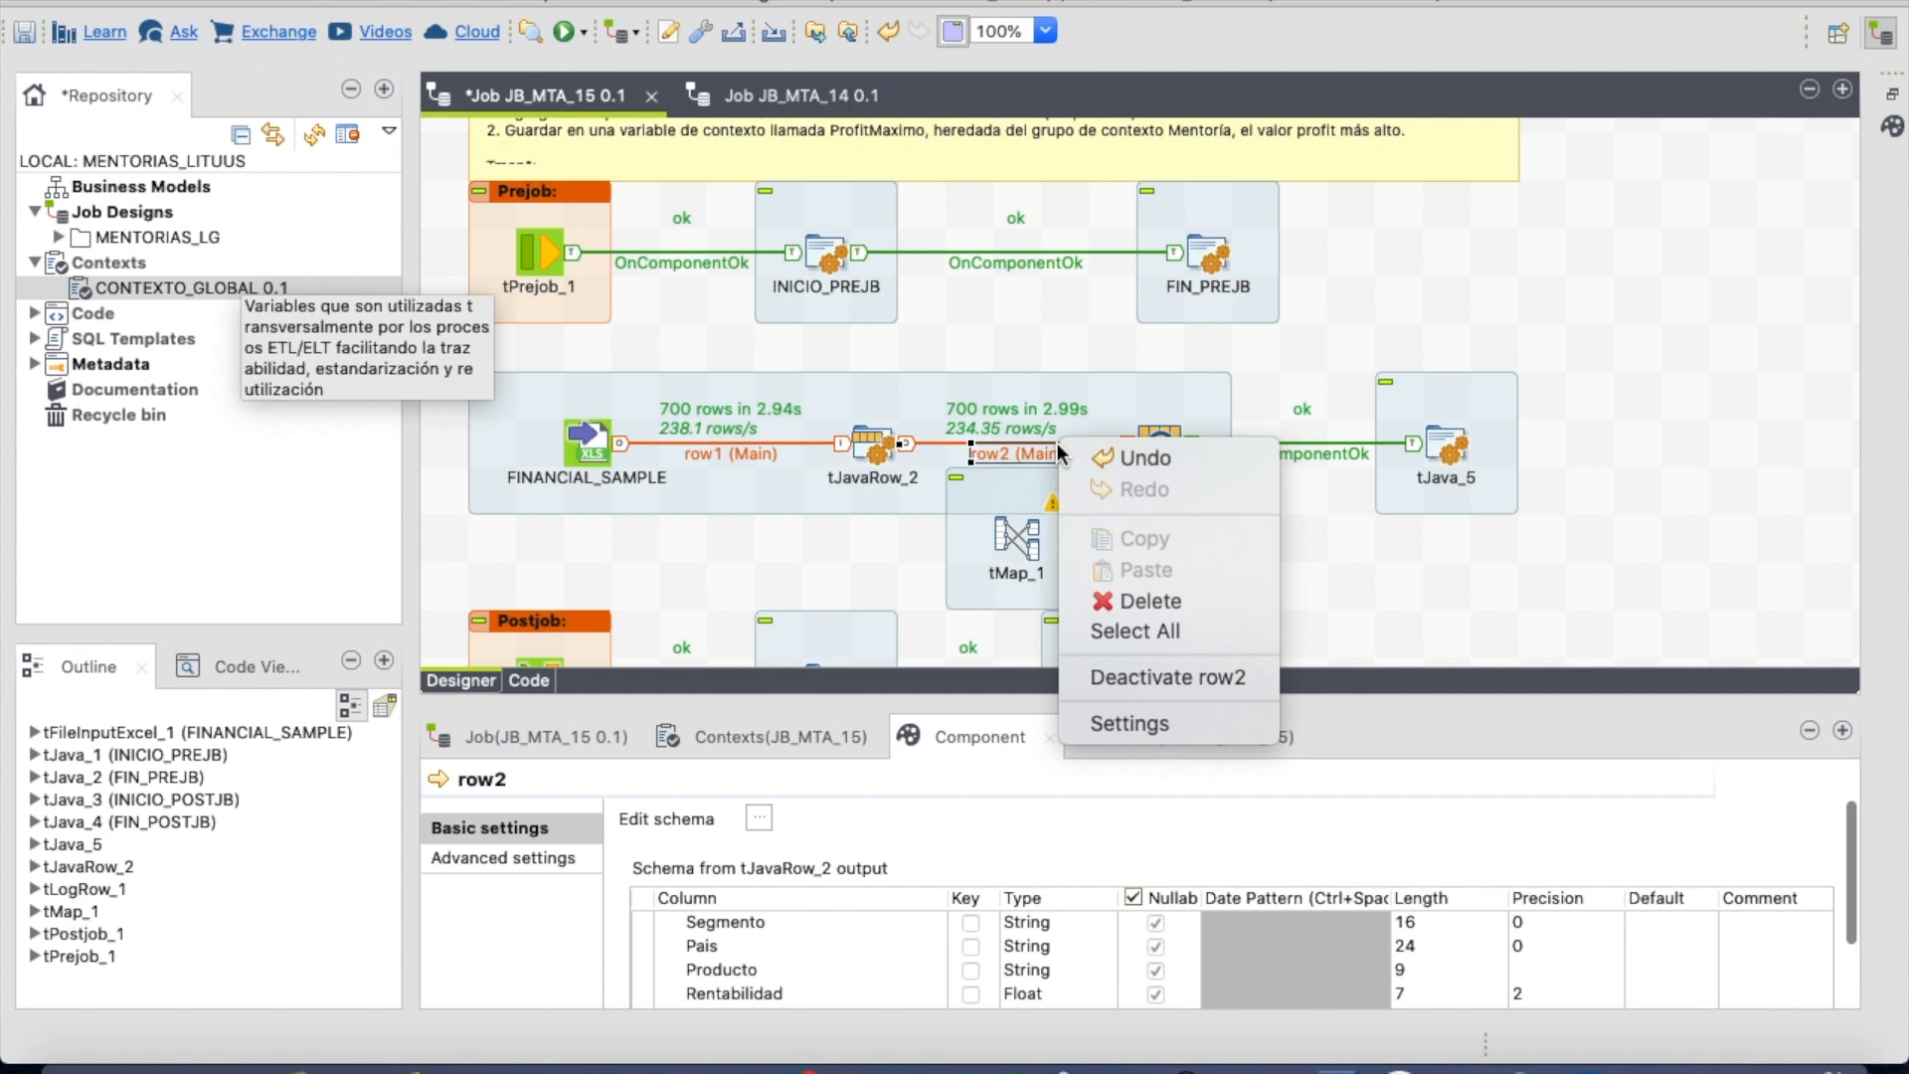
left_click(1139, 599)
- Connect tJavaRow_2's main output to tMap_1, line tMap_1 up with the main flow, and space out tMap_1, tLogRow_1 and tJava_5
left_click(892, 444)
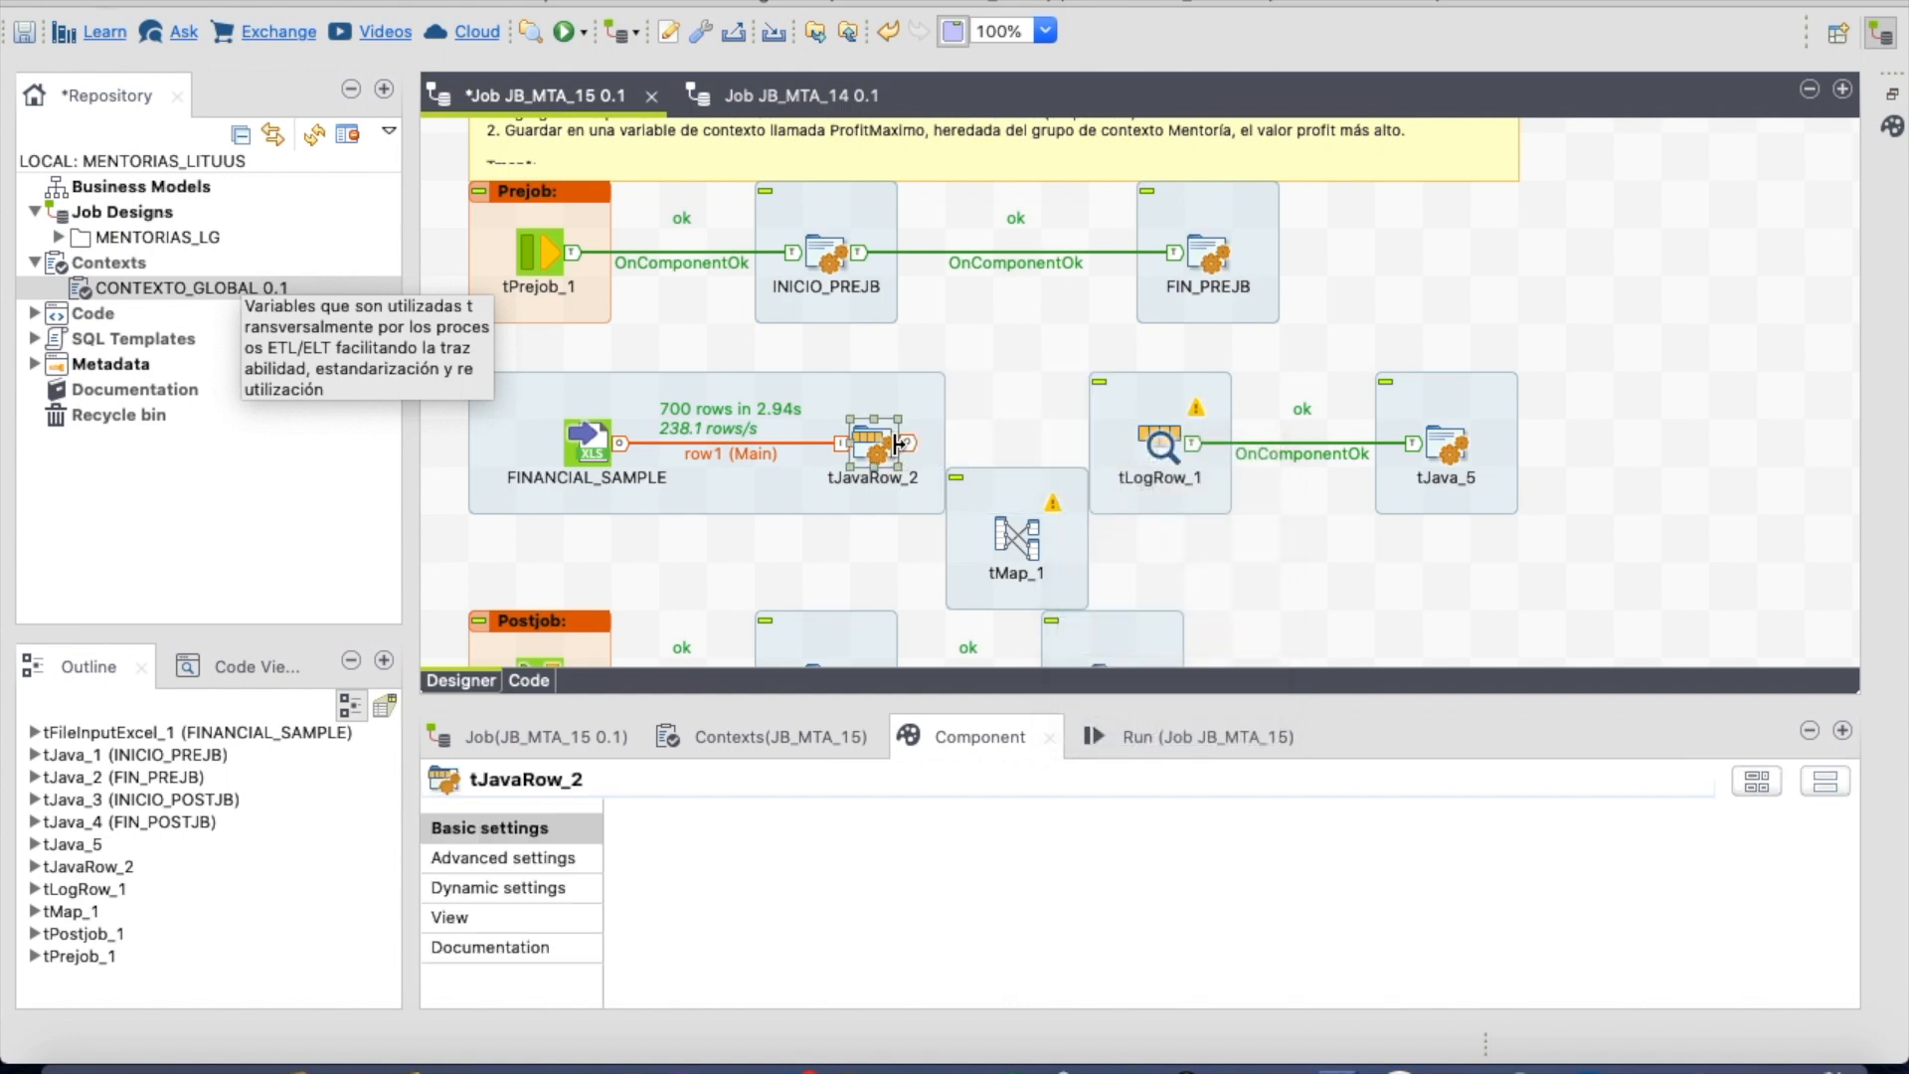
left_click_drag(909, 443, 1010, 439)
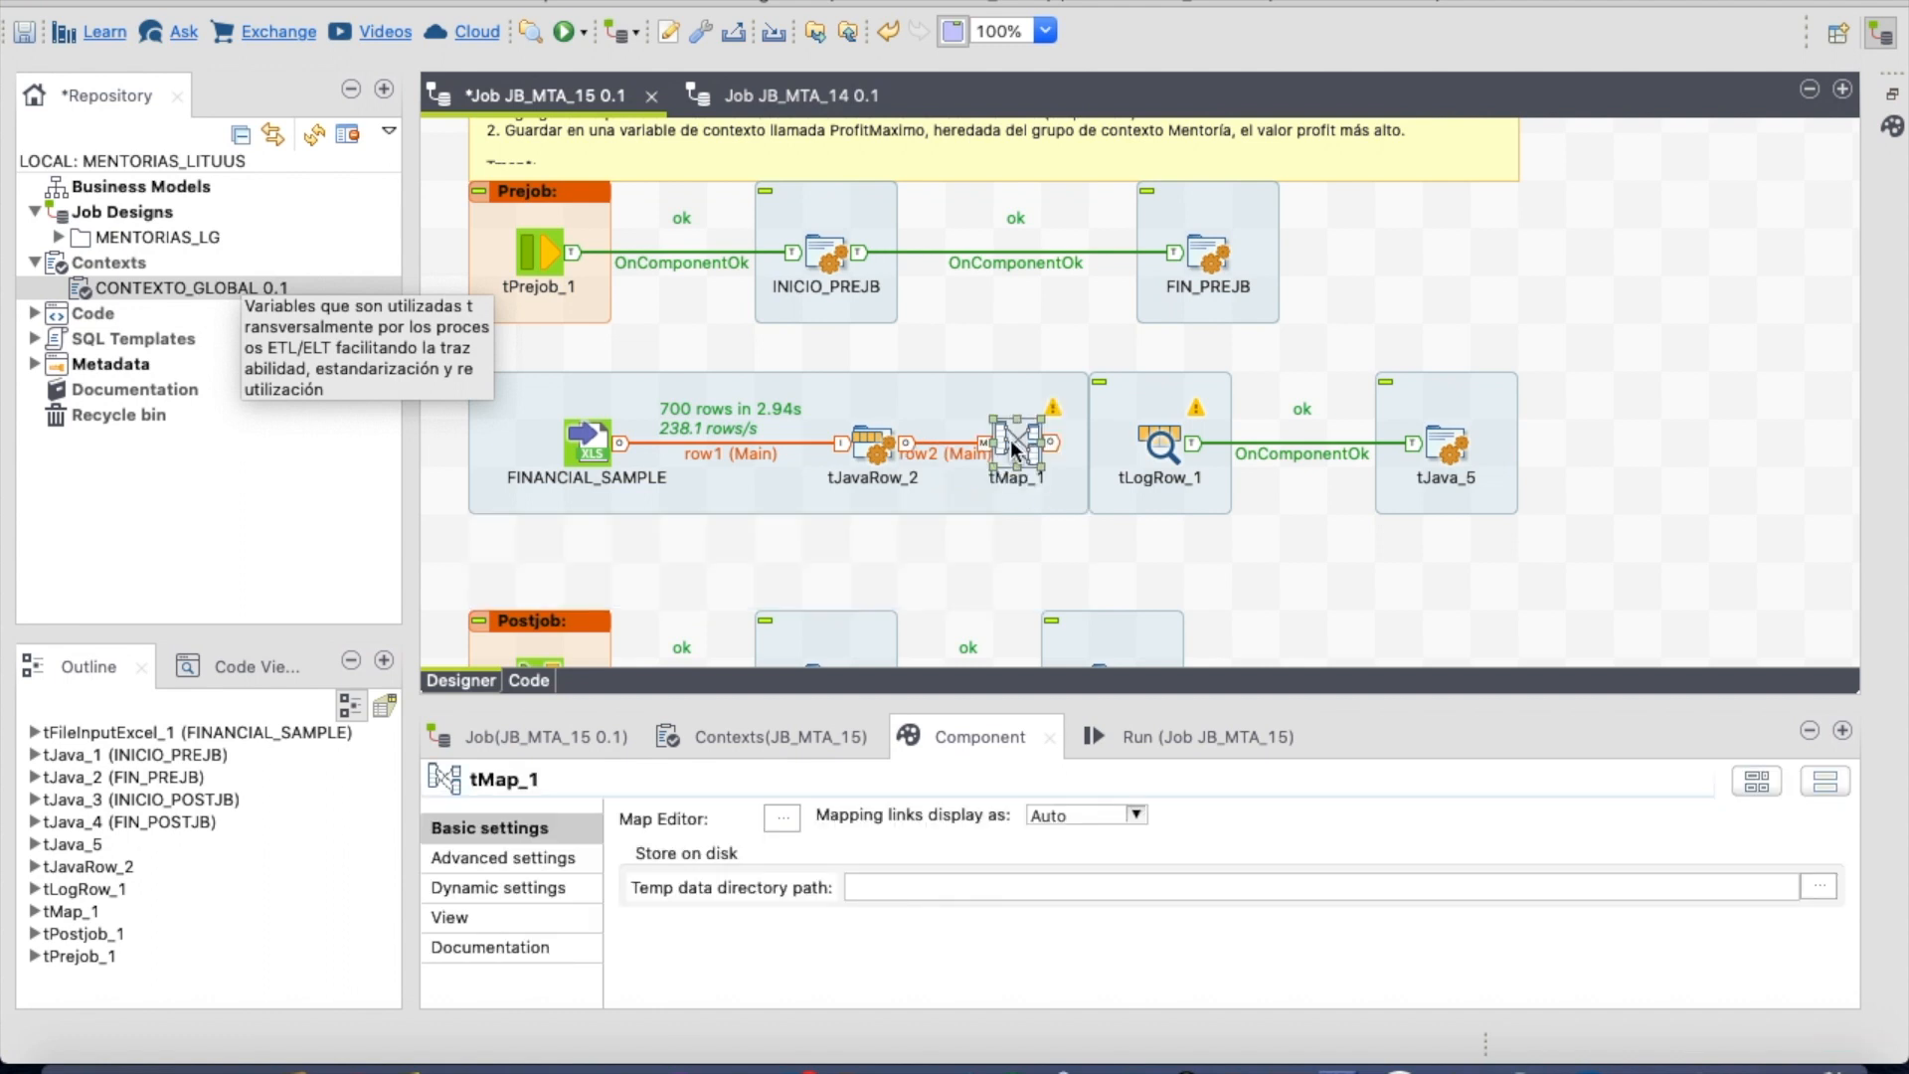
left_click_drag(1186, 438, 1255, 444)
left_click(1440, 448)
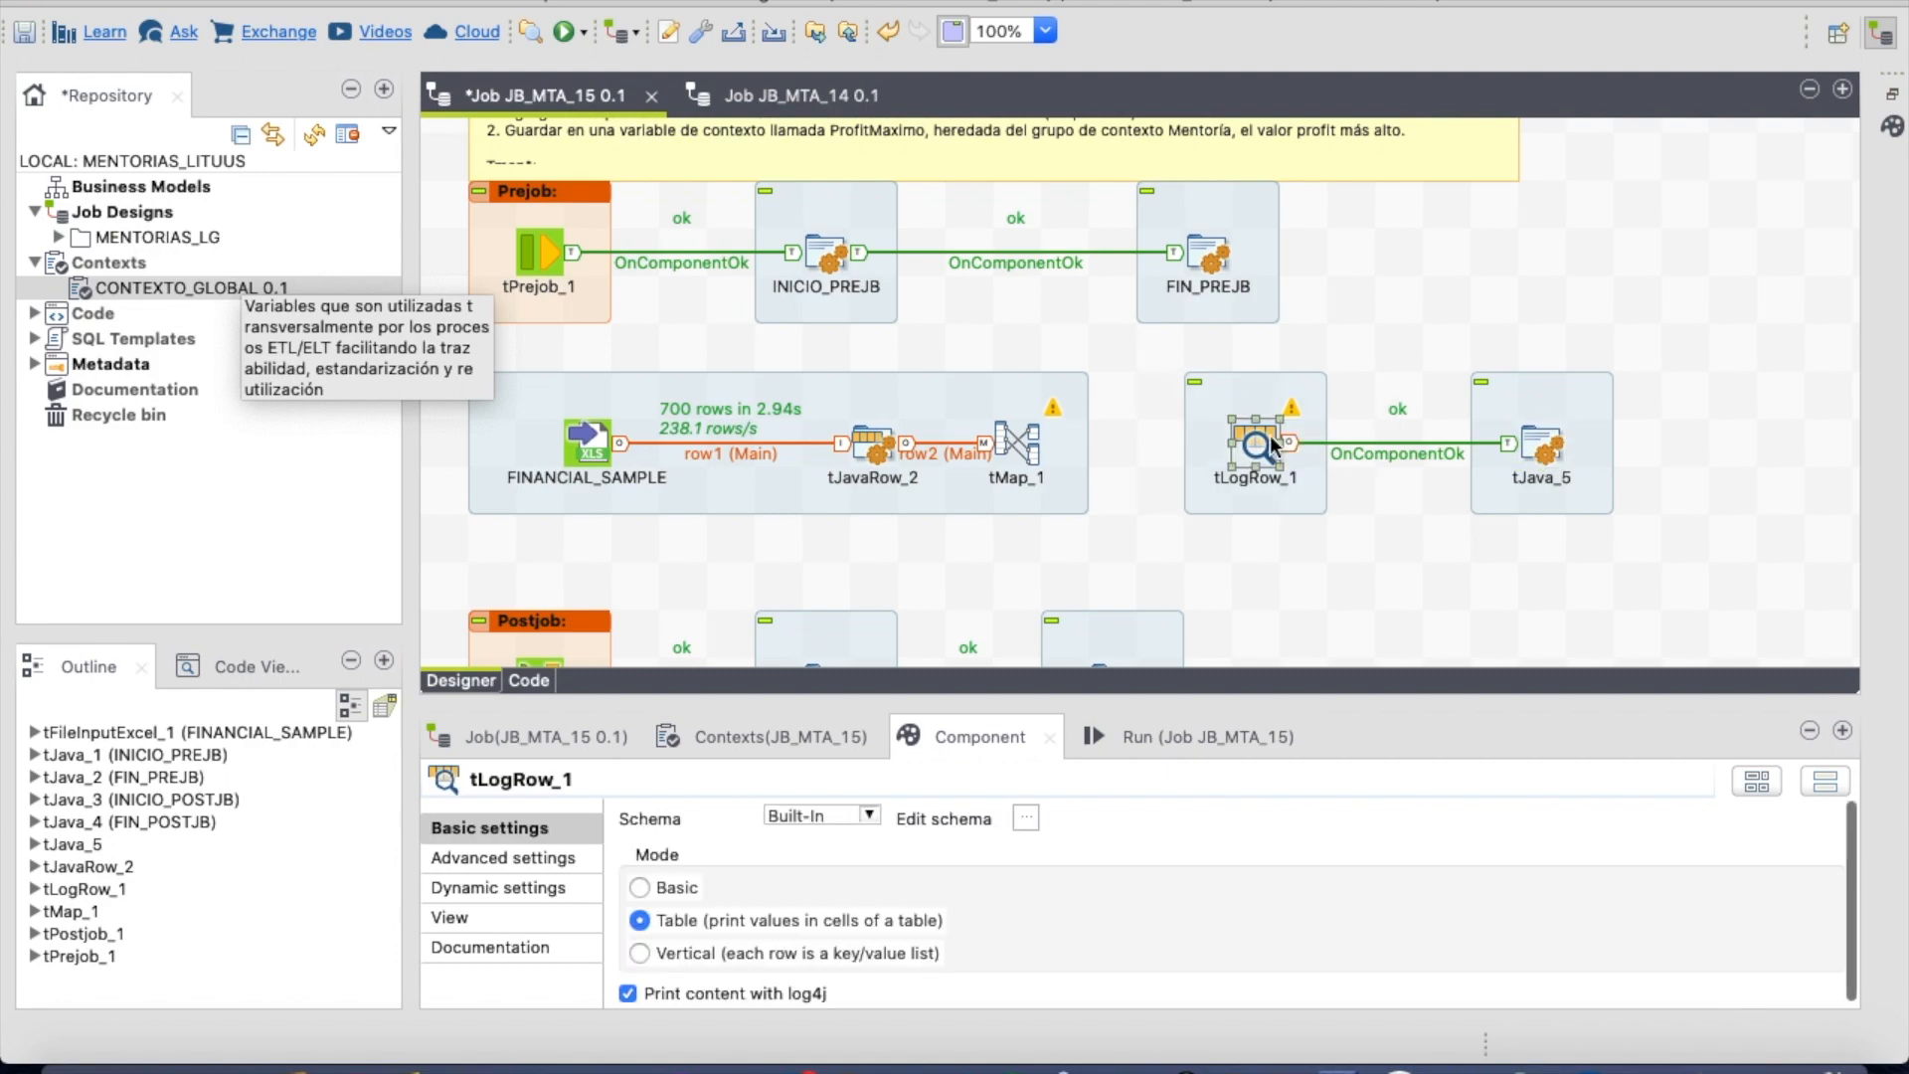
left_click_drag(1029, 443, 1090, 444)
- Open tMap_1's map editor and add a new output named FILAS_FILTRADAS
double_click(1089, 443)
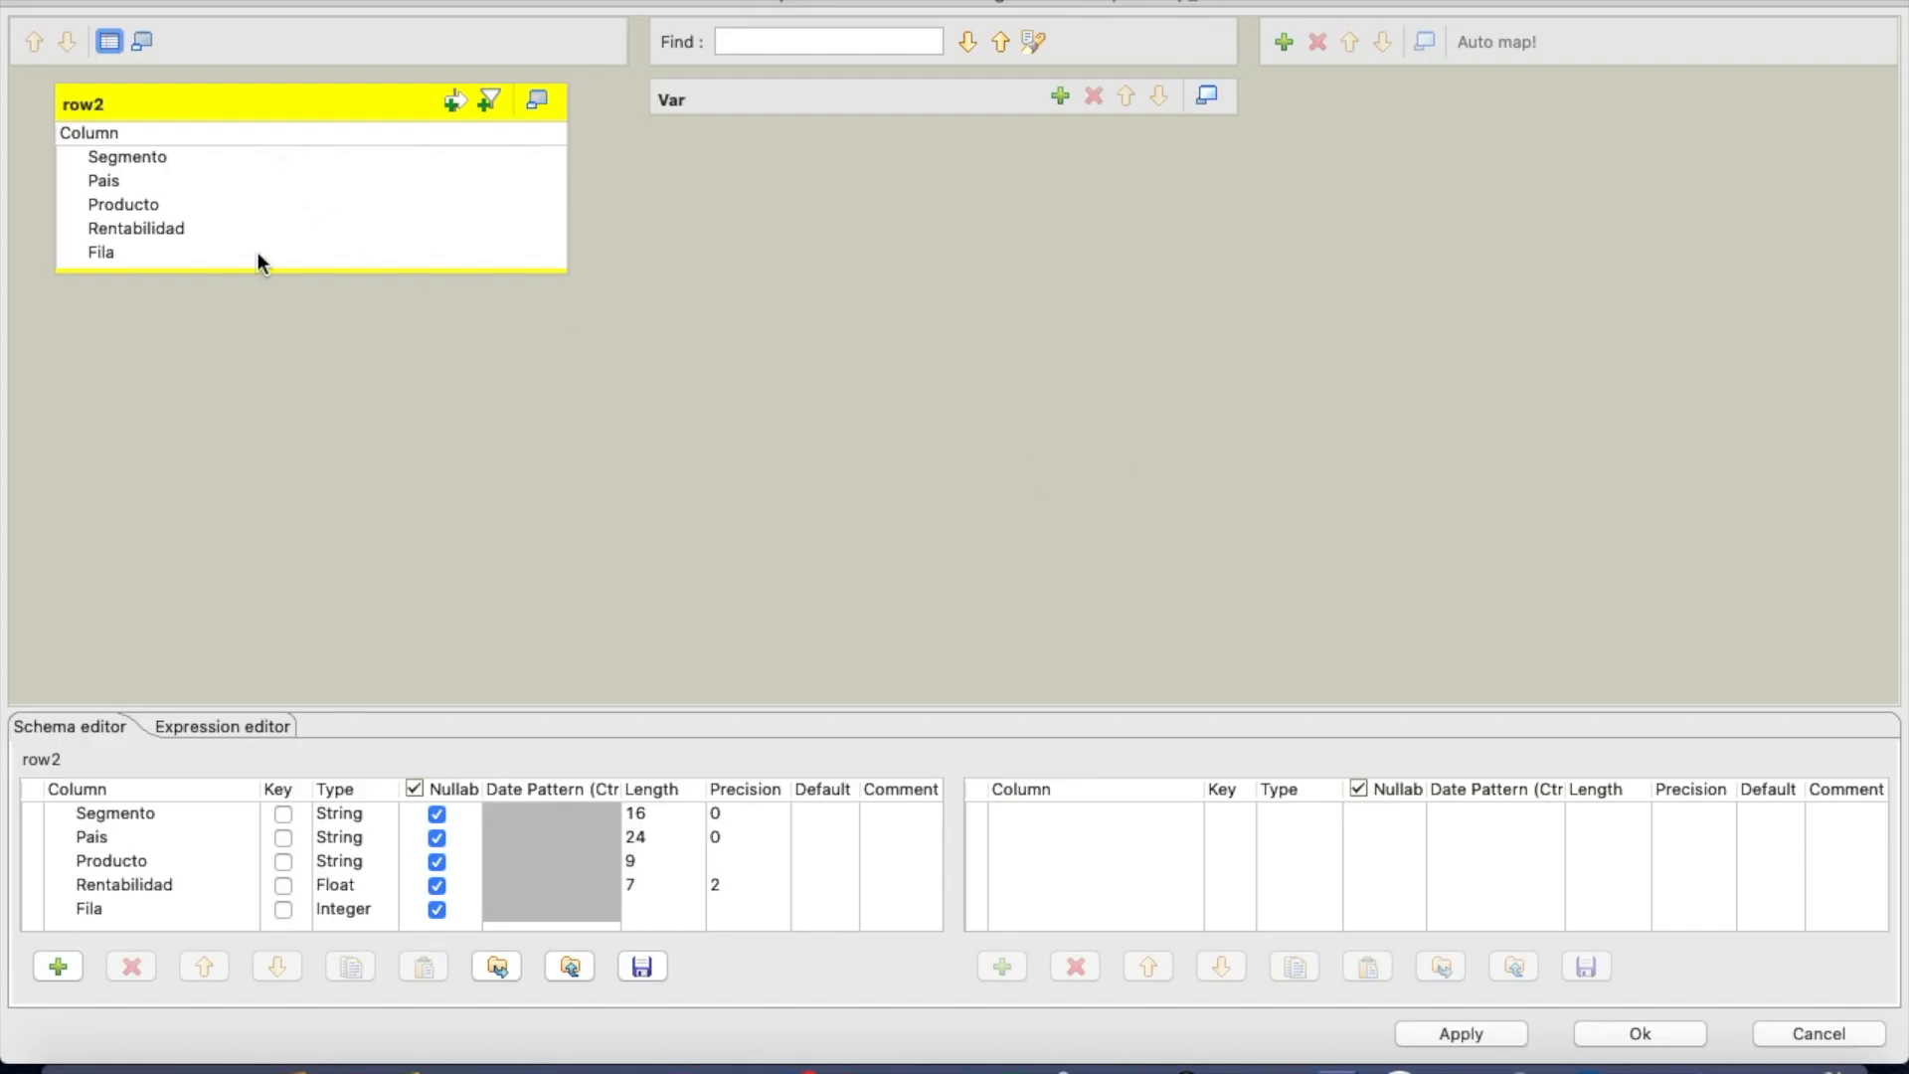
left_click(1284, 42)
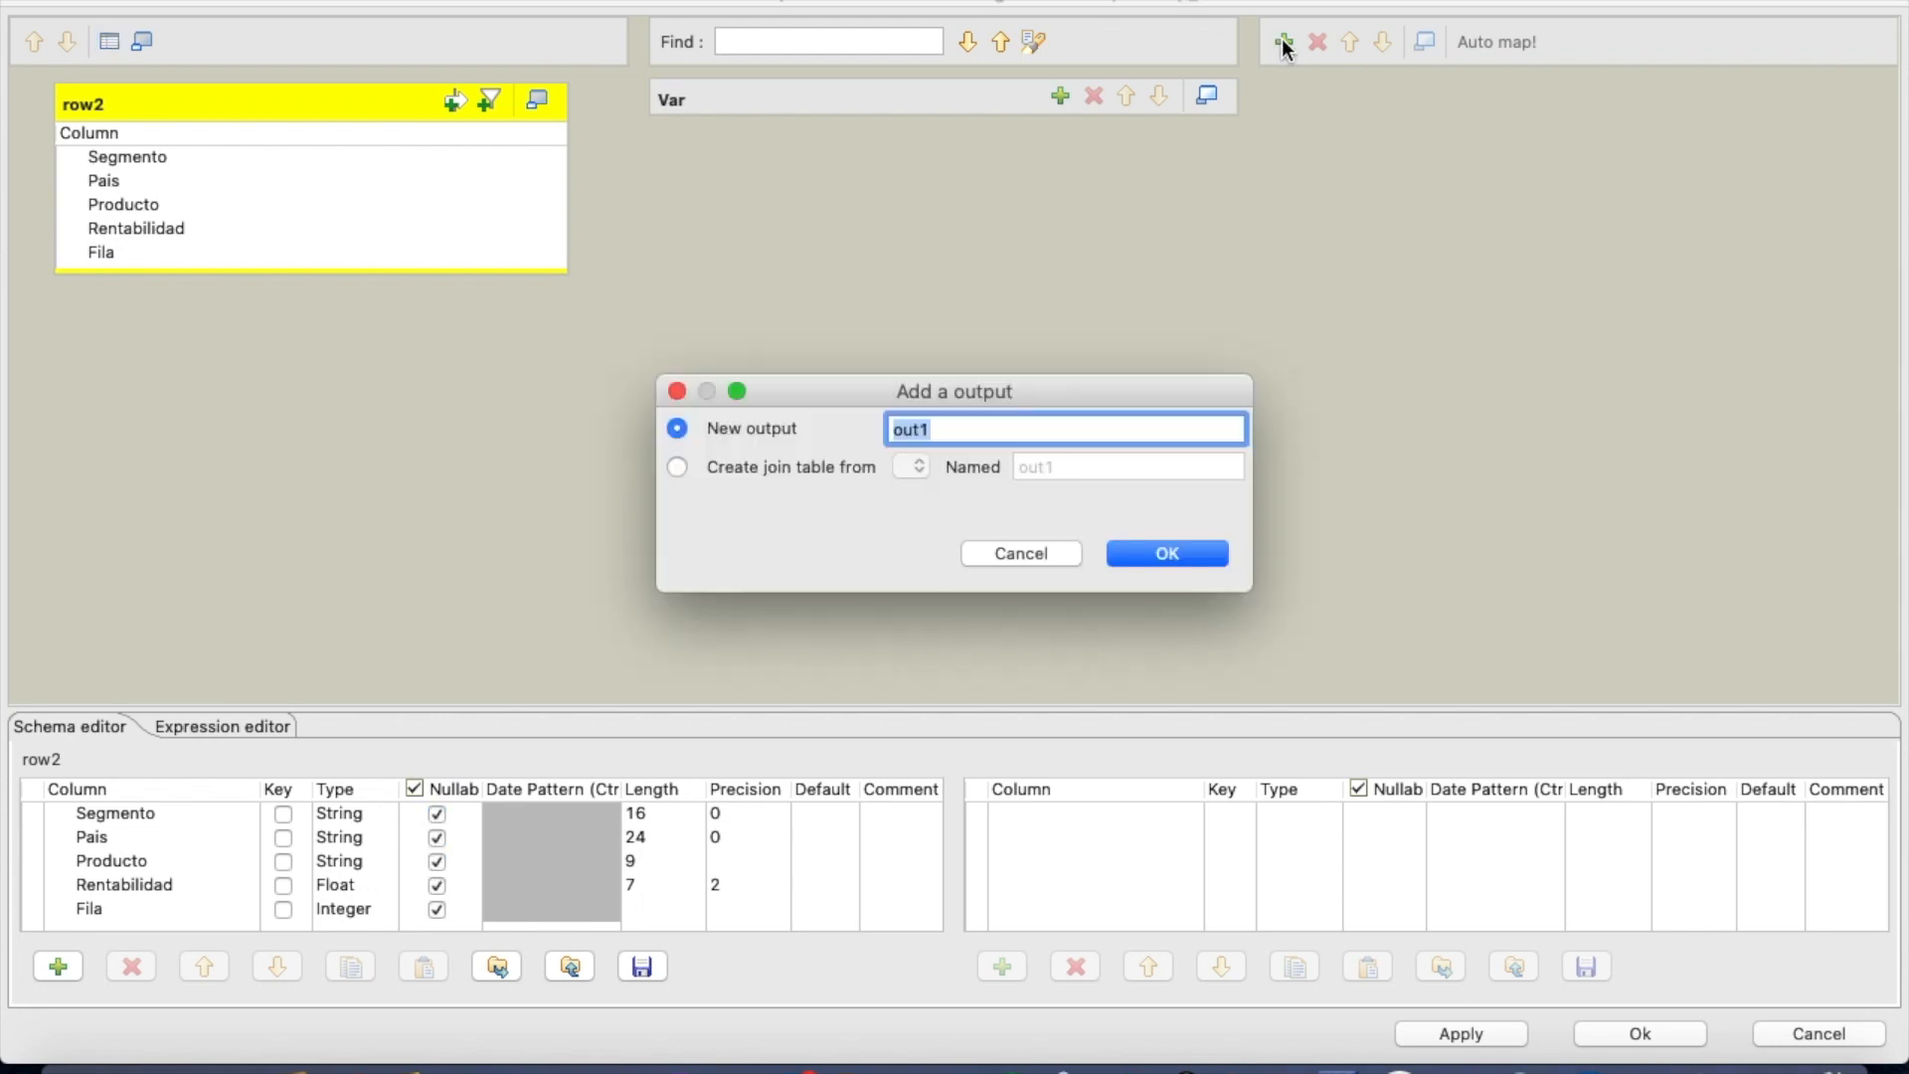
type("FILAS_FILTRADAS")
key("Return")
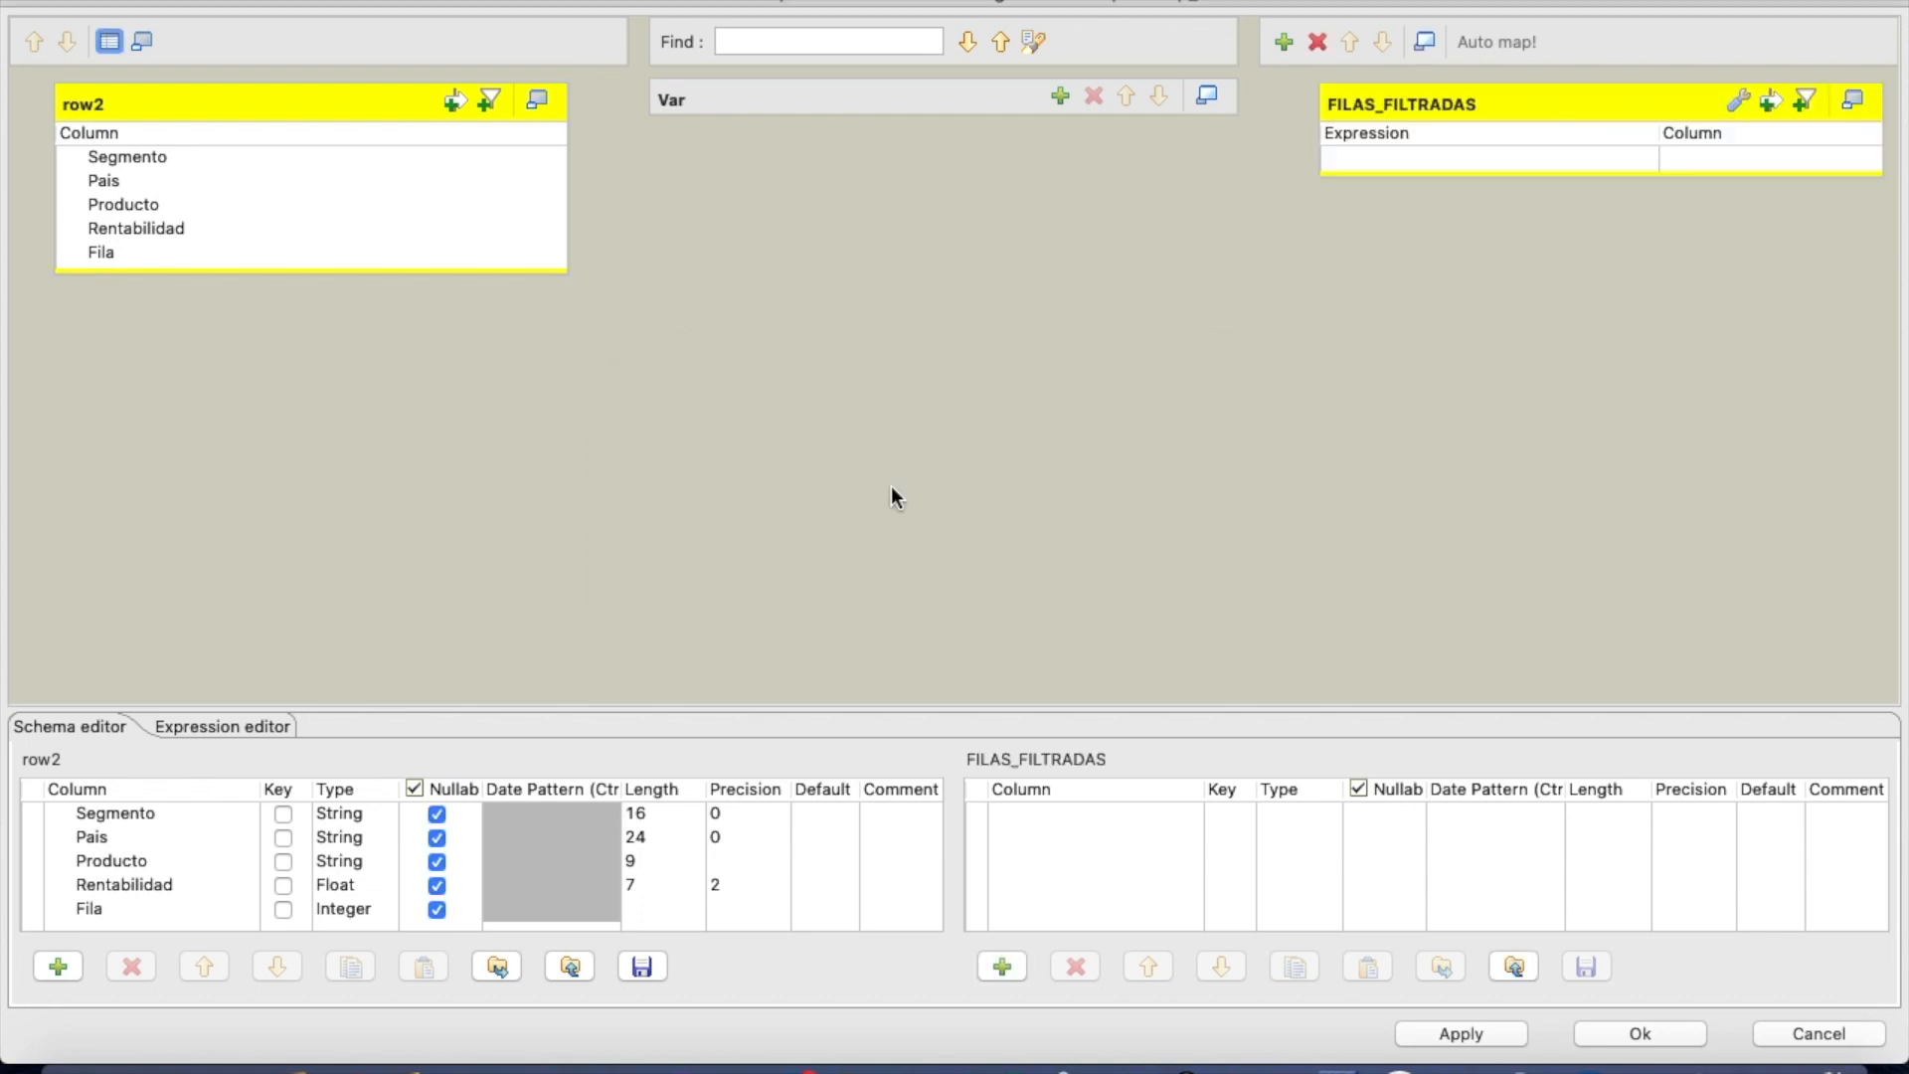
- Map all five row2 columns, Segmento through Fila, into the FILAS_FILTRADAS output
left_click(386, 165)
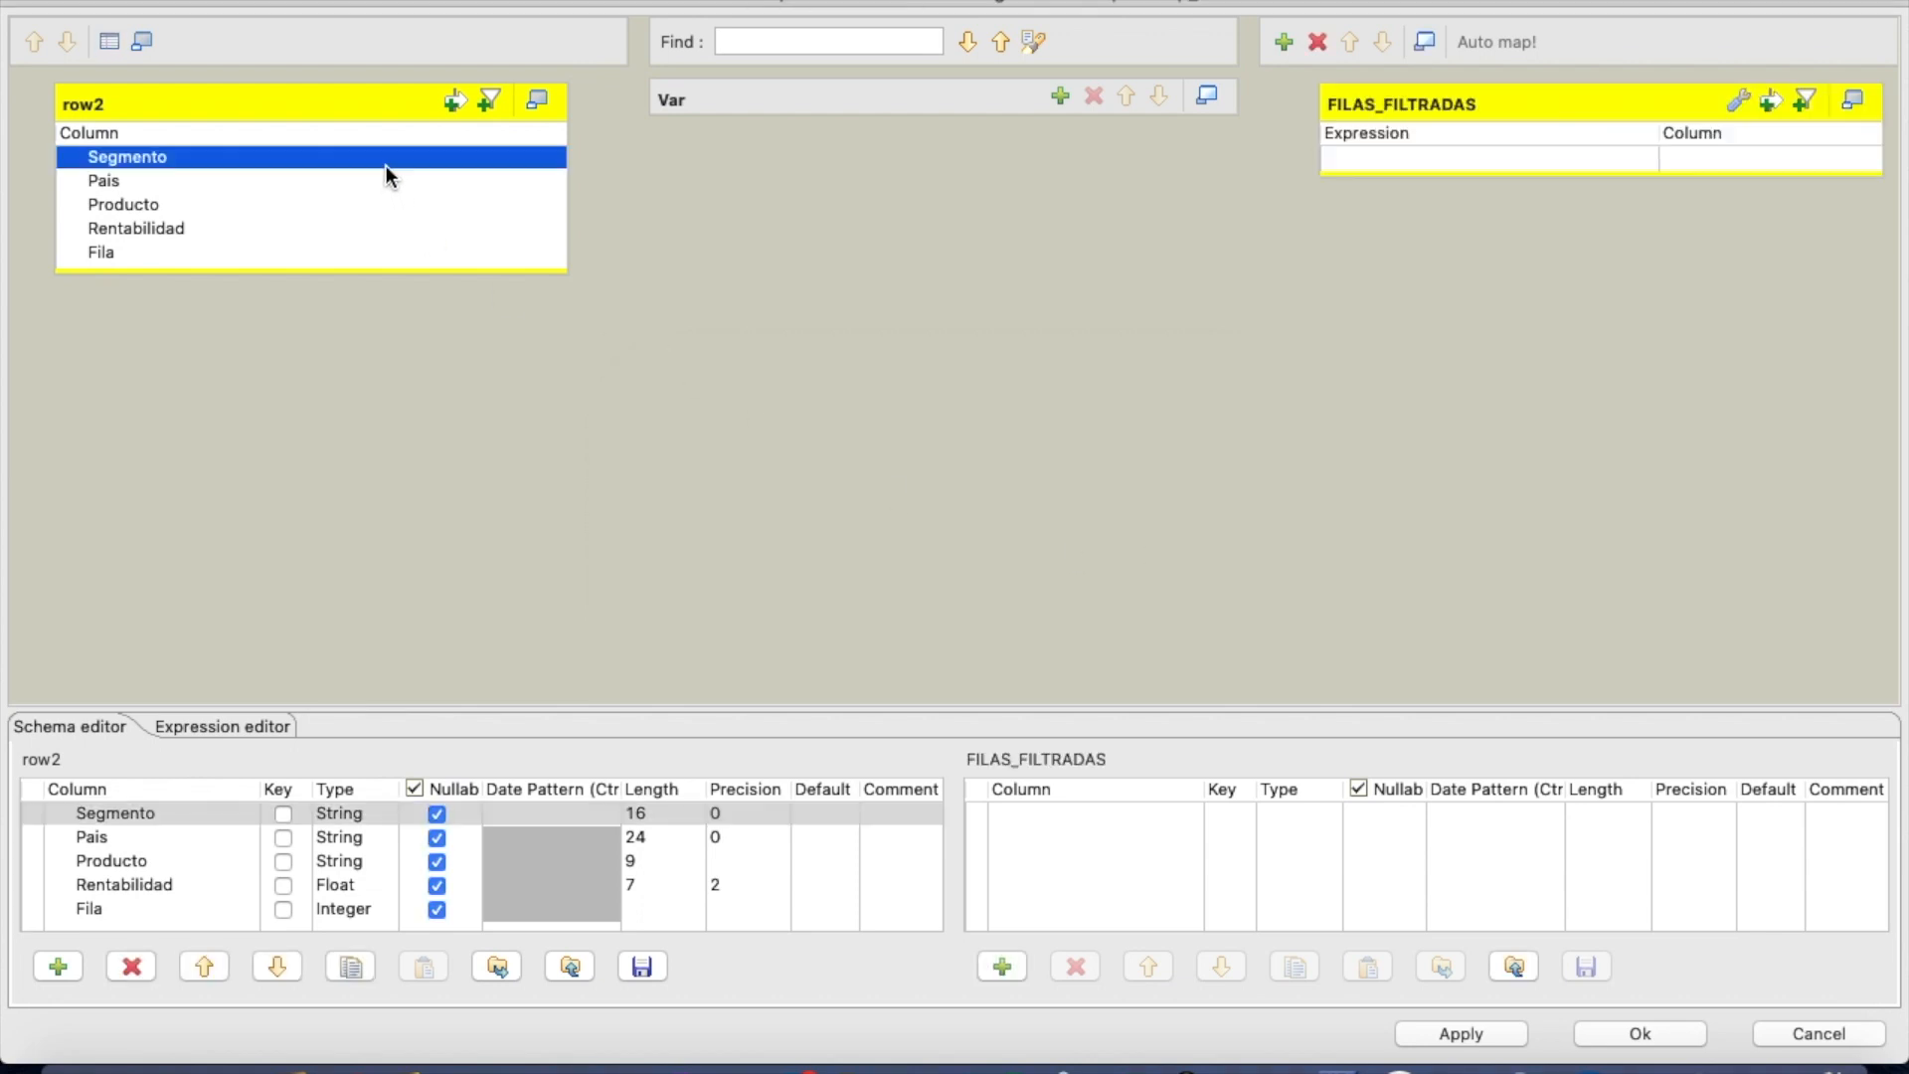
key("shift+Down")
key("shift+Down")
key("shift+Down")
key("shift+Down")
left_click_drag(387, 177, 1517, 164)
left_click(488, 99)
left_click(169, 139)
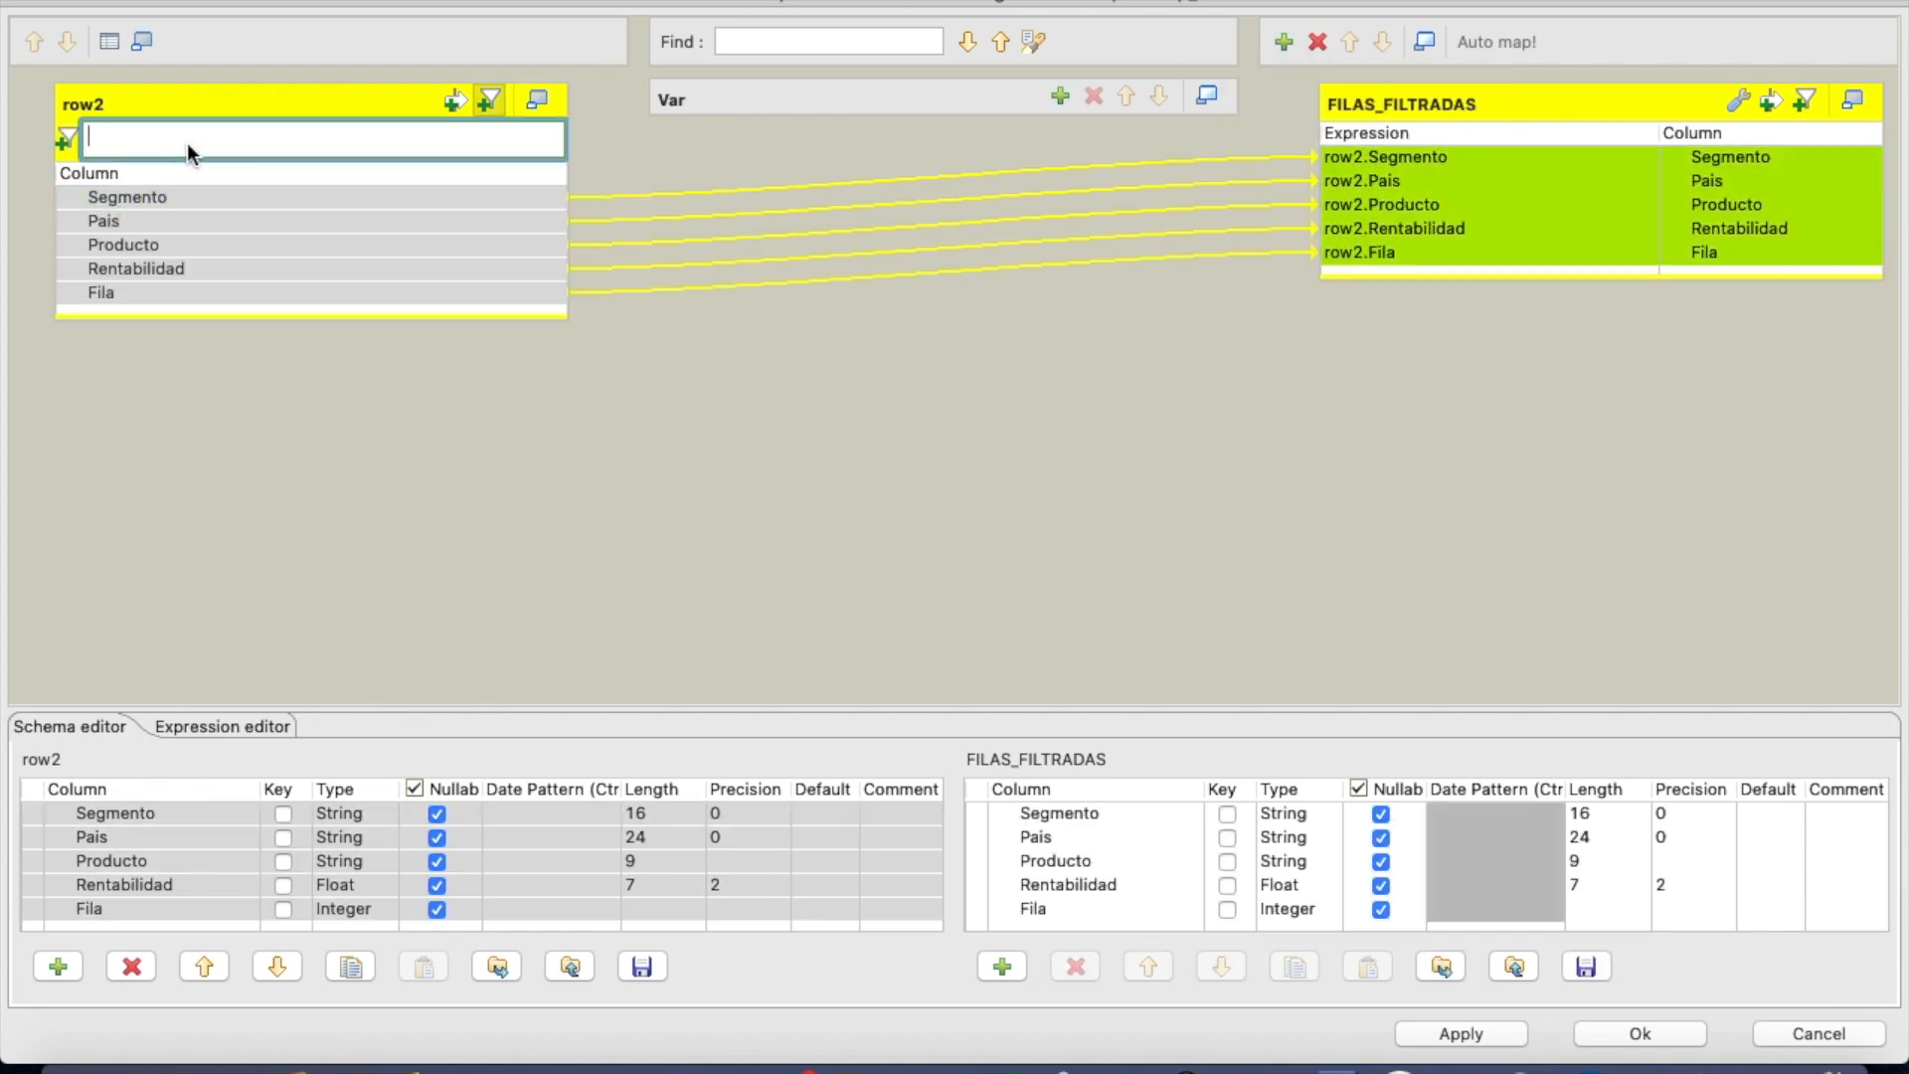
type("ROW2")
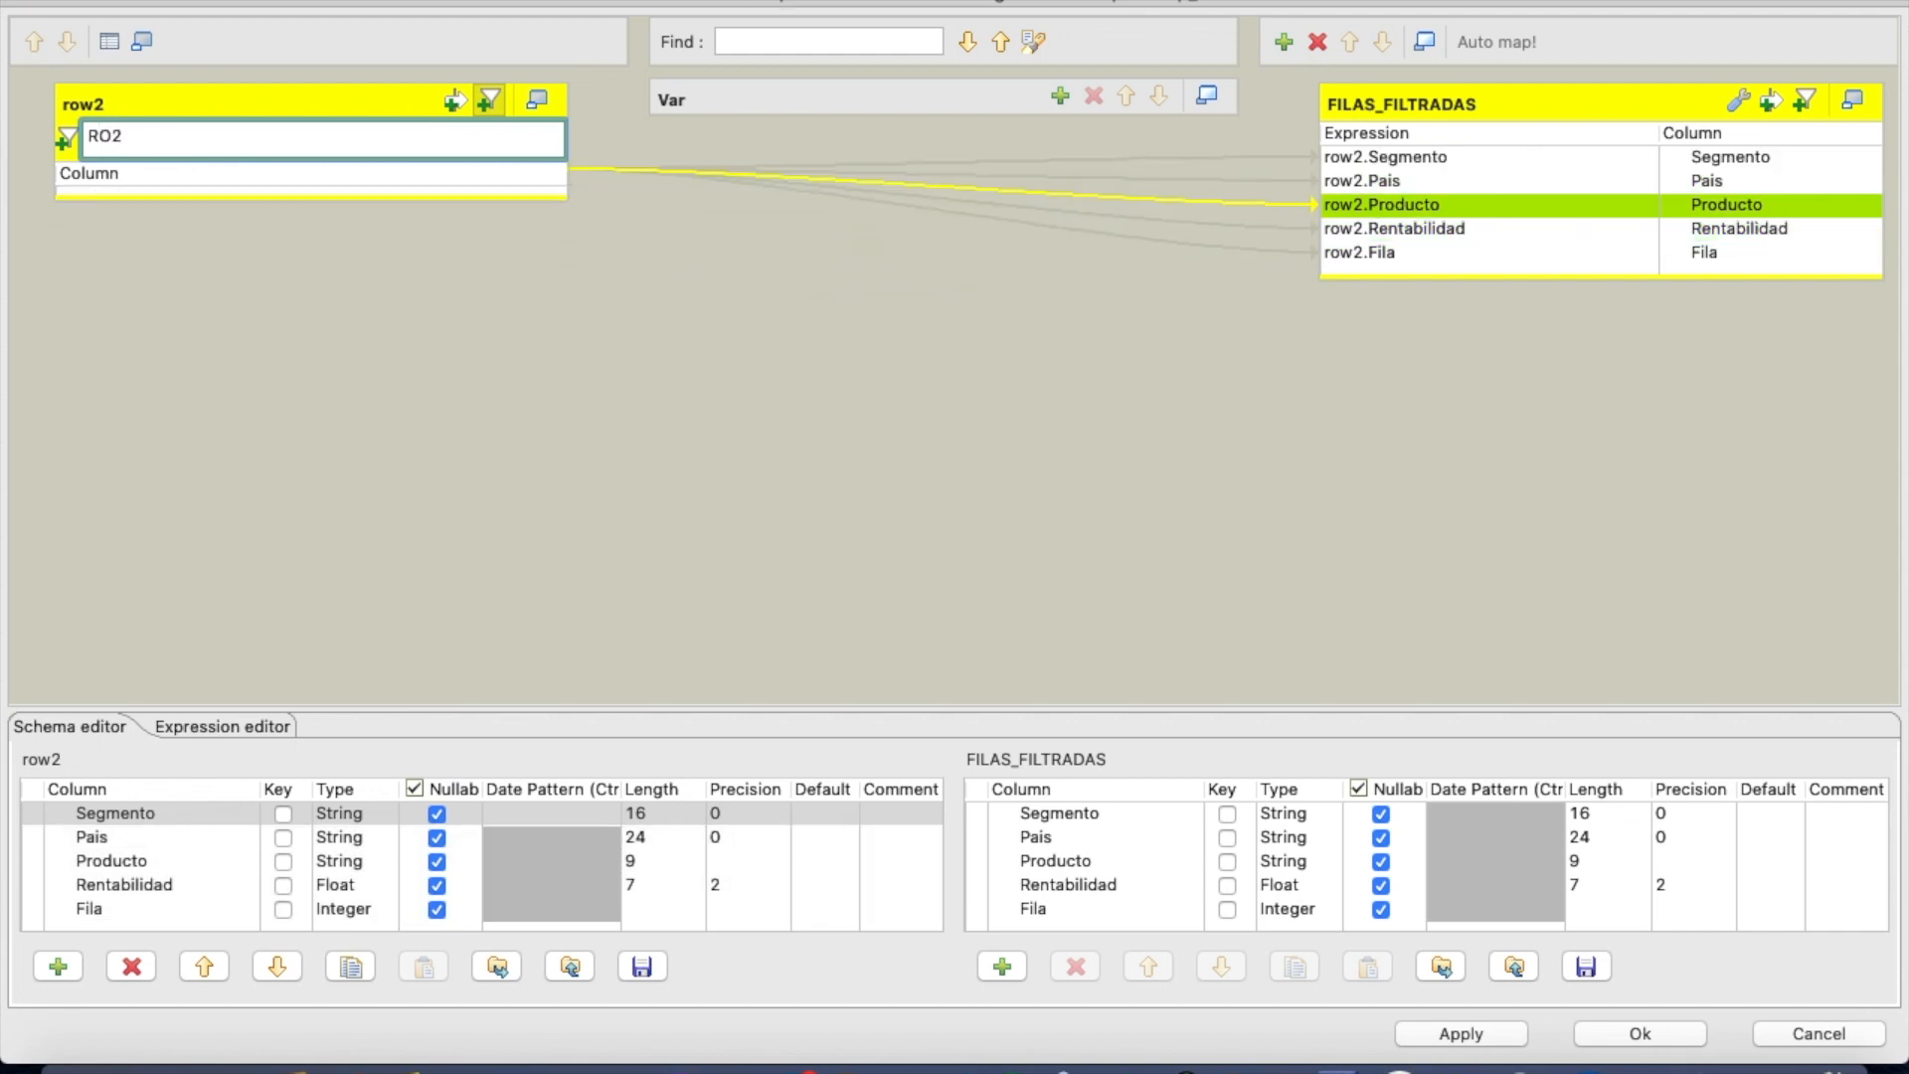
key("BackSpace")
key("BackSpace")
key("BackSpace")
key("BackSpace")
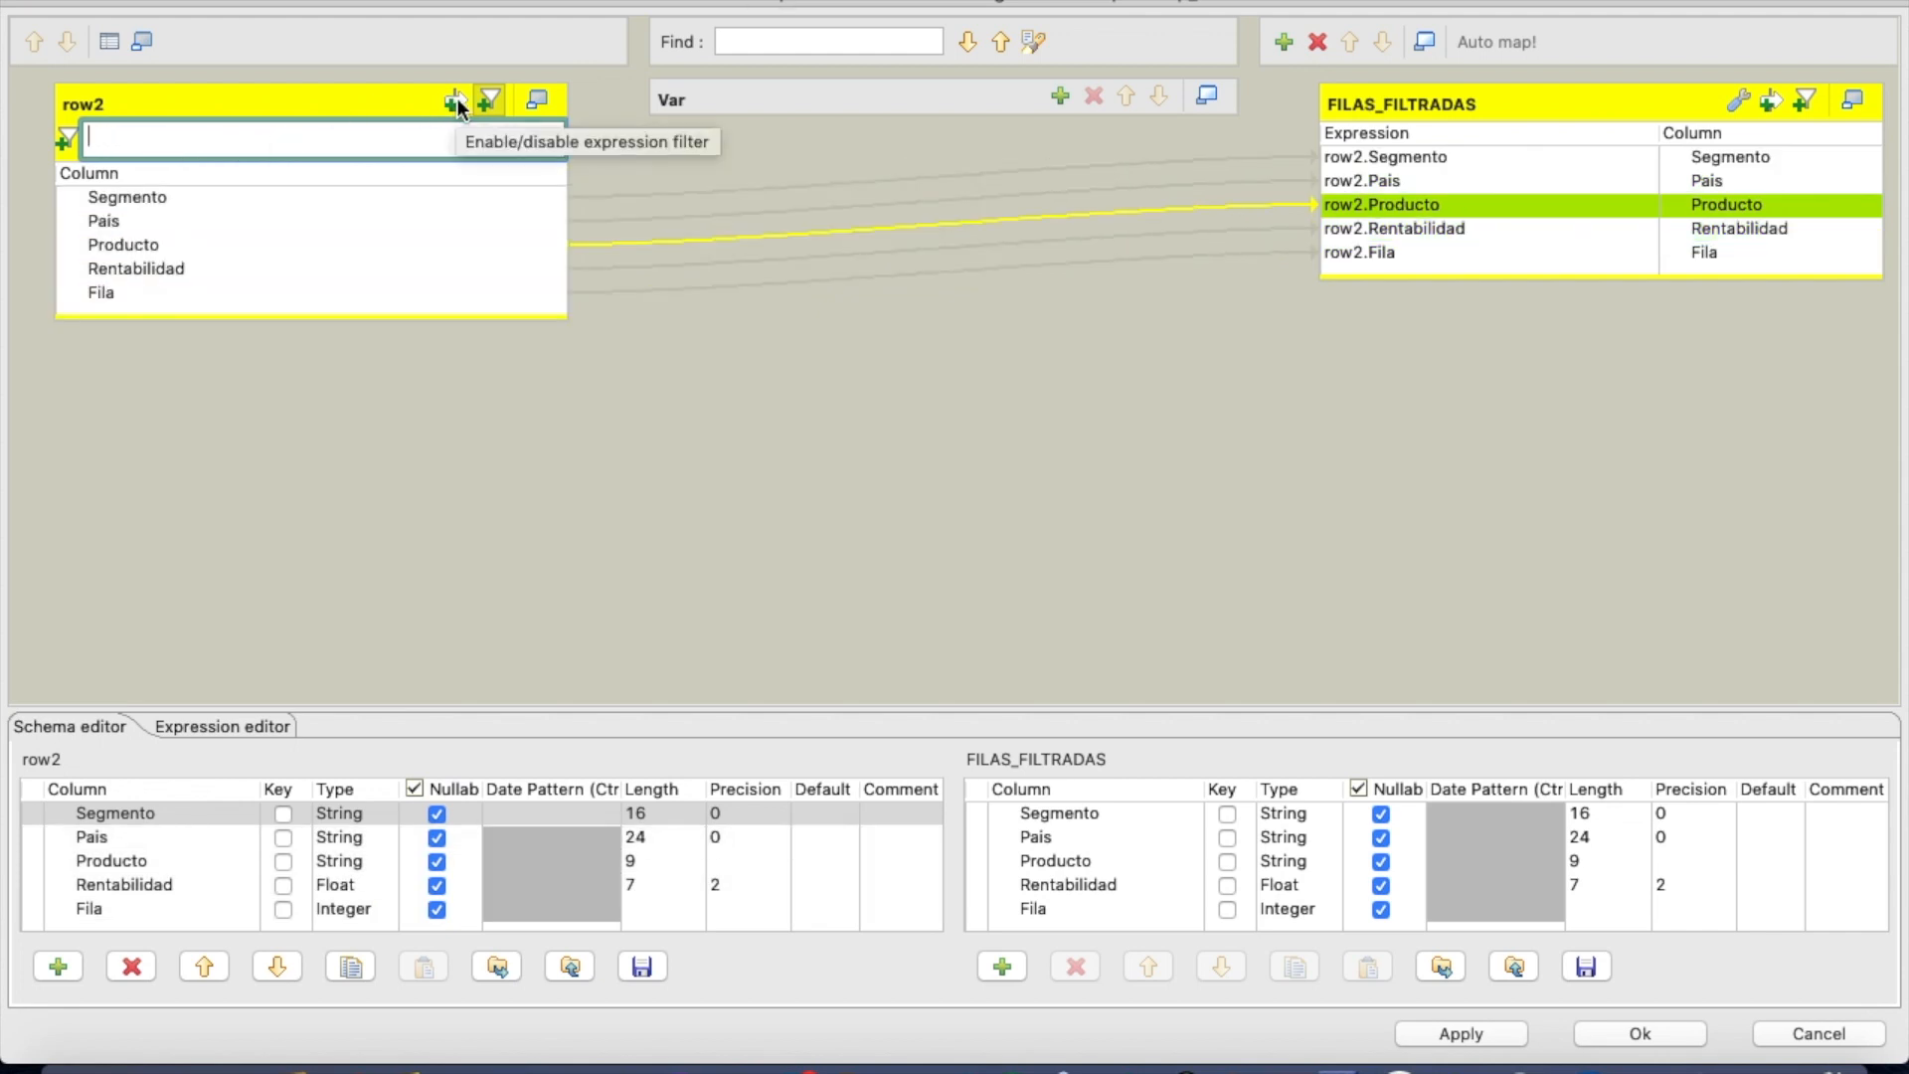
- Add the expression filter row2.Fila<20 to the row2 input, without the column name filter, and accept the map
left_click(457, 98)
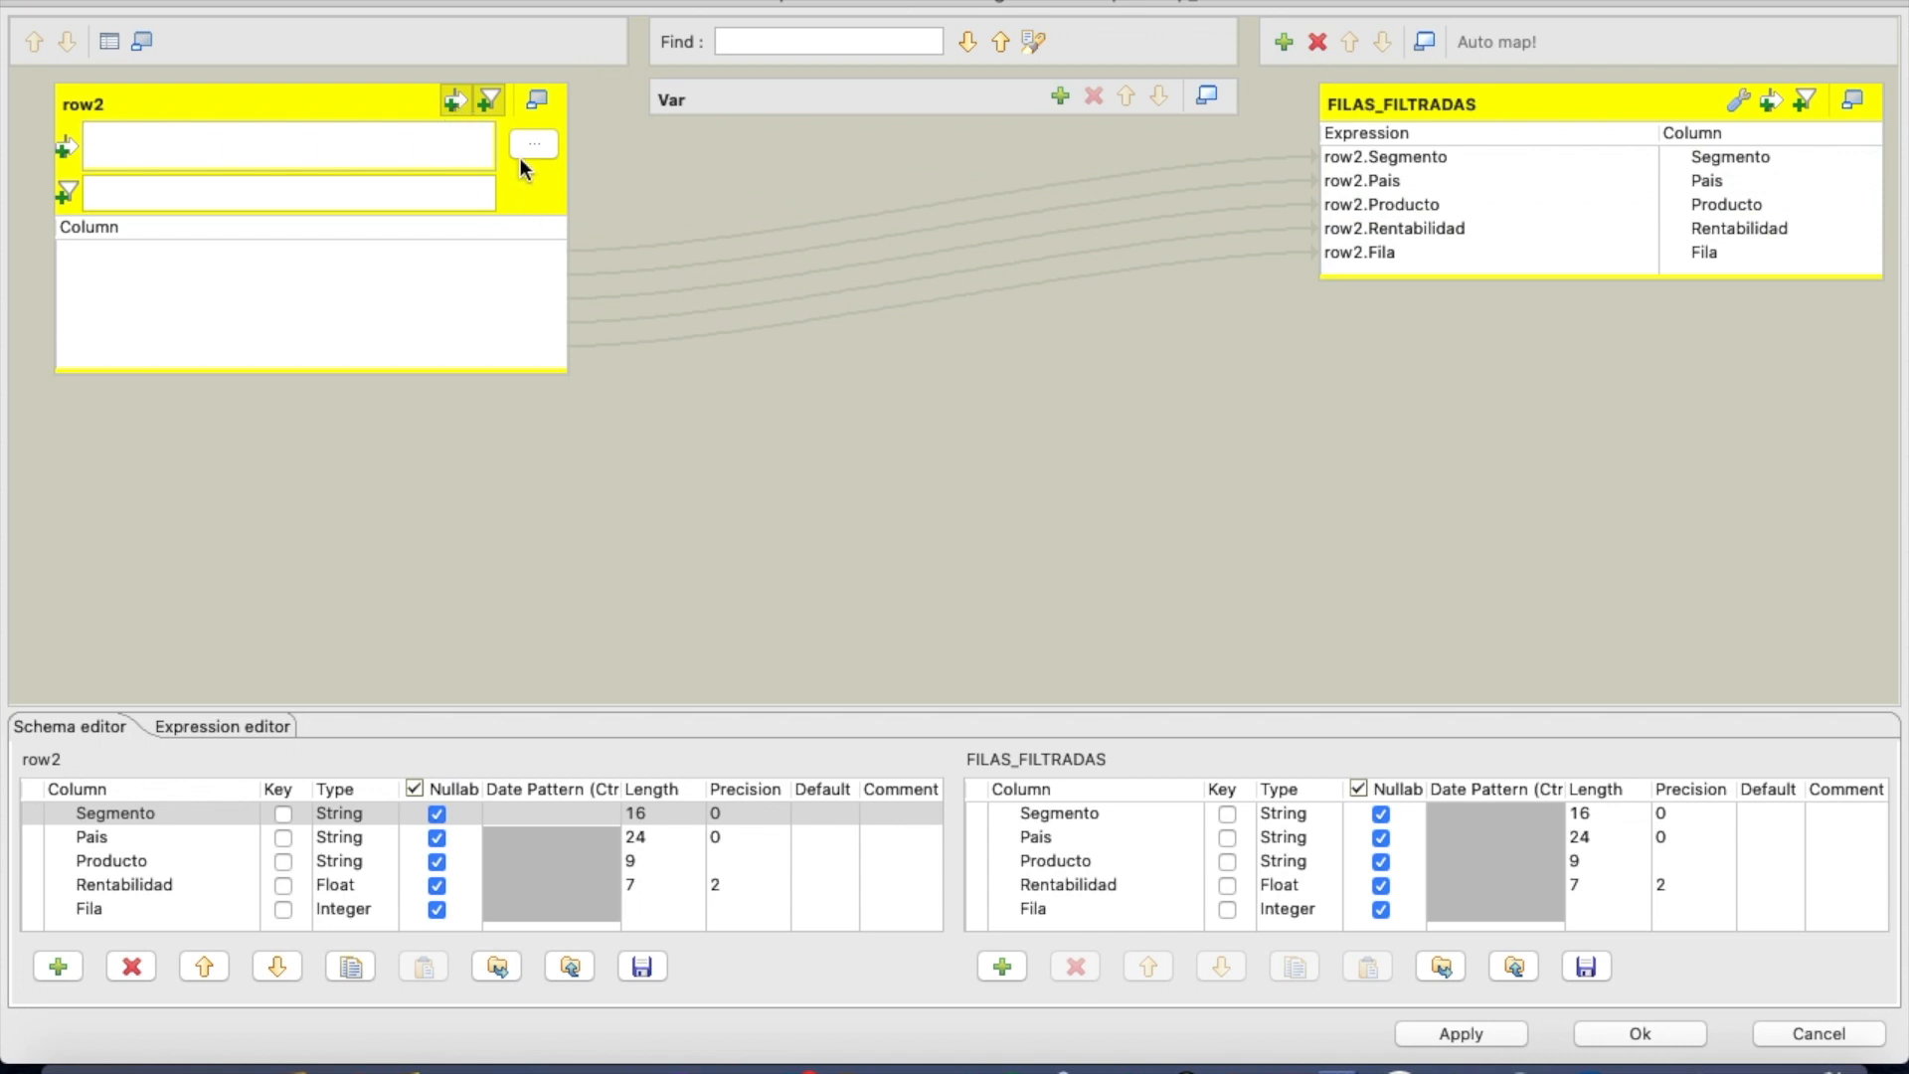
left_click(487, 102)
left_click_drag(133, 307, 136, 145)
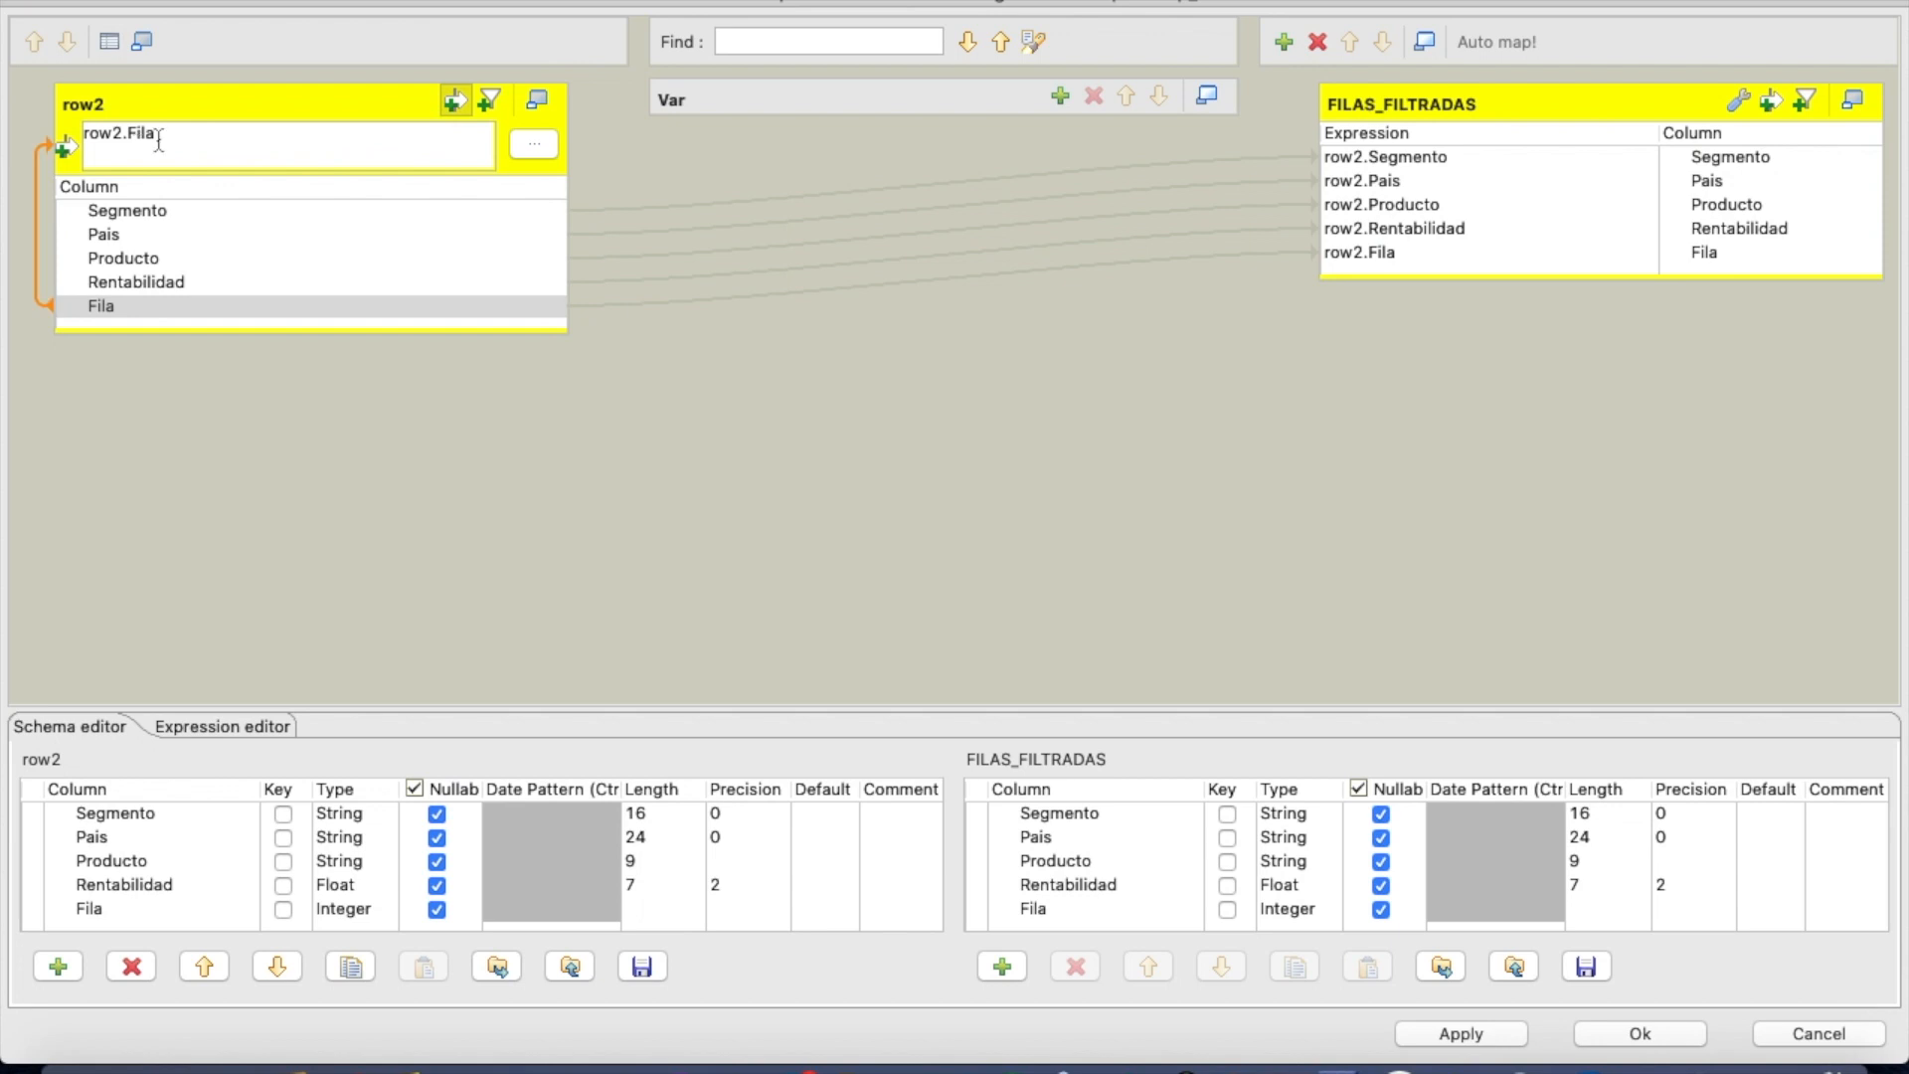
type("<20")
left_click(1632, 1035)
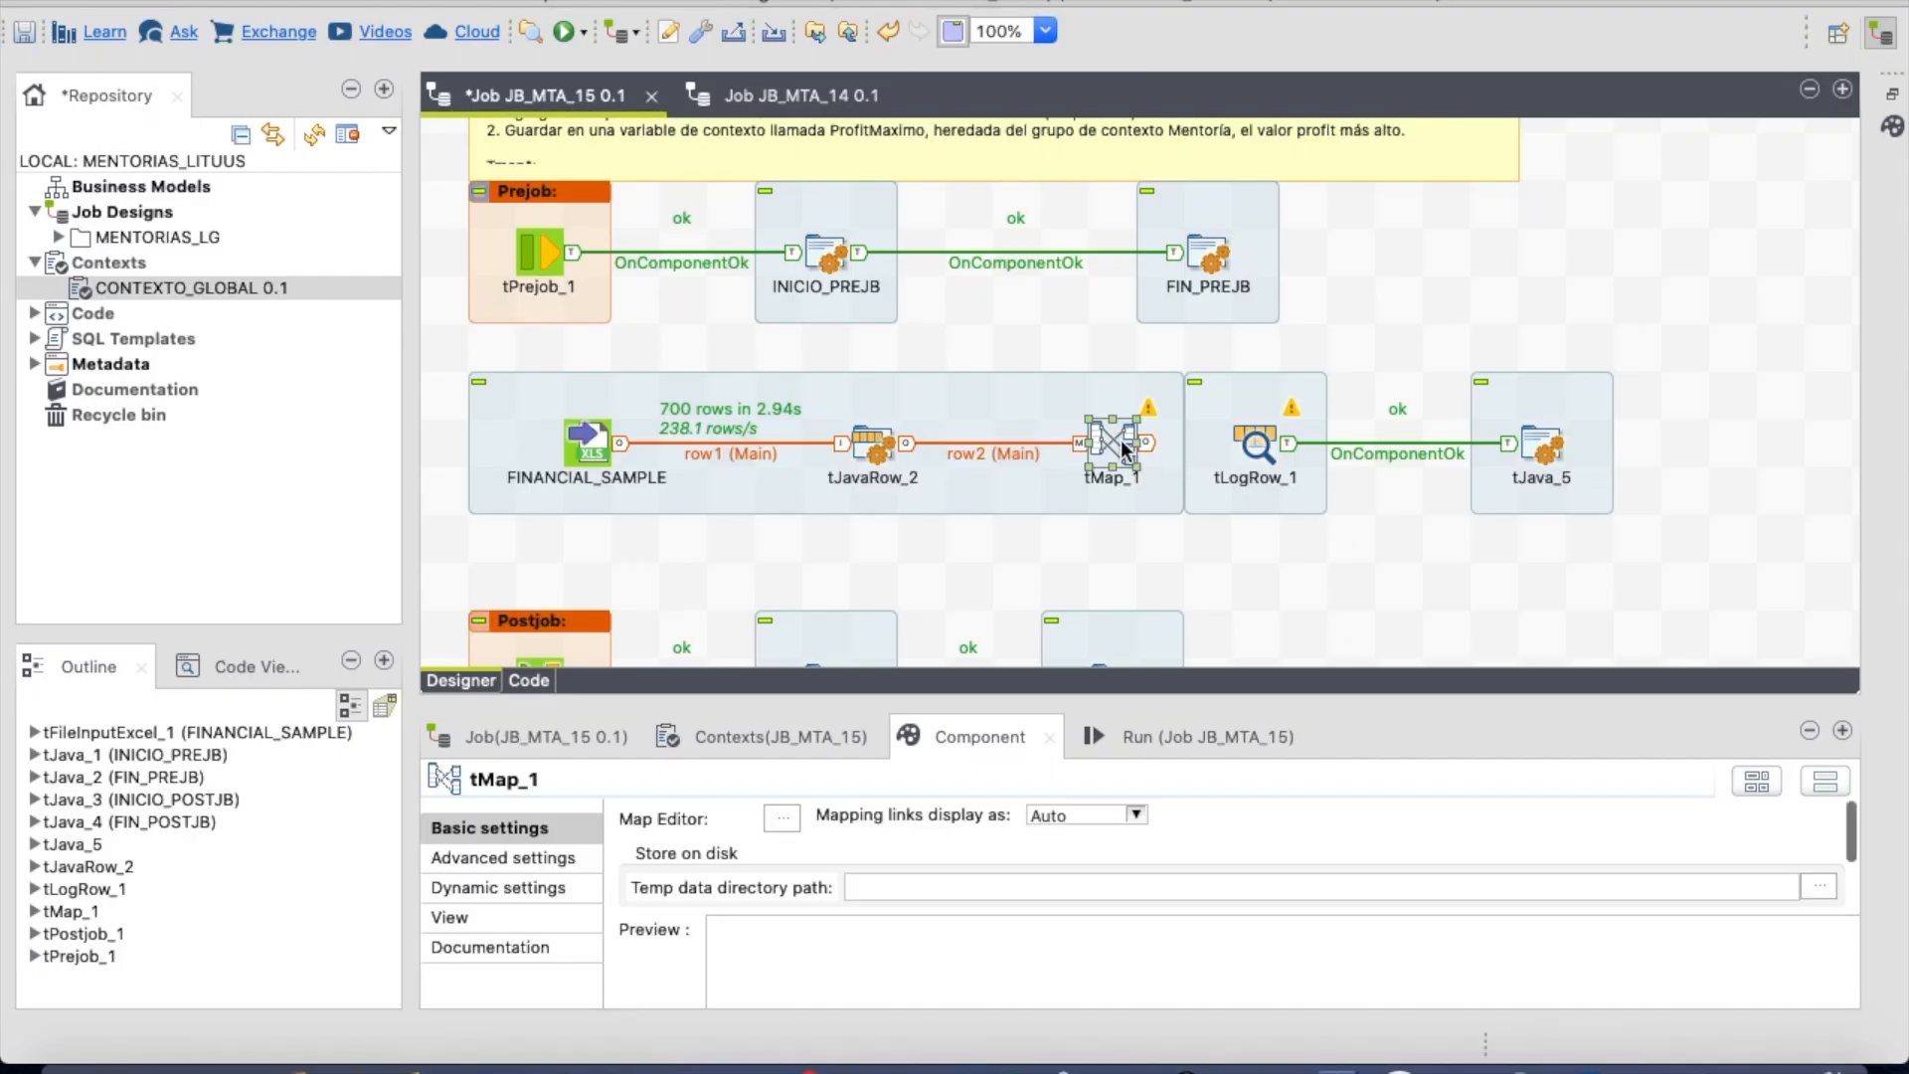
- Connect tMap_1's FILAS_FILTRADAS output to tLogRow_1
left_click_drag(1154, 444, 1254, 440)
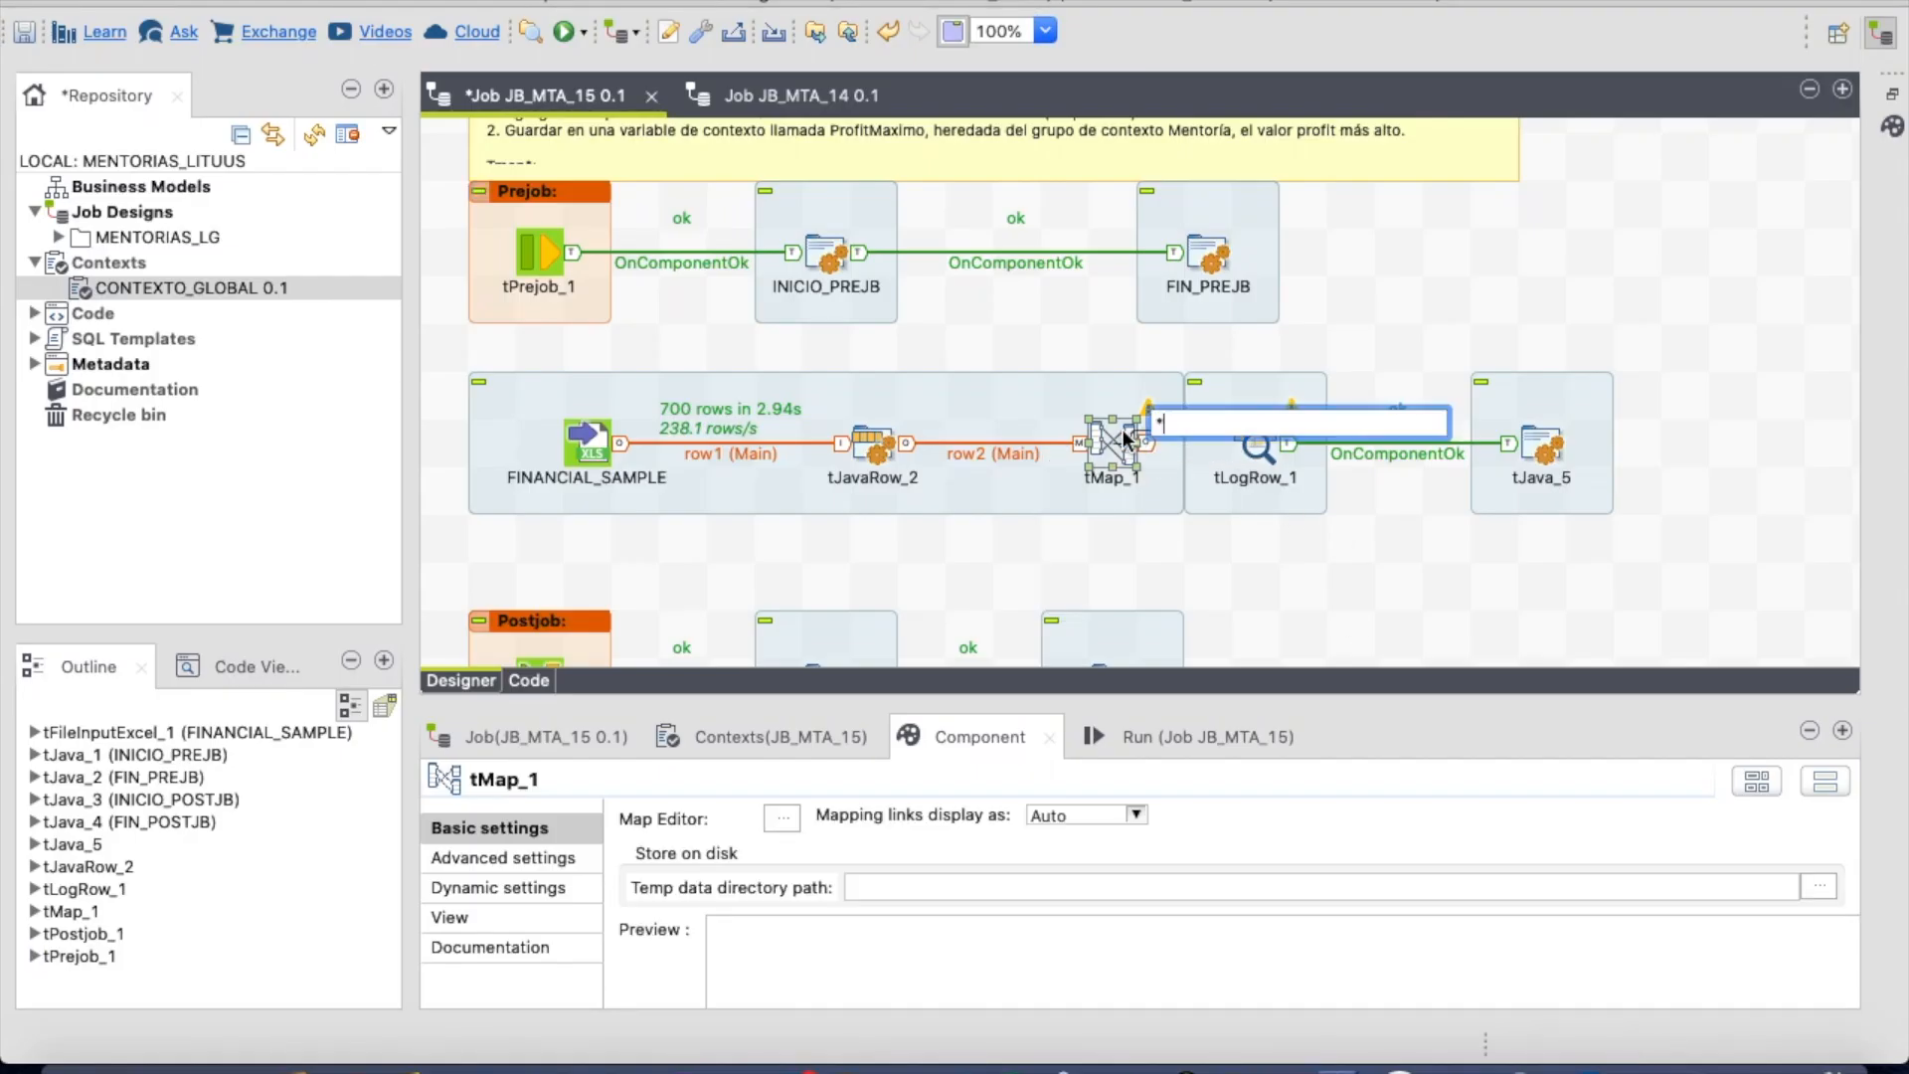
left_click(1148, 479)
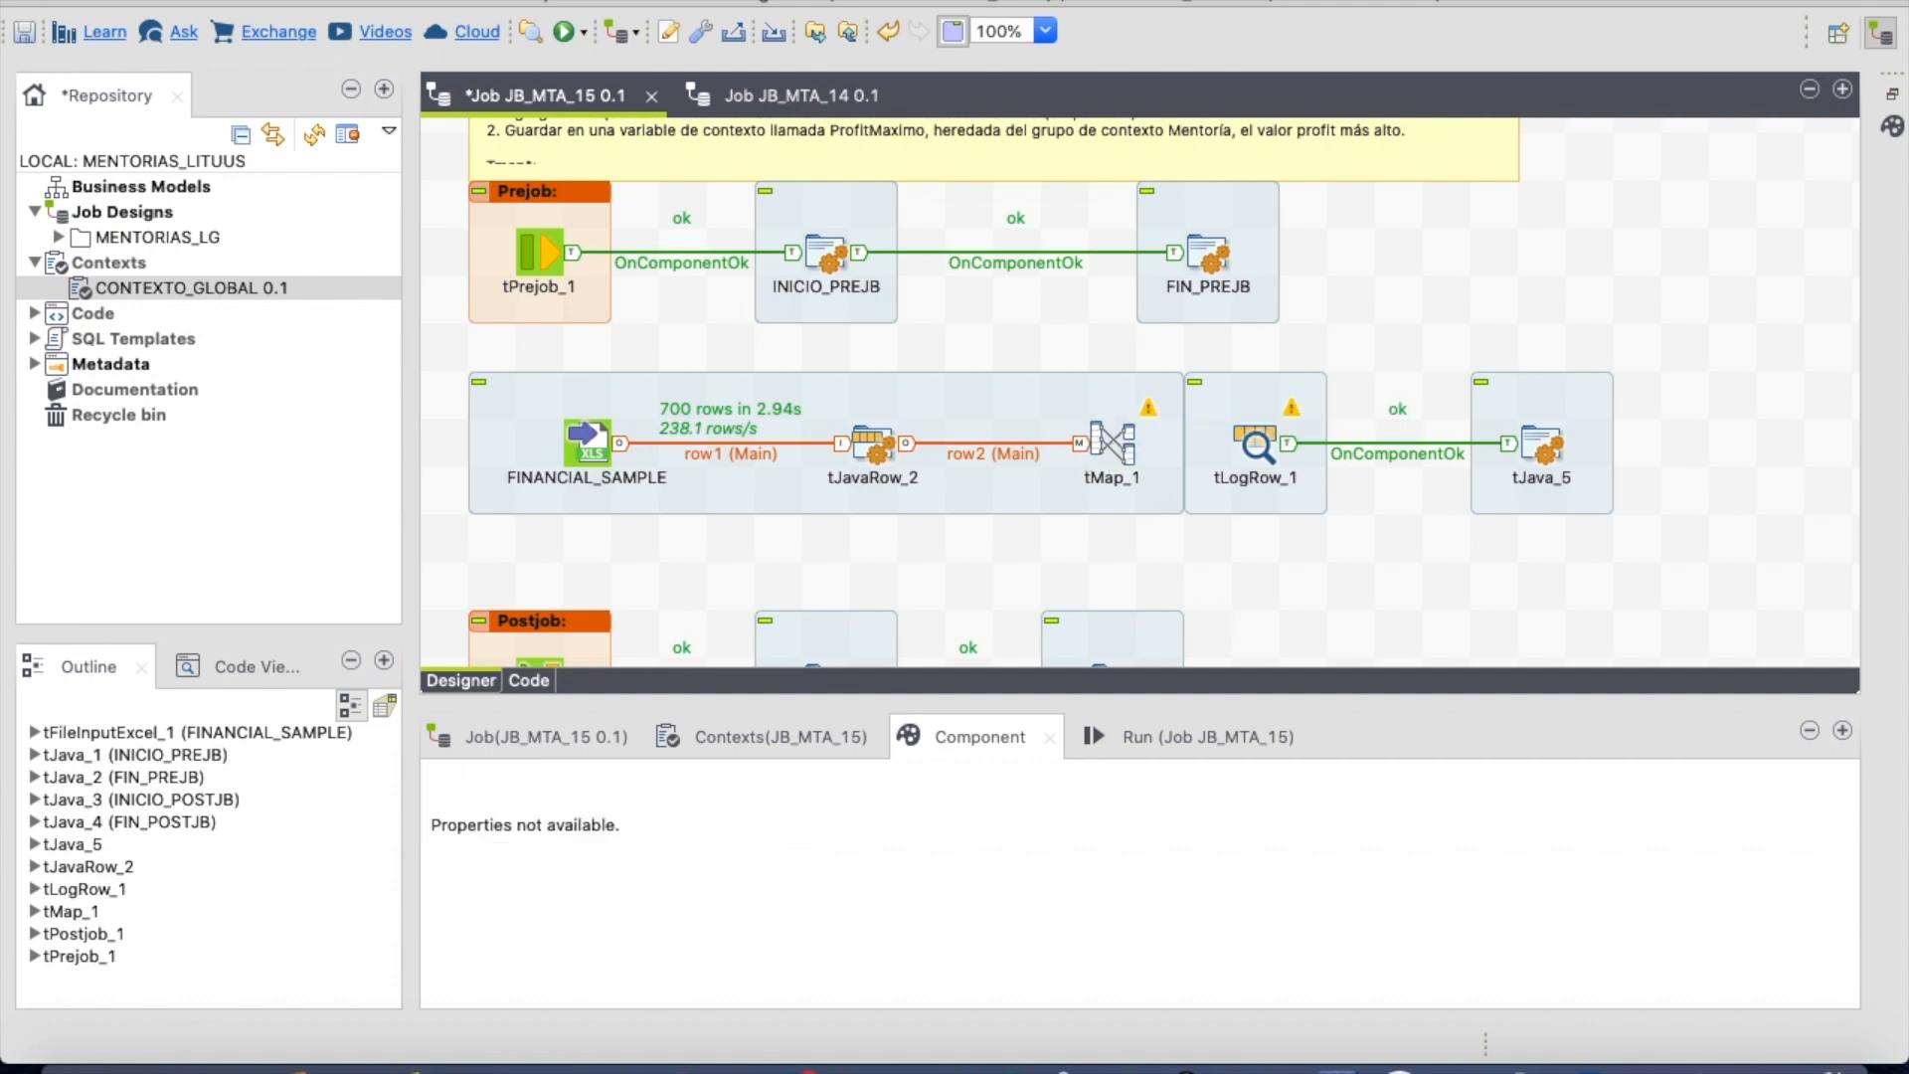
right_click(1112, 438)
mouse_move(1257, 451)
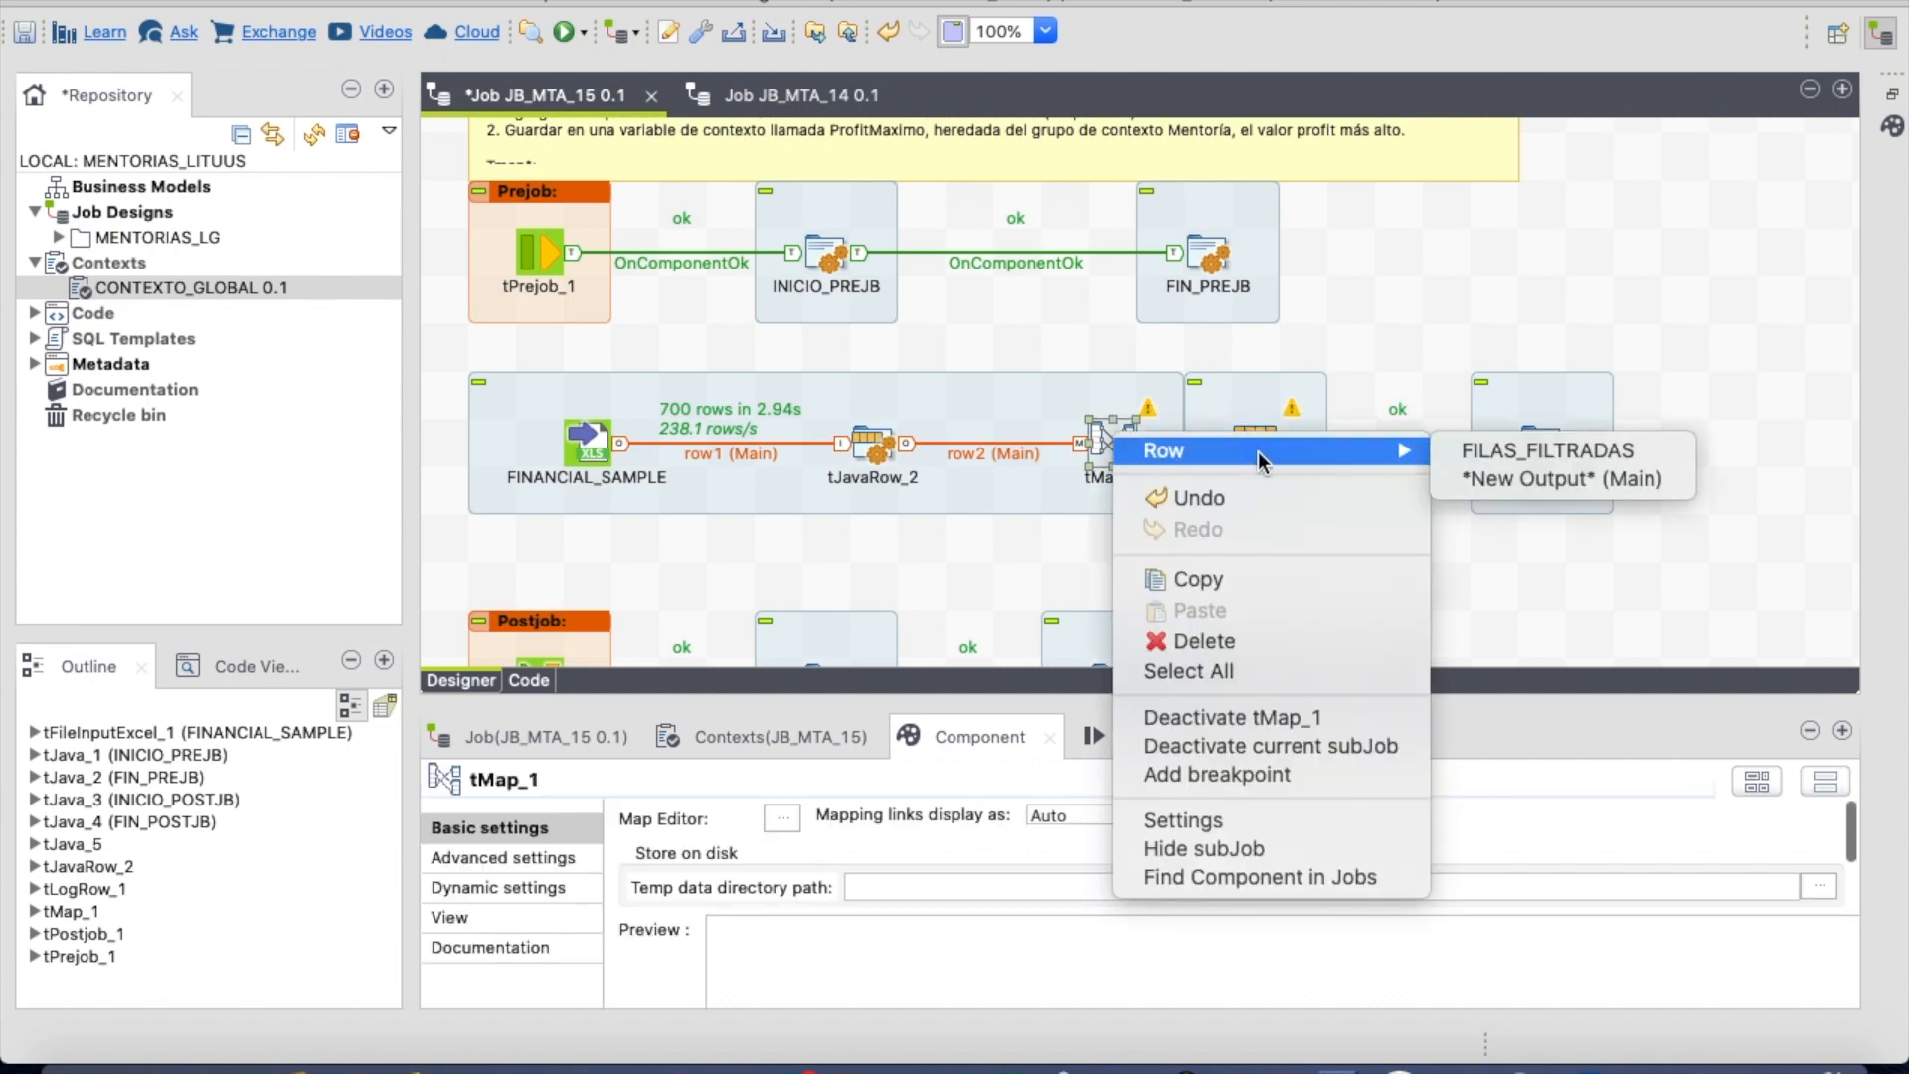
left_click(1453, 449)
left_click(1258, 444)
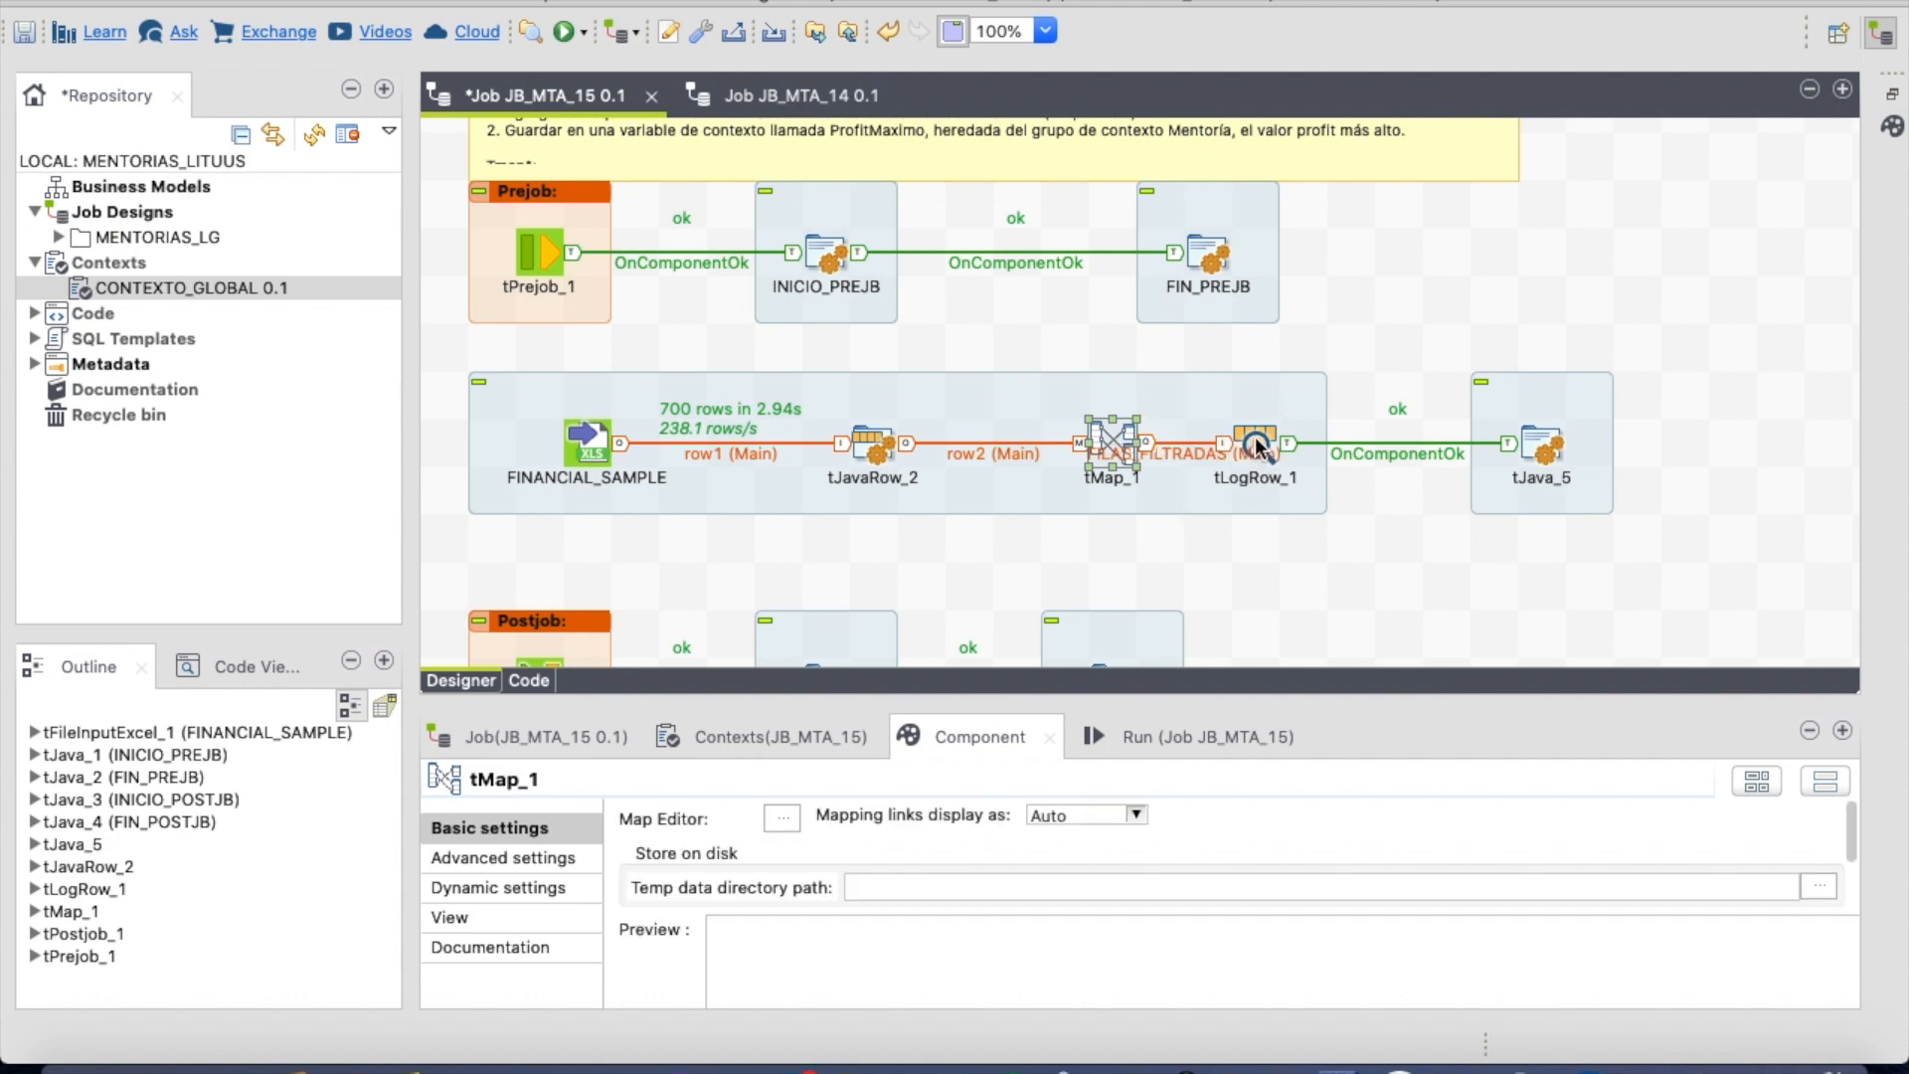
- Move tLogRow_1 and tJava_5 farther along the main flow so the connection labels have room
left_click_drag(1299, 437, 1339, 429)
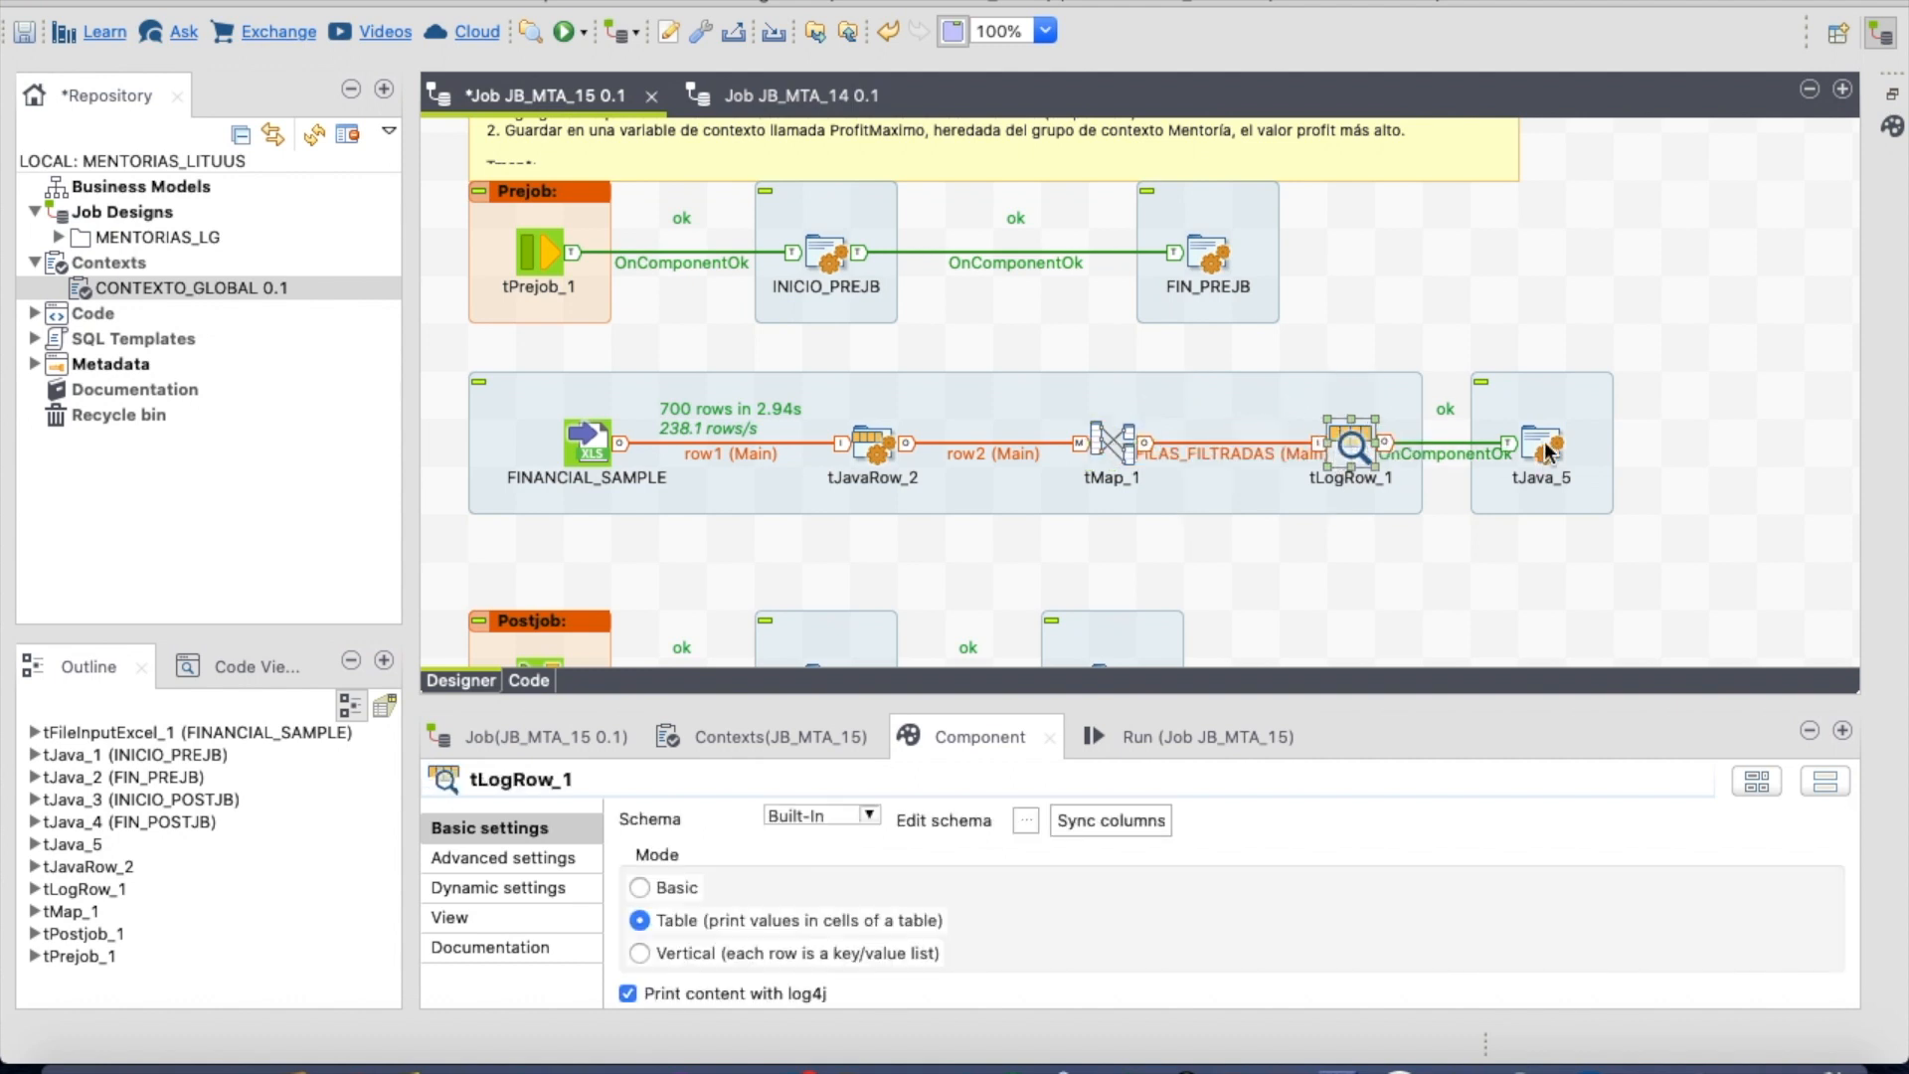
left_click_drag(1543, 444, 1678, 444)
left_click_drag(1357, 444, 1405, 443)
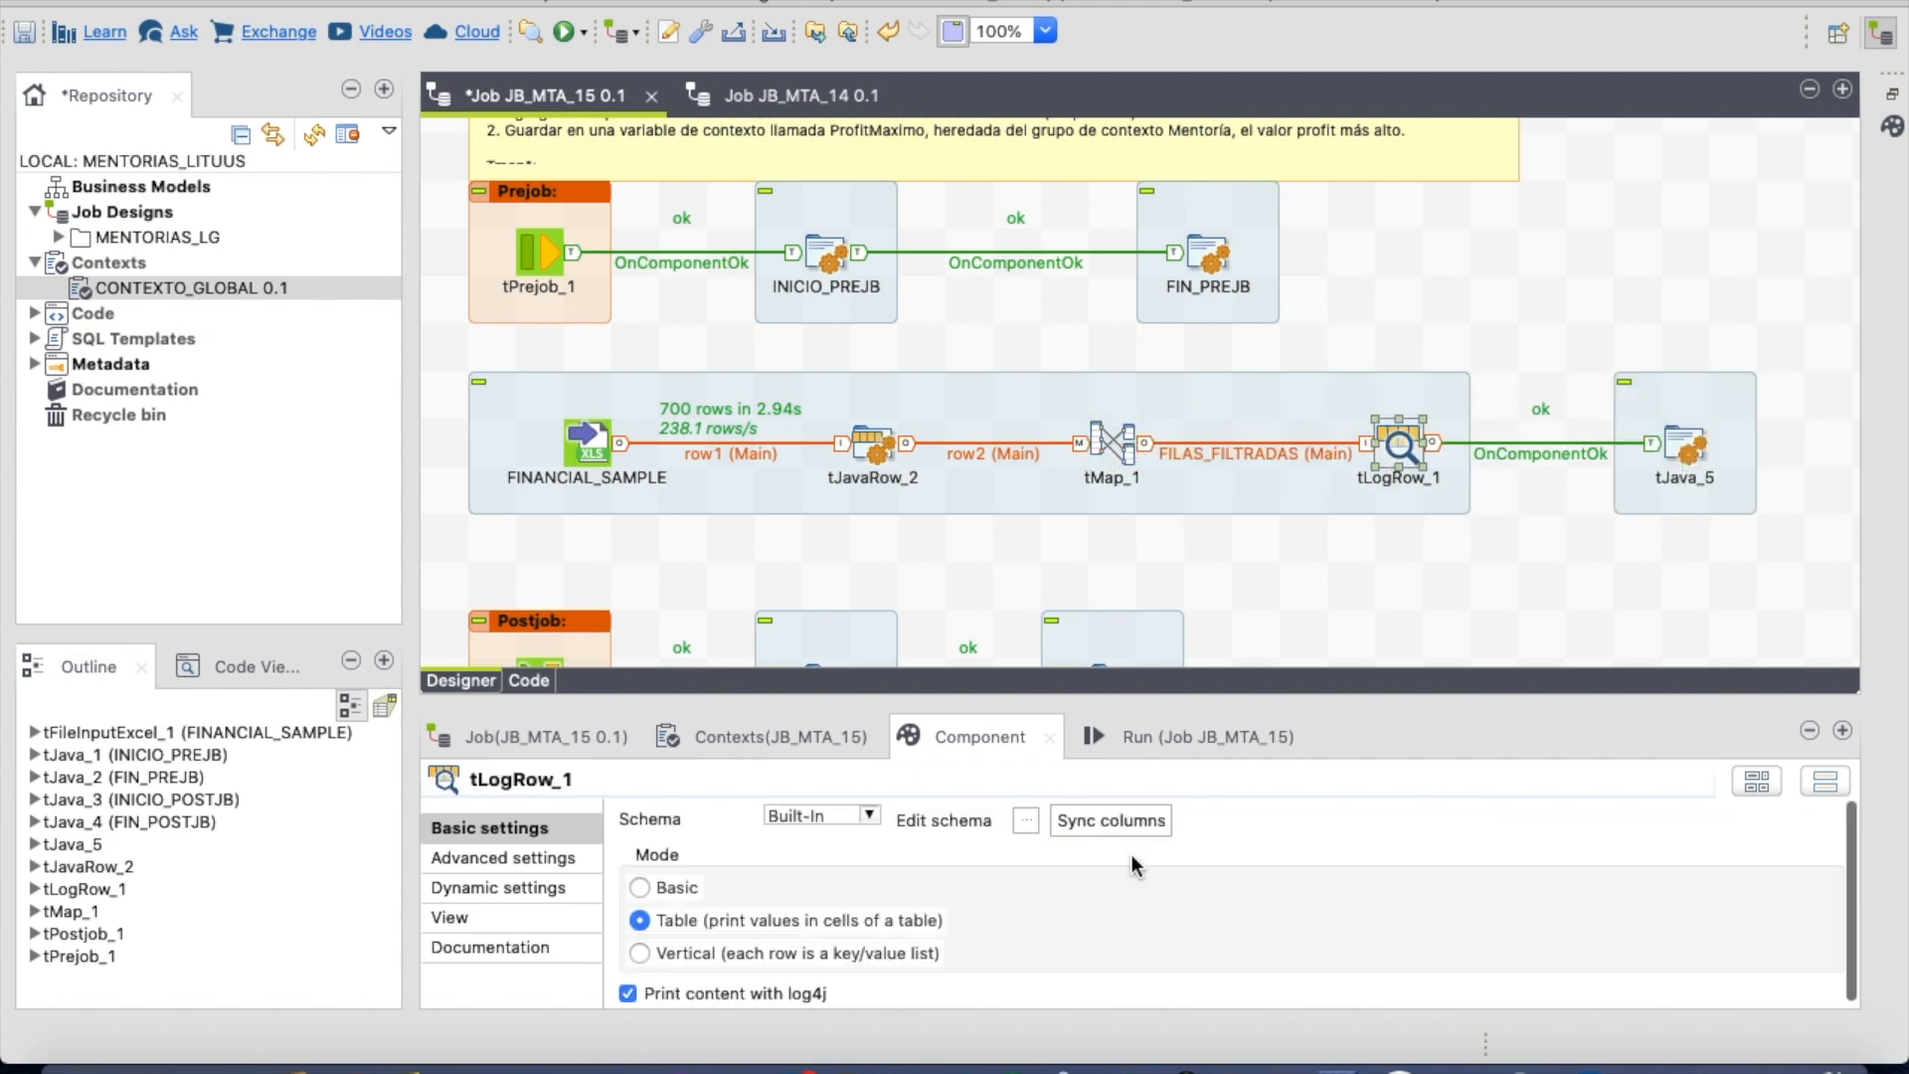
- Synchronize tLogRow_1's columns with the FILAS_FILTRADAS input and check its schema
left_click(1082, 821)
left_click(1025, 820)
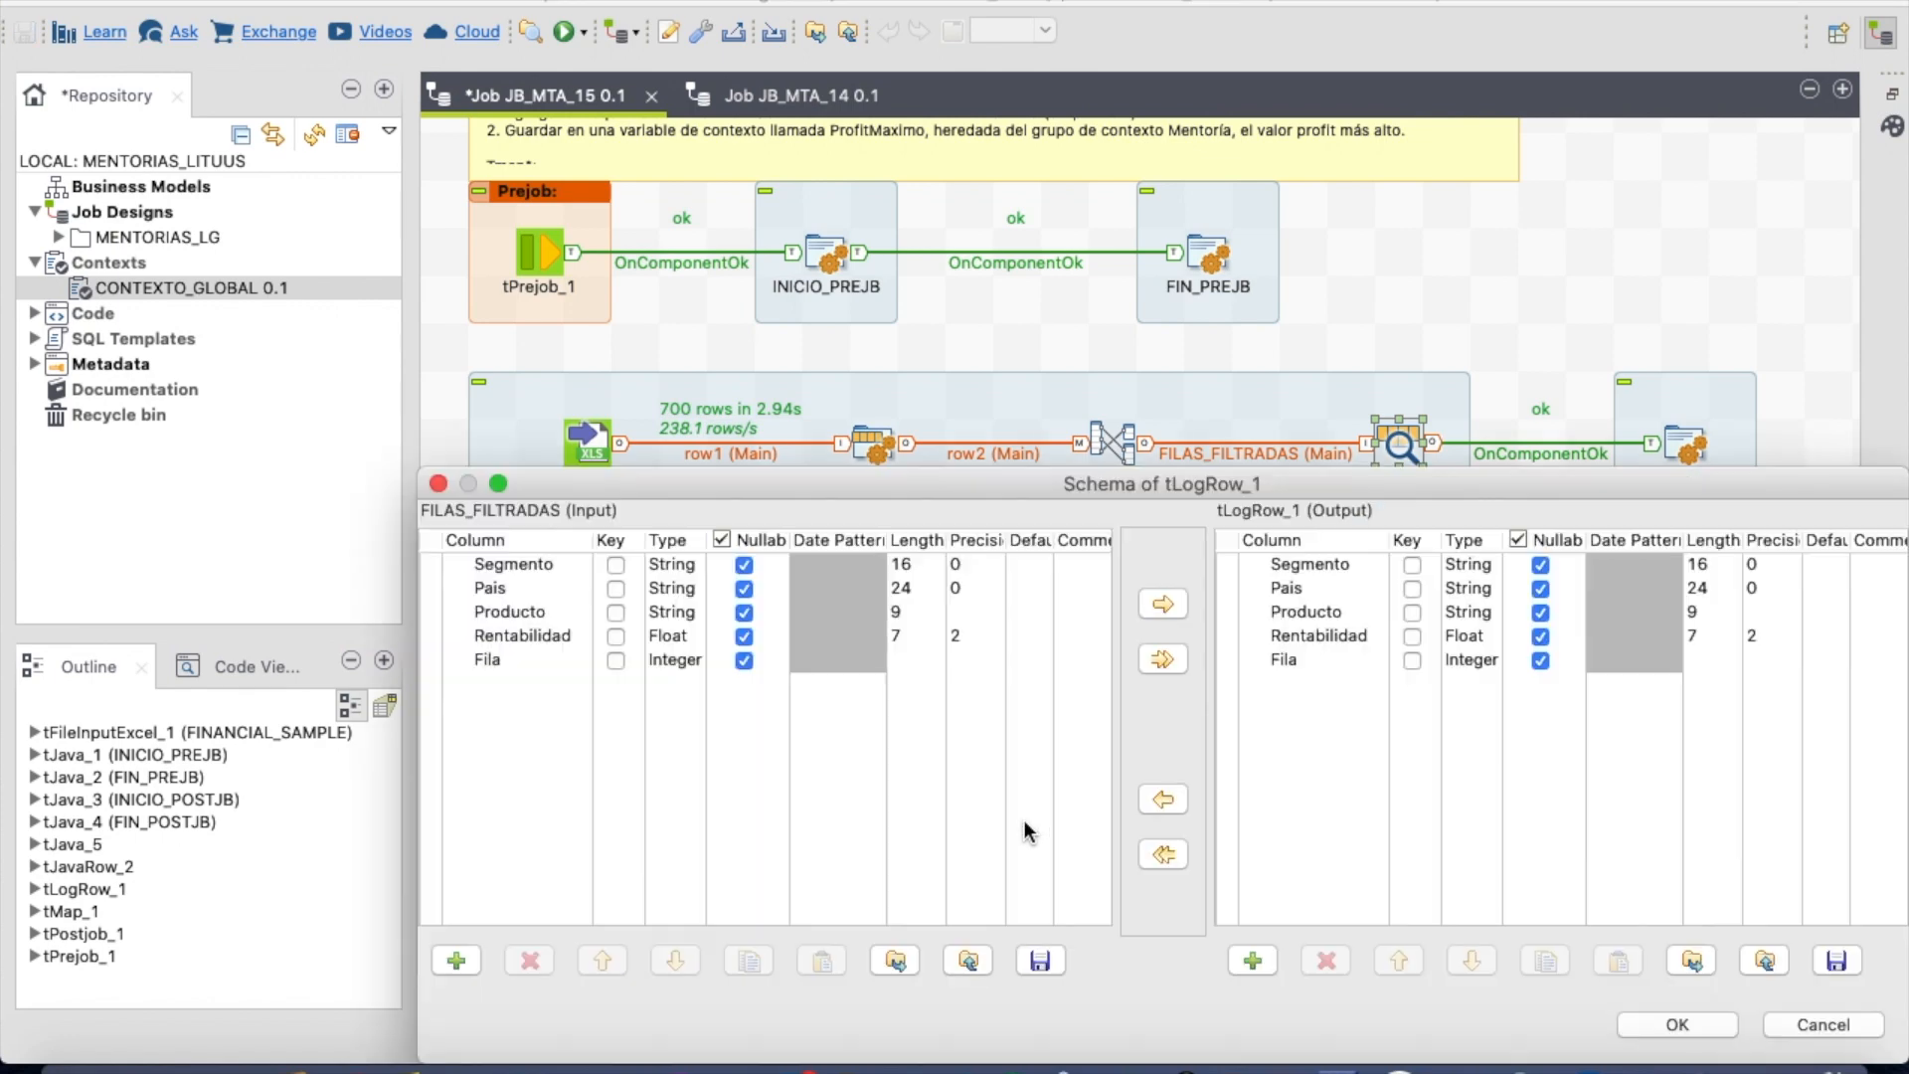
left_click(1680, 1025)
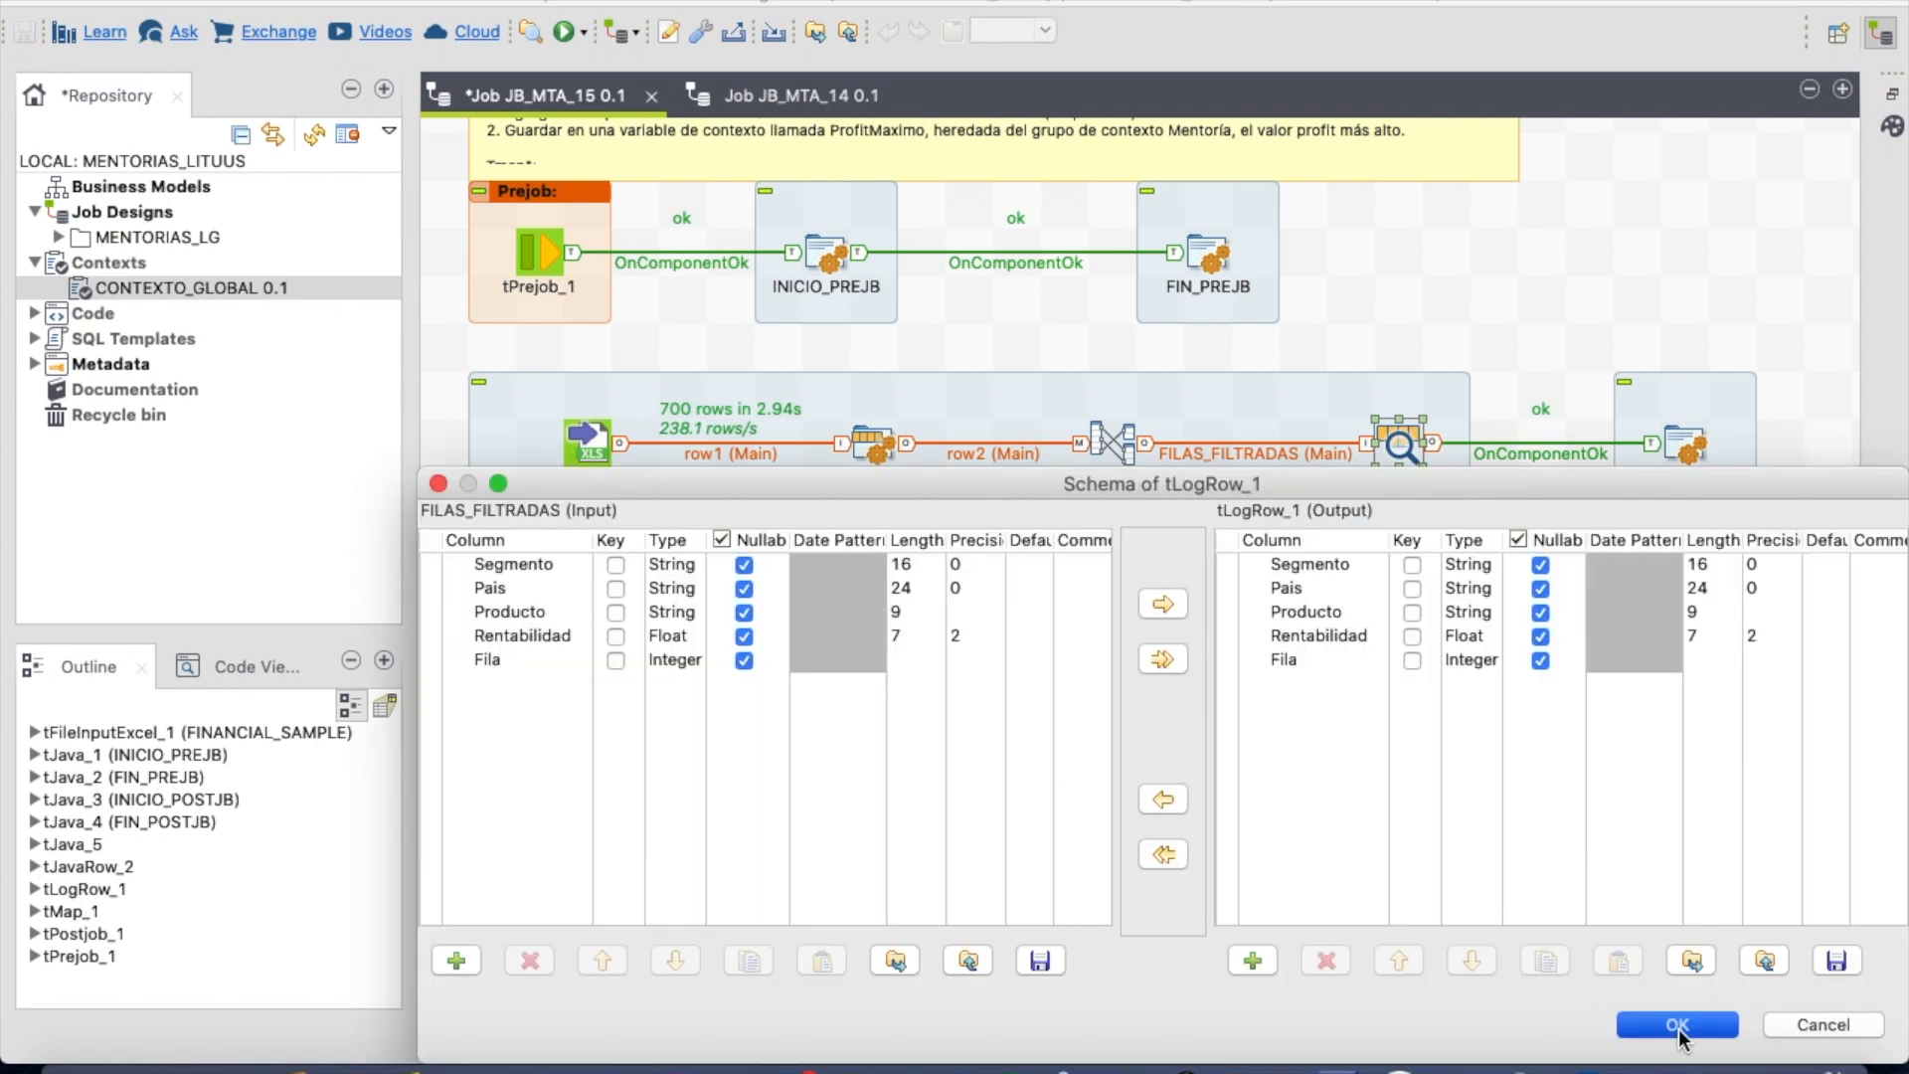
- Run job JB_MTA_15 in an enlarged run view and review the printed rows and maximum profit
left_click_drag(1354, 699, 1350, 591)
left_click(1175, 644)
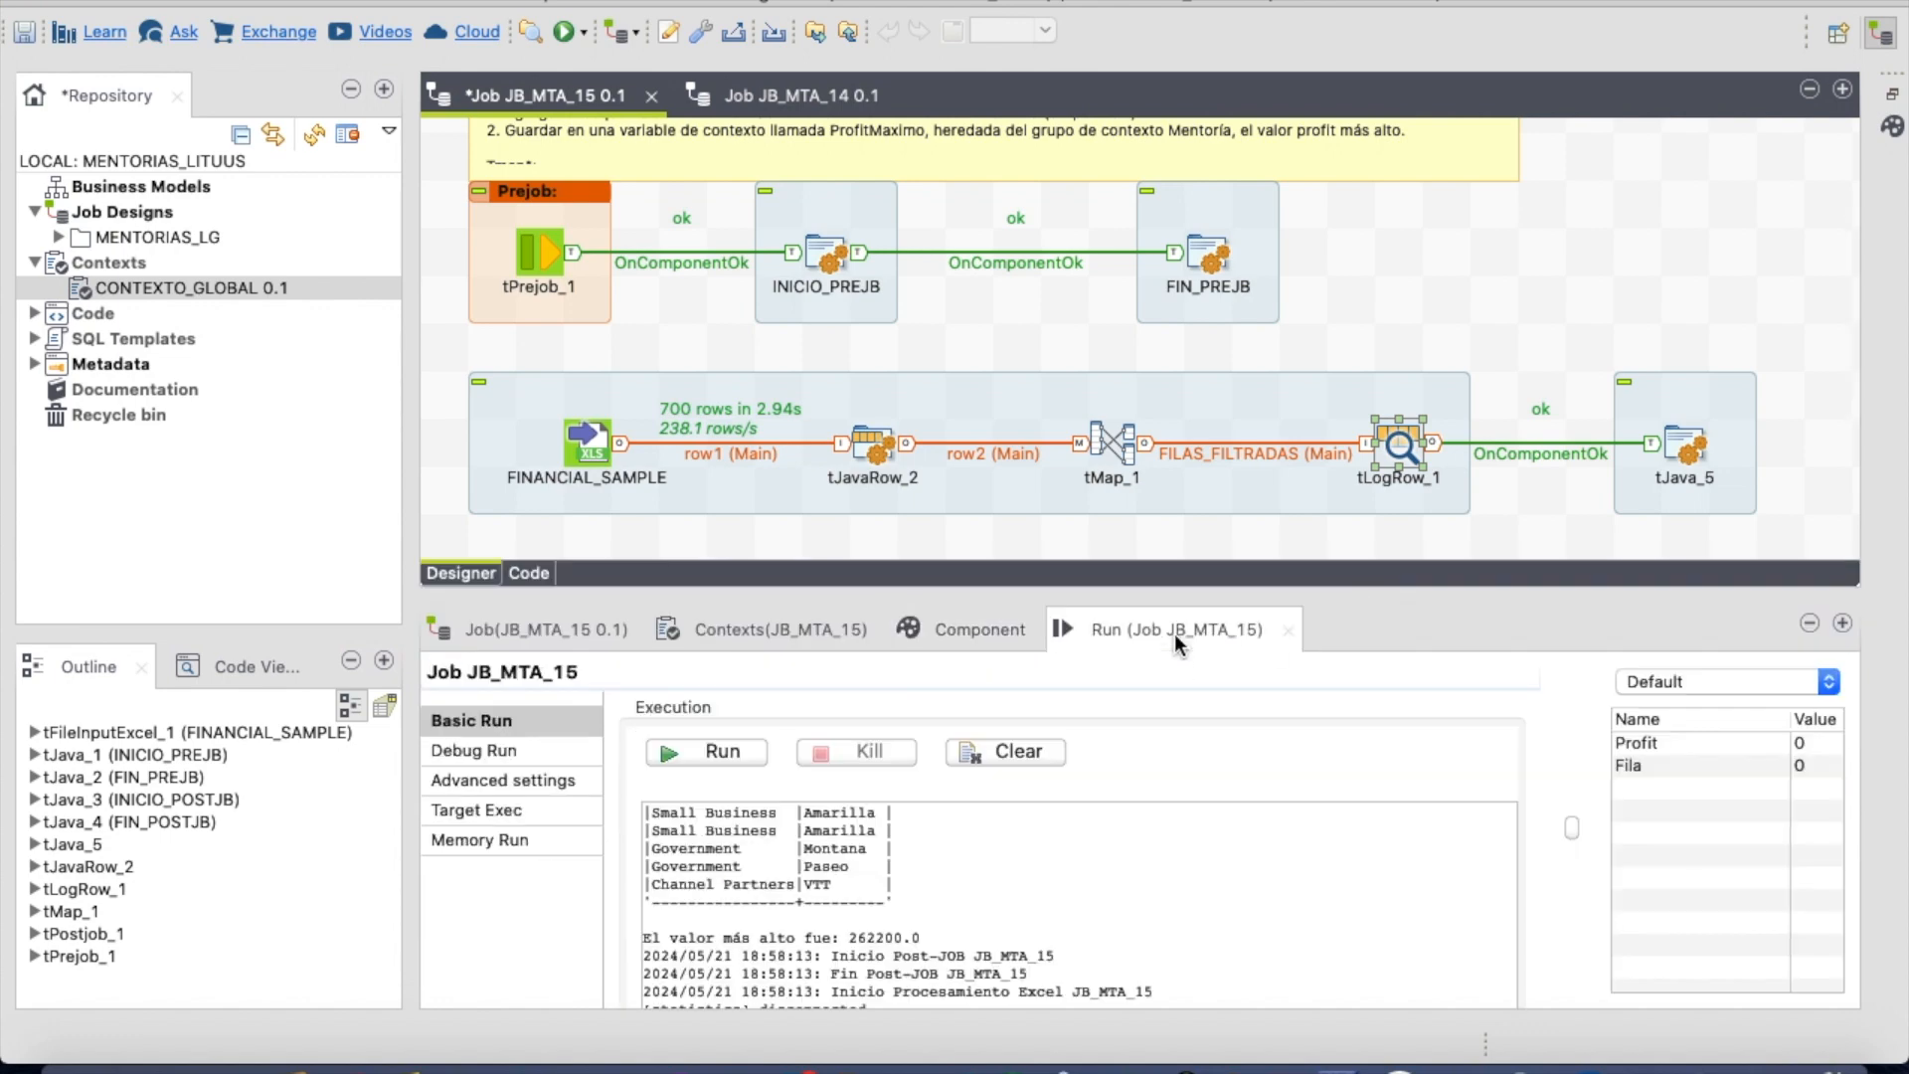
left_click(756, 750)
scroll(806, 917, "up", 10)
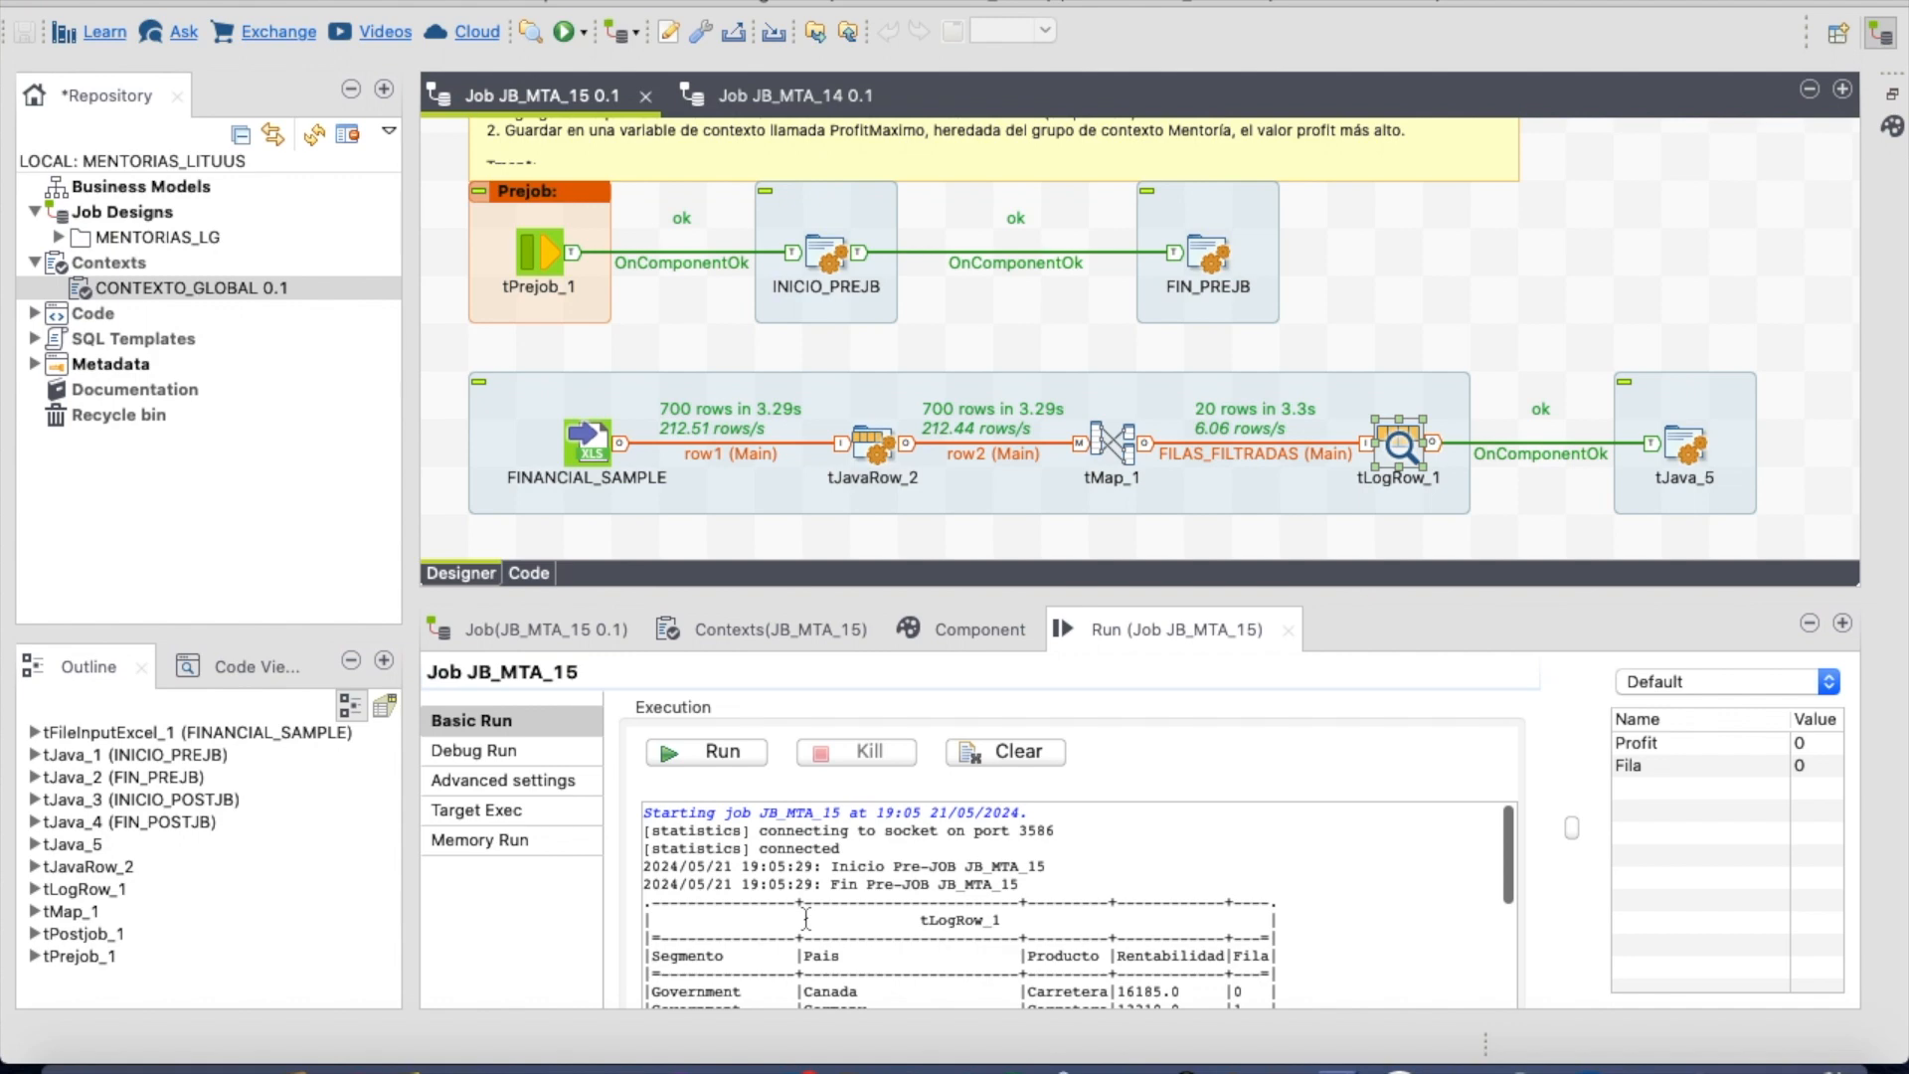
scroll(801, 919, "down", 3)
scroll(726, 984, "down", 2)
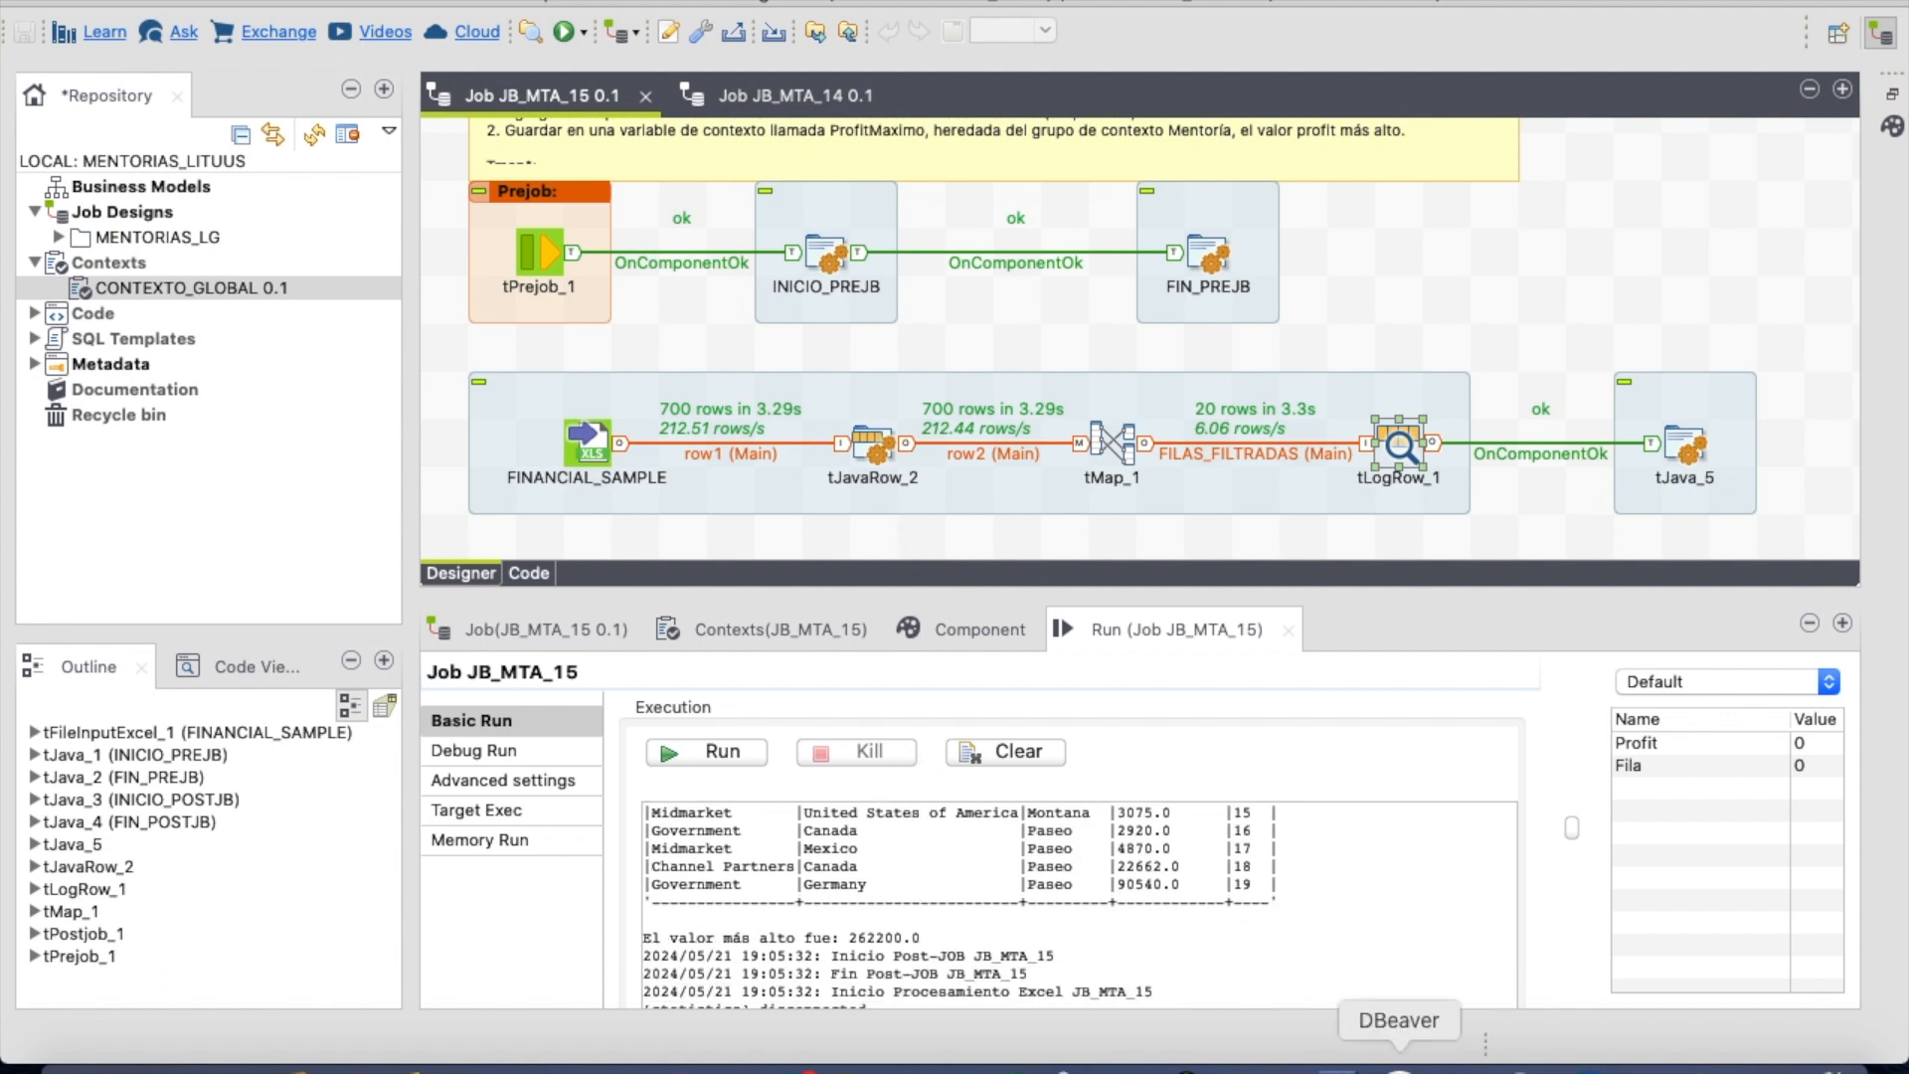
- Switch to the Numbers spreadsheet, check the first Profit value in the sorted data, and return to Talend
left_click(1122, 1064)
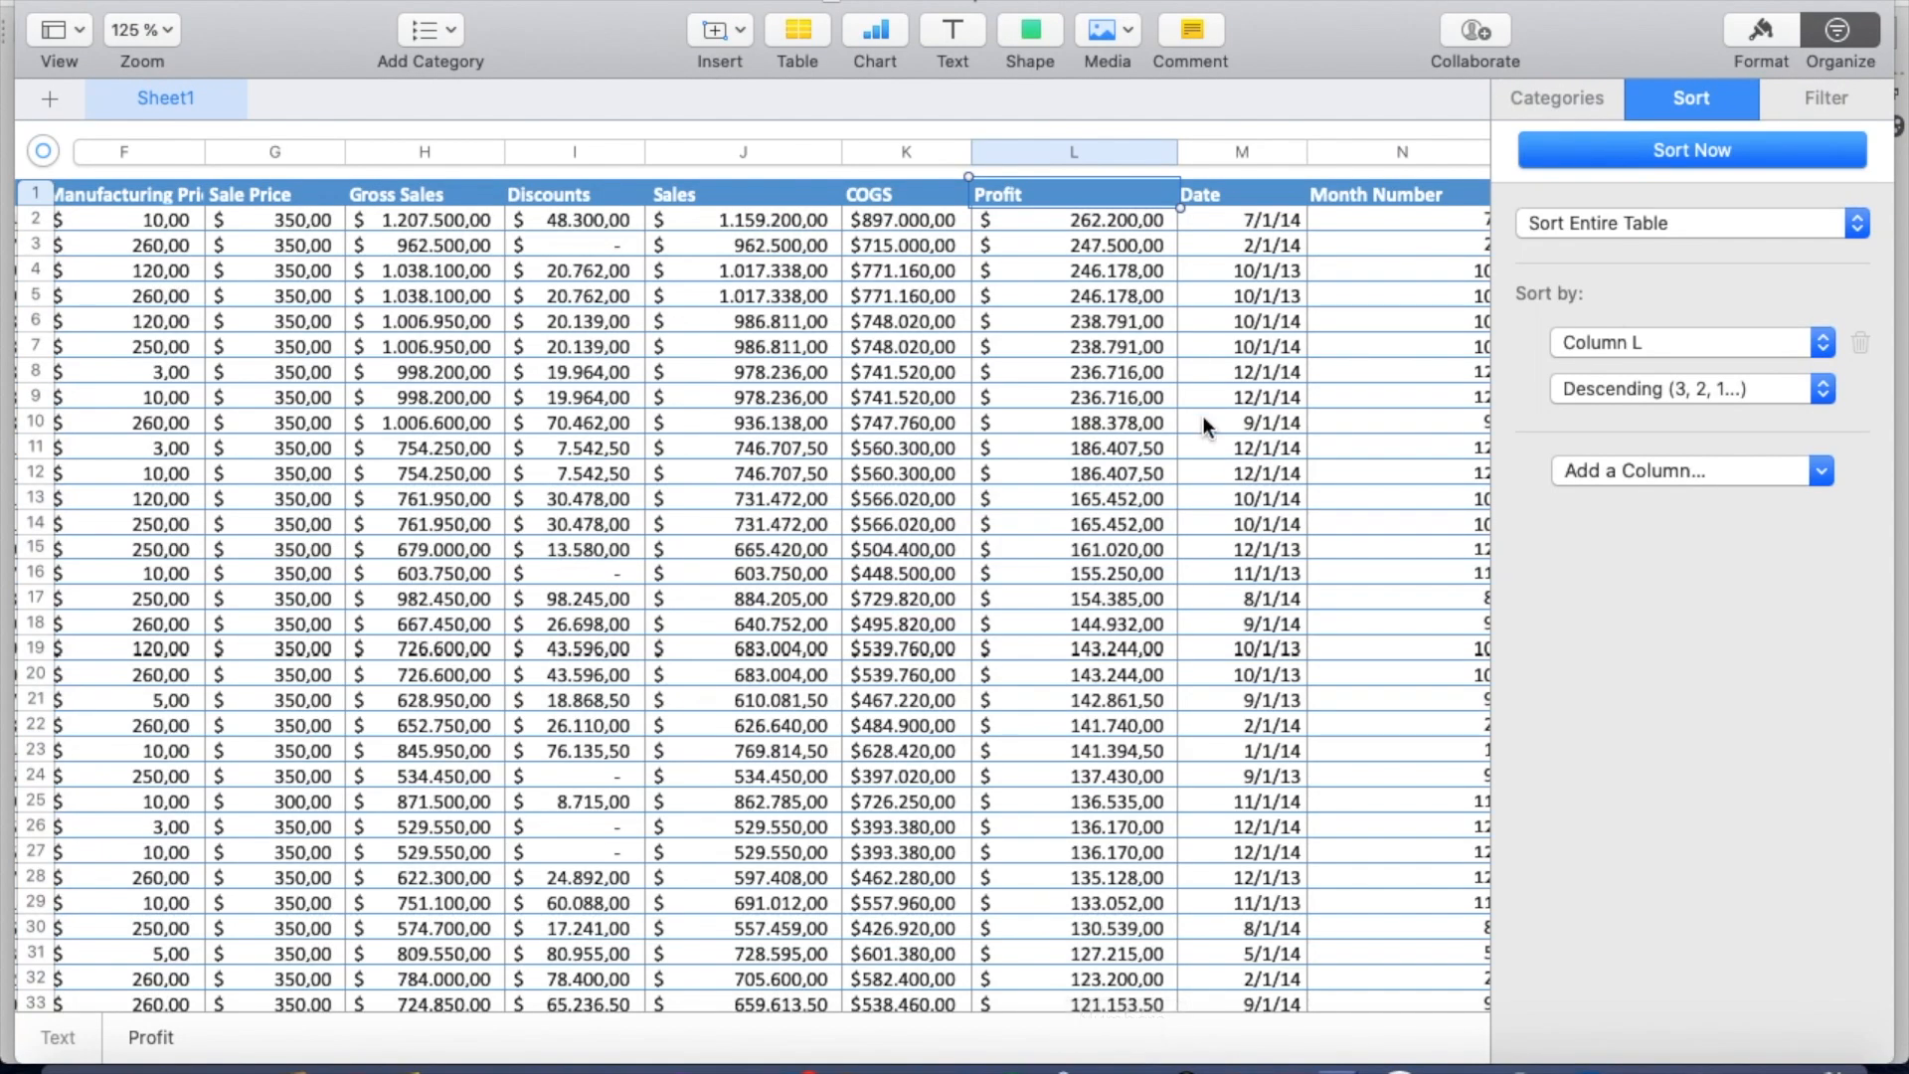
left_click(1114, 230)
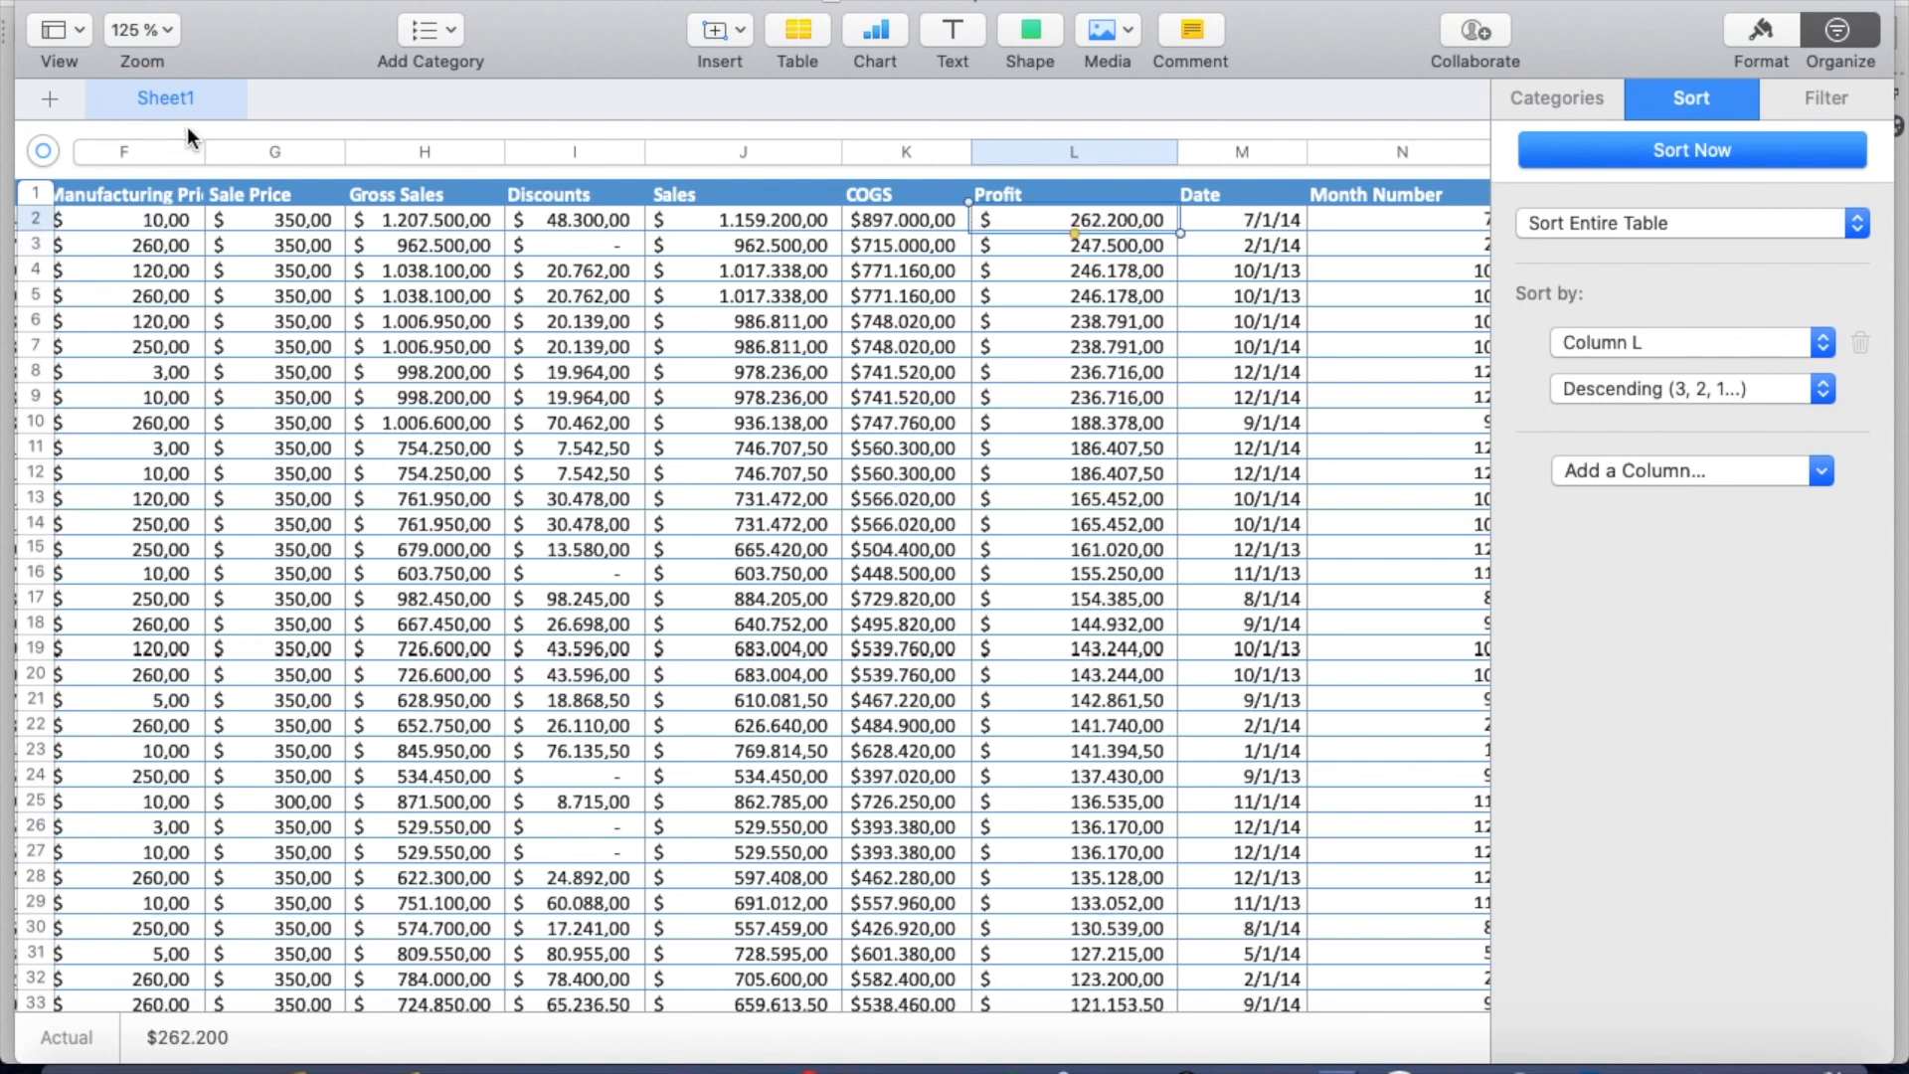
left_click(67, 2)
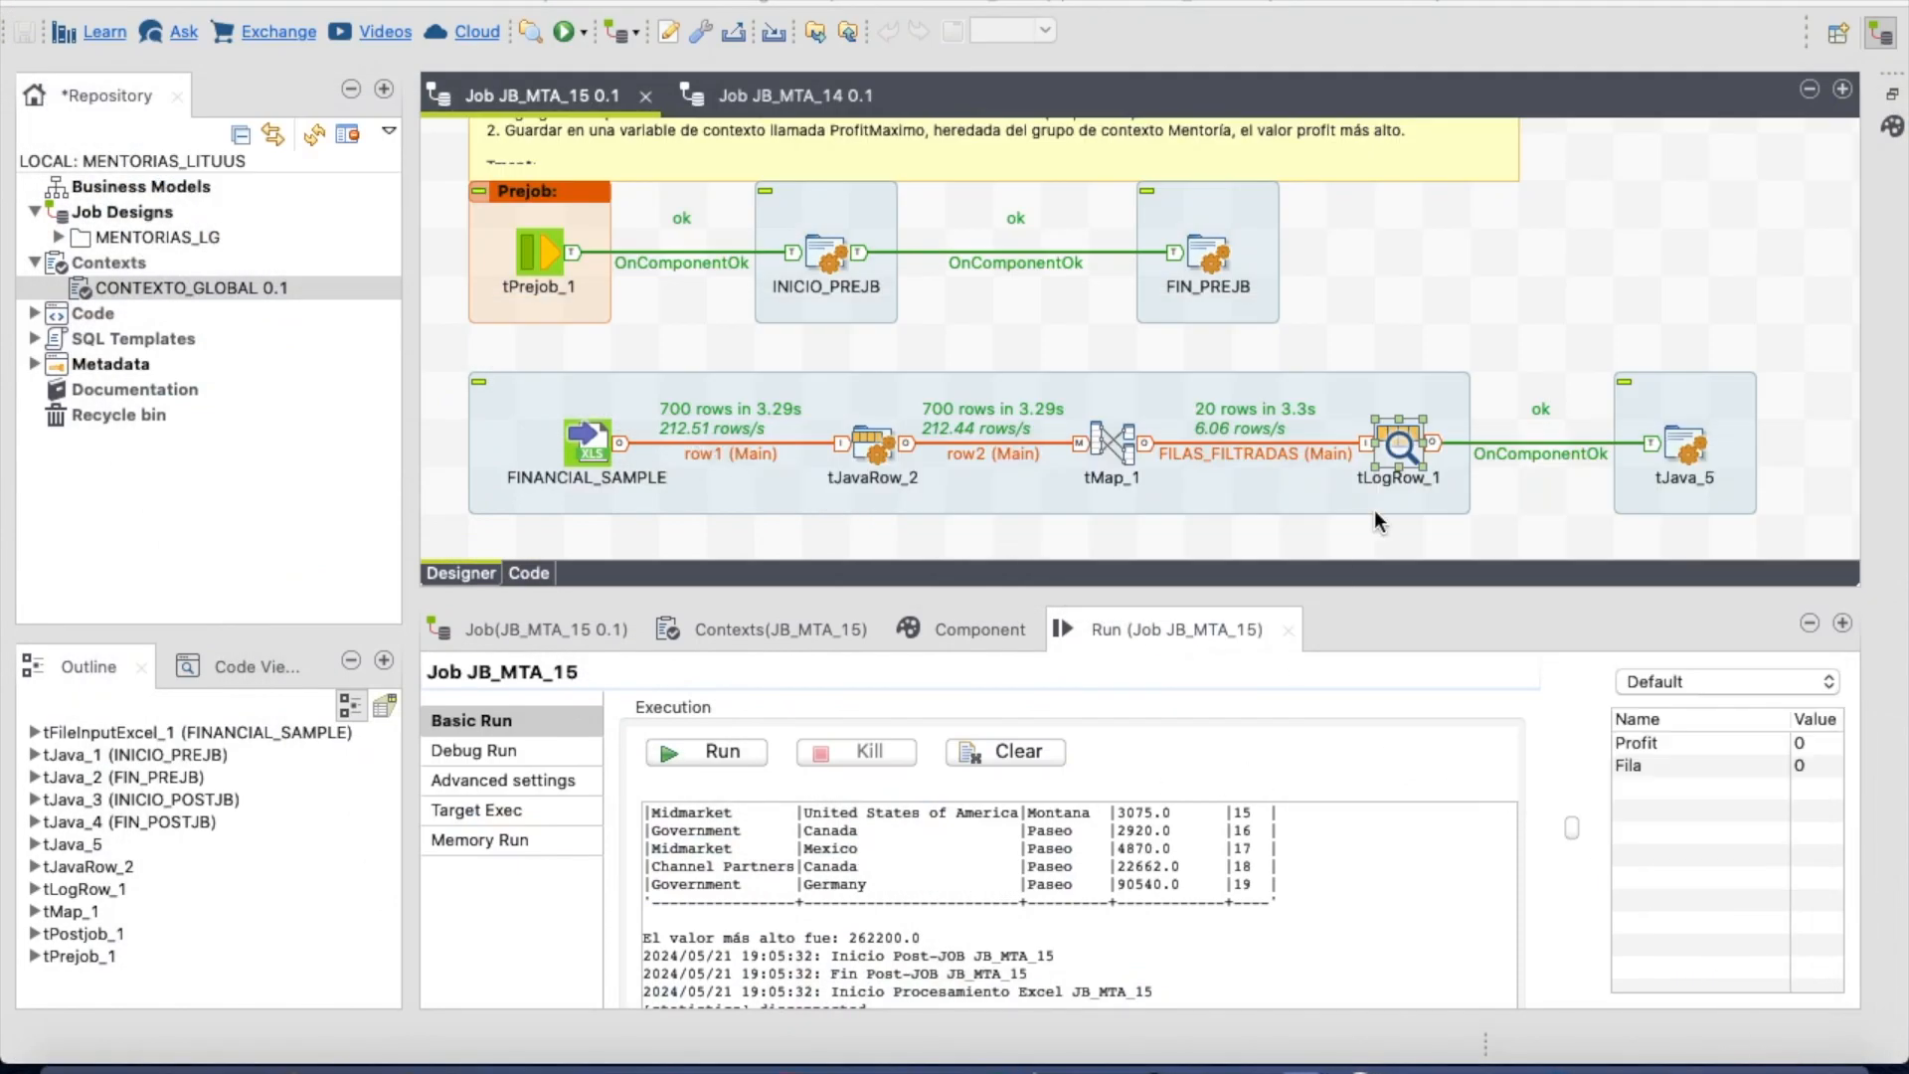
left_click(1678, 455)
left_click_drag(1313, 623, 1310, 708)
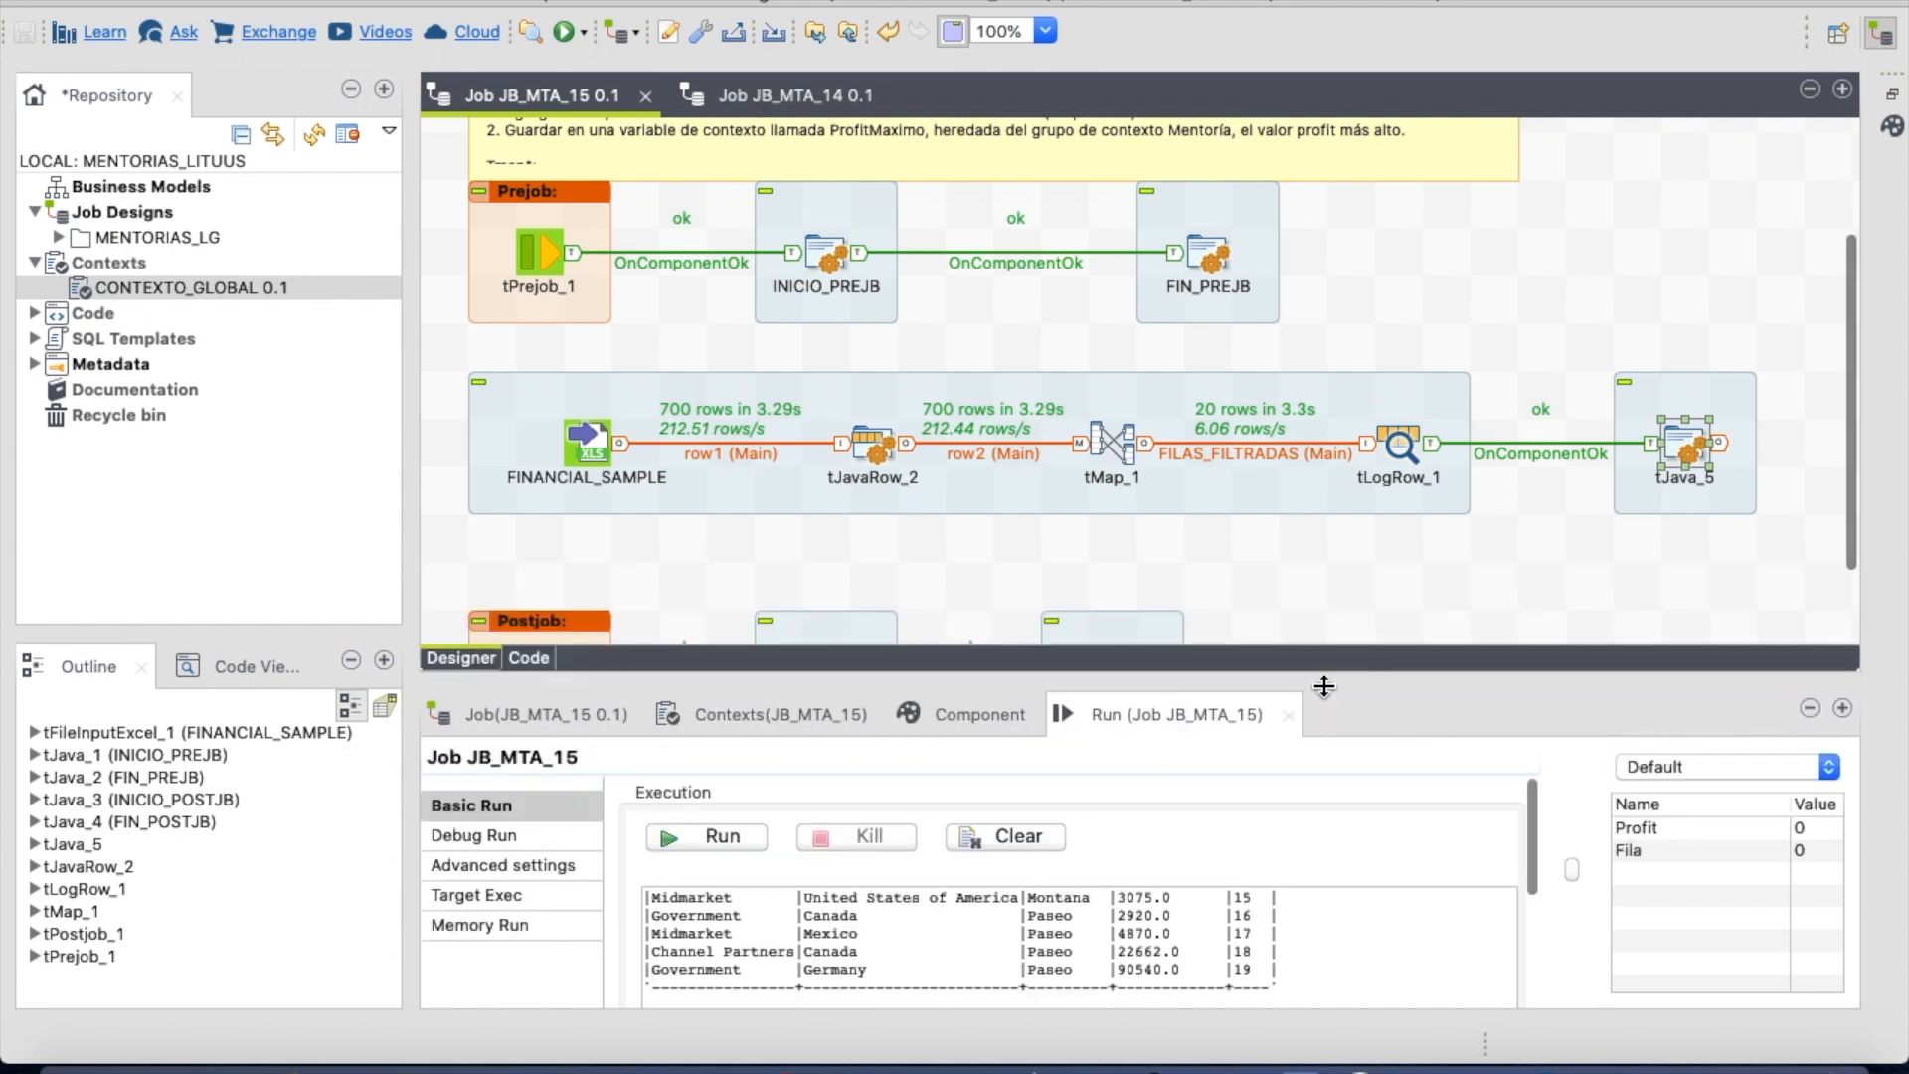
left_click(1288, 570)
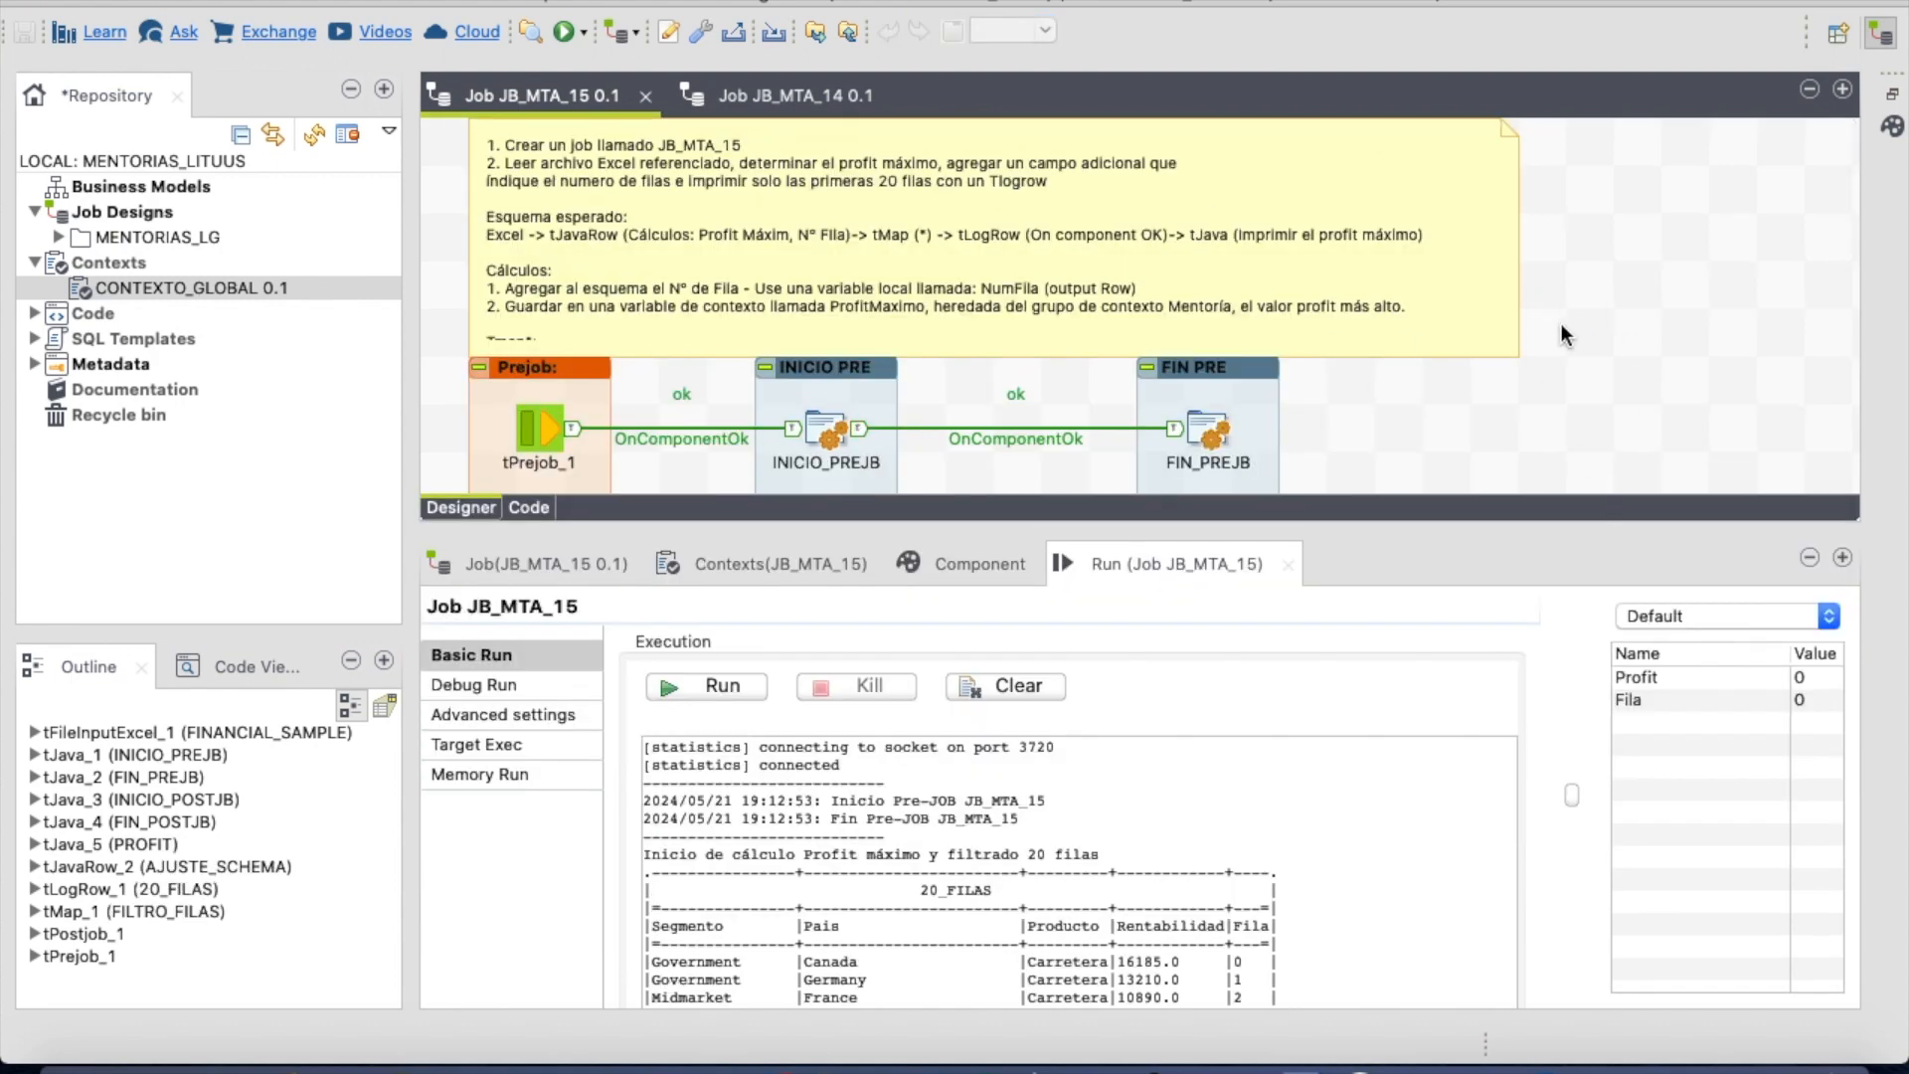
- Examine the finished job flow and its run log, from the pre-job messages through the row table to the post-job messages
scroll(1400, 288, "down", 3)
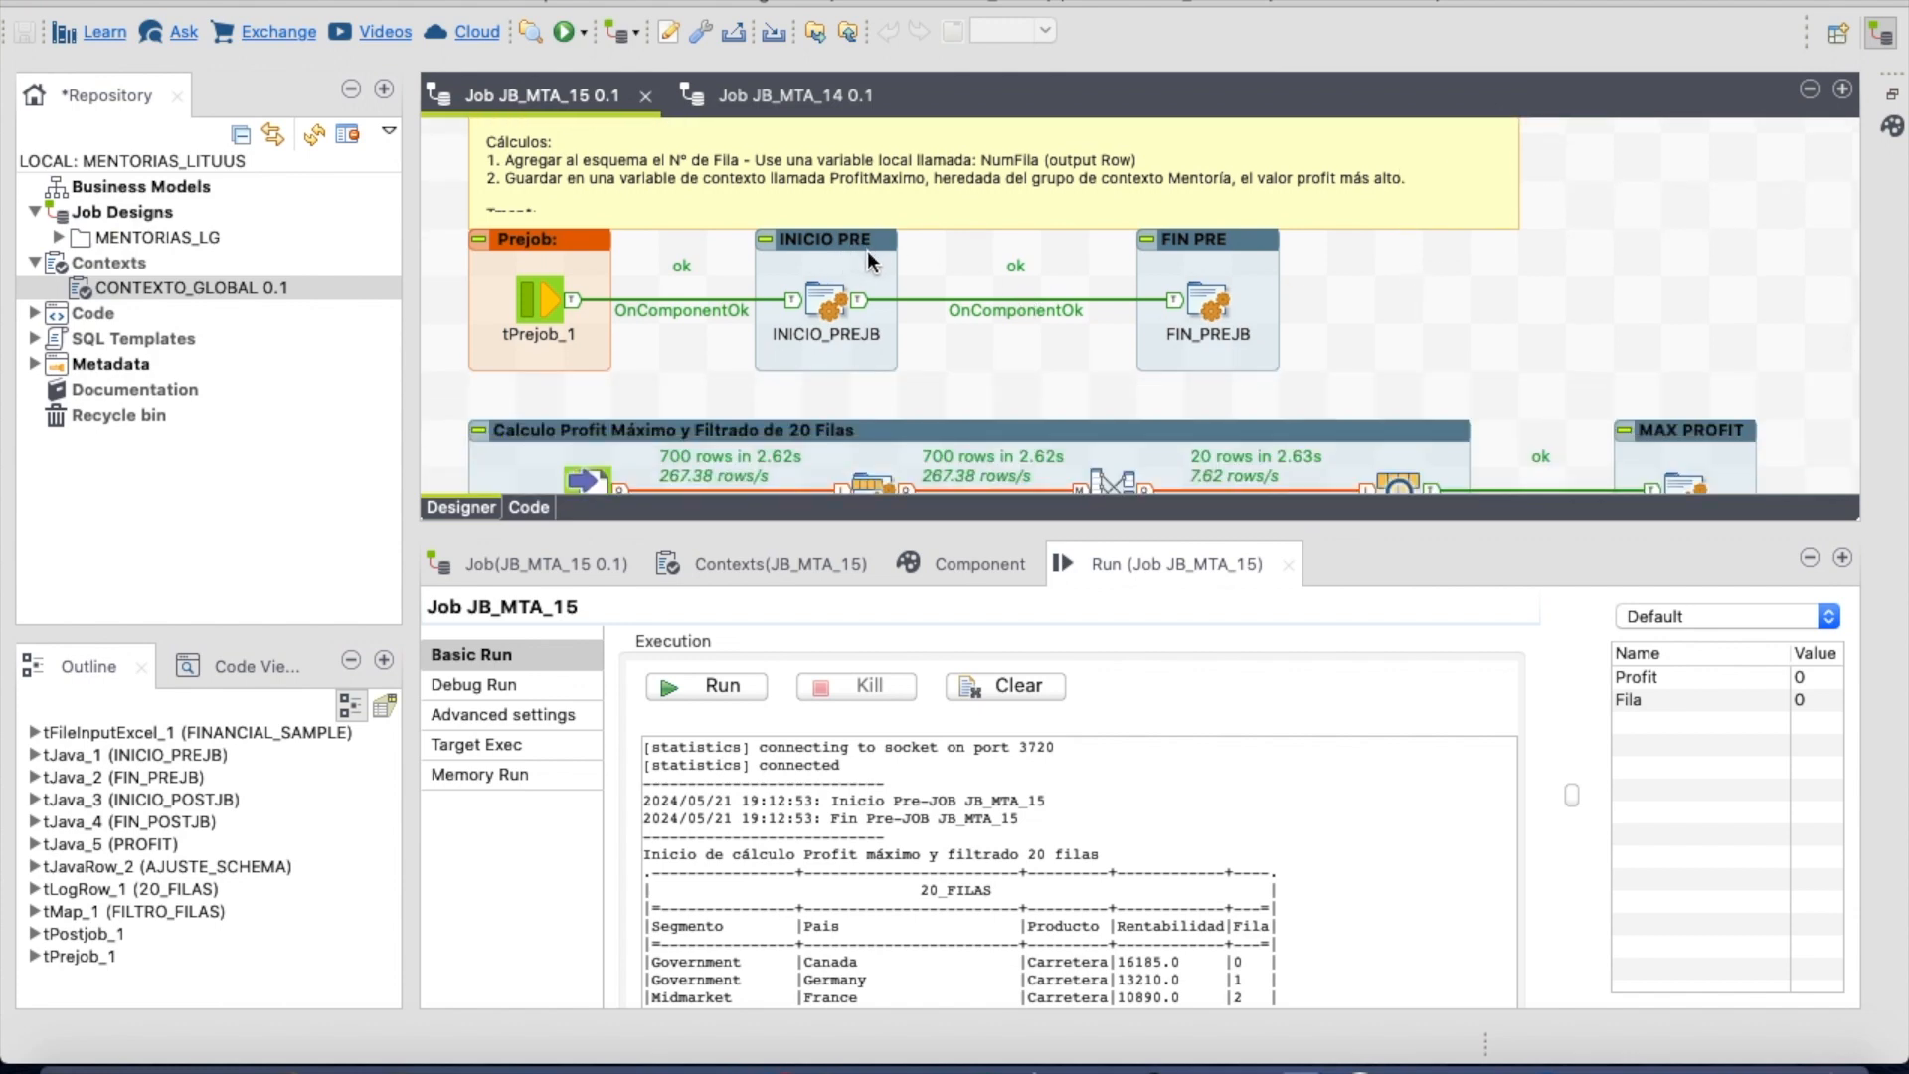
scroll(1148, 386, "down", 2)
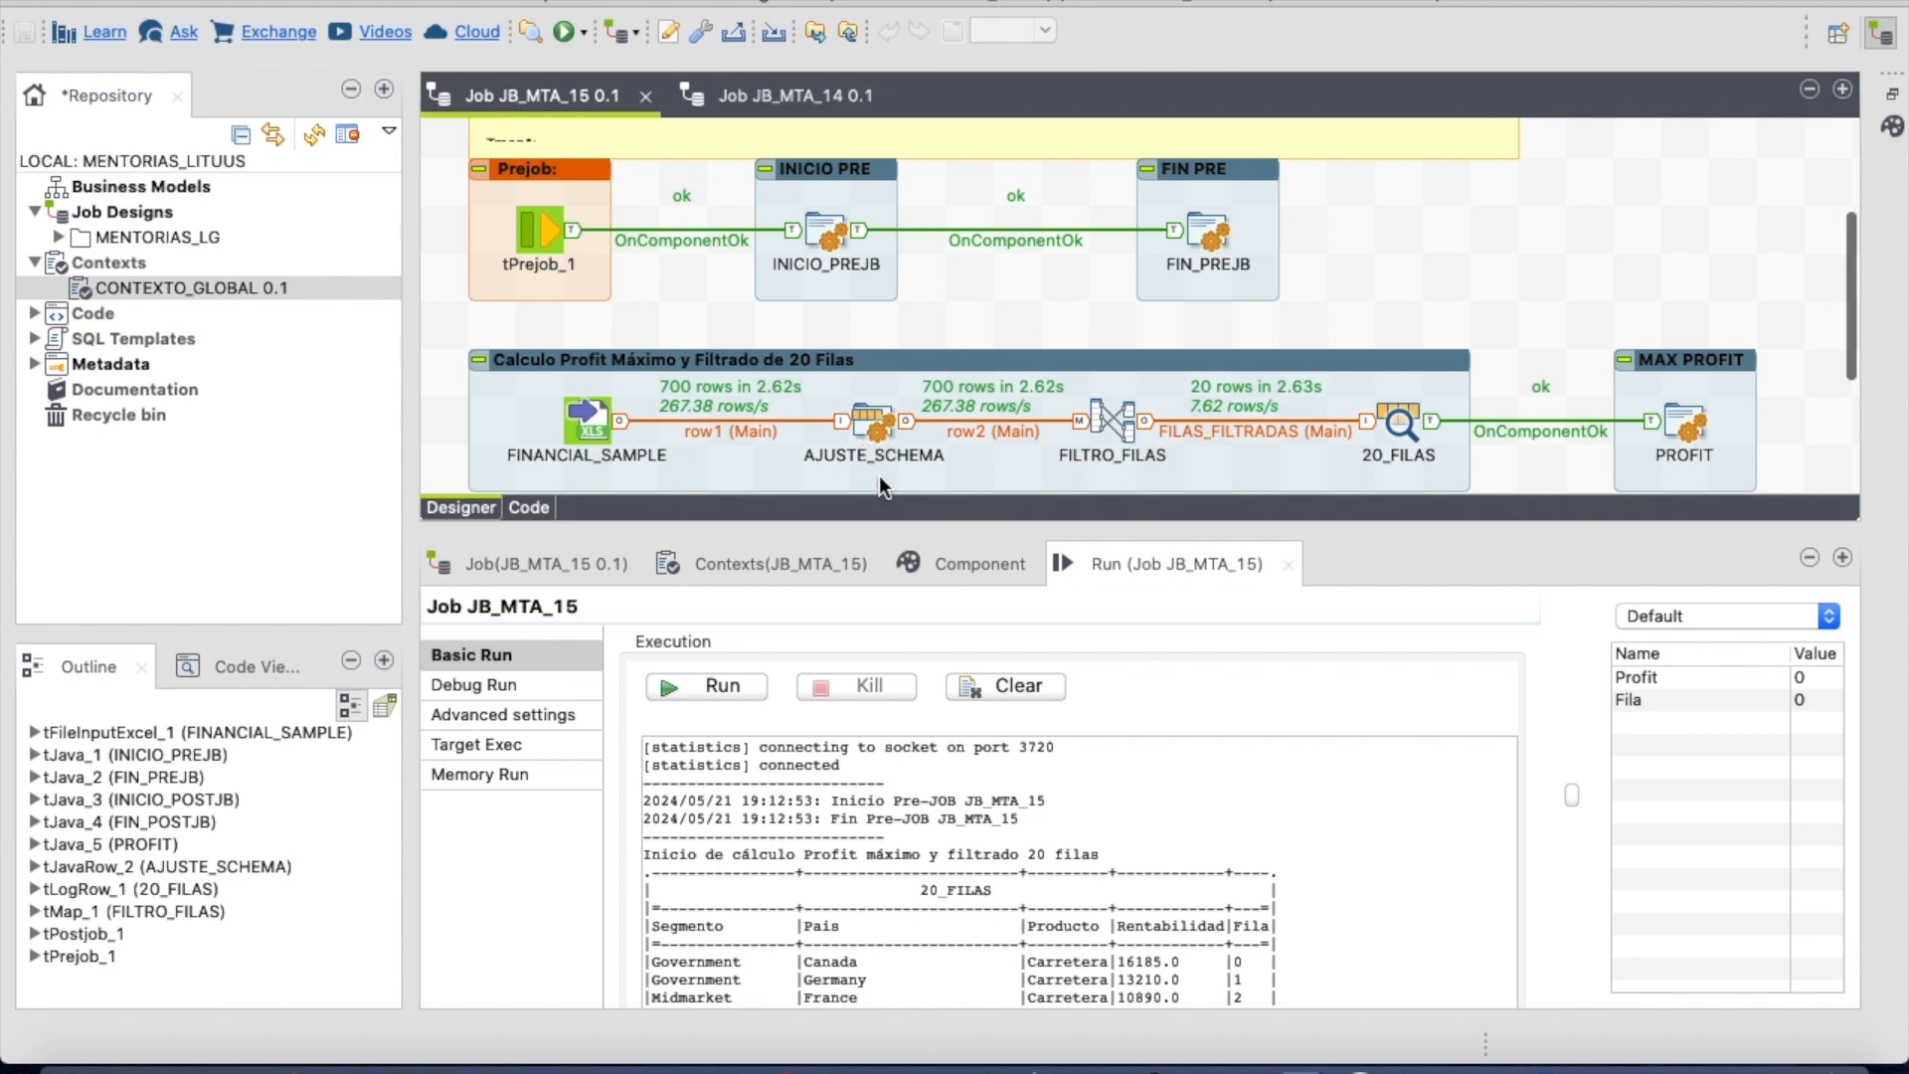
scroll(1142, 391, "down", 1)
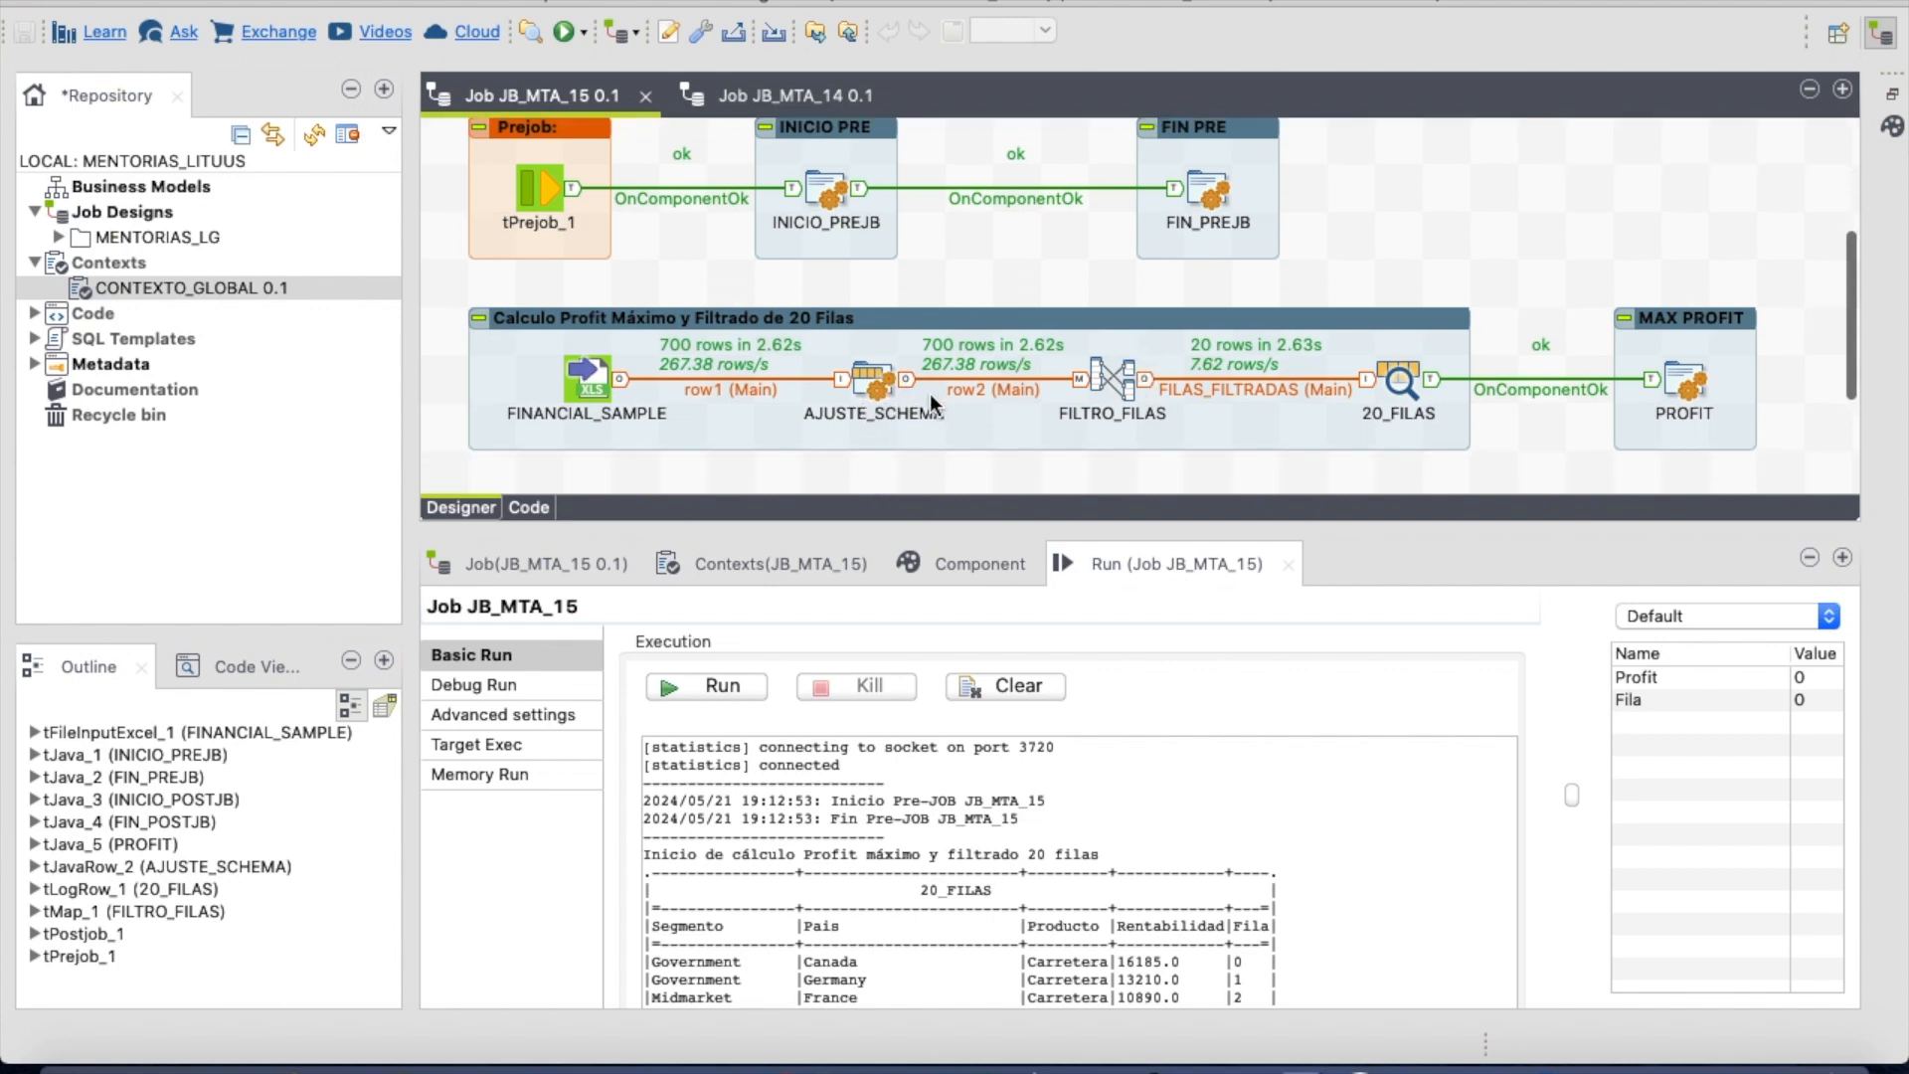
scroll(1487, 332, "down", 1)
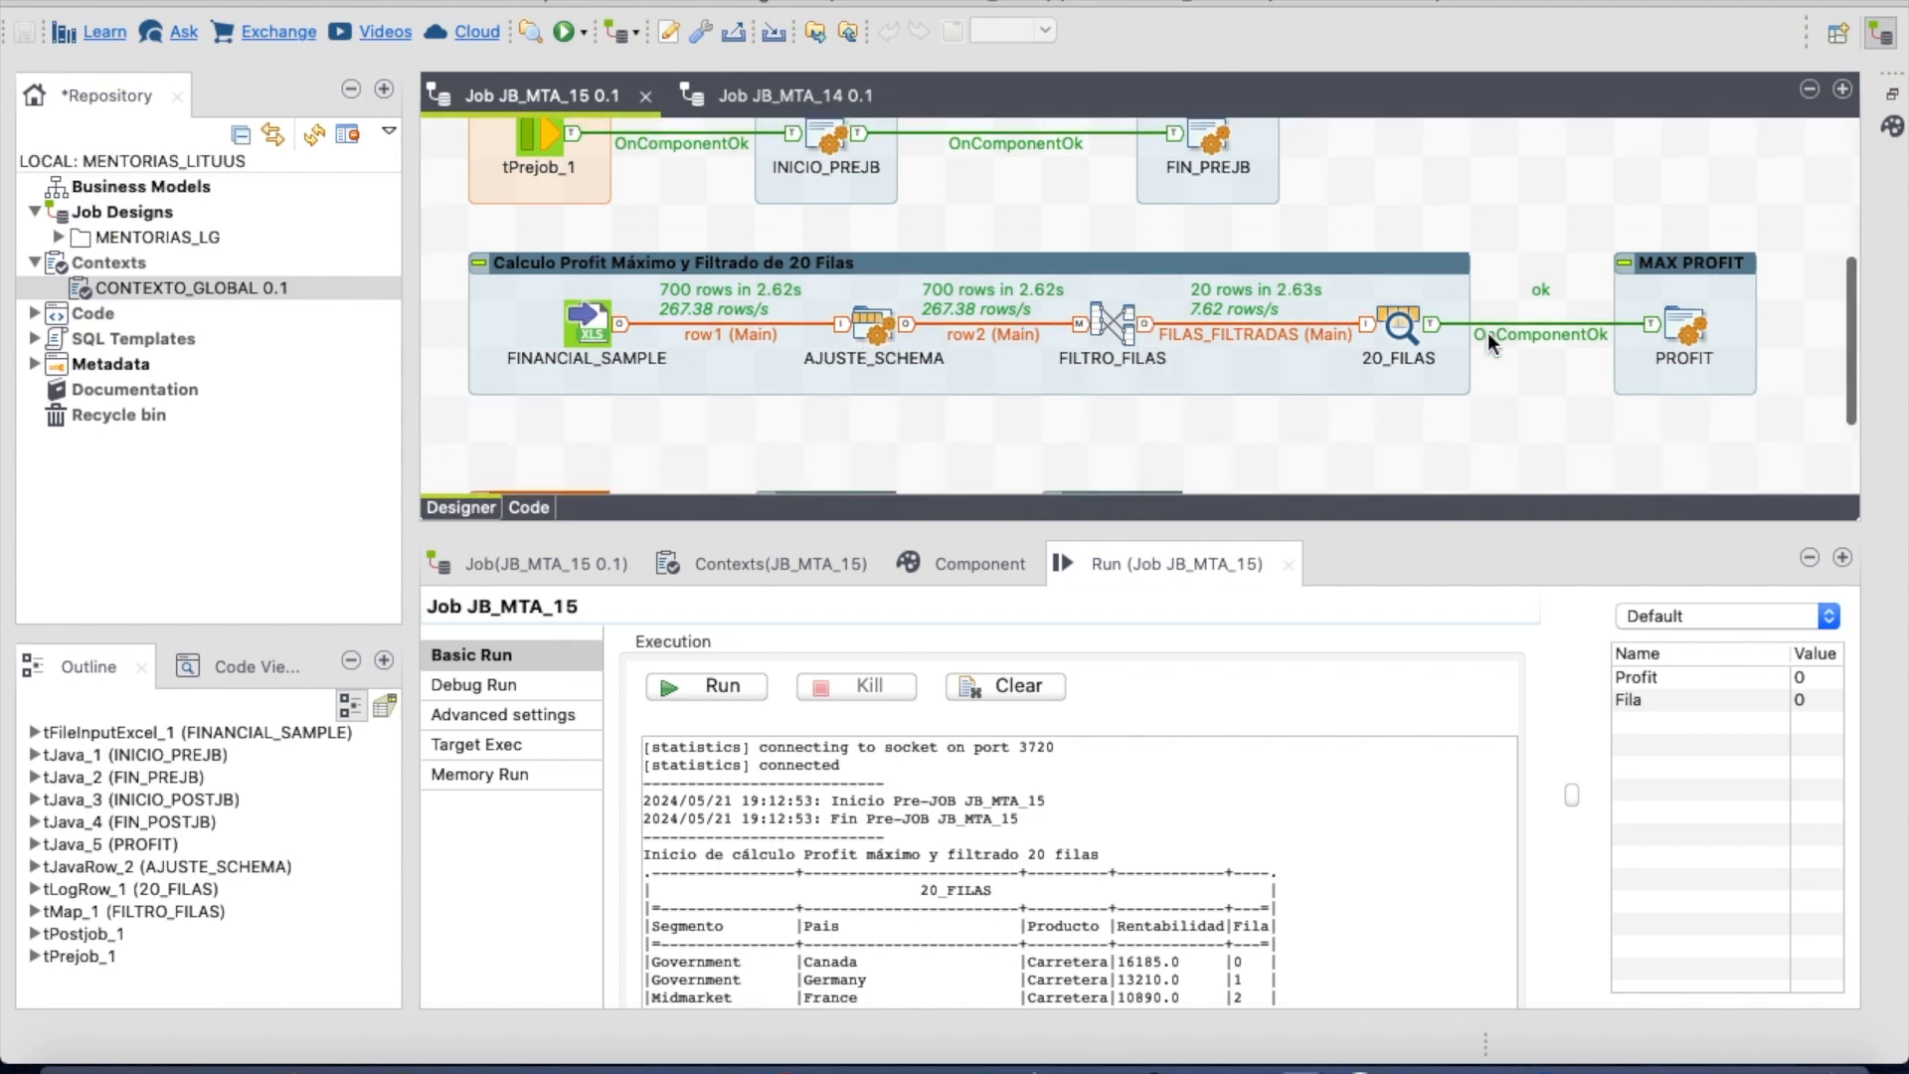
left_click_drag(920, 786, 1021, 818)
scroll(838, 756, "down", 3)
scroll(839, 757, "up", 1)
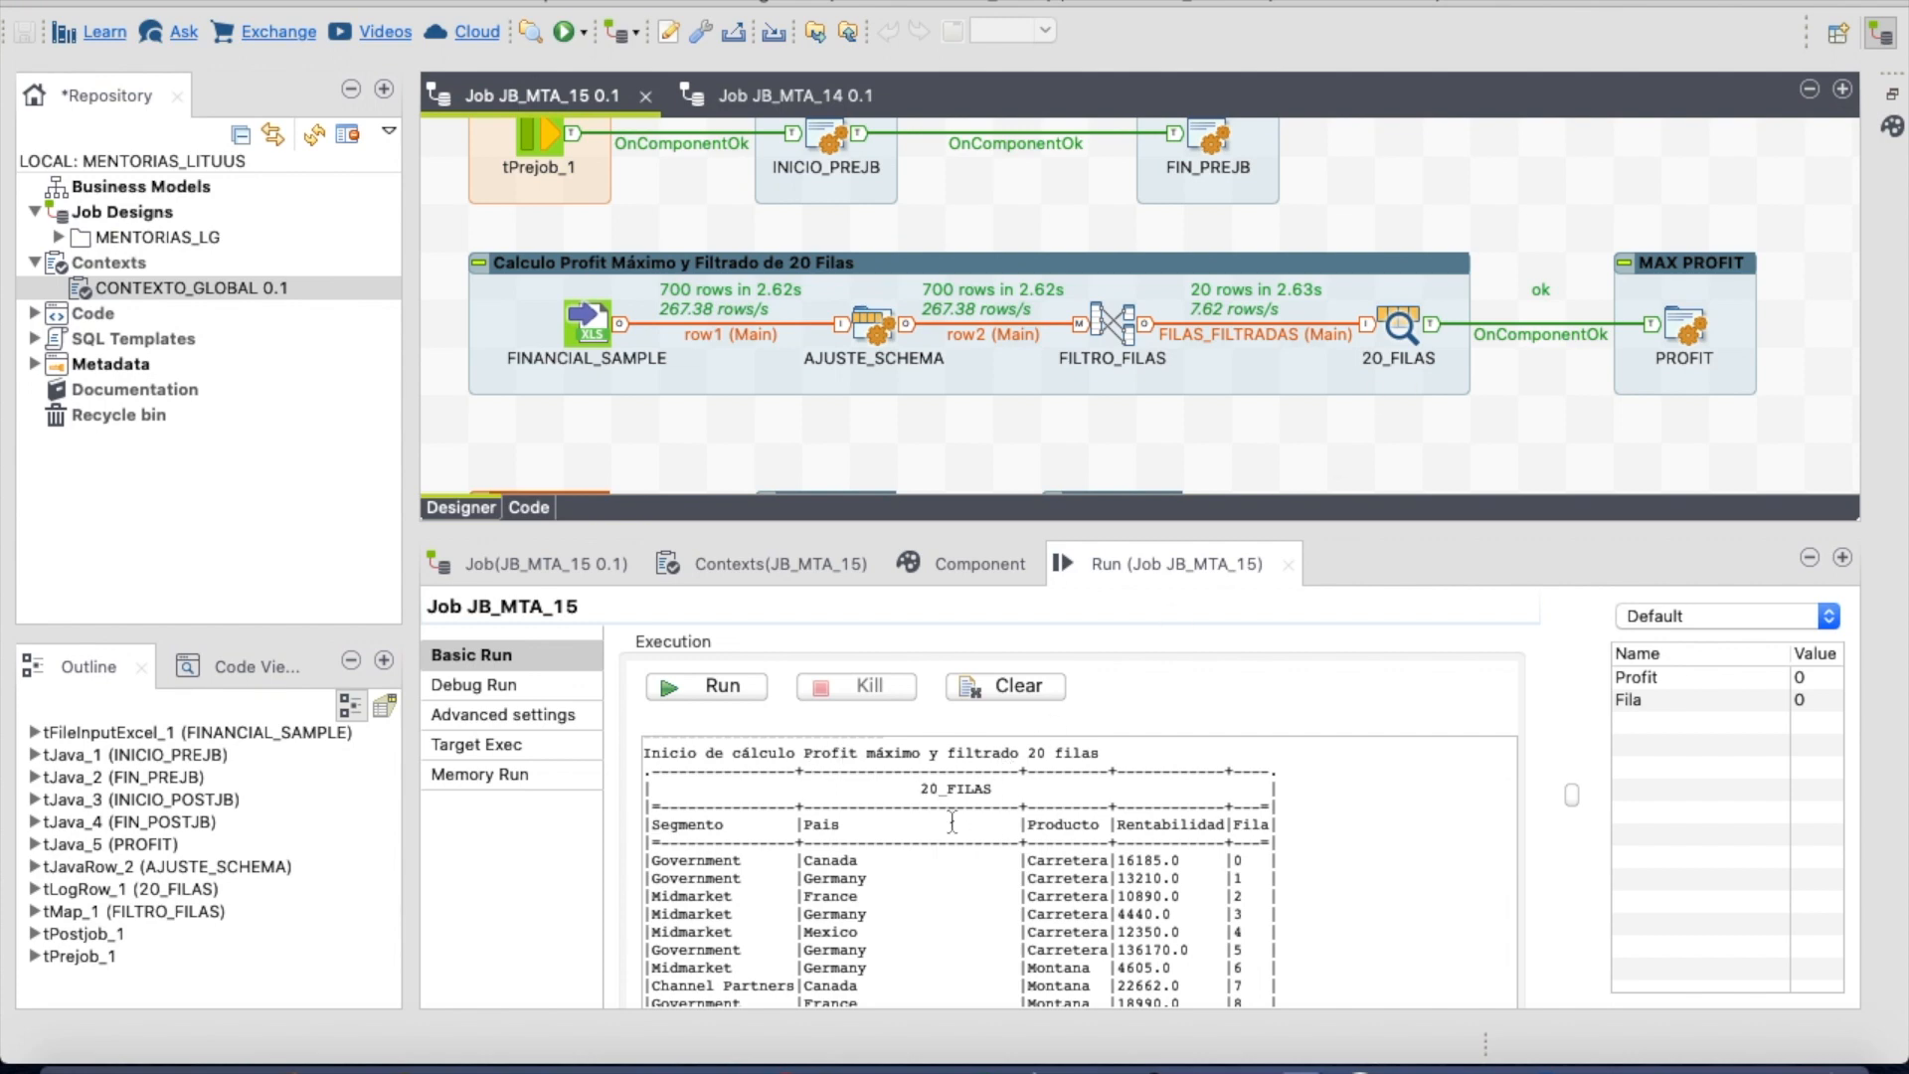
scroll(961, 845, "down", 4)
scroll(961, 845, "down", 5)
scroll(958, 841, "up", 8)
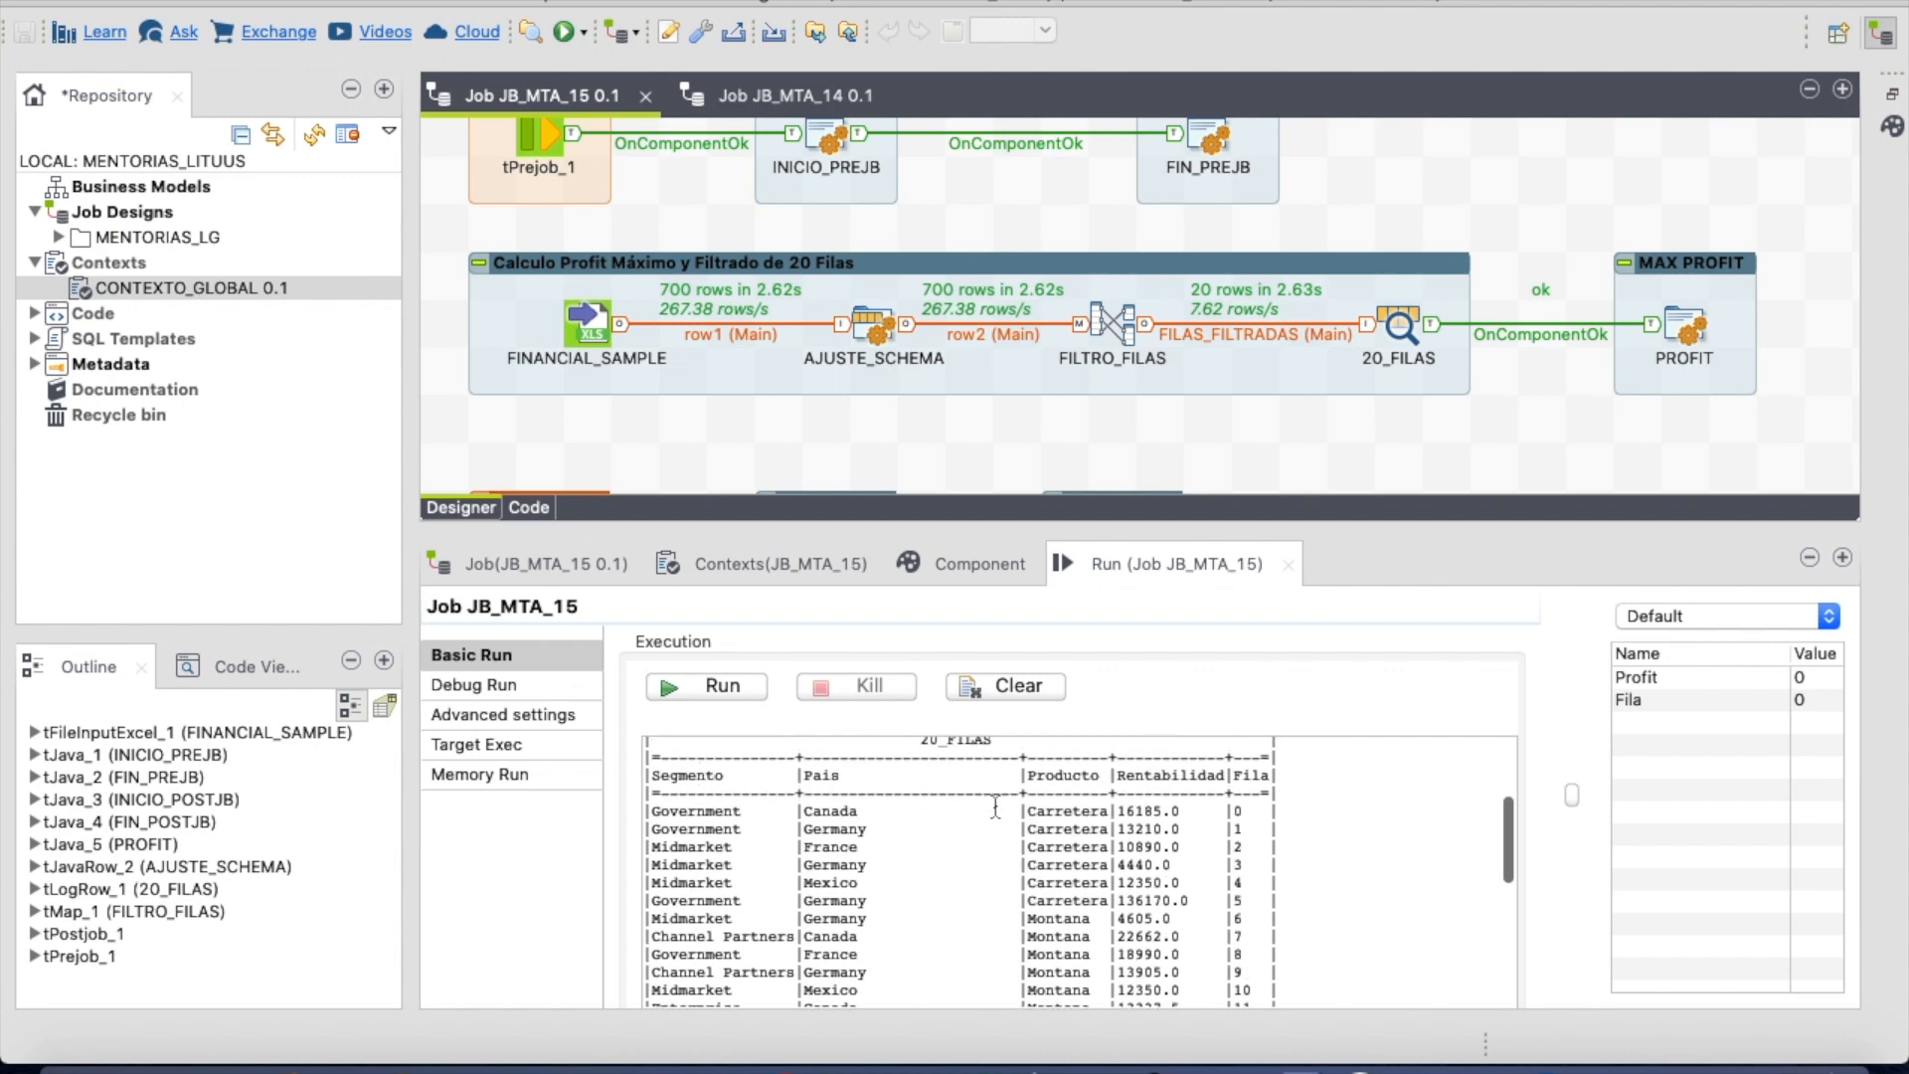
scroll(995, 807, "down", 8)
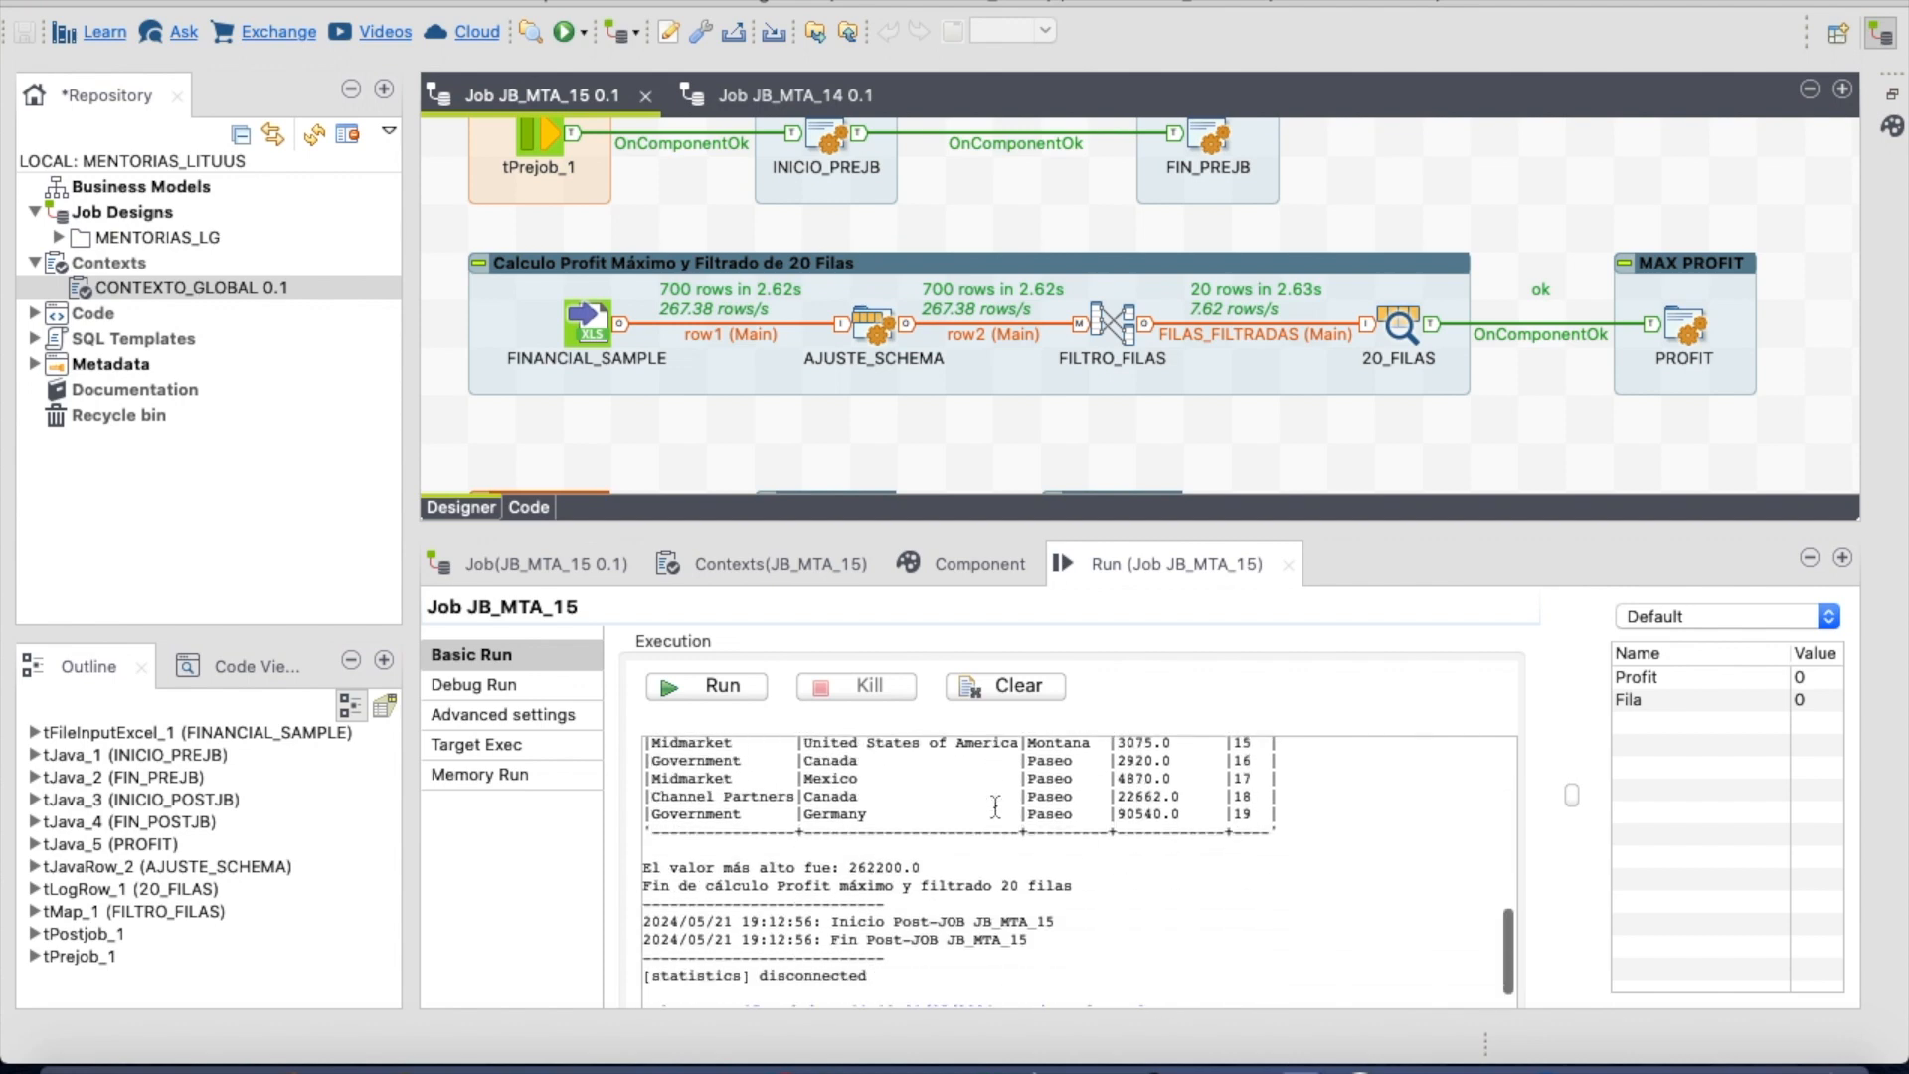
left_click_drag(1068, 939, 671, 904)
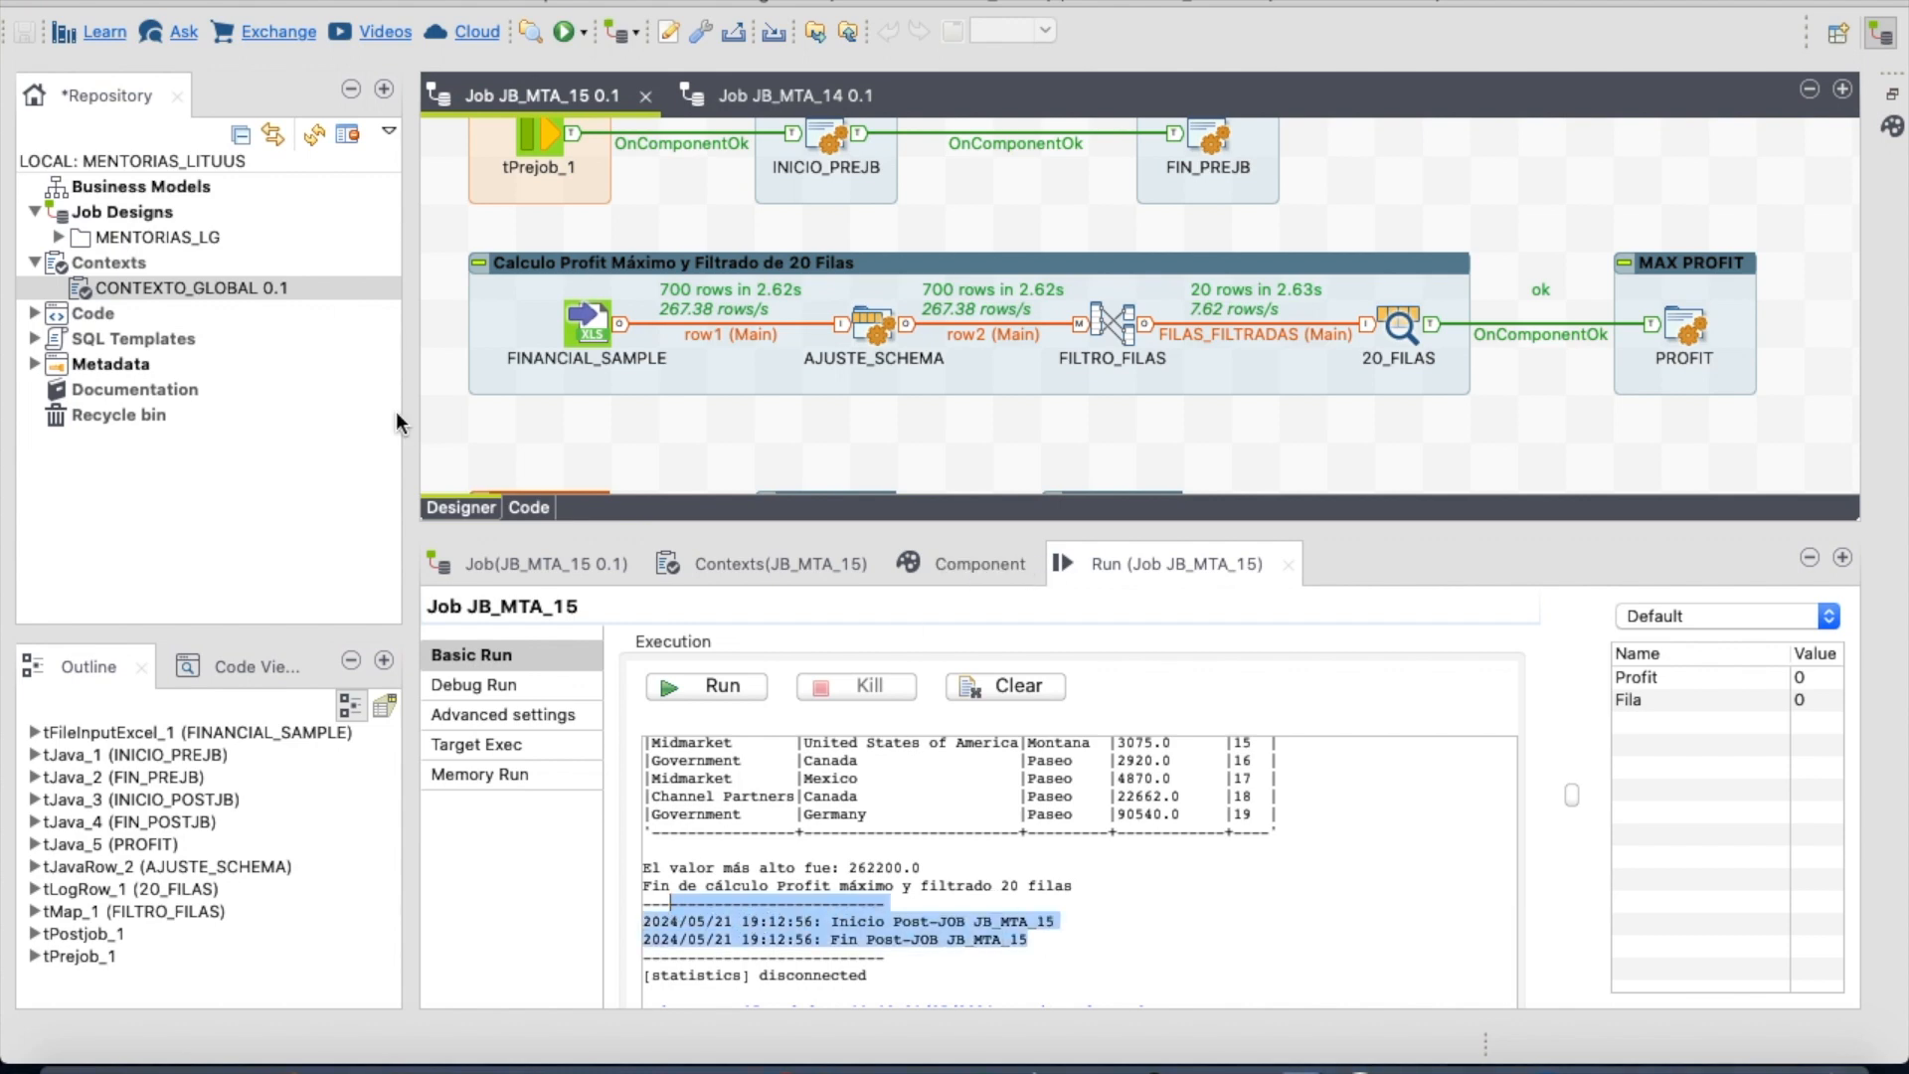
- Display the Java code of the FIN_POSTJB component in the post-job section
scroll(1354, 401, "down", 3)
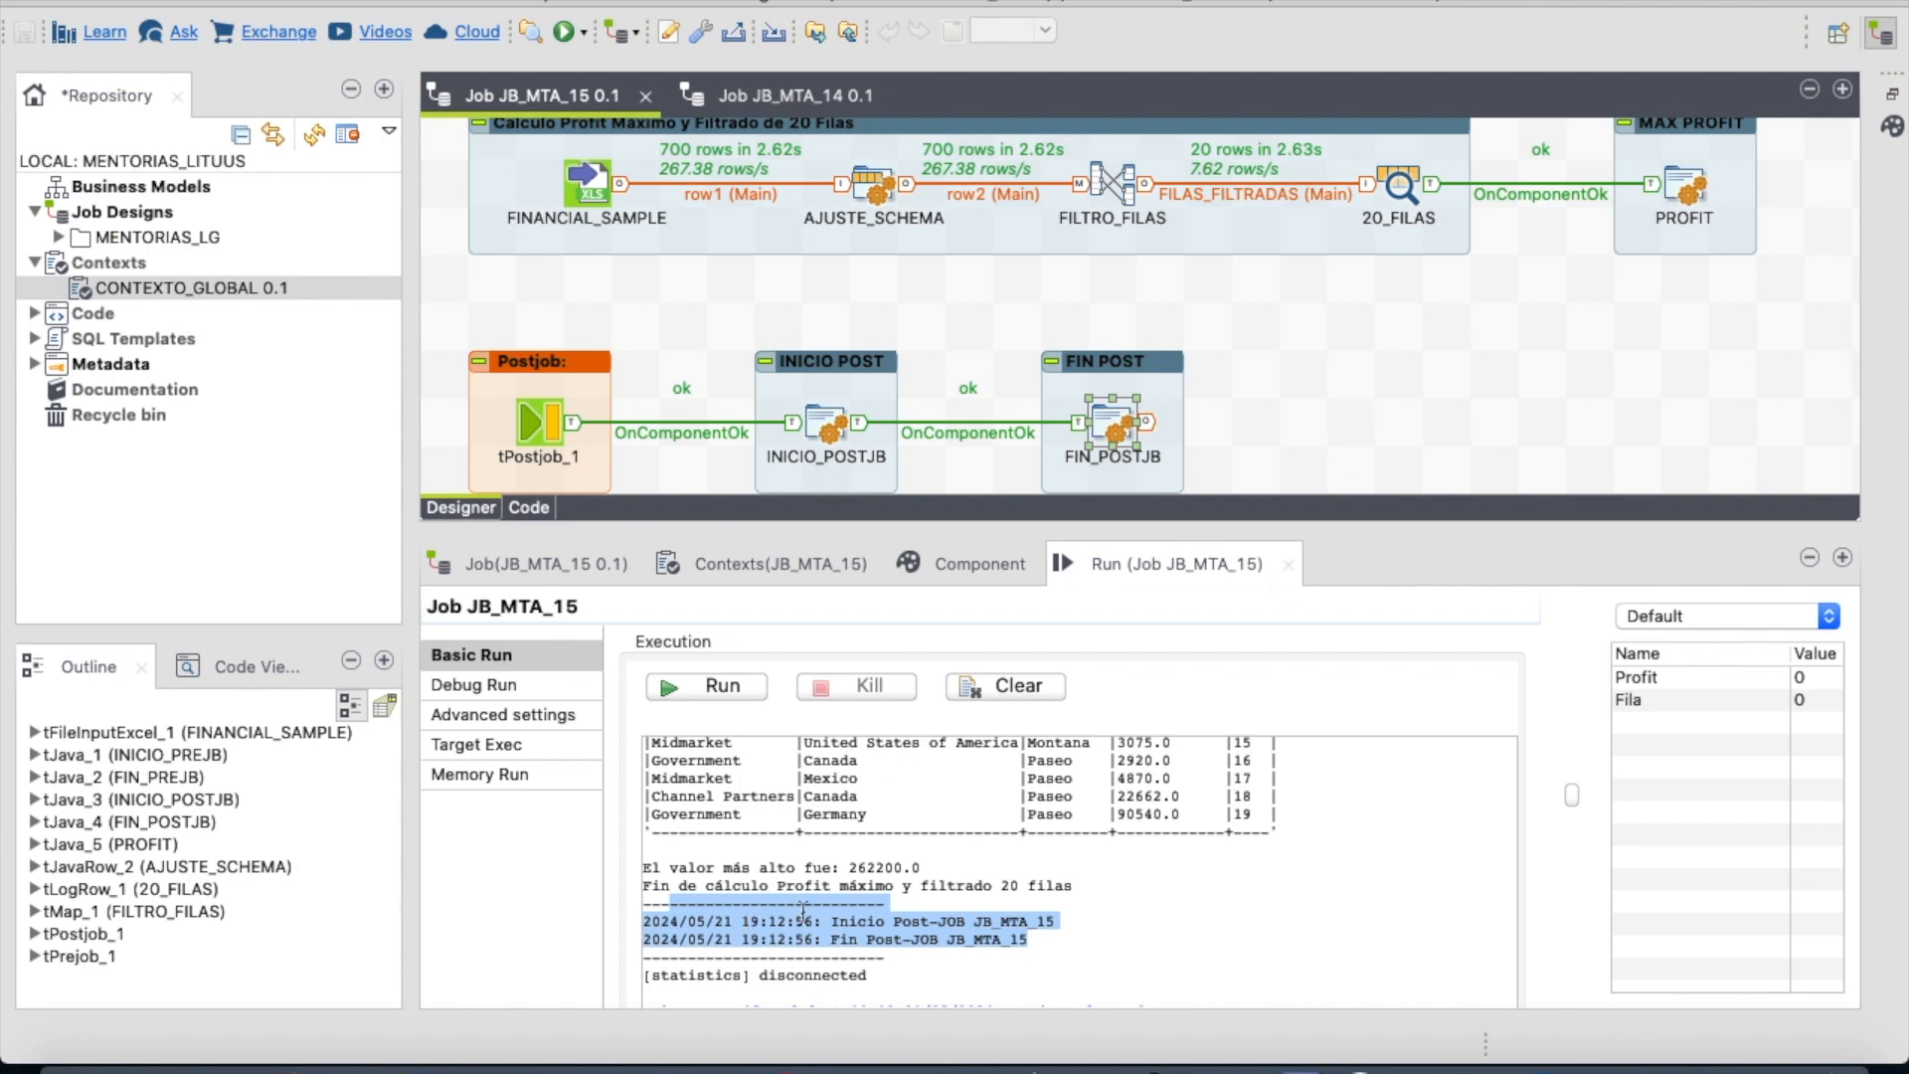
left_click(1117, 422)
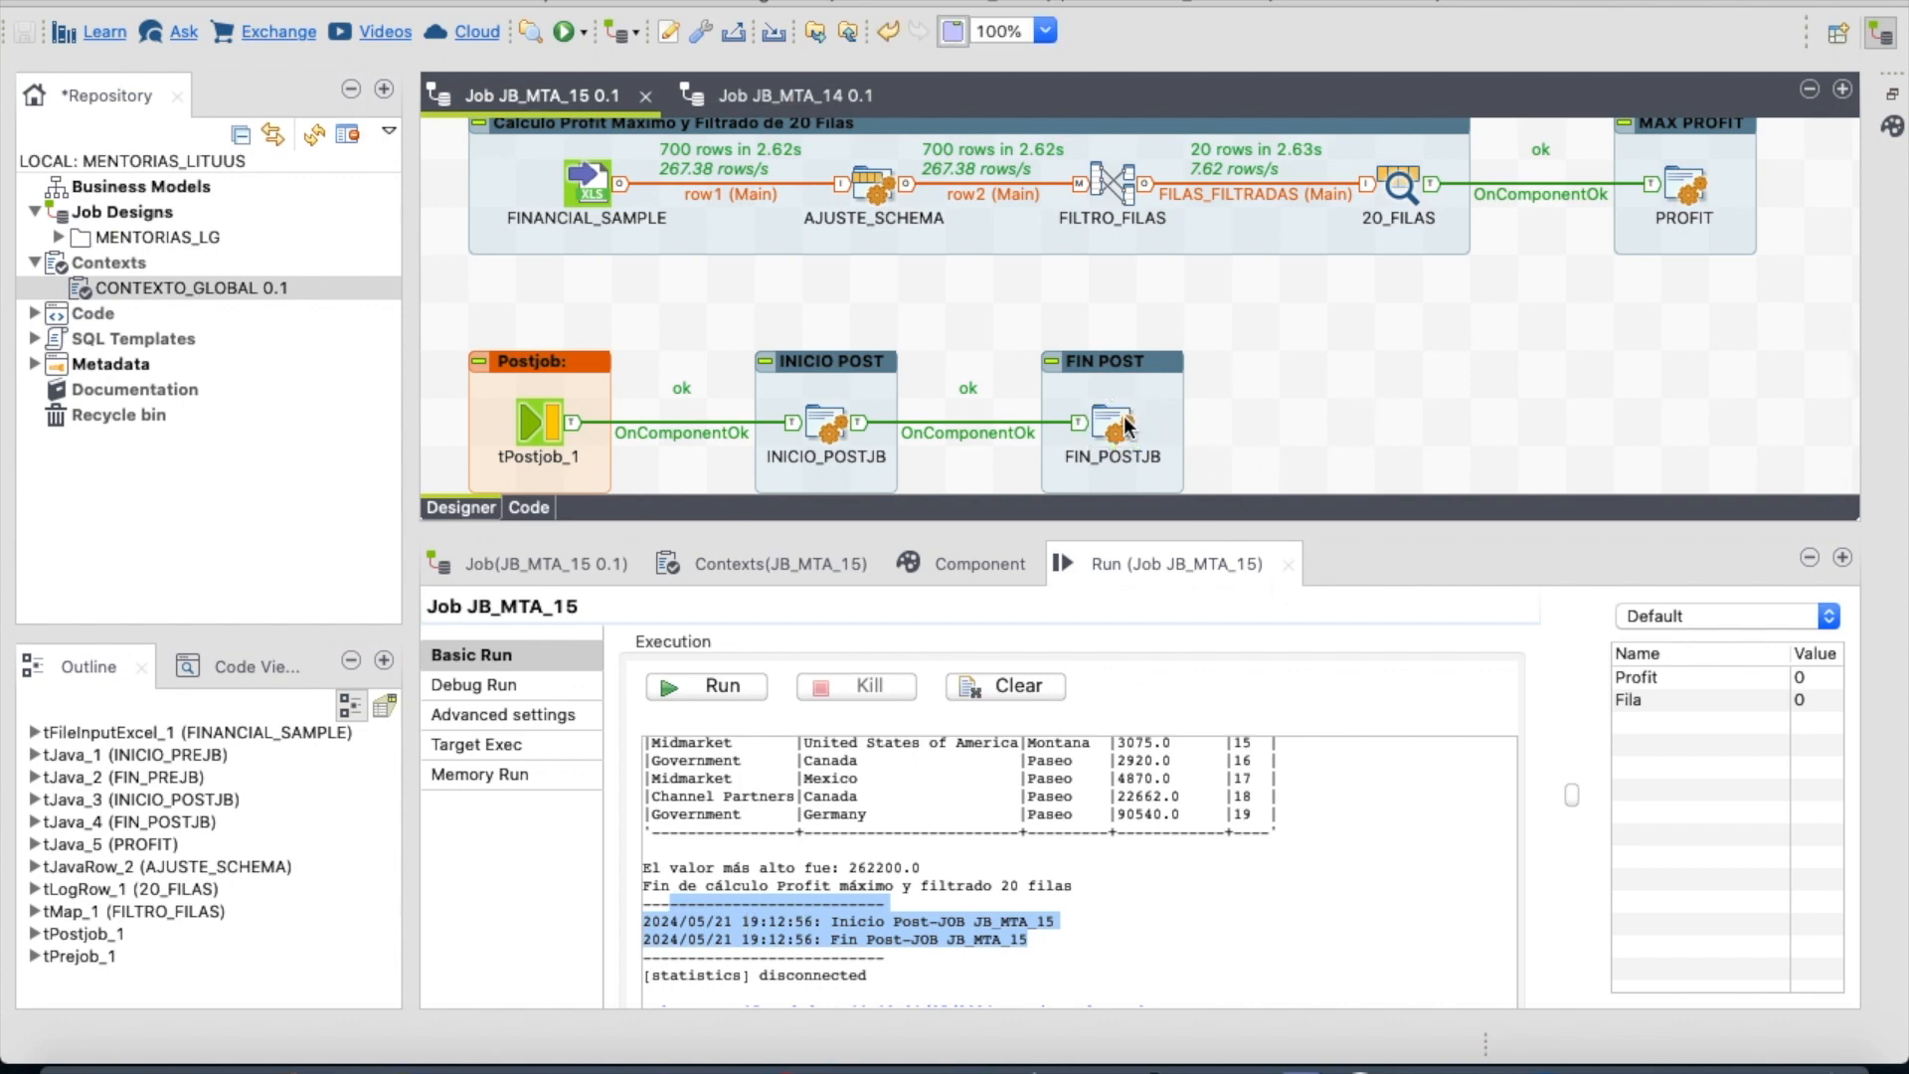
left_click(970, 585)
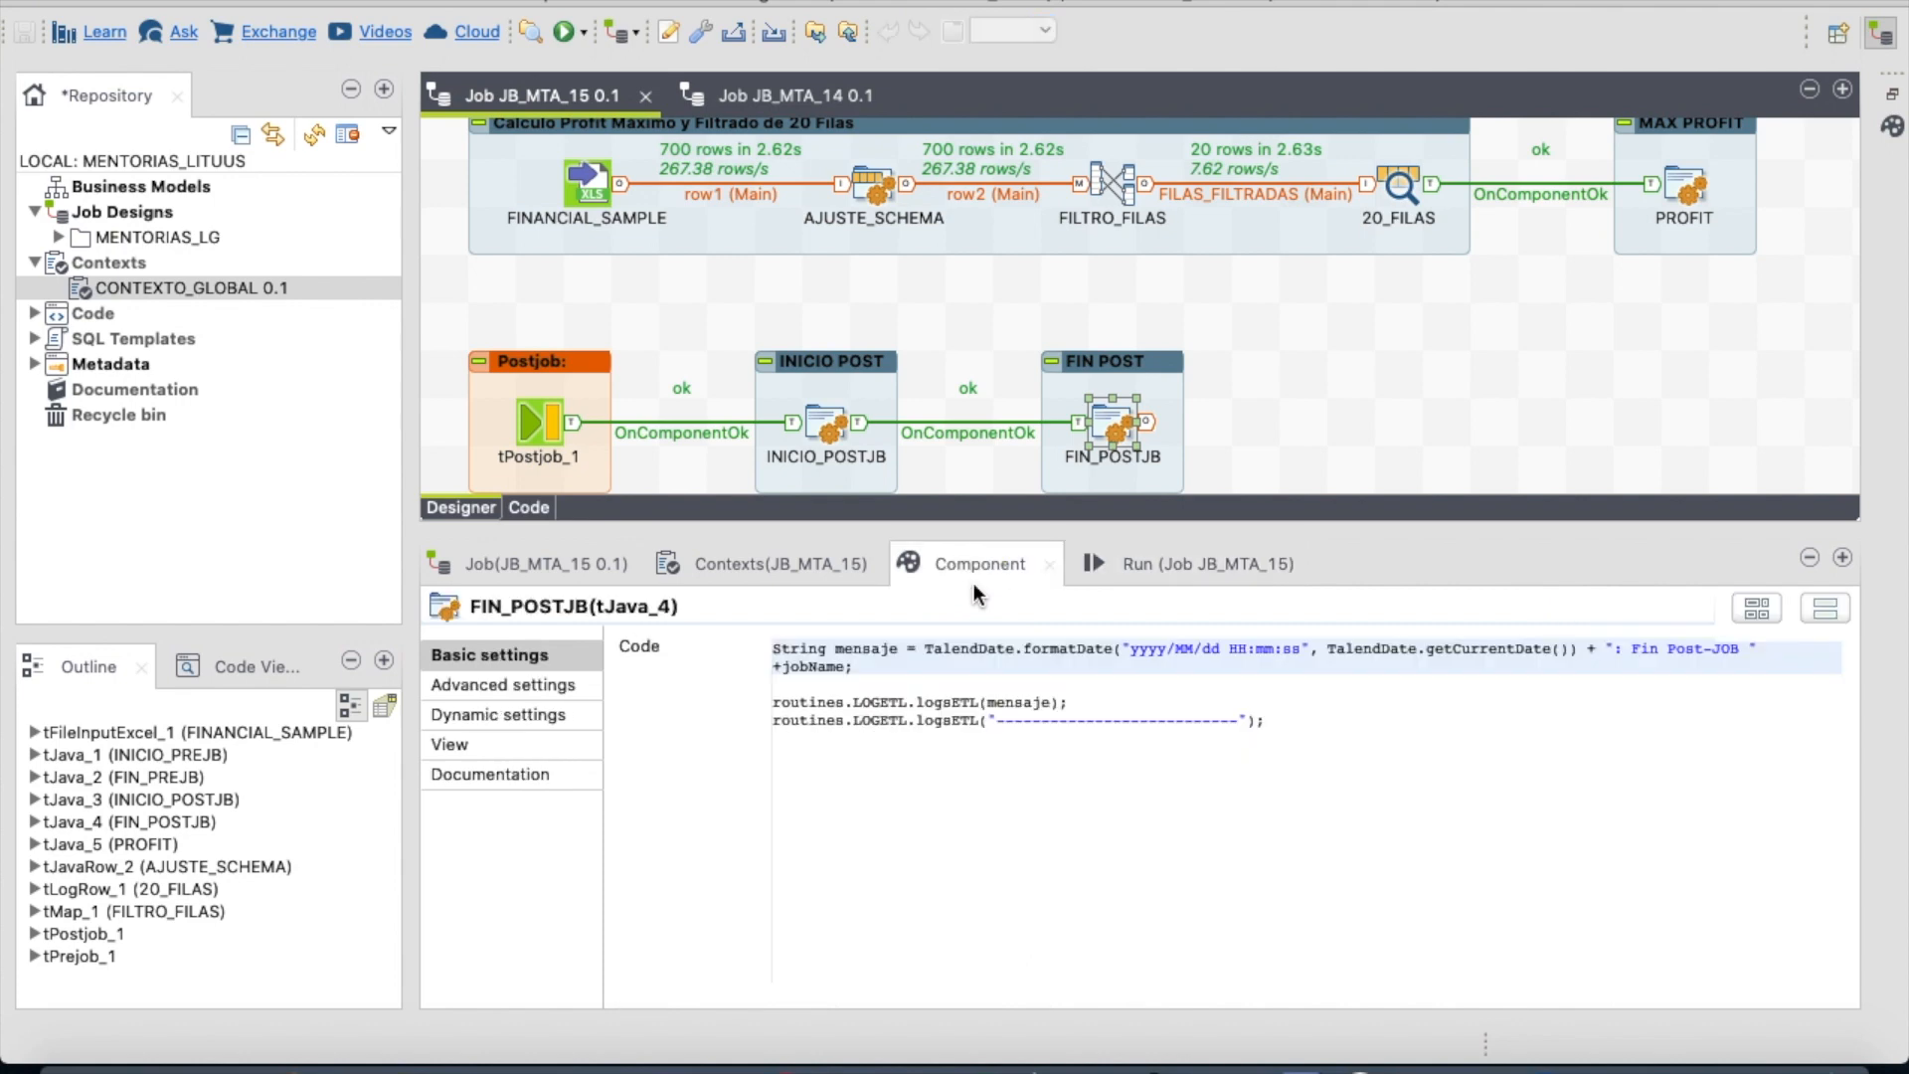
- Expand Code and its Routines in the repository to list the custom routines
left_click(34, 339)
left_click(34, 339)
left_click(34, 313)
left_click(58, 339)
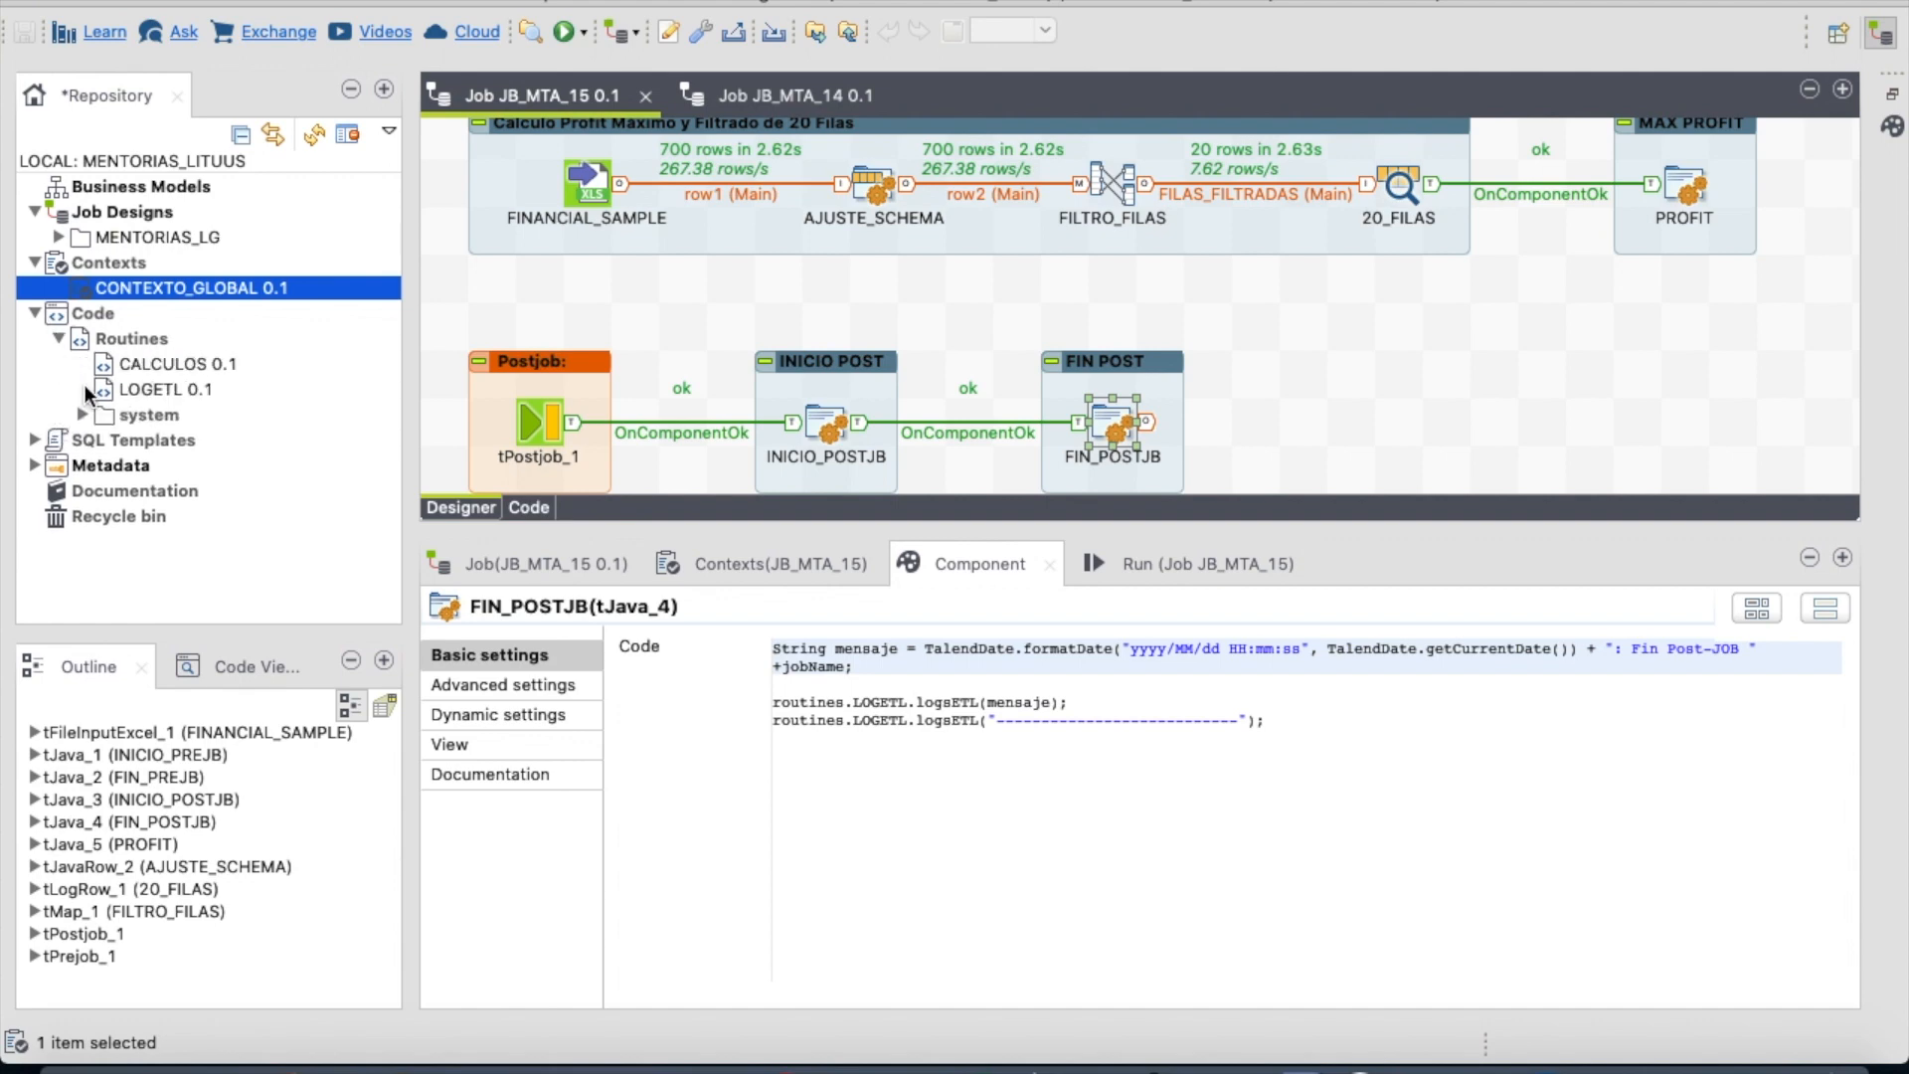
- Open the LOGETL routine, examine the System.out.println call in its logsETL method, and return to job JB_MTA_15
left_click(153, 389)
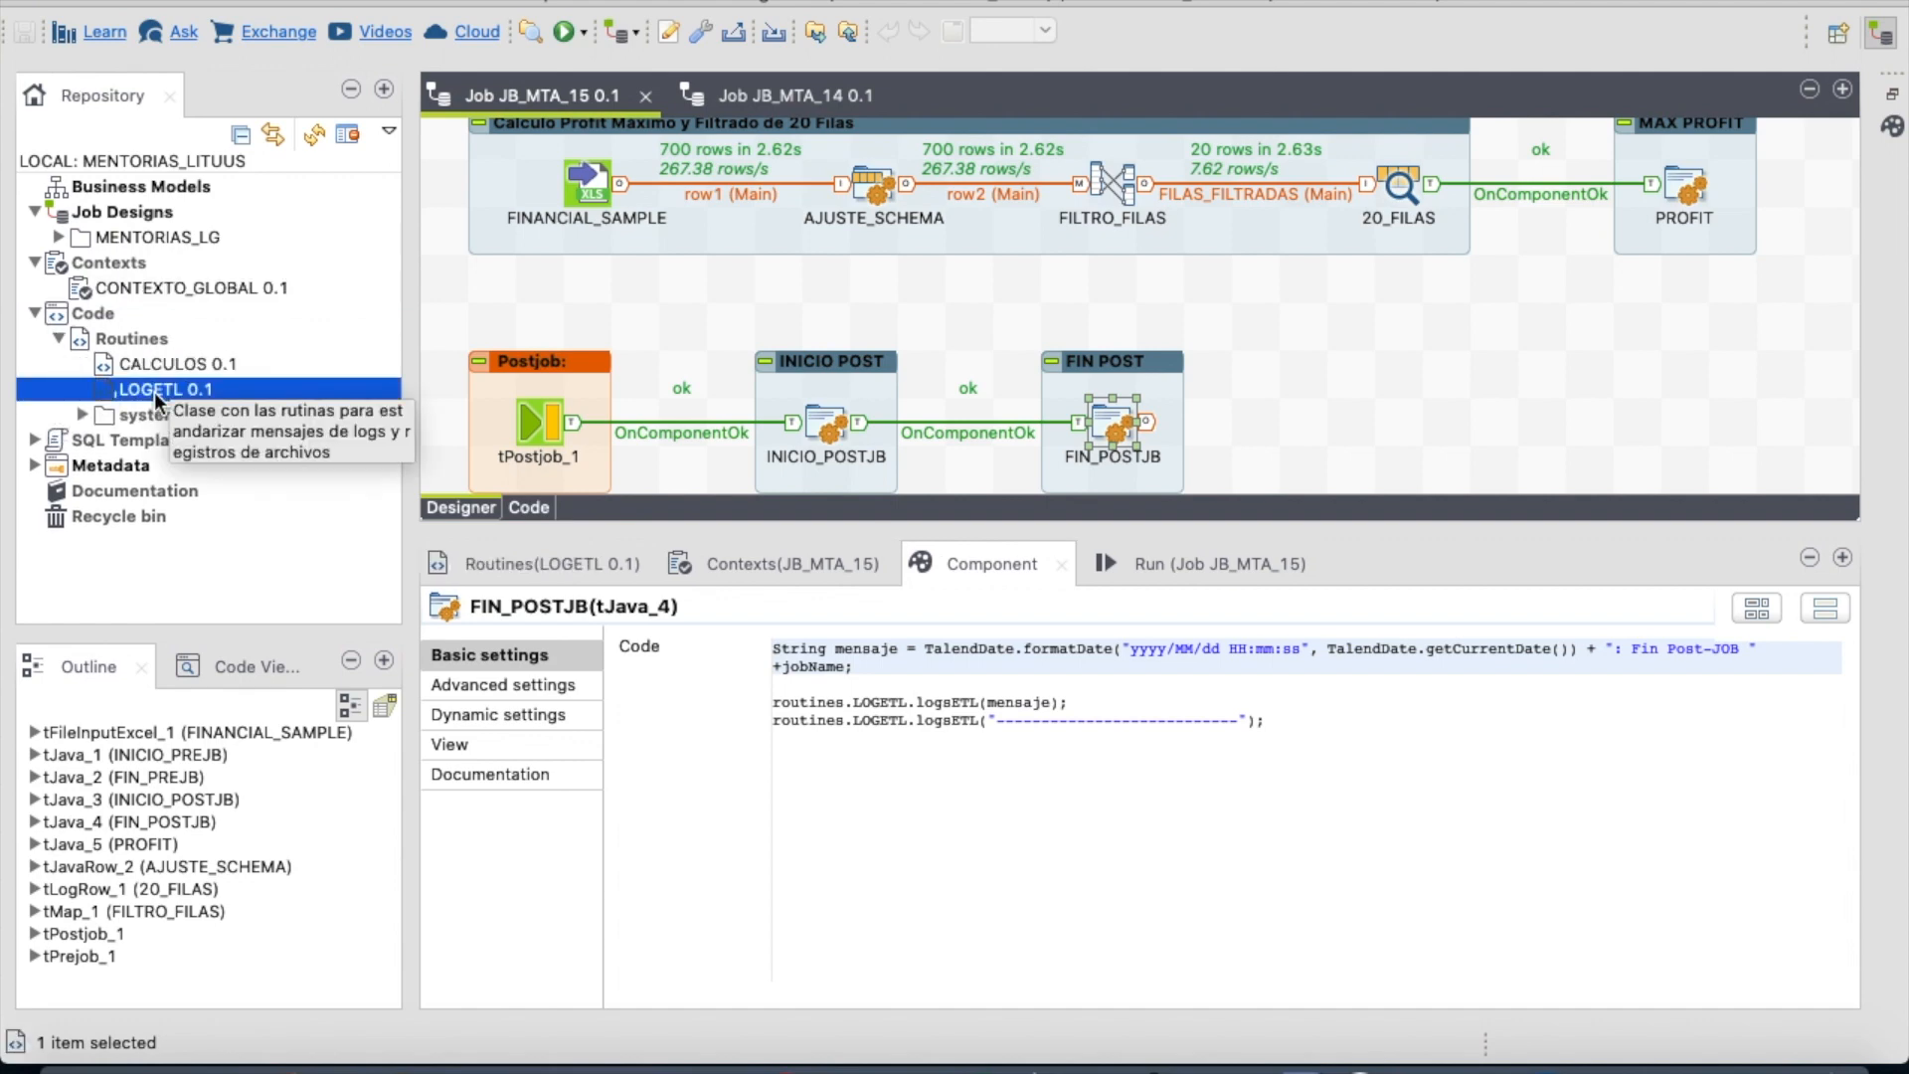
double_click(153, 390)
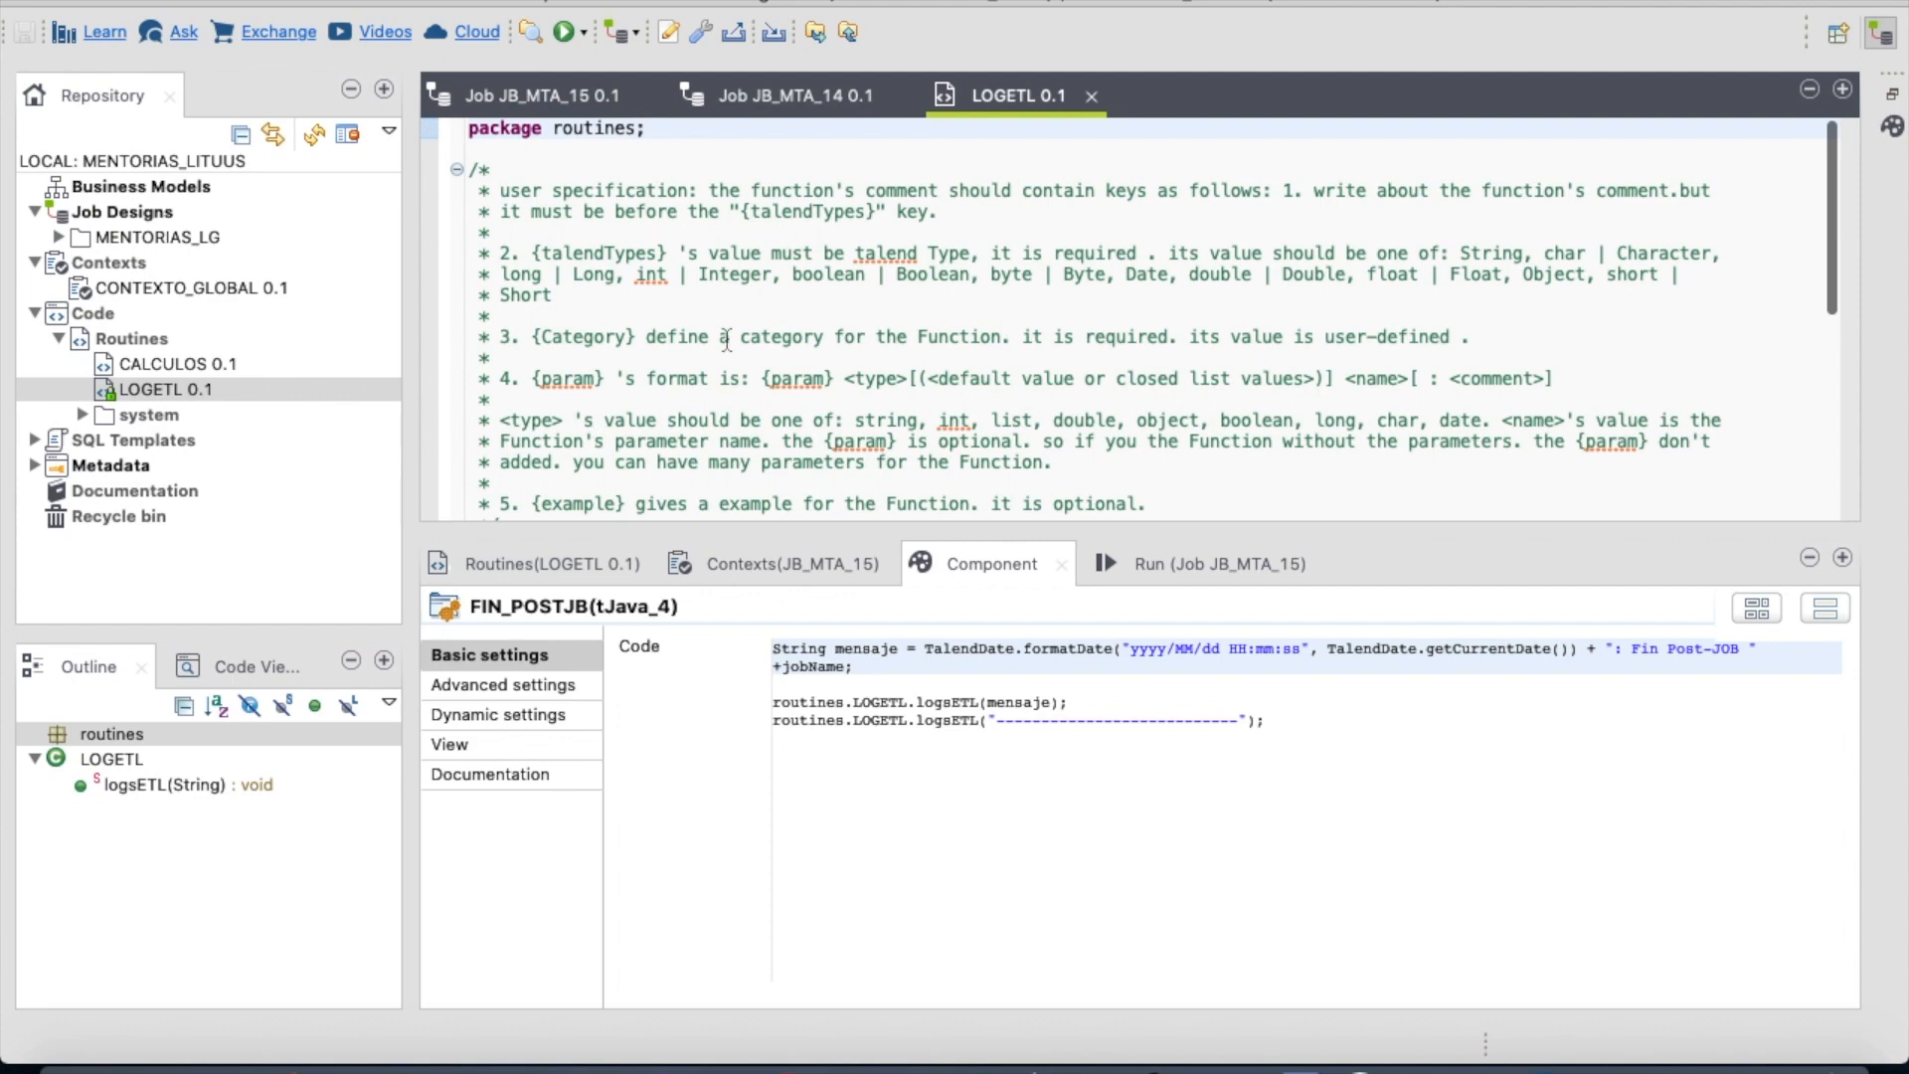
scroll(727, 341, "down", 10)
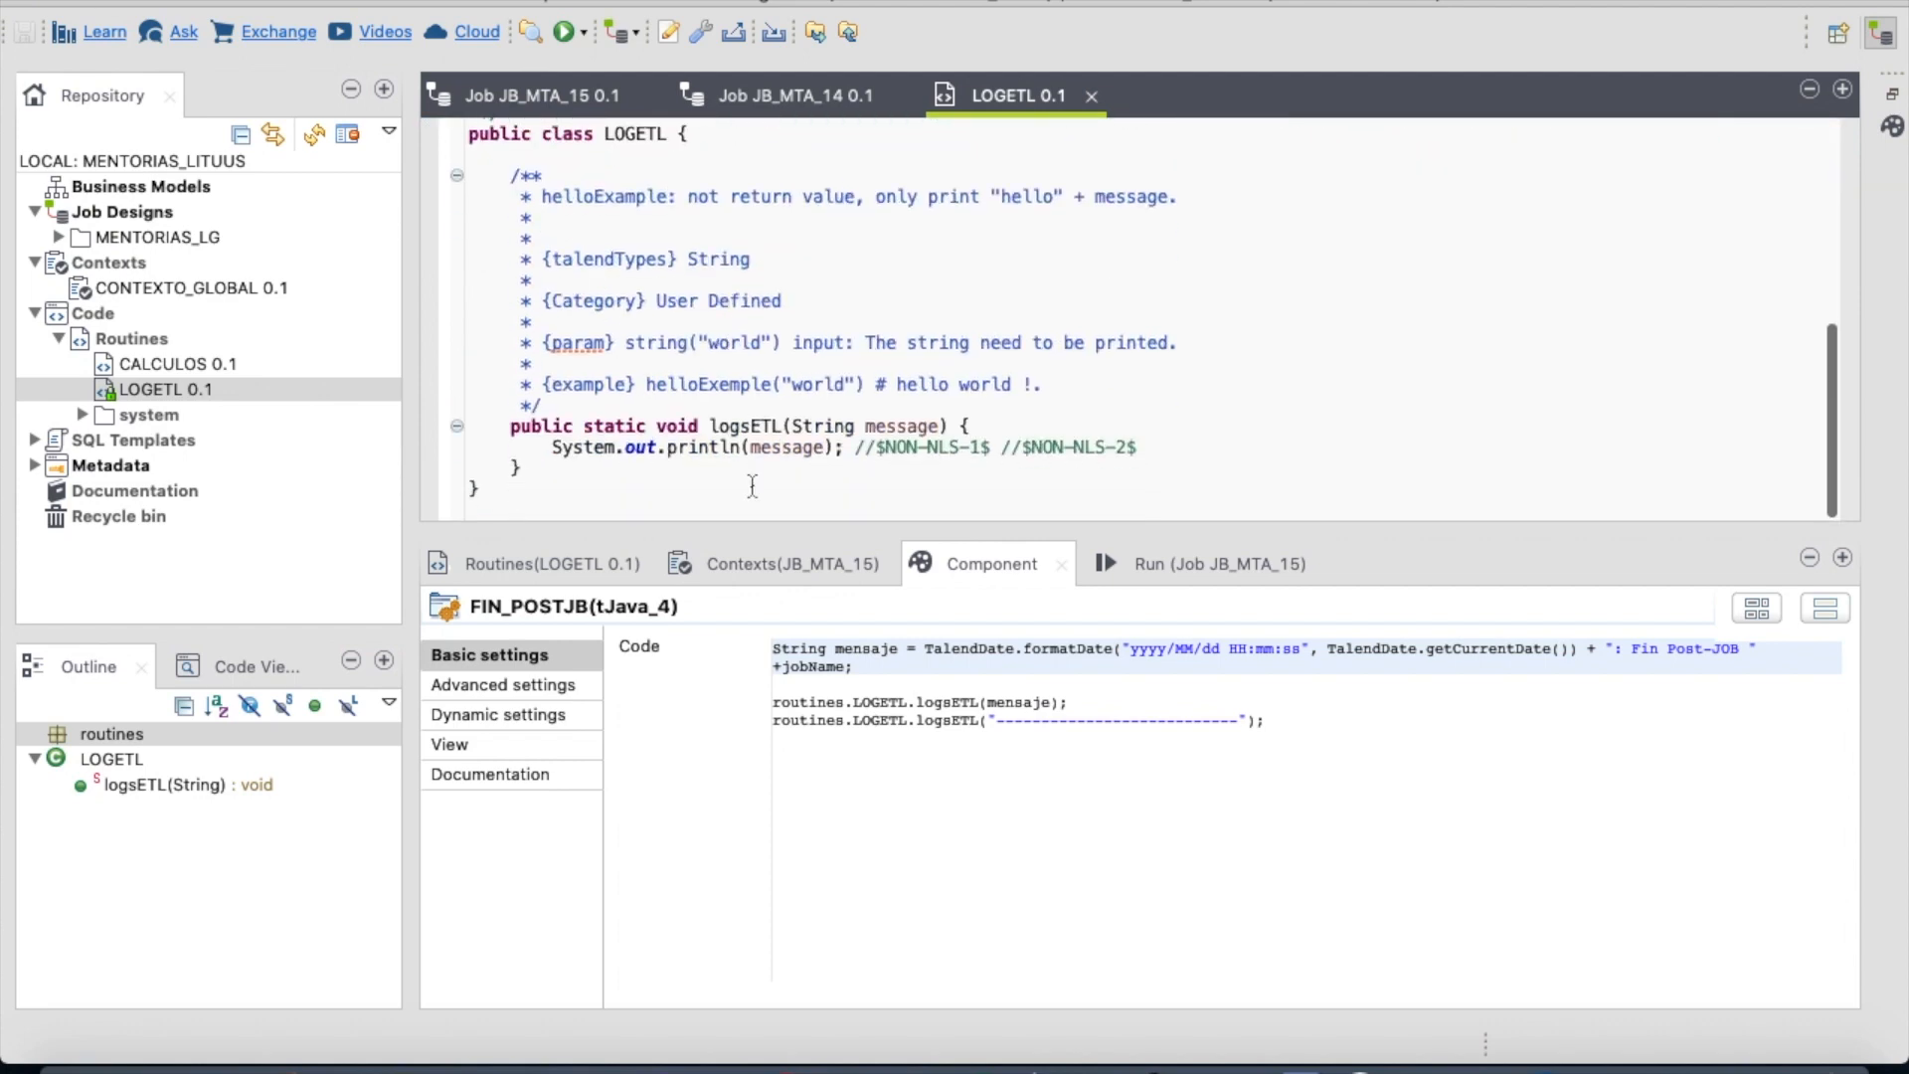
left_click_drag(842, 447, 618, 447)
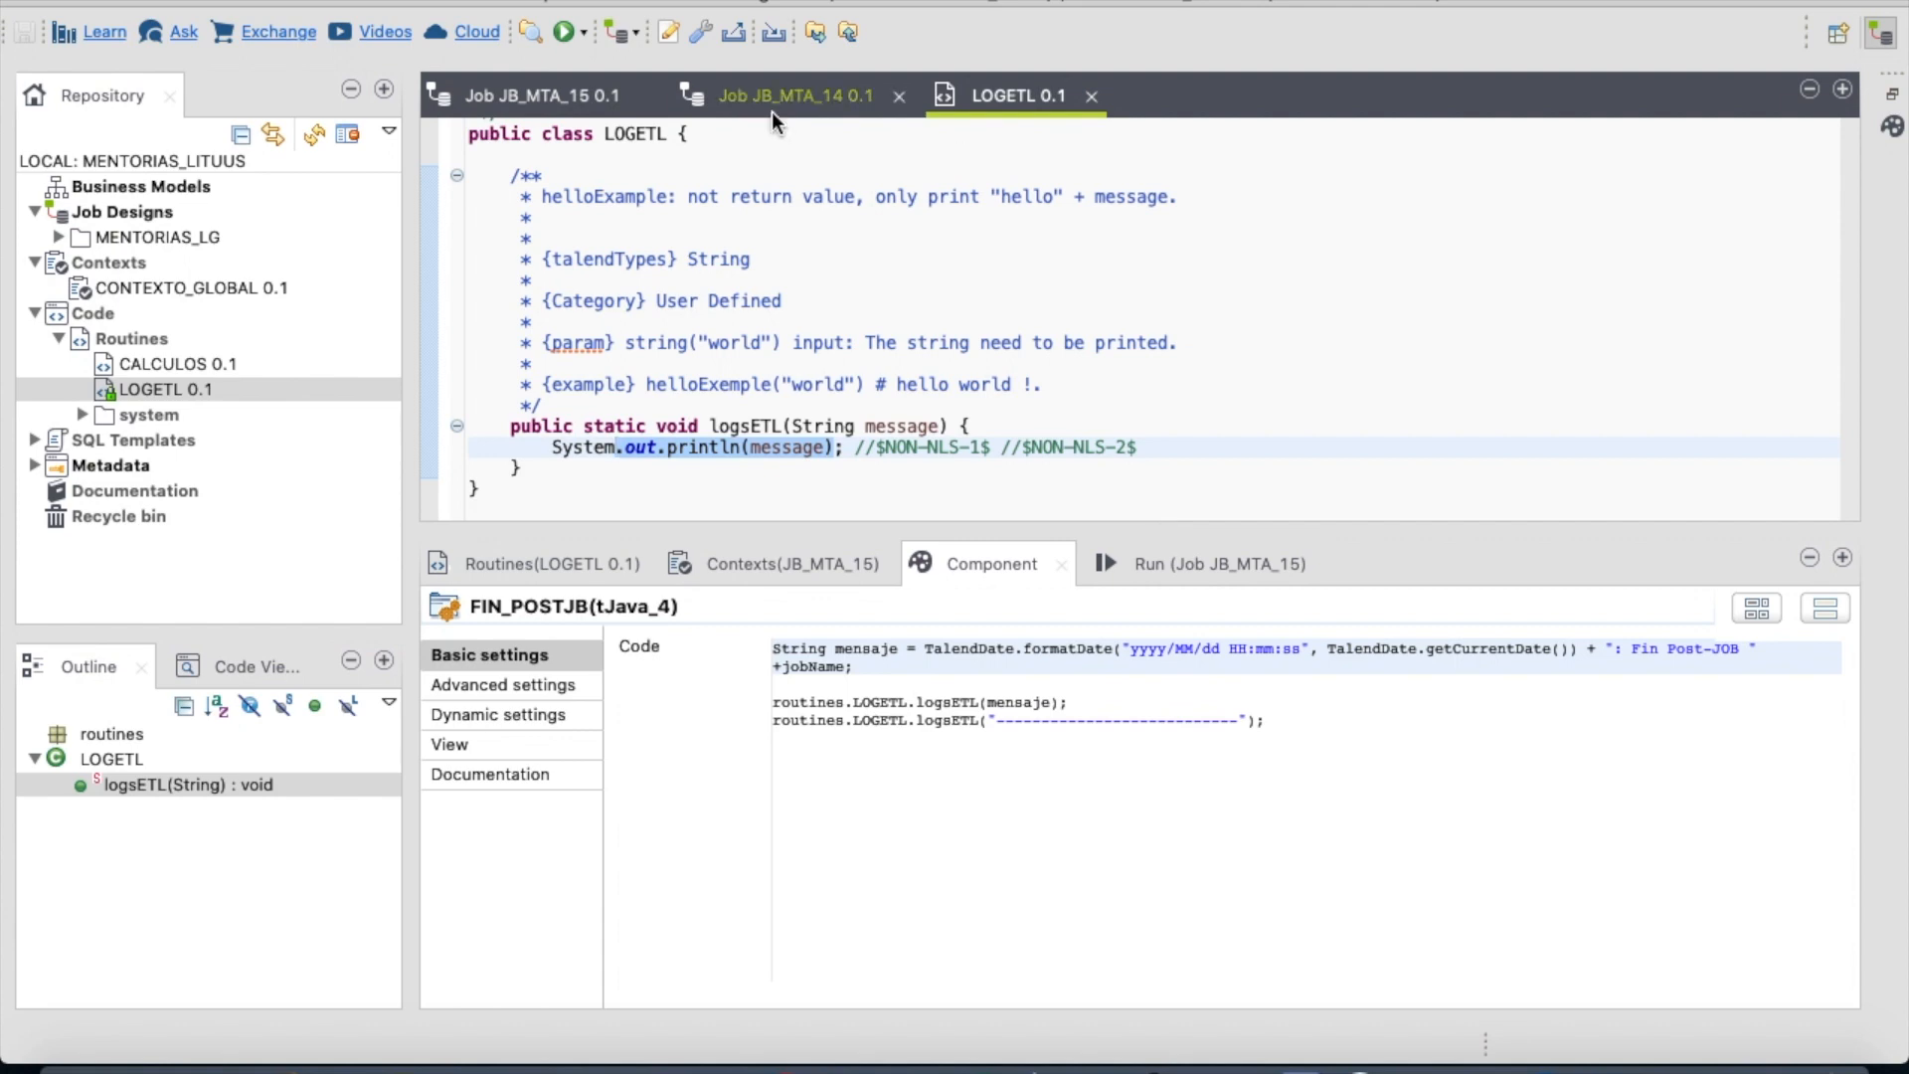
left_click(556, 96)
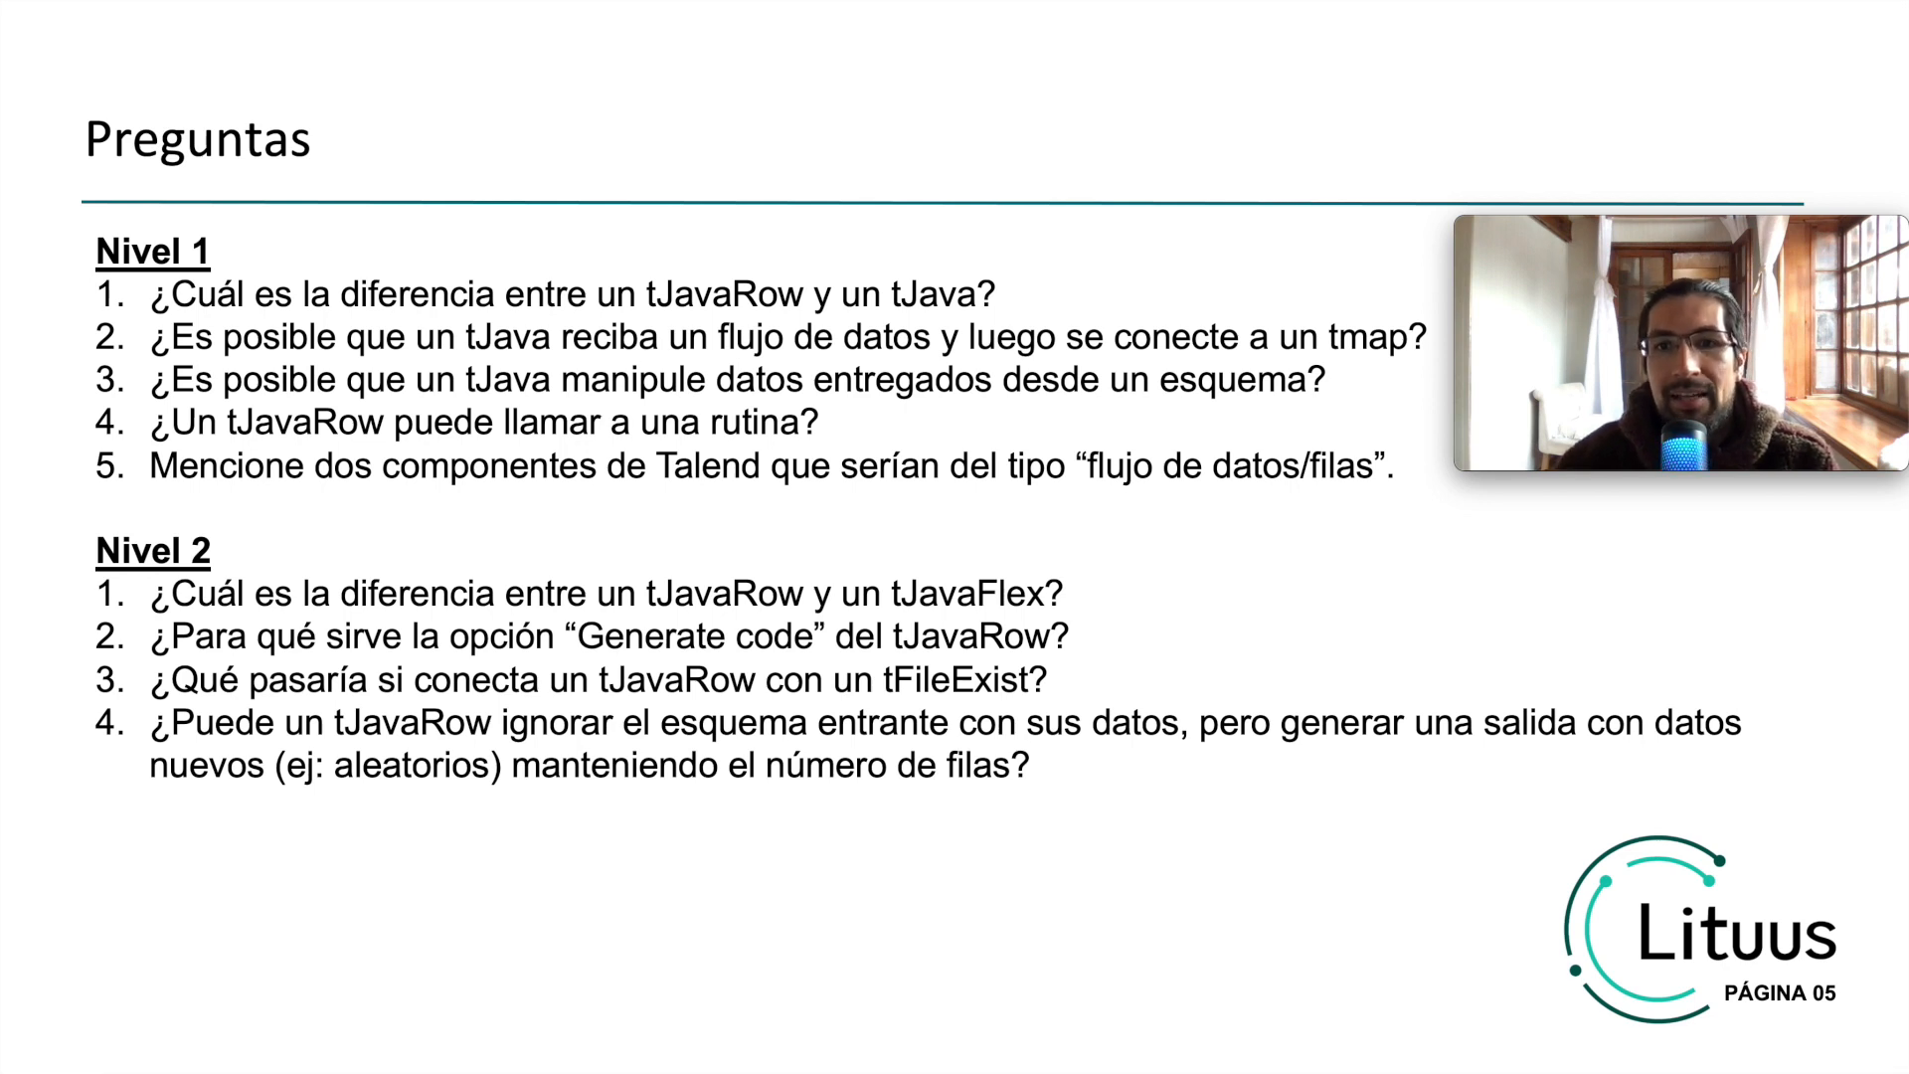
key("Right")
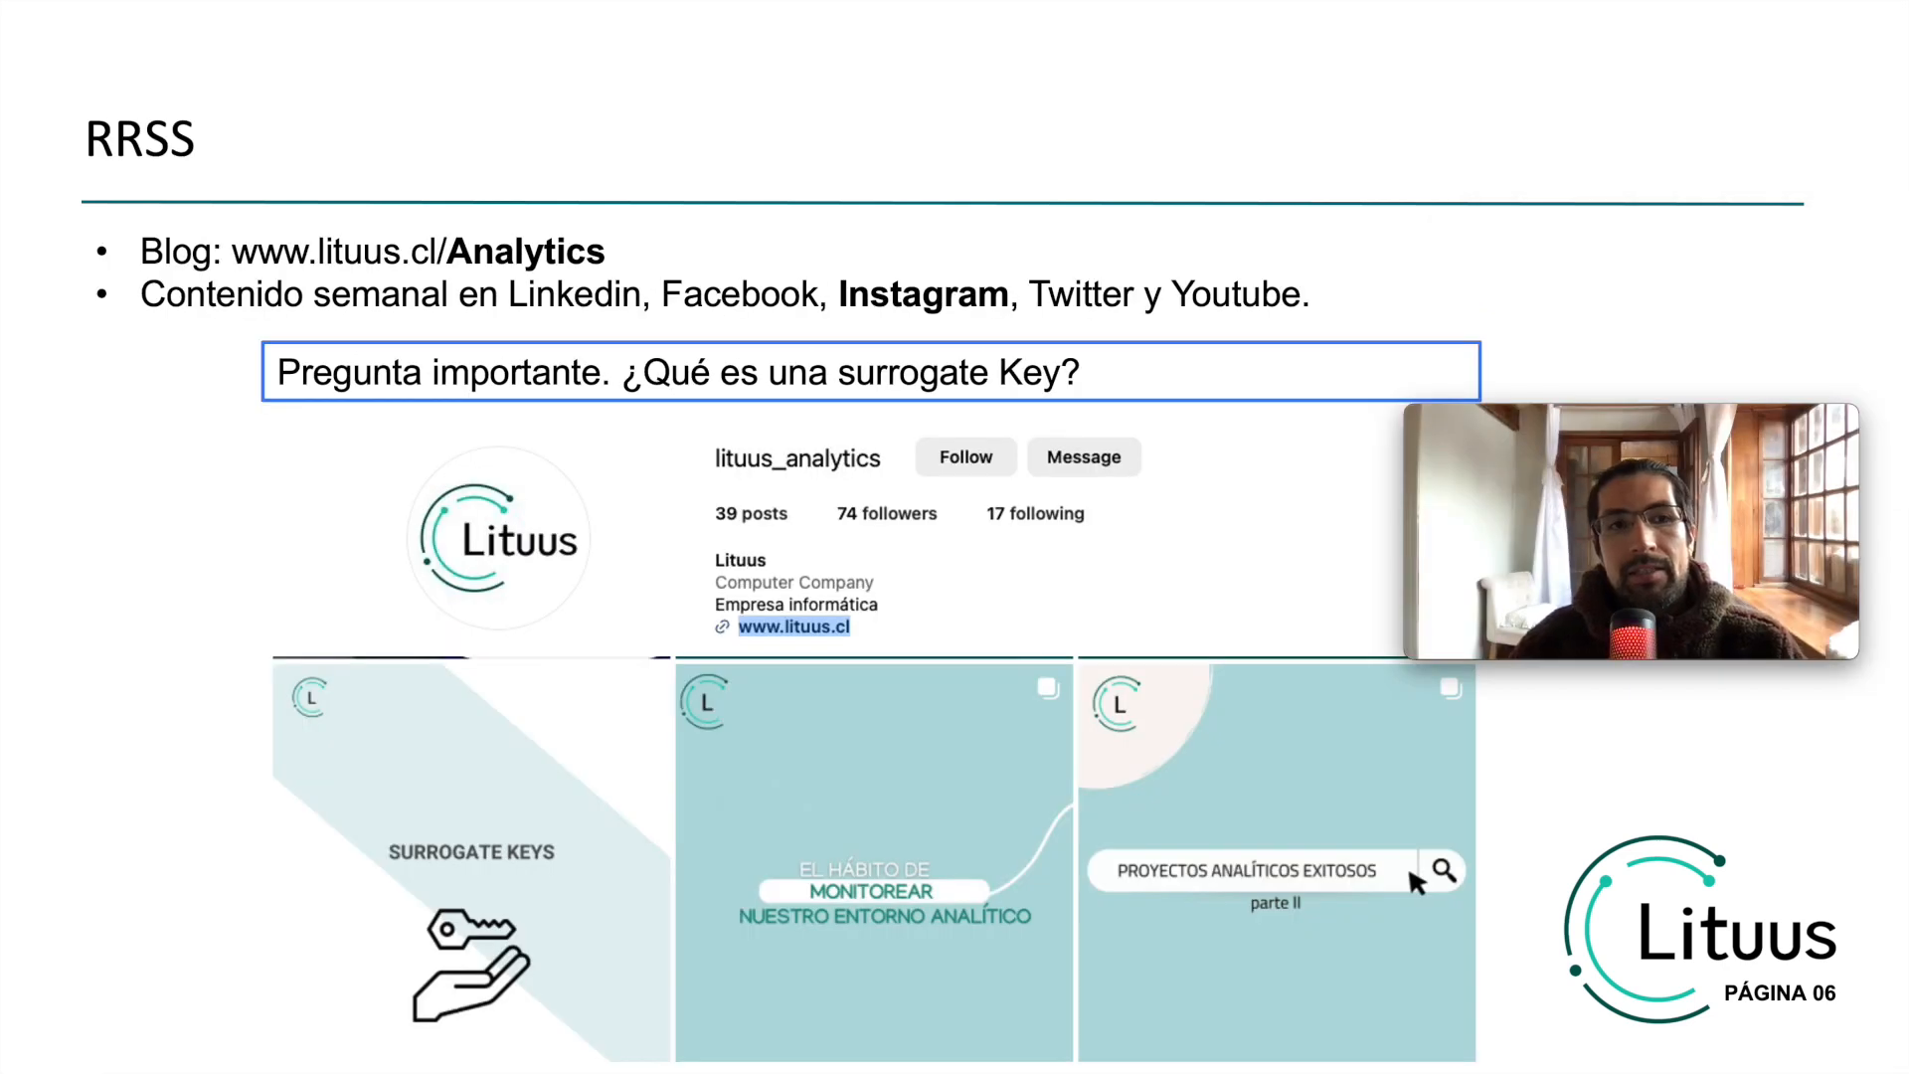